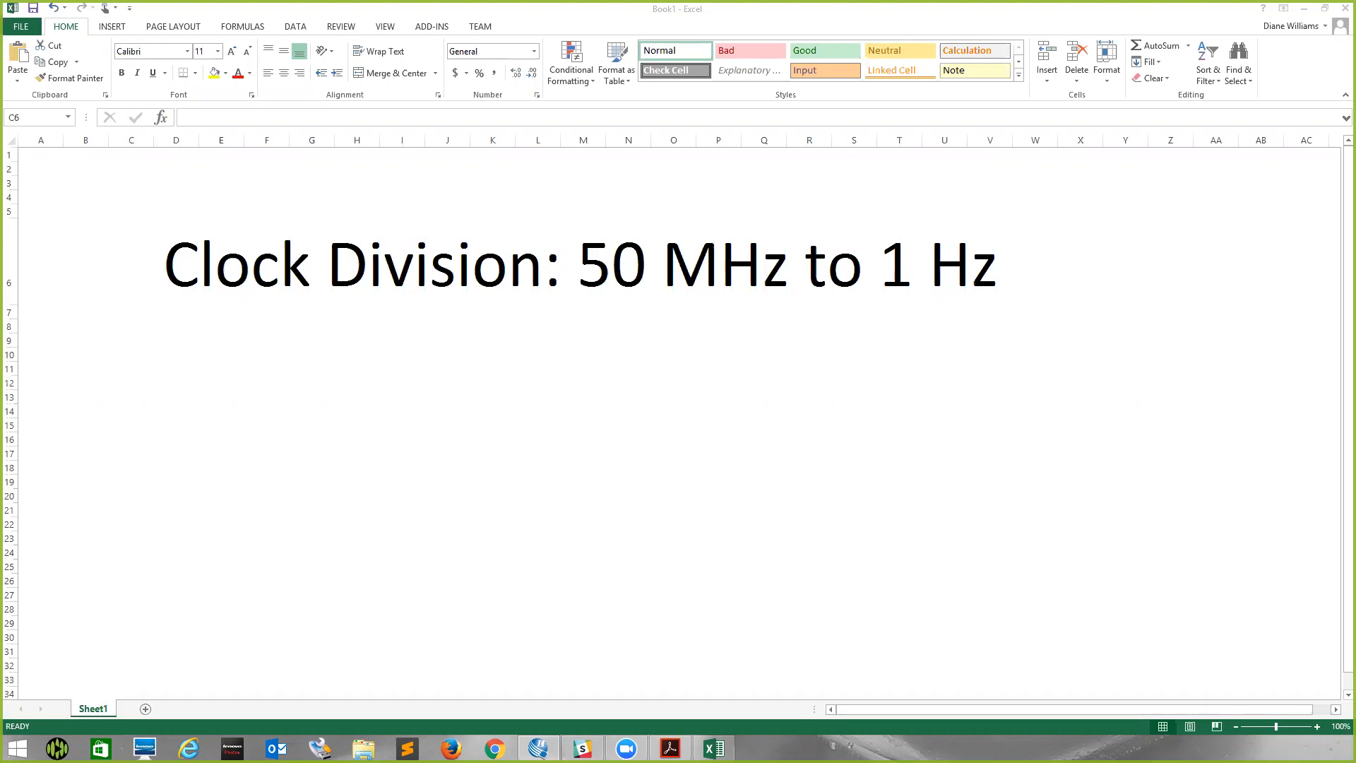
Minimize the spreadsheet and open the desktop folder one_hz_clock to view its design files.
click(1304, 10)
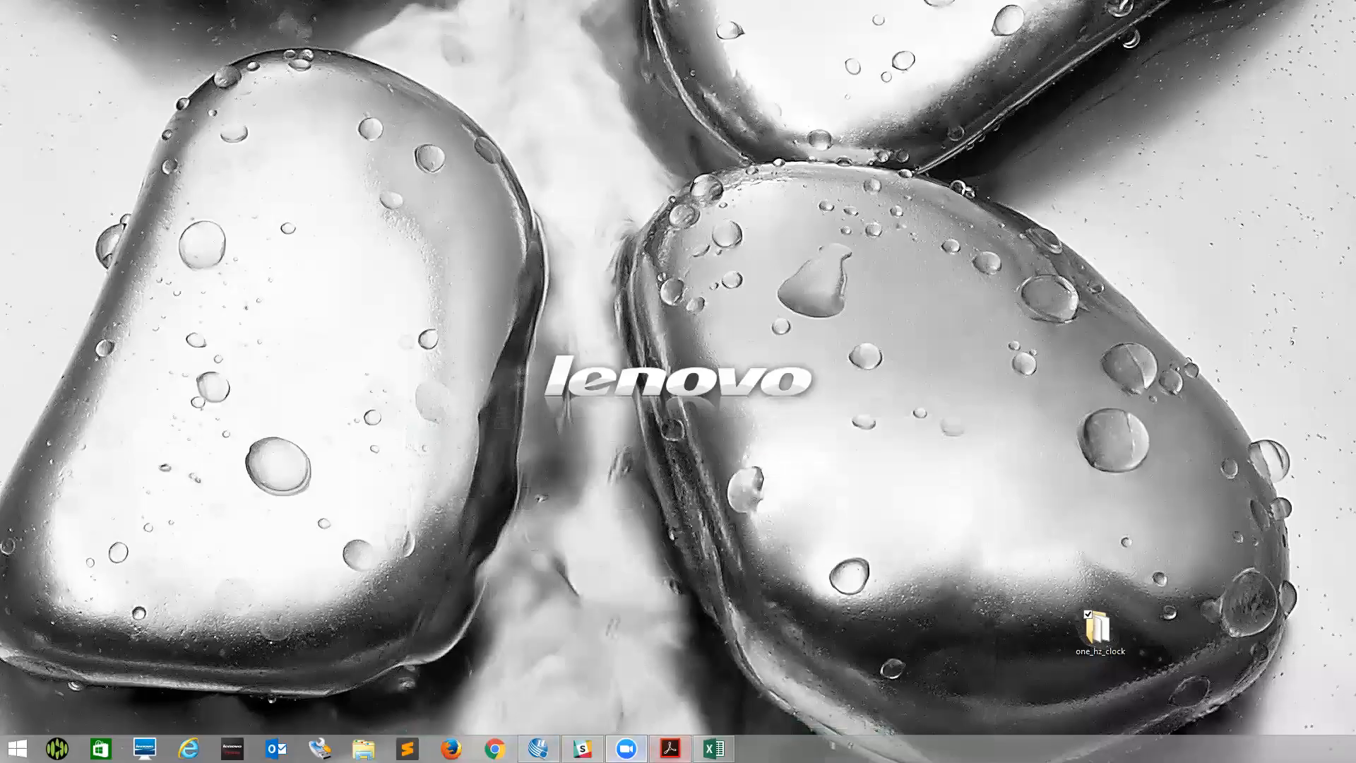
click(1090, 634)
double_click(1089, 634)
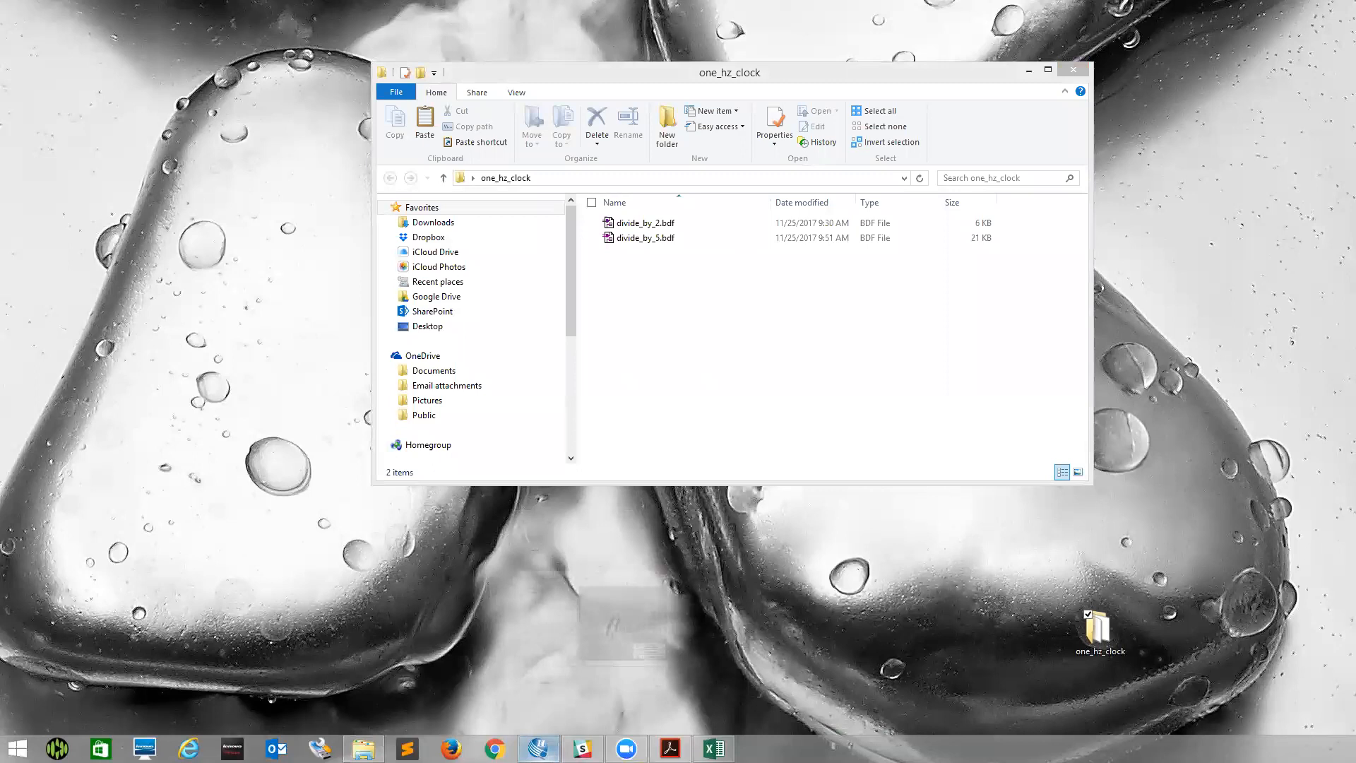
Switch to Quartus II and start a new project with the New Project Wizard, passing its introduction.
click(539, 748)
click(1020, 96)
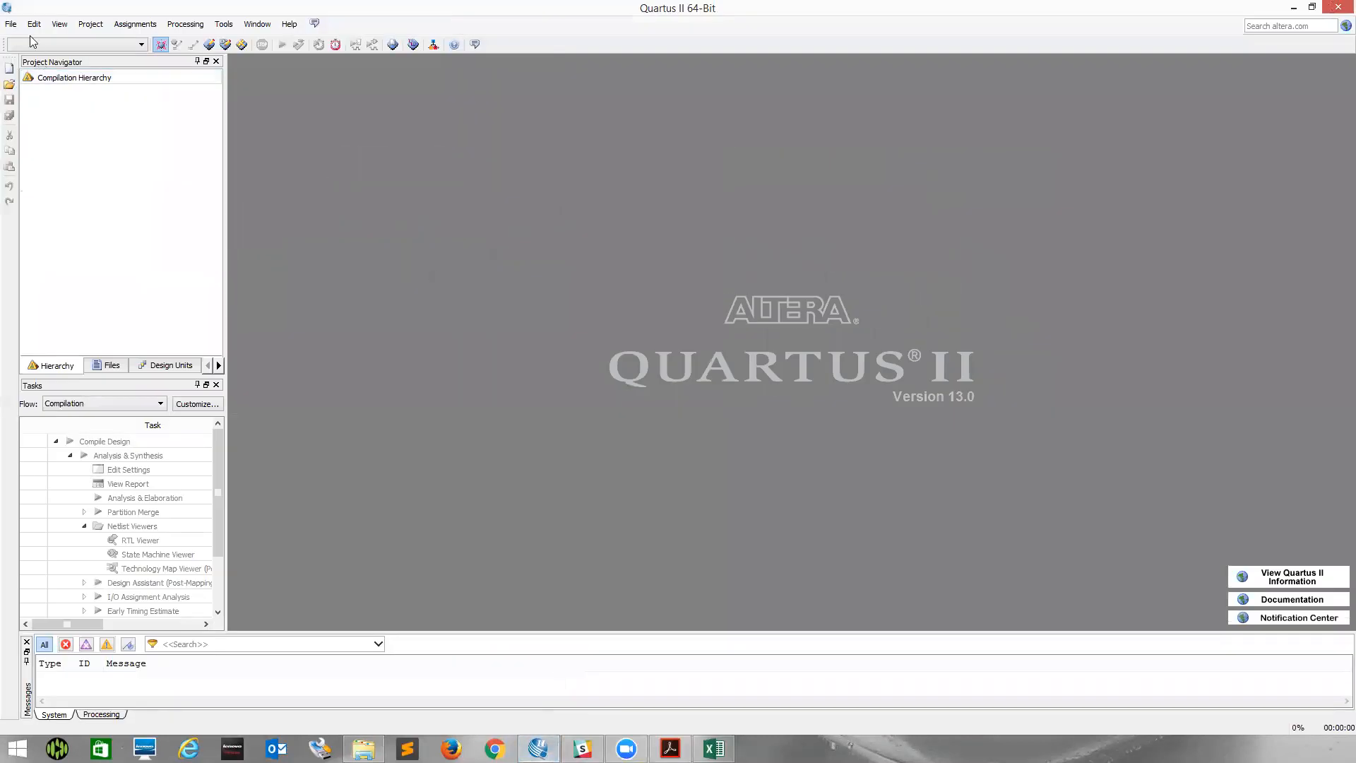
click(11, 24)
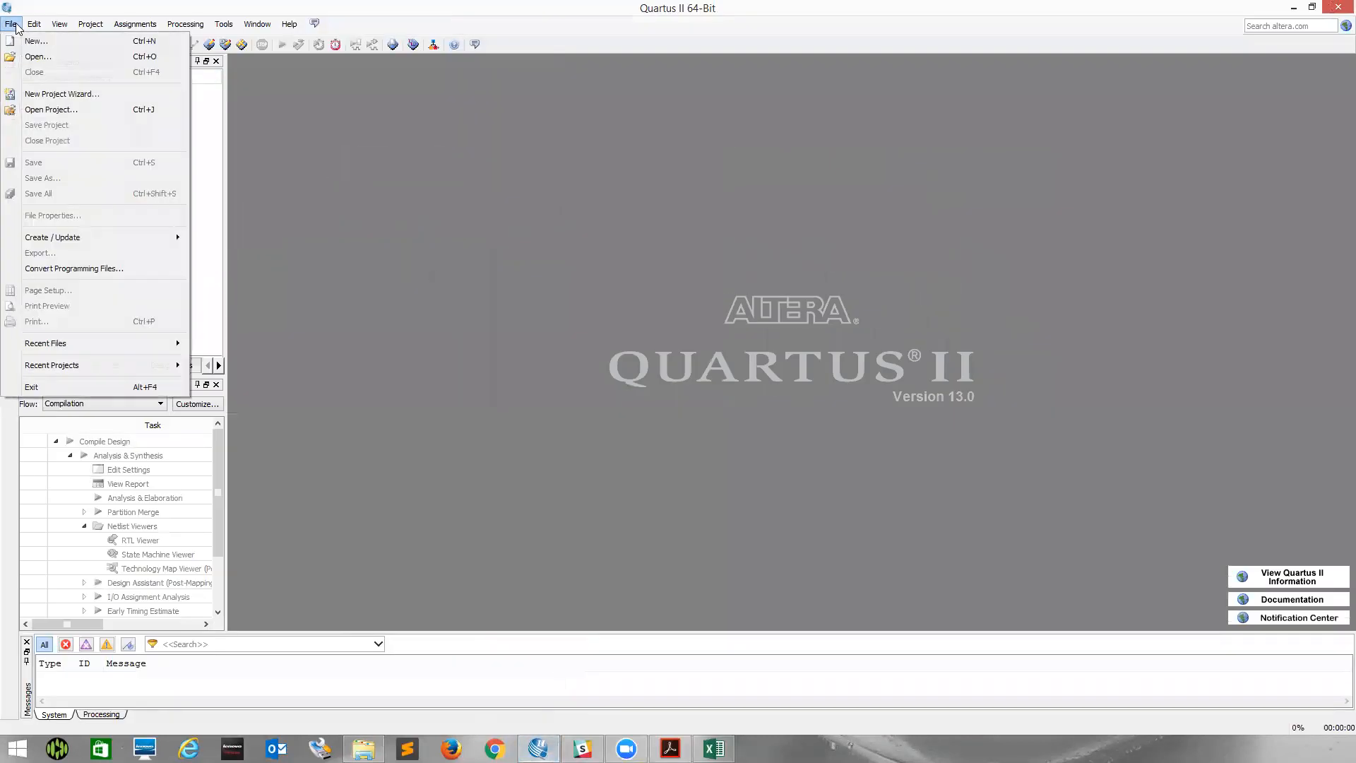
click(57, 94)
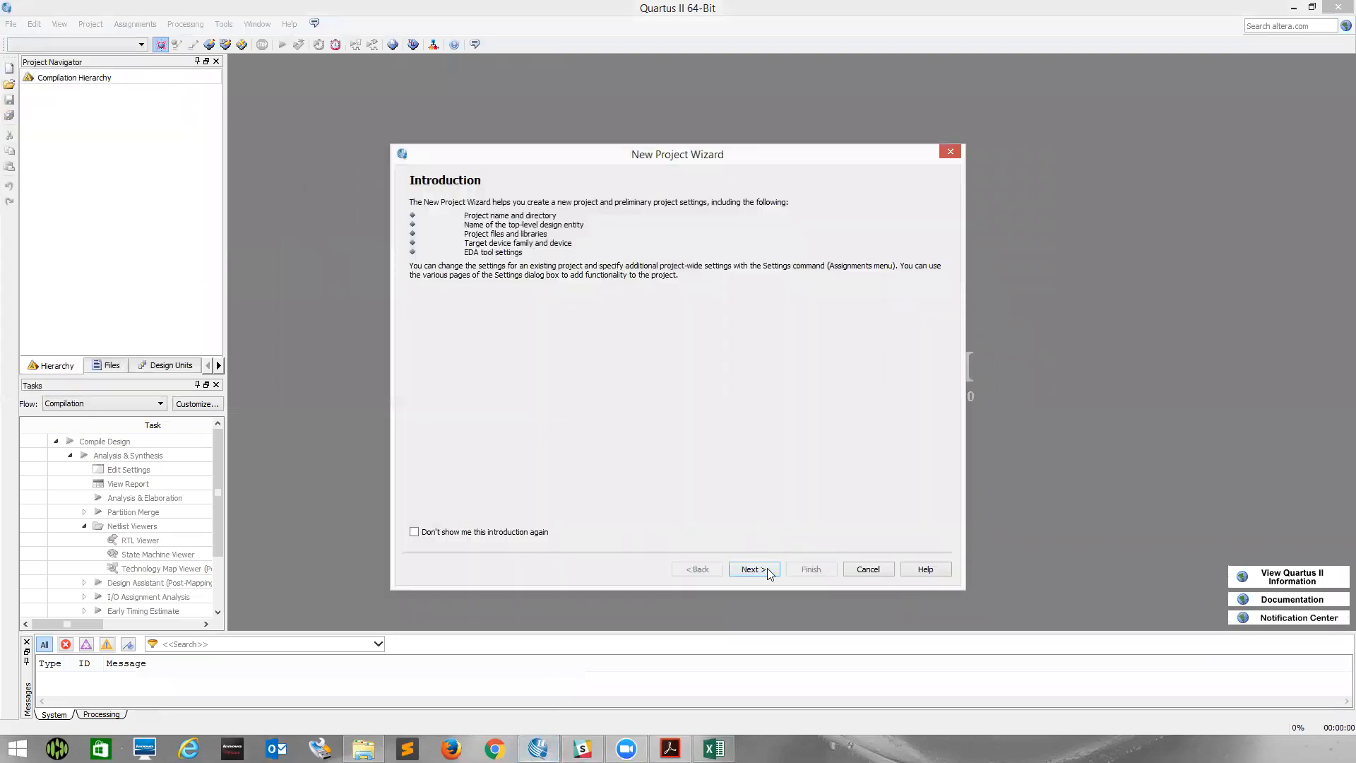
click(767, 568)
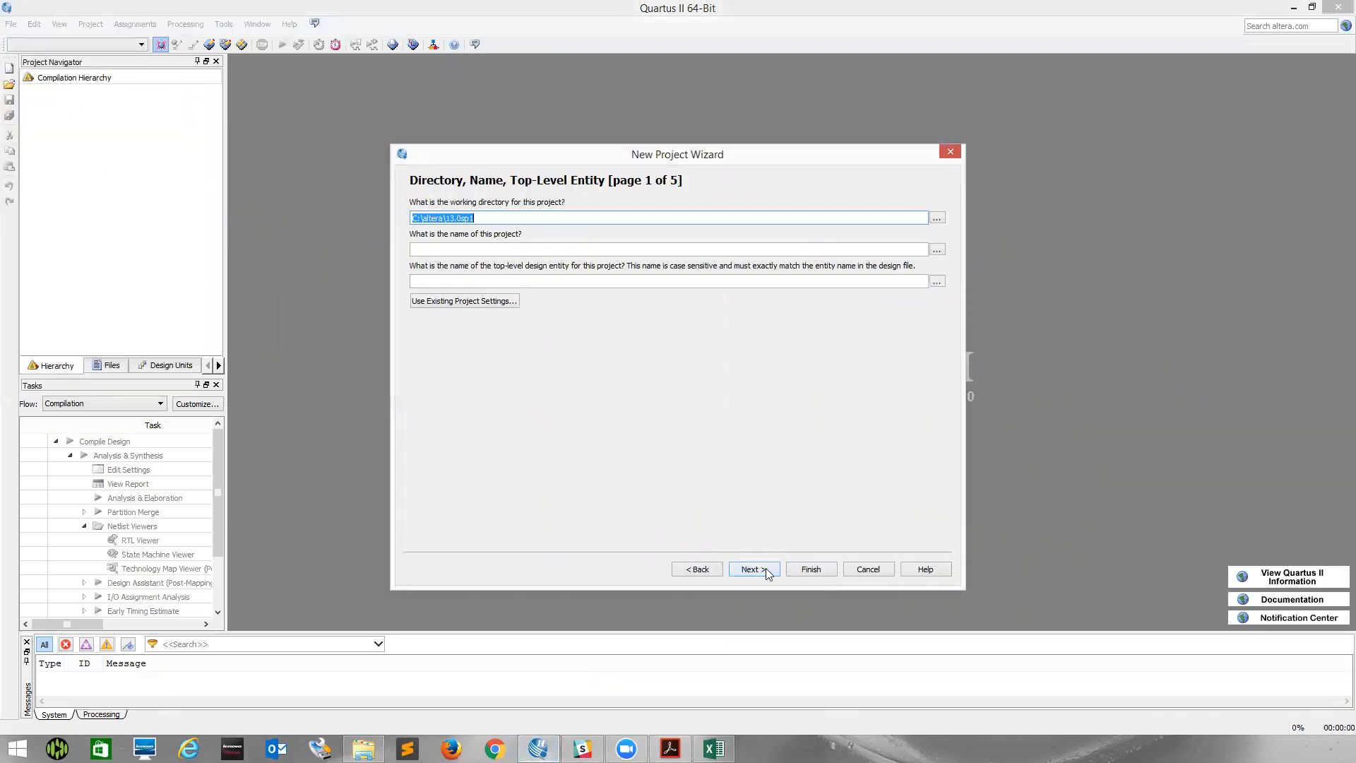
Set the working directory to the desktop folder one_hz_clock and name the project and top-level entity one_hz_clock.
click(937, 217)
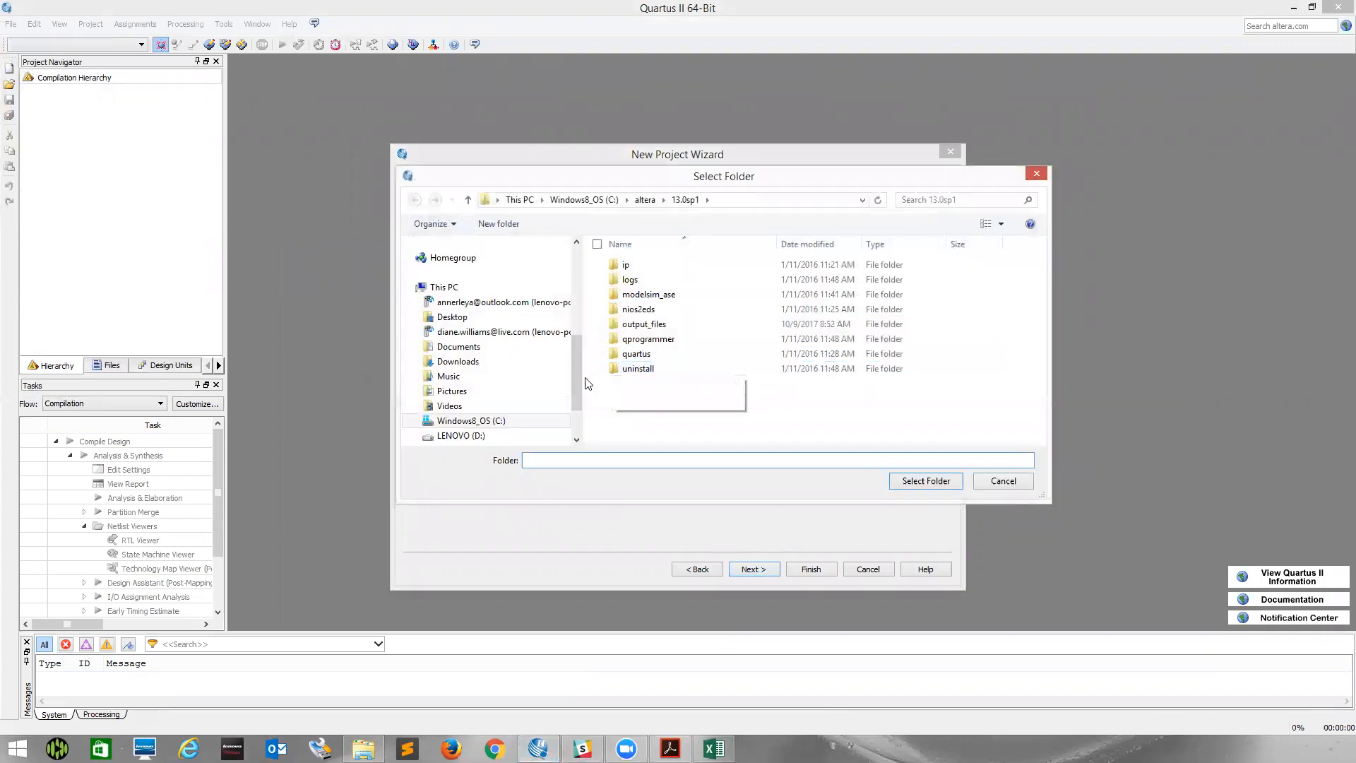
click(498, 317)
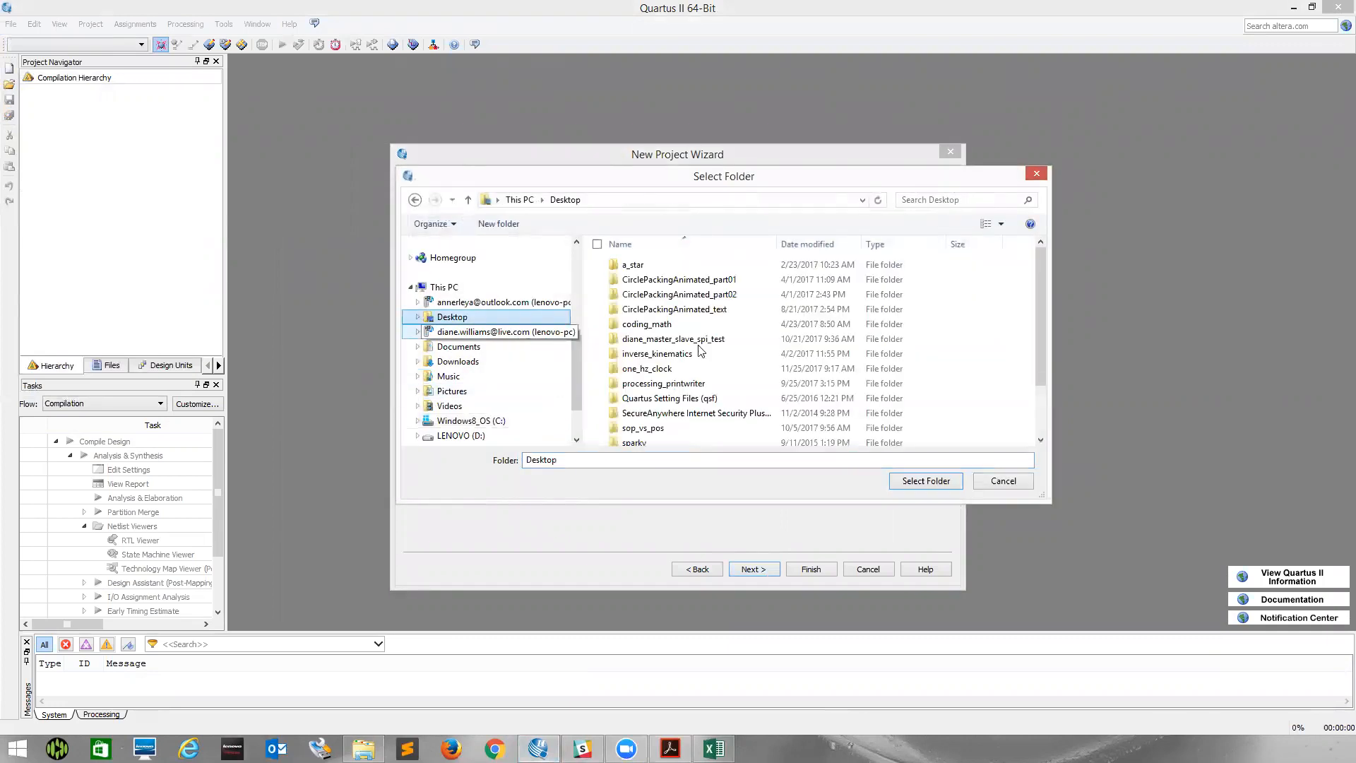
drag(1036, 374, 1027, 436)
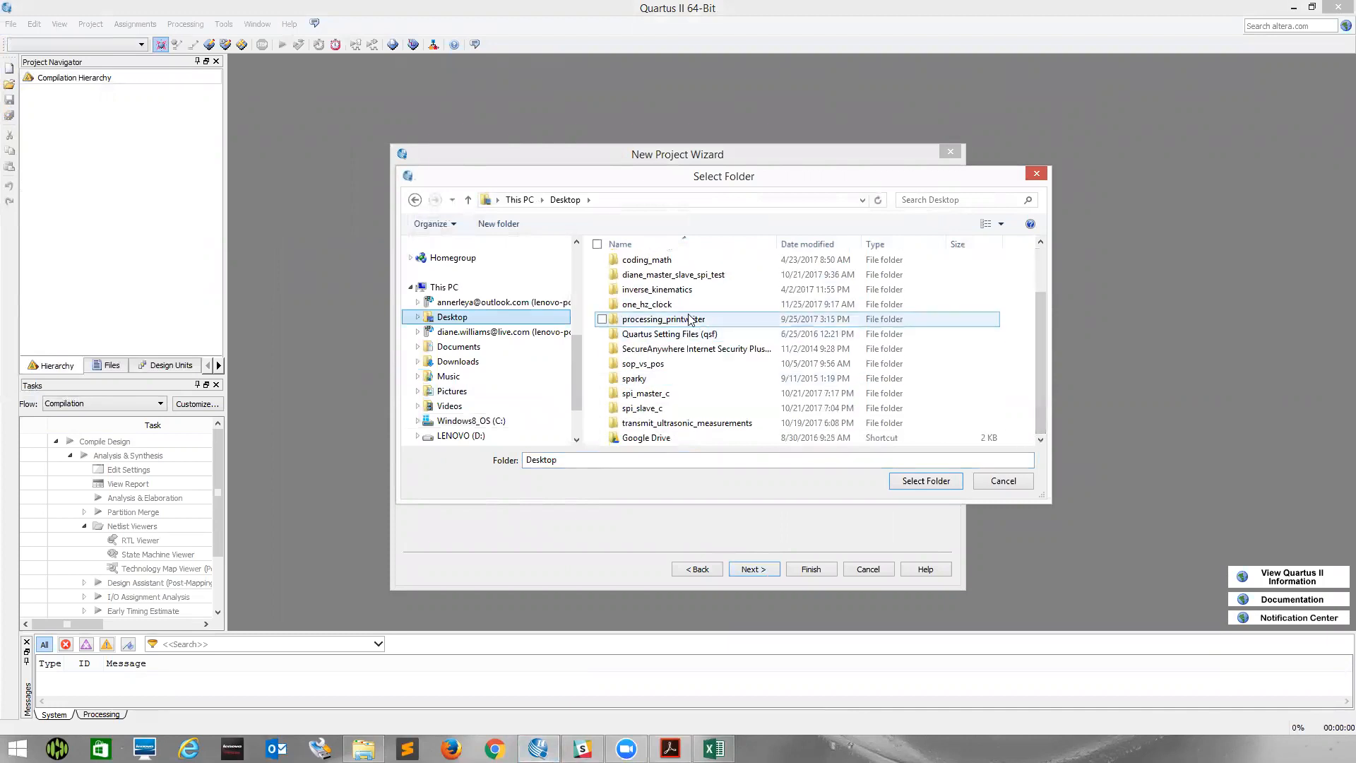
click(648, 305)
click(947, 481)
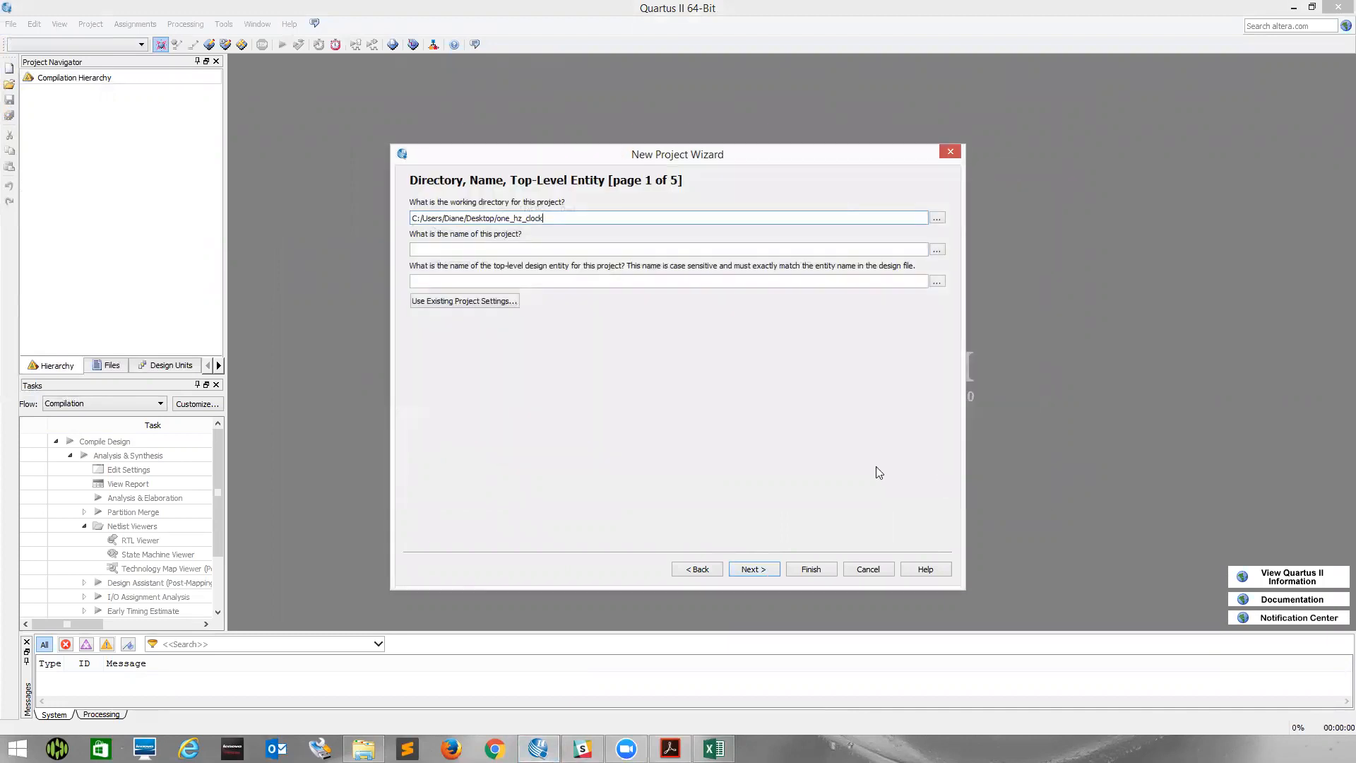
click(726, 250)
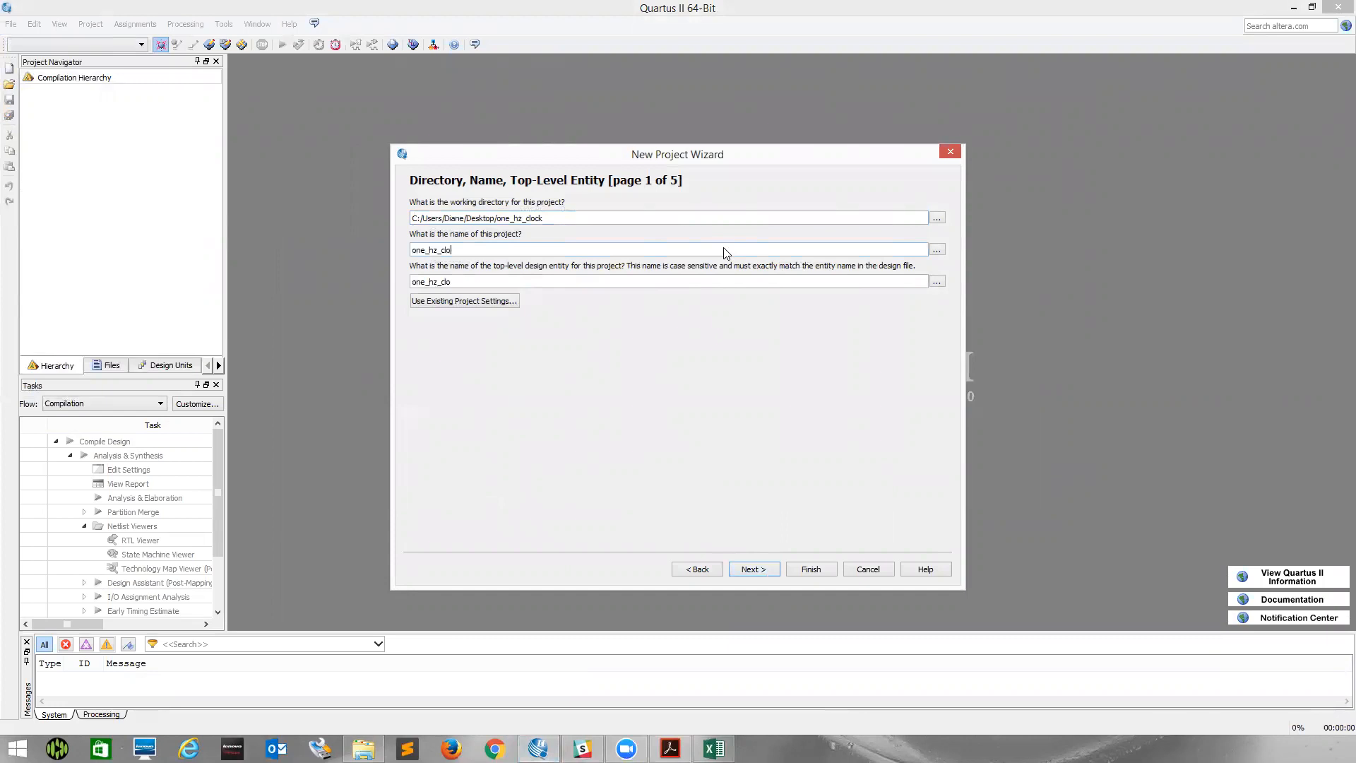
click(760, 570)
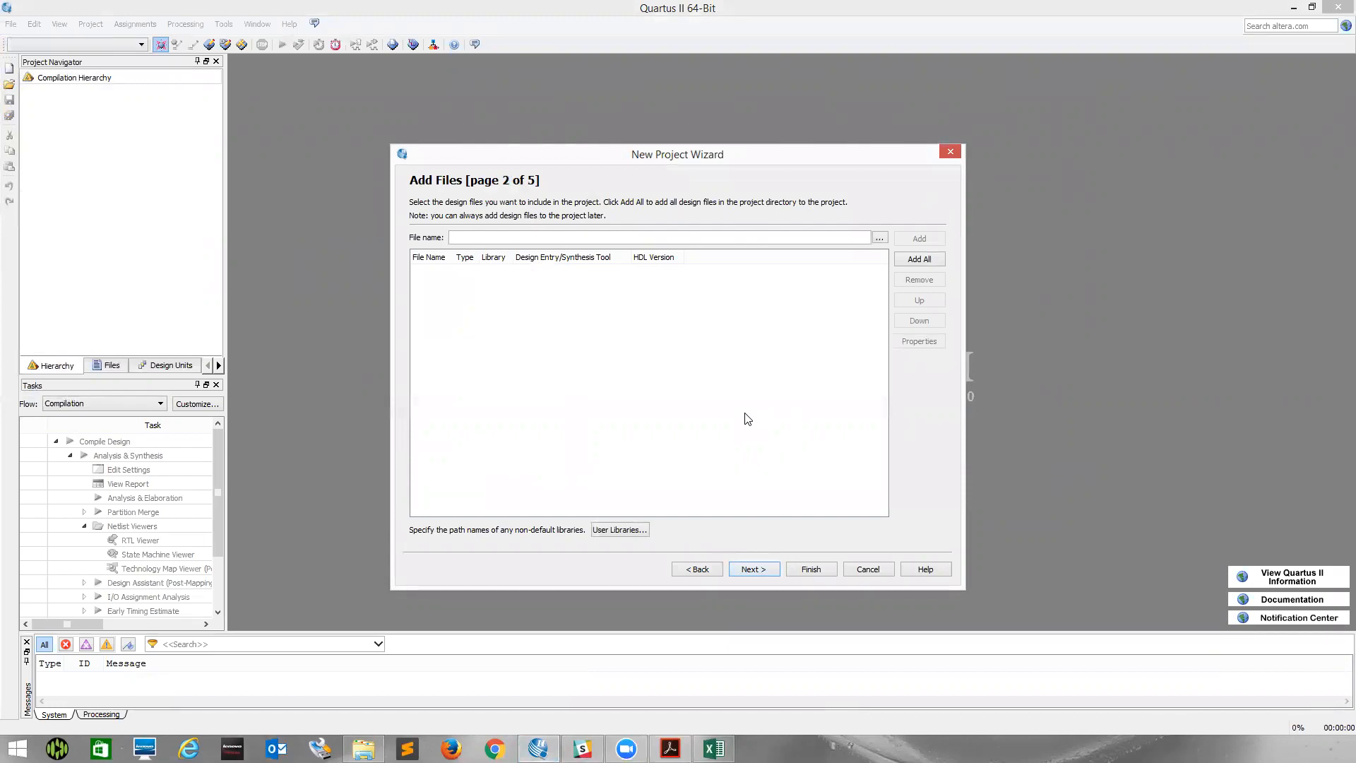
Try to include divide_by_2.bdf from the desktop's one_hz_clock folder among the new project's design files.
click(880, 238)
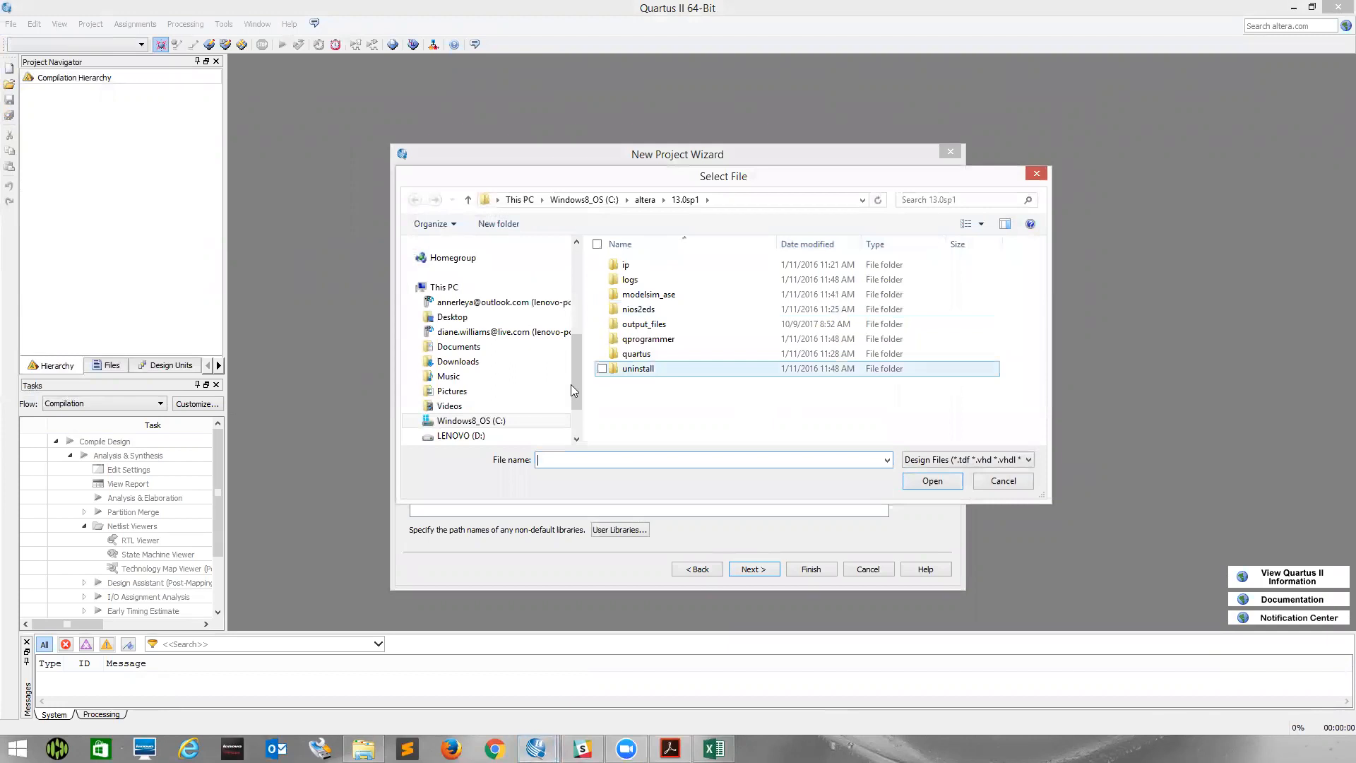
click(482, 318)
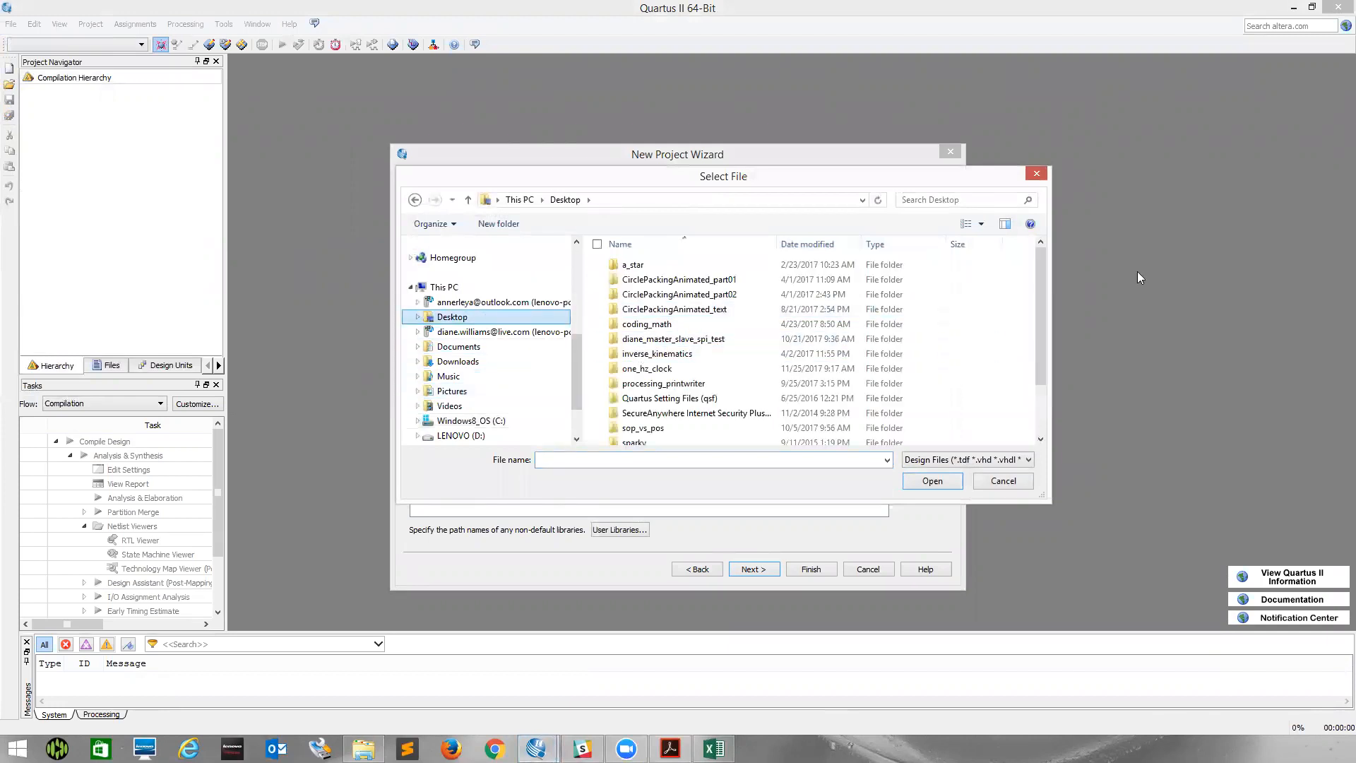
drag(1041, 325, 1031, 398)
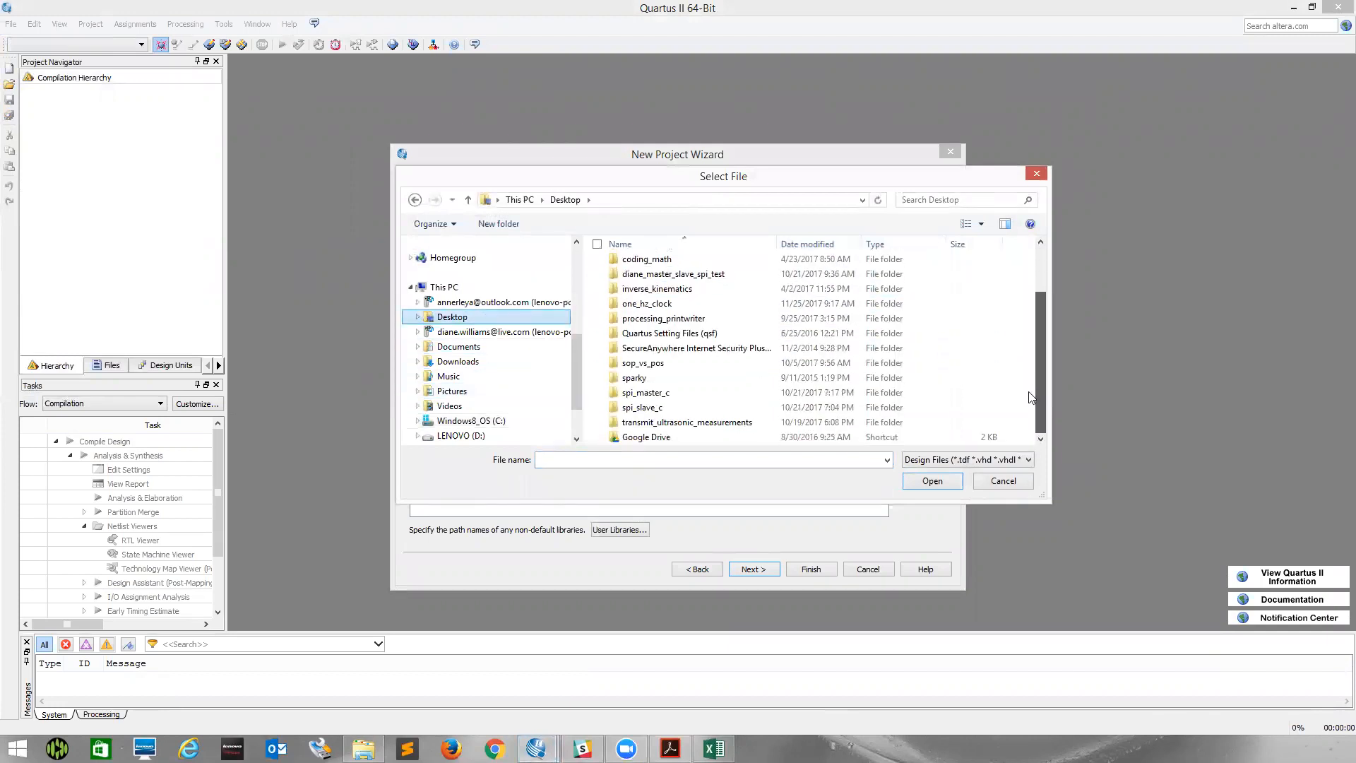
click(667, 303)
double_click(668, 304)
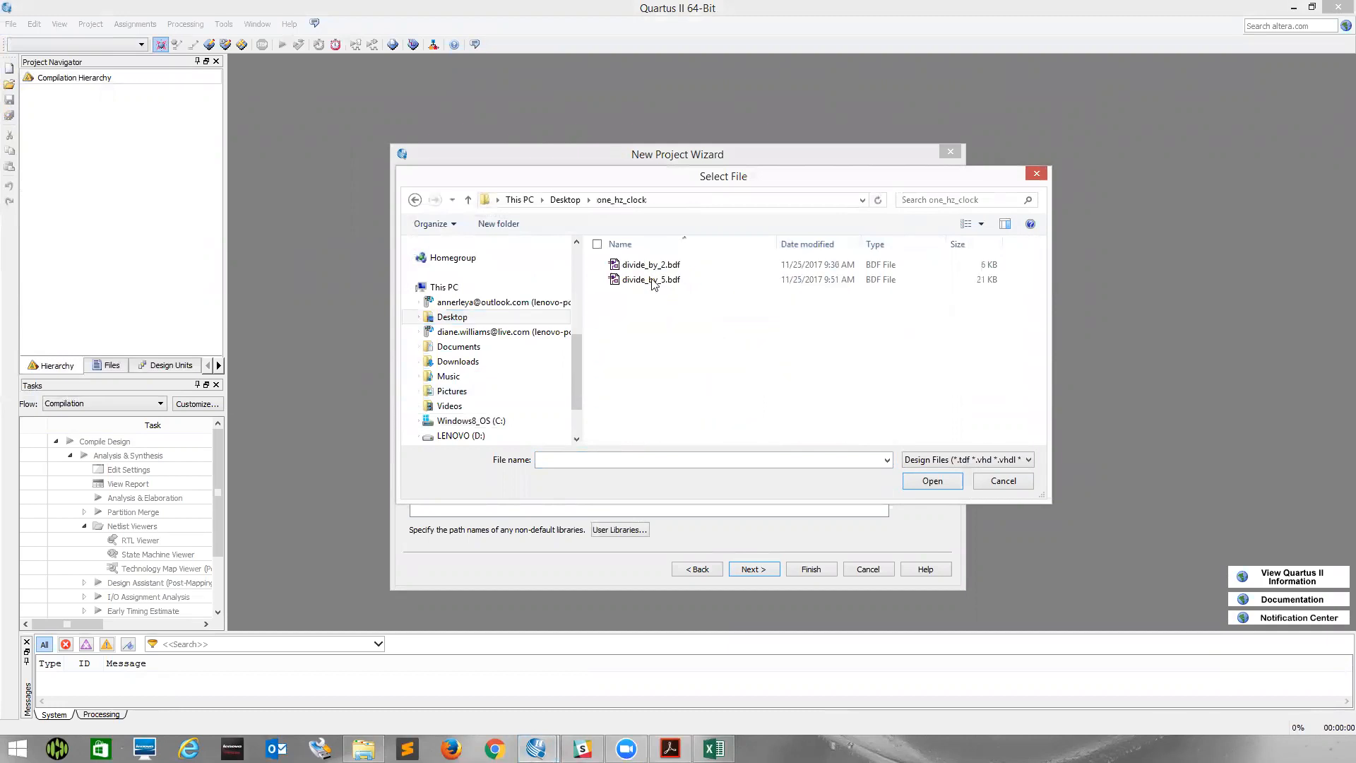
click(651, 265)
click(931, 481)
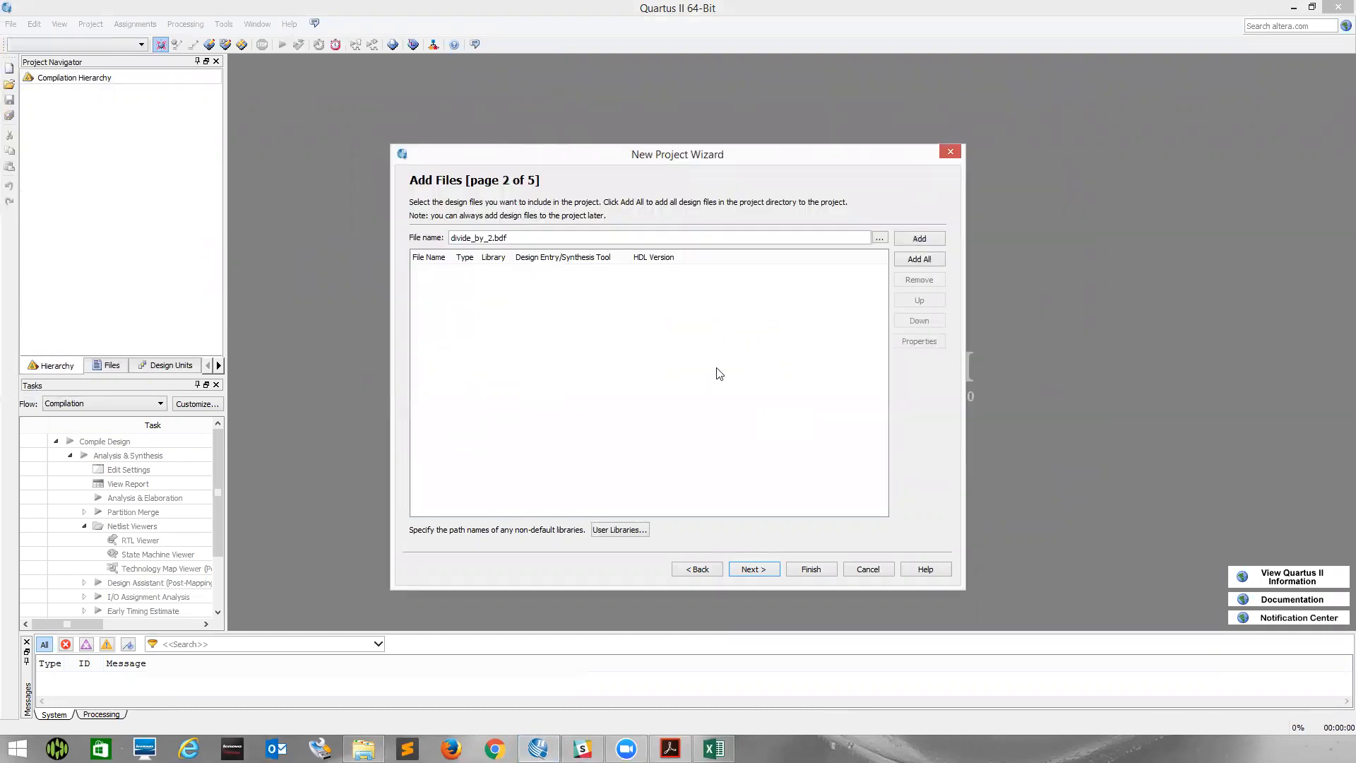
Keep the default device settings, set the simulation tool to ModelSim-Altera with Verilog HDL format, and create the project.
click(747, 570)
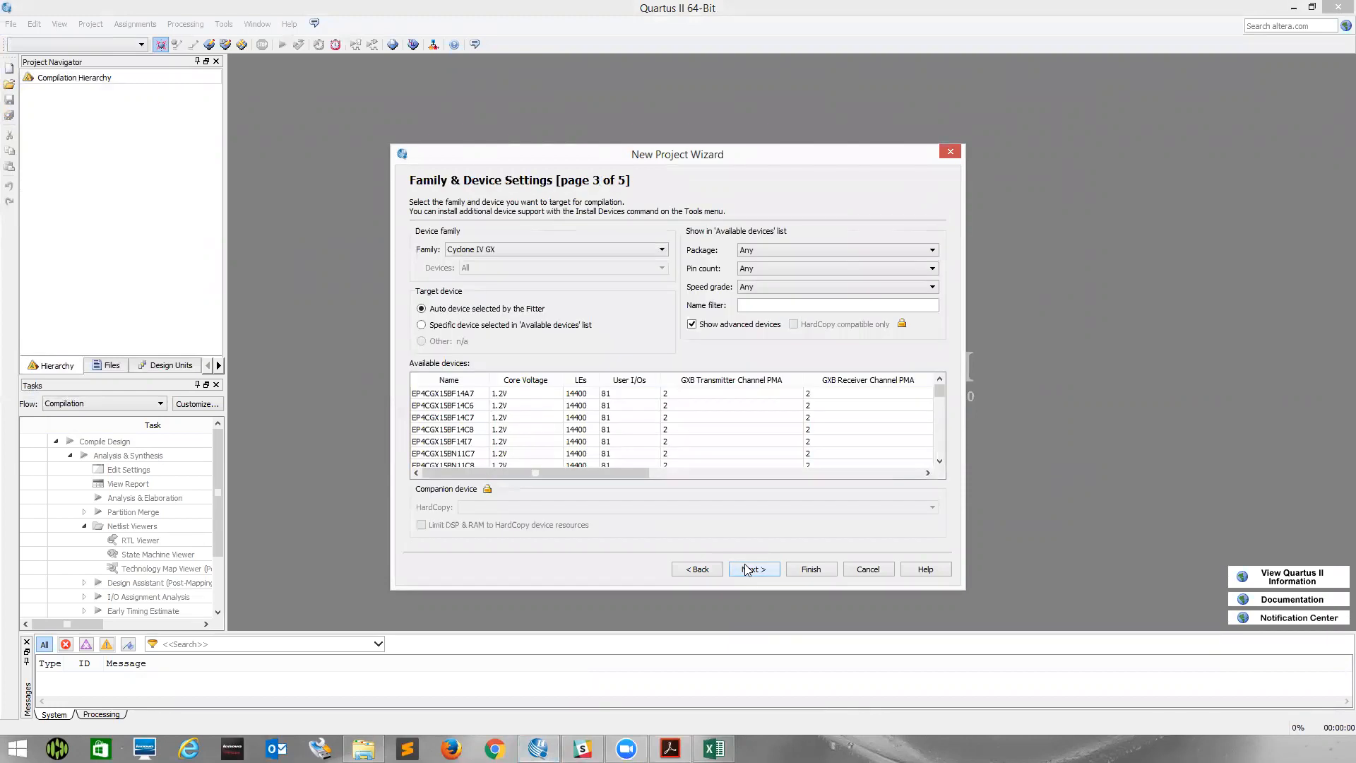
click(747, 570)
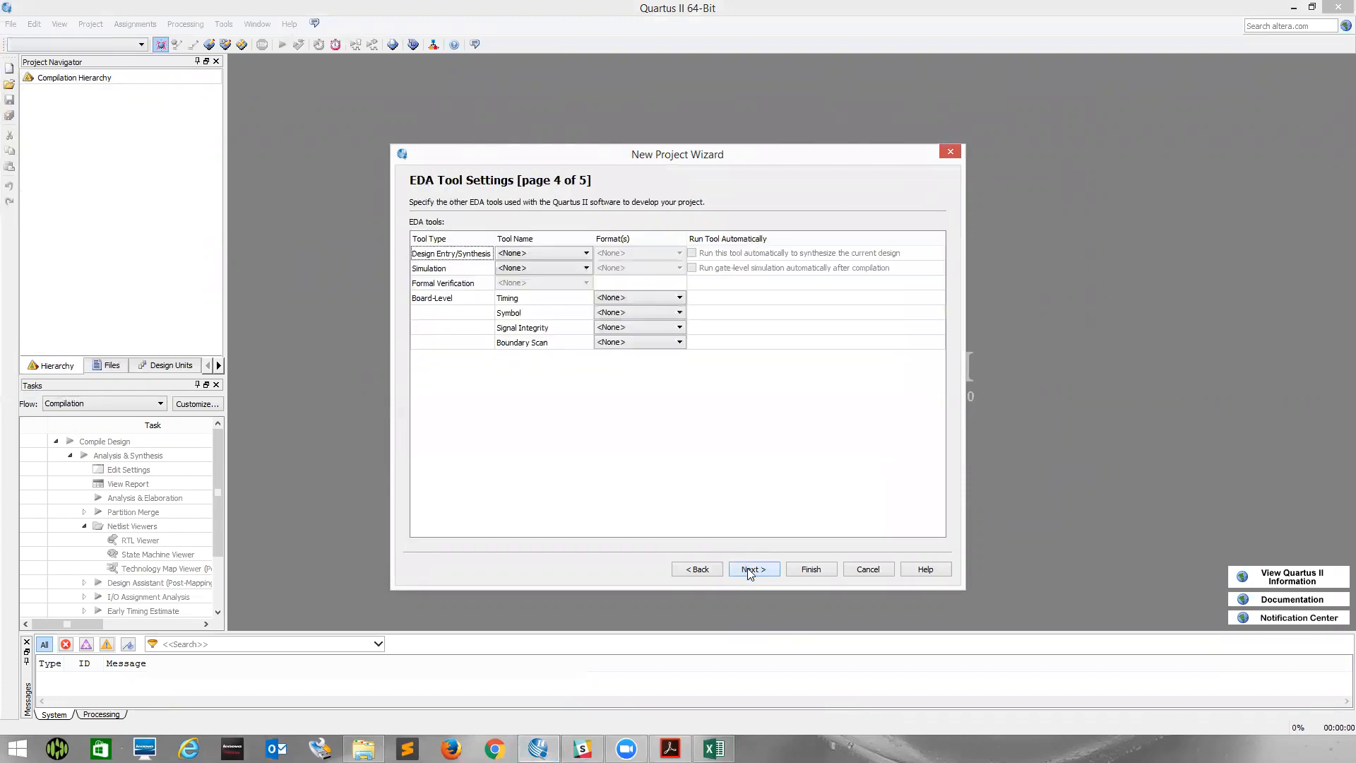
click(582, 269)
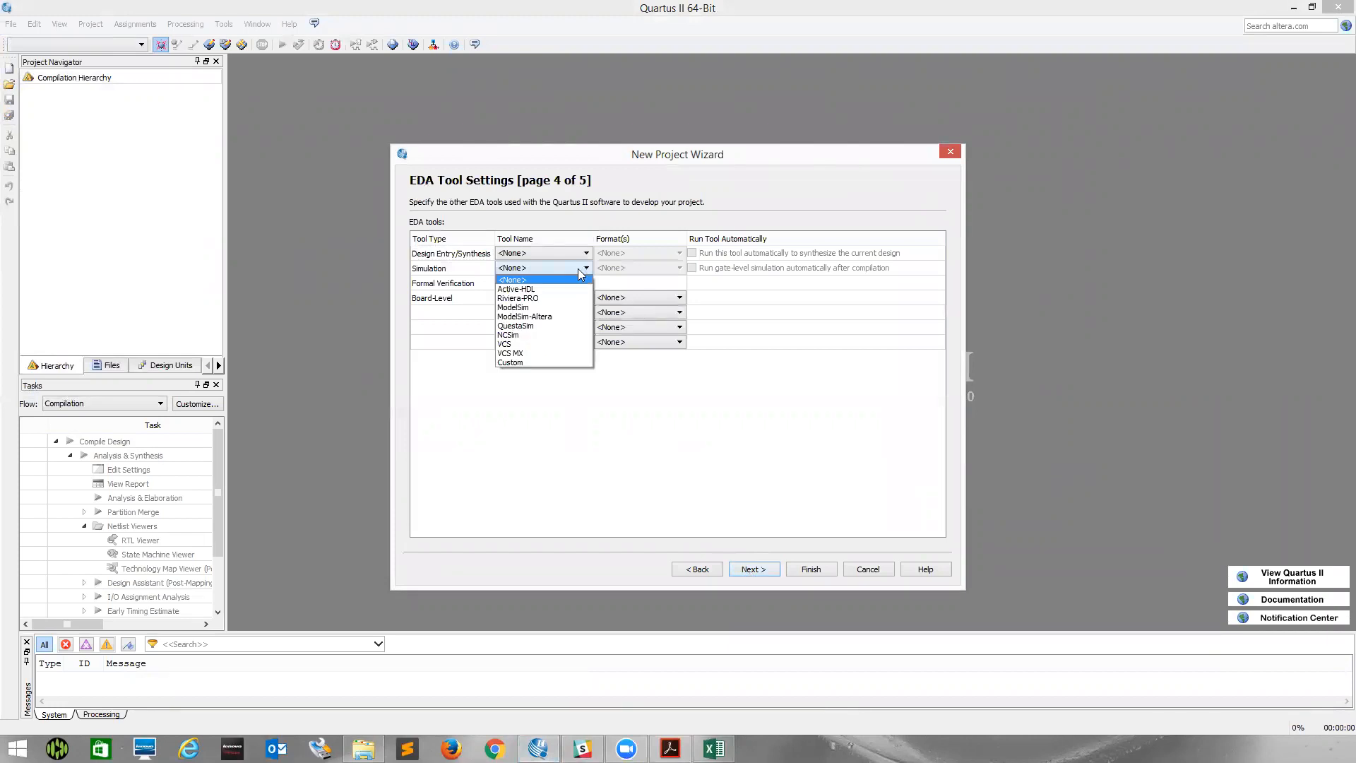
click(574, 318)
click(654, 268)
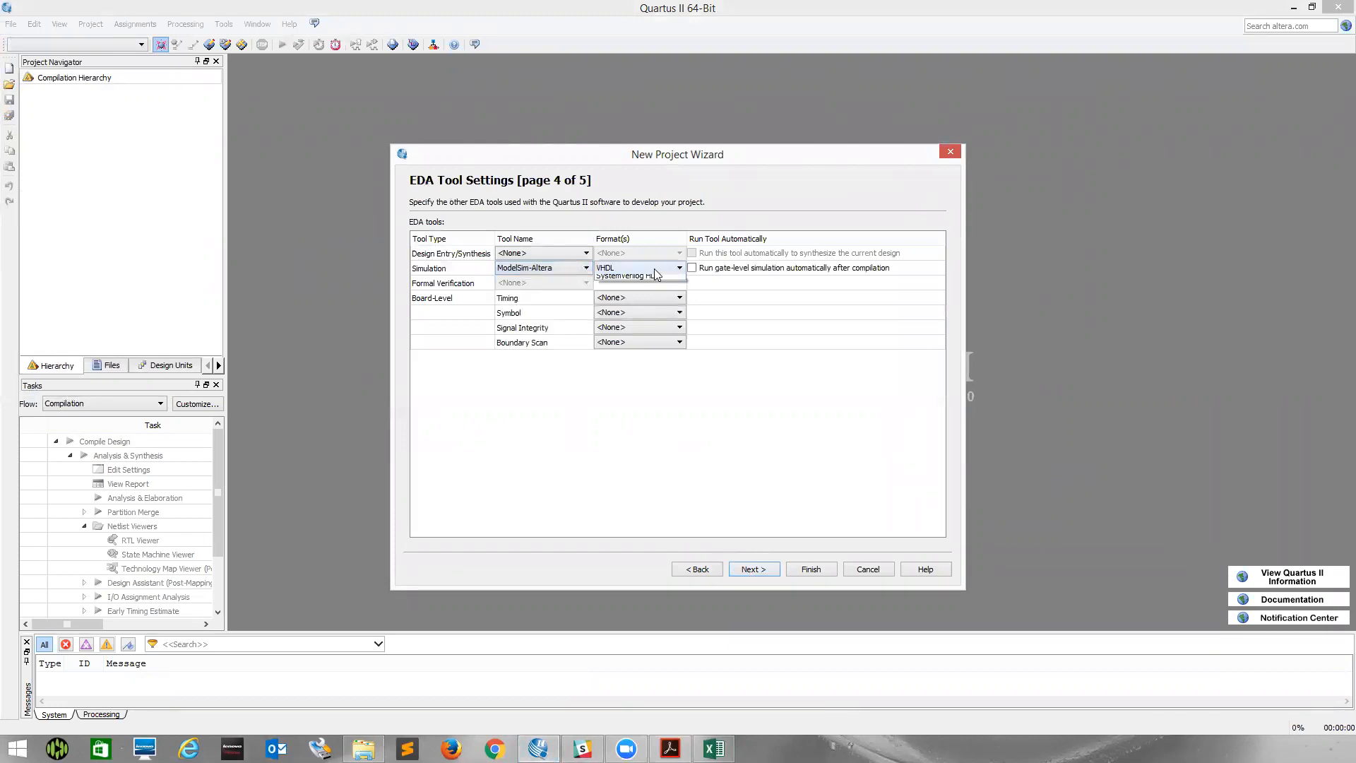
click(654, 296)
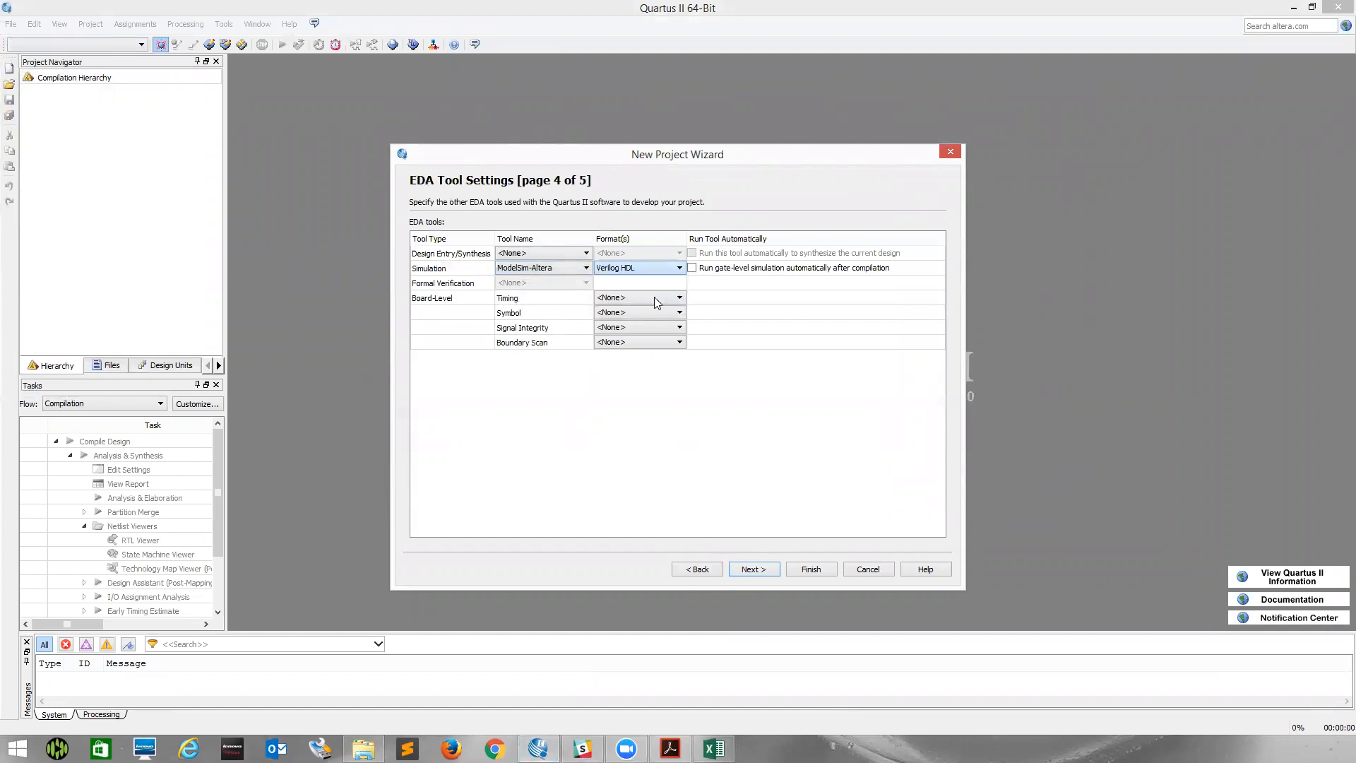
click(748, 569)
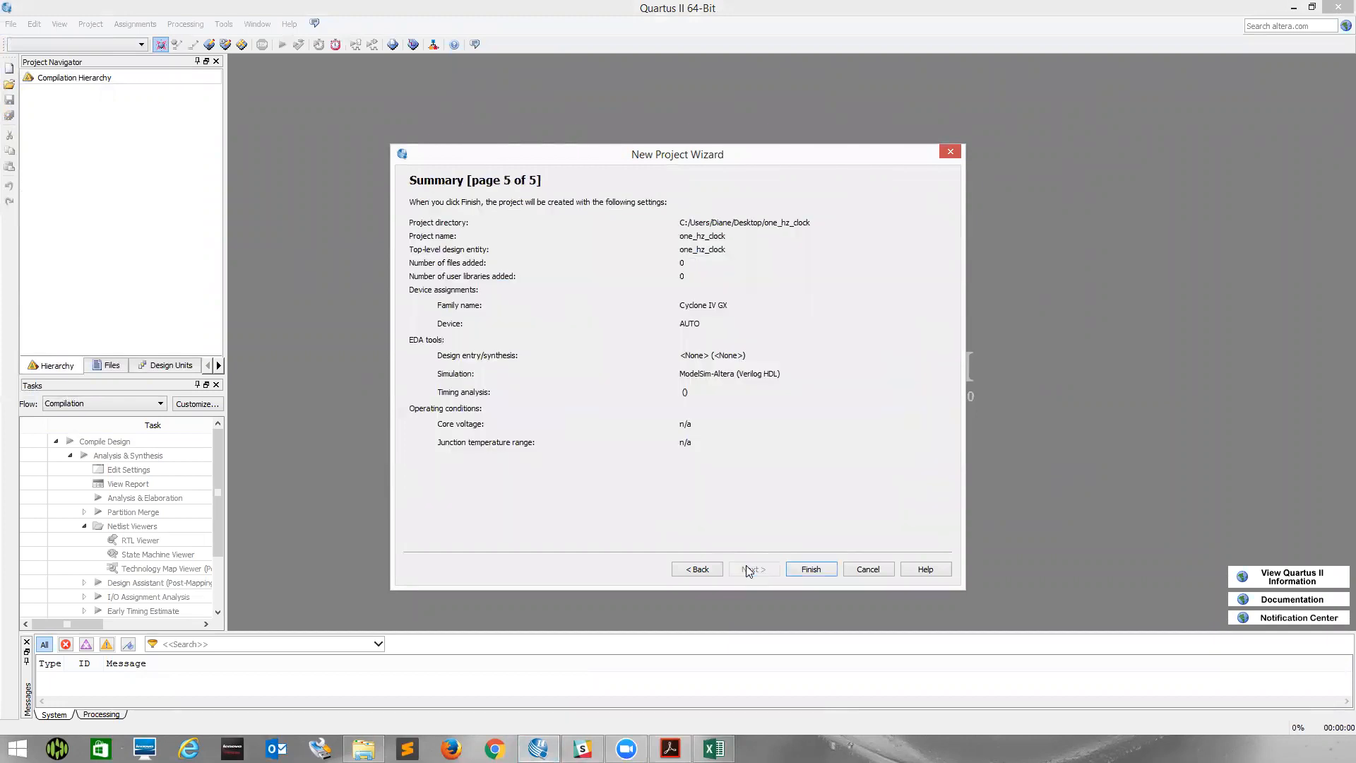
click(810, 571)
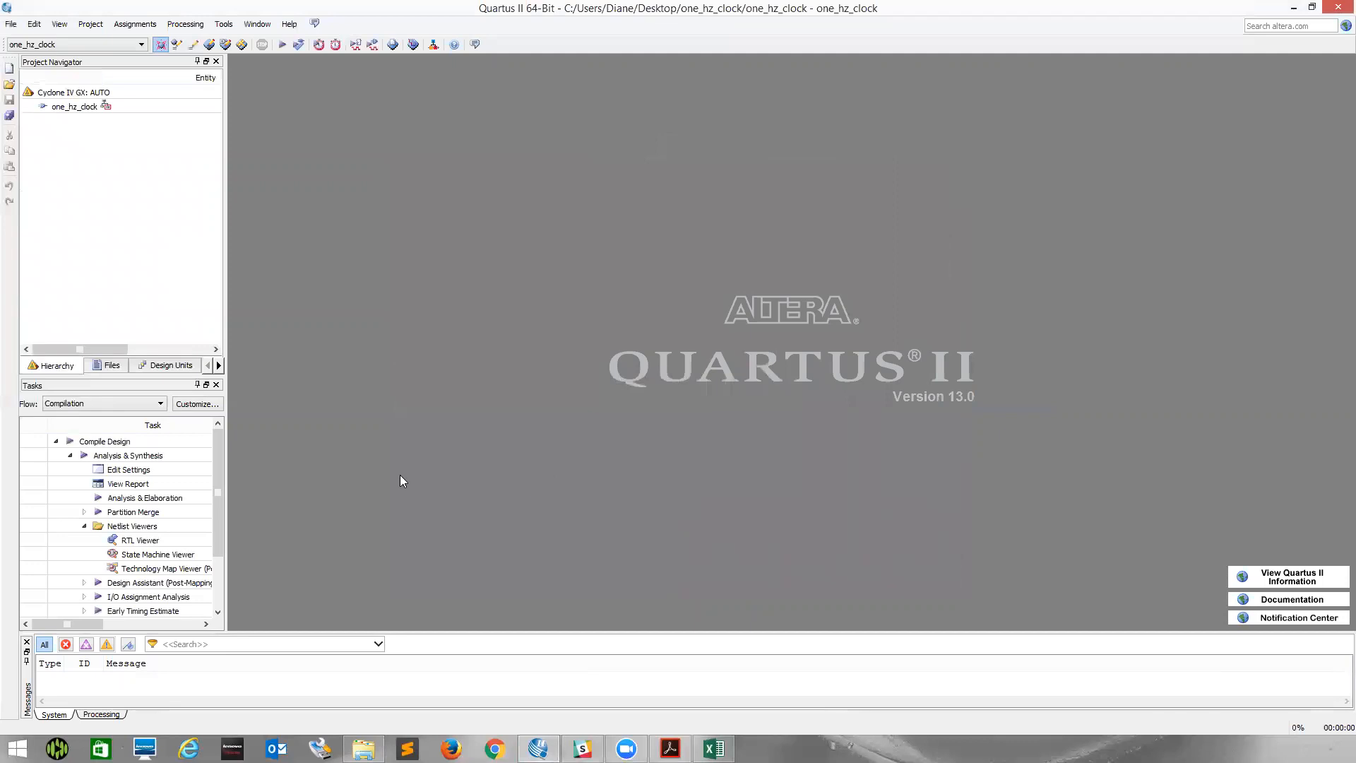
Open divide_by_2.bdf from the project folder and add it to the current project.
click(111, 365)
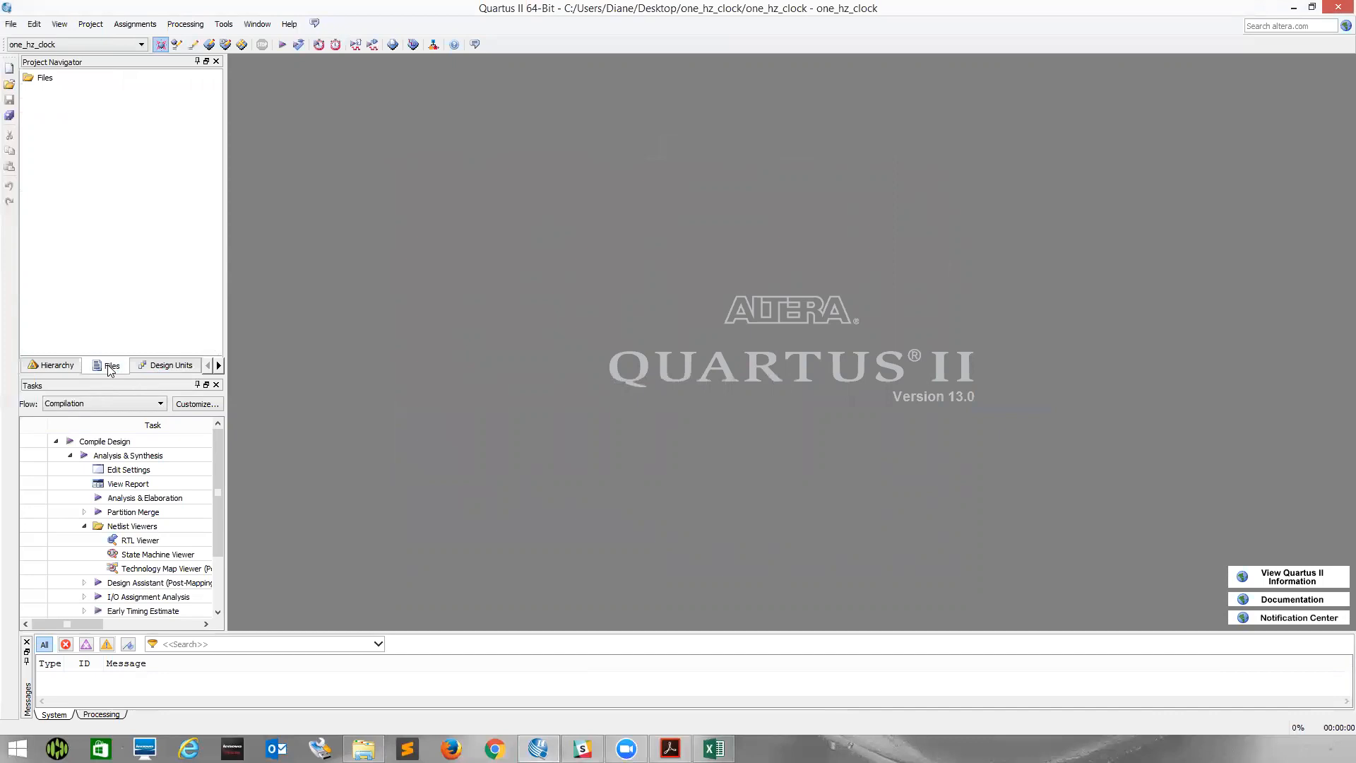
click(11, 26)
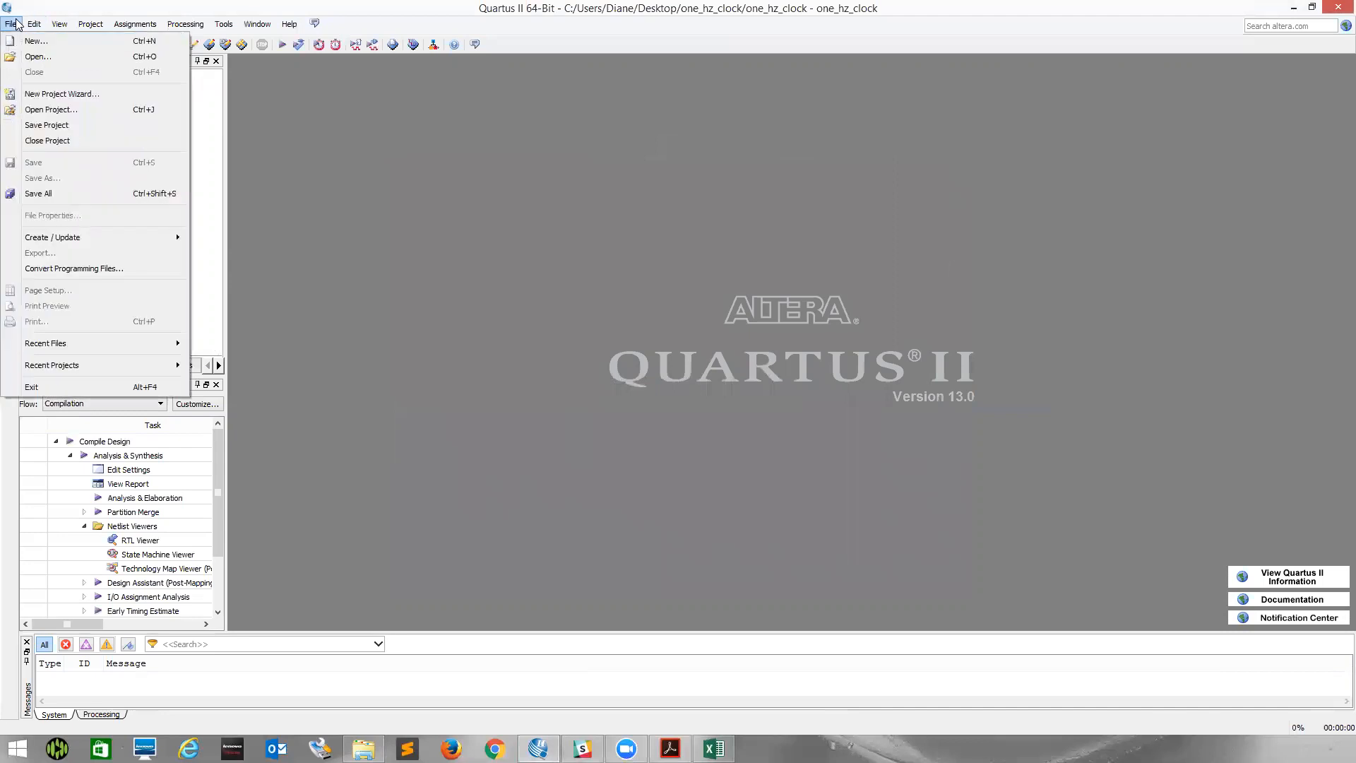
click(32, 58)
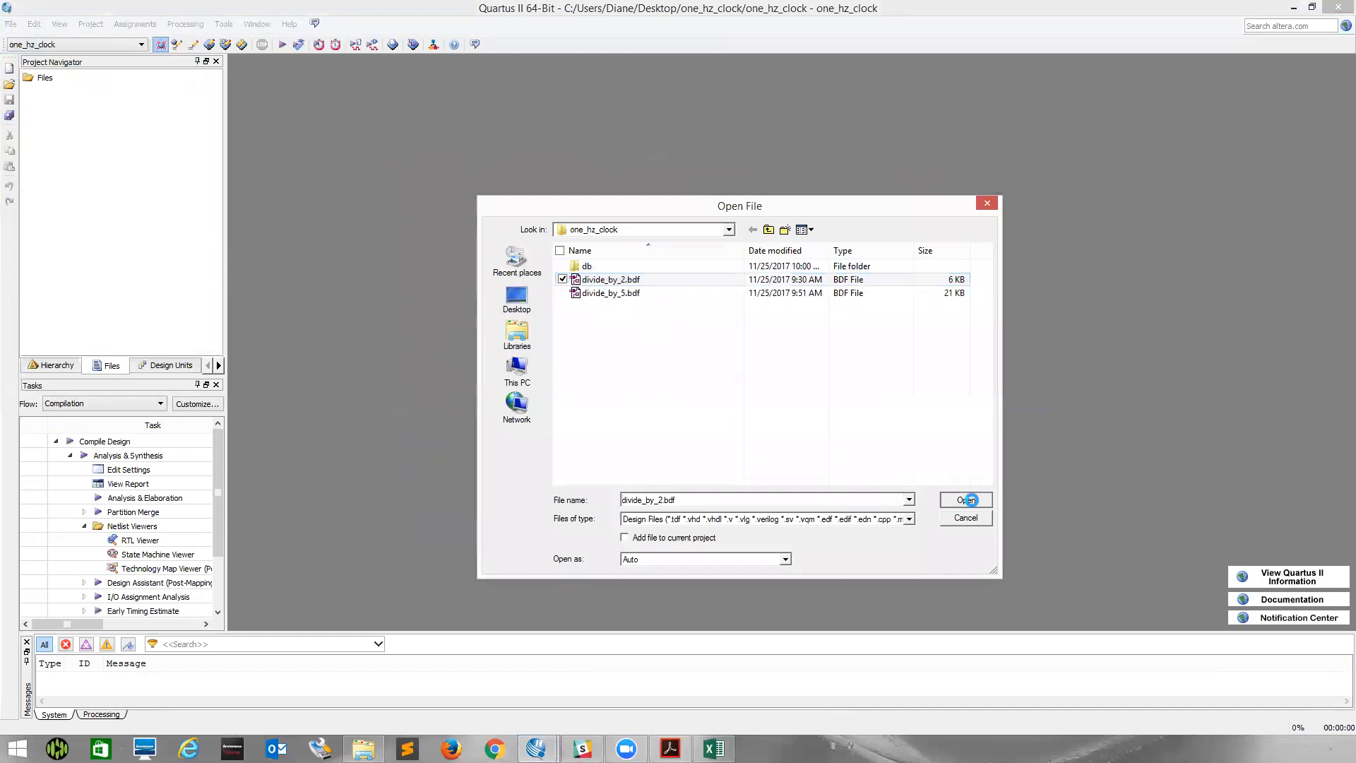
click(966, 500)
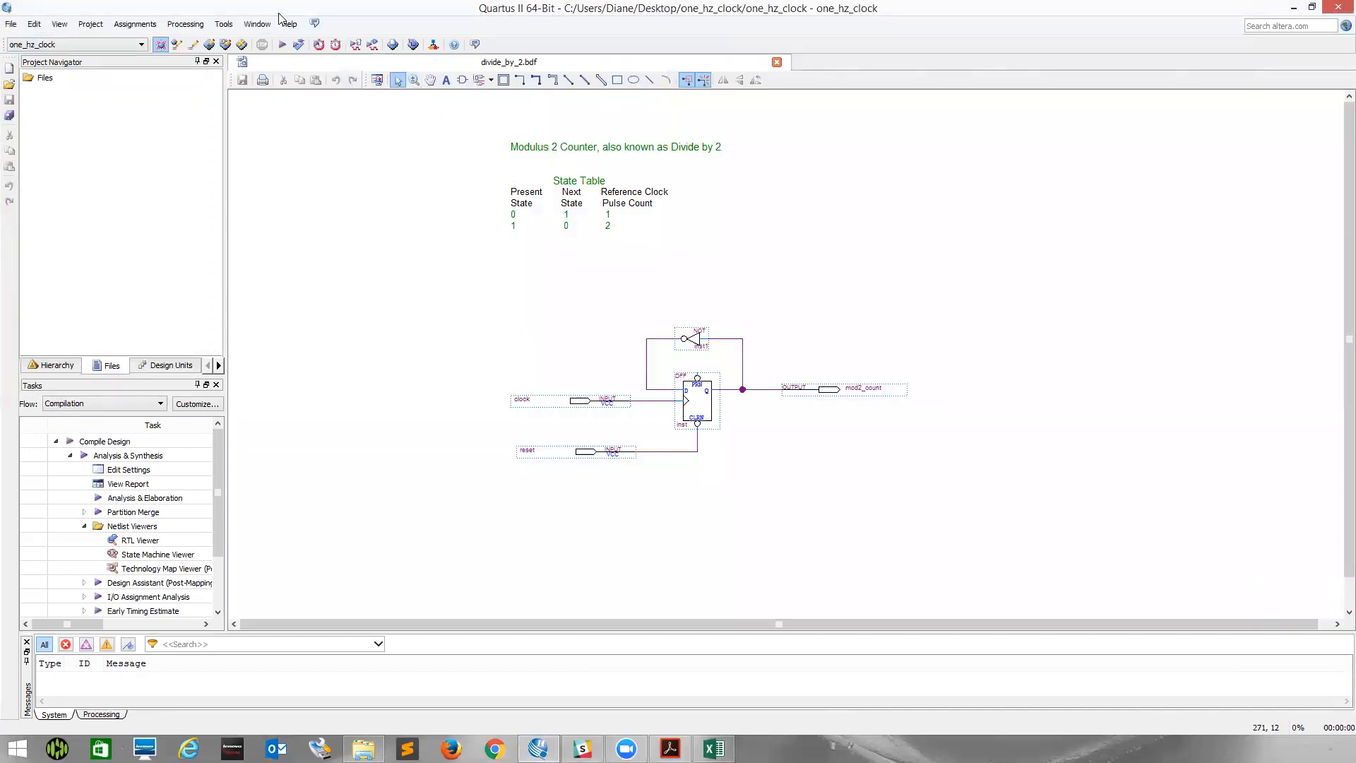
click(90, 24)
click(107, 42)
Examine the modulus 2 counter schematic and its state table at a larger magnification.
double_click(466, 404)
click(417, 85)
click(444, 297)
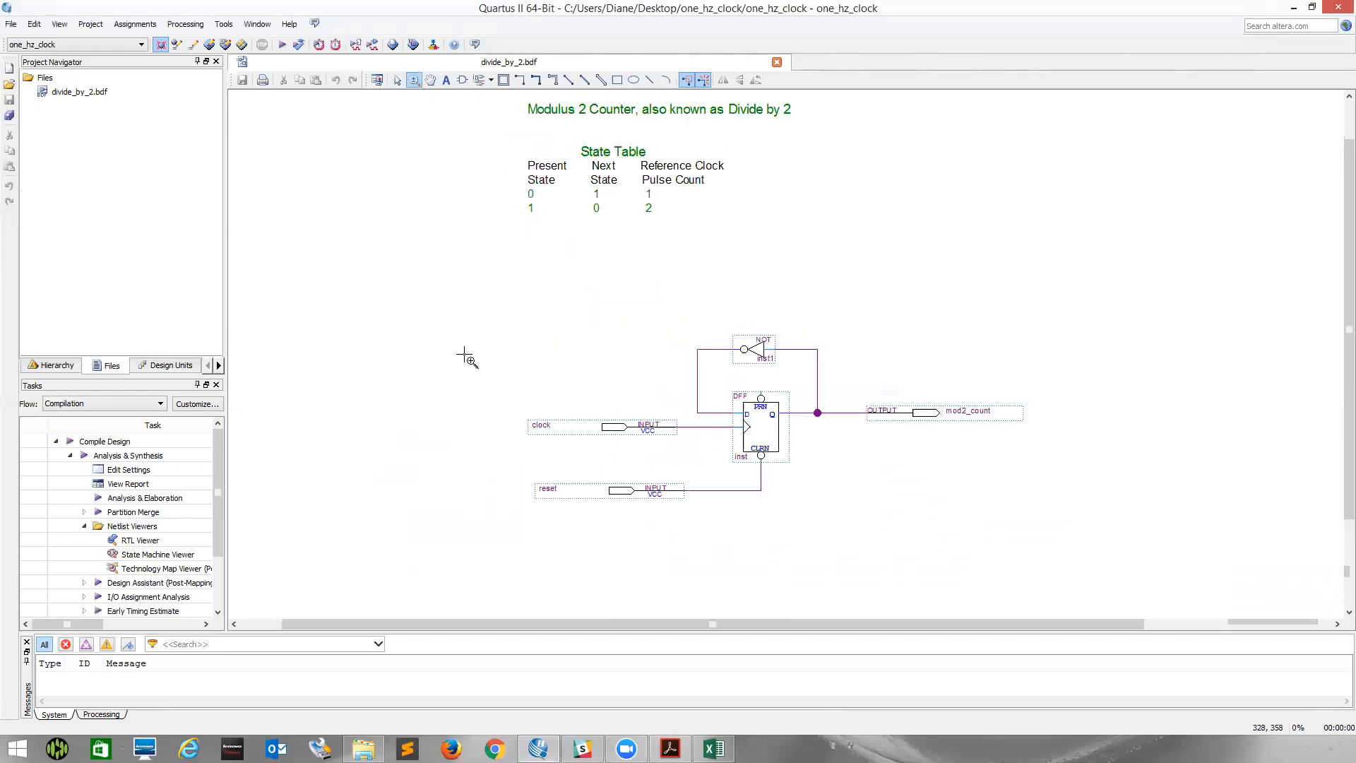
click(512, 384)
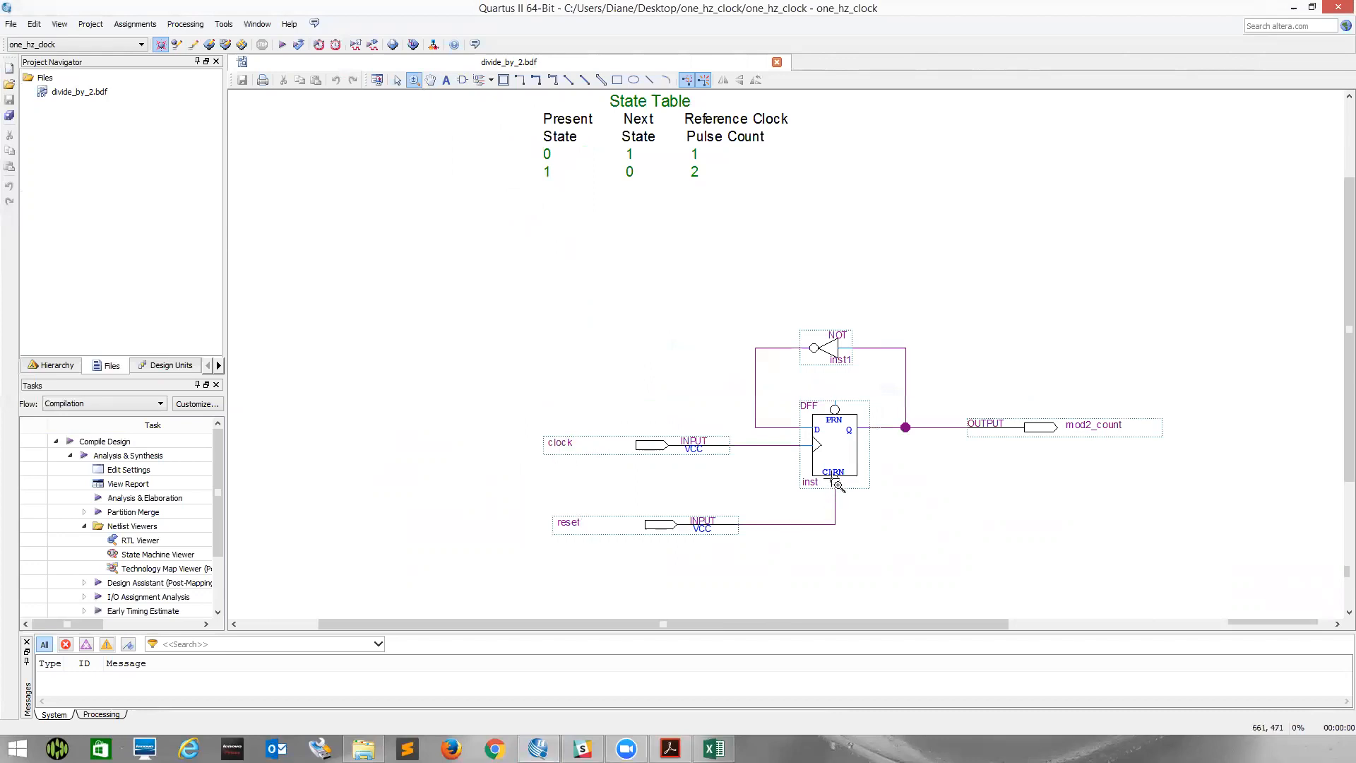
scroll(590, 205, down, 1)
scroll(590, 206, up, 3)
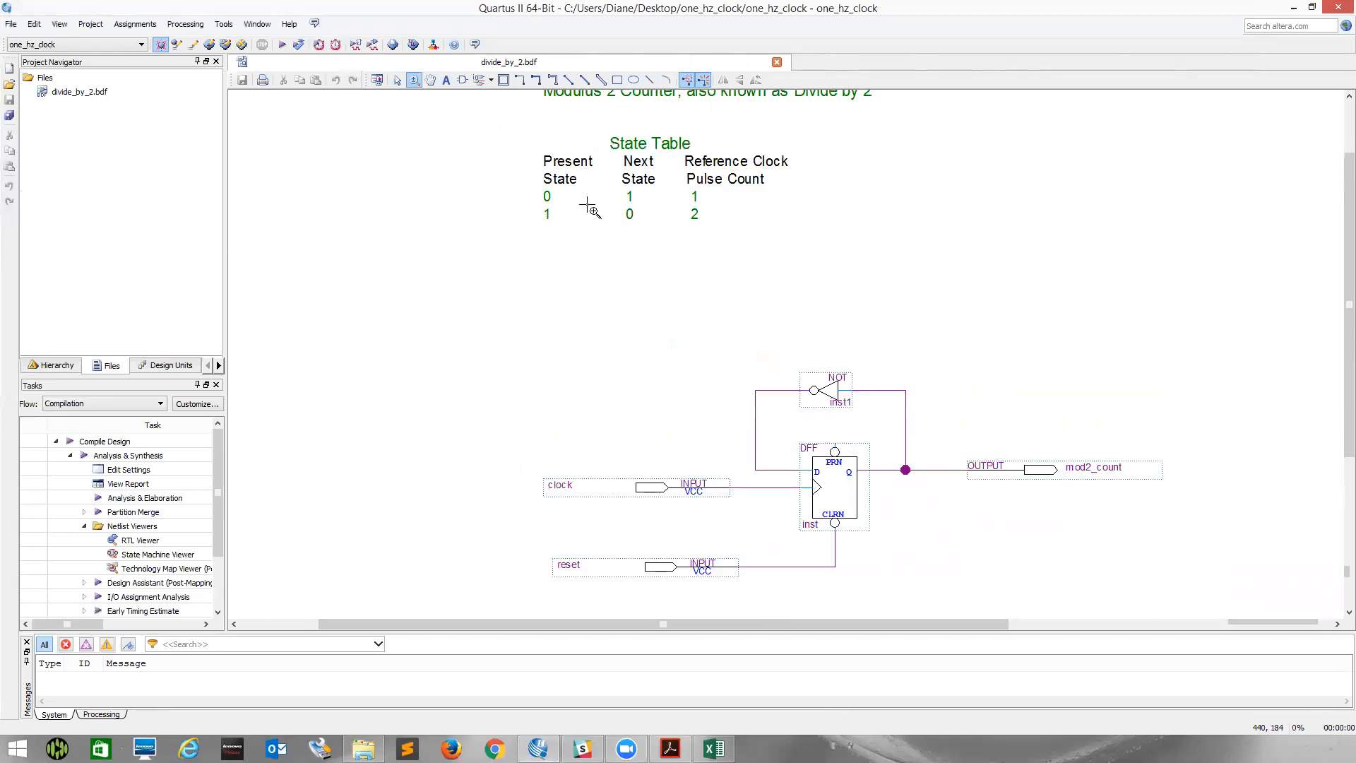
scroll(621, 251, up, 1)
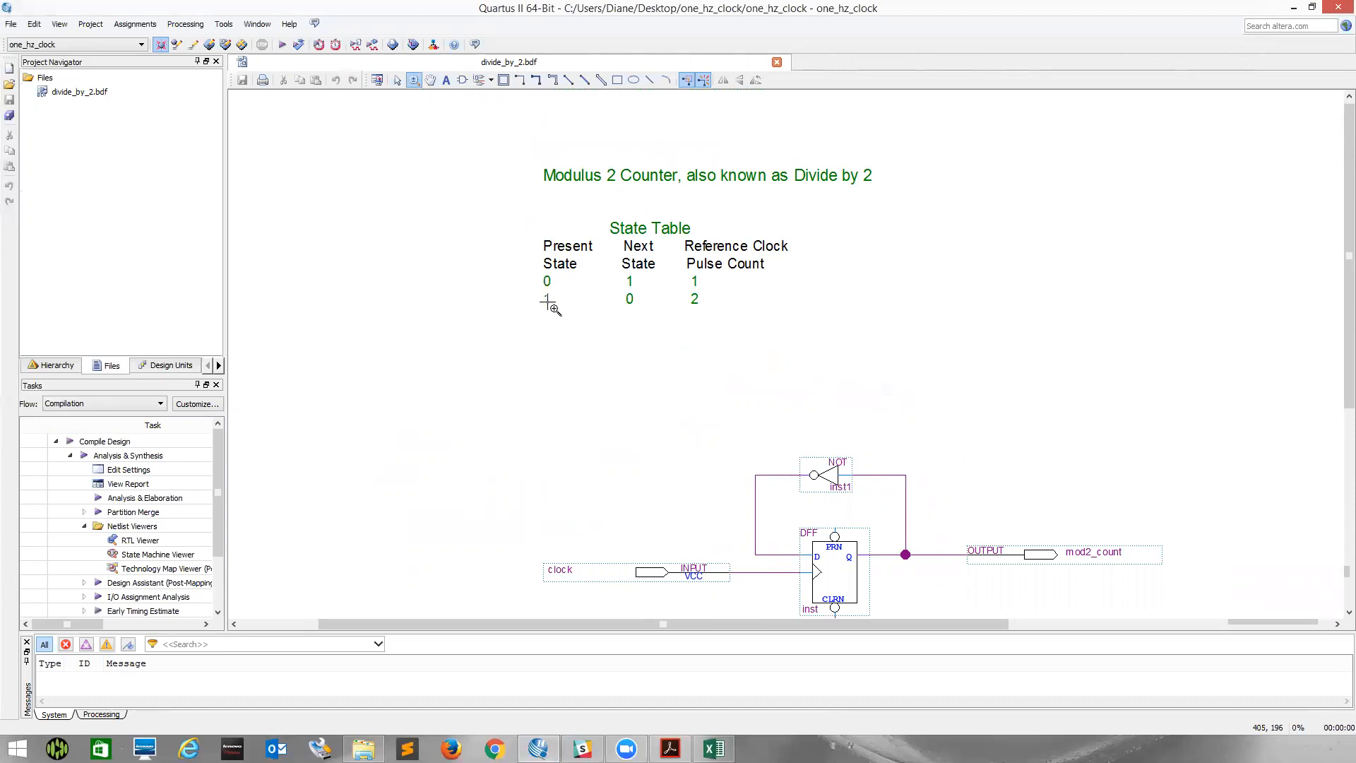
Add the text annotation "D = QNext = QNOT" between the state table and the flip-flop circuit.
click(396, 79)
click(447, 80)
click(542, 375)
text(D)
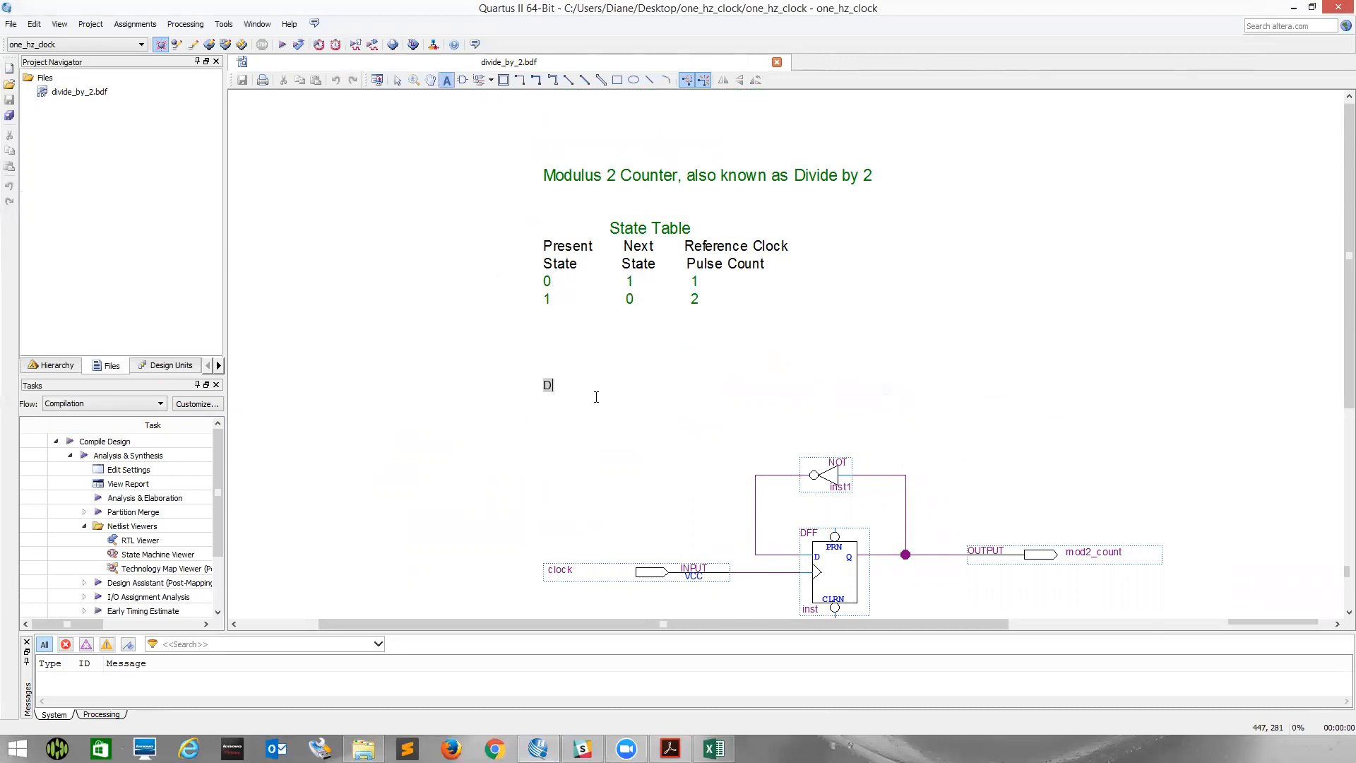
text( = QNext = QNOT)
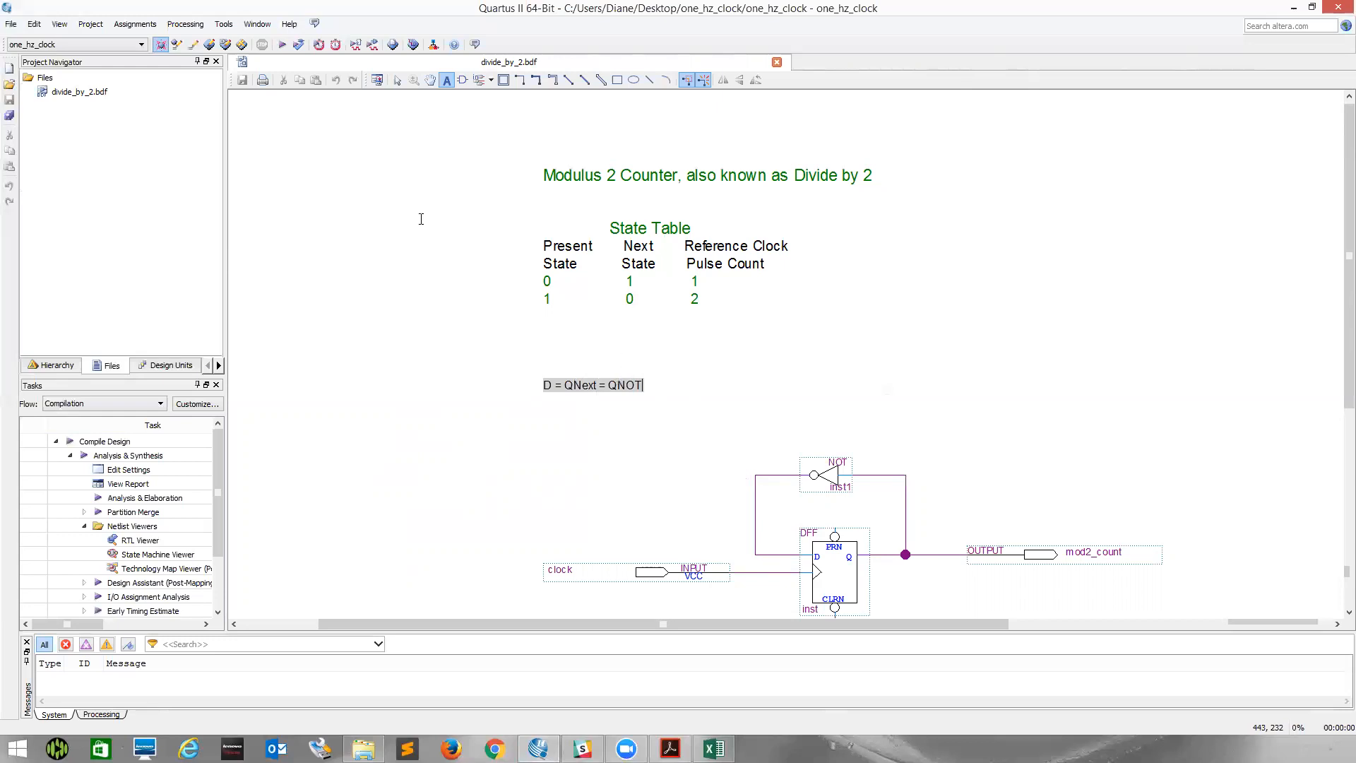
click(398, 80)
scroll(696, 469, down, 1)
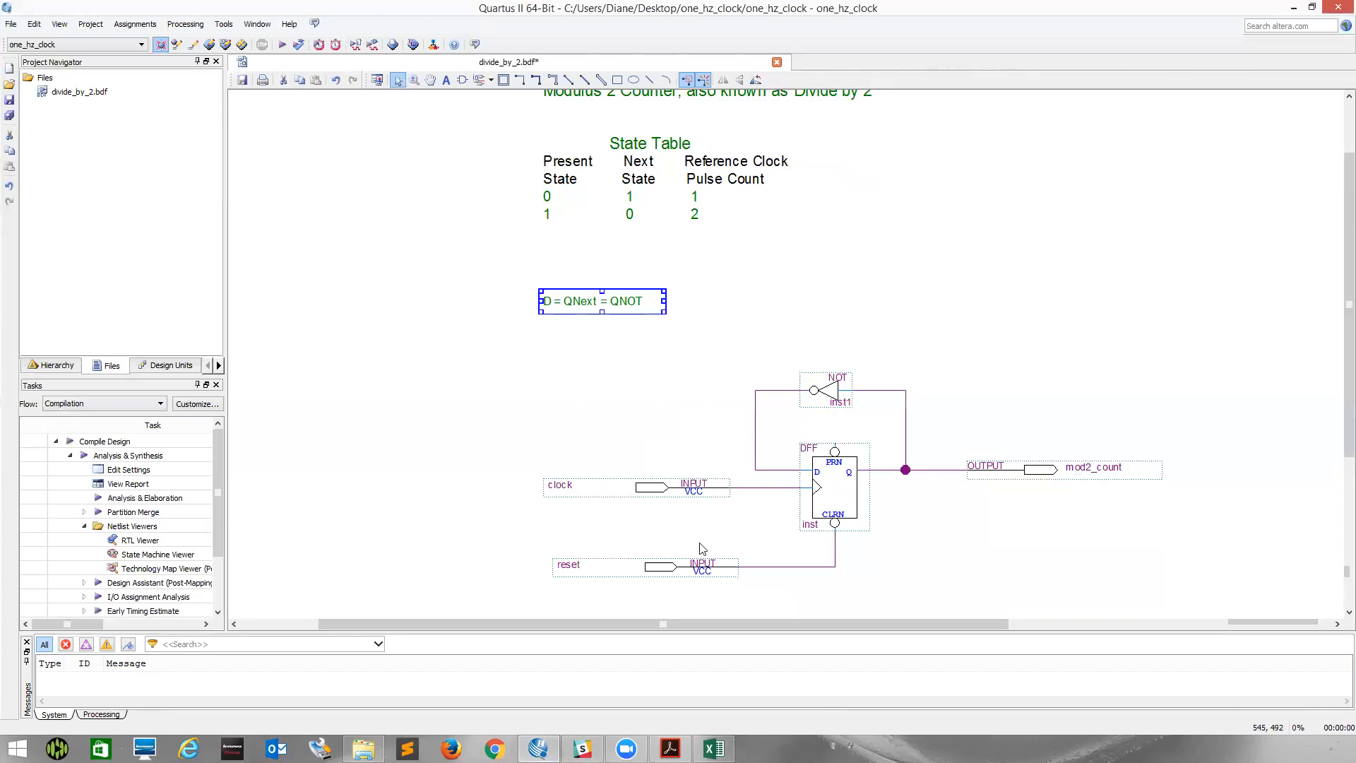
Save the divide_by_2 schematic and run Analysis & Synthesis on the project.
scroll(366, 376, up, 2)
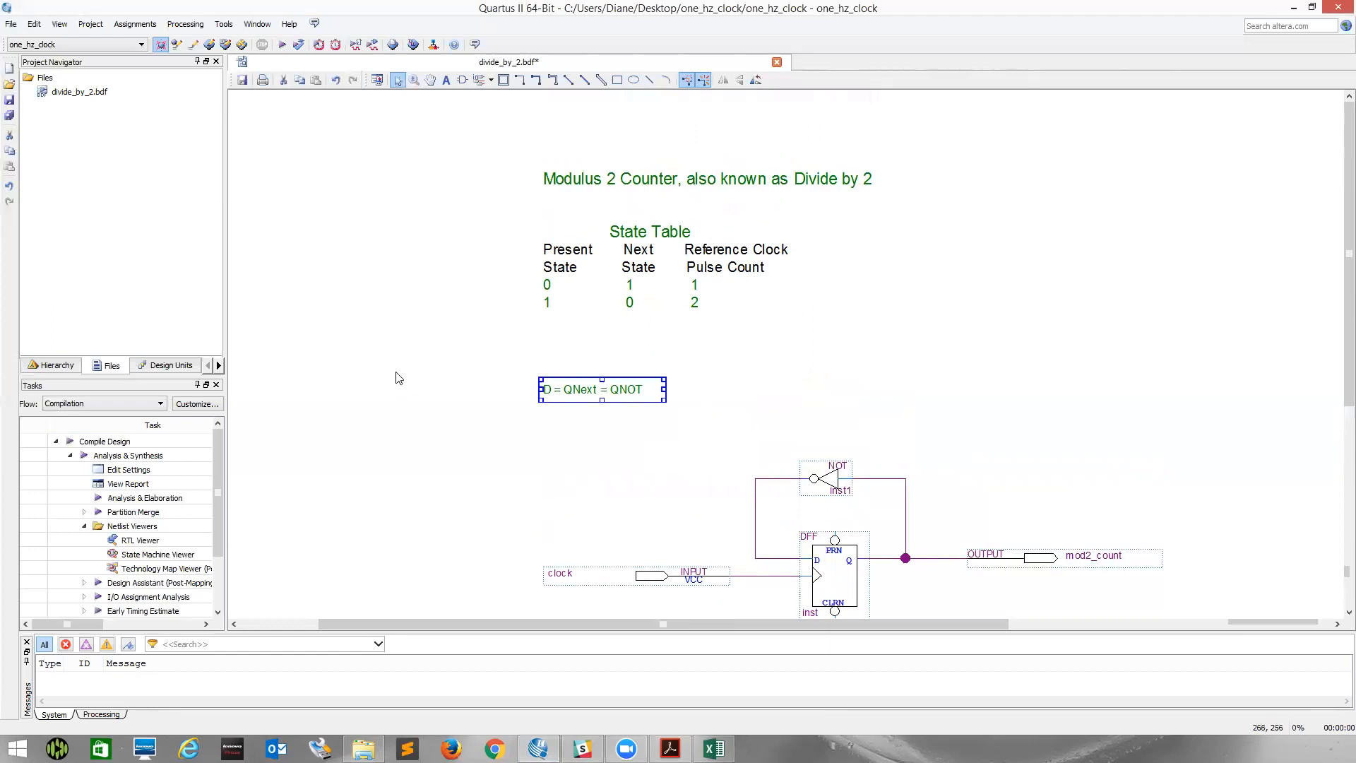
scroll(396, 378, down, 2)
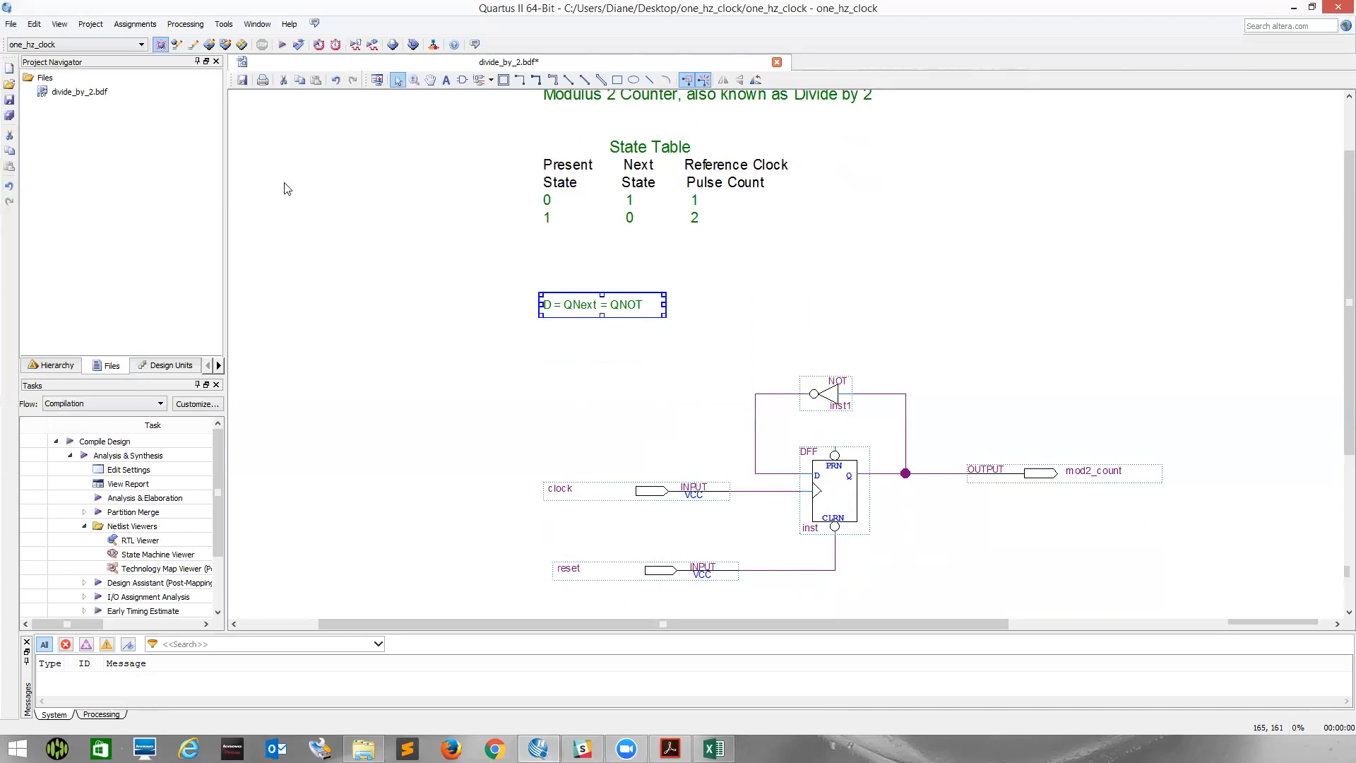
key(ctrl+s)
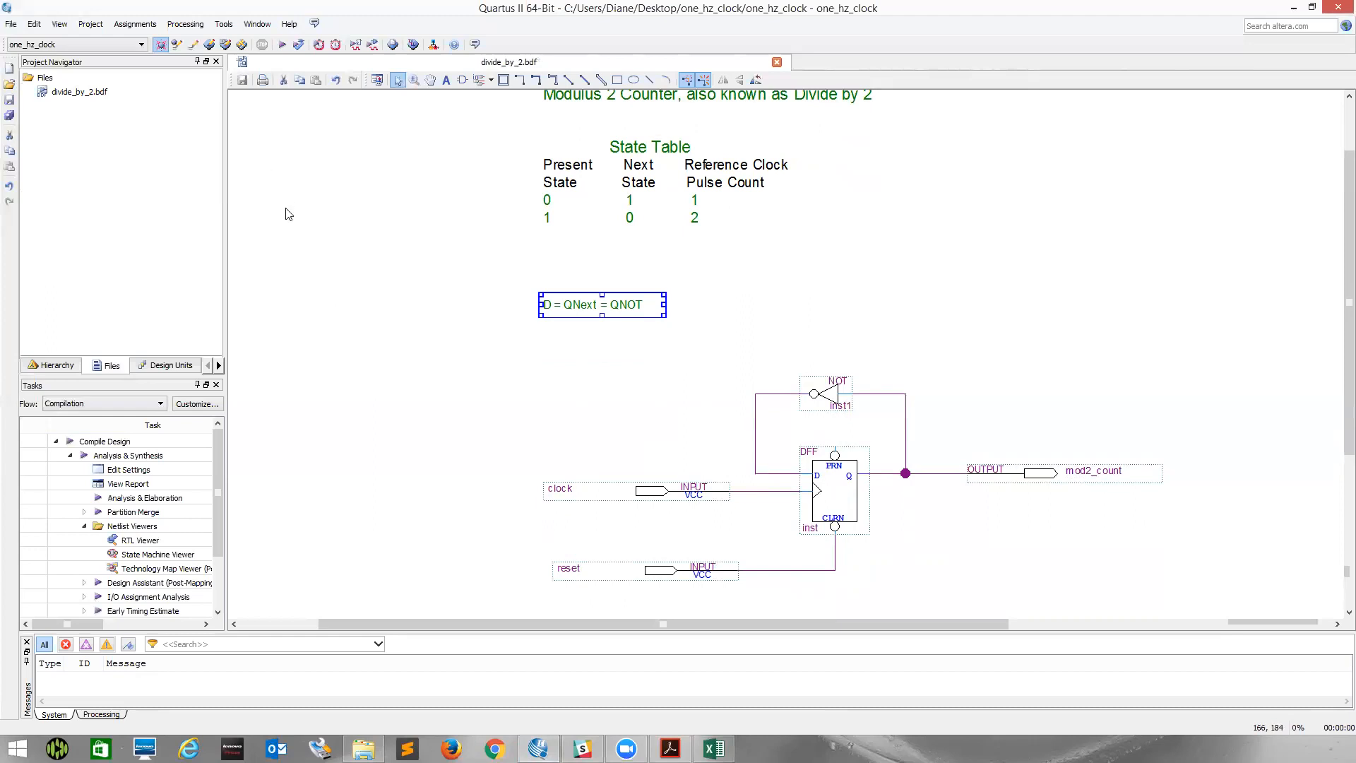
double_click(128, 455)
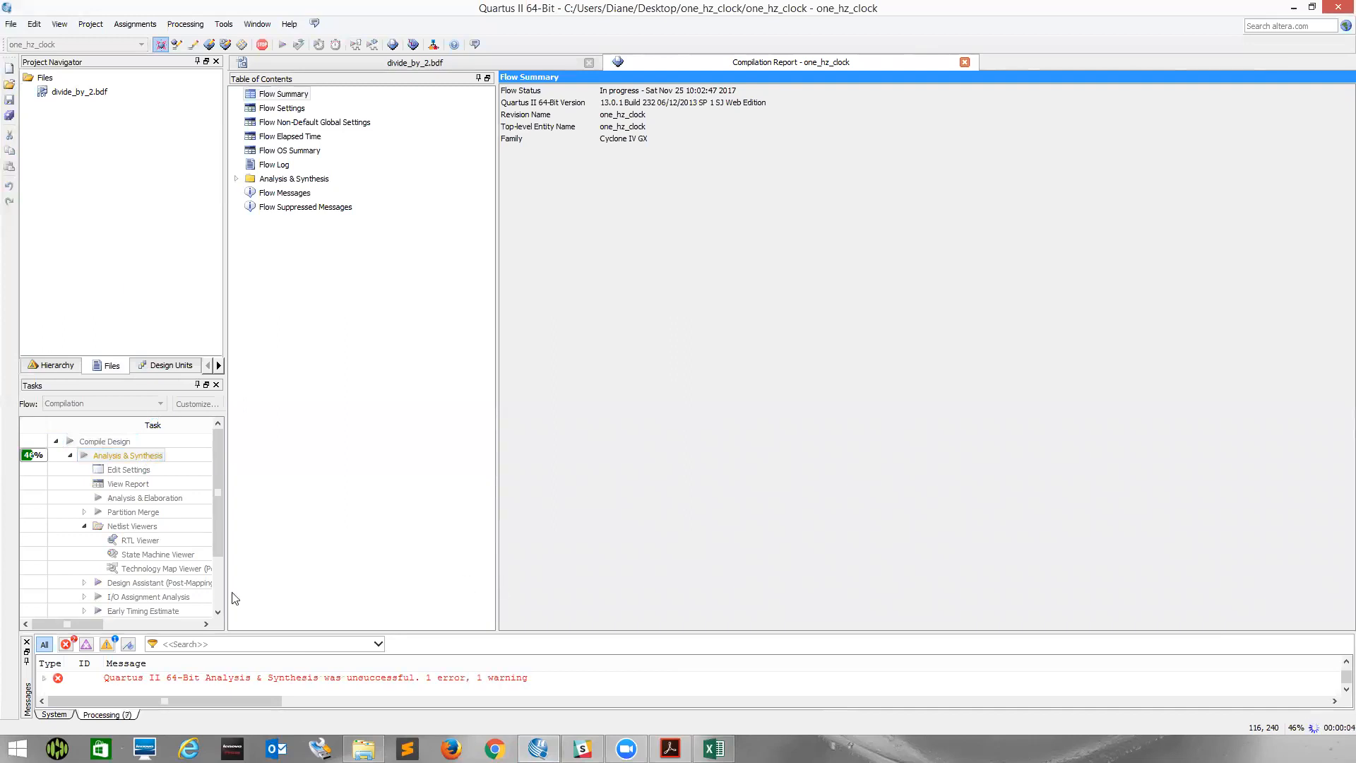
click(774, 385)
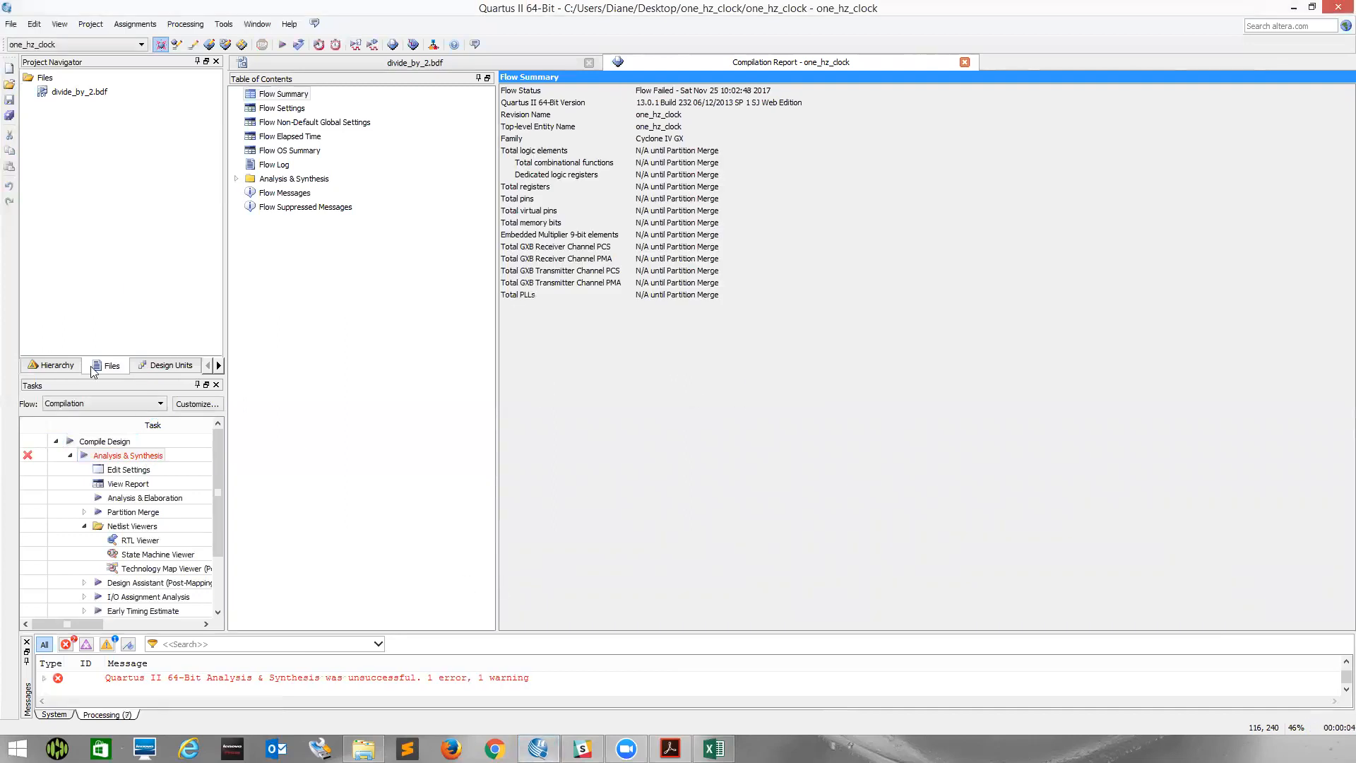
Set divide_by_2.bdf as the top-level entity and run Analysis & Synthesis again.
click(56, 366)
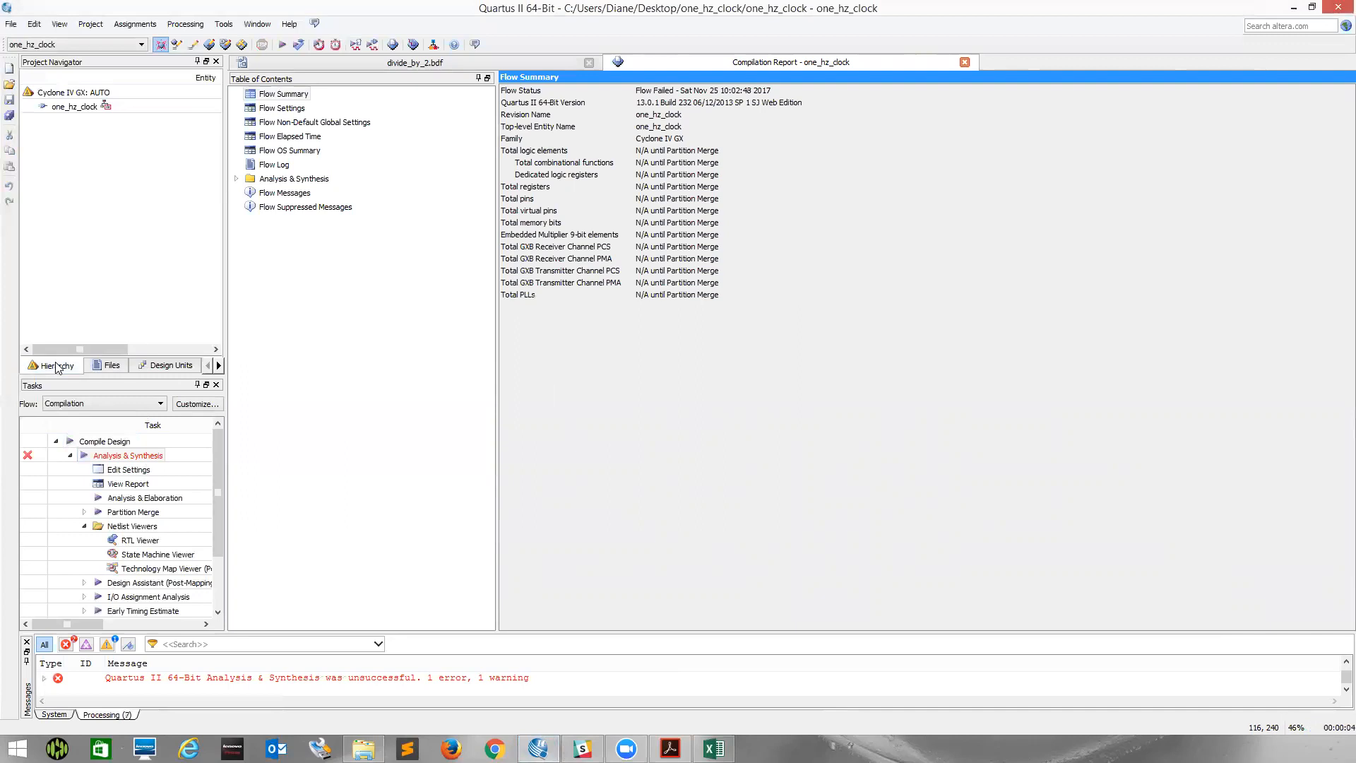
click(109, 366)
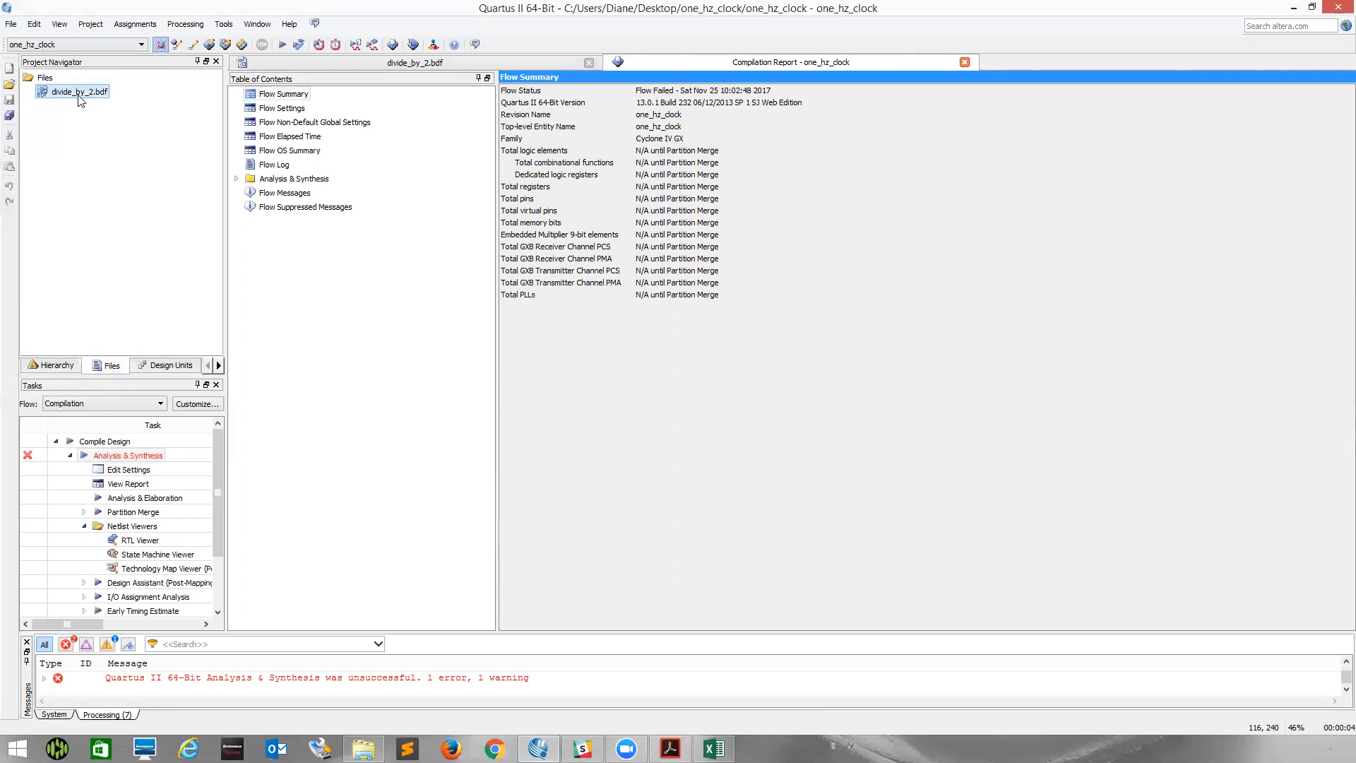
right_click(79, 93)
click(99, 142)
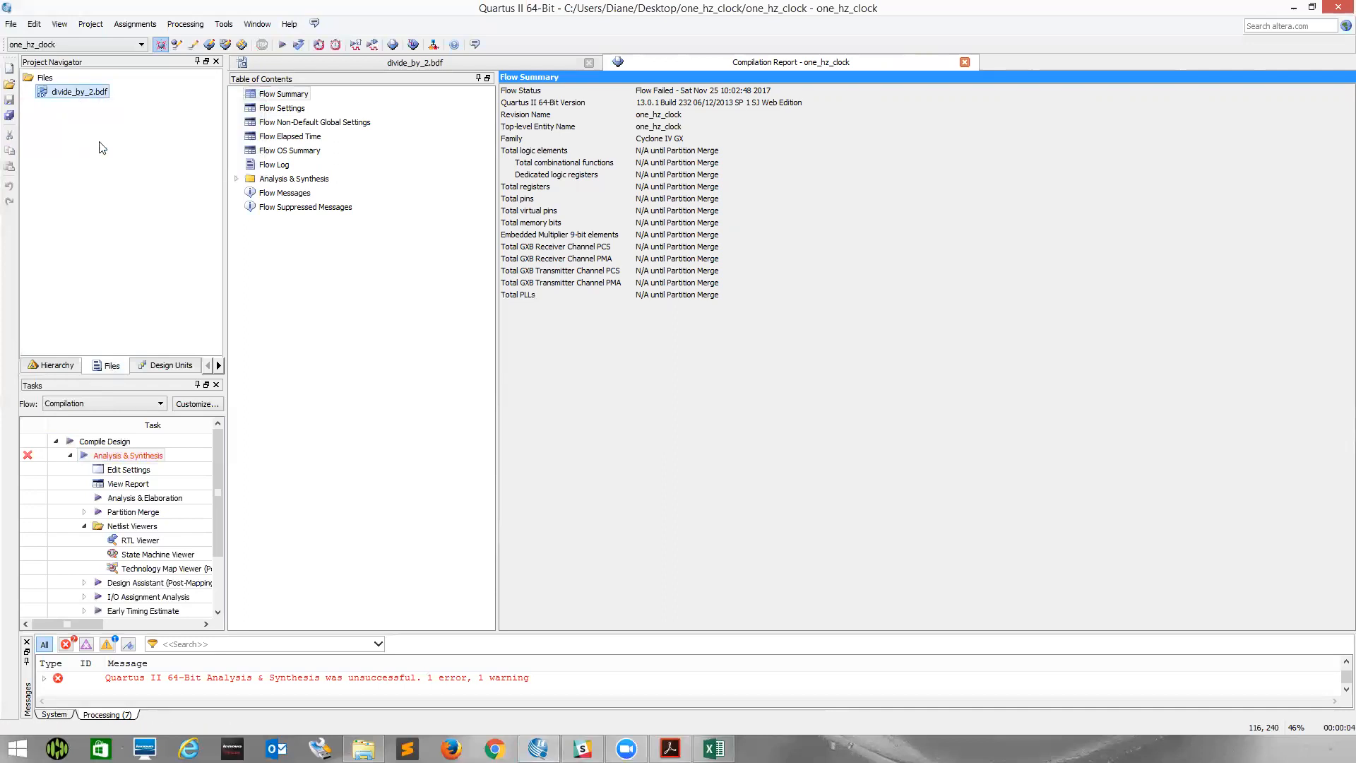
double_click(106, 456)
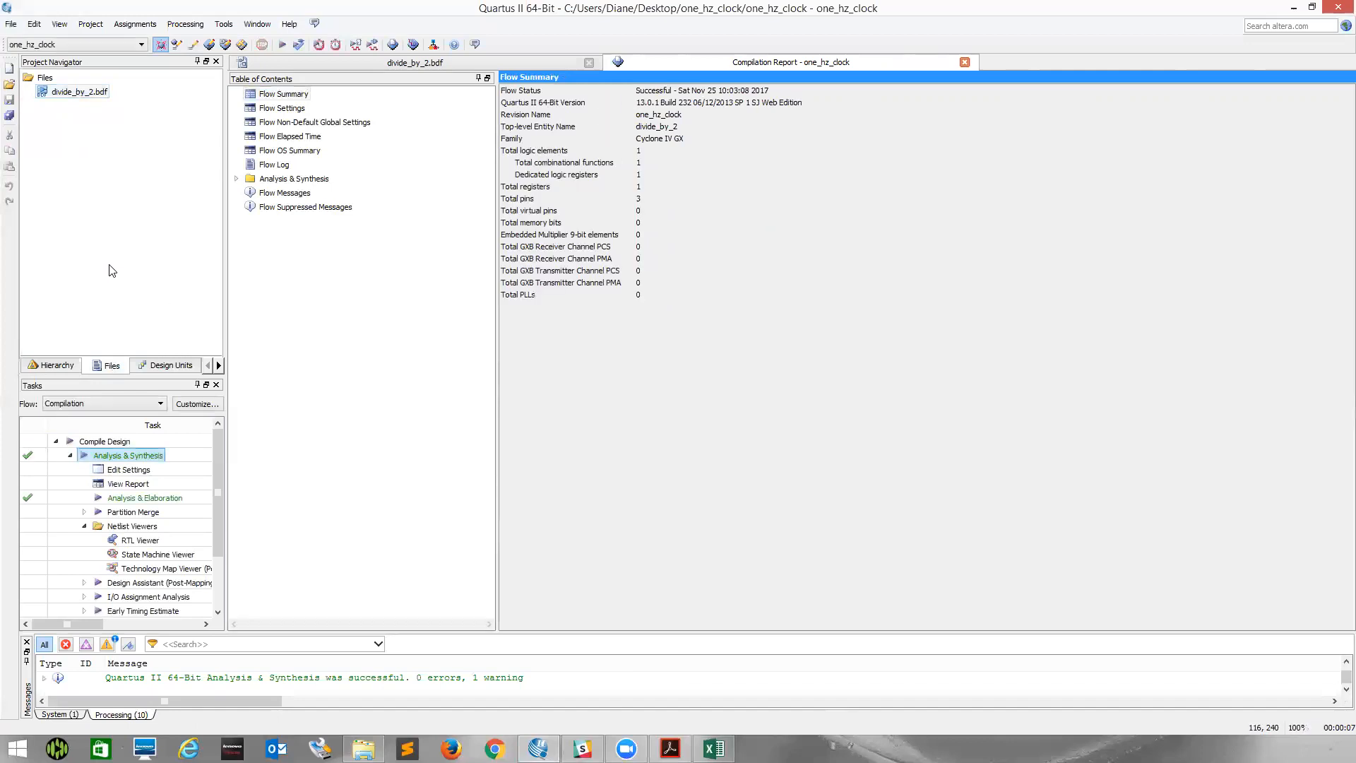
click(750, 384)
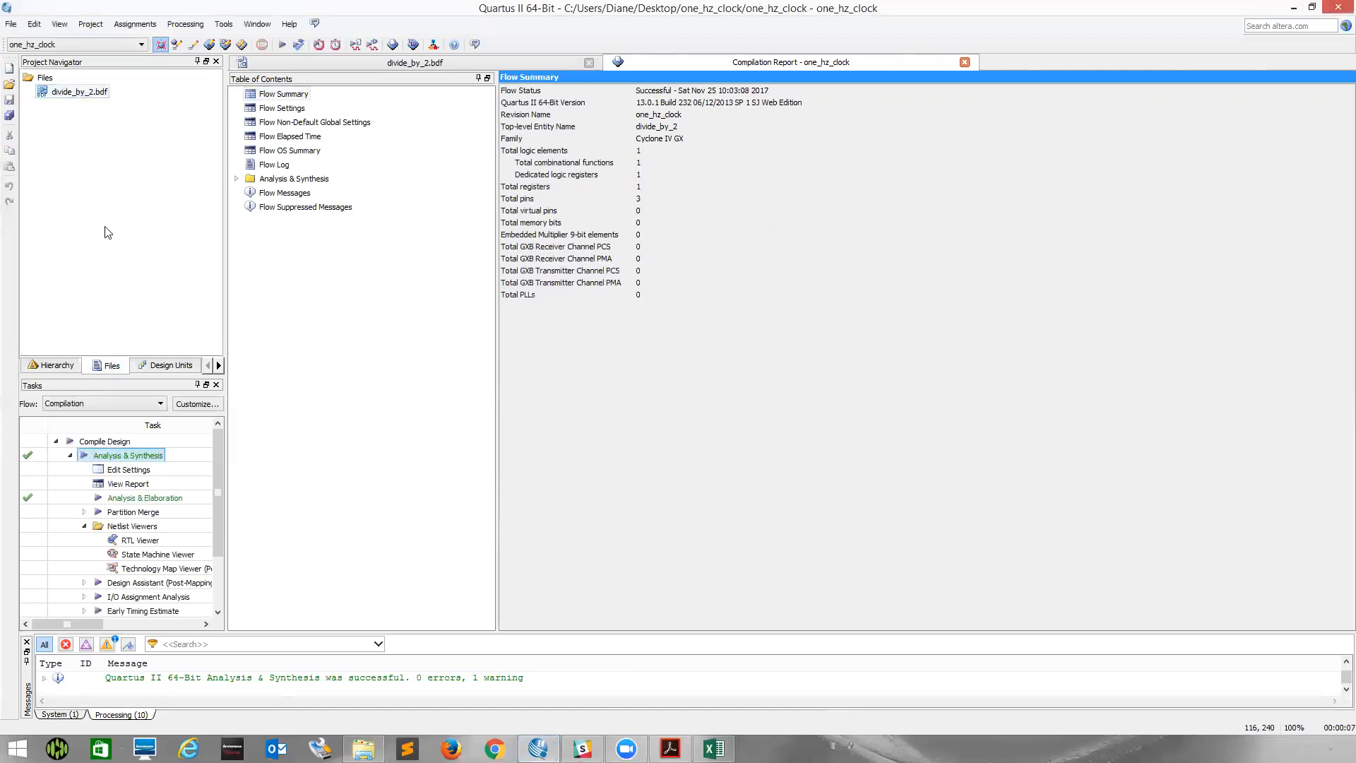
Create a new University Program VWF file and maximize its waveform editor window.
click(13, 25)
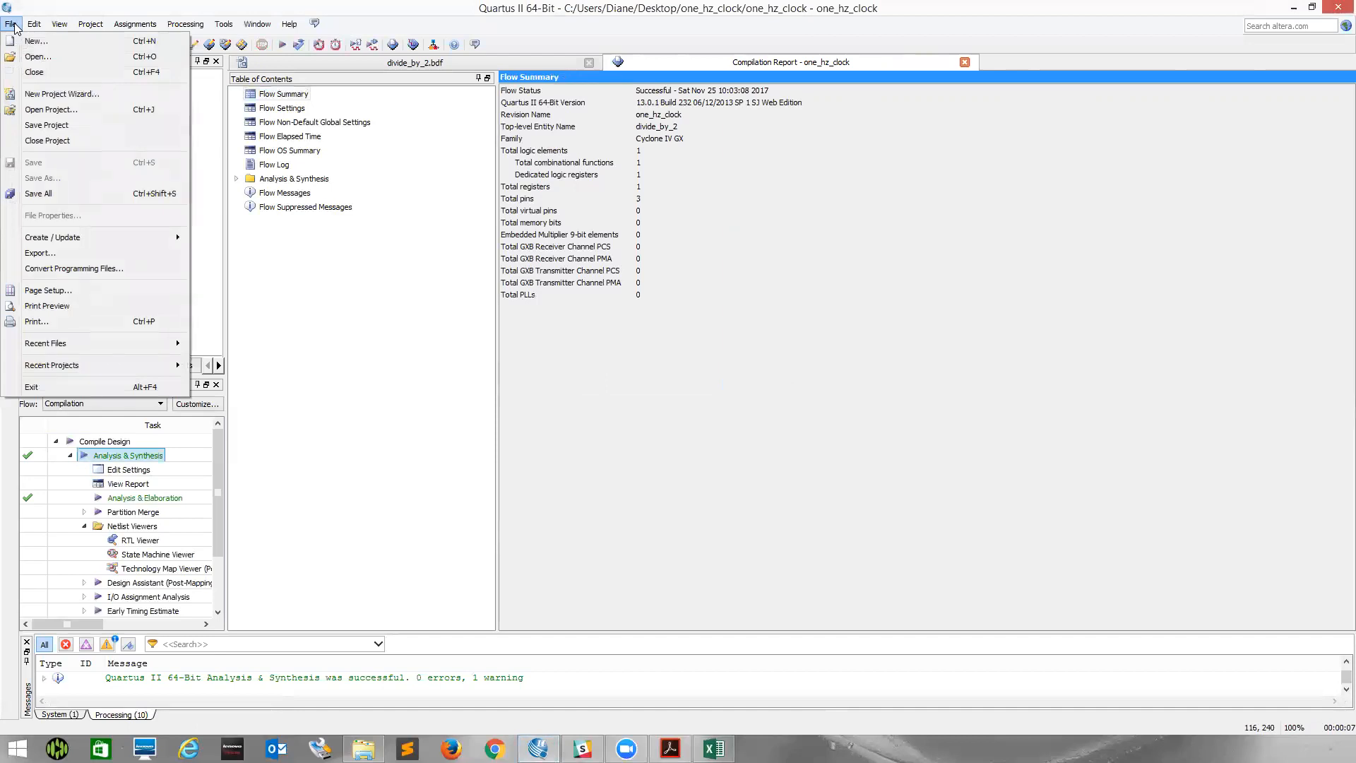
click(35, 41)
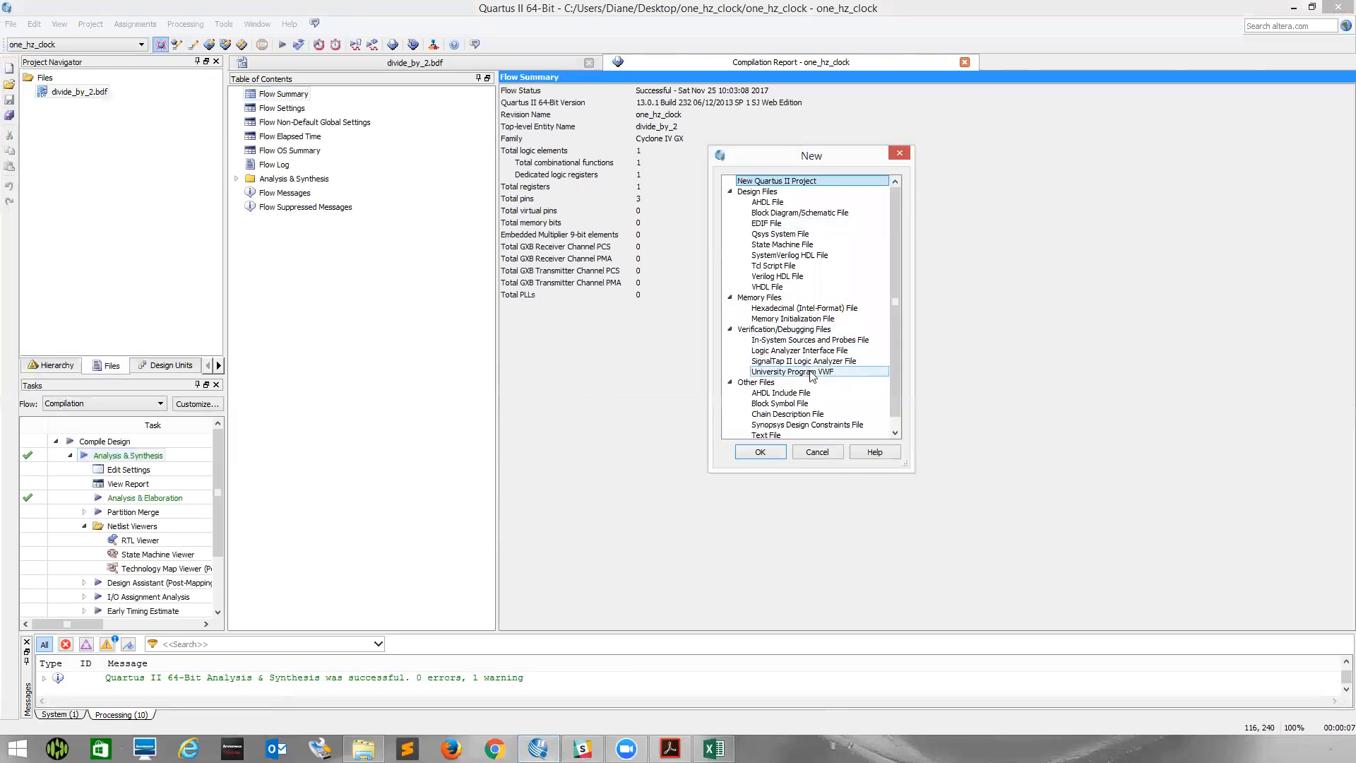
click(812, 372)
click(779, 451)
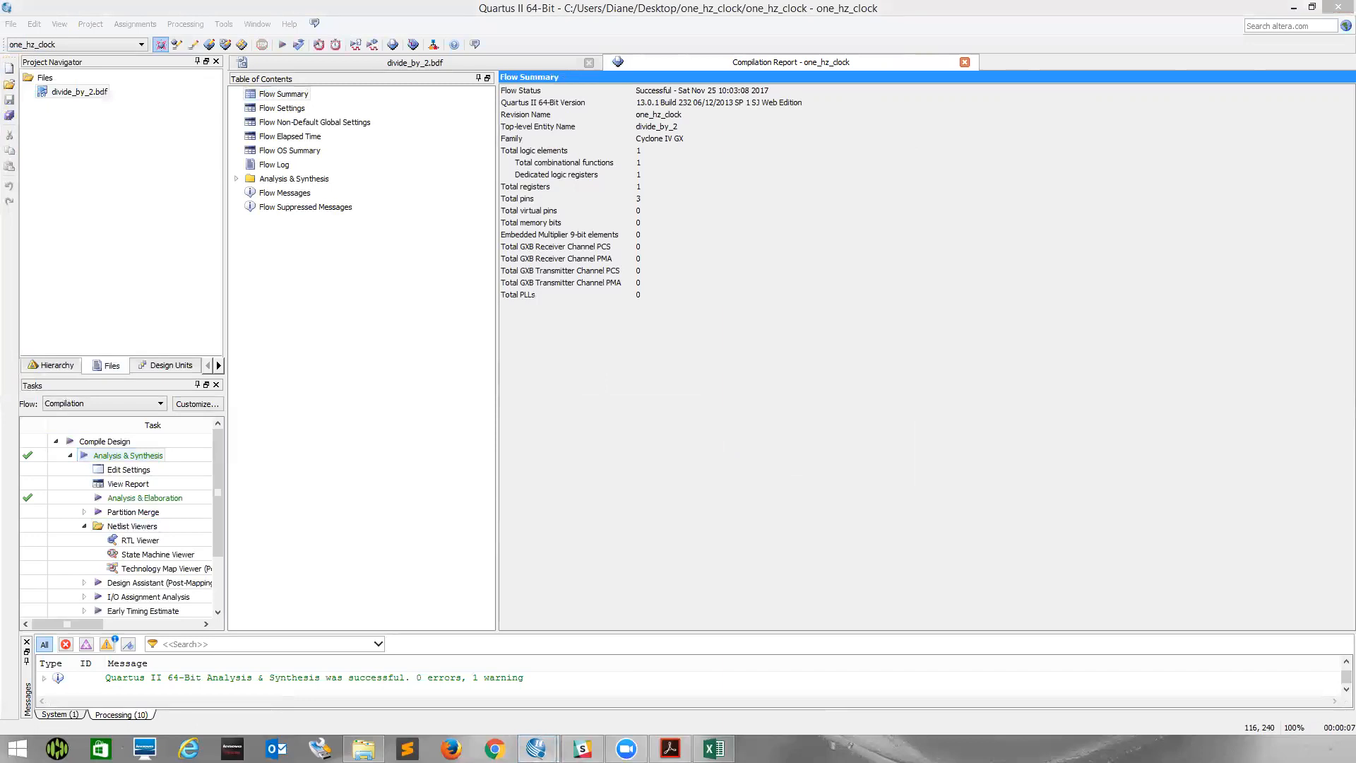
click(978, 130)
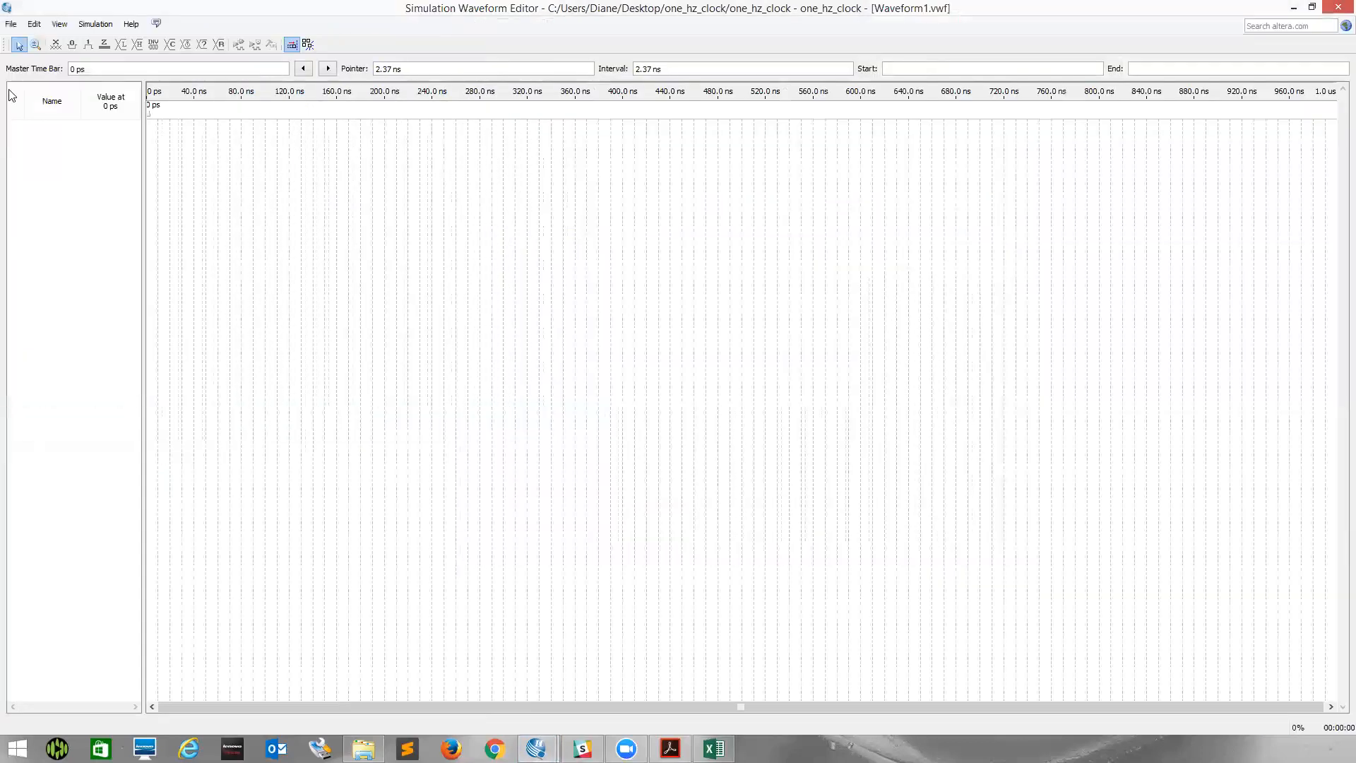
Set the end time of the waveform simulation to 100 ns.
click(34, 23)
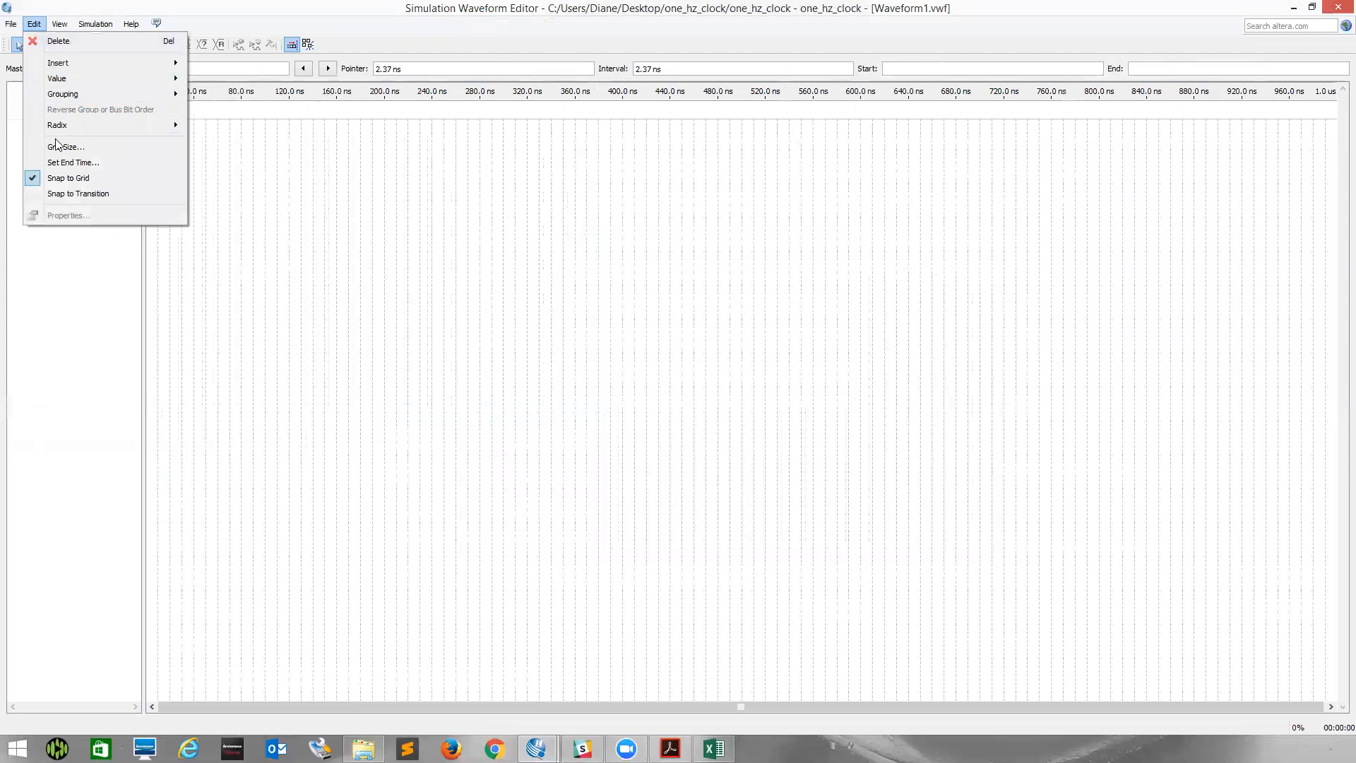
click(64, 165)
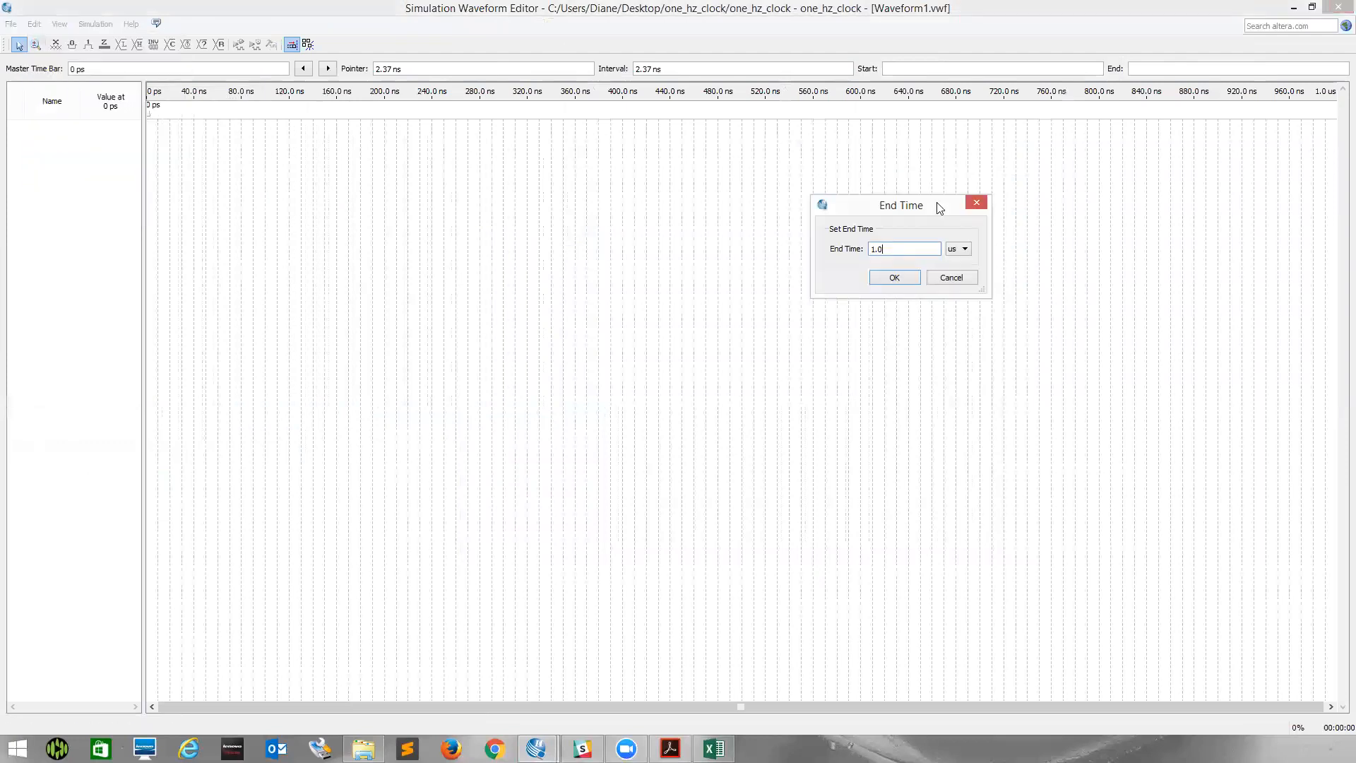
text(100)
key(Tab)
key(Down)
click(905, 282)
Insert all pins found by the Node Finder, clock, mod2_count and reset, into the waveform file.
right_click(92, 205)
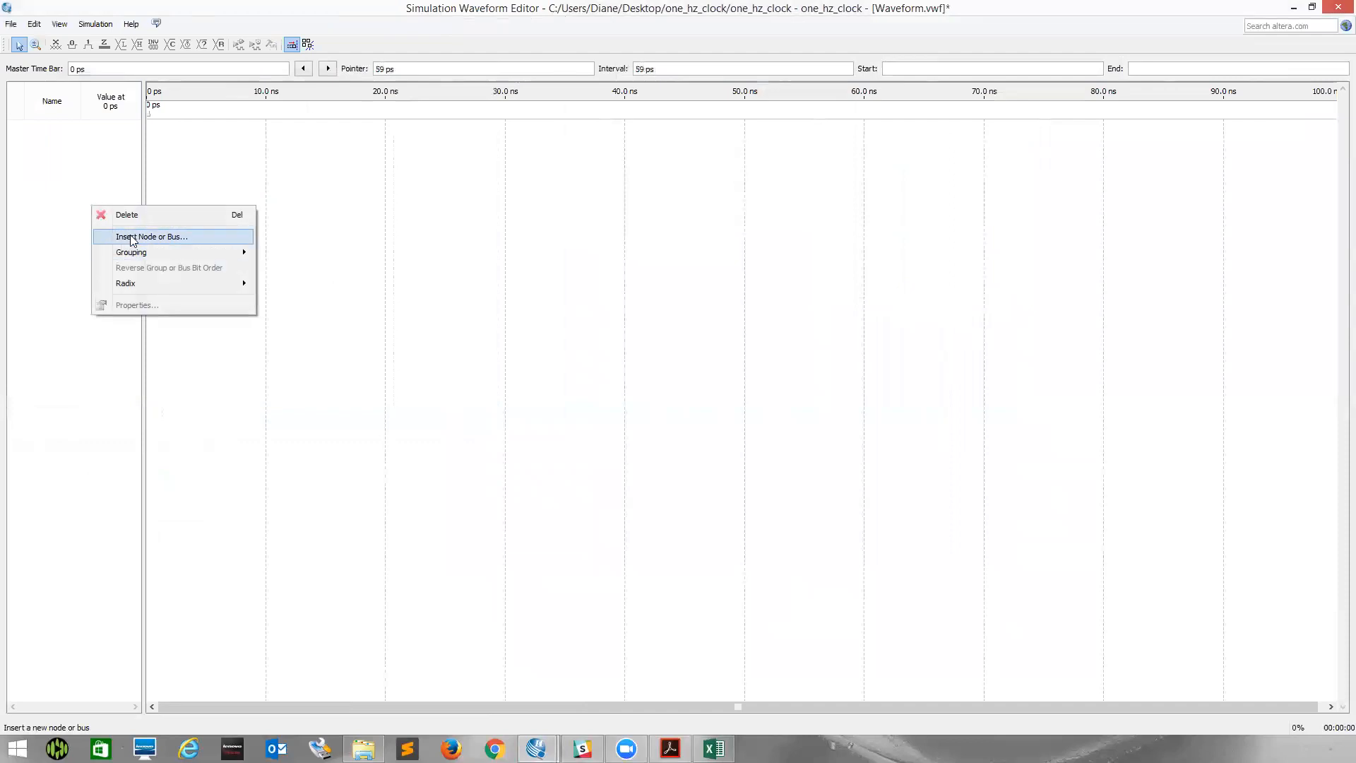
click(131, 238)
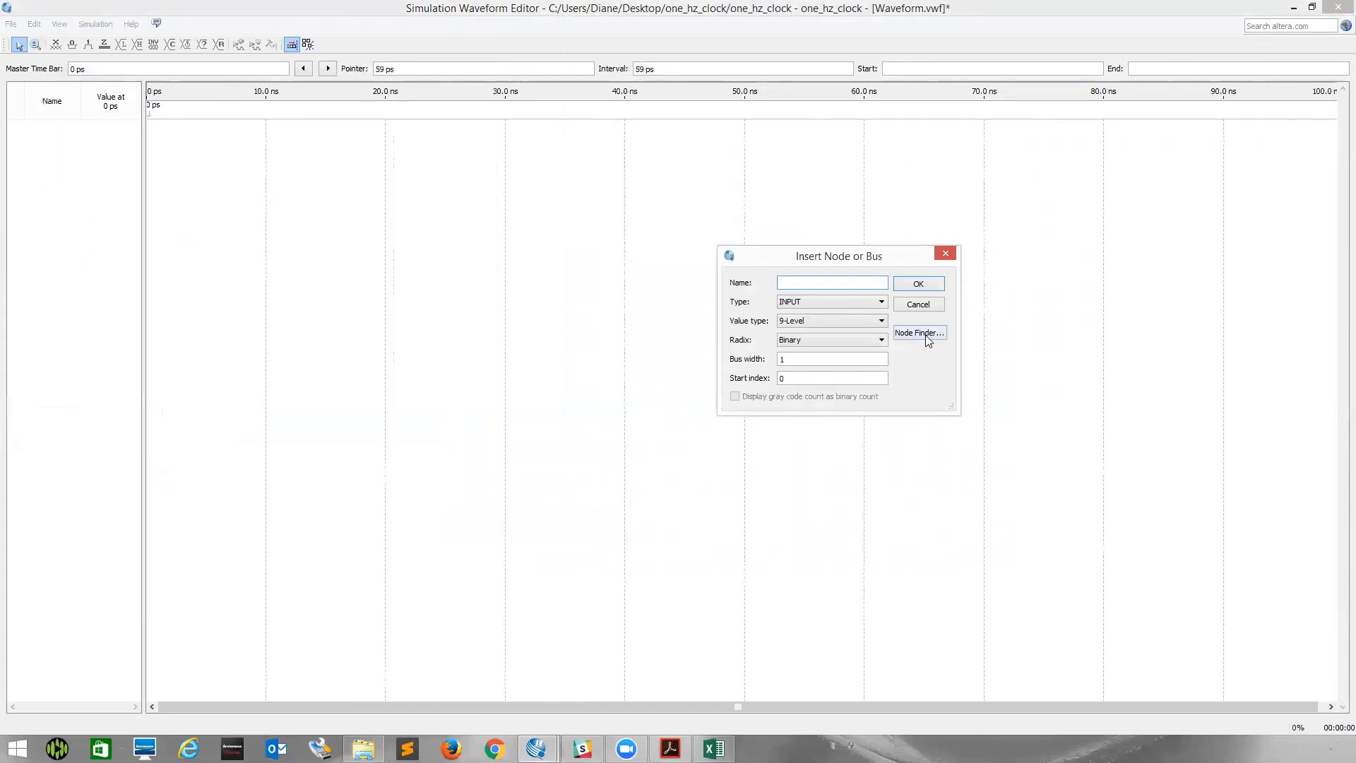
click(925, 336)
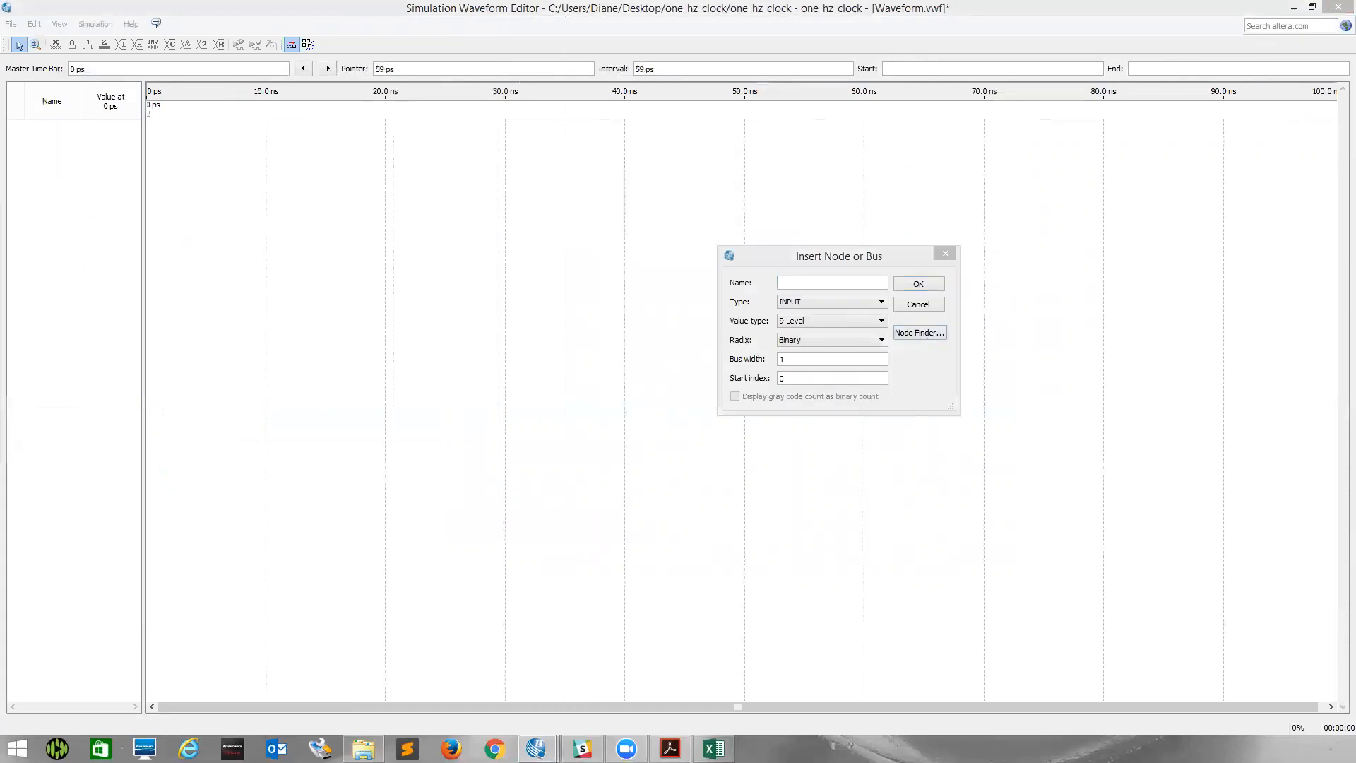
click(532, 283)
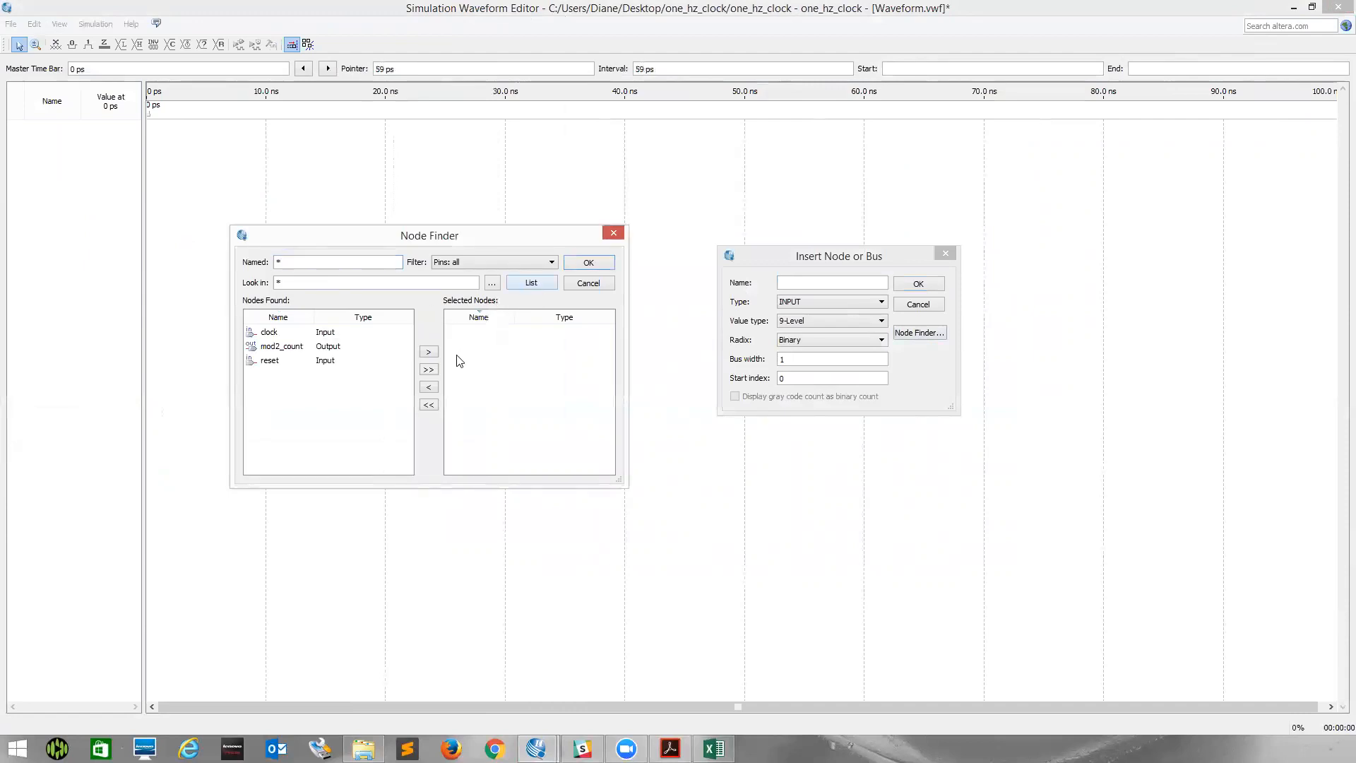
click(431, 370)
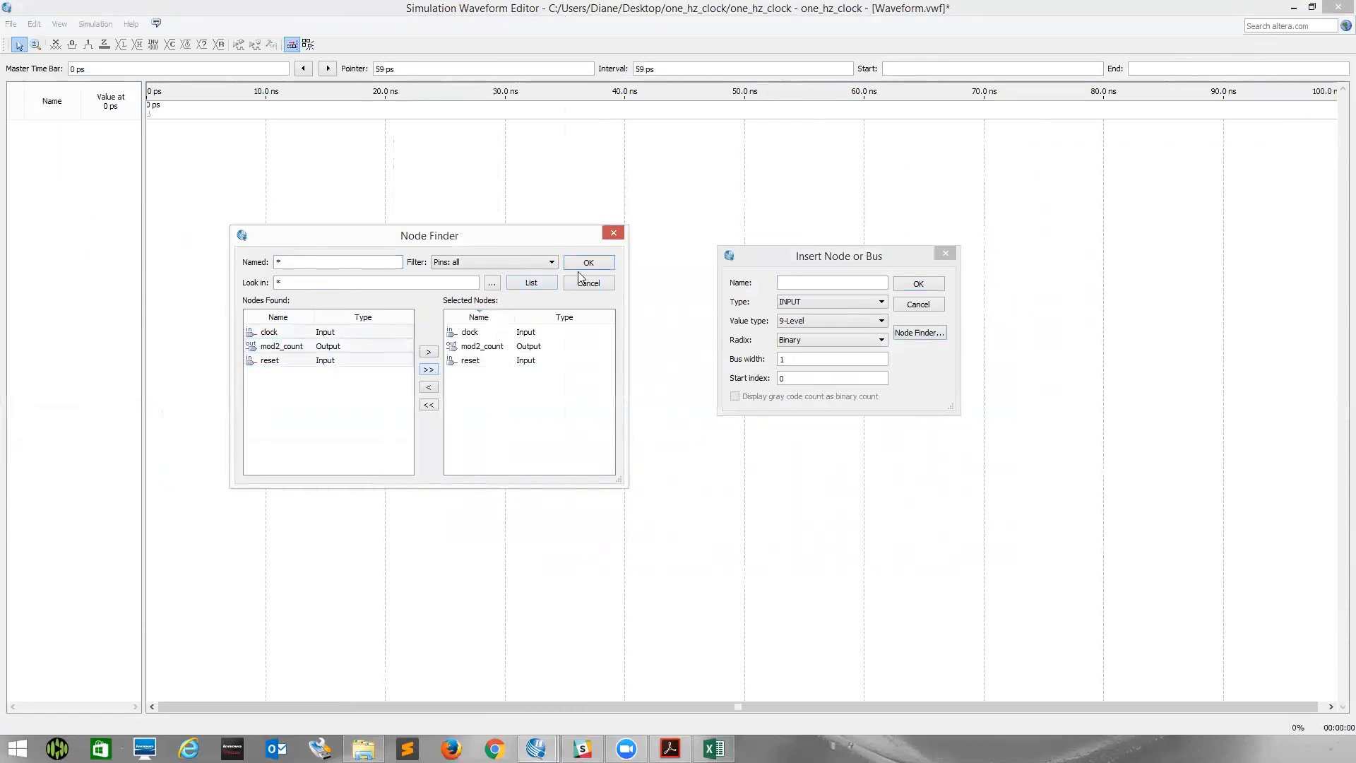
click(598, 262)
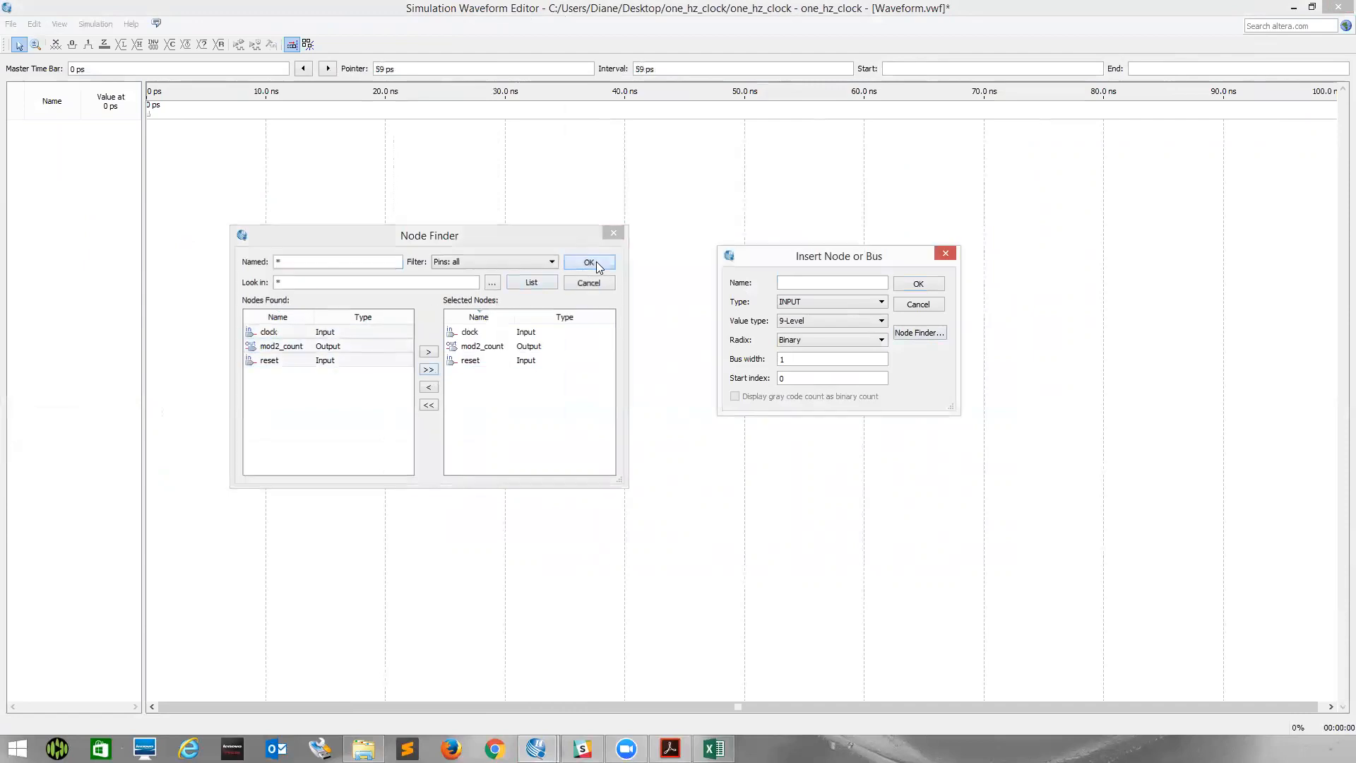
click(920, 285)
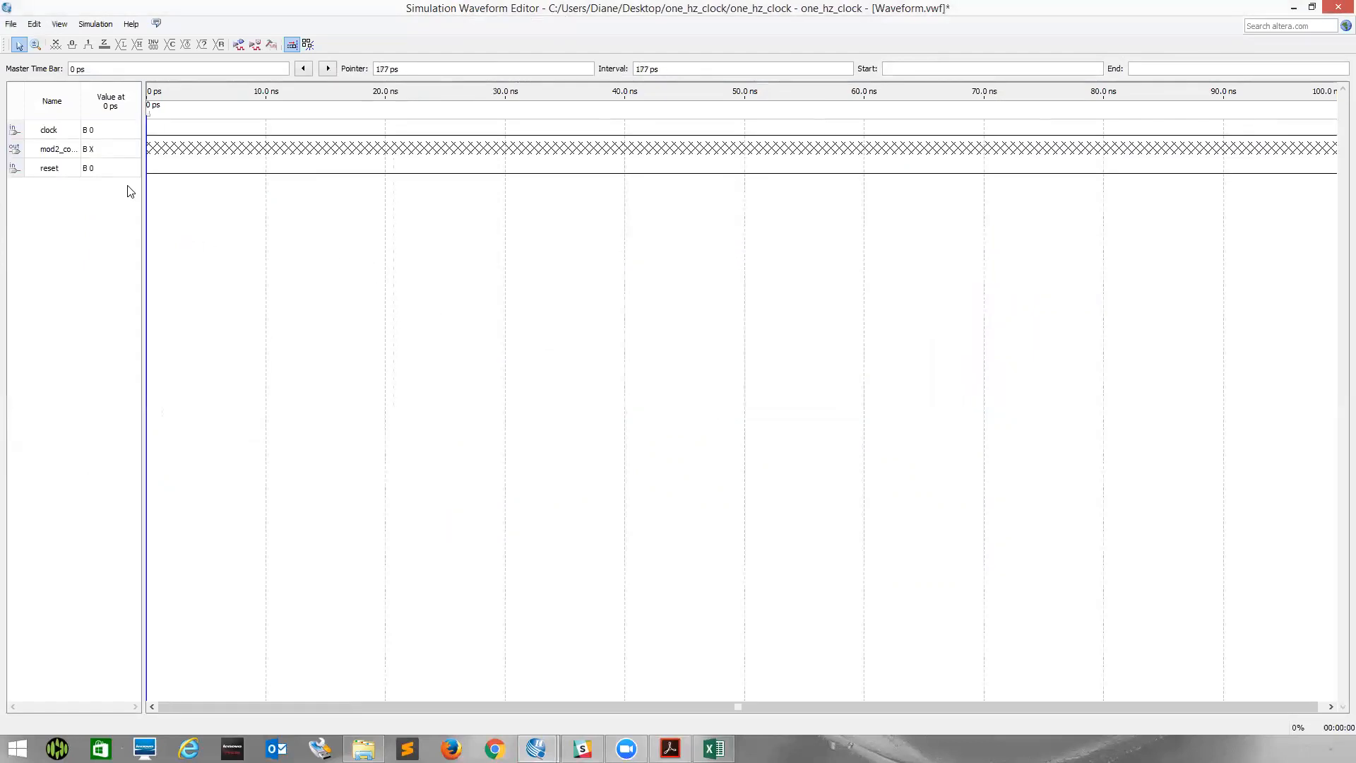
Move the reset signal above clock and force it high over the full simulation time.
mouse_move(23, 157)
mouse_down()
mouse_move(15, 200)
mouse_move(23, 130)
mouse_up()
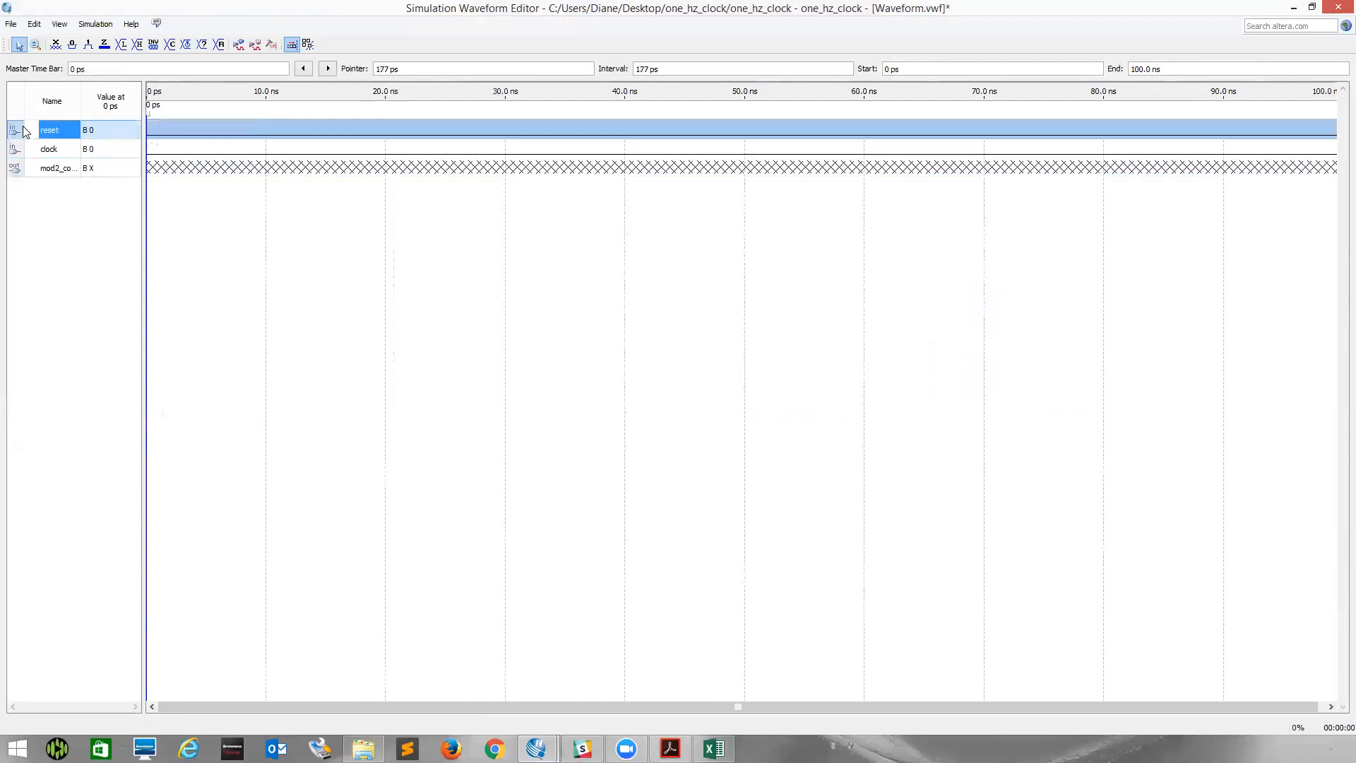
click(88, 46)
Apply a clock waveform to the clock input with a 10 ns period, zero offset and 50% duty cycle.
click(62, 151)
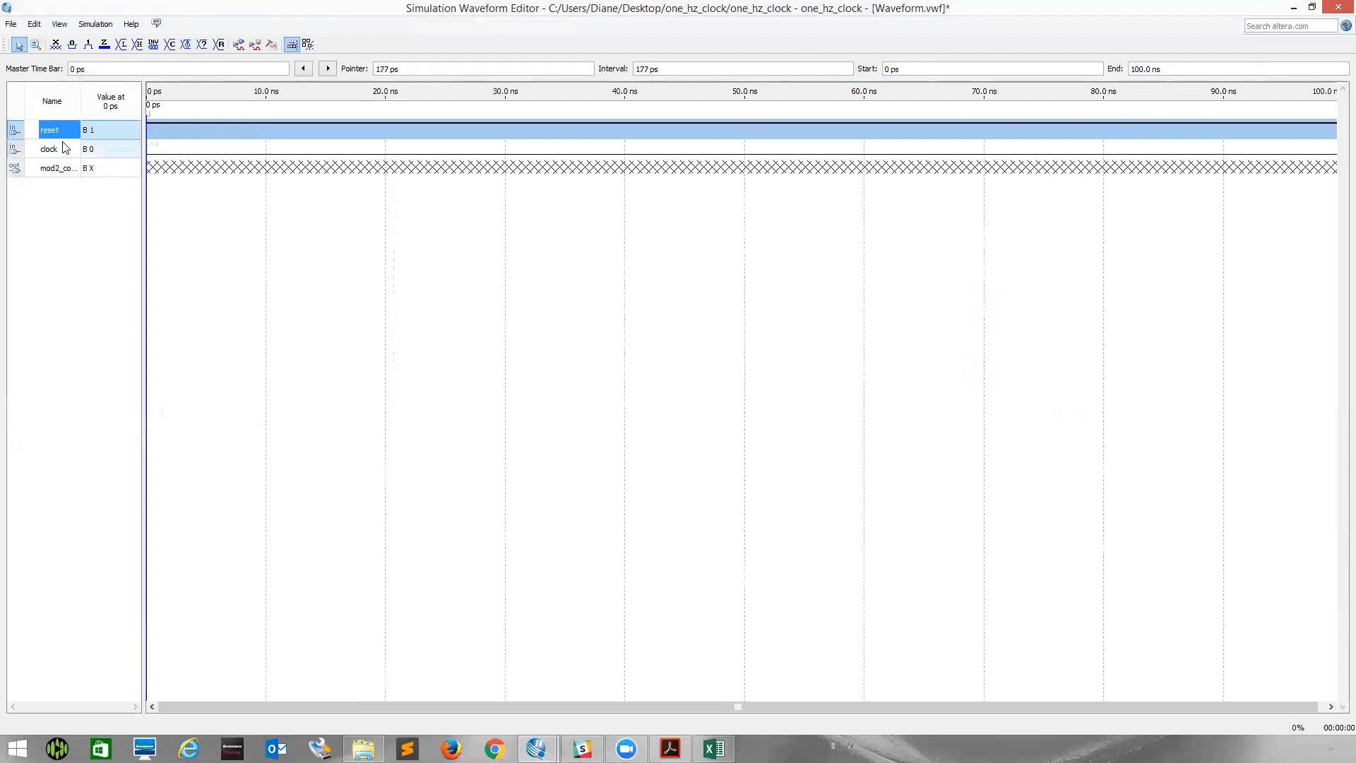
click(186, 45)
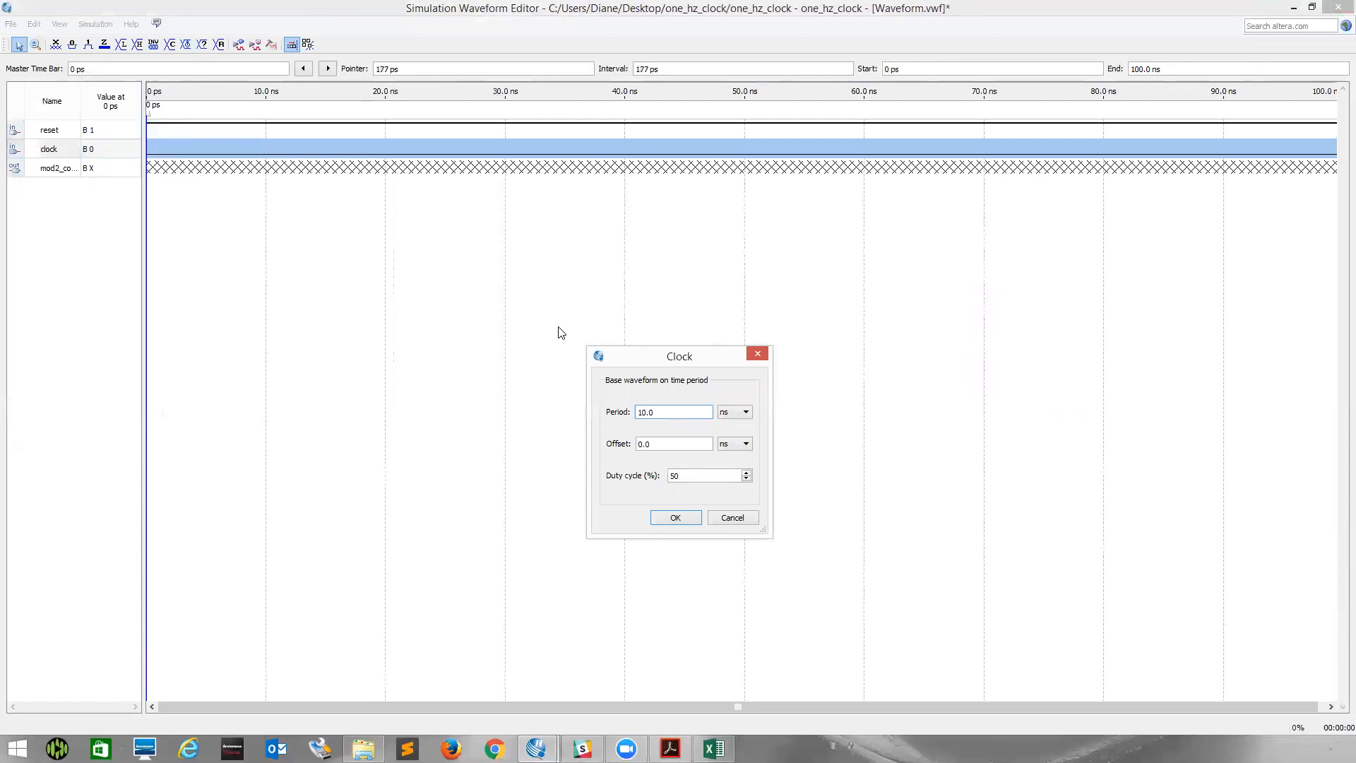
click(691, 518)
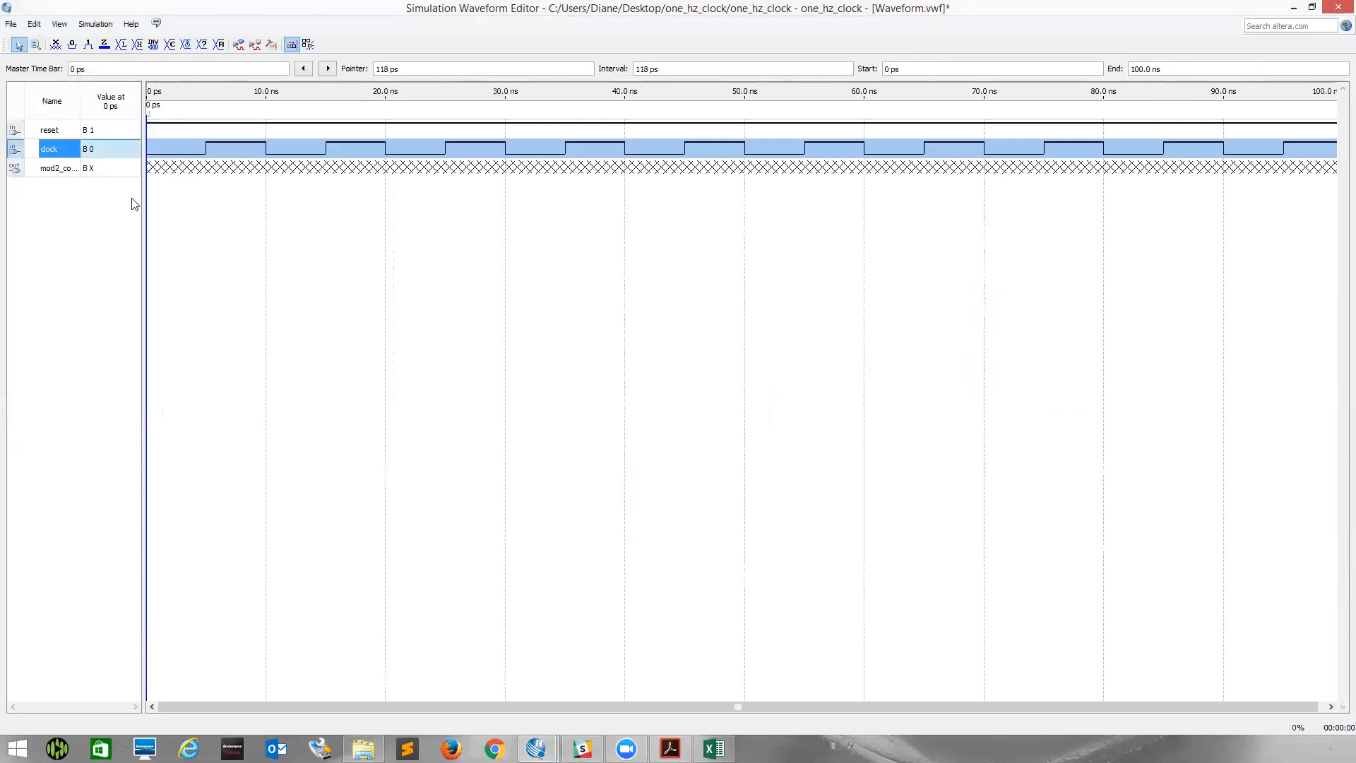
Force the reset signal low from 0 to 10 ns.
click(157, 126)
drag(230, 136, 260, 138)
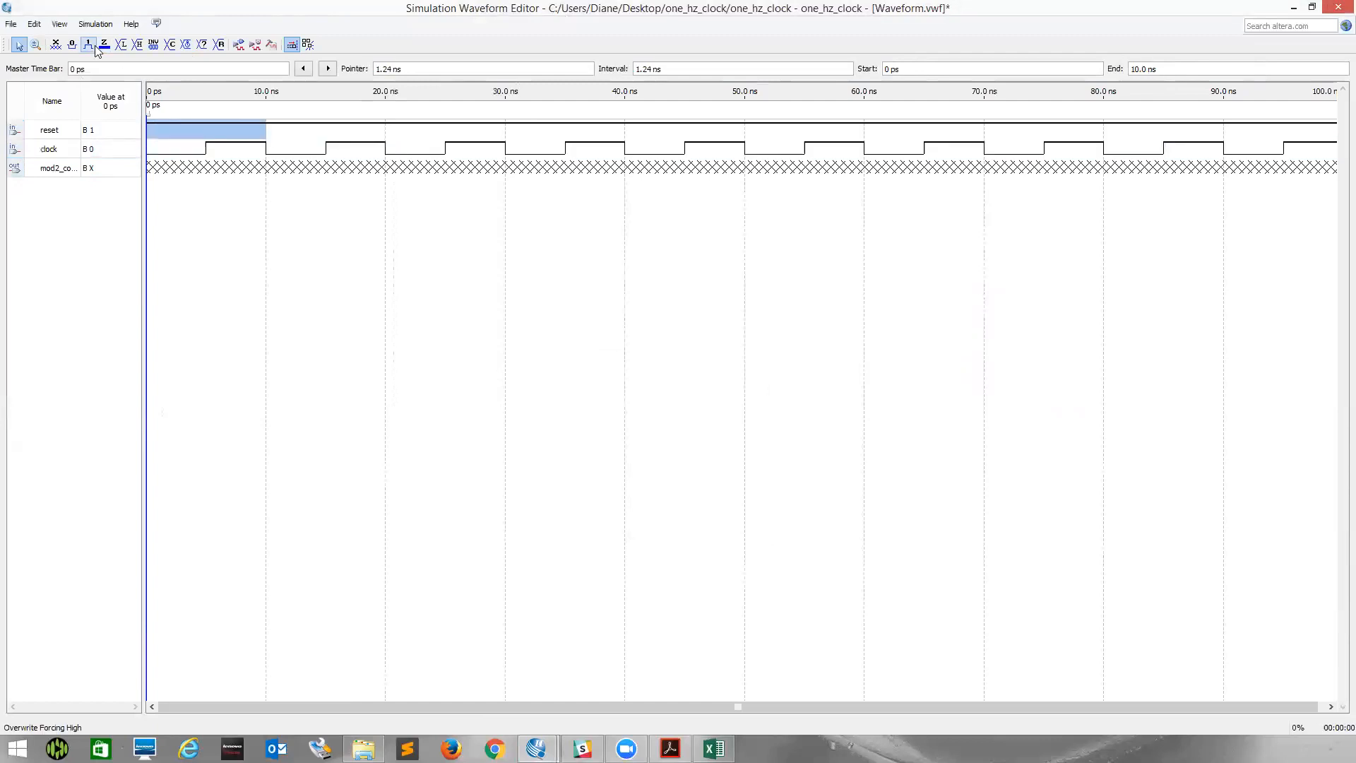
click(73, 44)
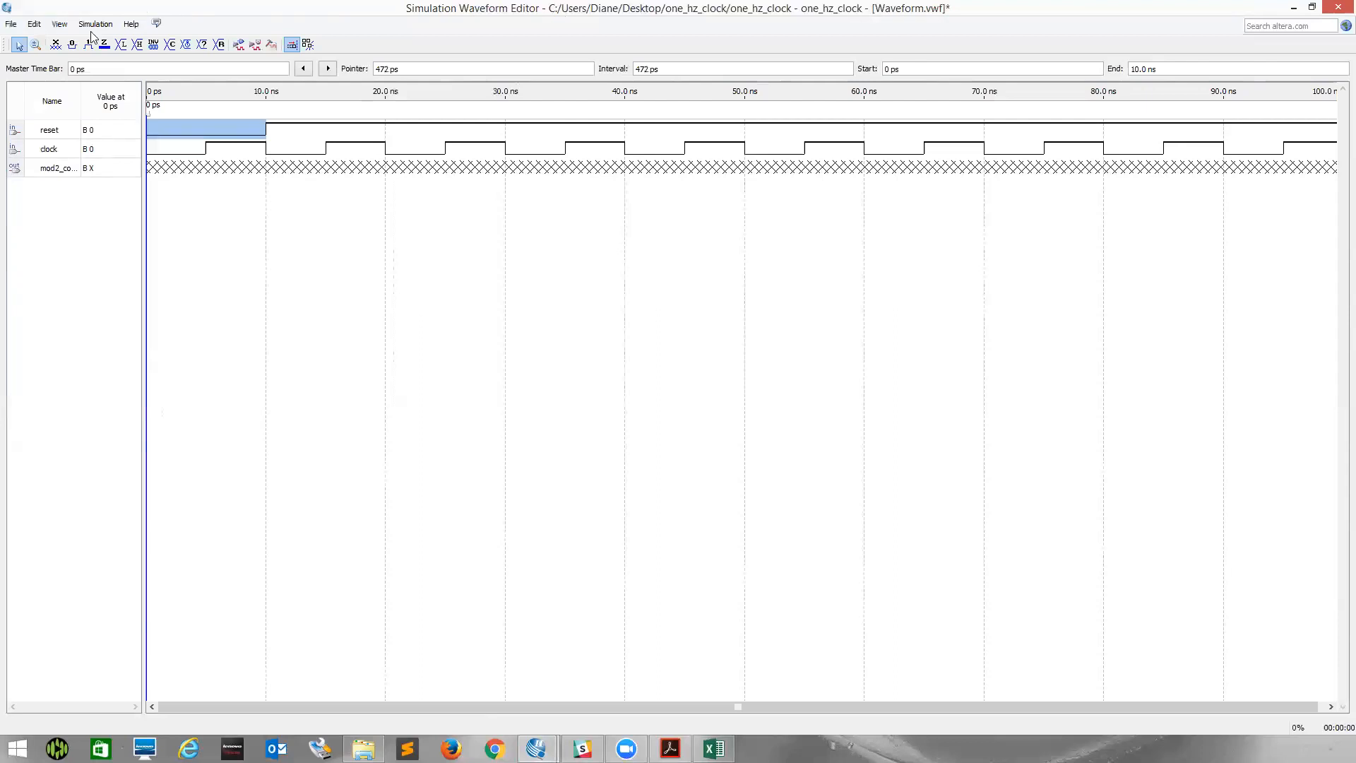
Save the waveform file as divide_by_2_sim in the one_hz_clock folder, adding it to the current project.
click(11, 24)
click(39, 80)
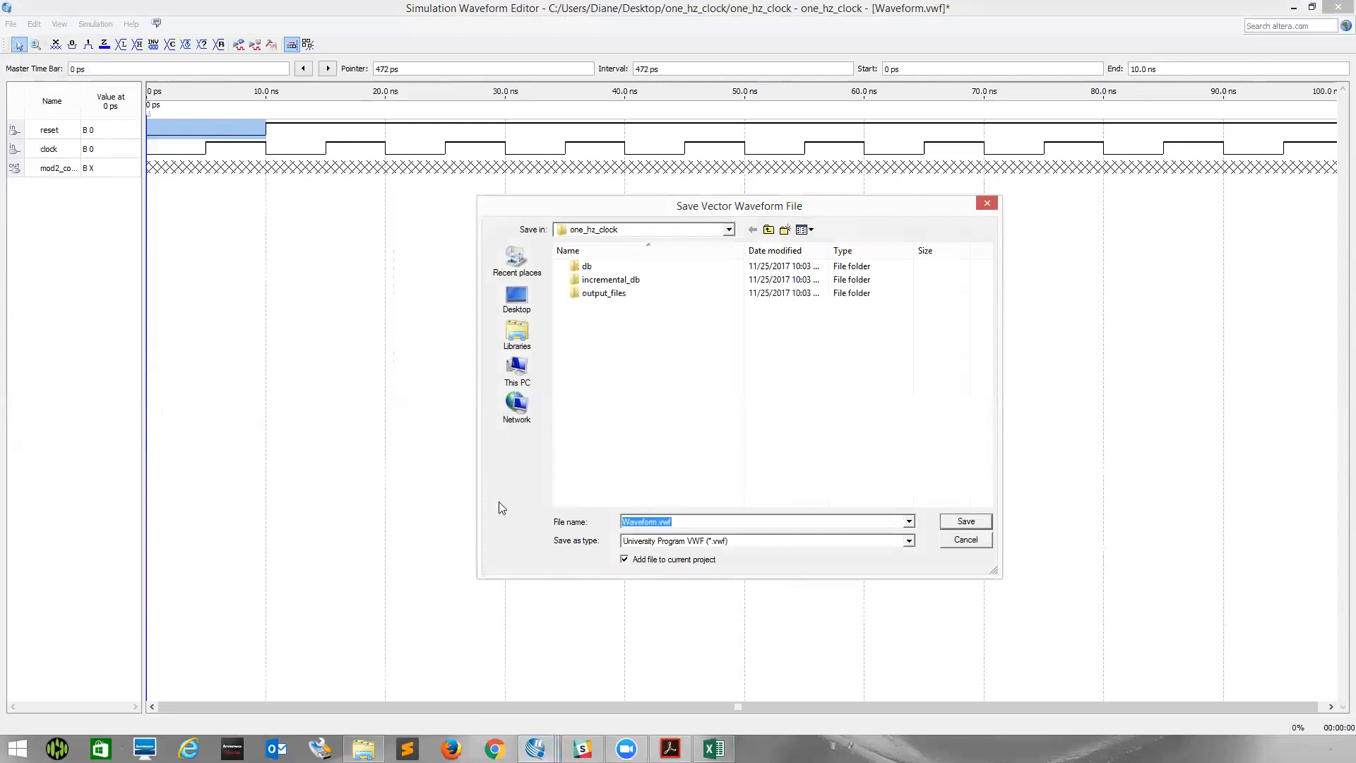
text(divide_by)
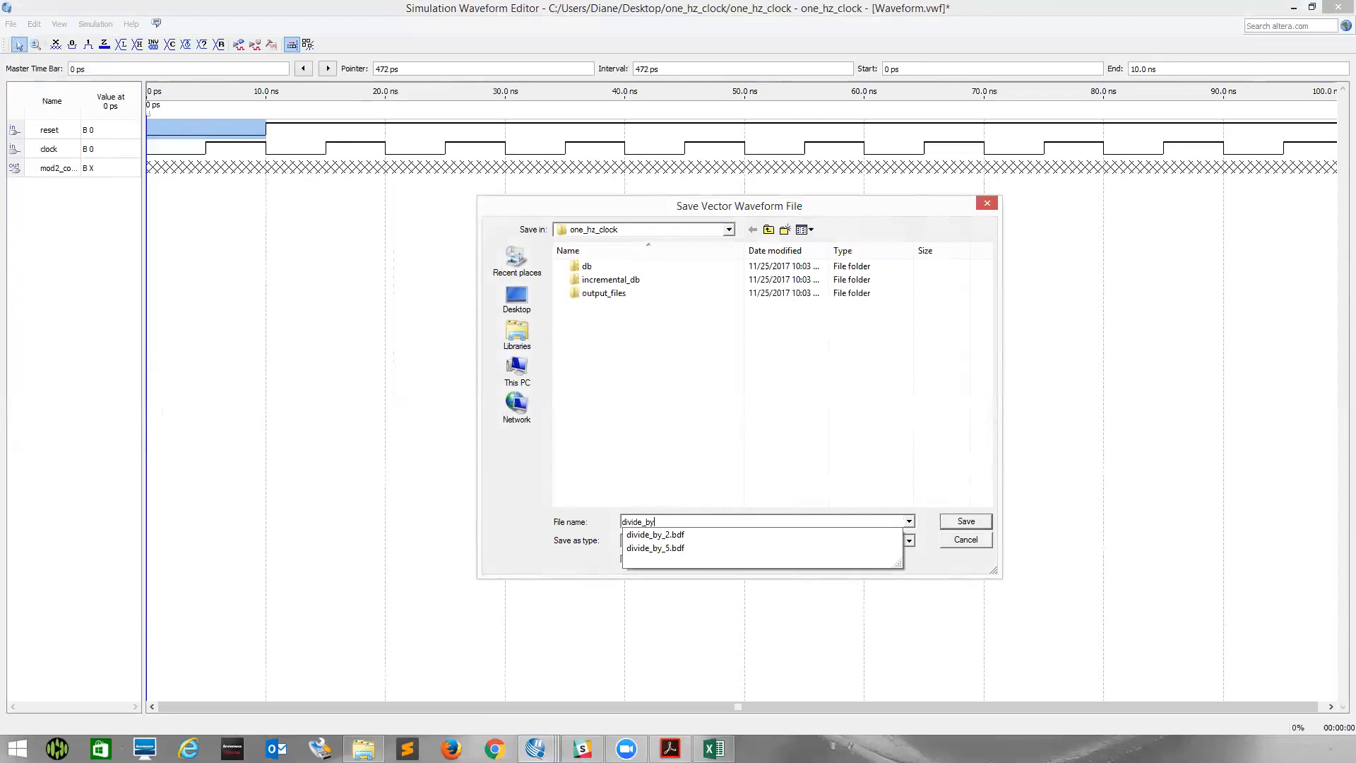
text(_2_sim)
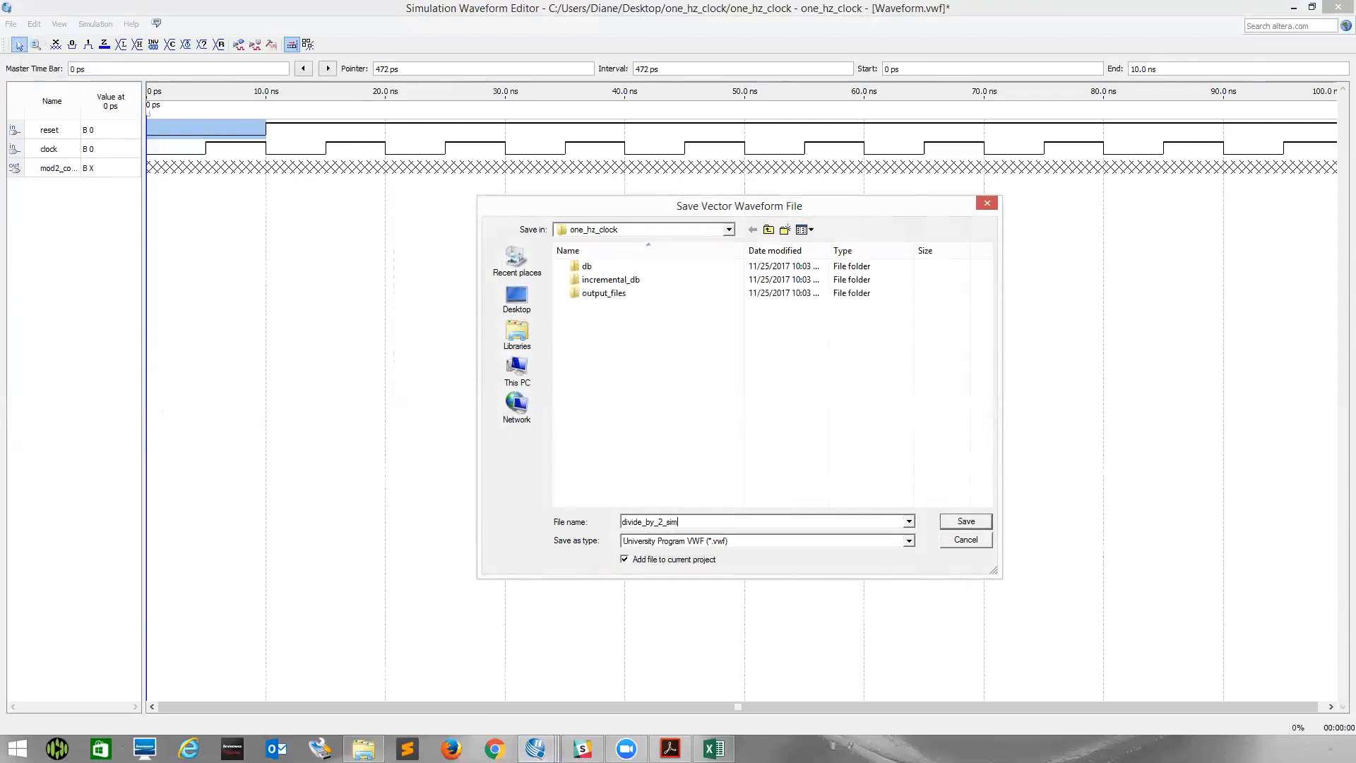
key(Return)
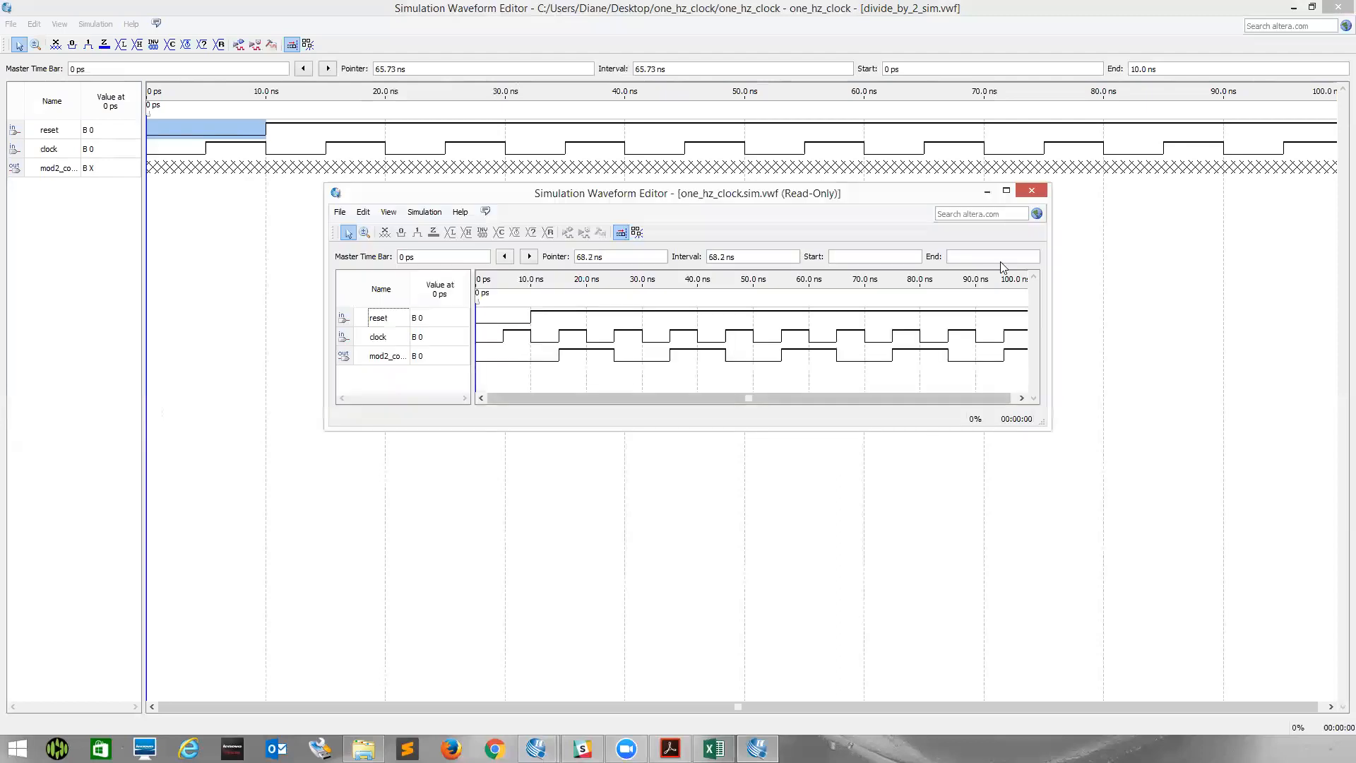
Maximize the simulation result and place the master time bar at 10 ns to examine the reset, clock and mod2_count waveforms.
click(1020, 188)
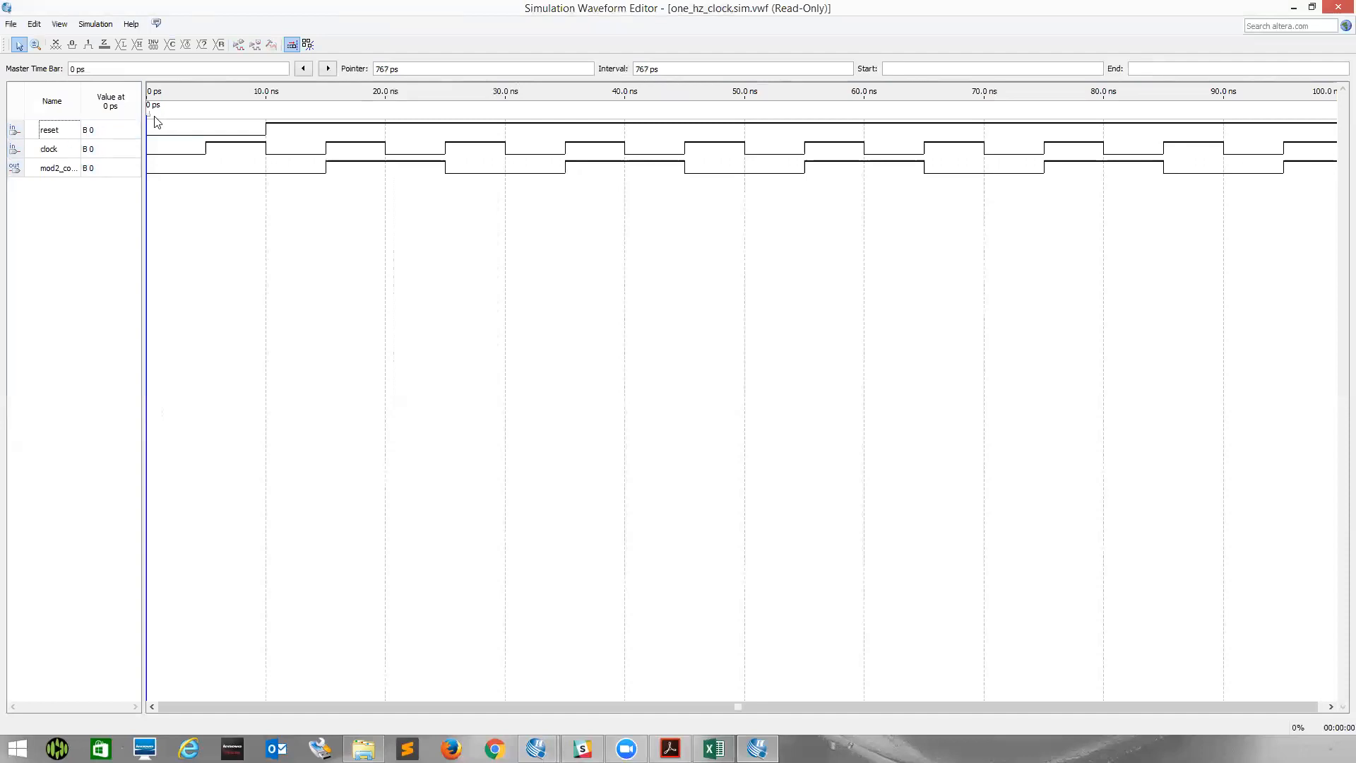
click(267, 101)
click(328, 68)
click(329, 69)
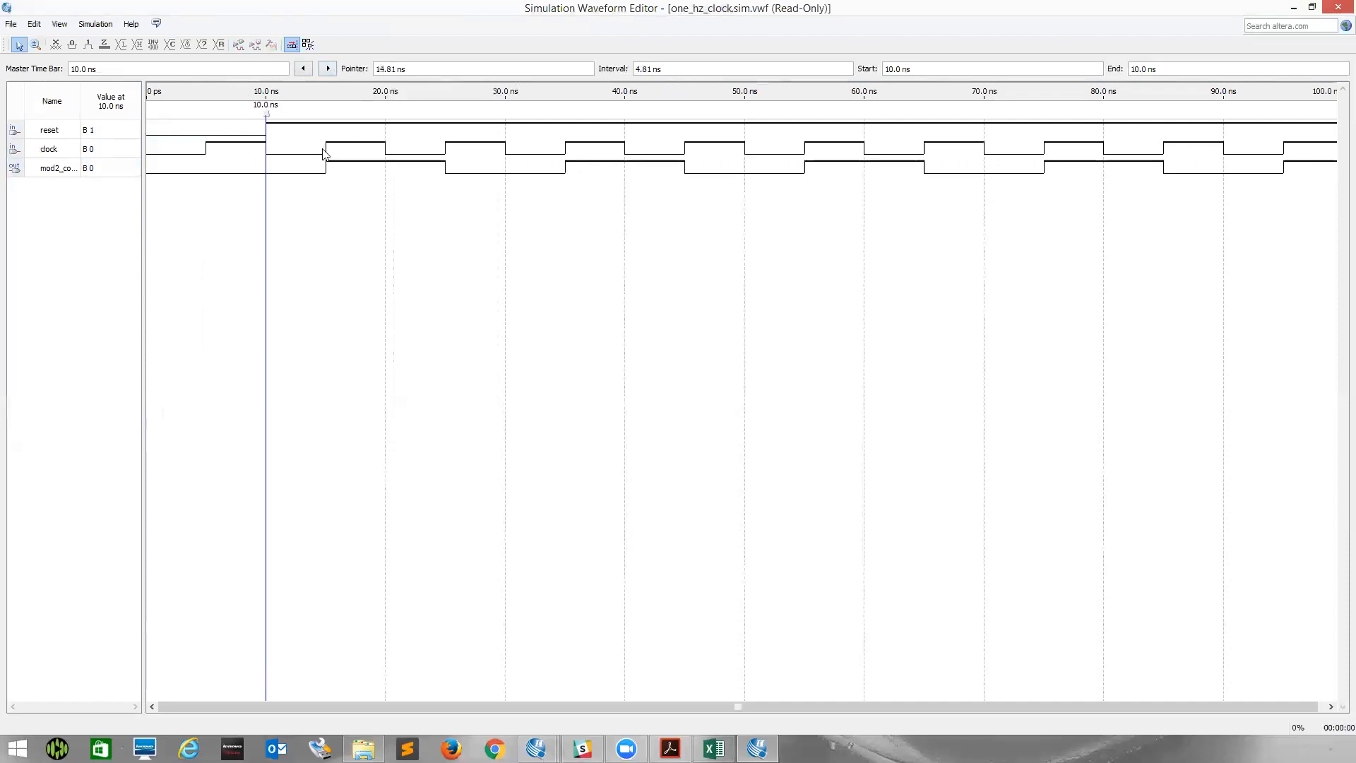
Advance the master time bar to 15 ns and show the simulation result in a reduced window over the divide_by_2 schematic.
click(327, 68)
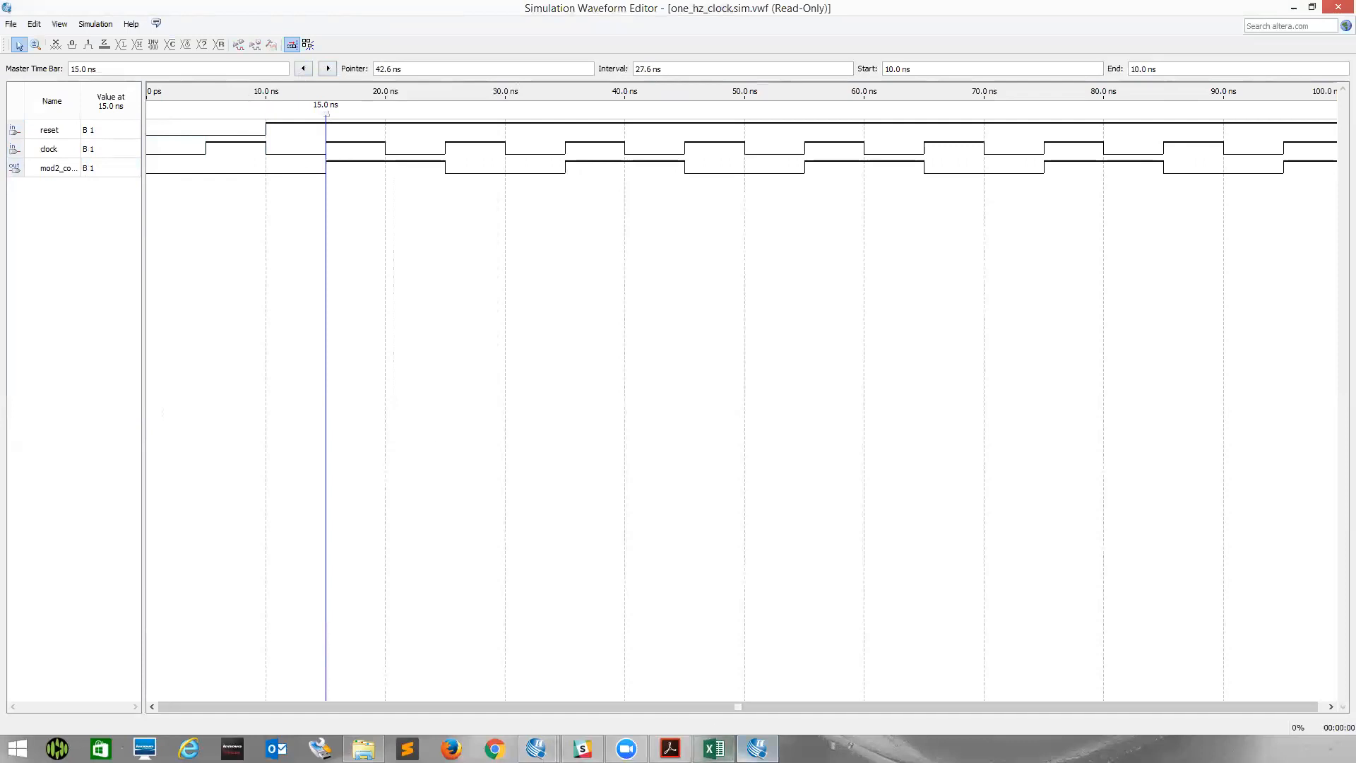
click(753, 748)
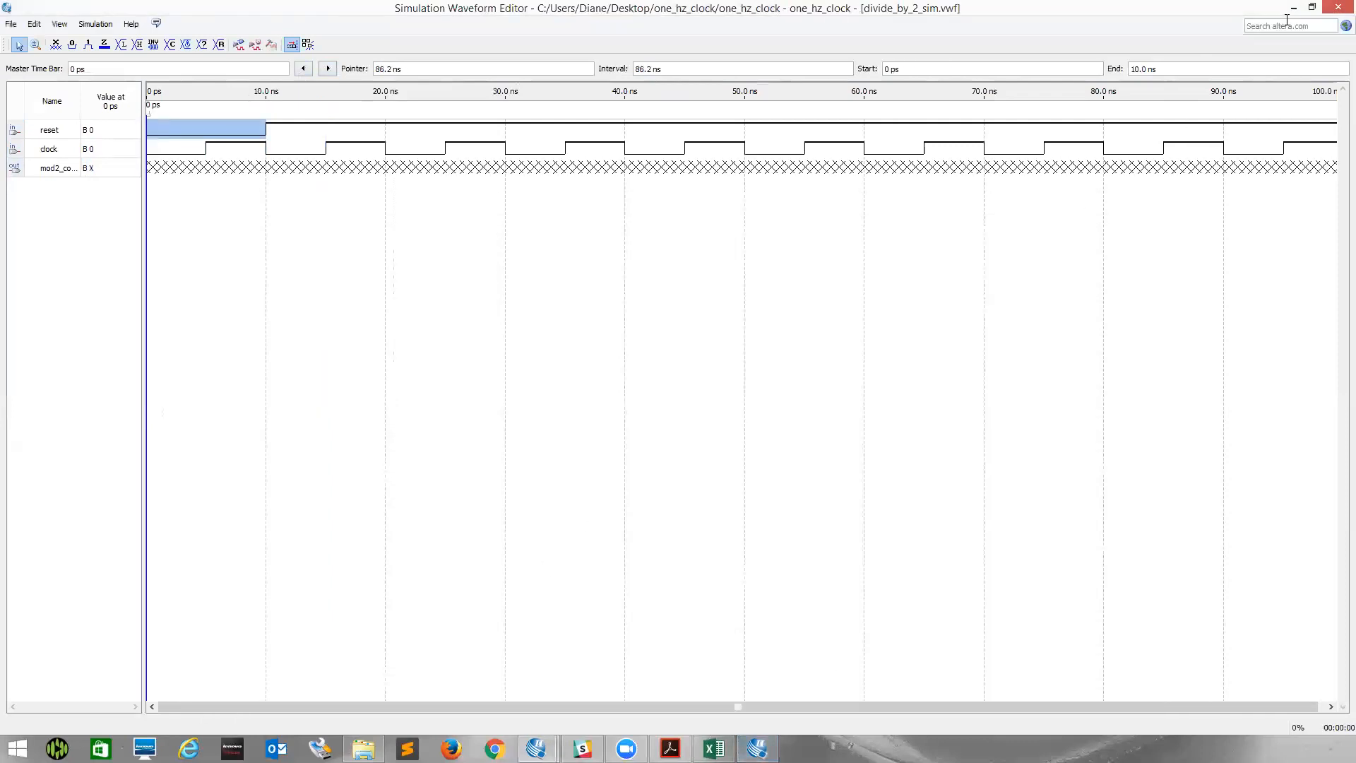
click(1337, 9)
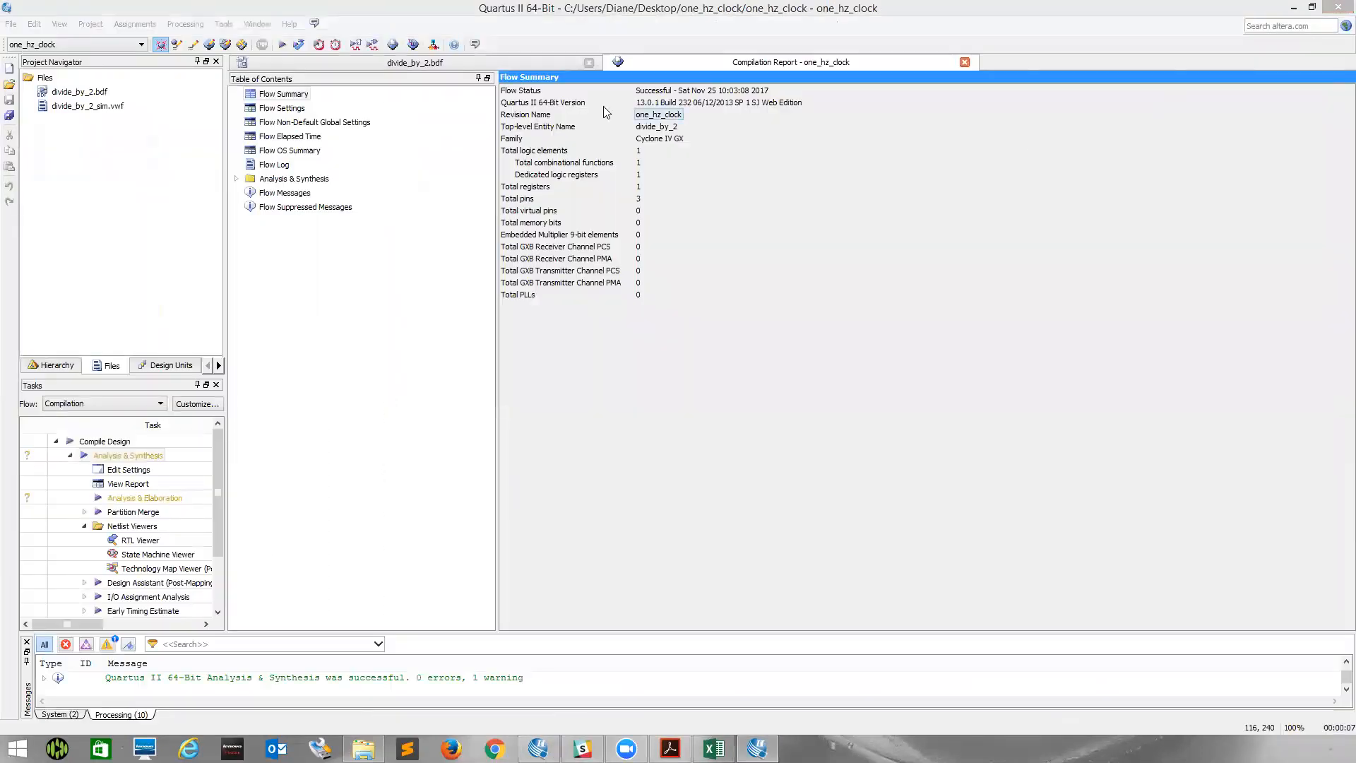
click(497, 62)
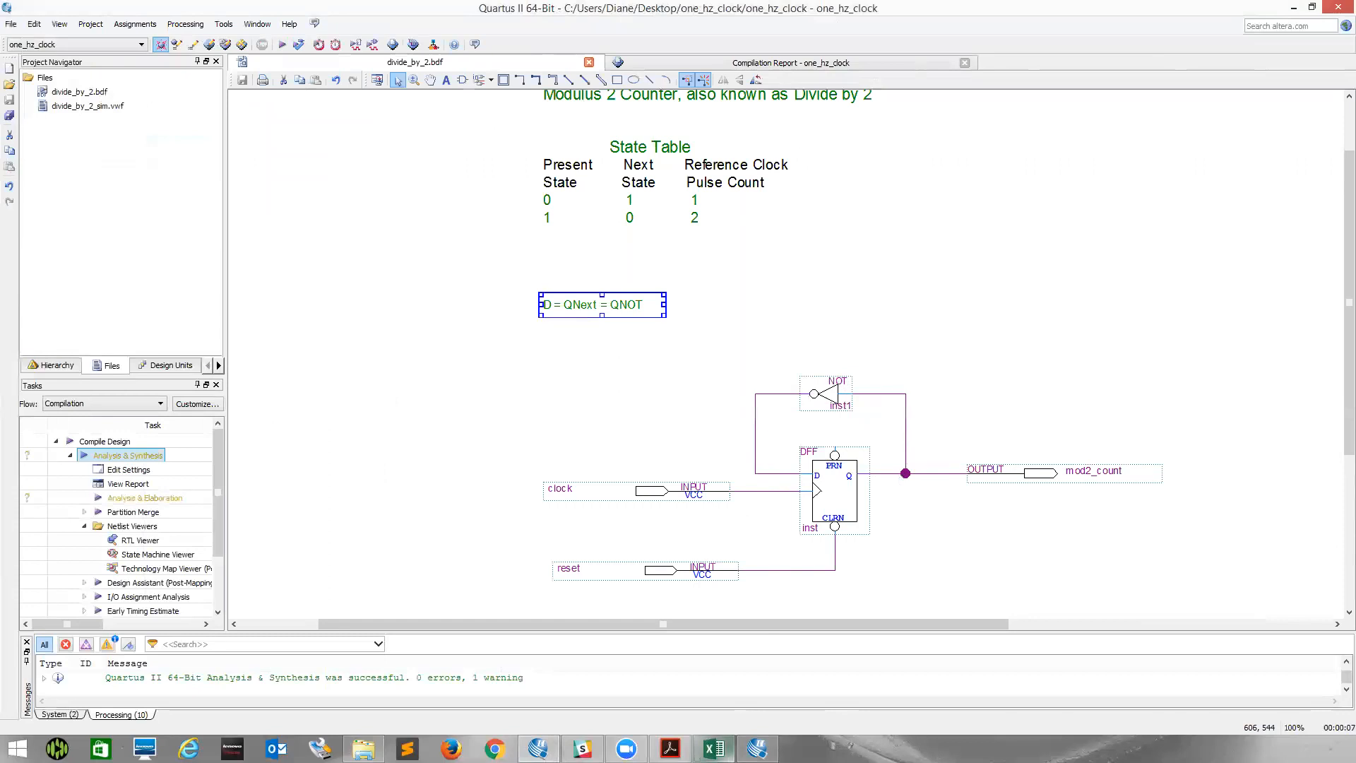
click(758, 747)
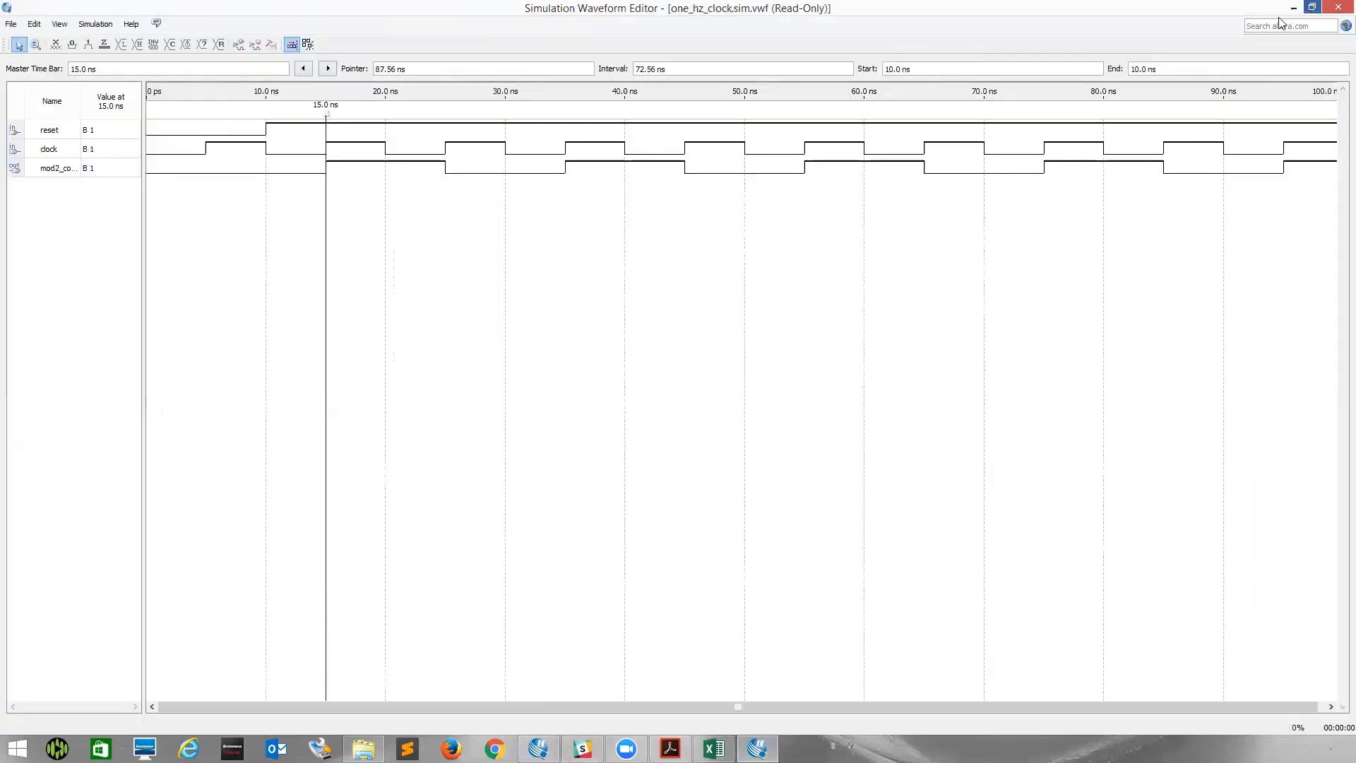
click(1312, 7)
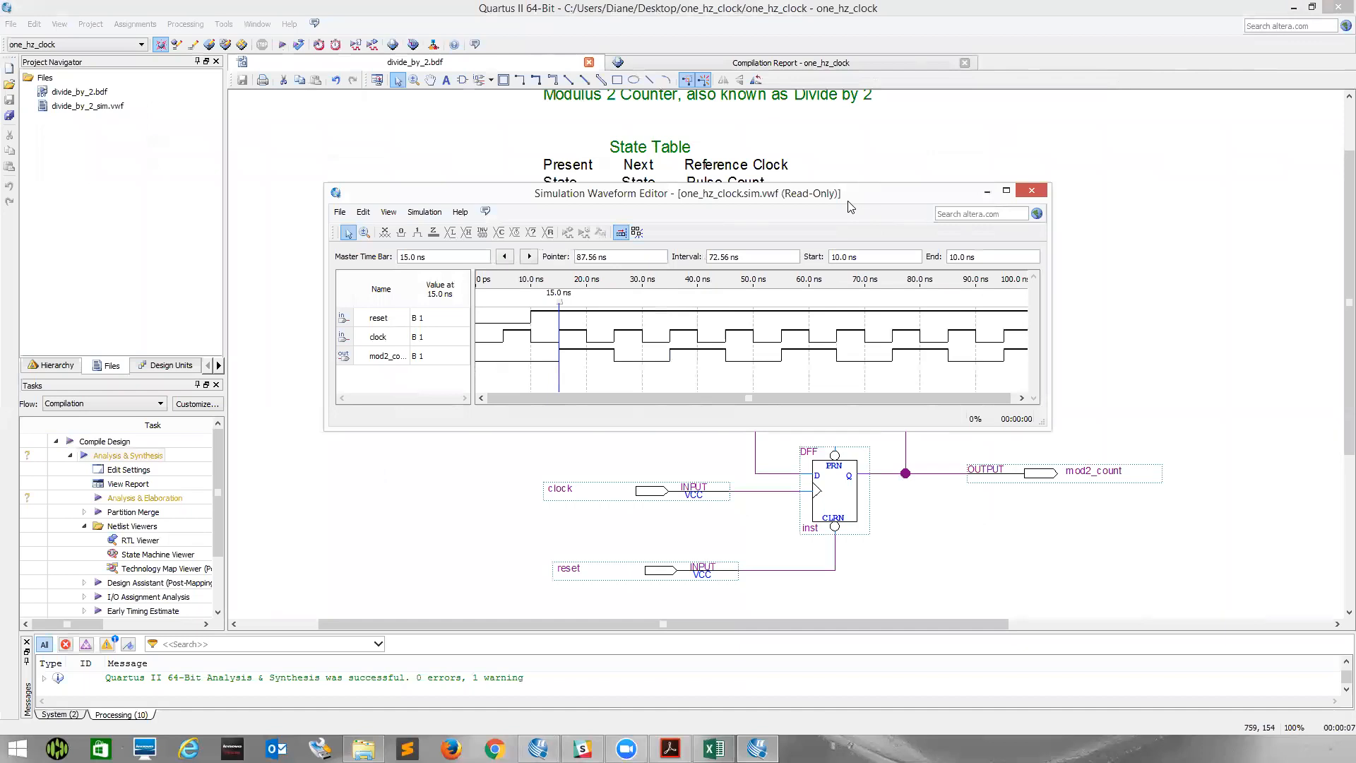
drag(849, 202, 854, 156)
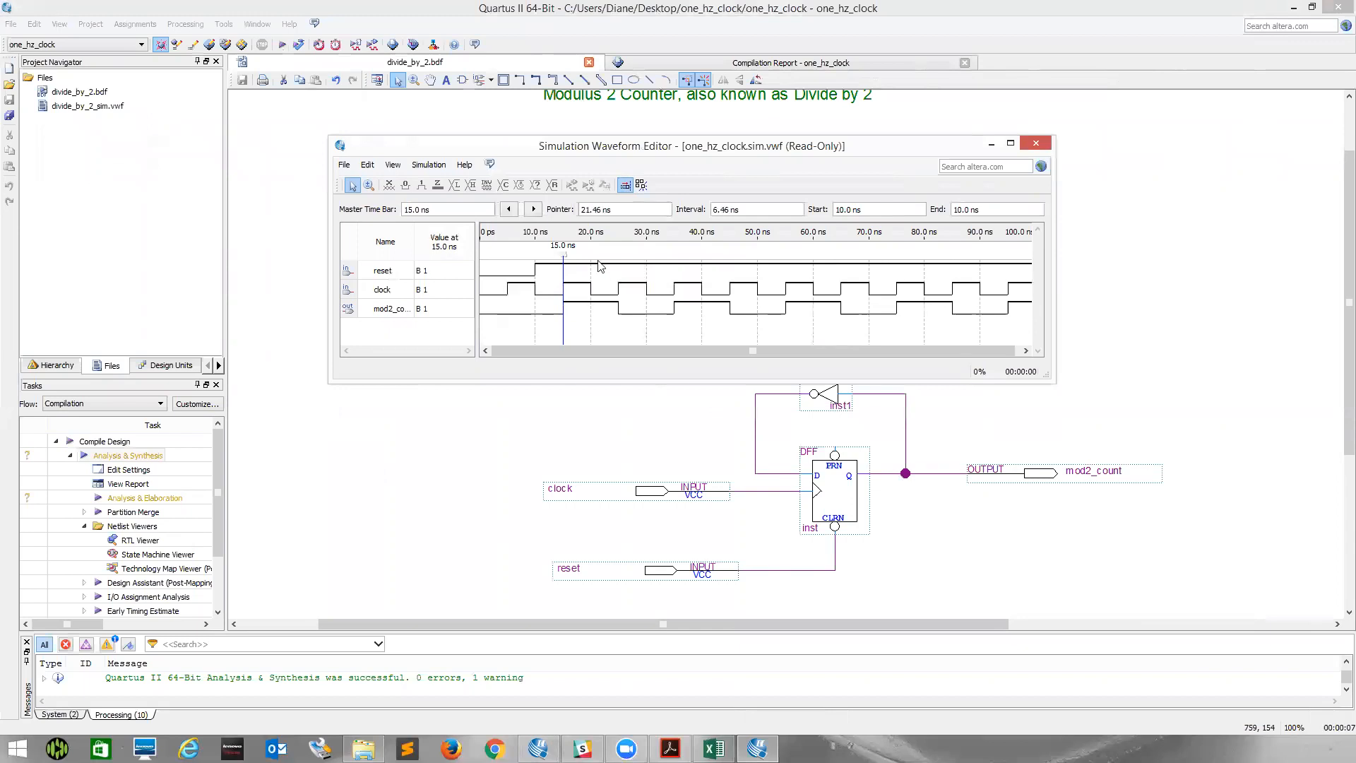
Step the master time bar to 30 ns and back to 15 ns to compare clock and mod2_count, and close the simulation result.
click(533, 209)
click(533, 210)
click(534, 211)
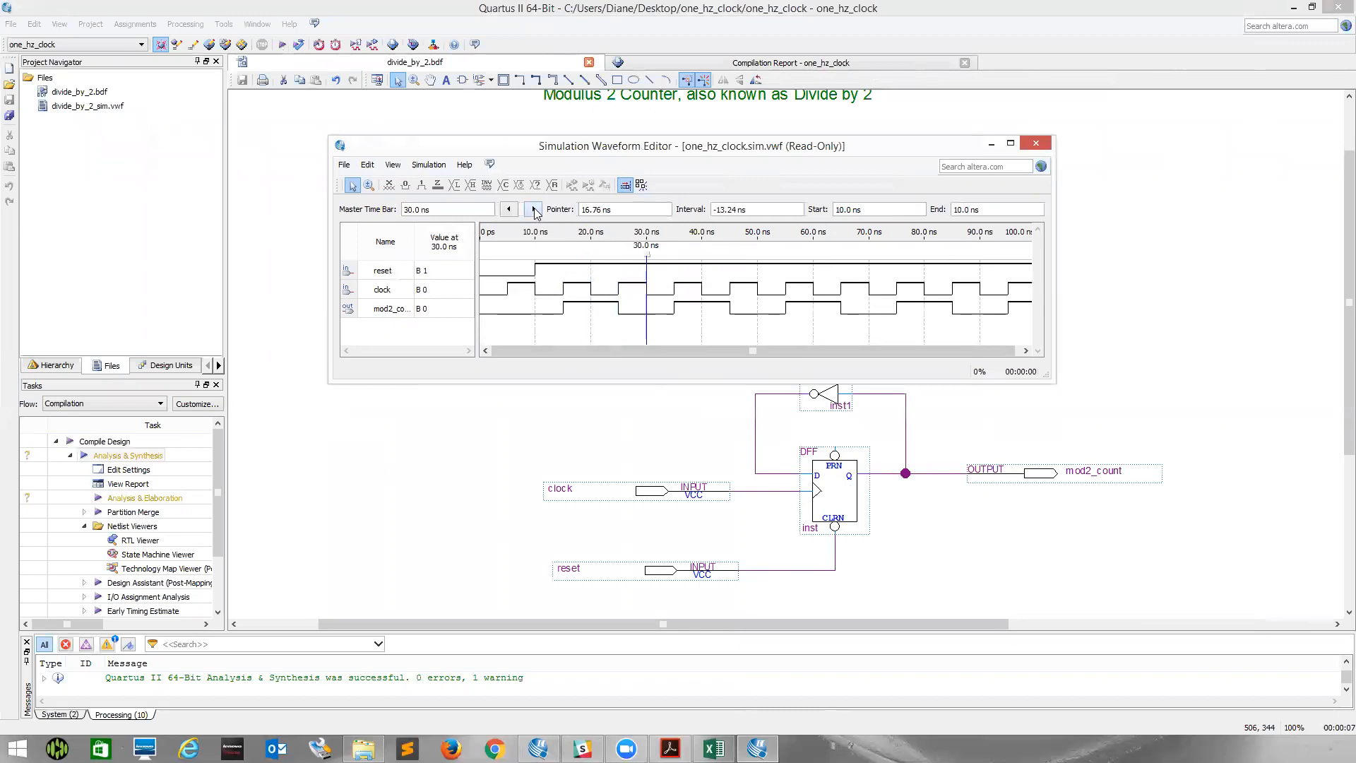
click(513, 212)
click(512, 213)
click(512, 212)
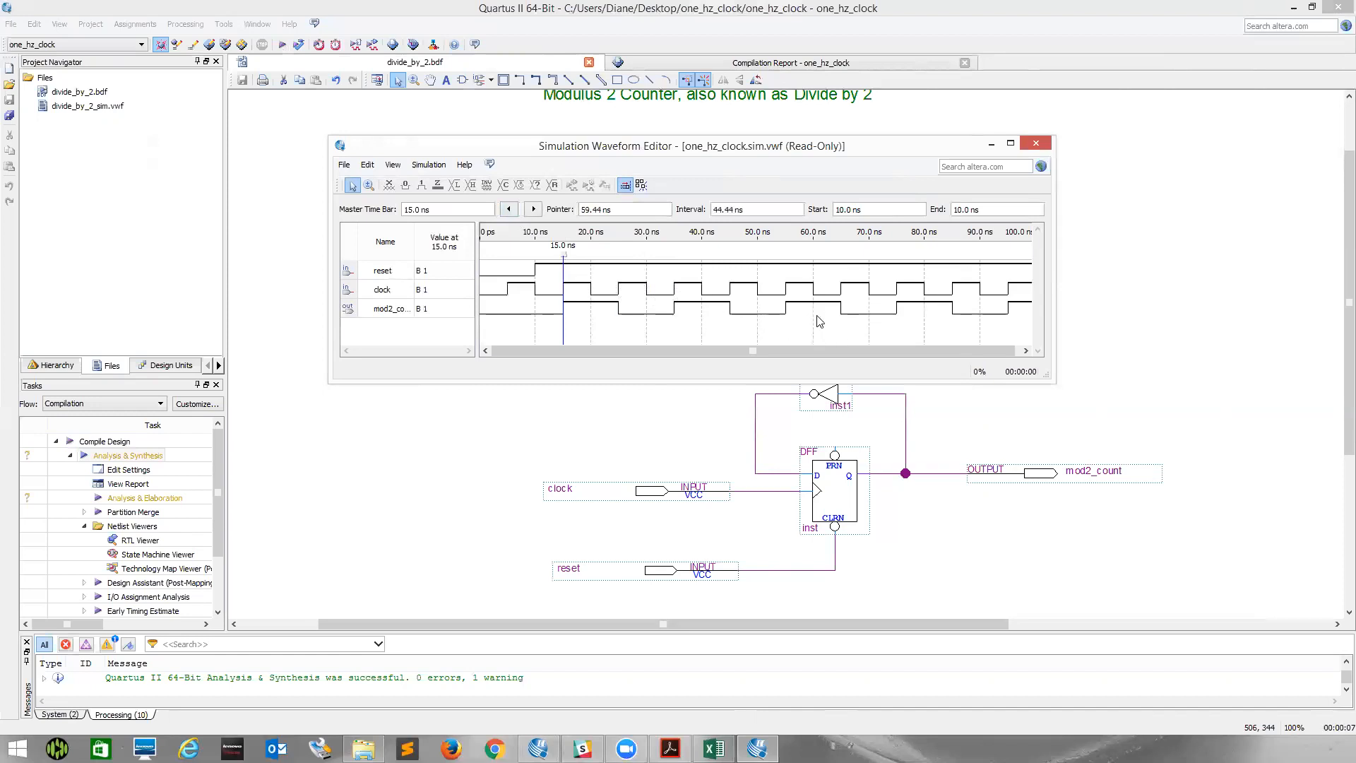
click(1034, 144)
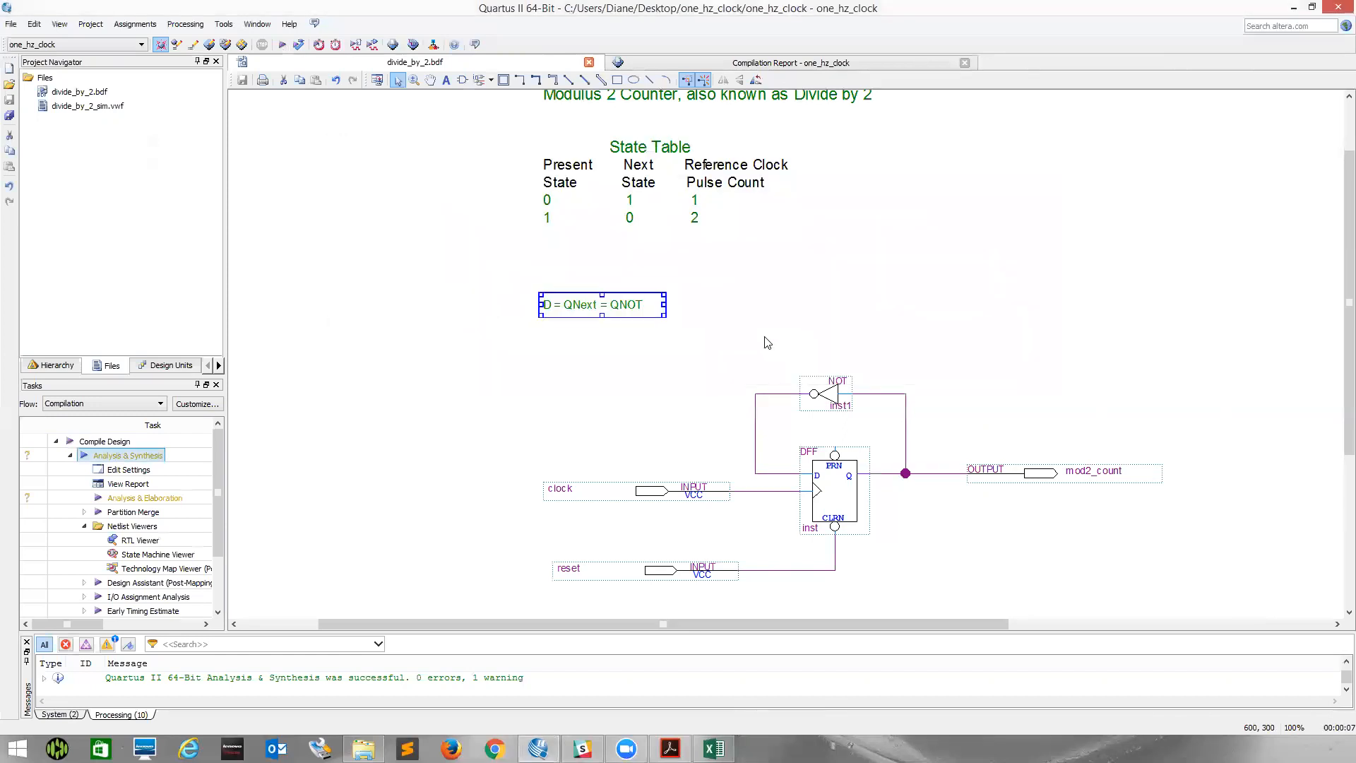
Add the text label "Derived Clock" above the mod2_count output pin.
click(446, 79)
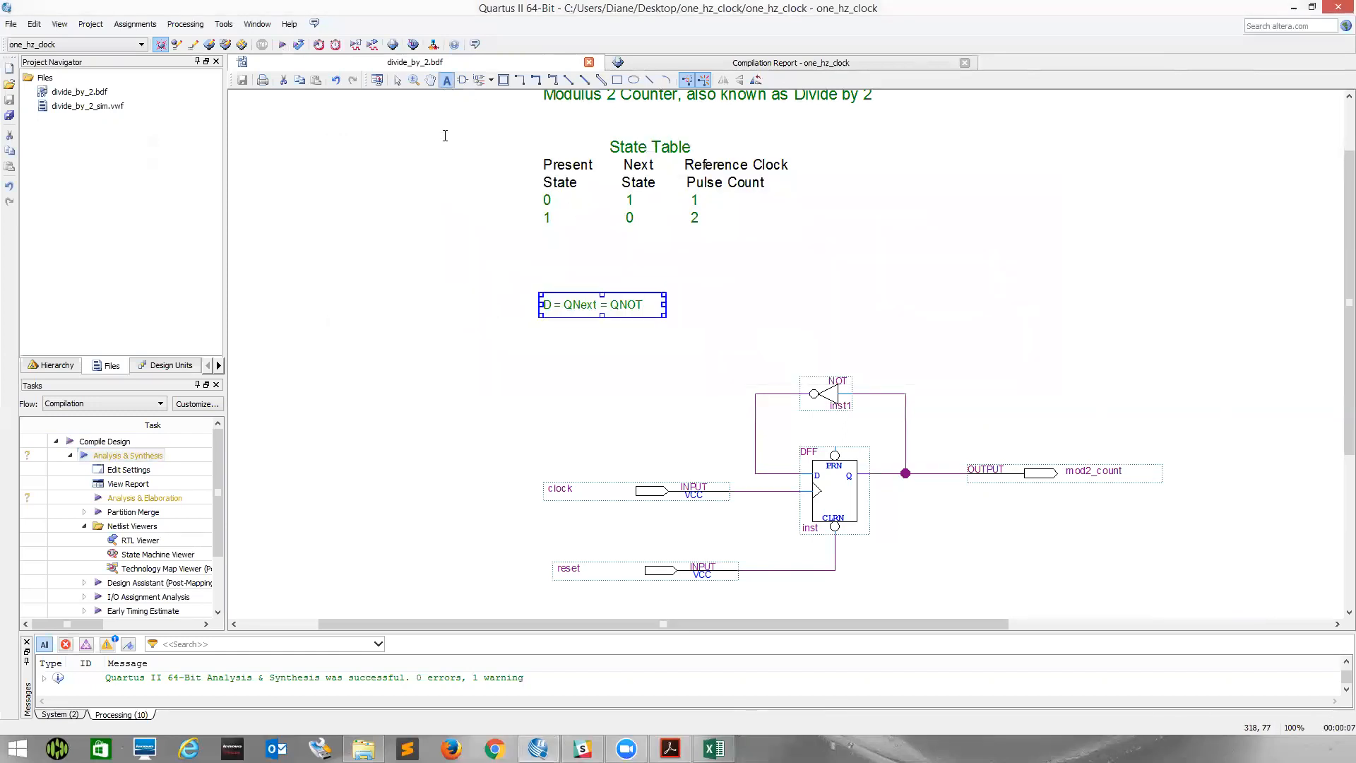
click(970, 434)
text(Deri)
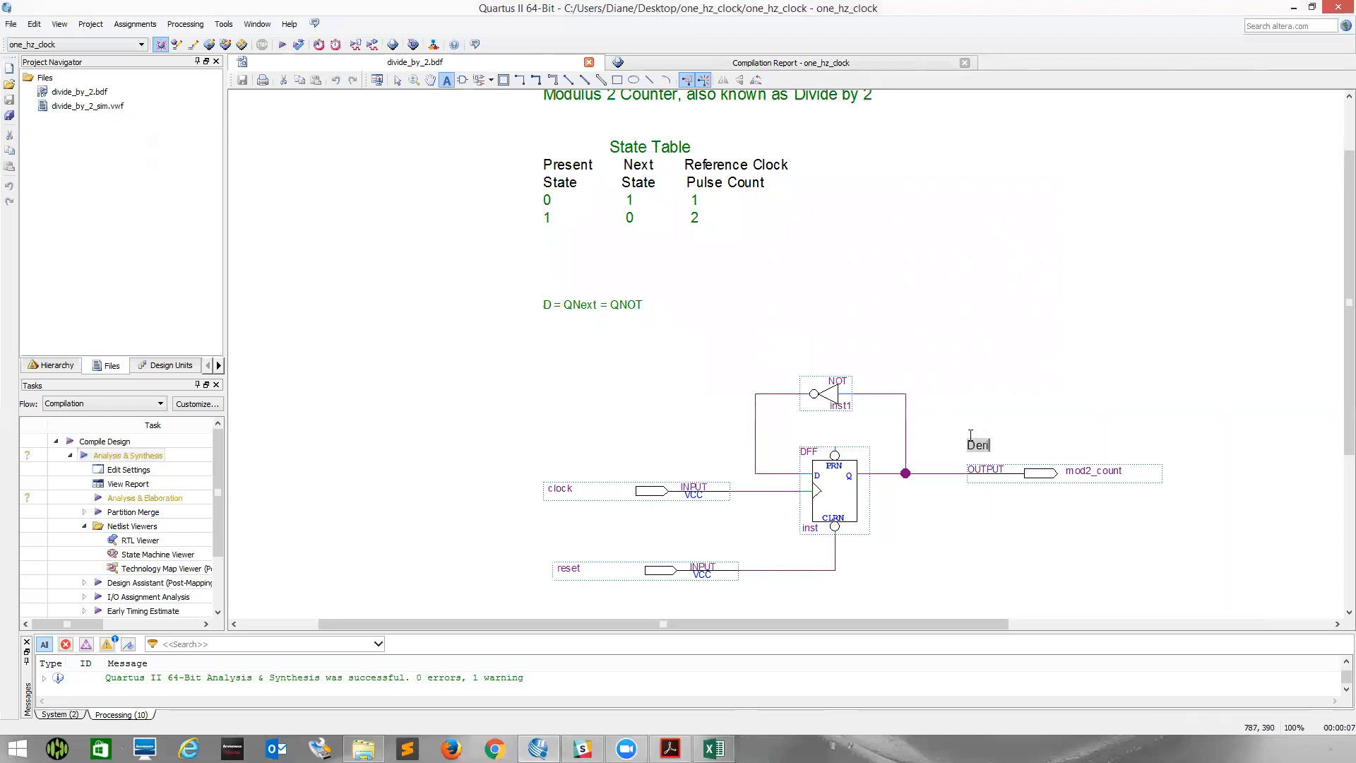
text(ved Clock)
Add the text label "Reference Clock" above the clock input pin and save the schematic.
click(544, 460)
text(Refer)
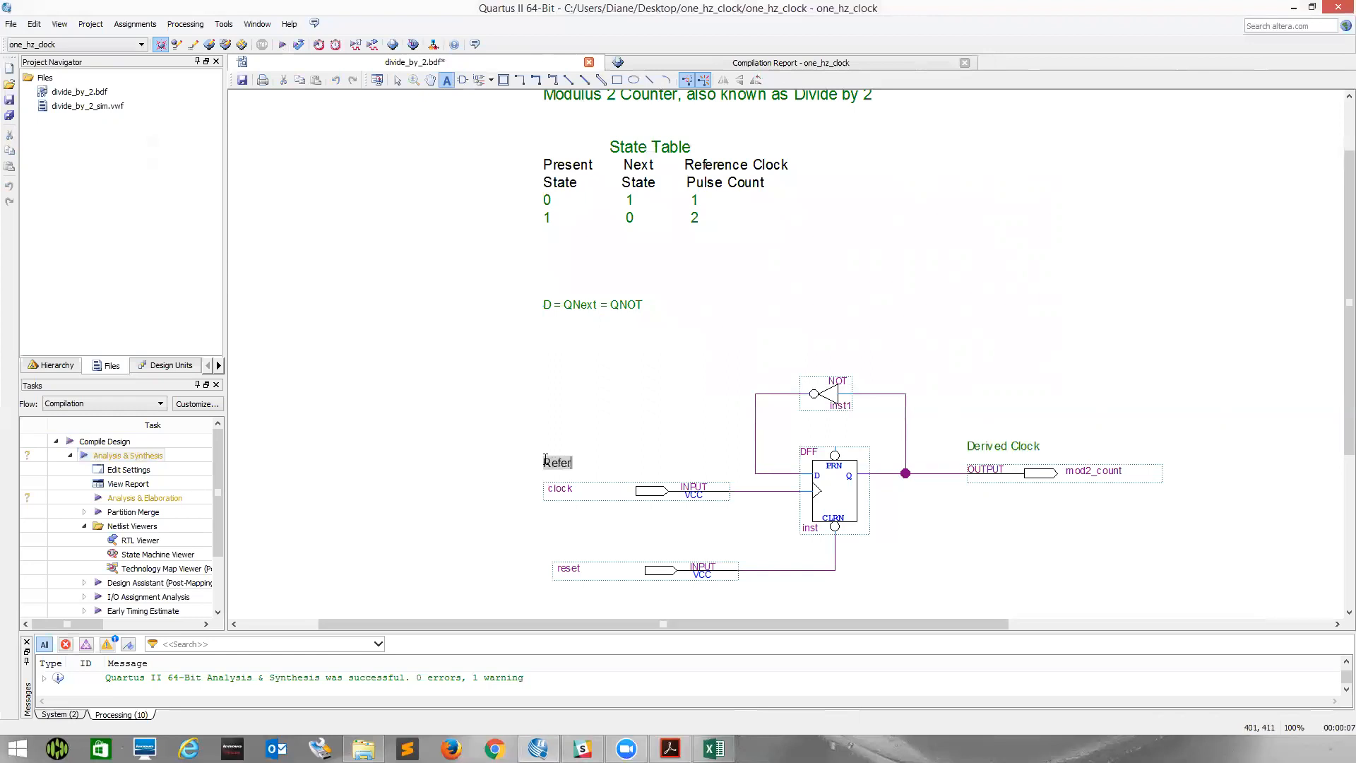
text(ence Clock)
key(ctrl+s)
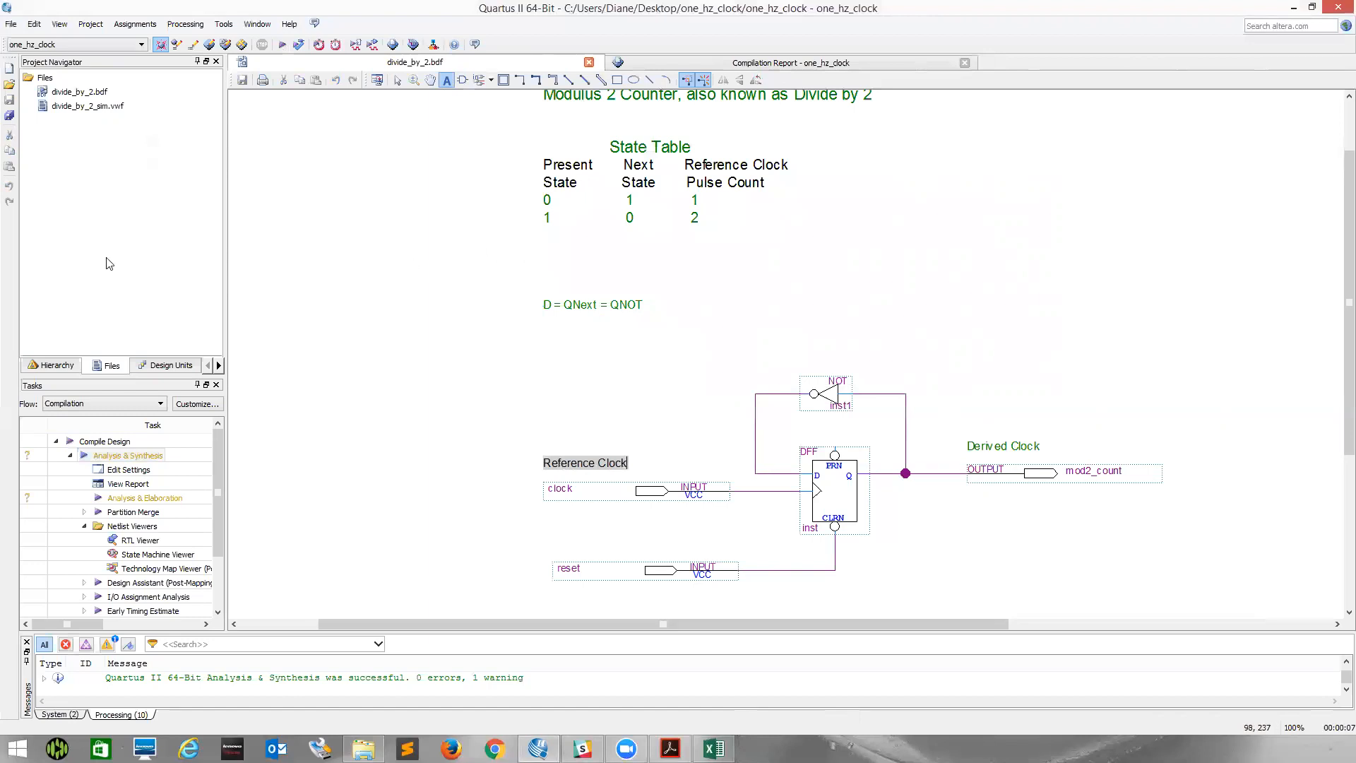
Open divide_by_5.bdf from the one_hz_clock folder and add it to the current project.
click(11, 23)
click(34, 57)
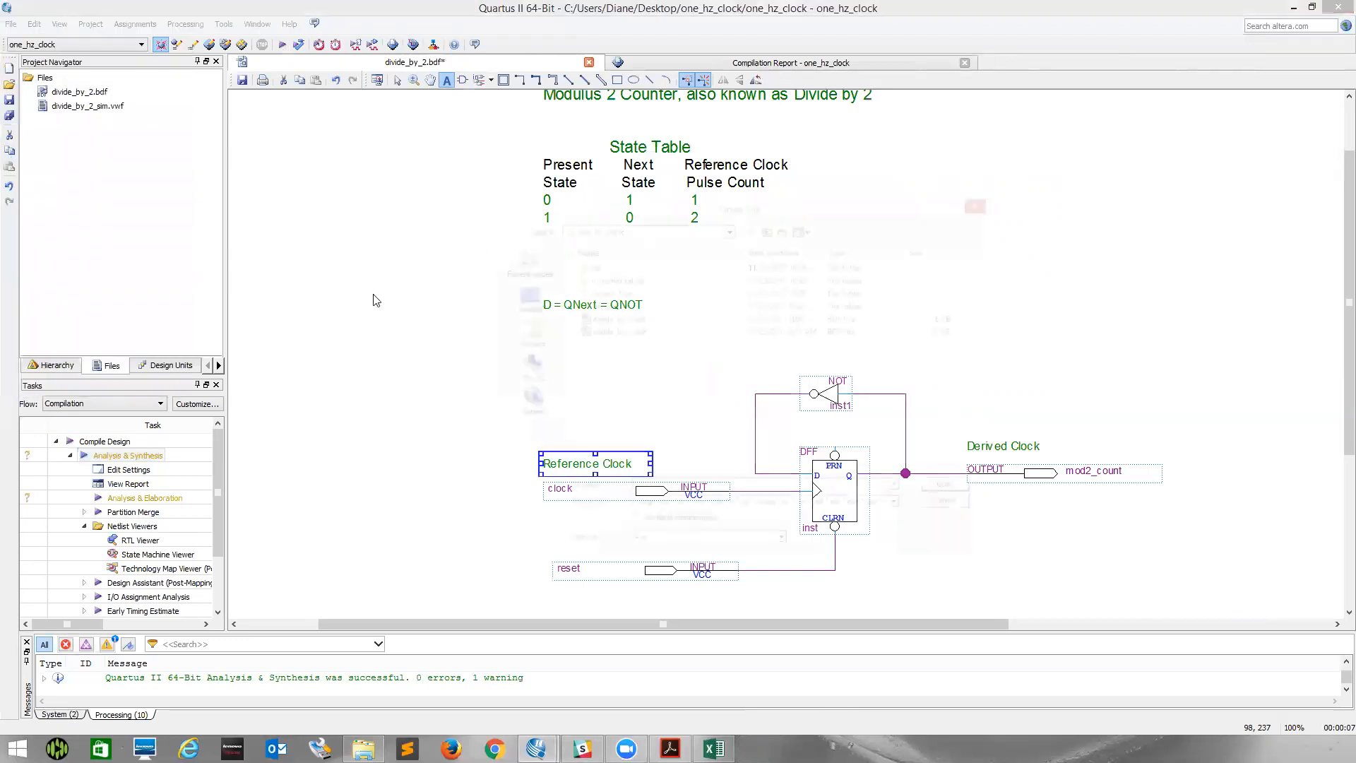
click(596, 333)
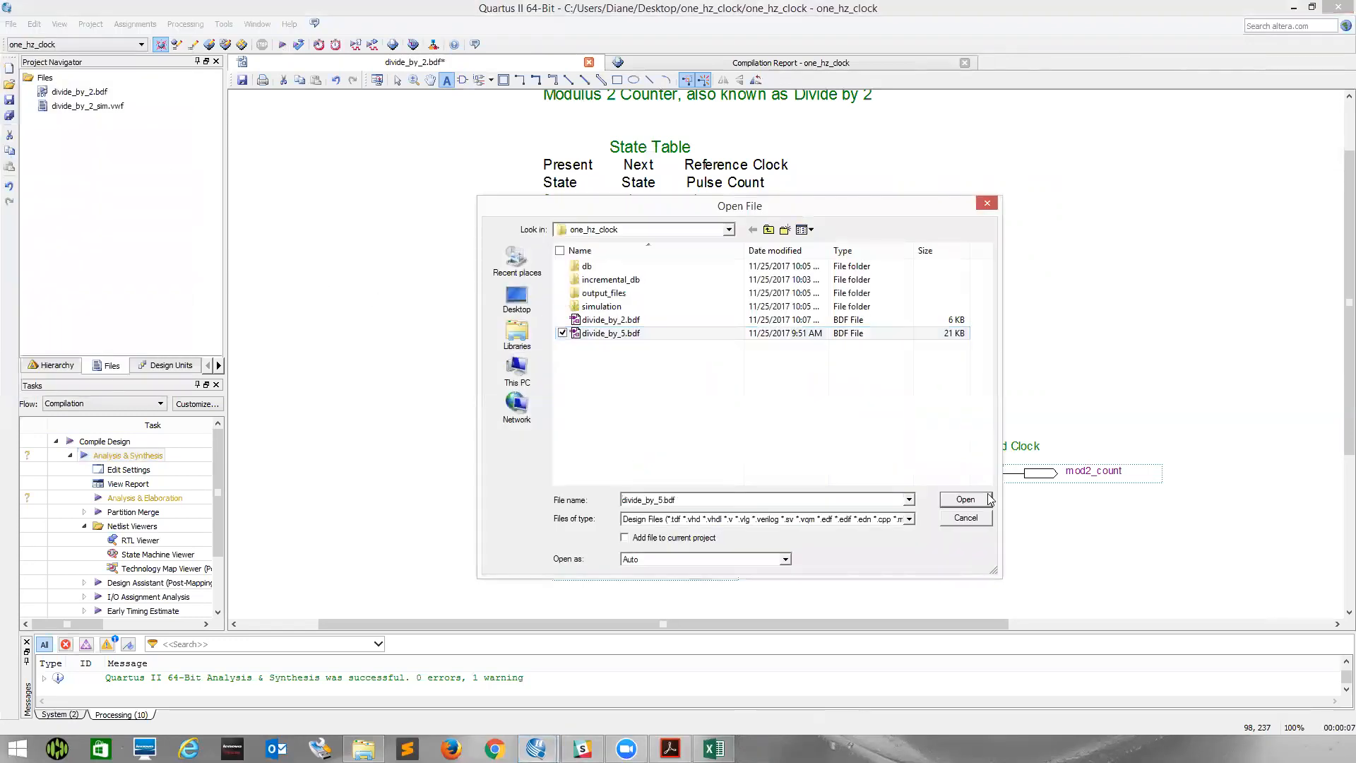
click(965, 499)
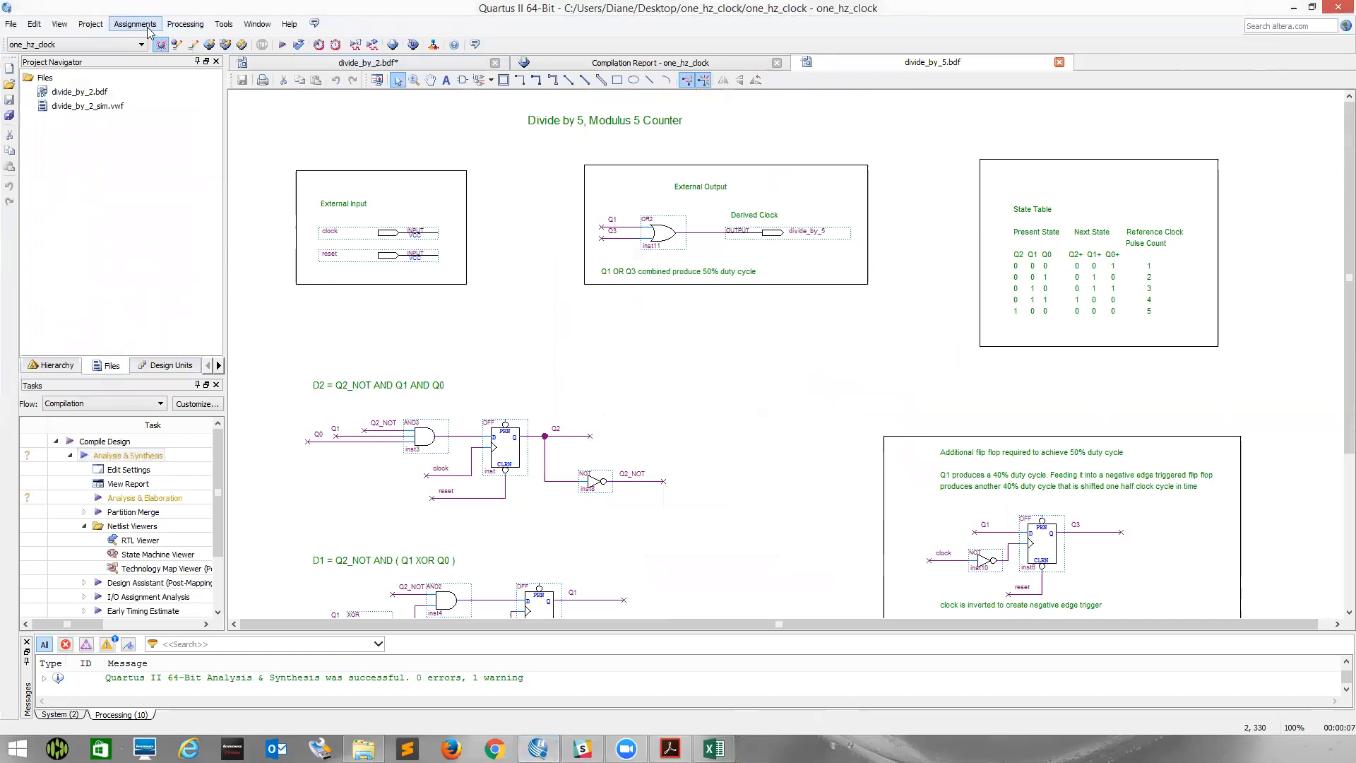
click(91, 24)
click(117, 34)
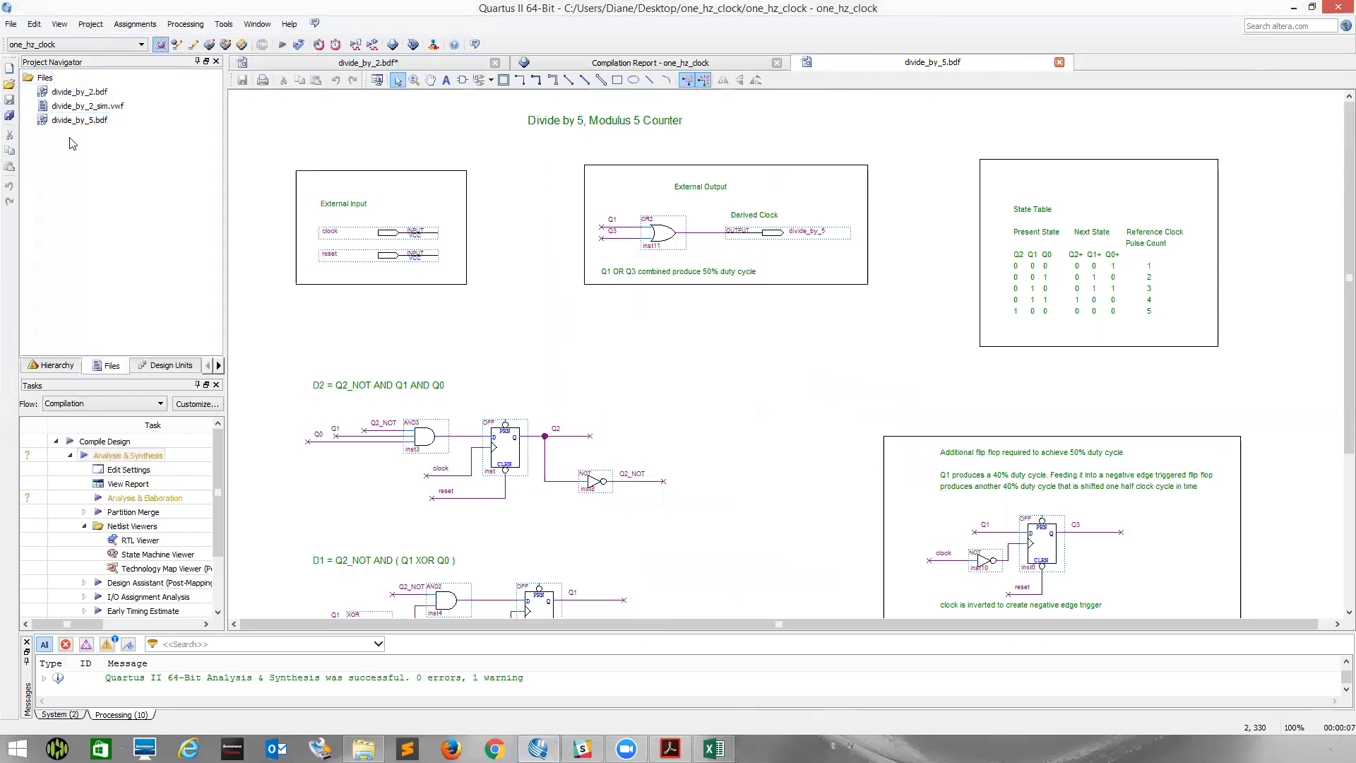
Remove divide_by_2.bdf from the project and set divide_by_5.bdf as the top-level entity.
click(75, 95)
right_click(75, 96)
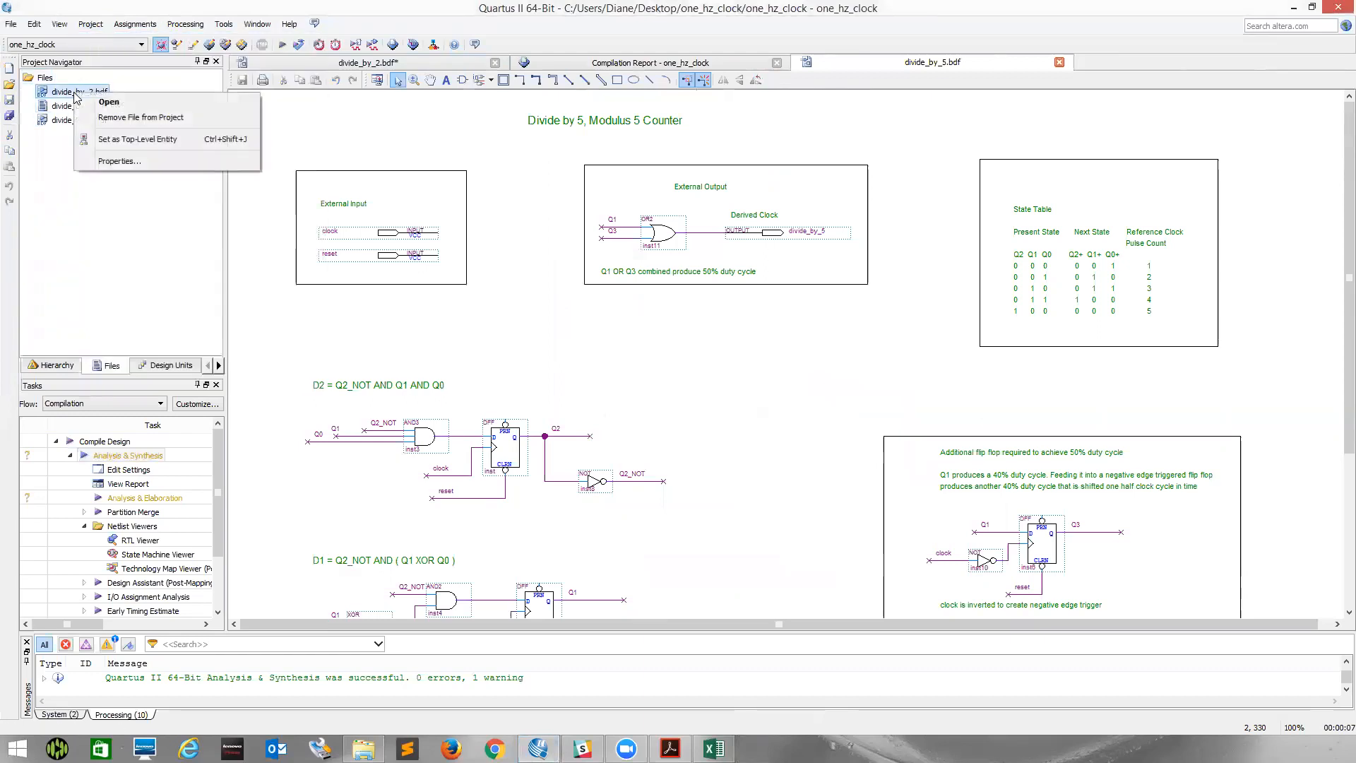
click(118, 119)
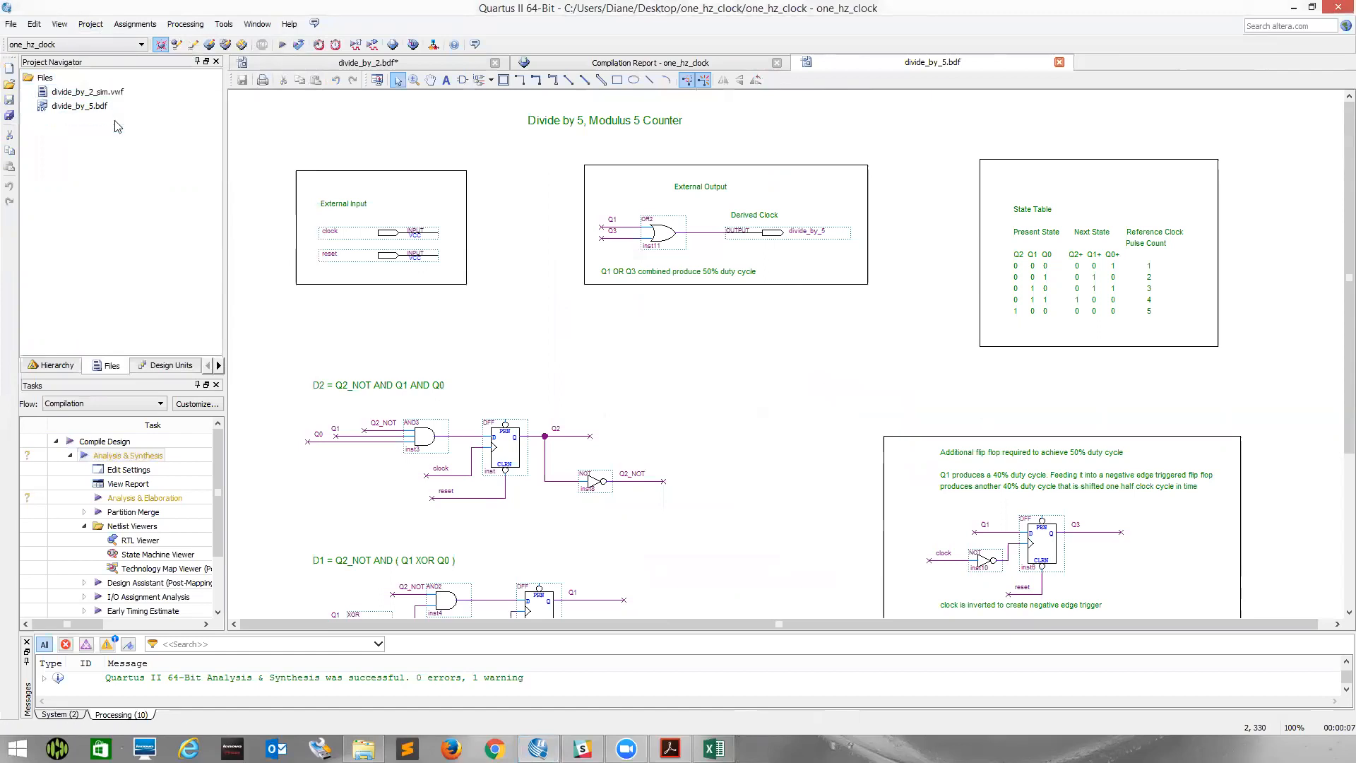
right_click(82, 106)
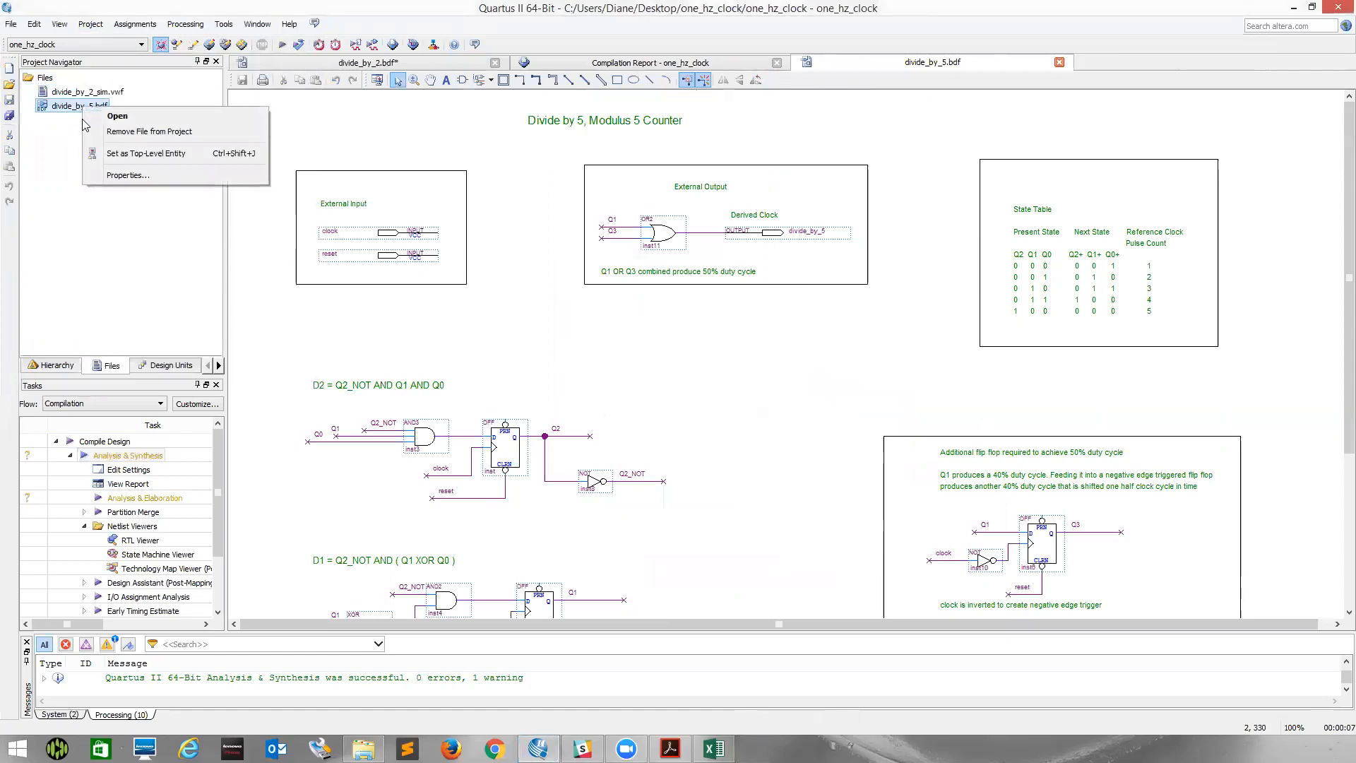
click(109, 154)
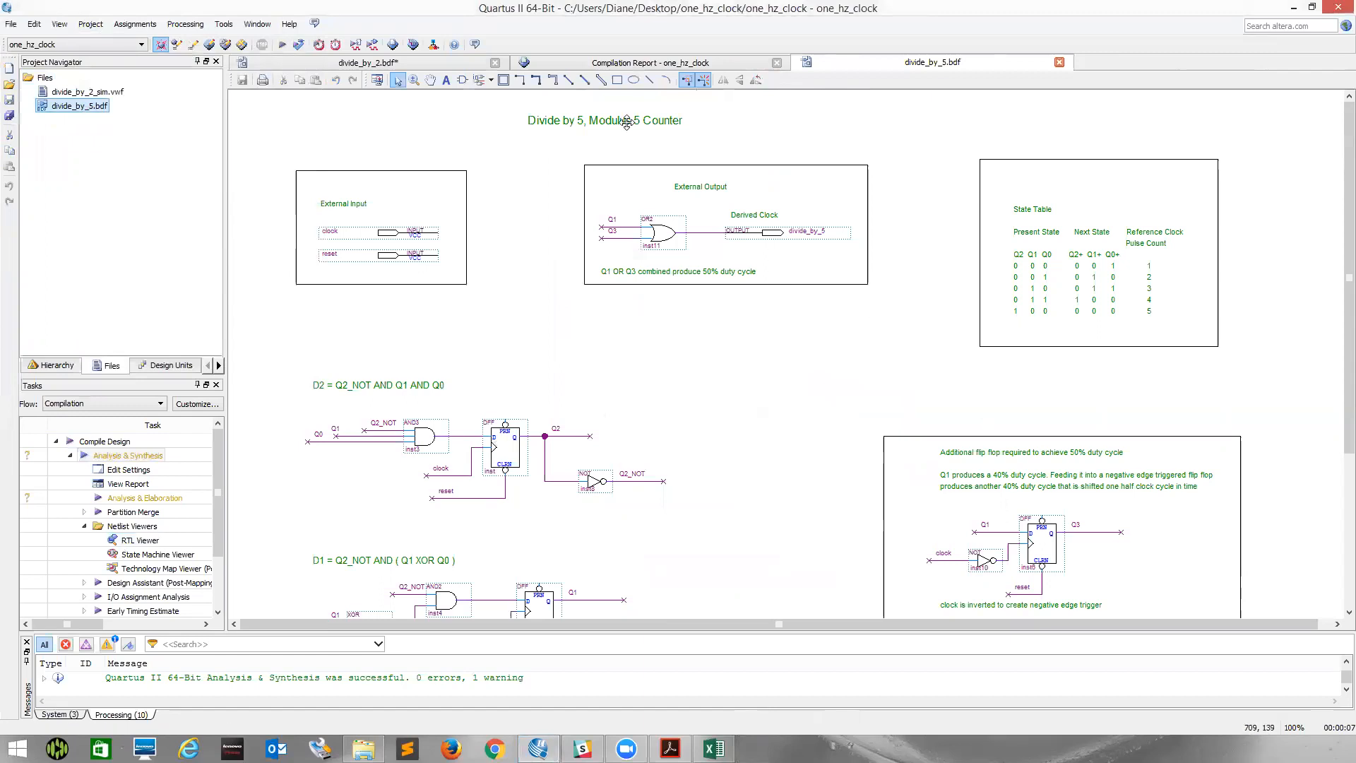
Examine the state table of the divide-by-5 counter at a larger scale, including the reference clock pulse counts.
click(414, 79)
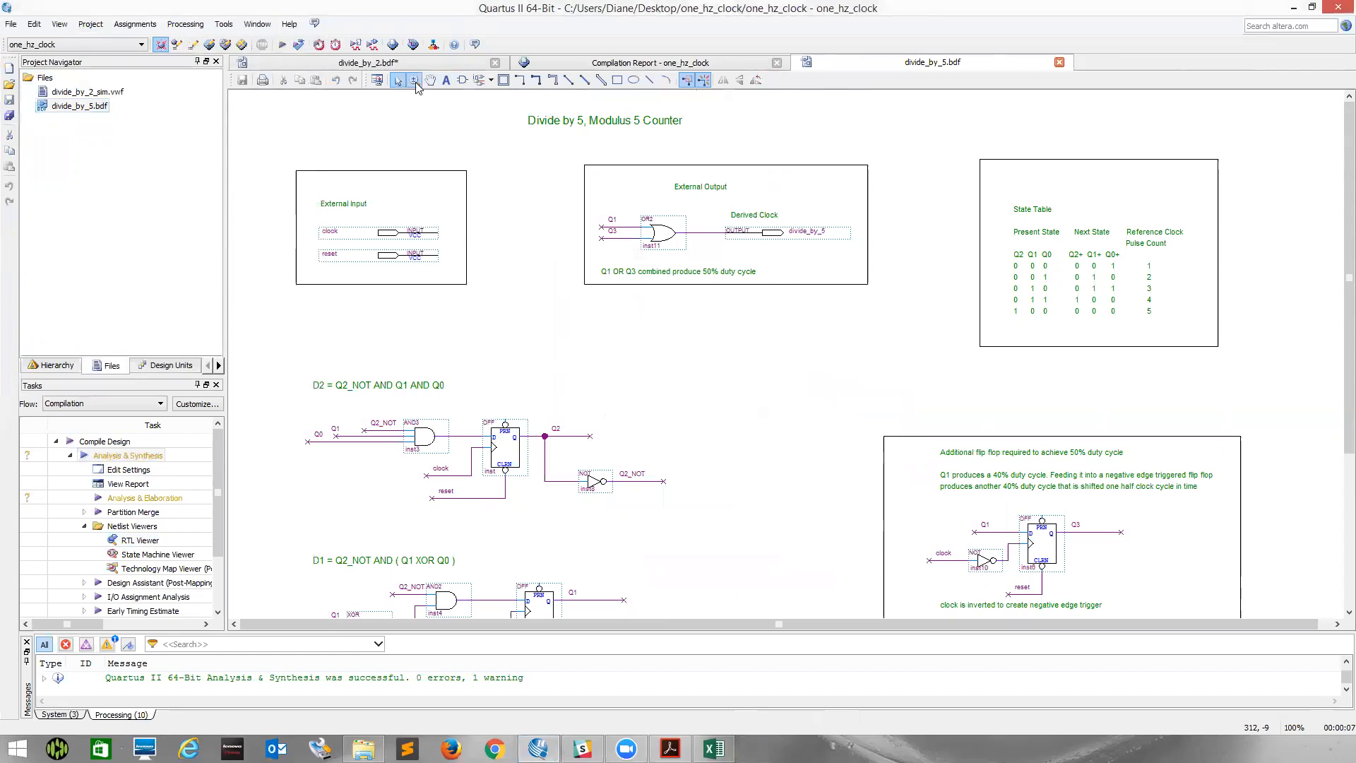
click(967, 313)
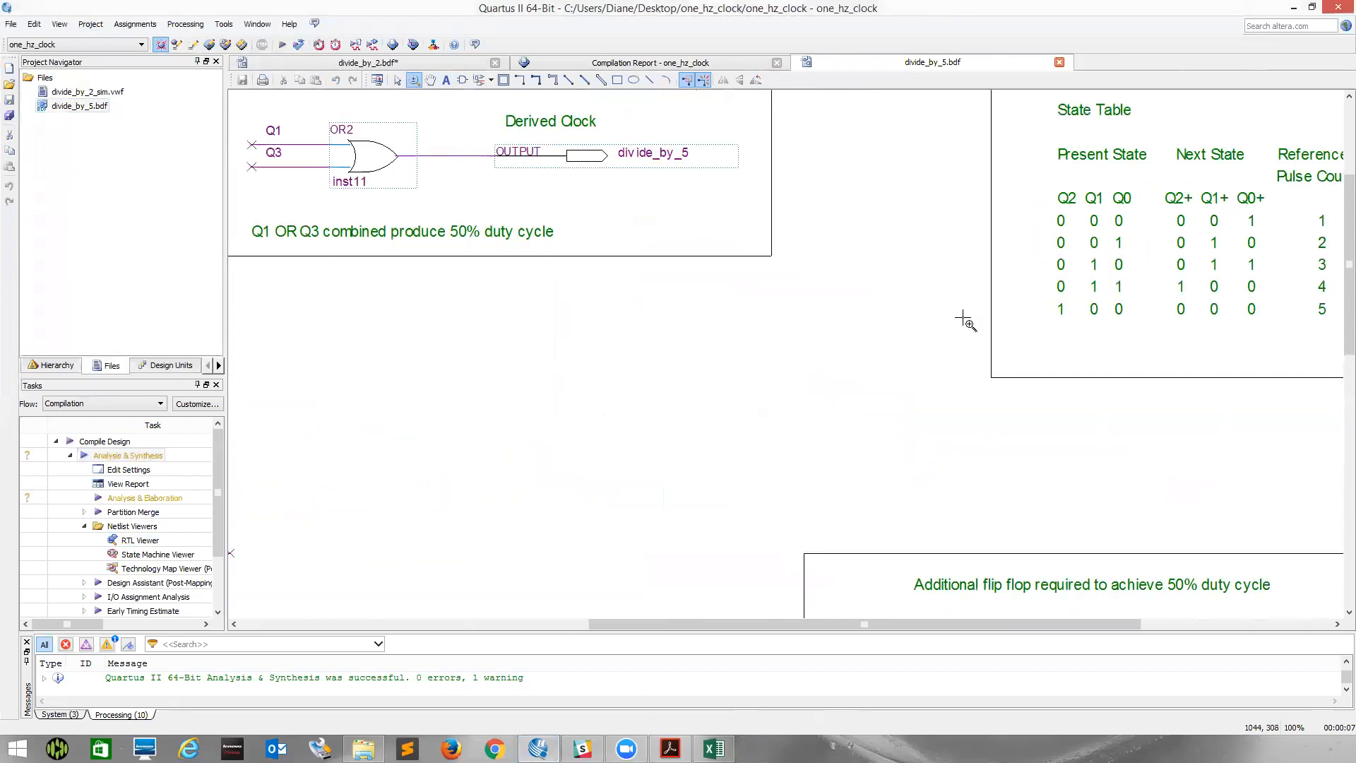
drag(865, 631, 1013, 631)
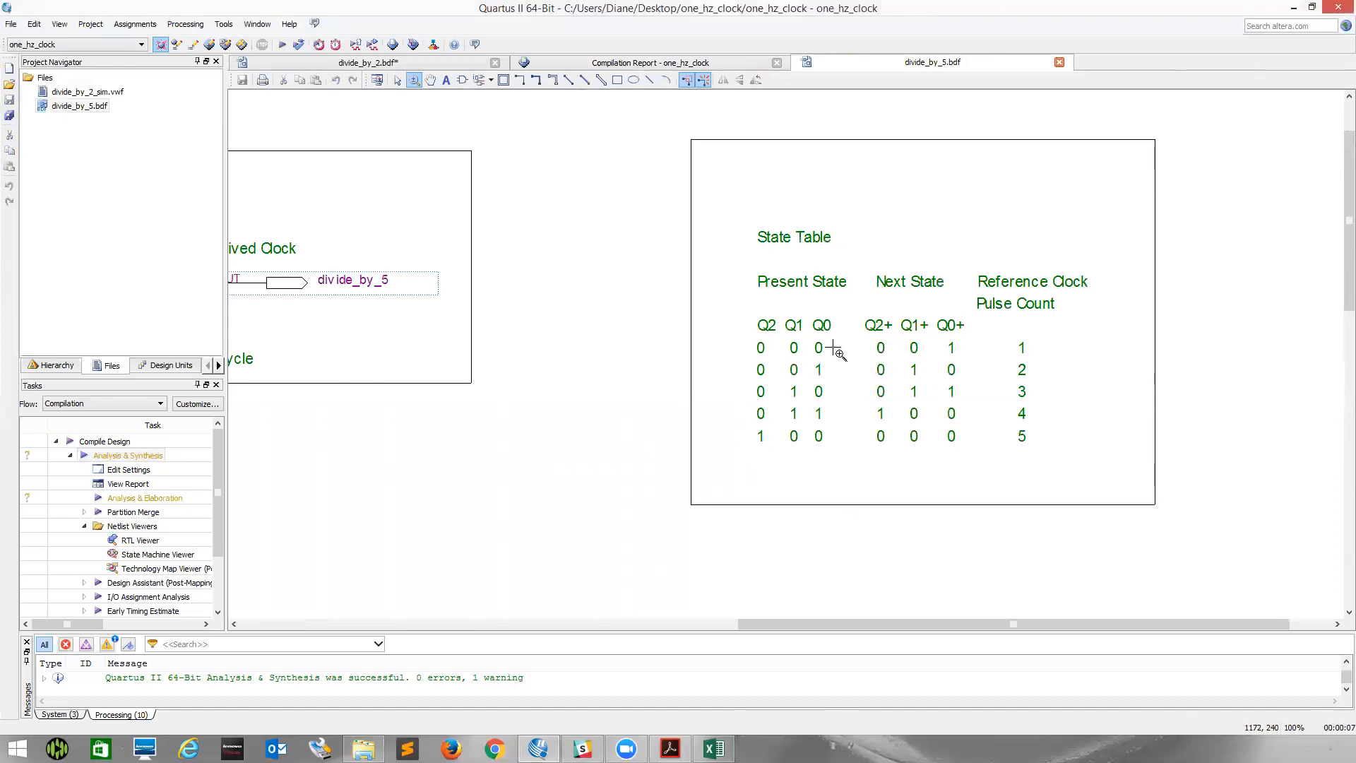
Examine the D2, D1 and D0 equations and their gate and flip-flop circuits in the divide_by_5 schematic.
click(399, 83)
drag(1014, 624, 751, 624)
scroll(657, 563, down, 3)
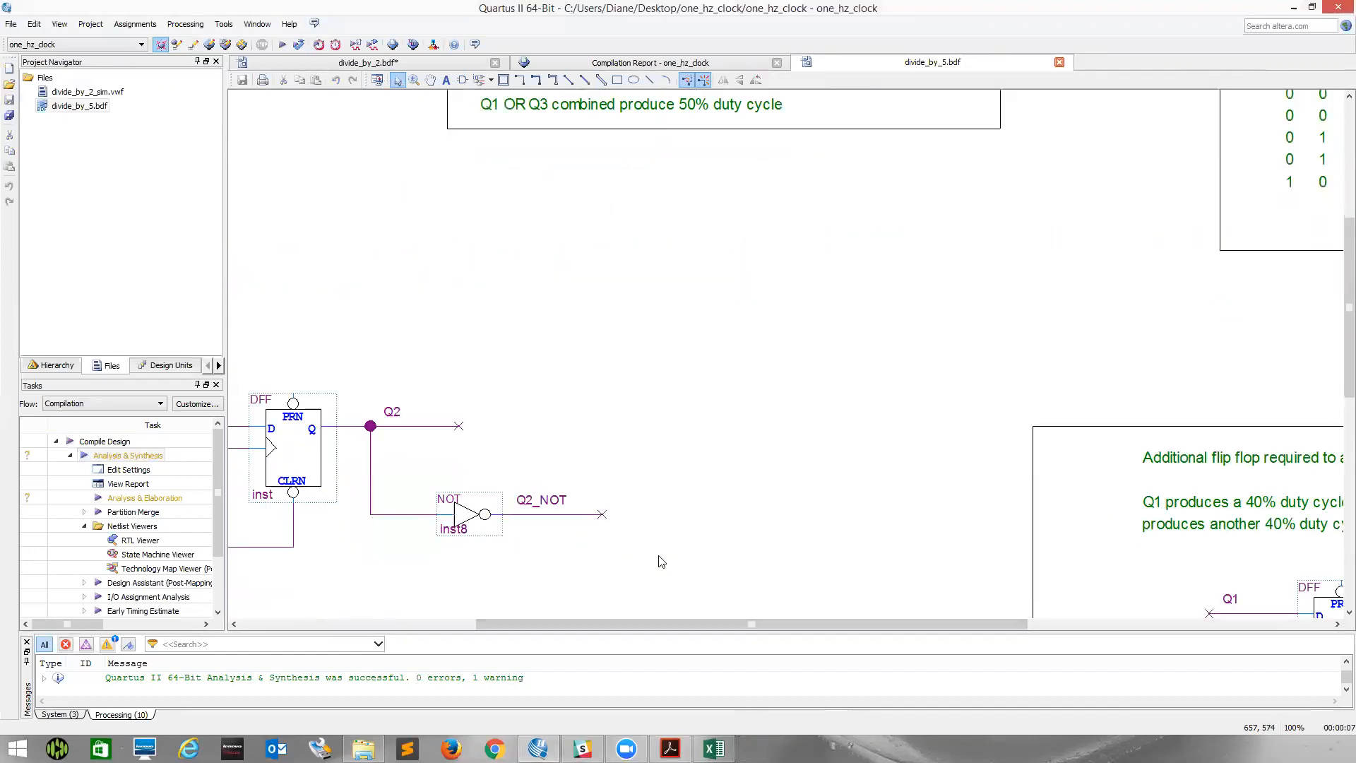
drag(760, 625, 553, 623)
scroll(517, 585, down, 6)
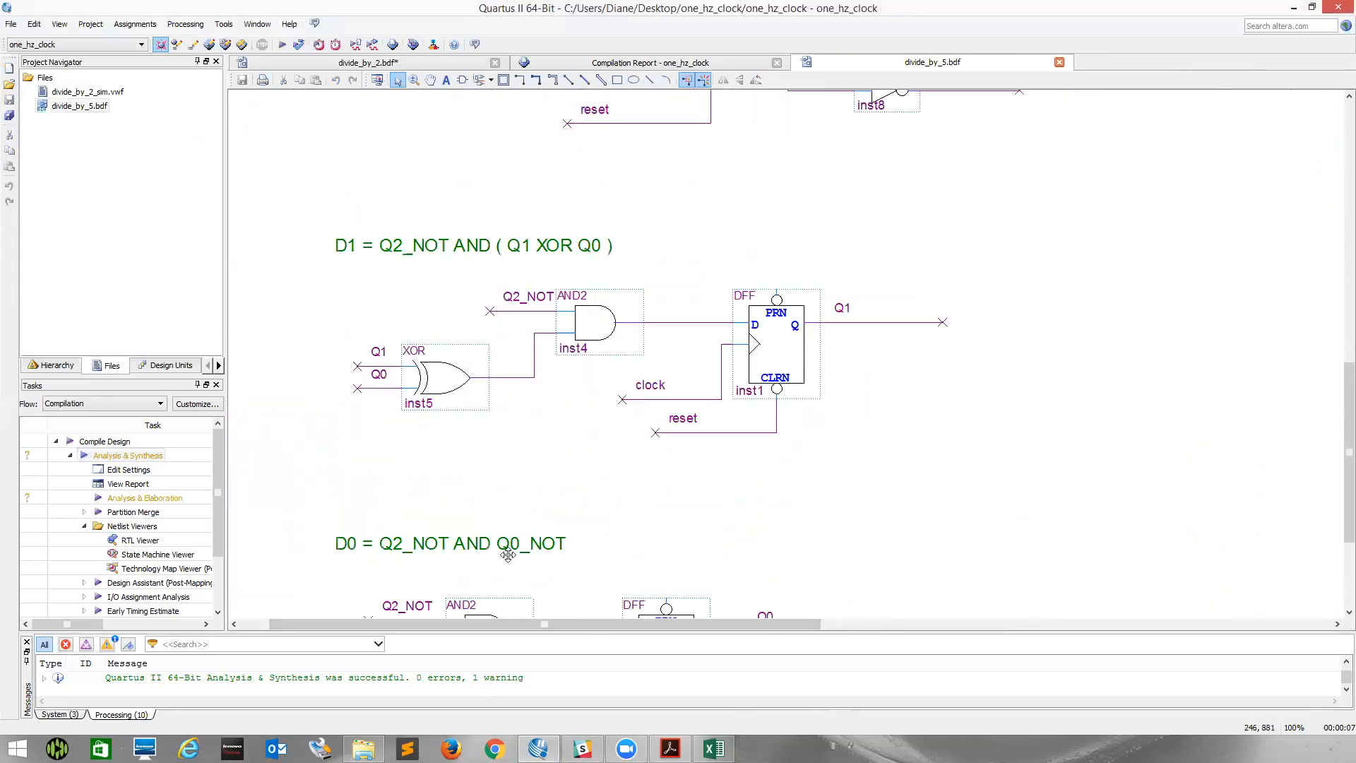
scroll(511, 562, up, 1)
scroll(511, 562, down, 2)
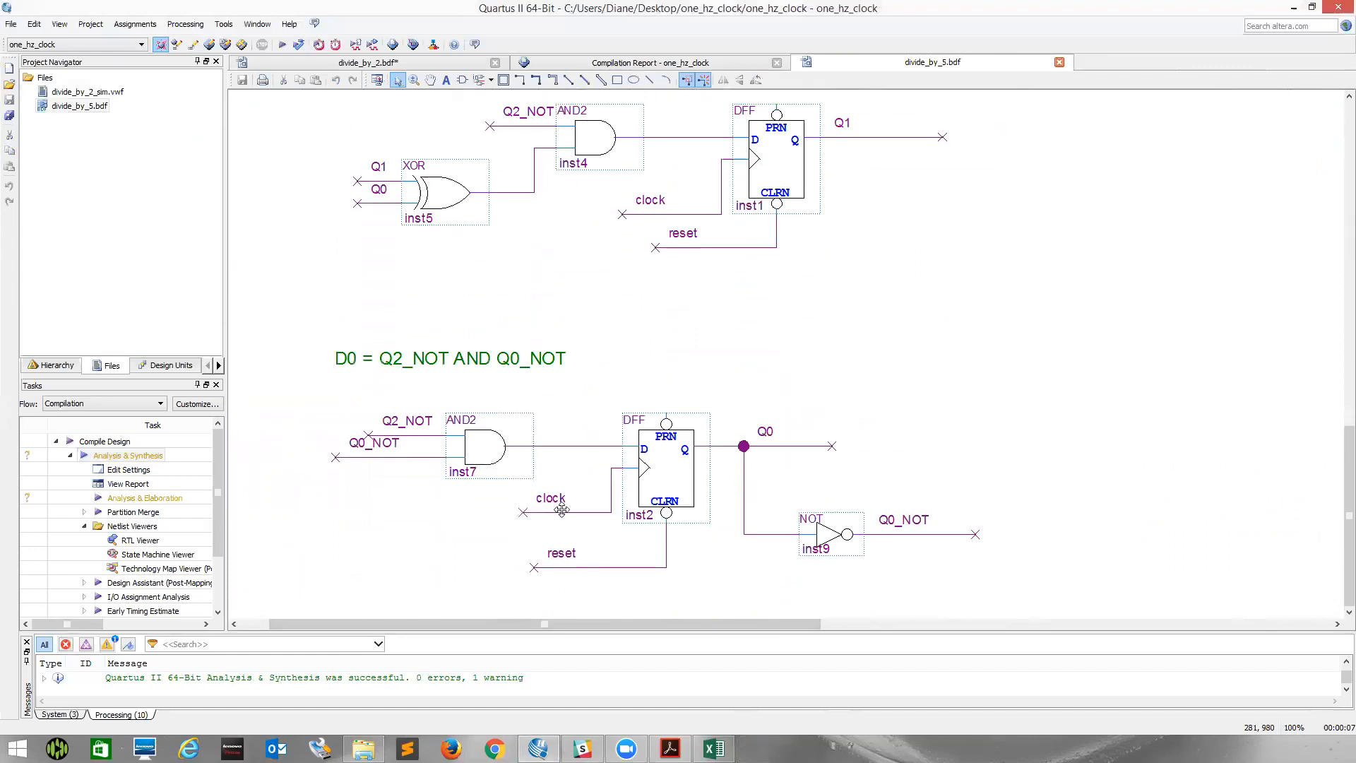
scroll(568, 506, up, 1)
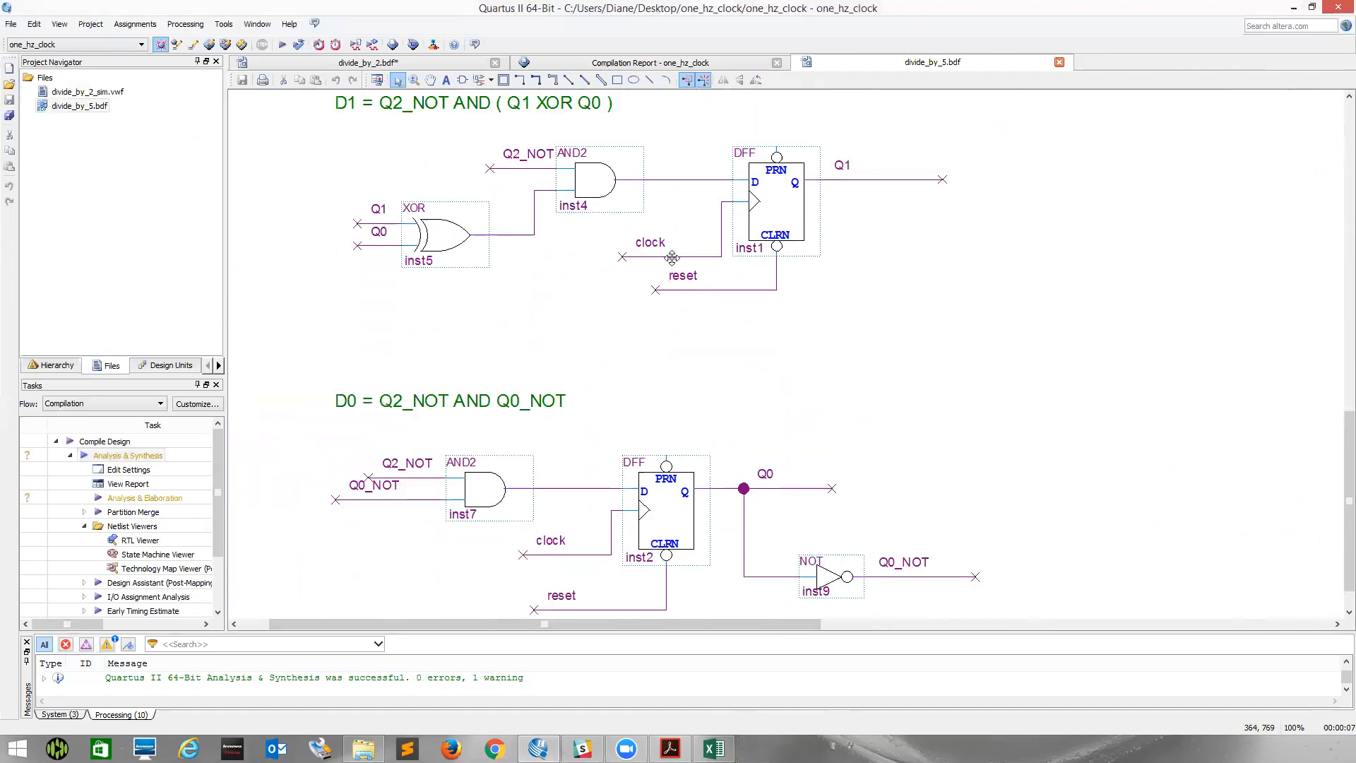
scroll(672, 255, up, 4)
scroll(672, 240, up, 5)
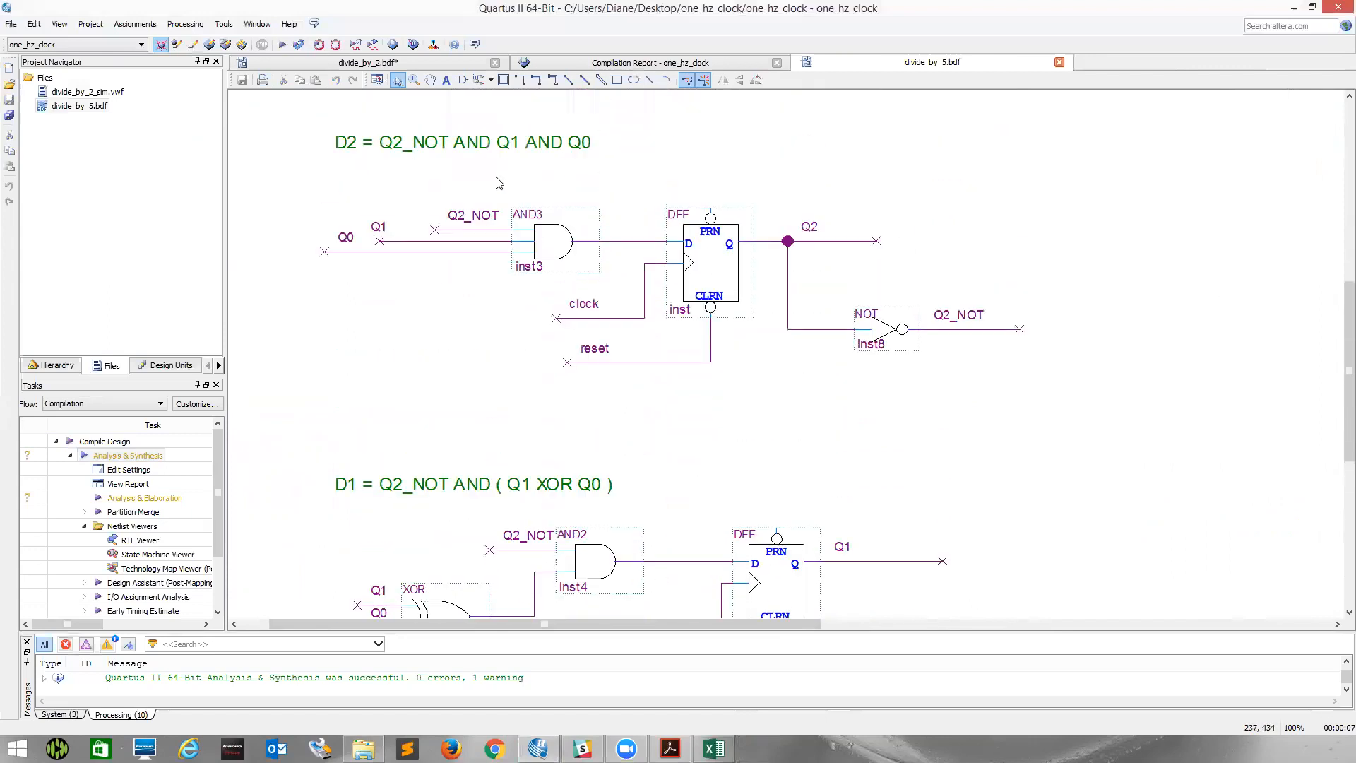
scroll(455, 294, down, 2)
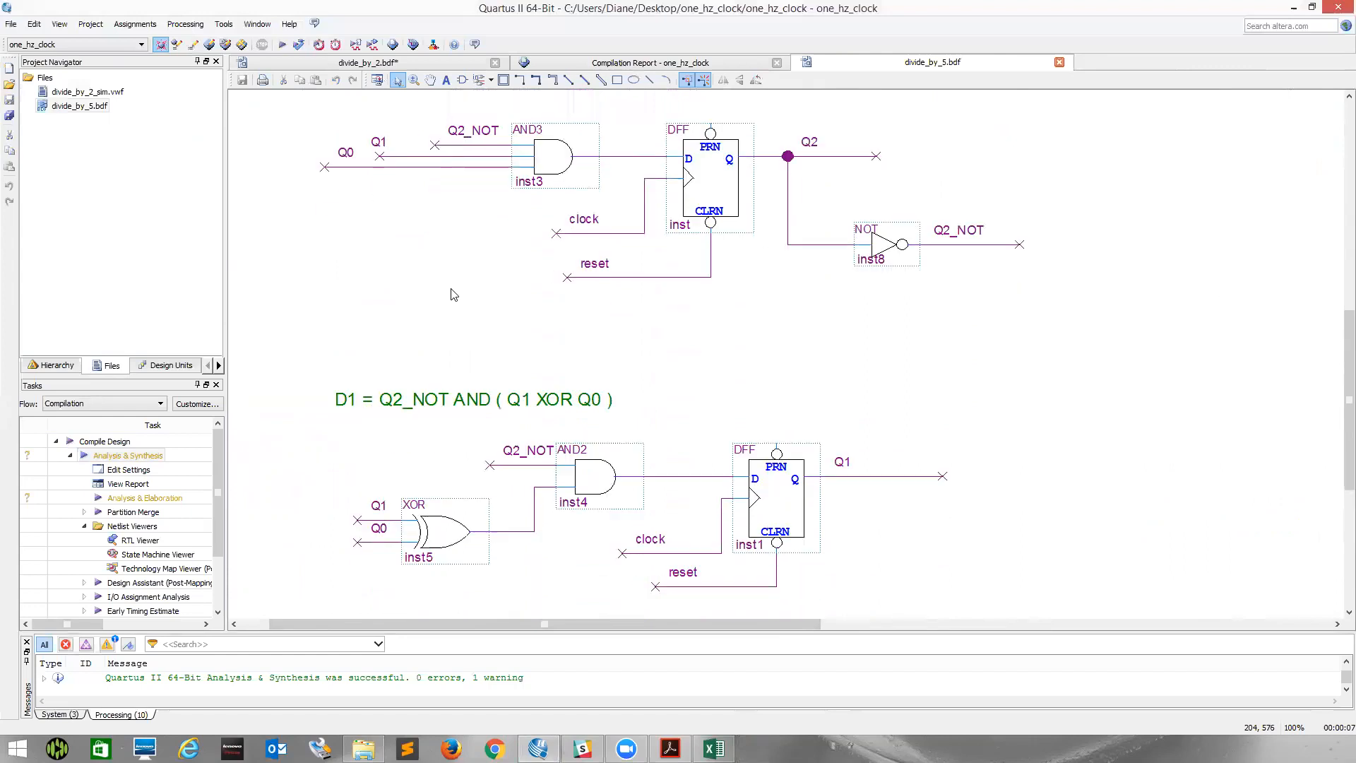
scroll(454, 295, down, 1)
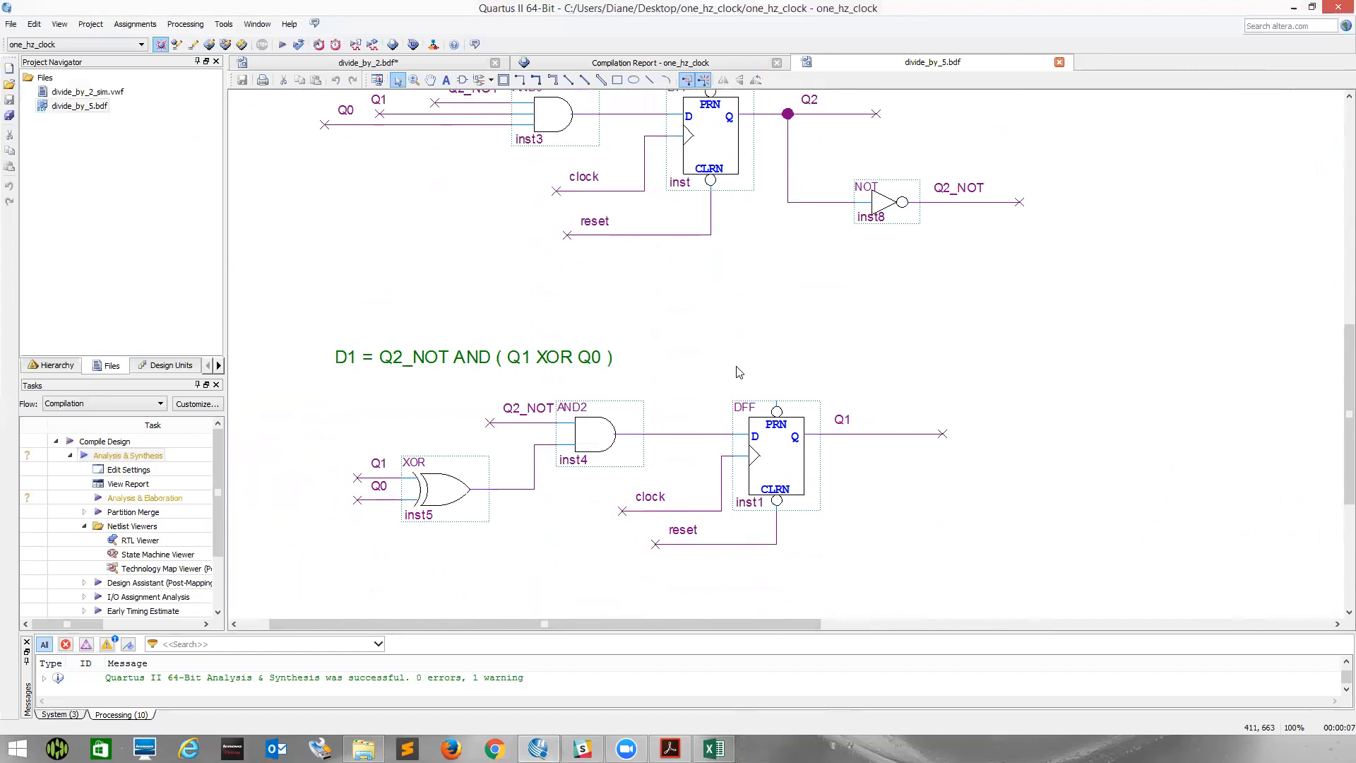
scroll(740, 373, up, 4)
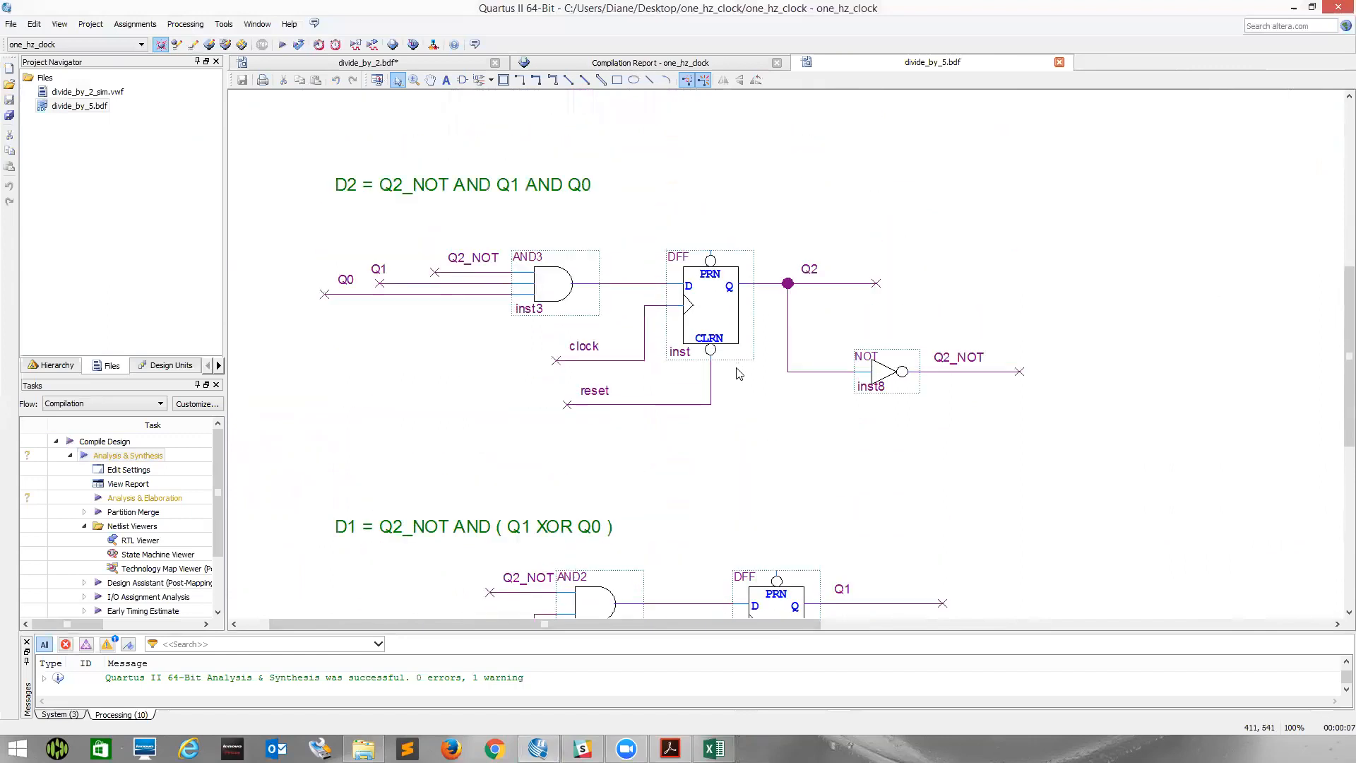
scroll(740, 372, up, 3)
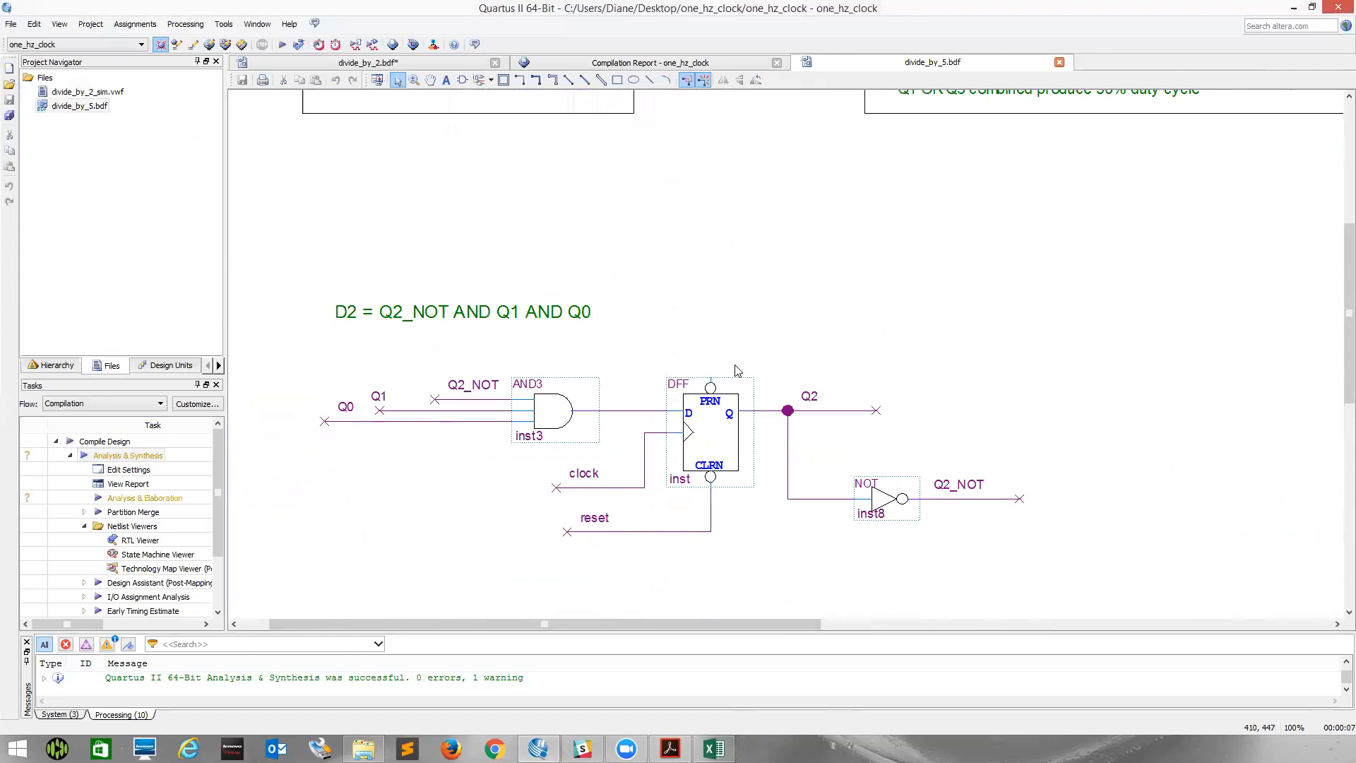
scroll(737, 371, up, 2)
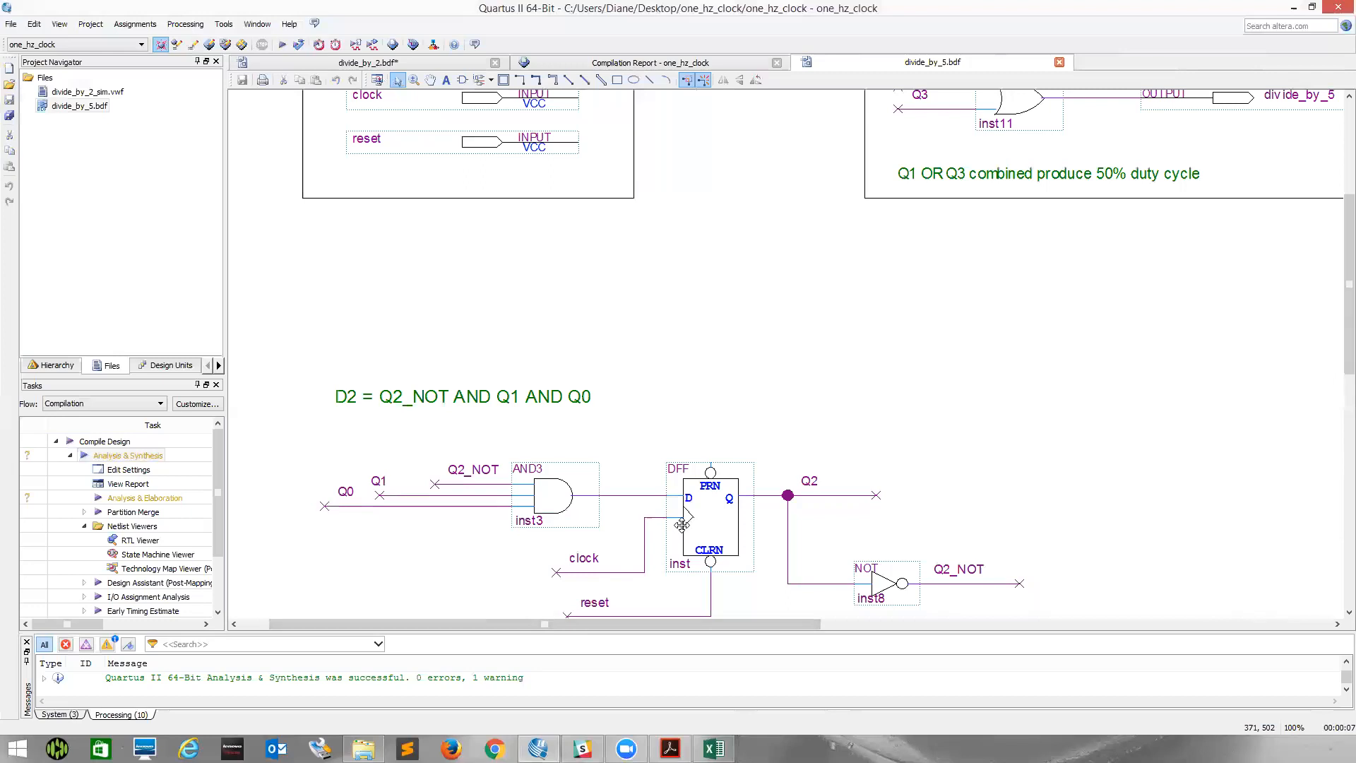
Examine the additional negative-edge-triggered flip-flop circuit that produces Q3 for the 50% duty cycle in the divide_by_5 schematic.
scroll(682, 525, down, 1)
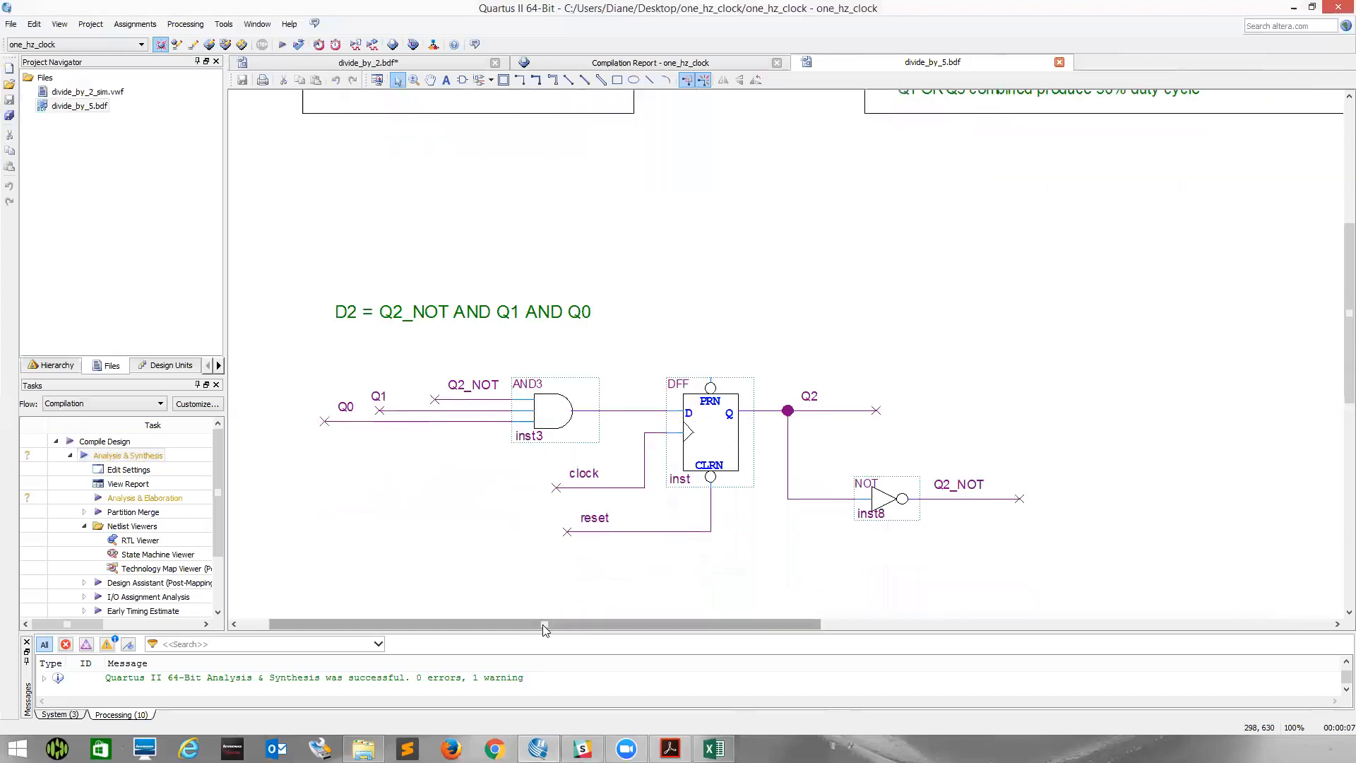
drag(543, 623, 946, 622)
scroll(1077, 564, down, 2)
scroll(1079, 569, down, 1)
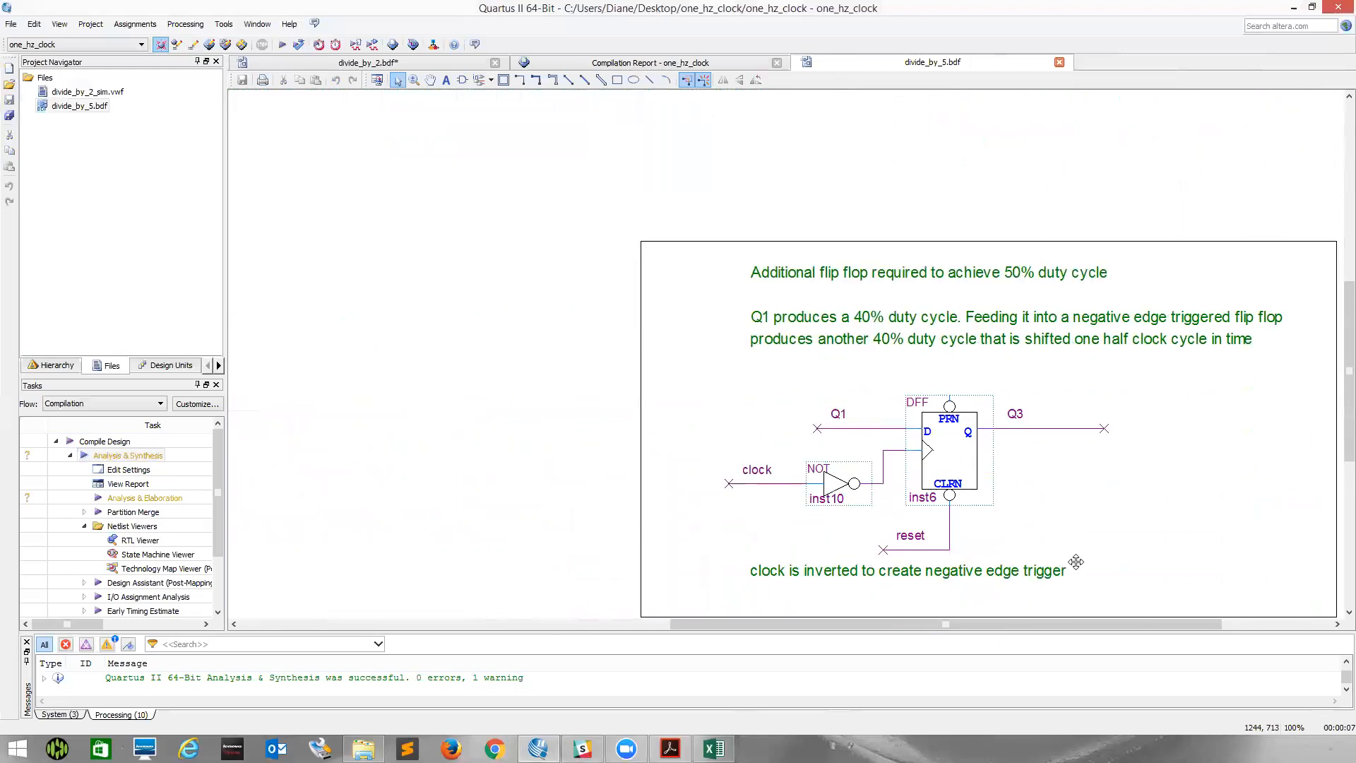
scroll(1076, 561, up, 3)
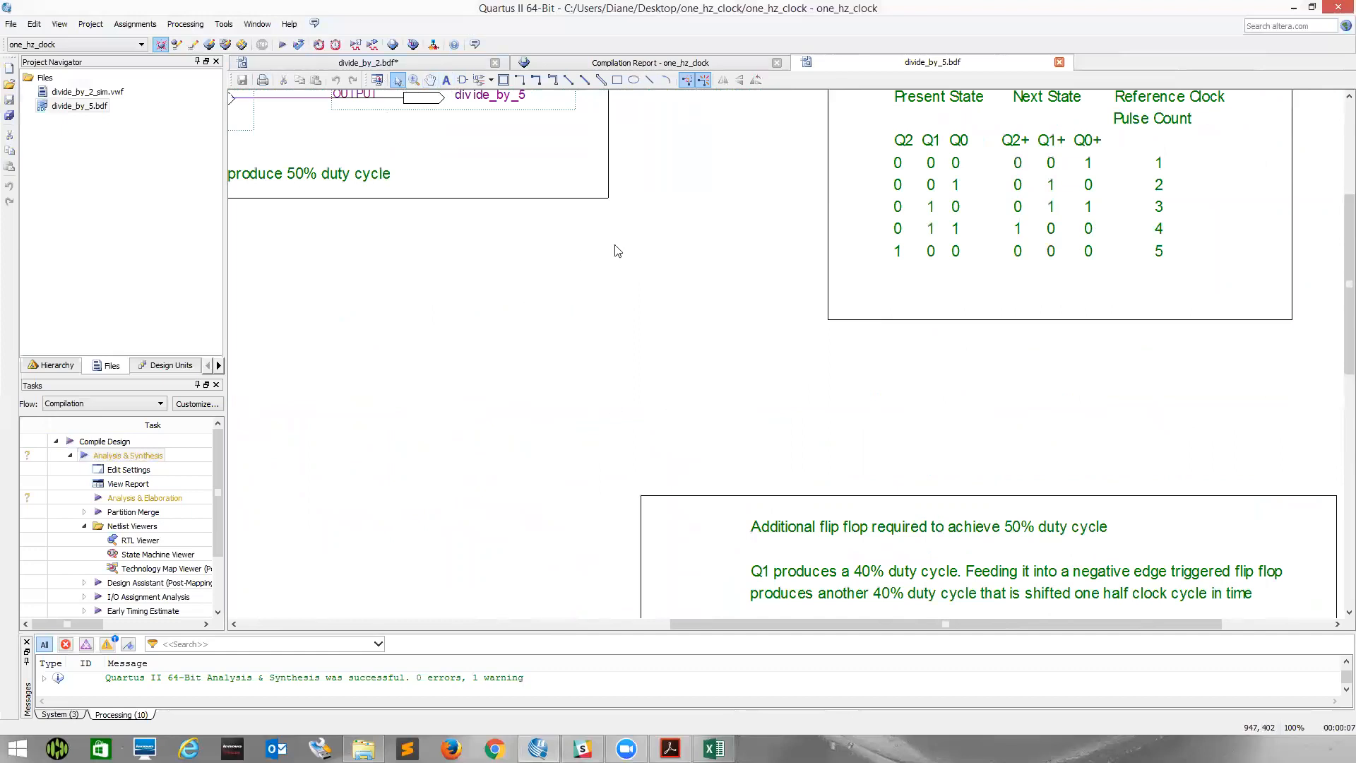
Add the text note "T = 5 the count (T-1)/2 = (5-1)/2 = 4/2 = 2" above the additional flip-flop box.
click(446, 79)
click(661, 385)
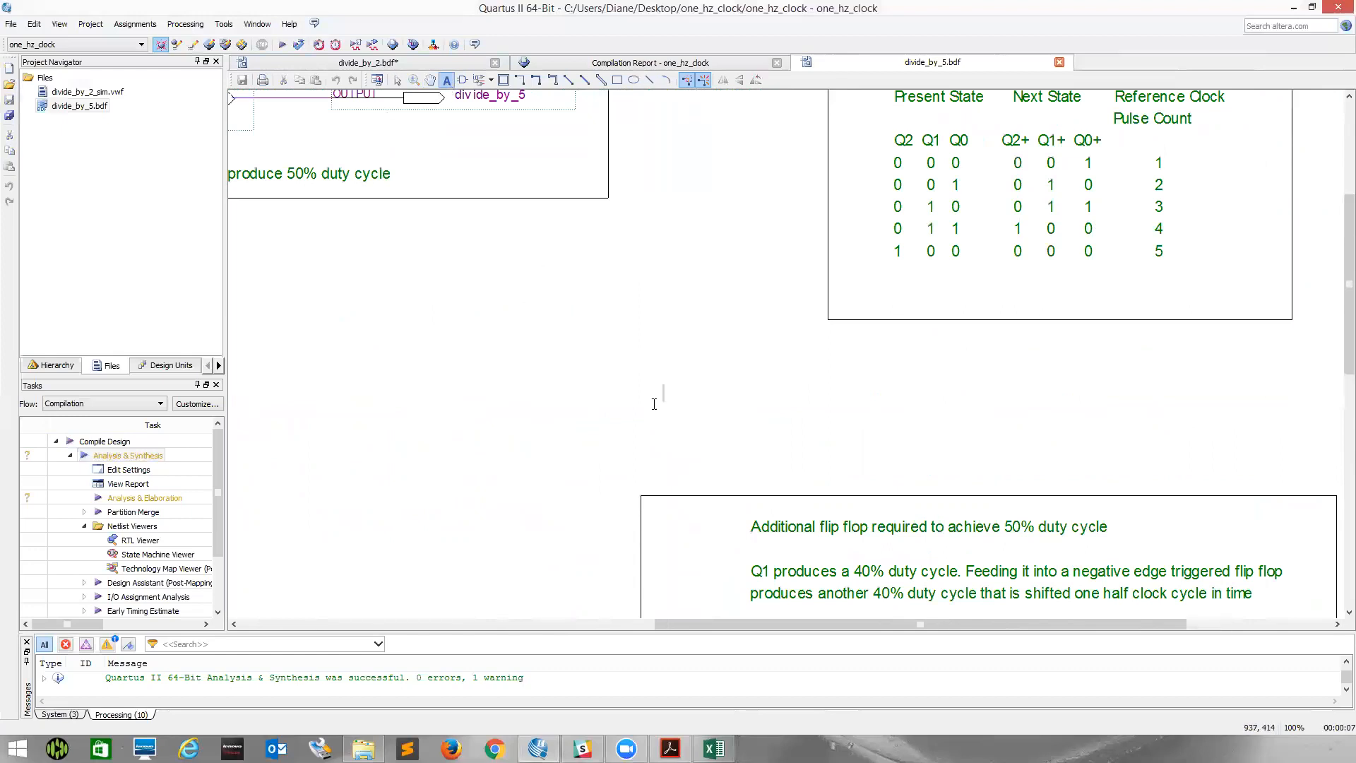
text(T = 5 the c)
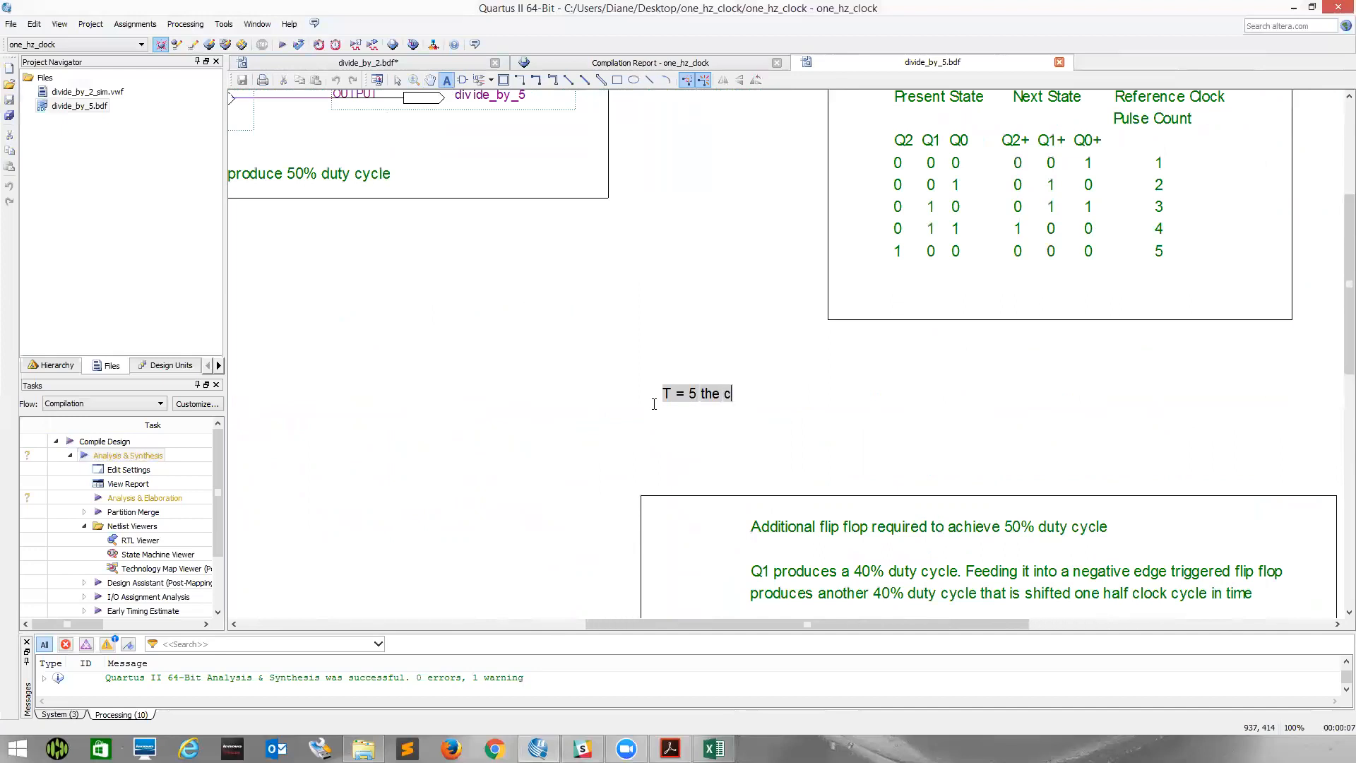
text(ount      )
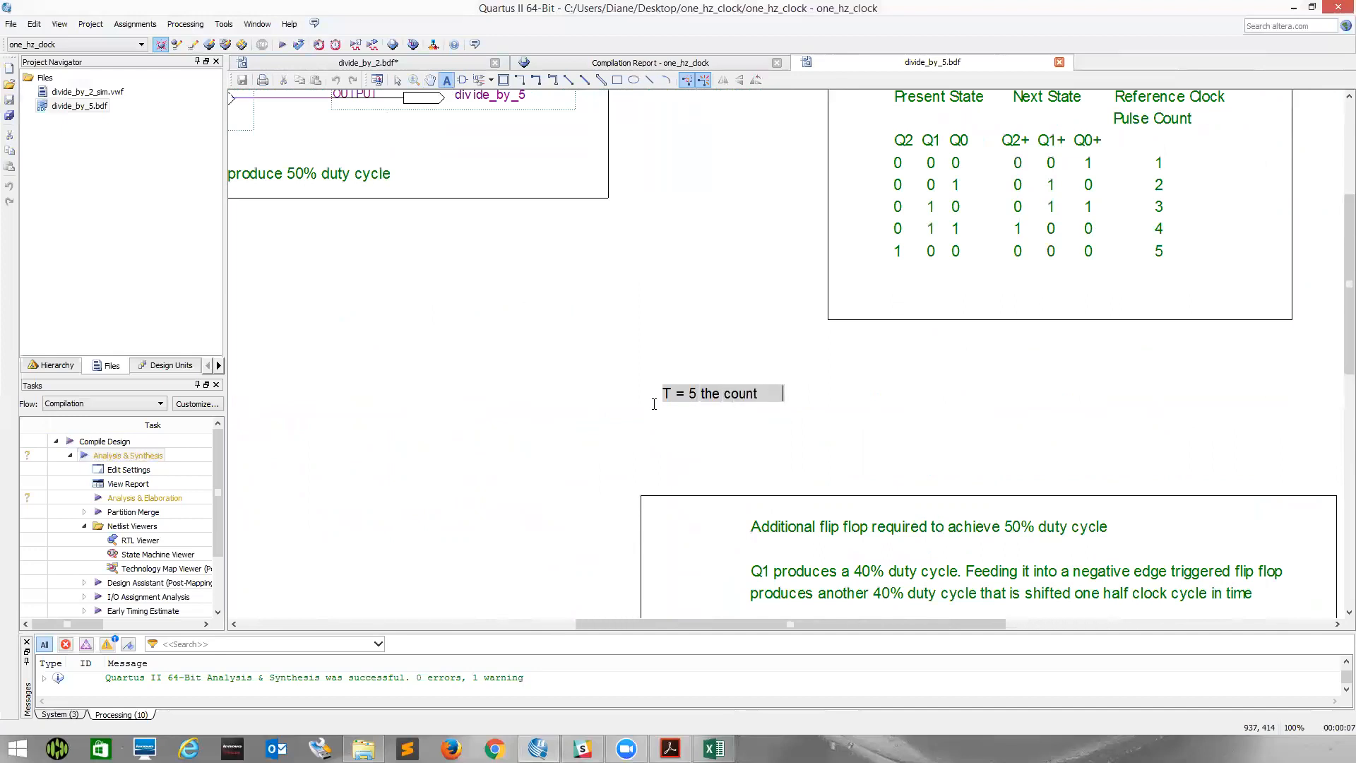
text((T-1)/2)
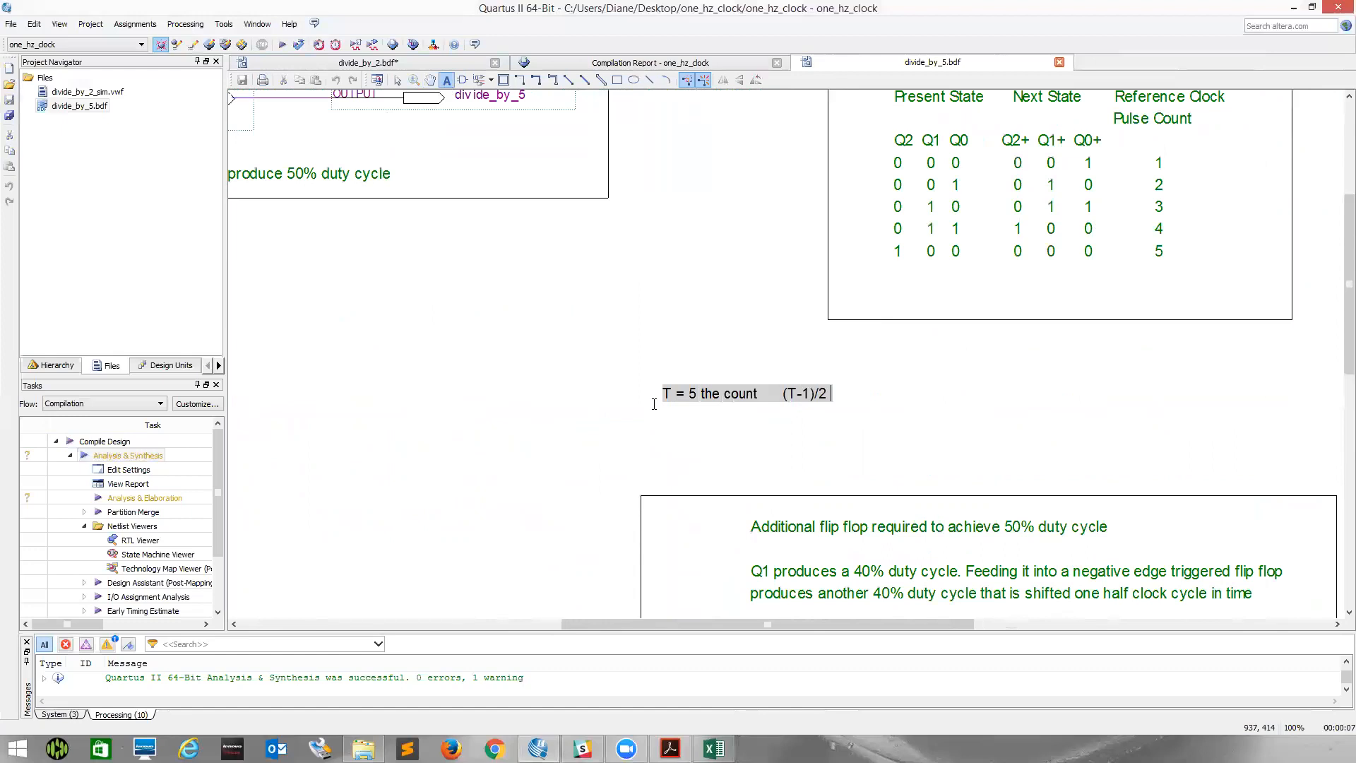
text( = (5-1)/2)
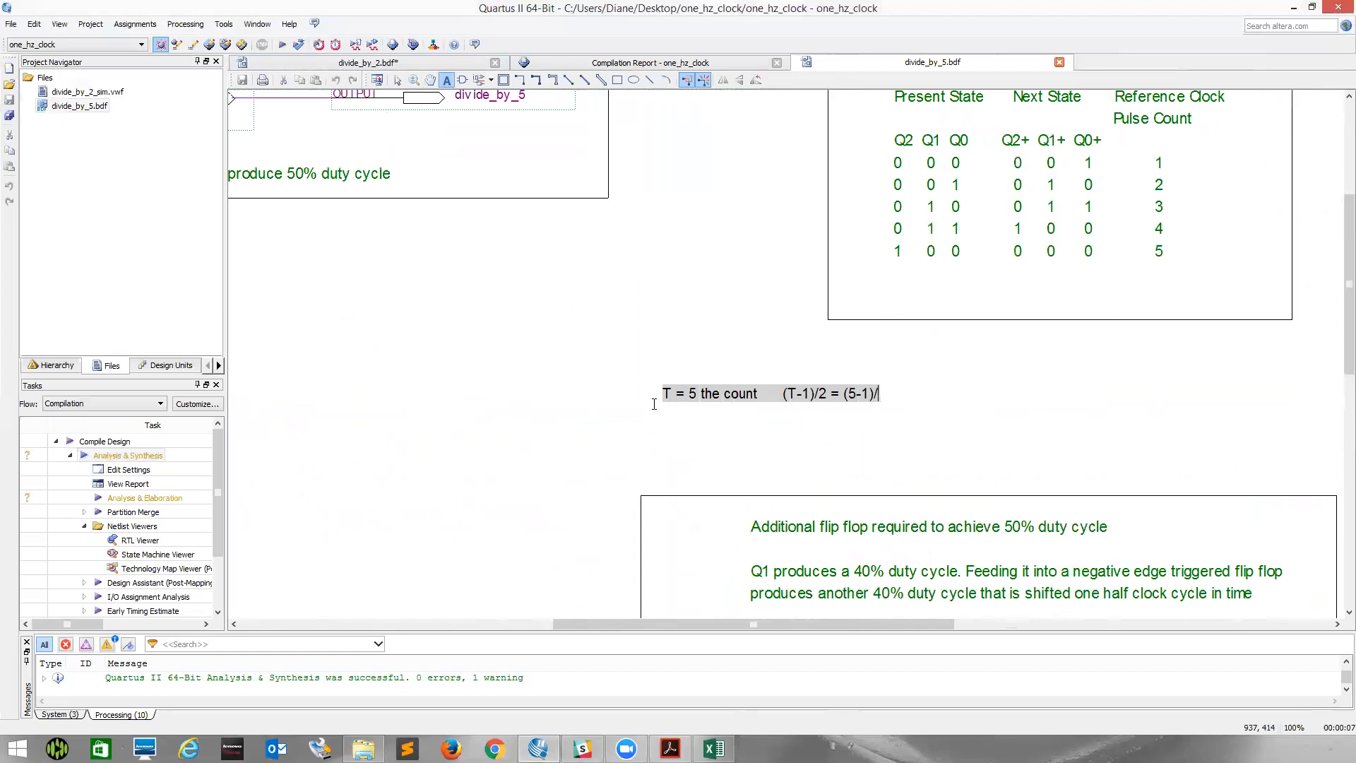
text( = 4)
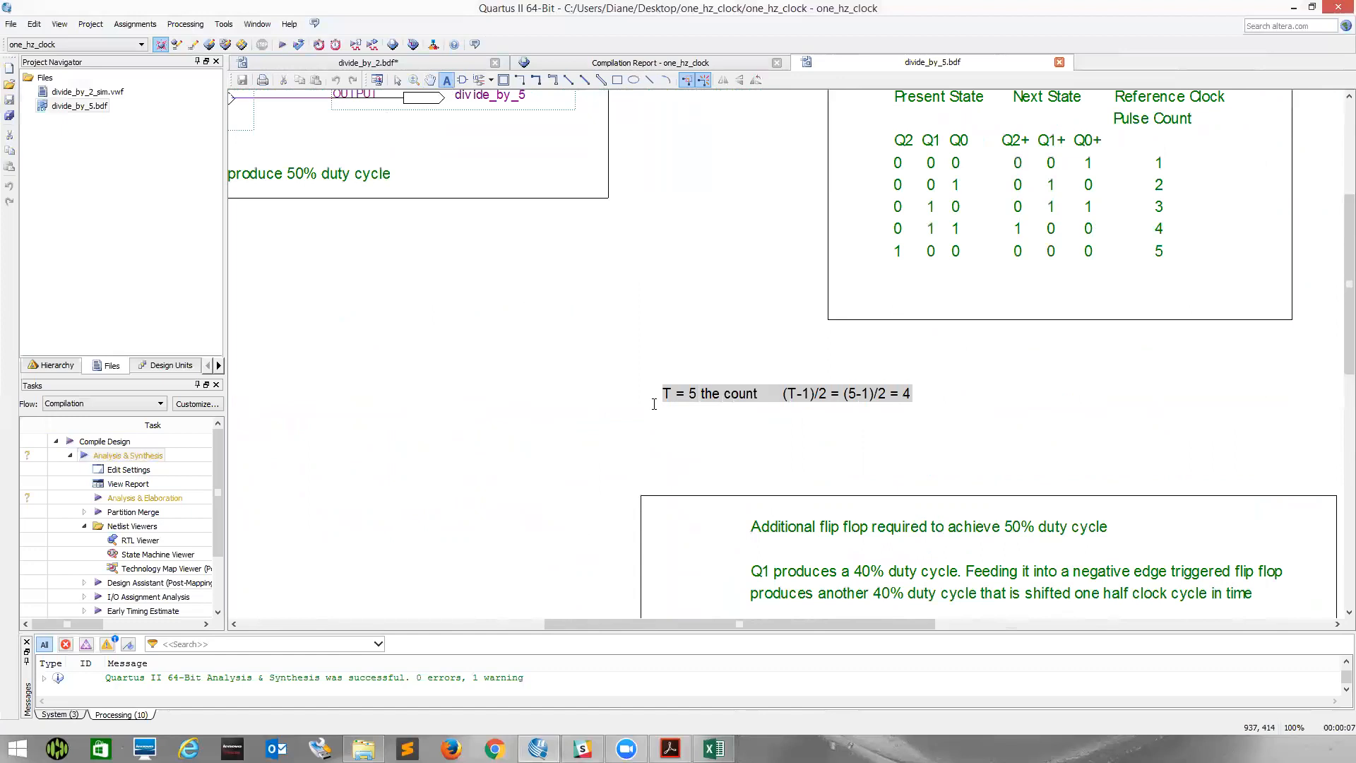
text(/2 = 1)
key(BackSpace)
text(2 = 2)
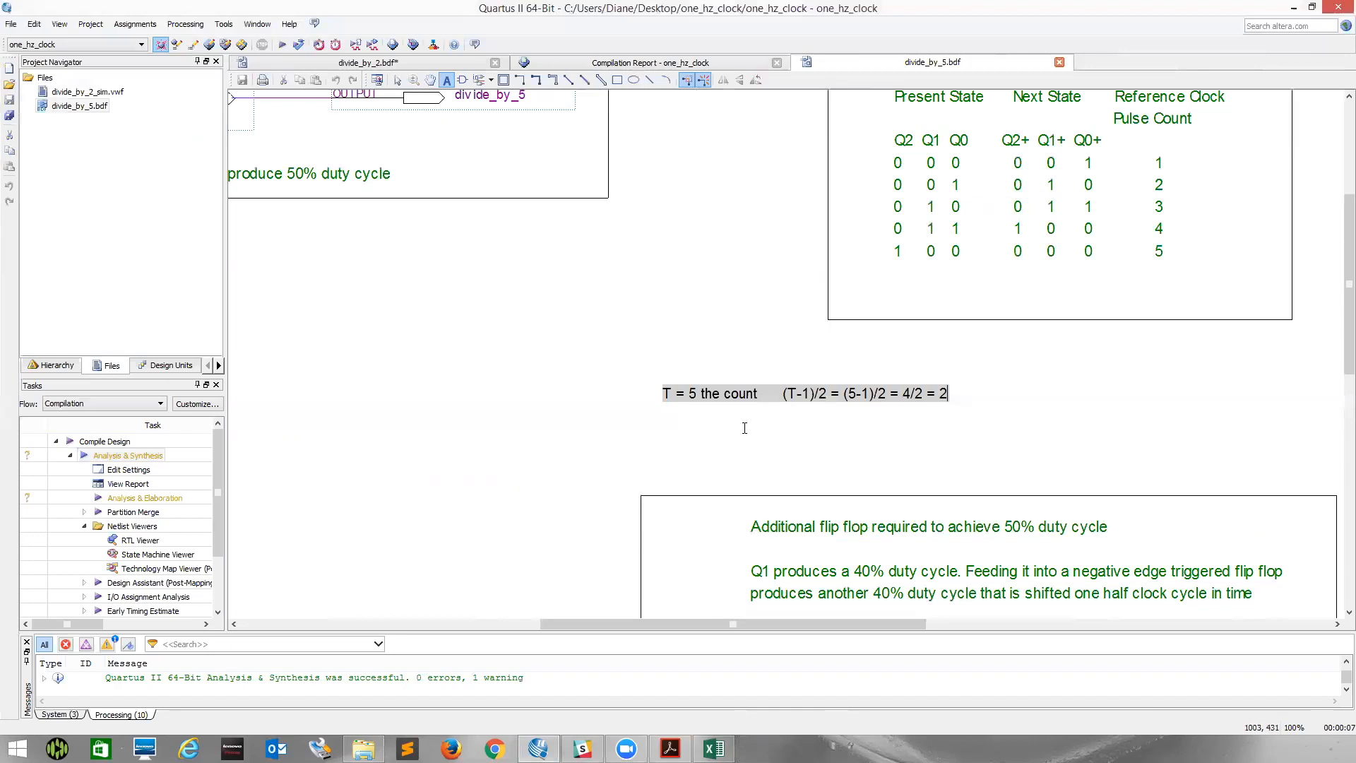
scroll(744, 428, down, 4)
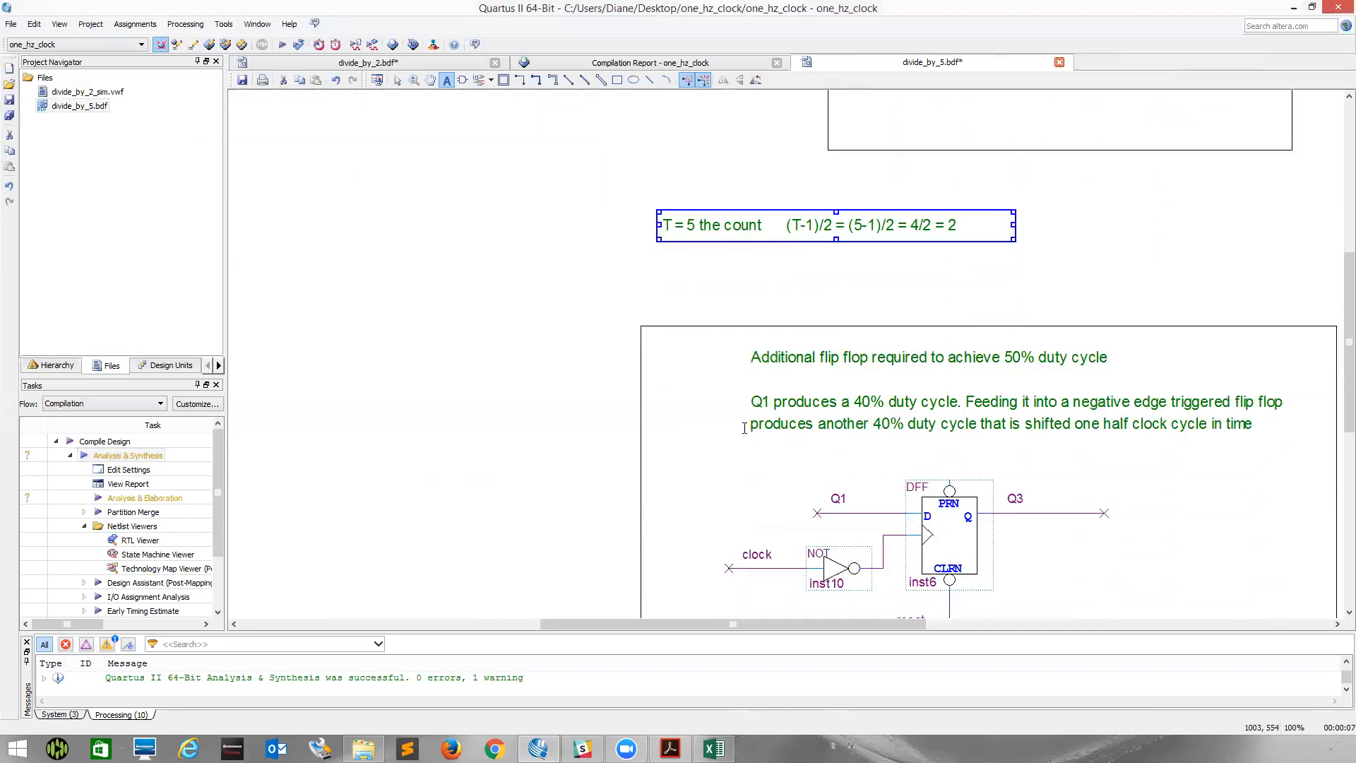
scroll(744, 428, down, 3)
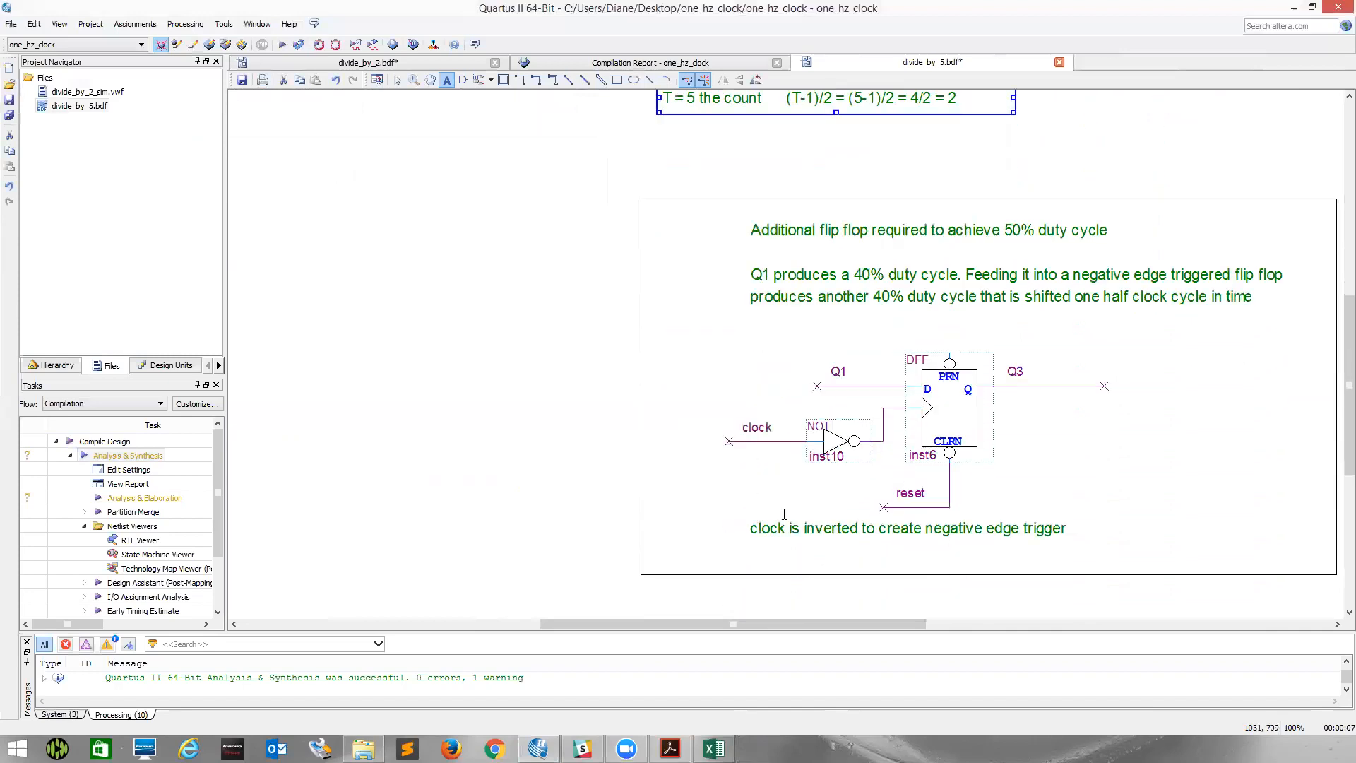
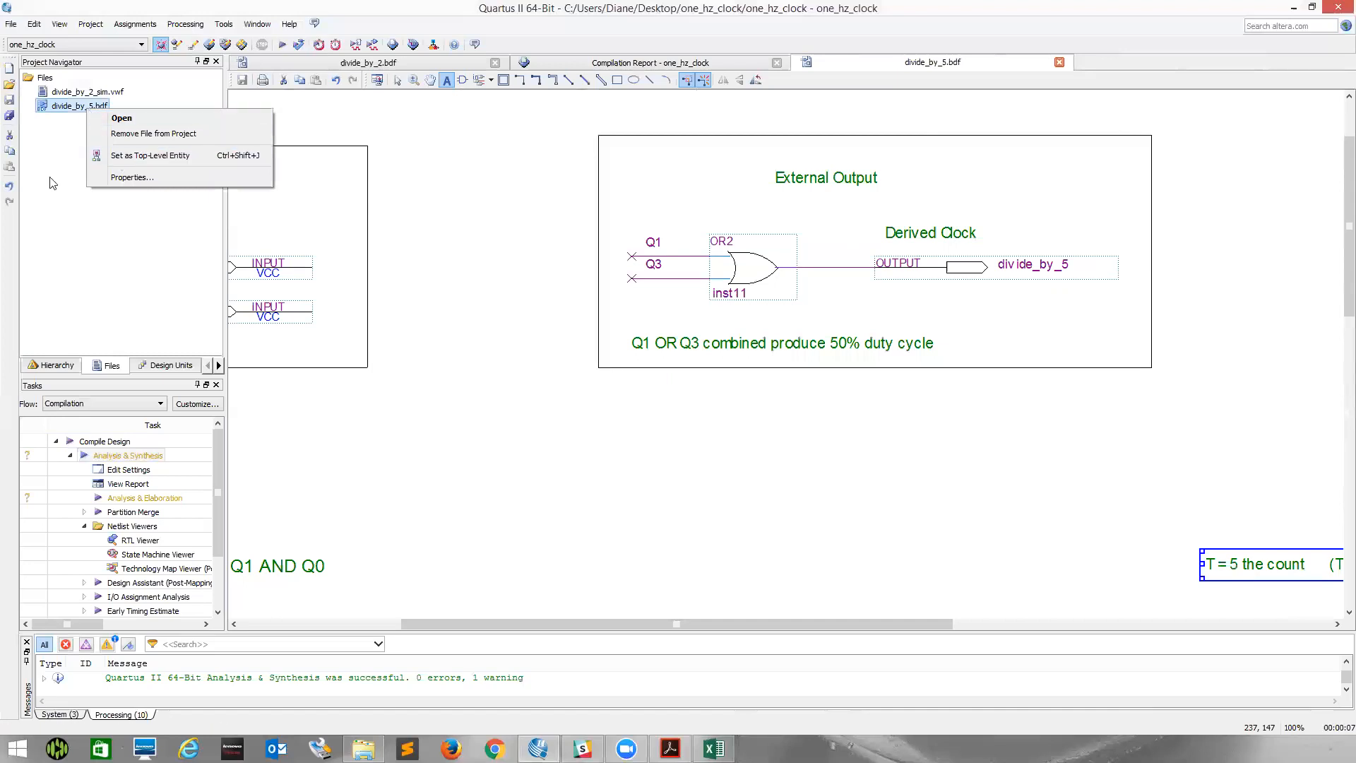
Set divide_by_5.bdf as the top-level entity and run Analysis & Synthesis on it.
click(121, 158)
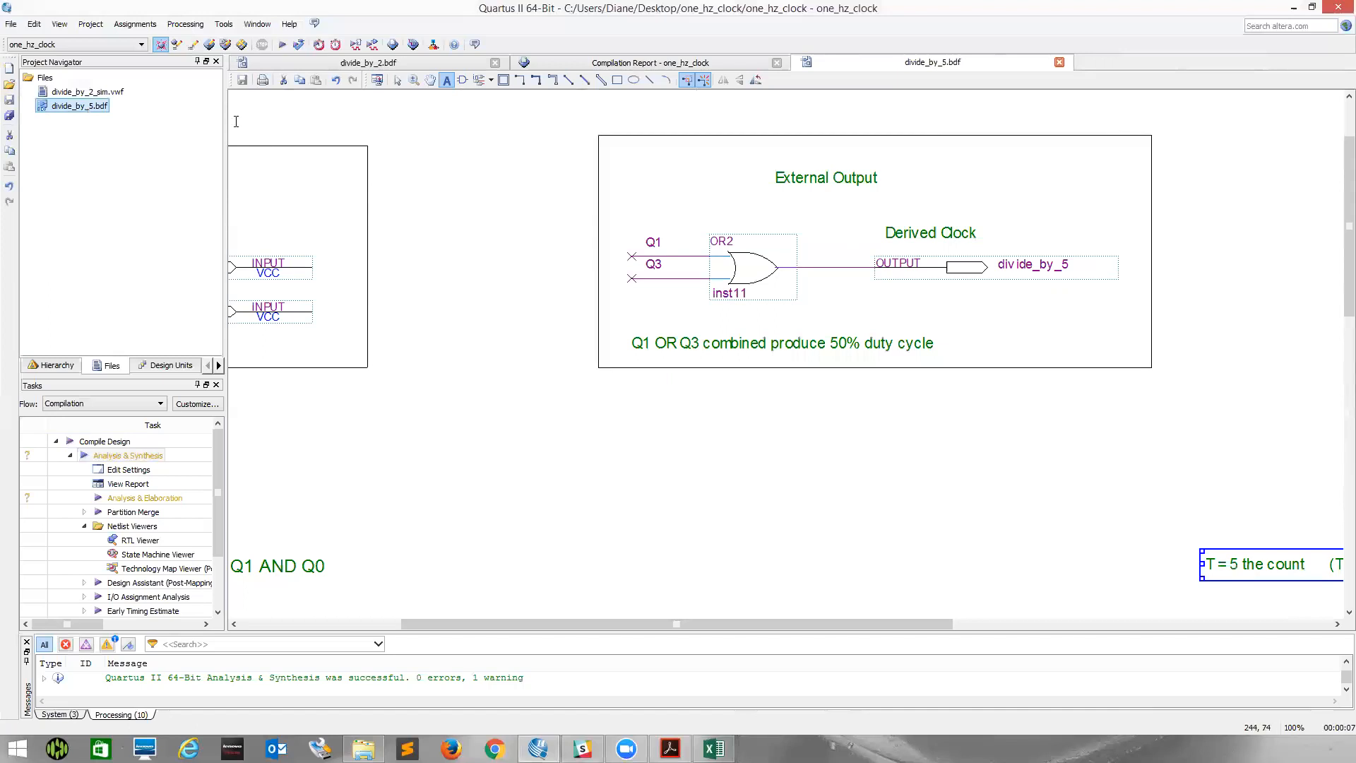
double_click(108, 457)
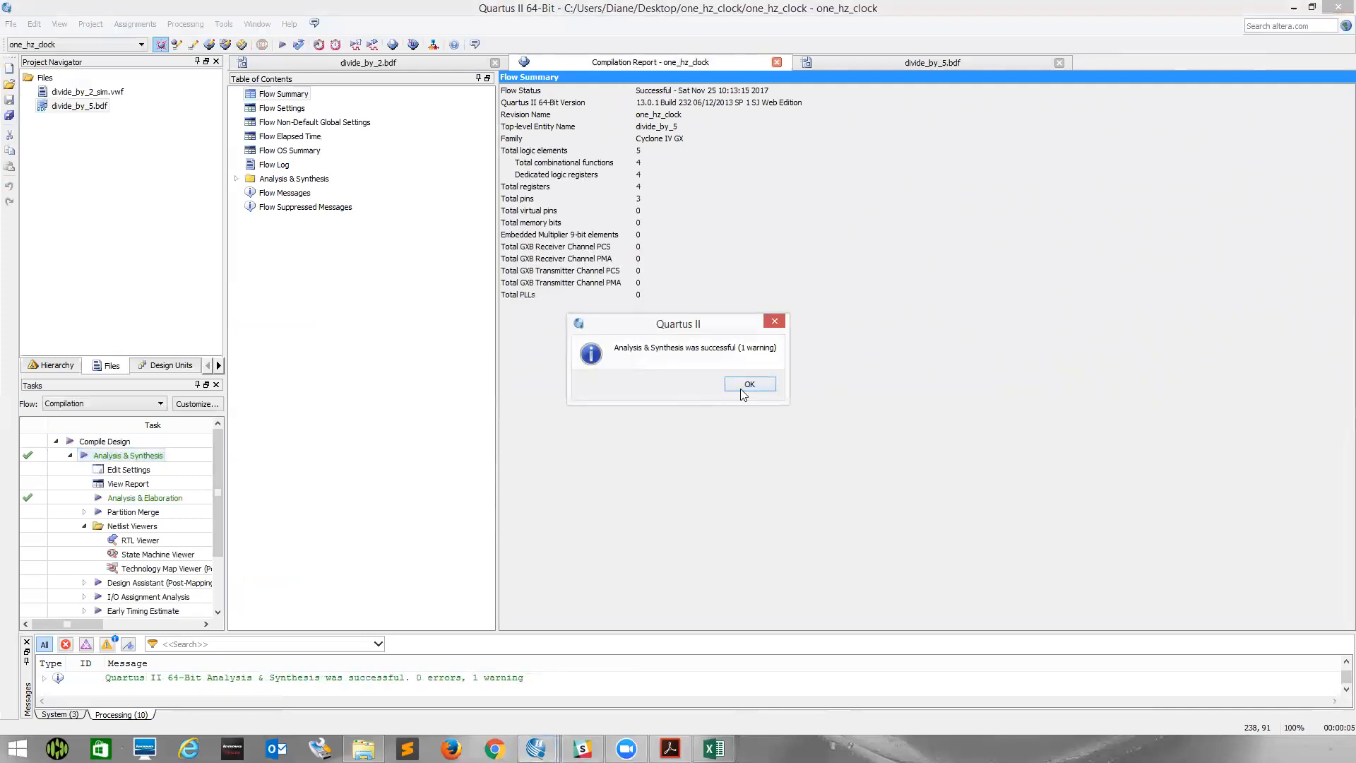
key(Return)
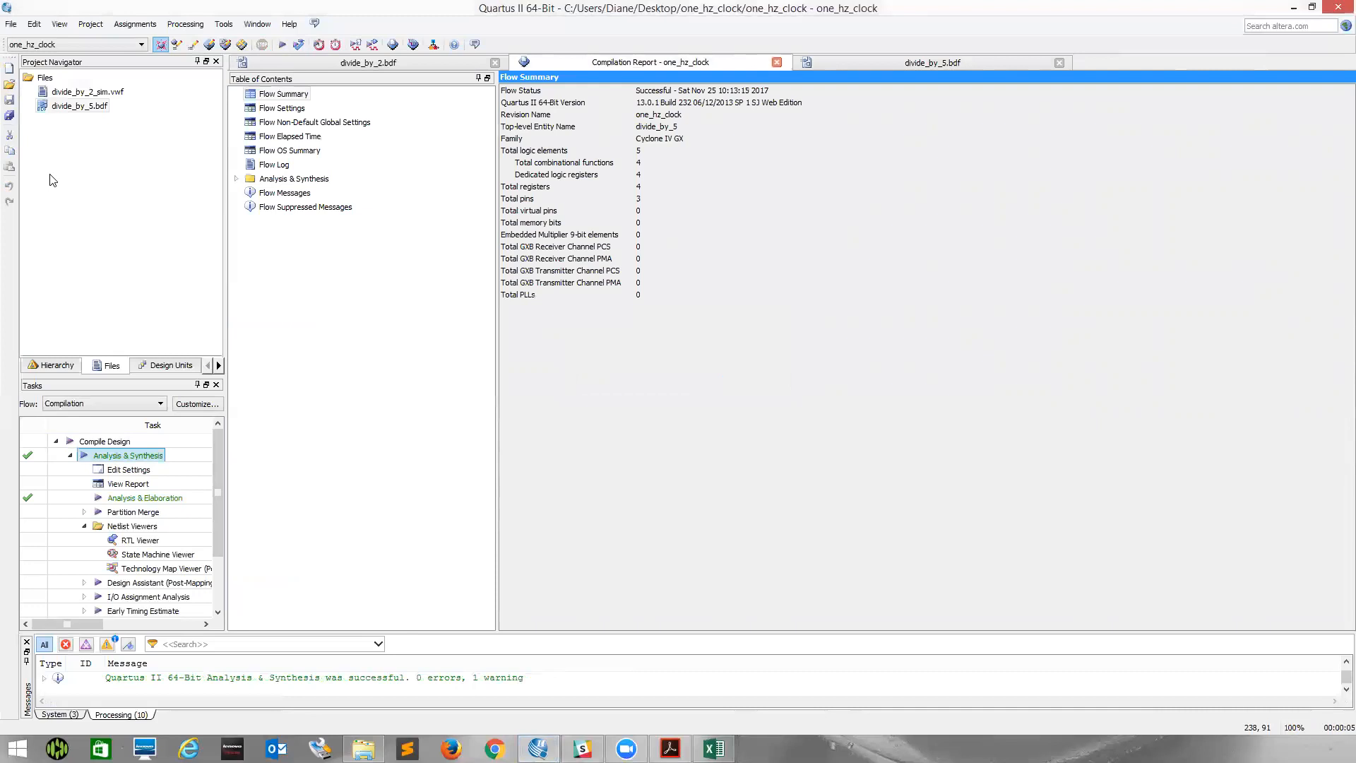
Create a new University Program VWF file for simulating the divide-by-5 counter.
click(11, 24)
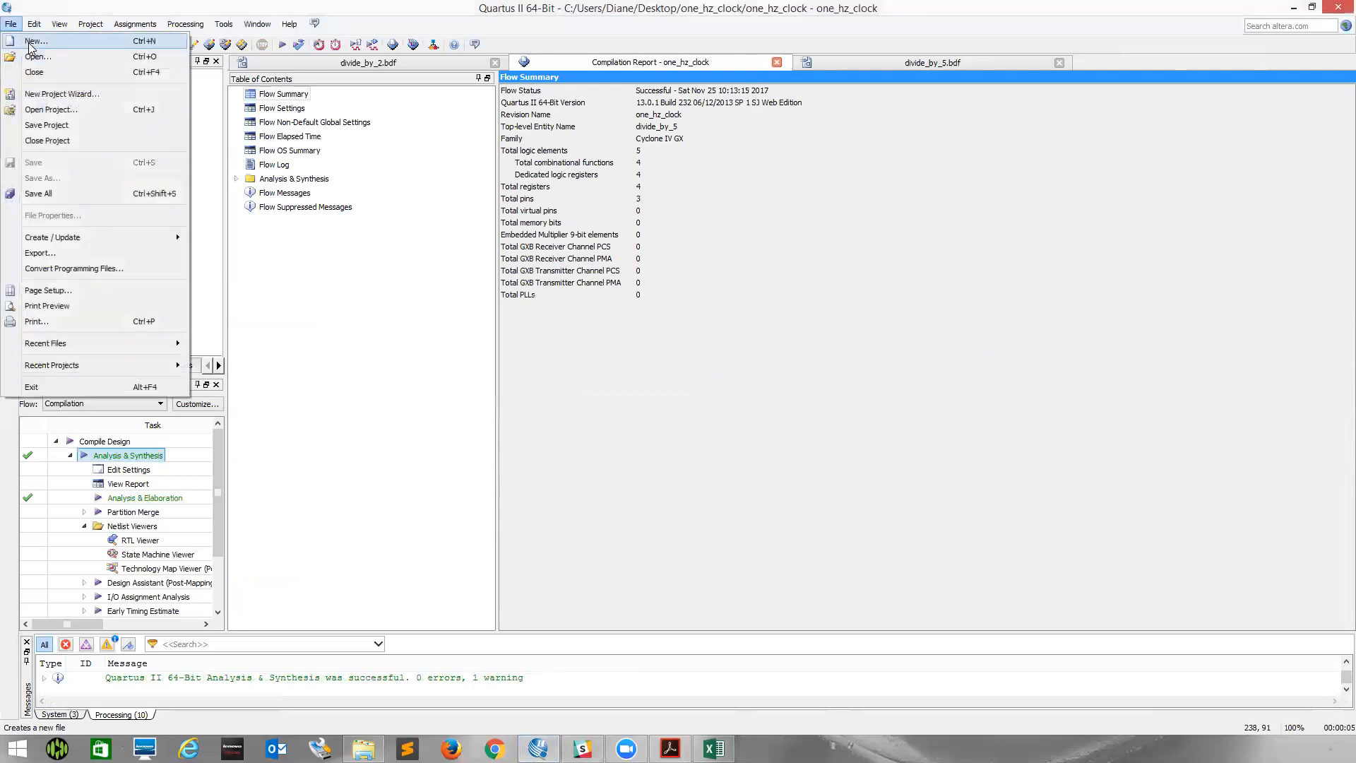
click(28, 35)
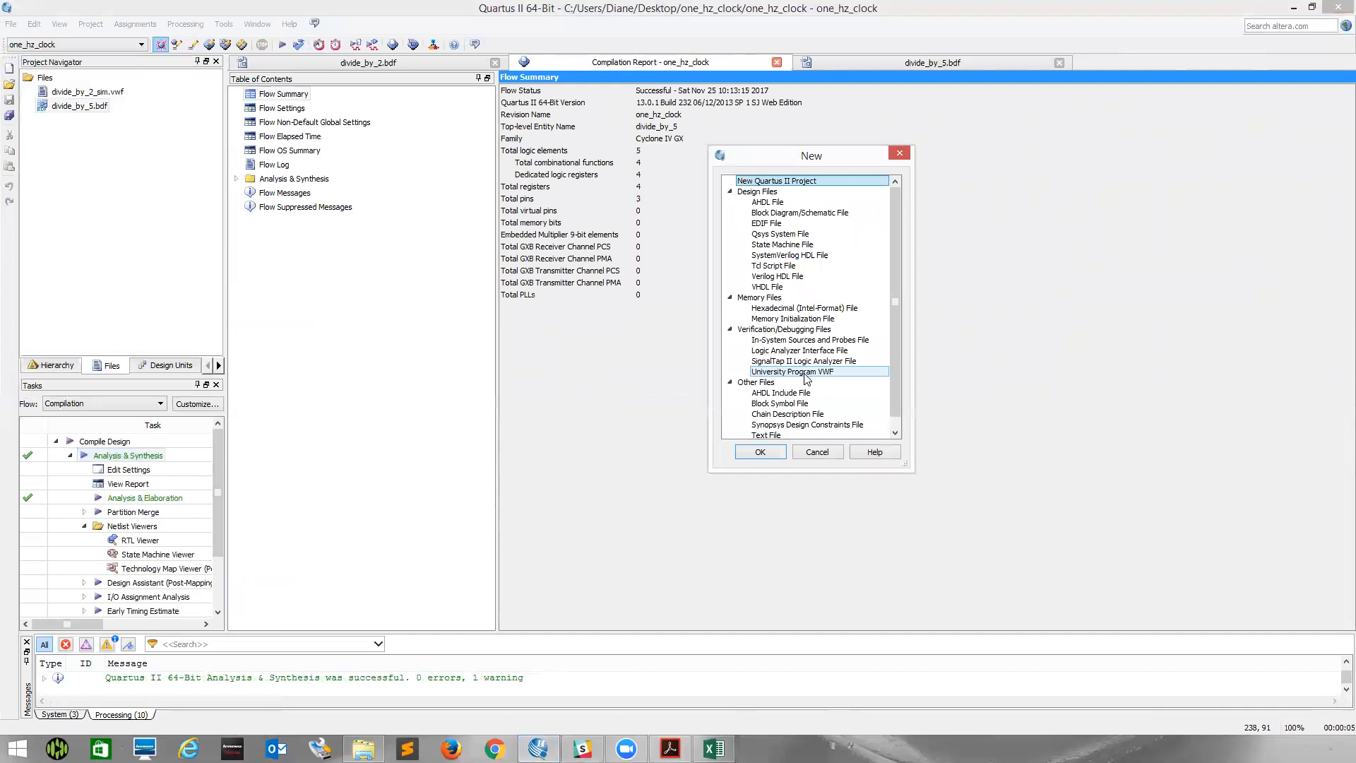
click(806, 372)
click(779, 450)
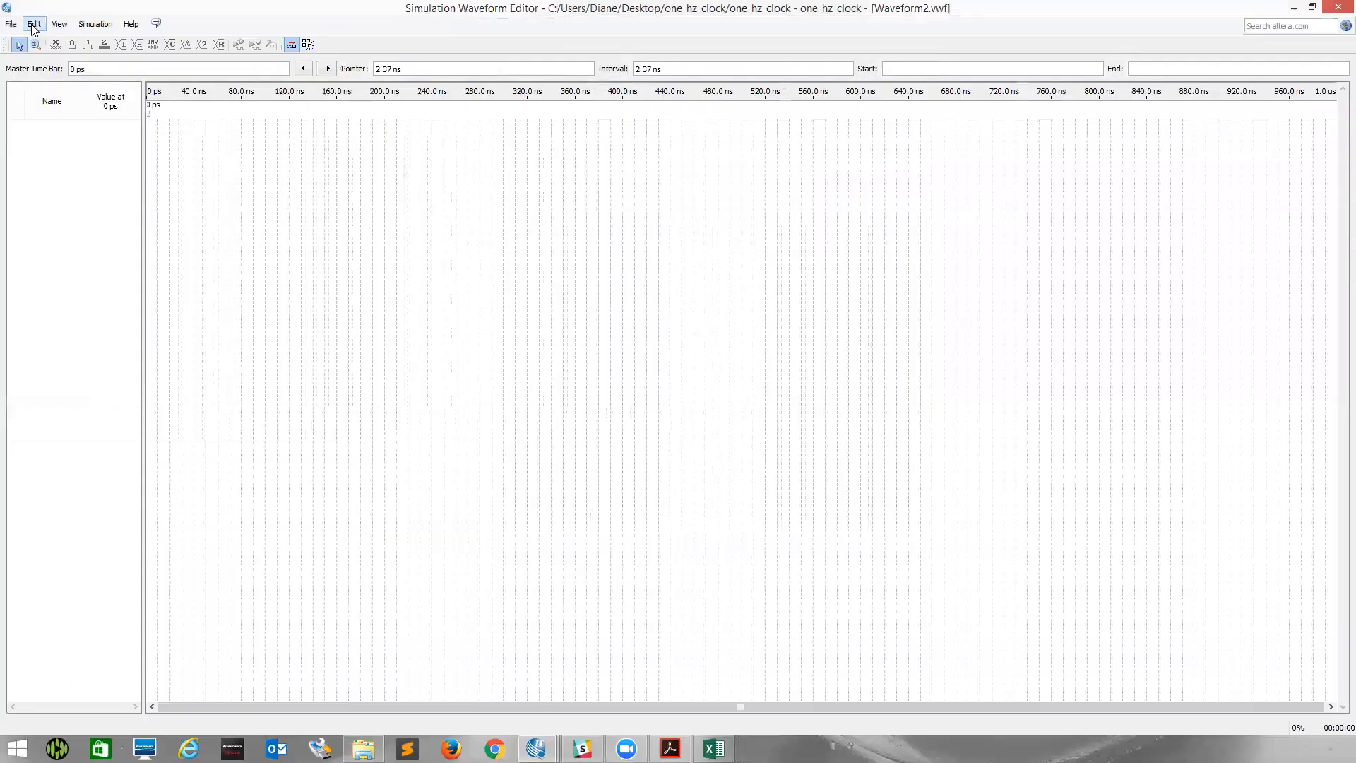
Set the end time of the simulation waveform to 120 ns.
click(34, 24)
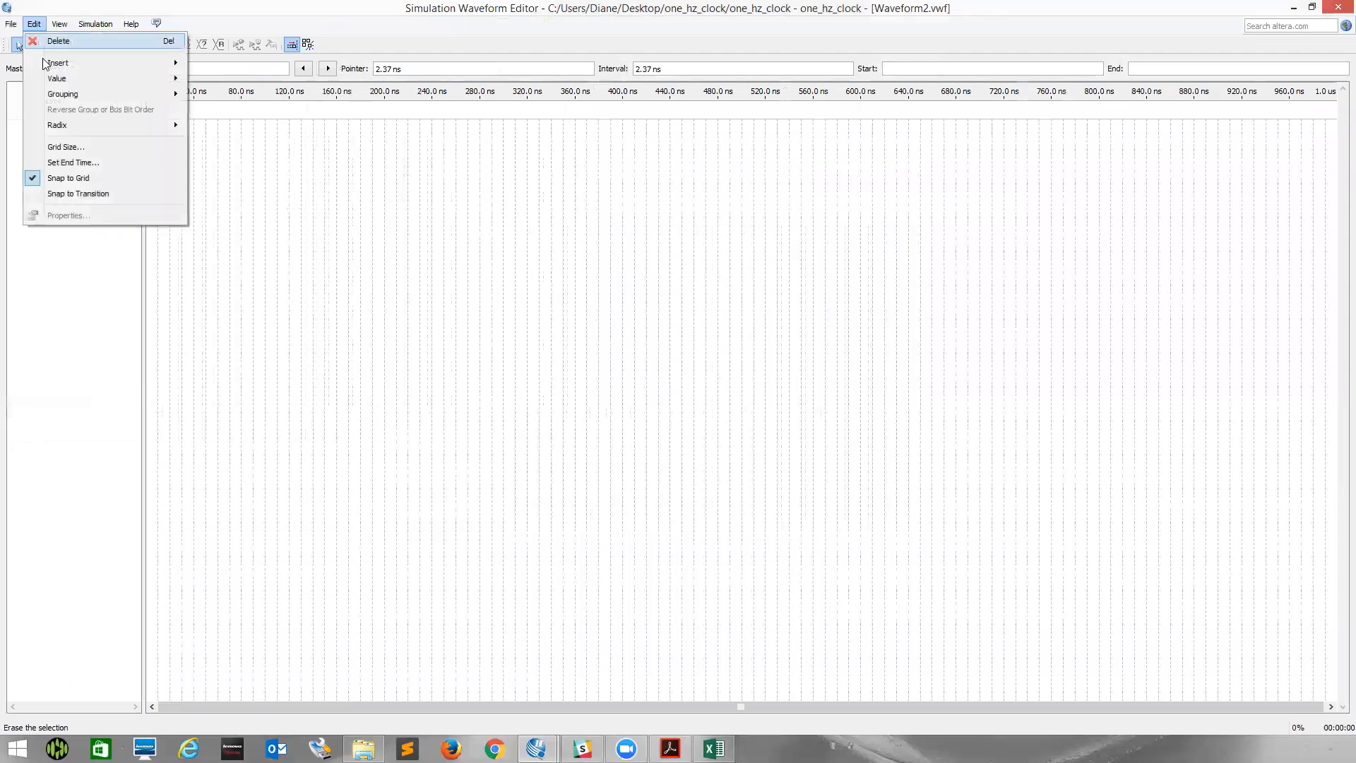
click(77, 162)
key(BackSpace)
key(Tab)
key(Up)
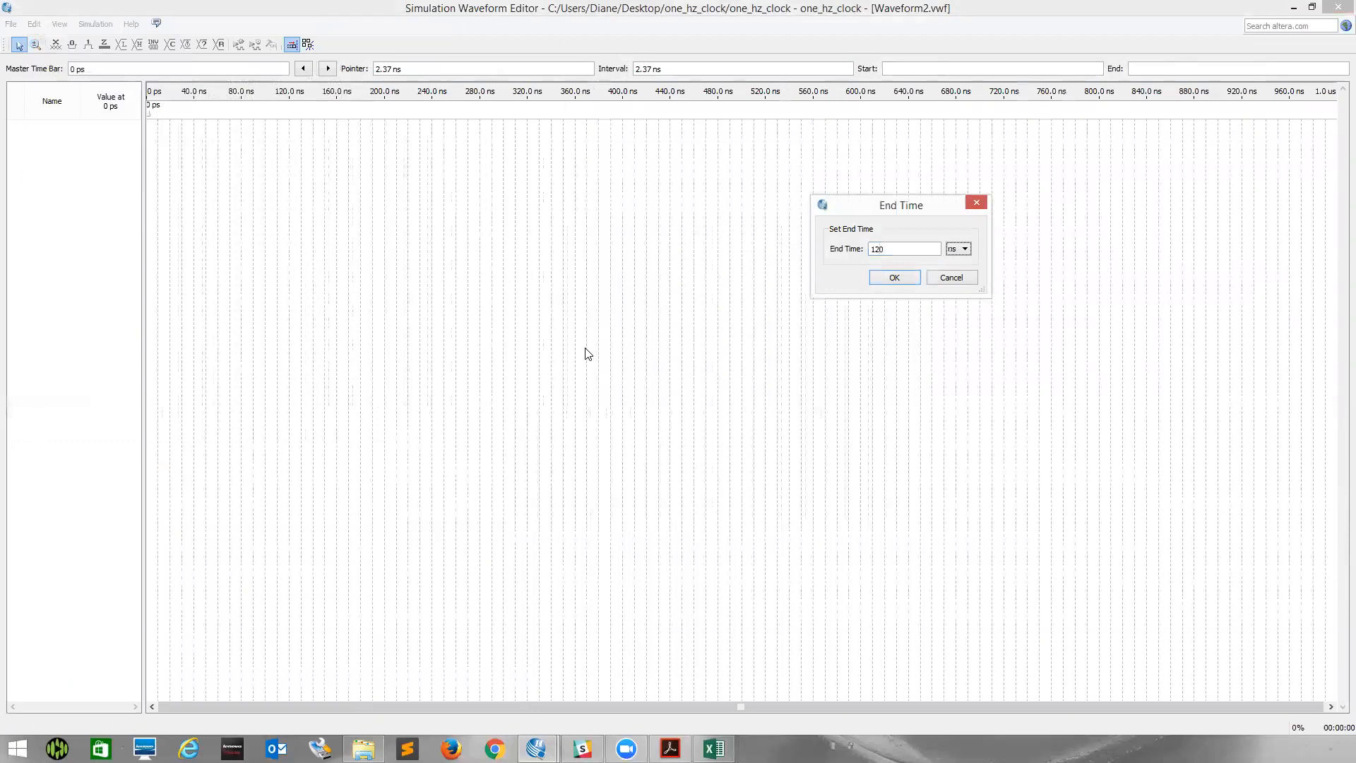
key(Return)
Find all pins with the Node Finder and insert the clock, divide_by_5 and reset nodes into the waveform.
right_click(71, 233)
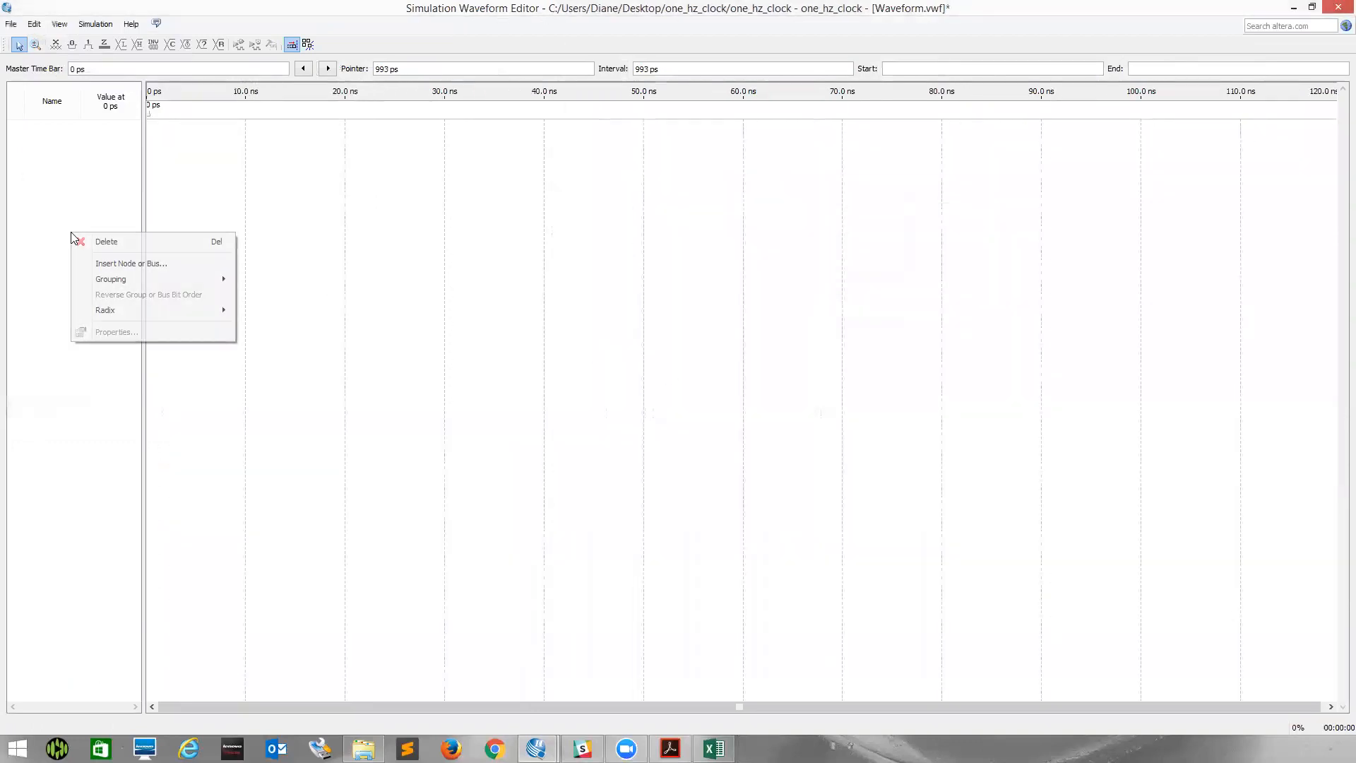
mouse_move(93, 283)
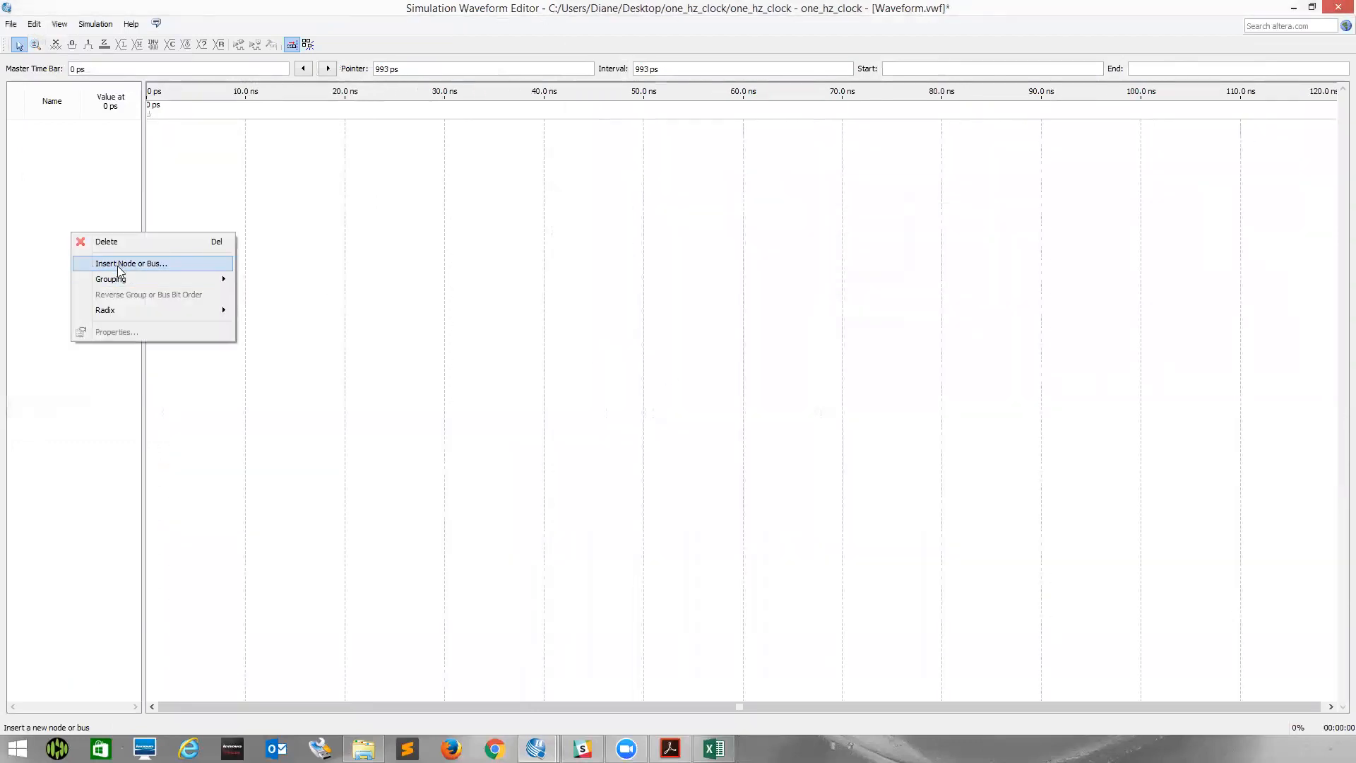
click(116, 264)
click(908, 334)
click(532, 283)
click(429, 370)
click(590, 264)
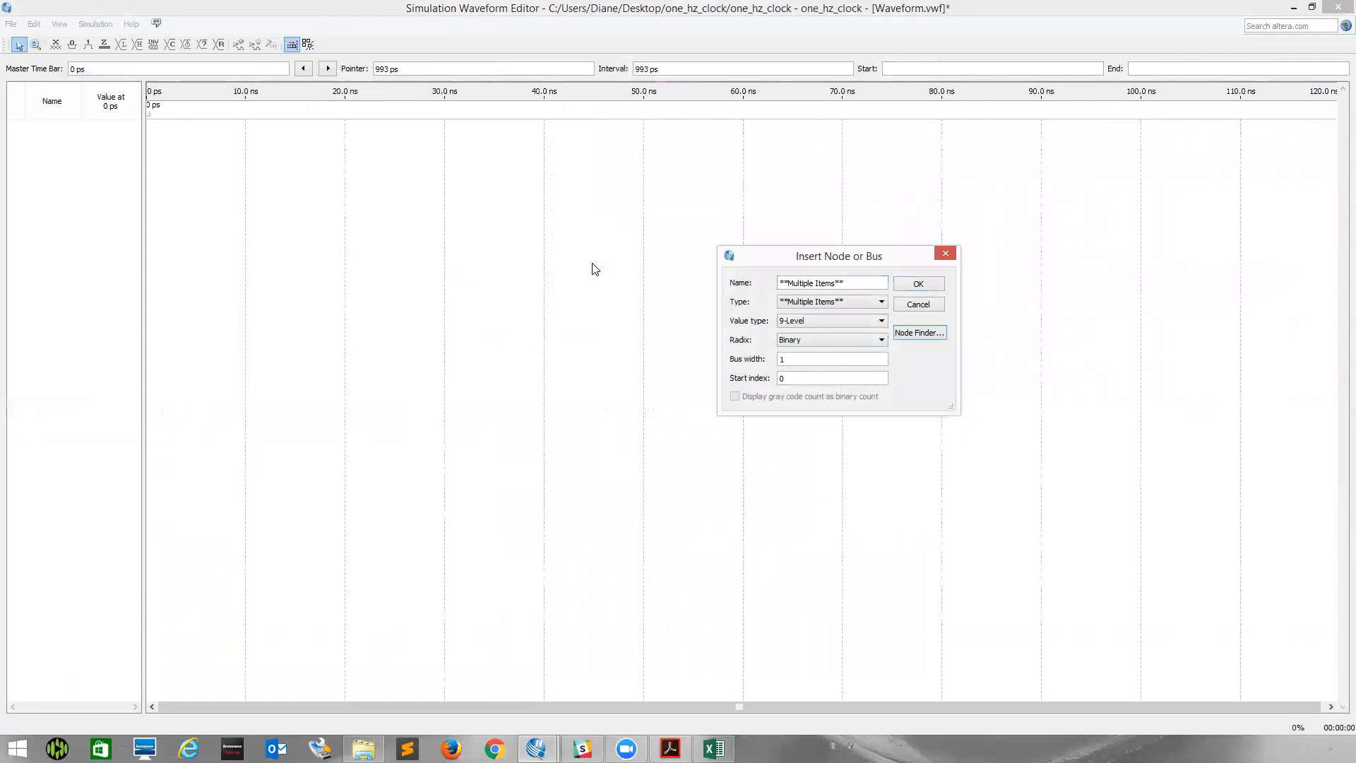
click(914, 285)
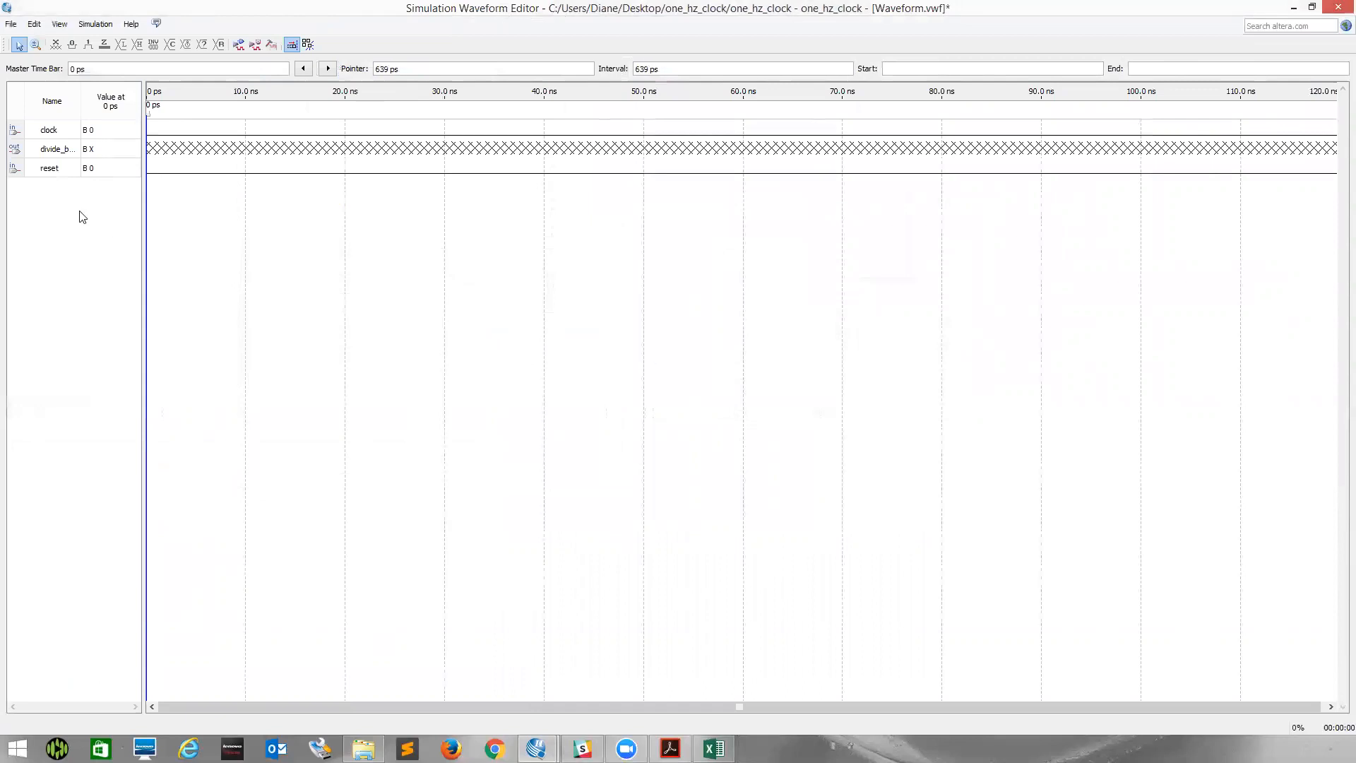
Move the reset node above clock and force it high for the whole simulation.
drag(15, 170, 17, 130)
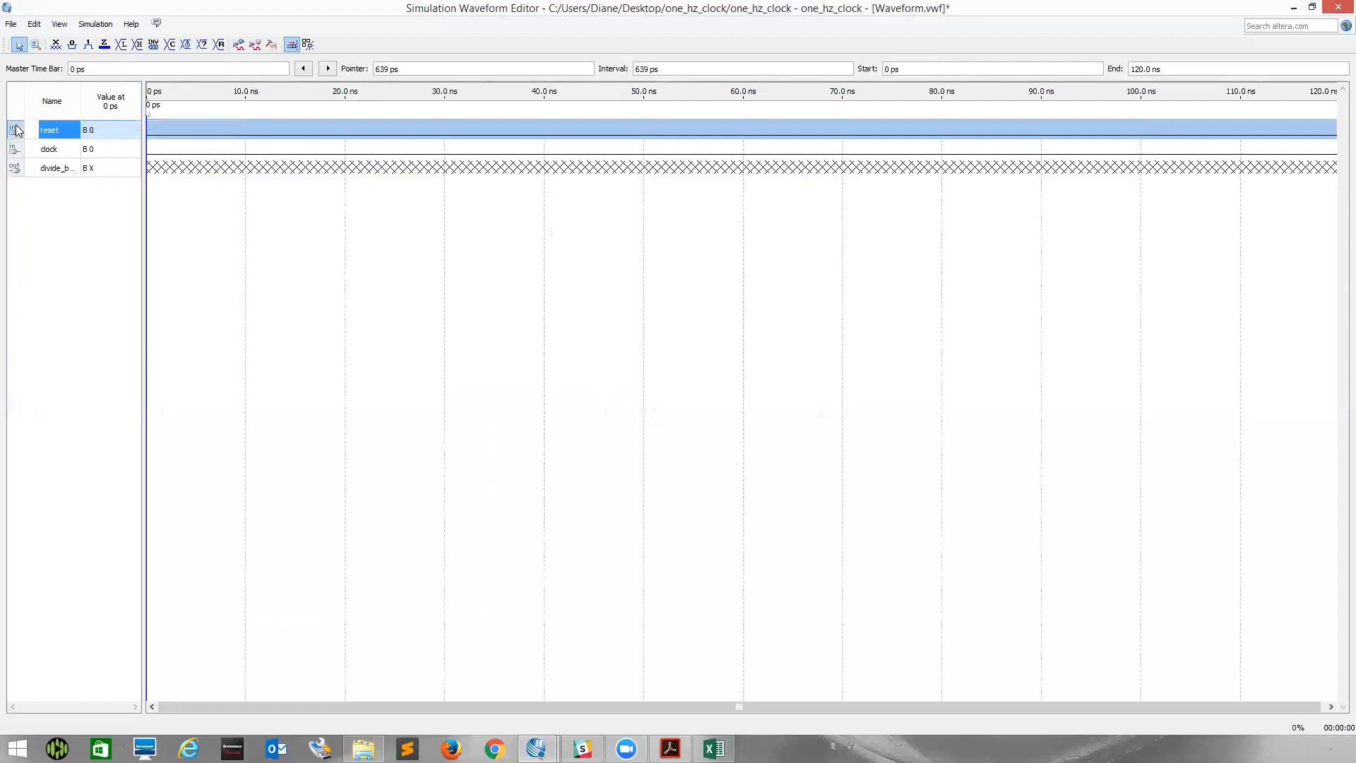
click(89, 45)
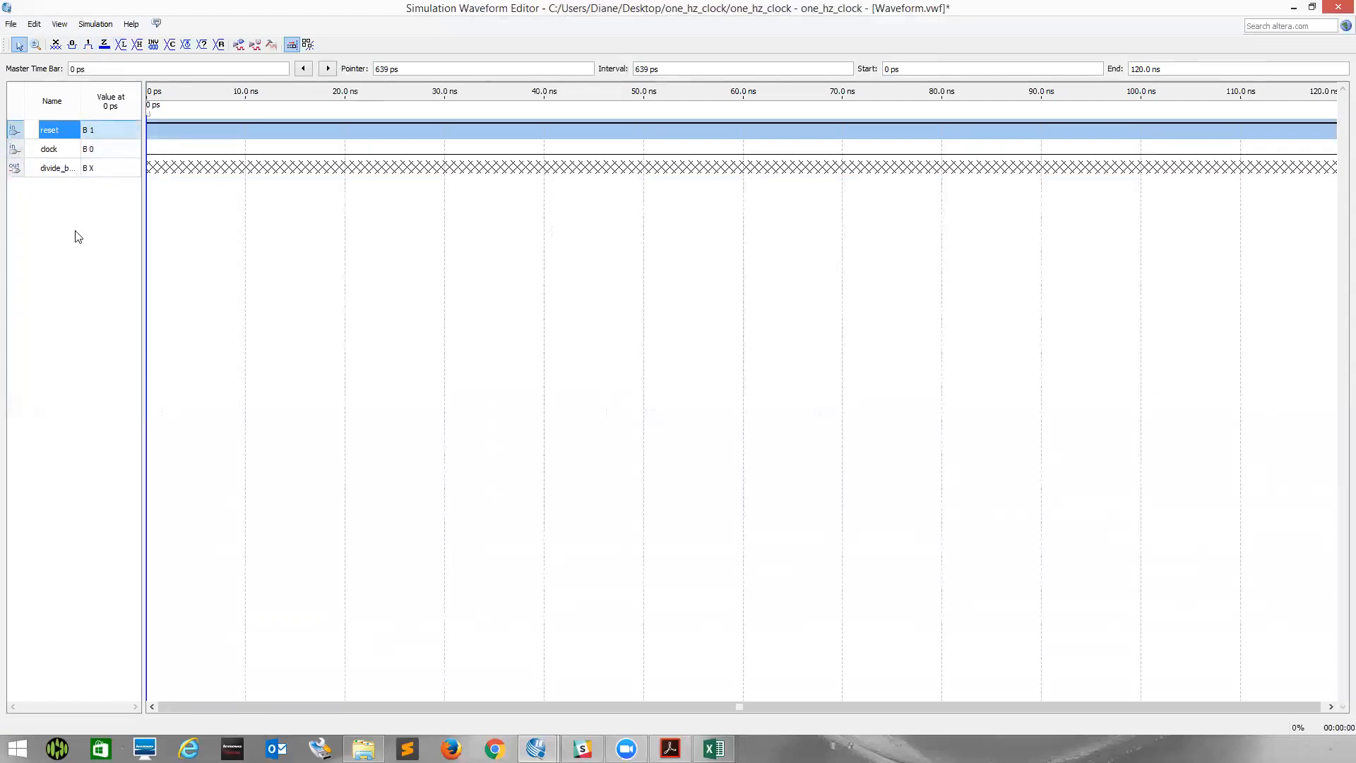
Give the clock node a clock waveform with a 5 ns period and a 50% duty cycle.
click(51, 150)
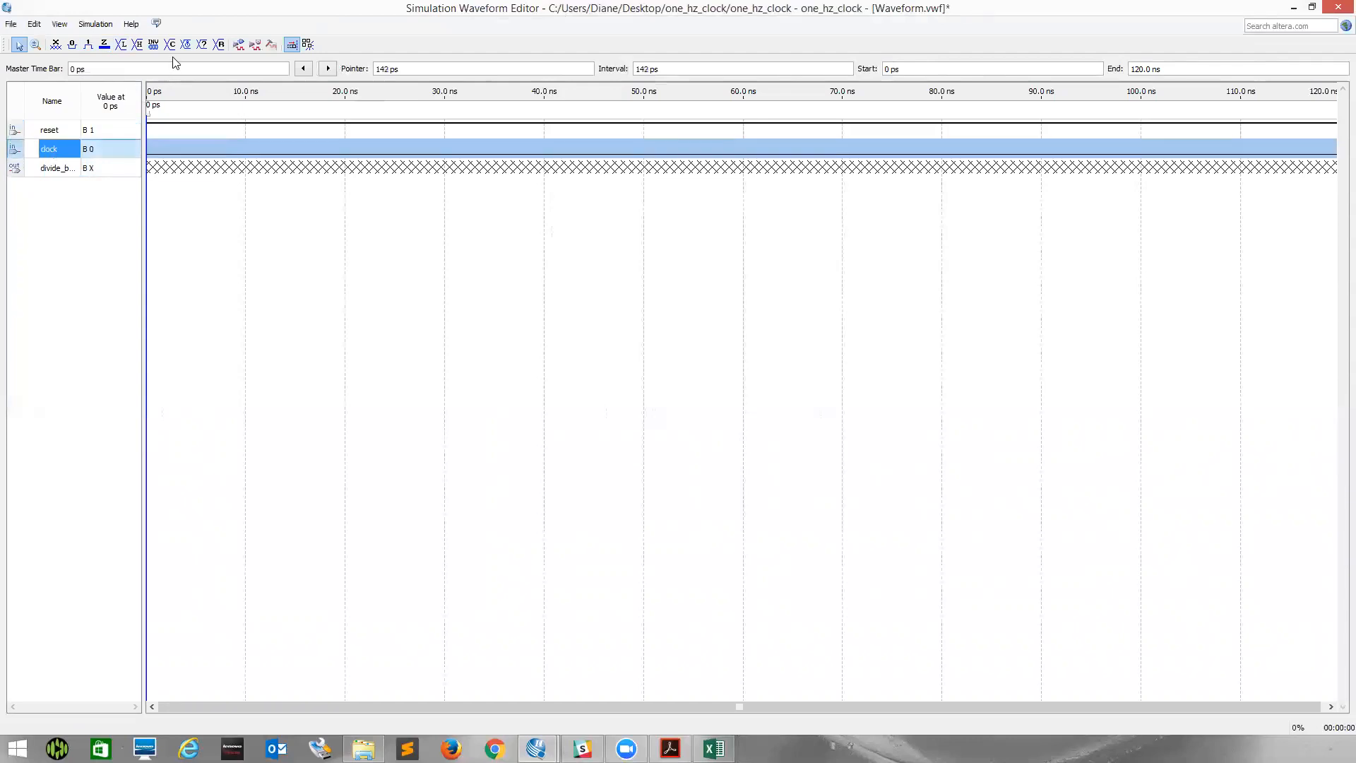
click(185, 44)
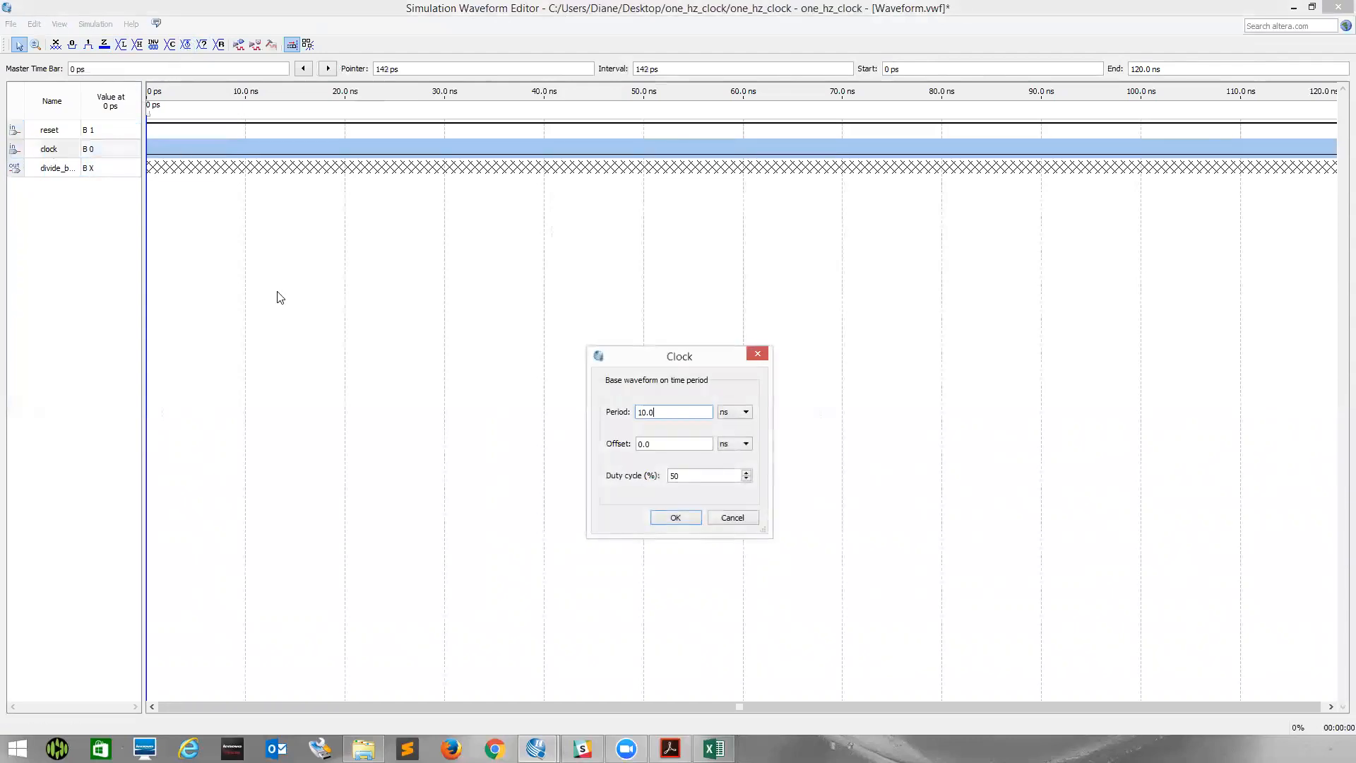
key(Tab)
click(668, 519)
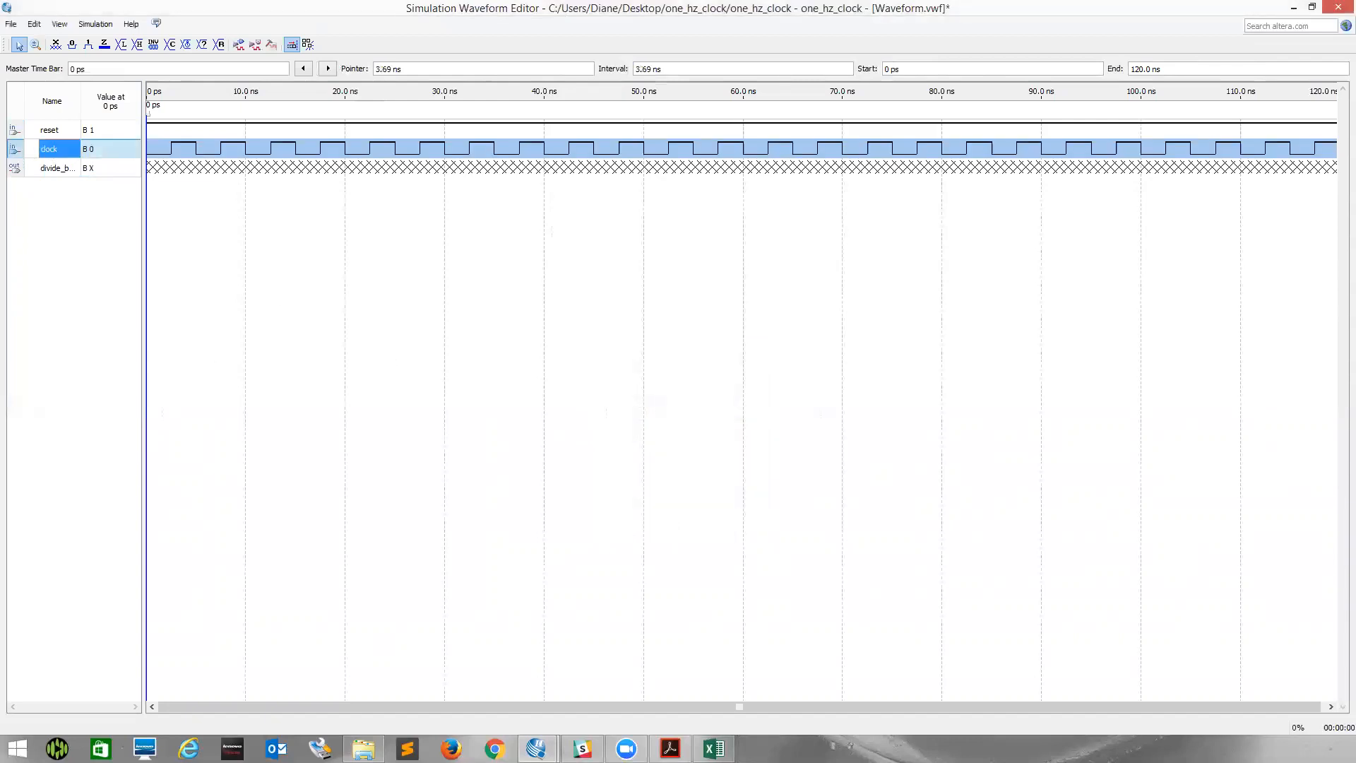
Save the waveform as divide_by_5_sim in the one_hz_clock folder, adding it to the project, and start the functional simulation.
key(ctrl+s)
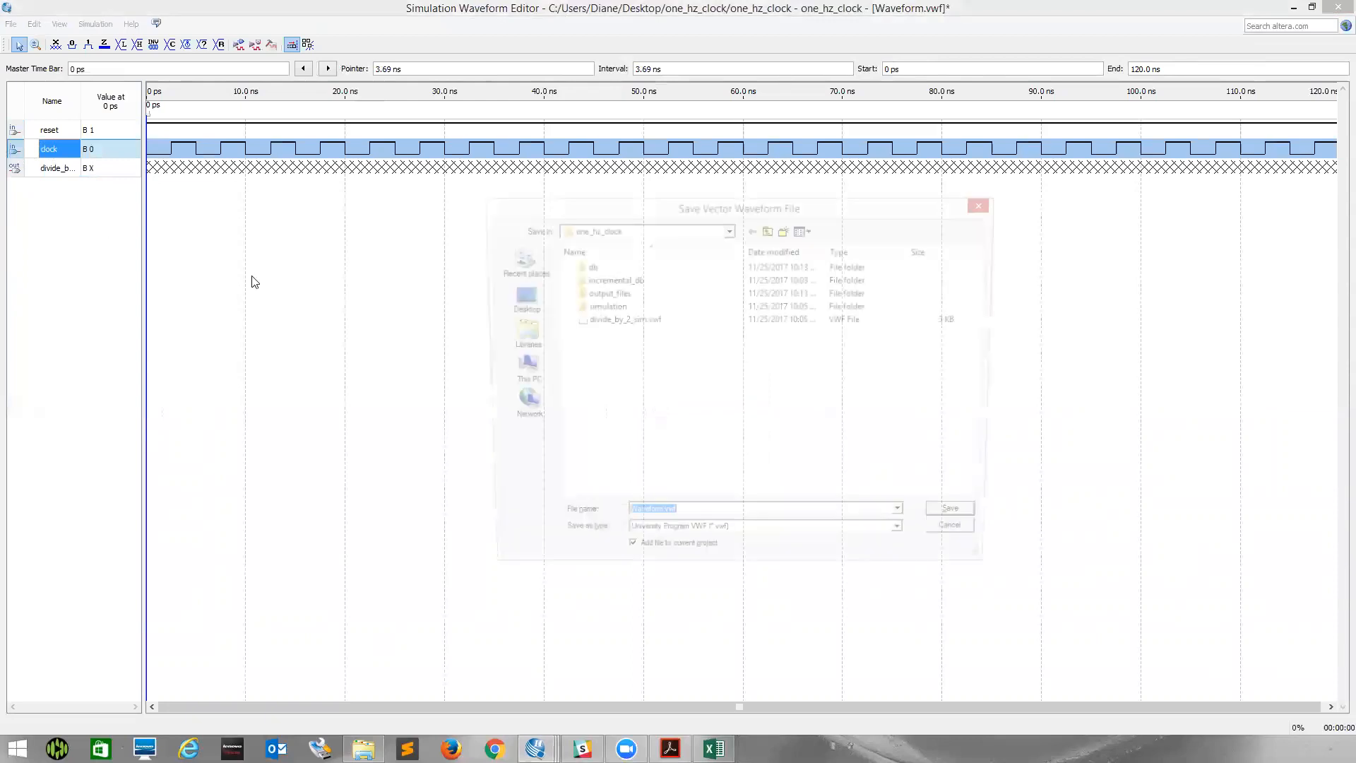
text(divid)
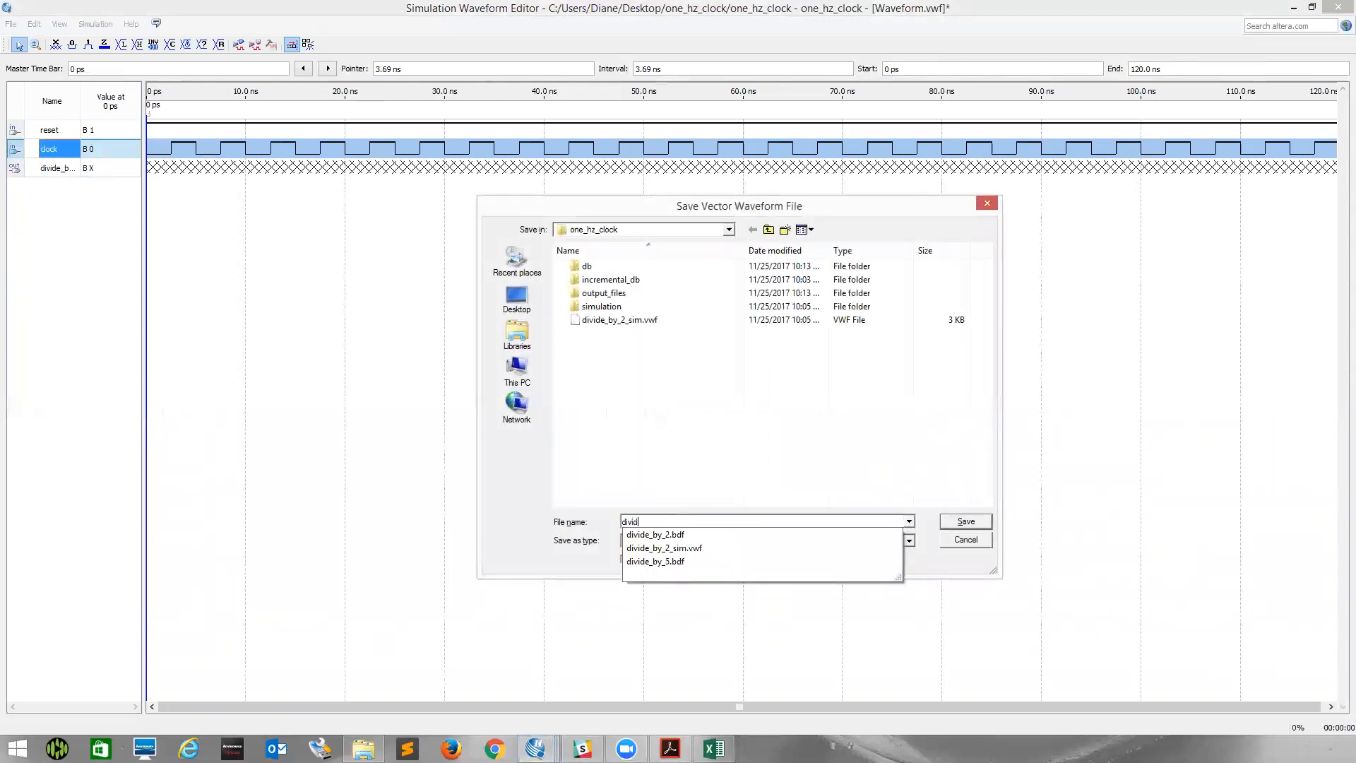
text(e_by_5_sim)
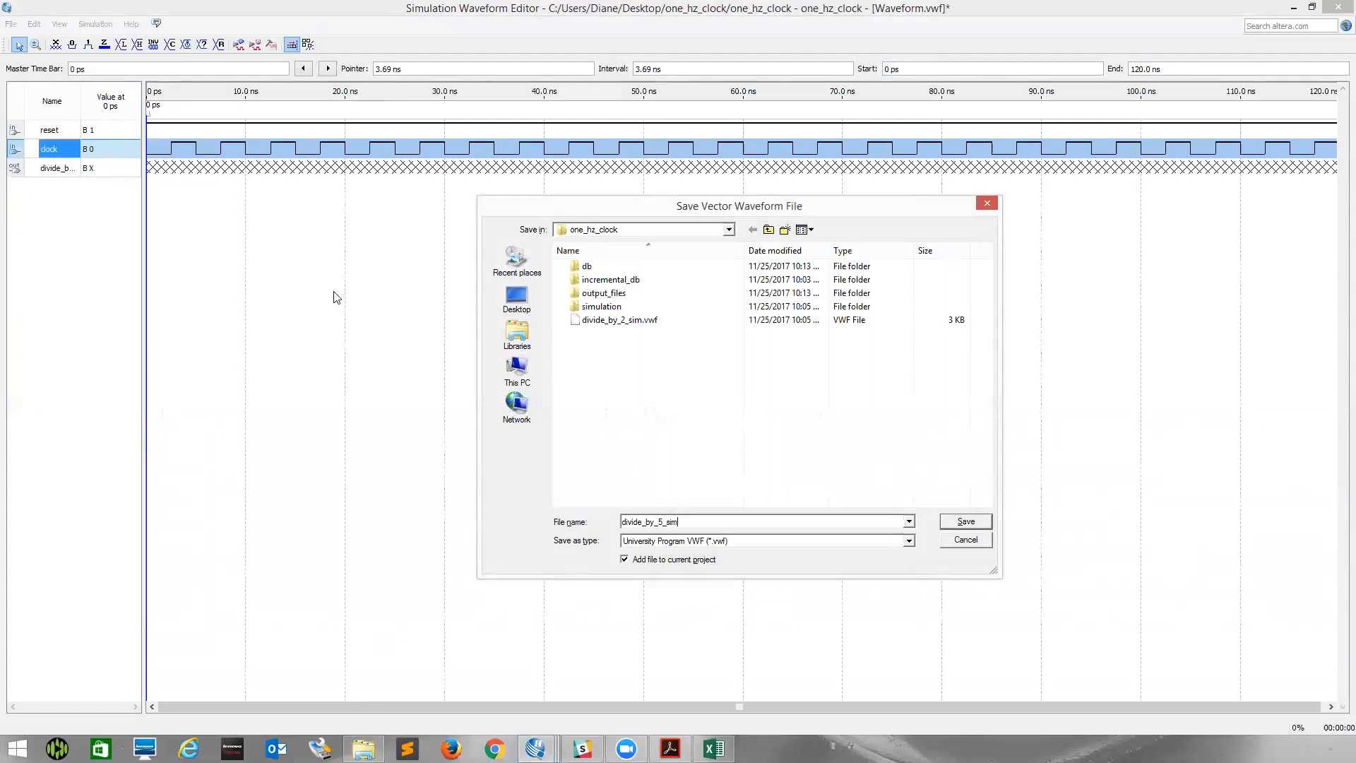
key(Return)
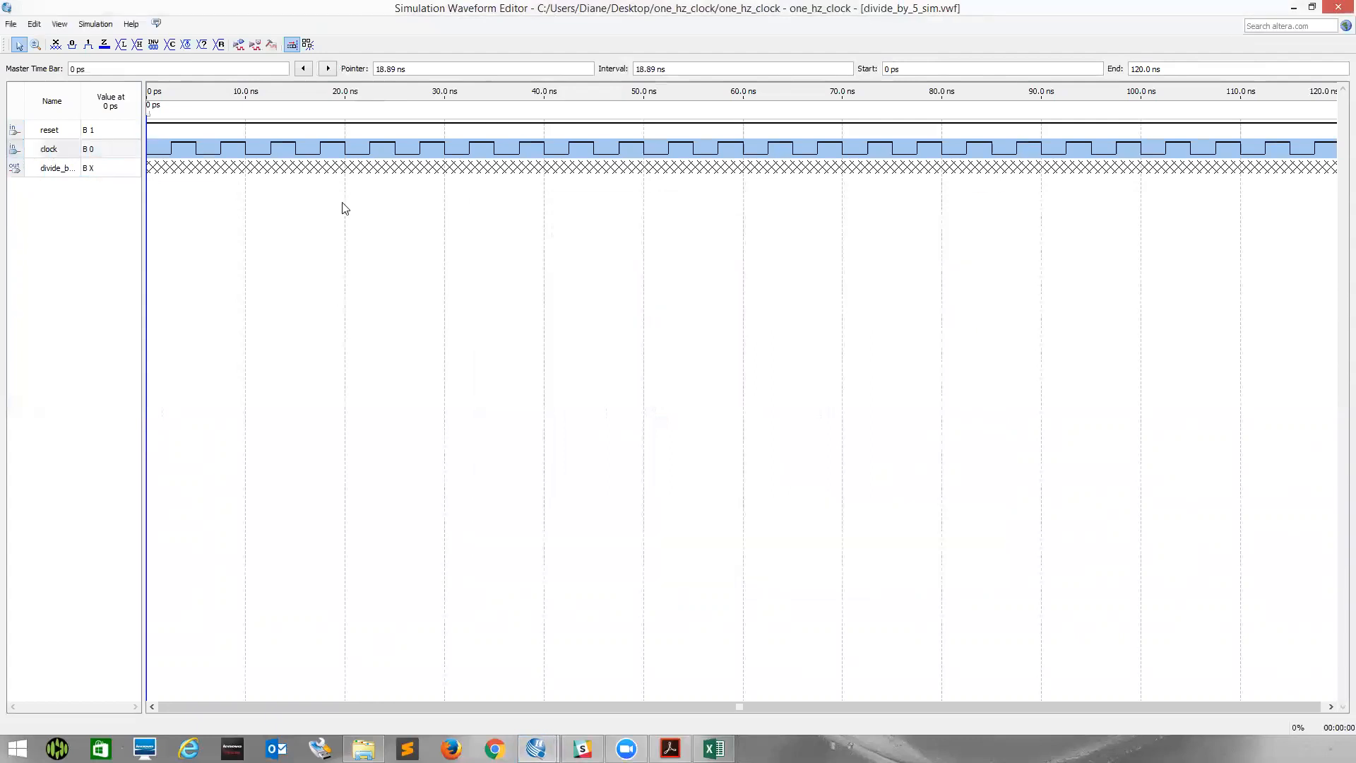
click(239, 45)
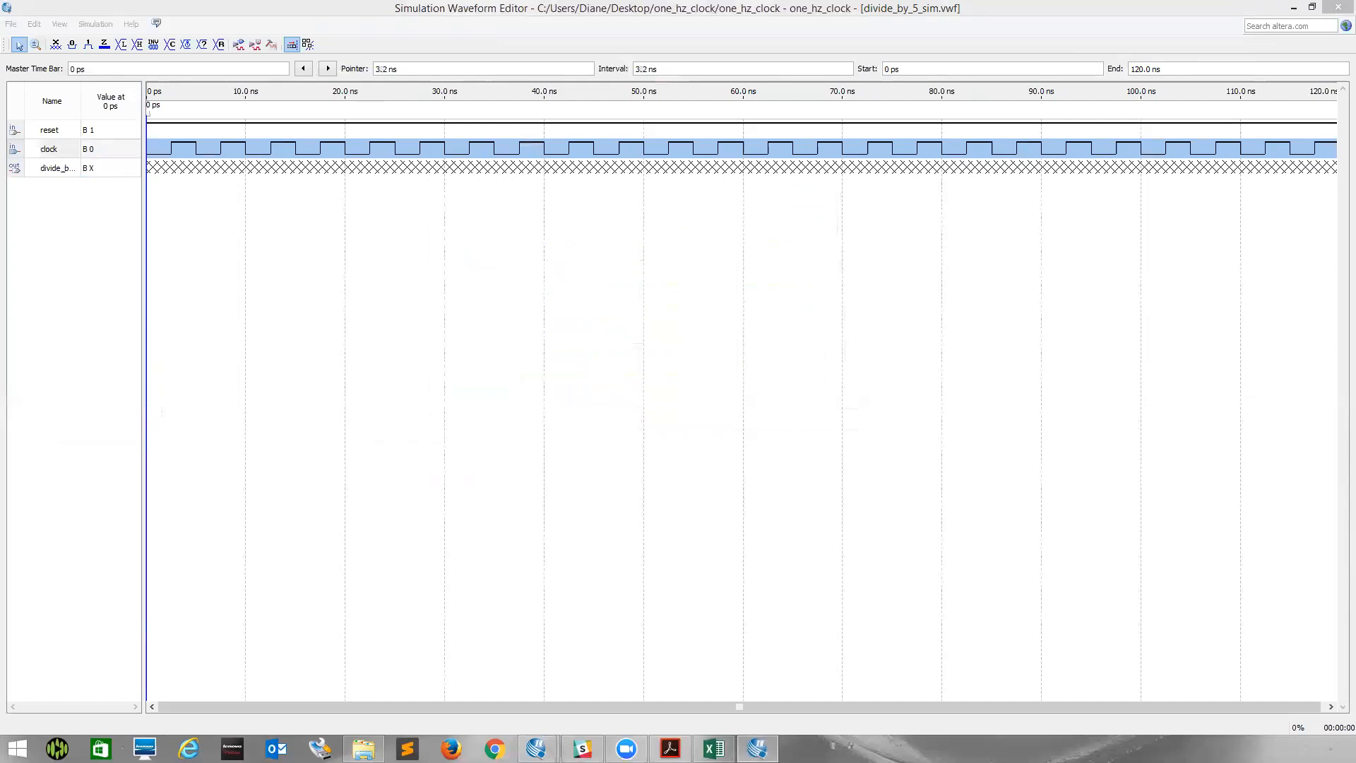
Step the time bar through the clock edges and divide_by_5 transitions in the simulation result, and close the result.
click(969, 104)
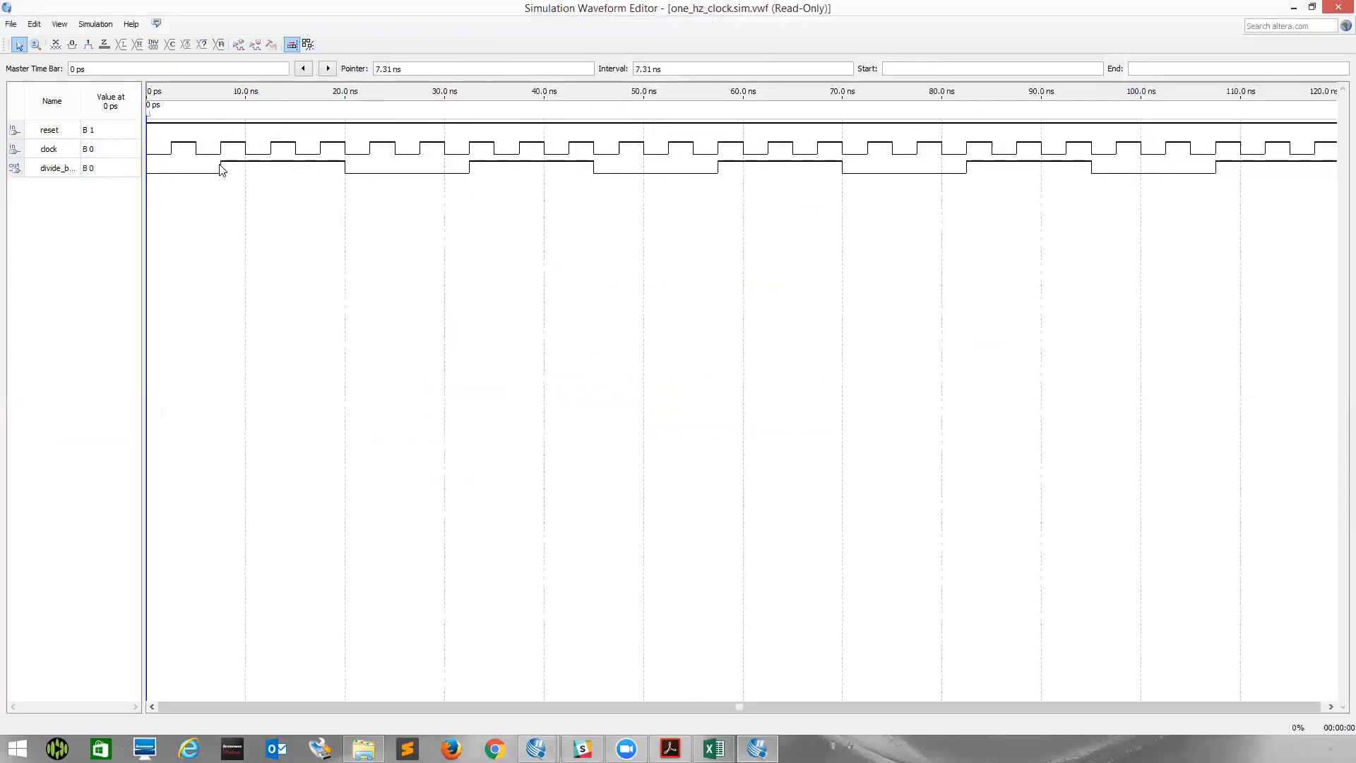
click(328, 71)
click(328, 71)
click(328, 71)
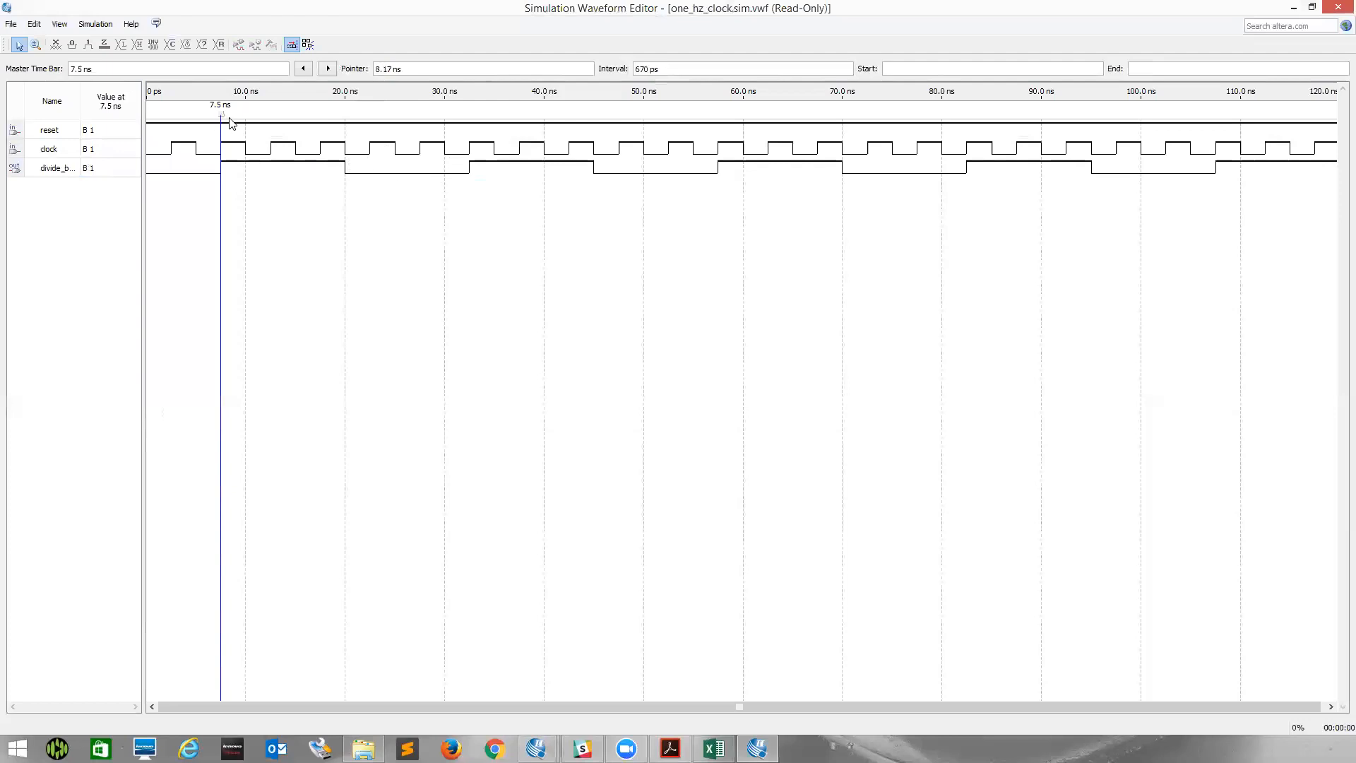
click(59, 173)
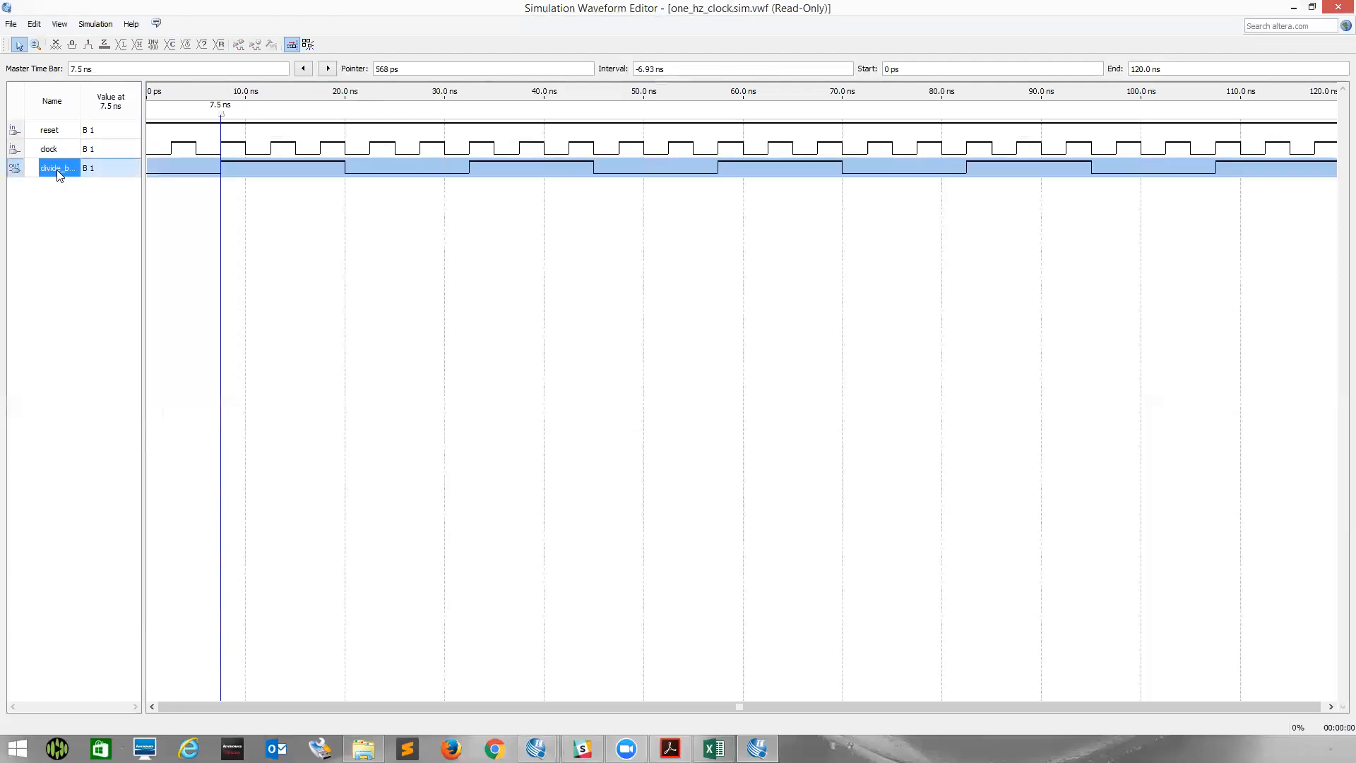
click(328, 68)
click(328, 68)
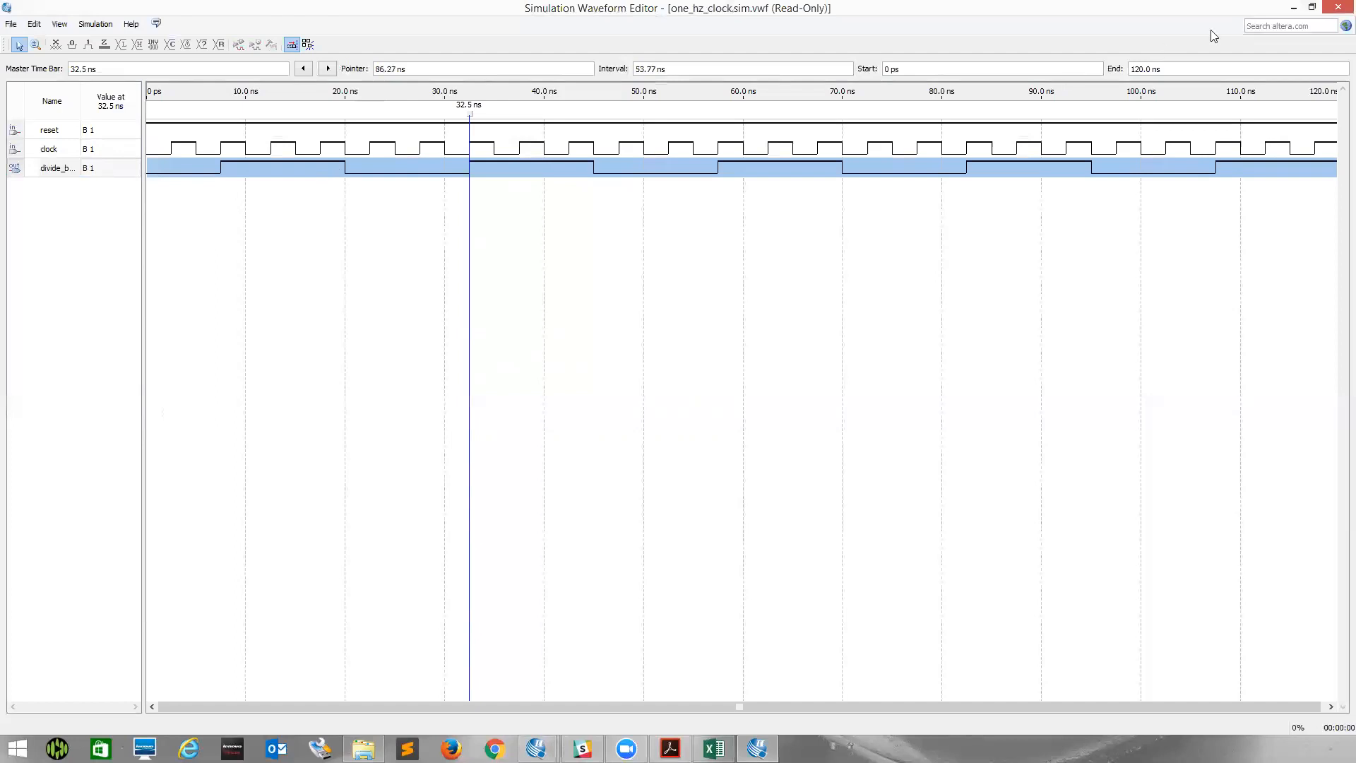
click(1330, 7)
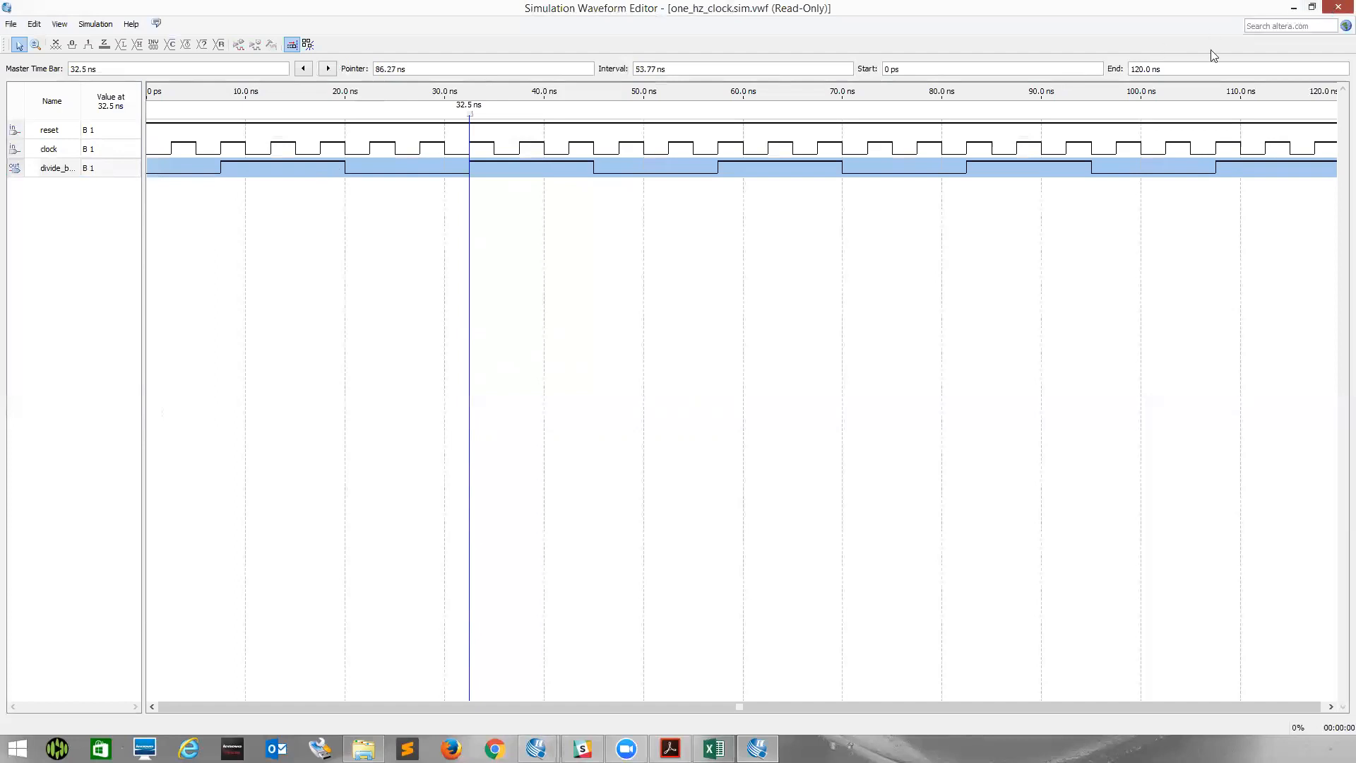
Force the reset node low from 0 to 10 ns and rerun the functional simulation on the saved waveform.
click(154, 130)
drag(154, 130, 244, 134)
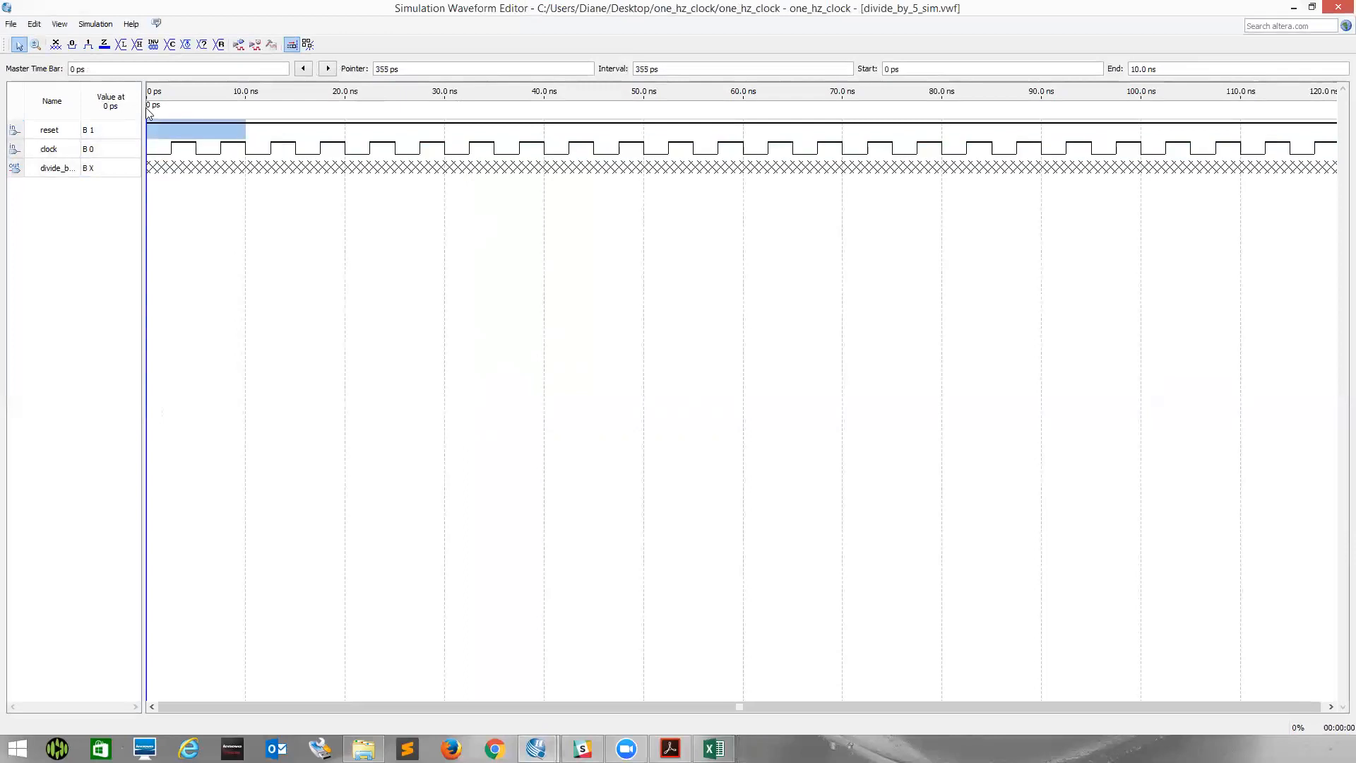
click(72, 45)
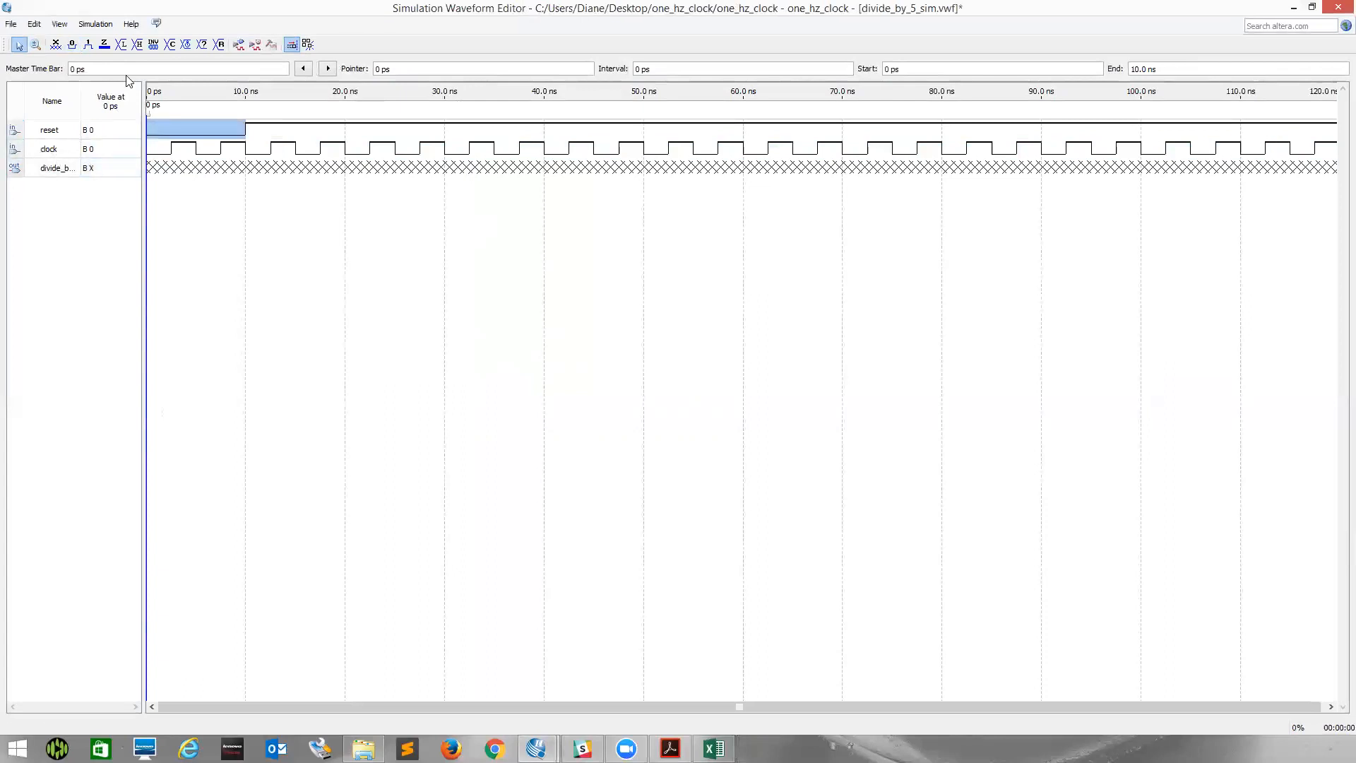
click(240, 46)
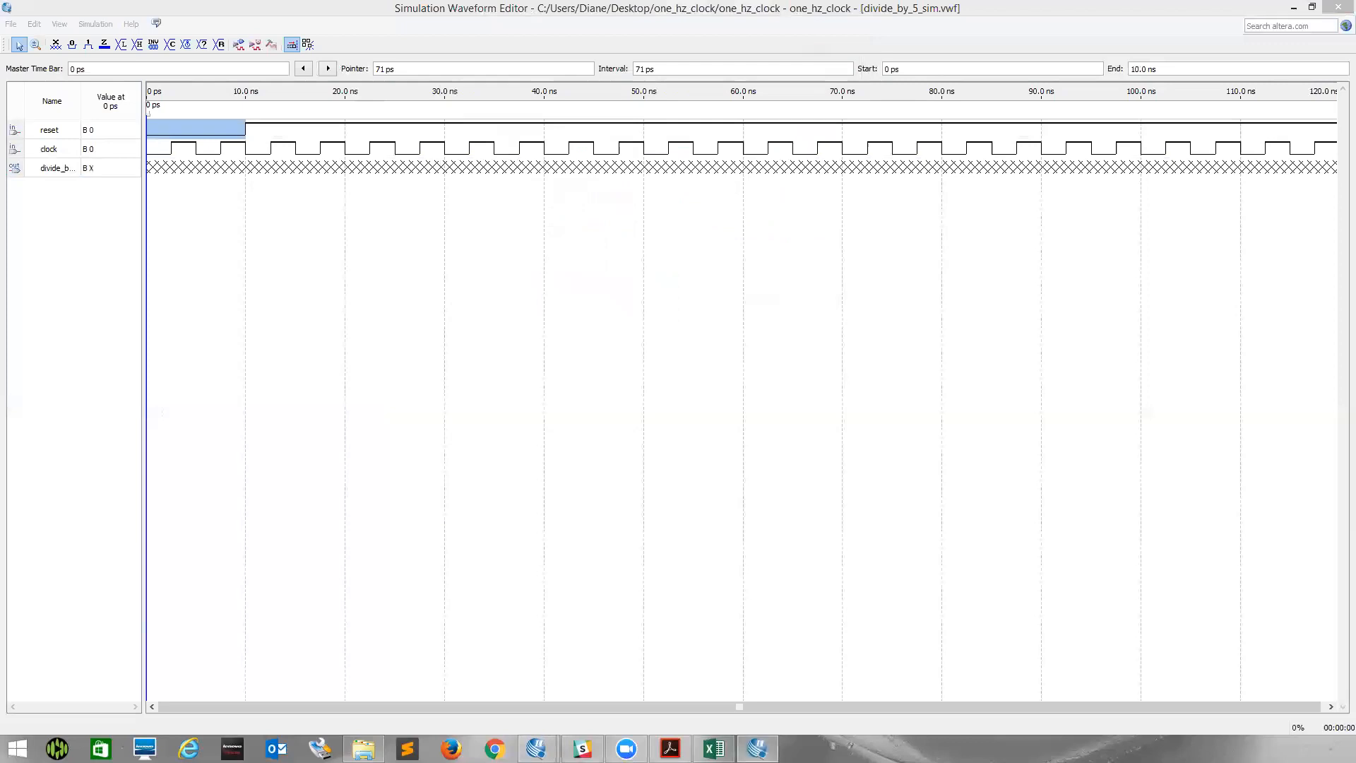
click(1026, 146)
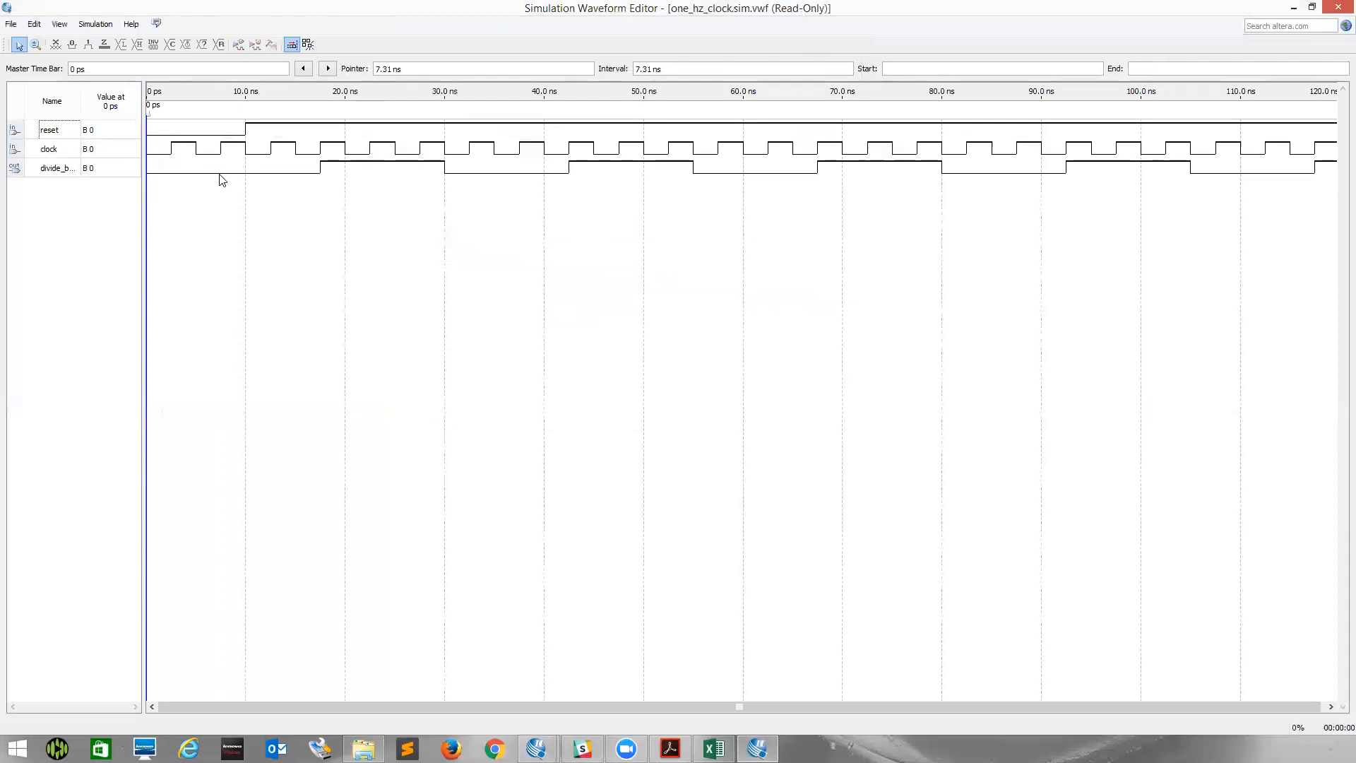
Move the time bar to the first divide_by_5 transition in the new simulation result and close both waveform windows.
click(56, 169)
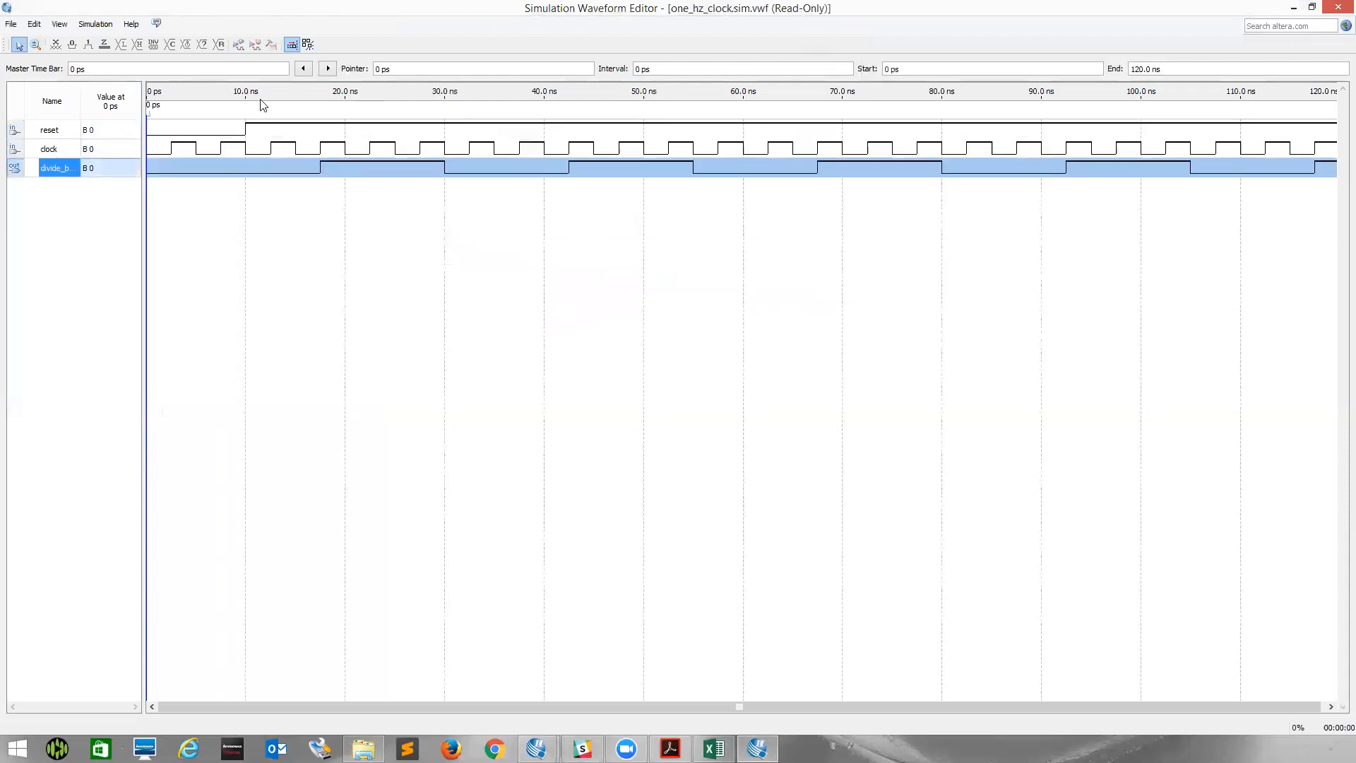
click(327, 69)
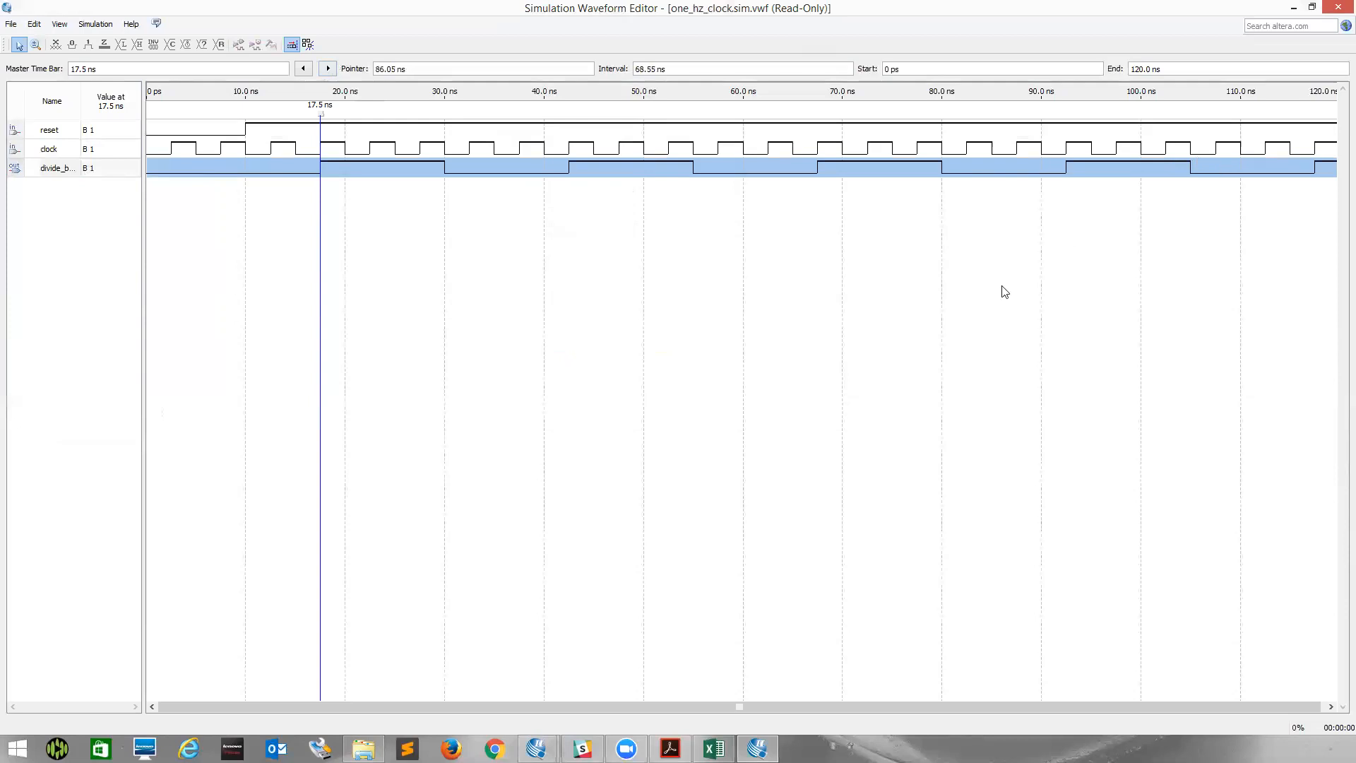
click(1337, 9)
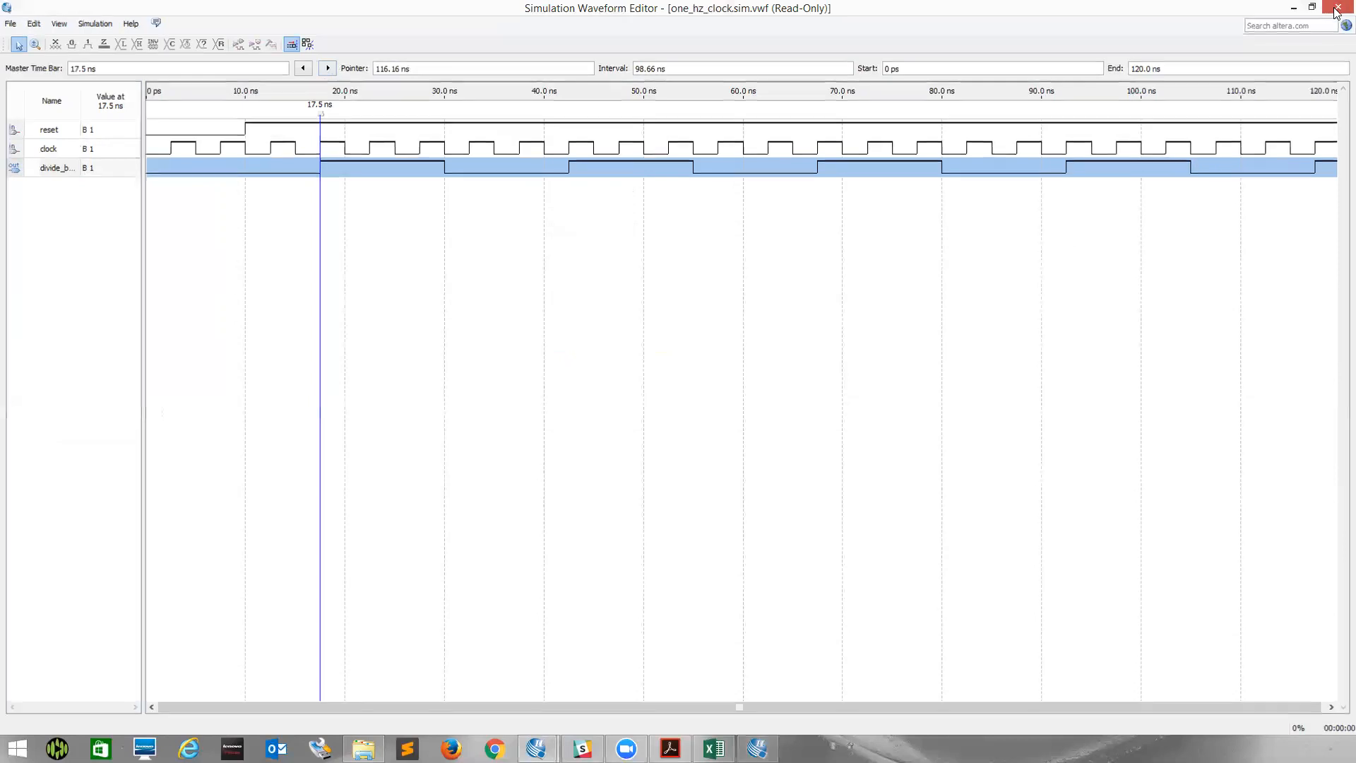
click(1337, 8)
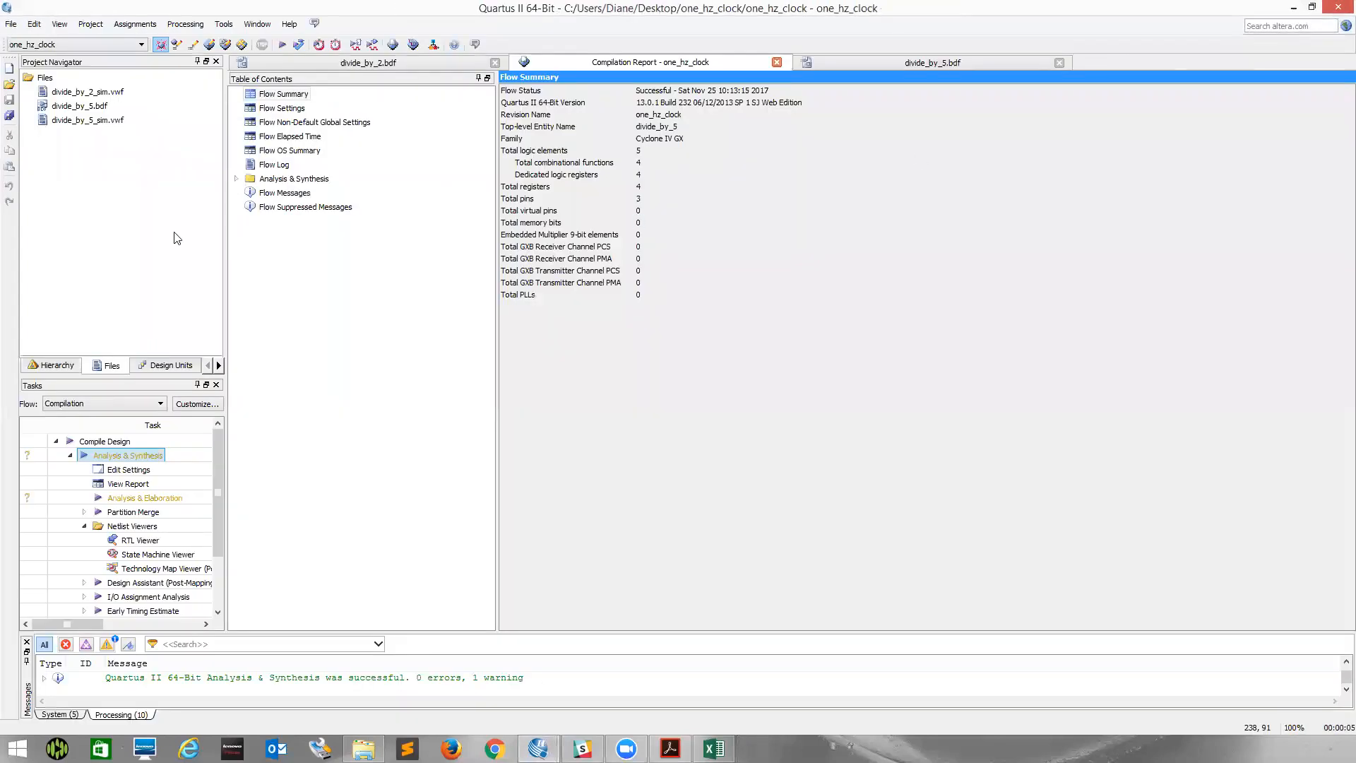
Open divide_by_2.bdf from the one_hz_clock folder and add it to the current project.
click(12, 26)
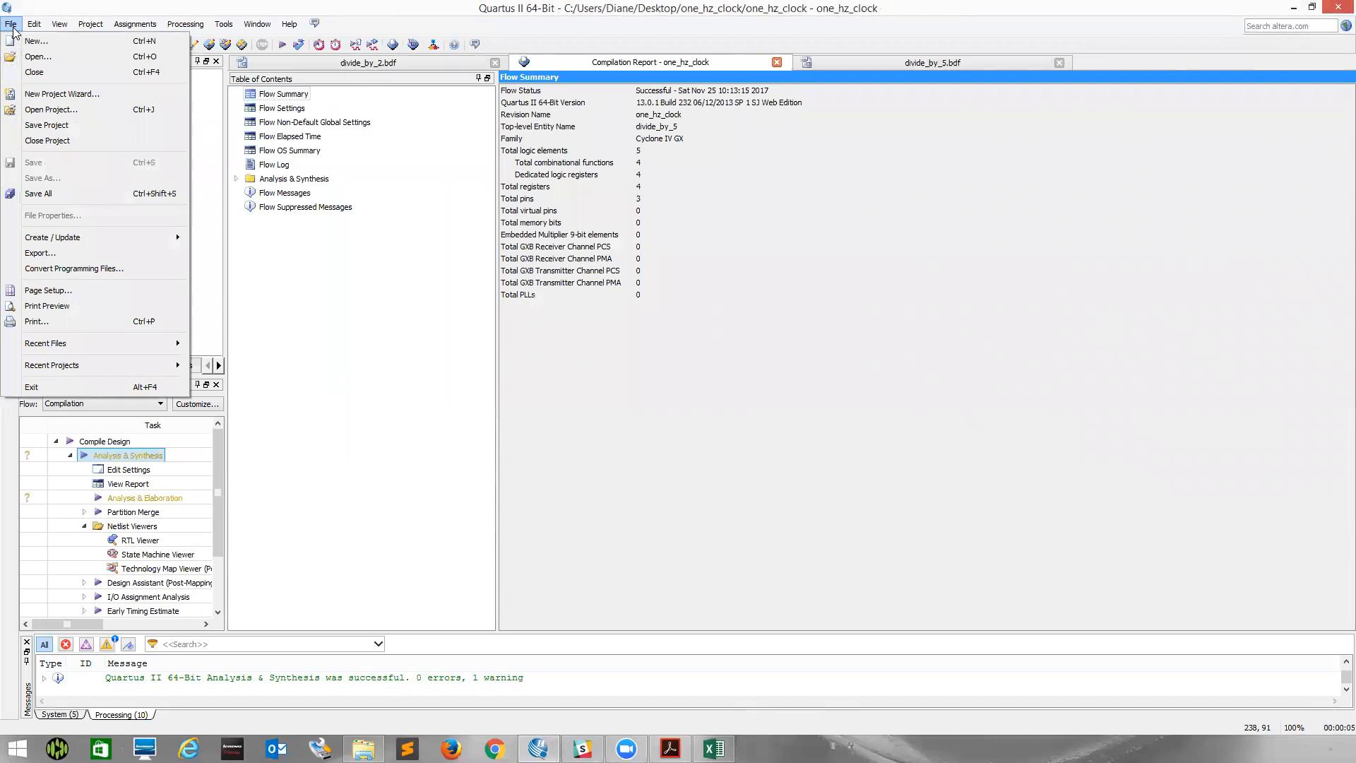
click(37, 57)
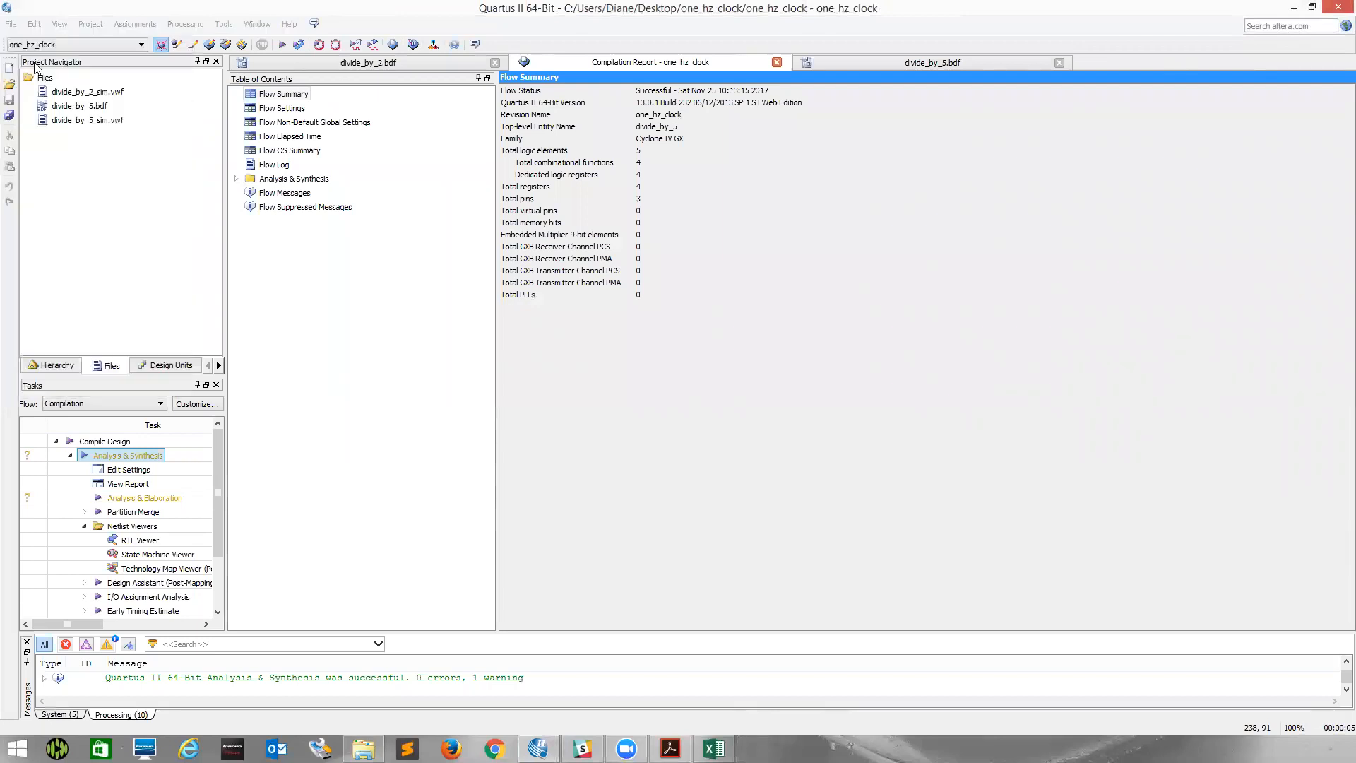
click(626, 321)
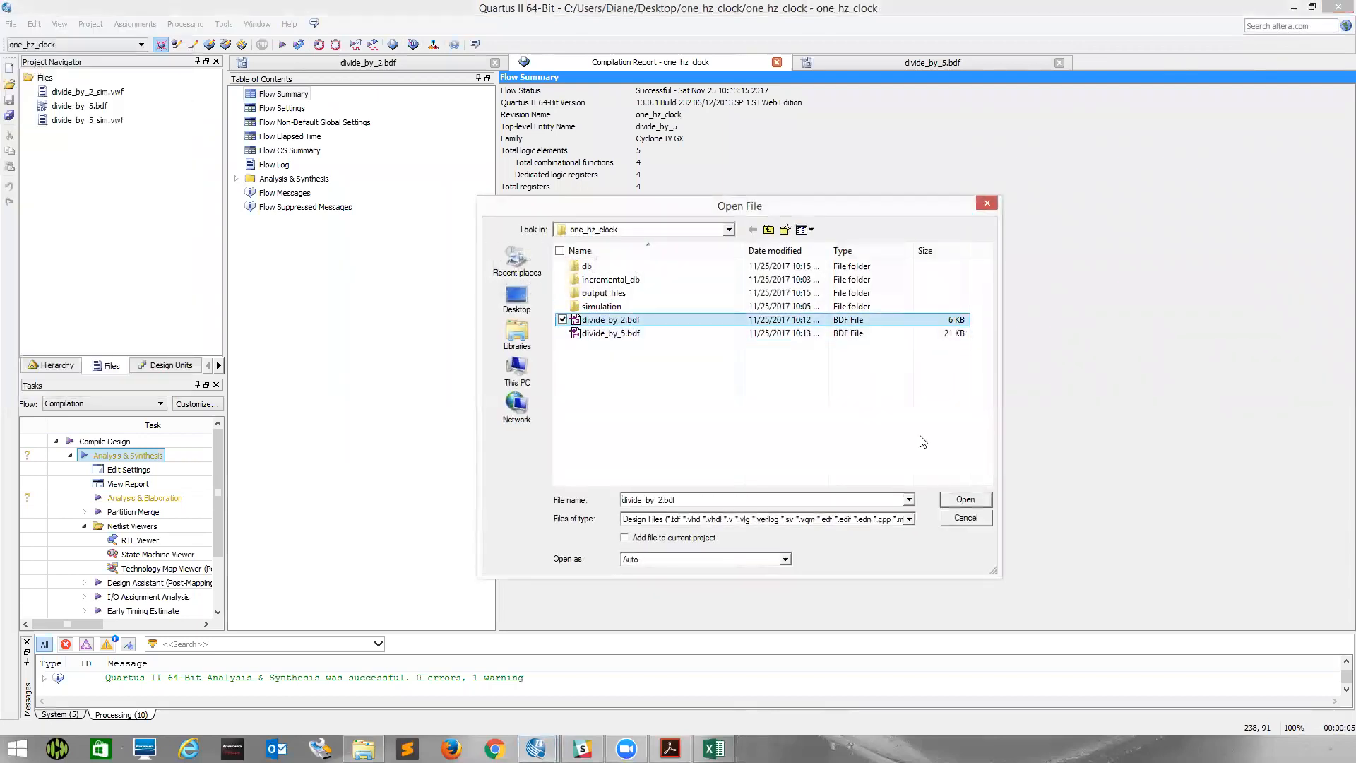
click(966, 500)
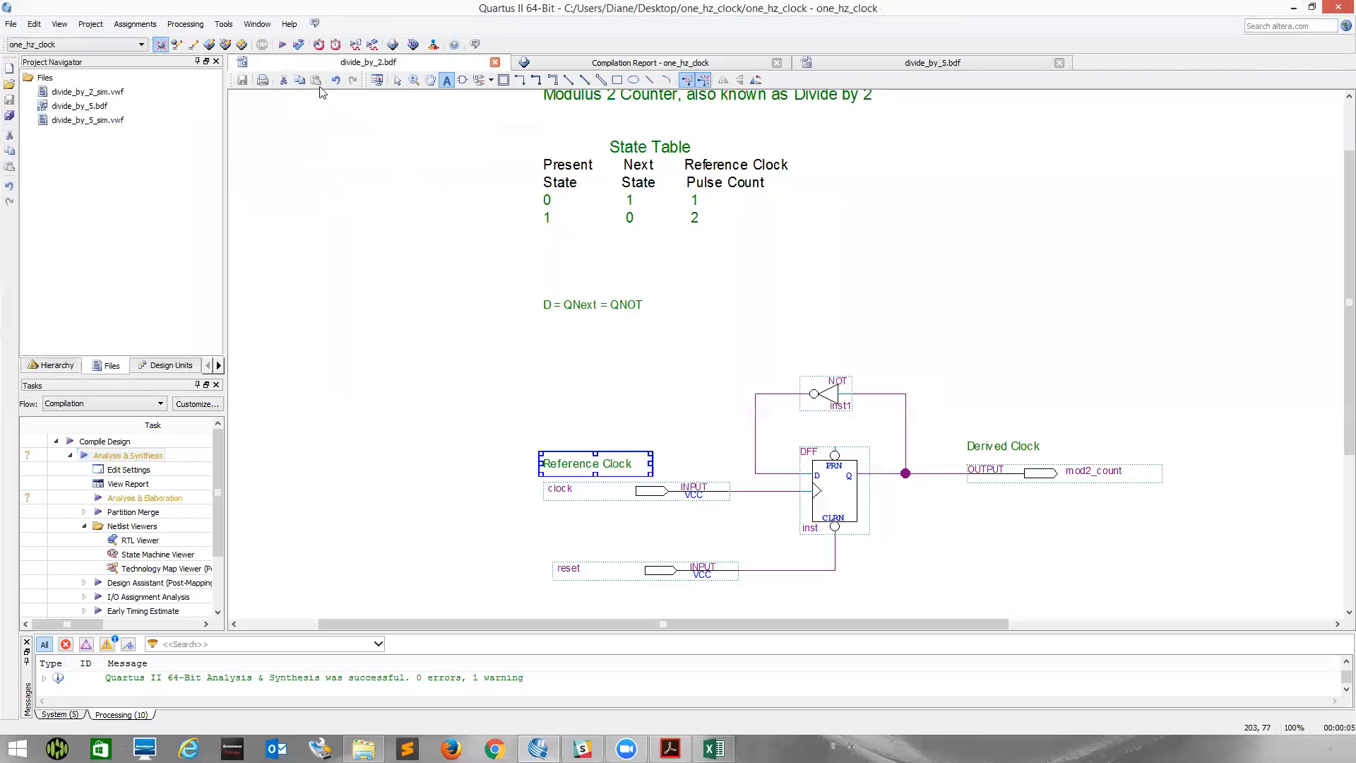
click(91, 24)
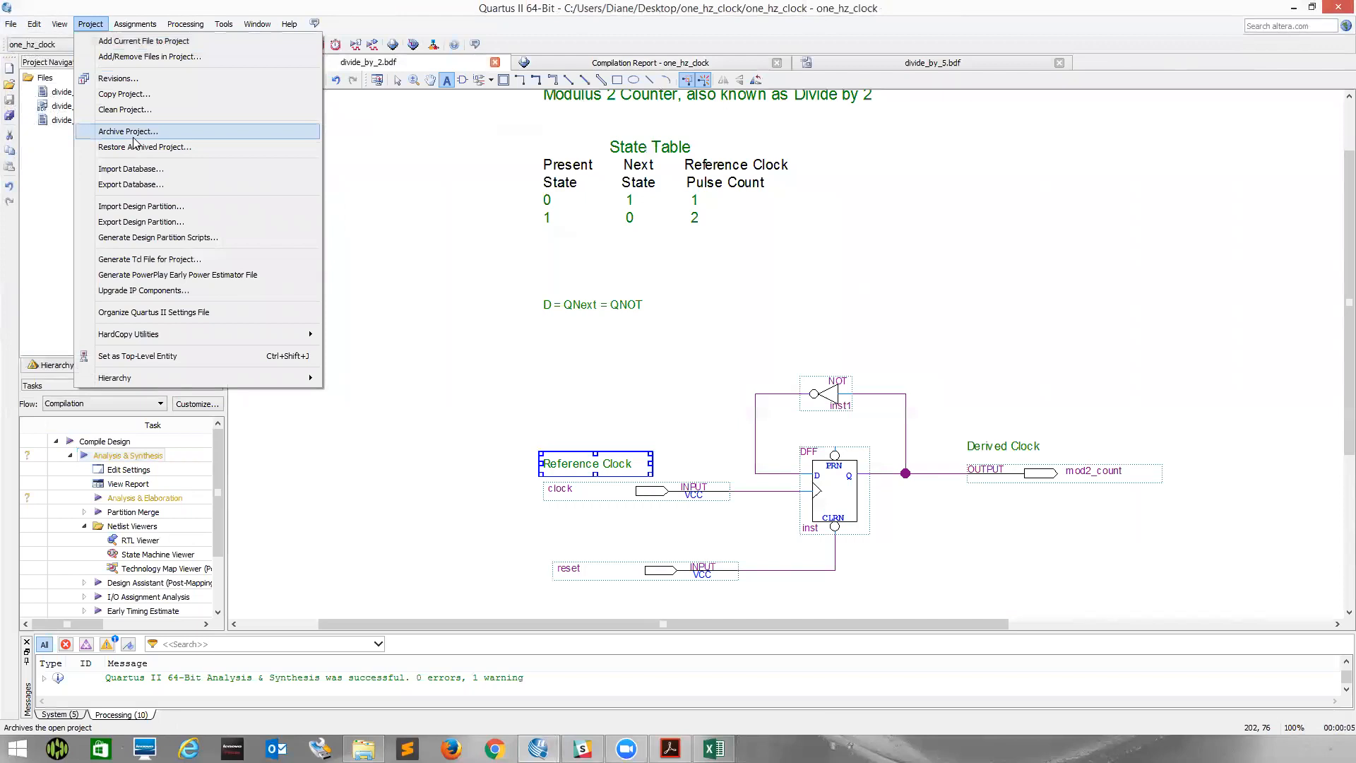
click(152, 41)
scroll(339, 247, up, 2)
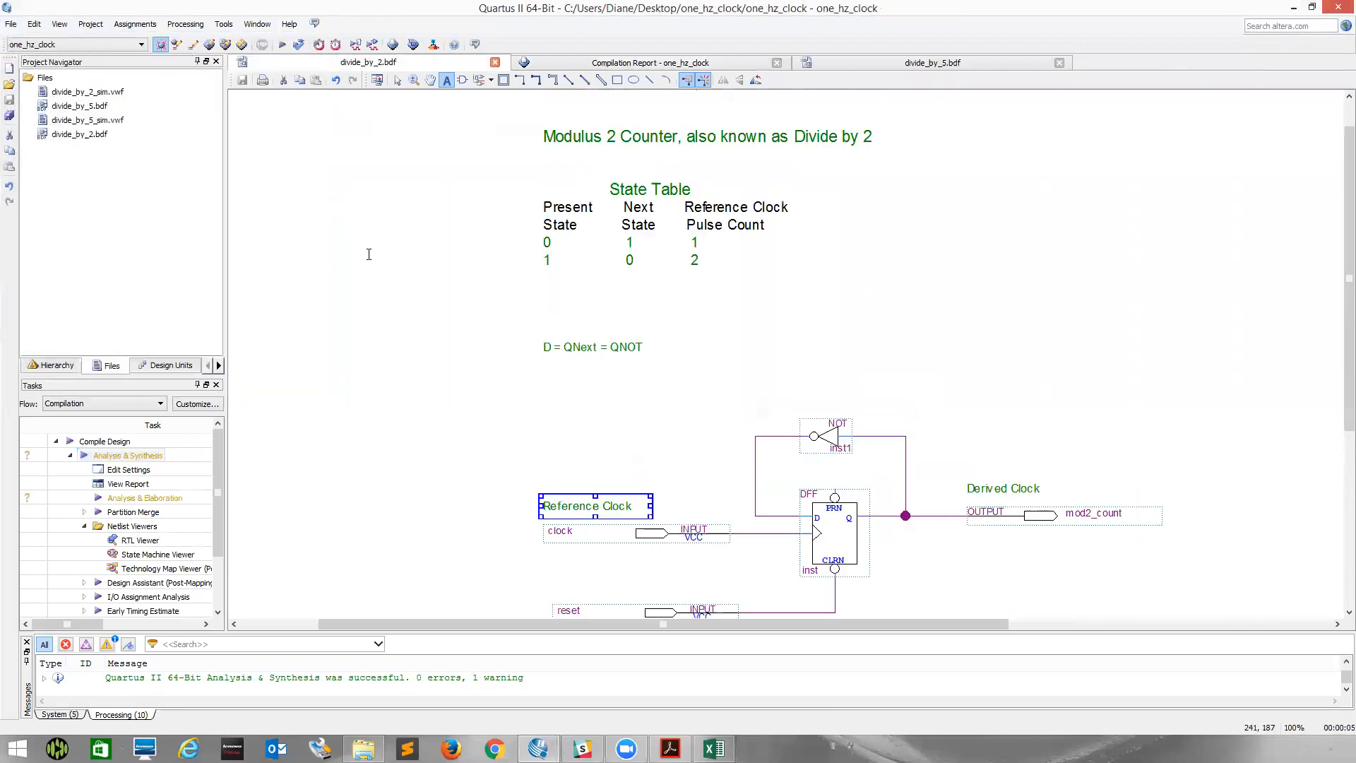
click(374, 268)
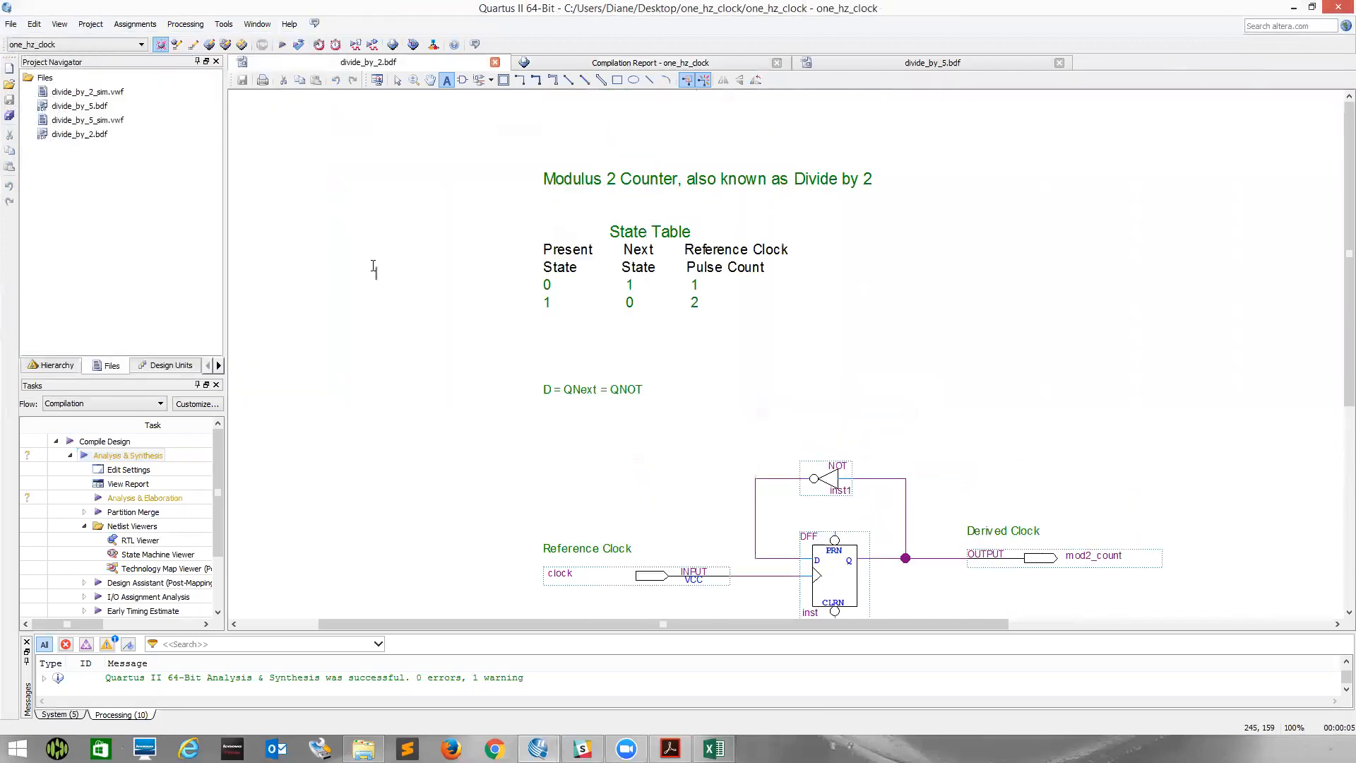
scroll(374, 267, down, 1)
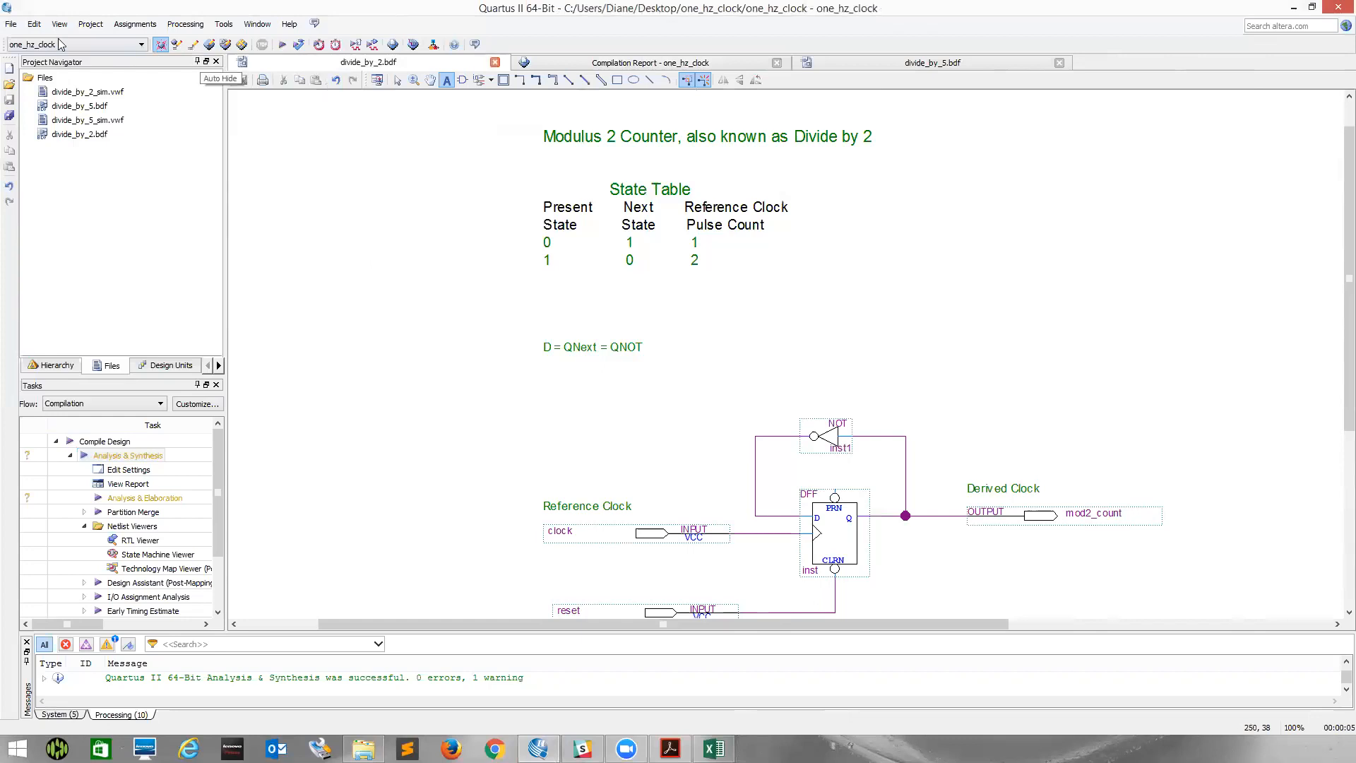
Create a block symbol file from the divide-by-2 schematic and save it as divide_by_2.bsf.
click(11, 23)
mouse_move(118, 246)
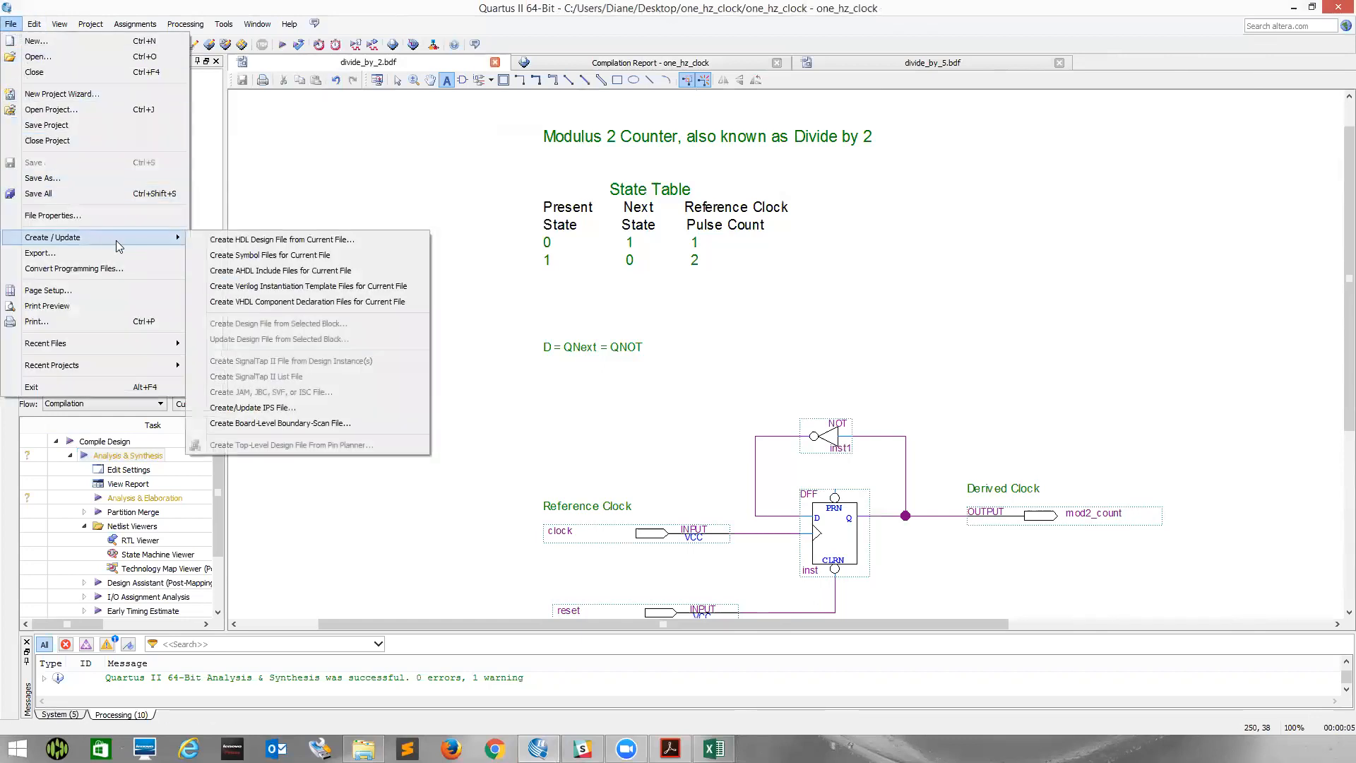
click(221, 257)
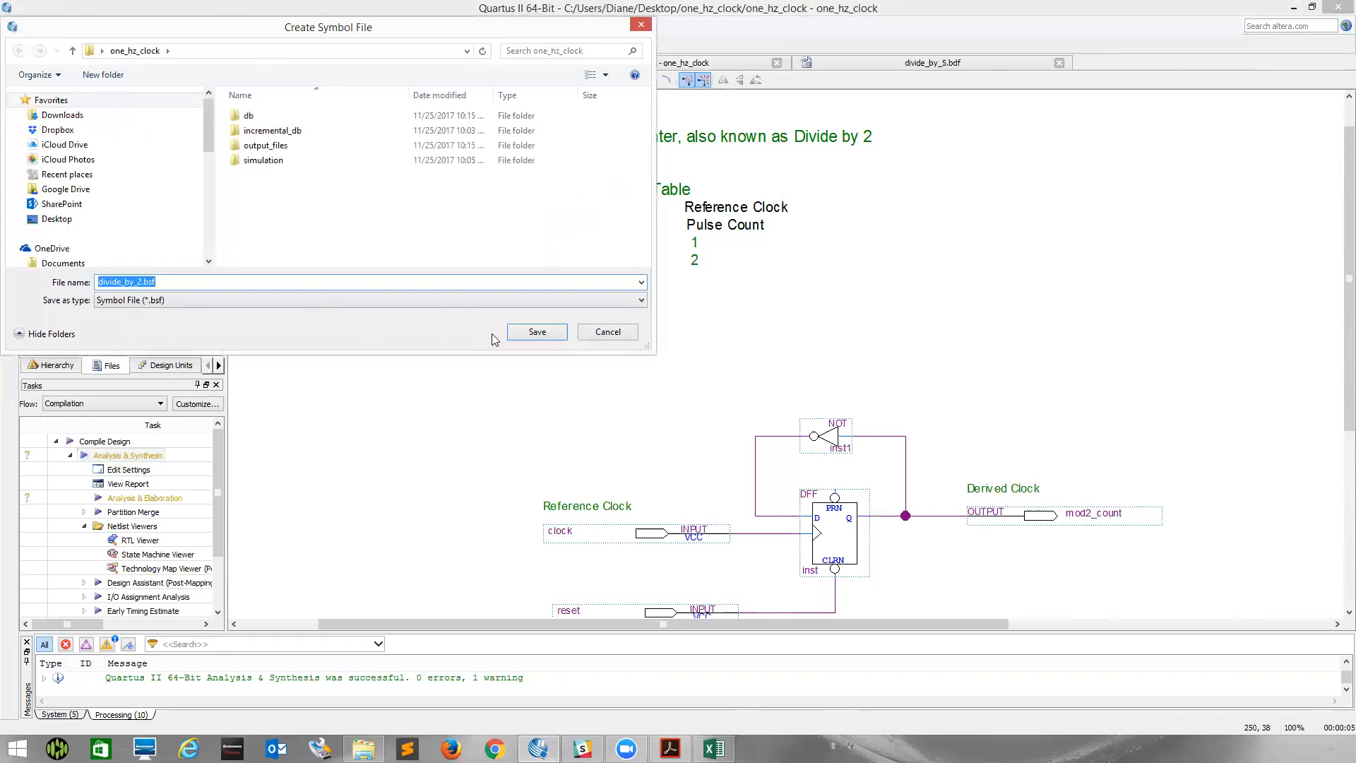
click(535, 338)
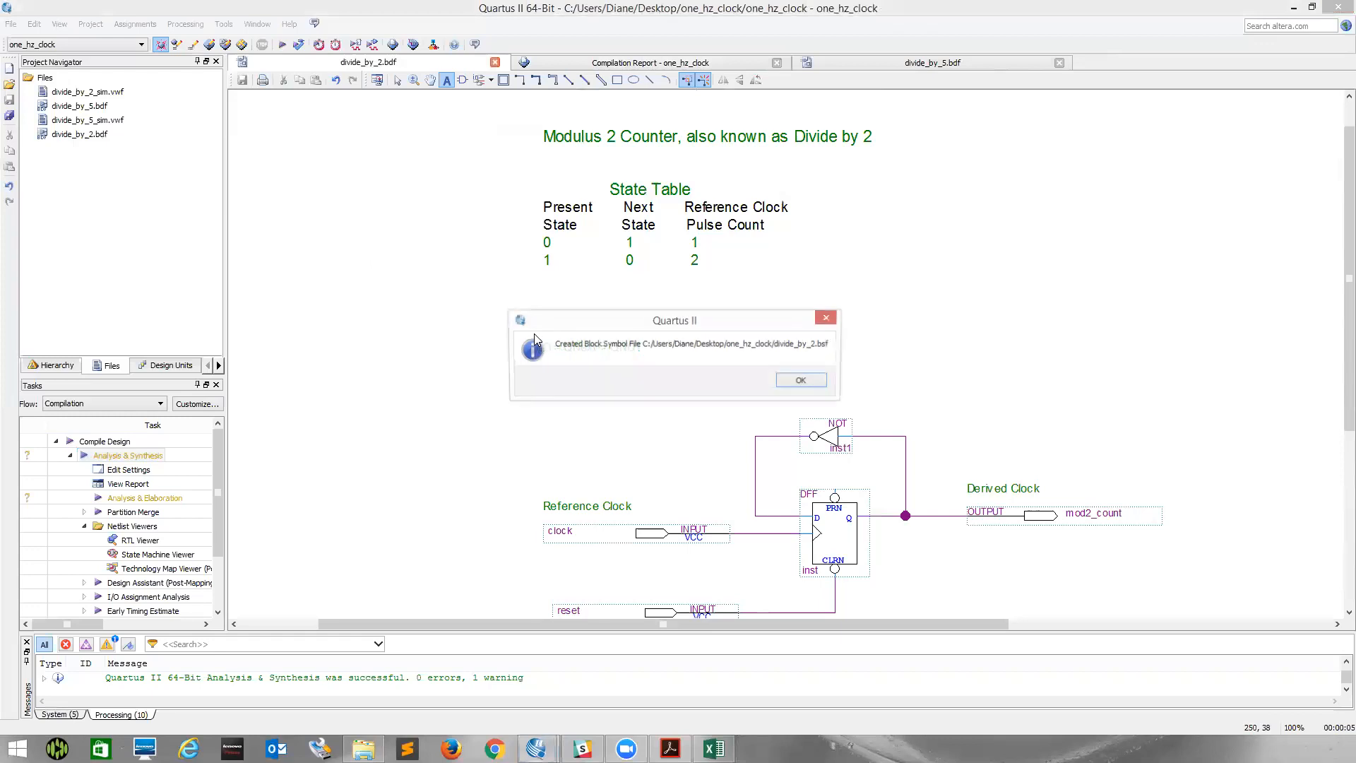
click(803, 380)
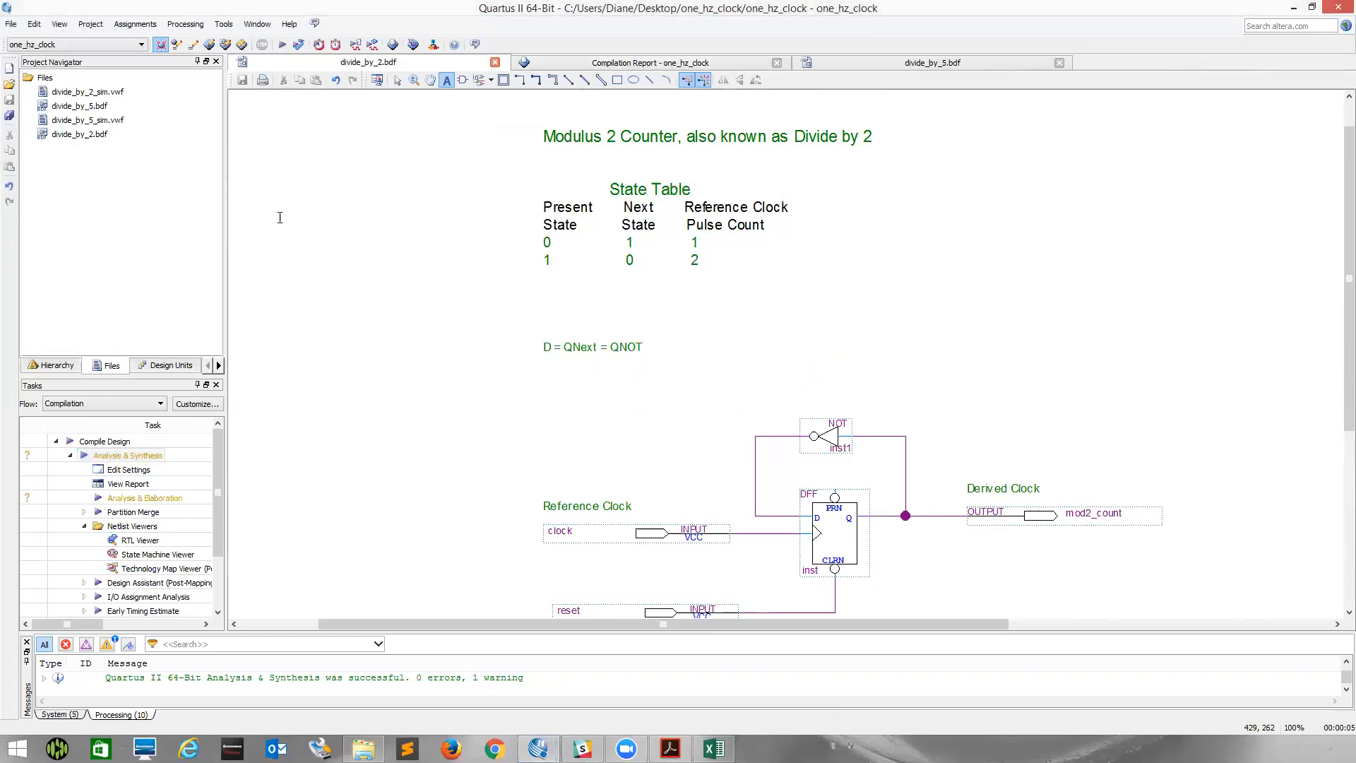
Create a block symbol file from the divide_by_5.bdf schematic and save it as divide_by_5.bsf.
click(876, 62)
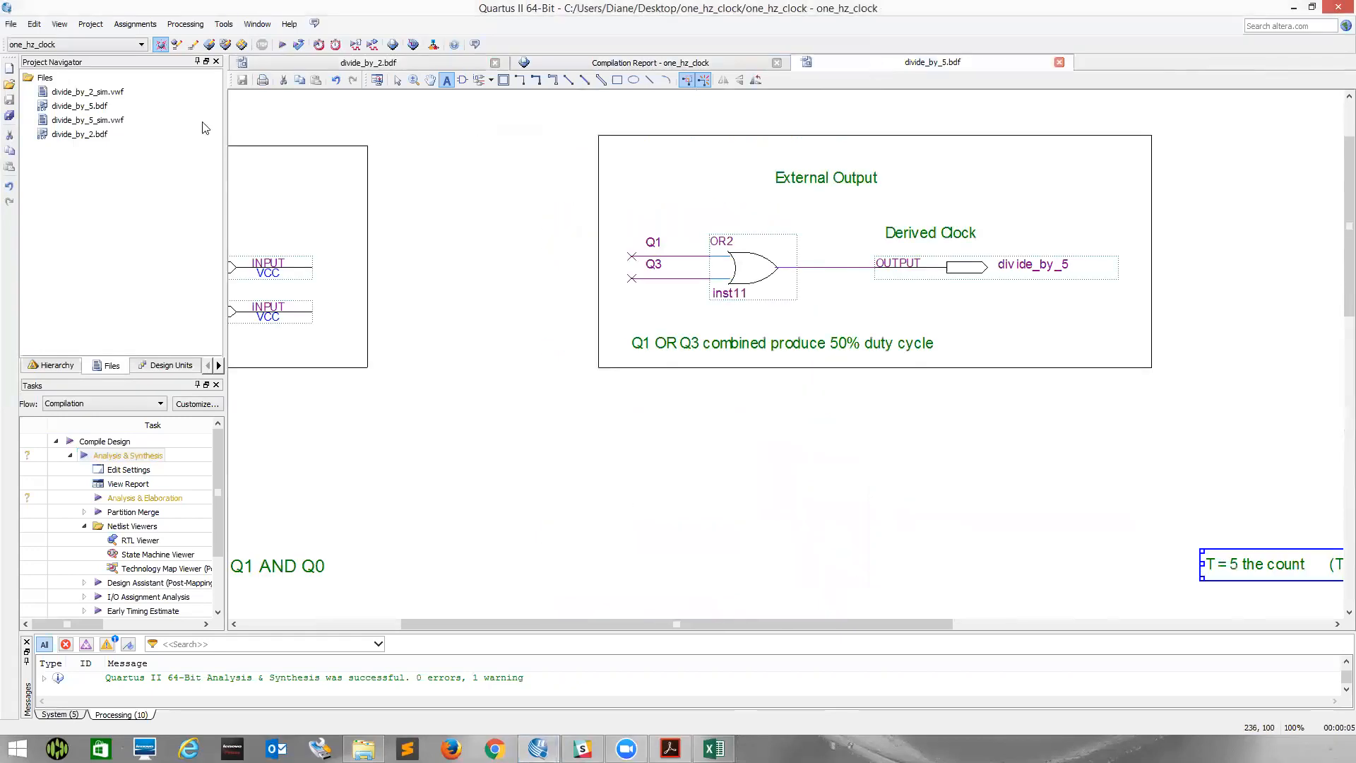
click(10, 24)
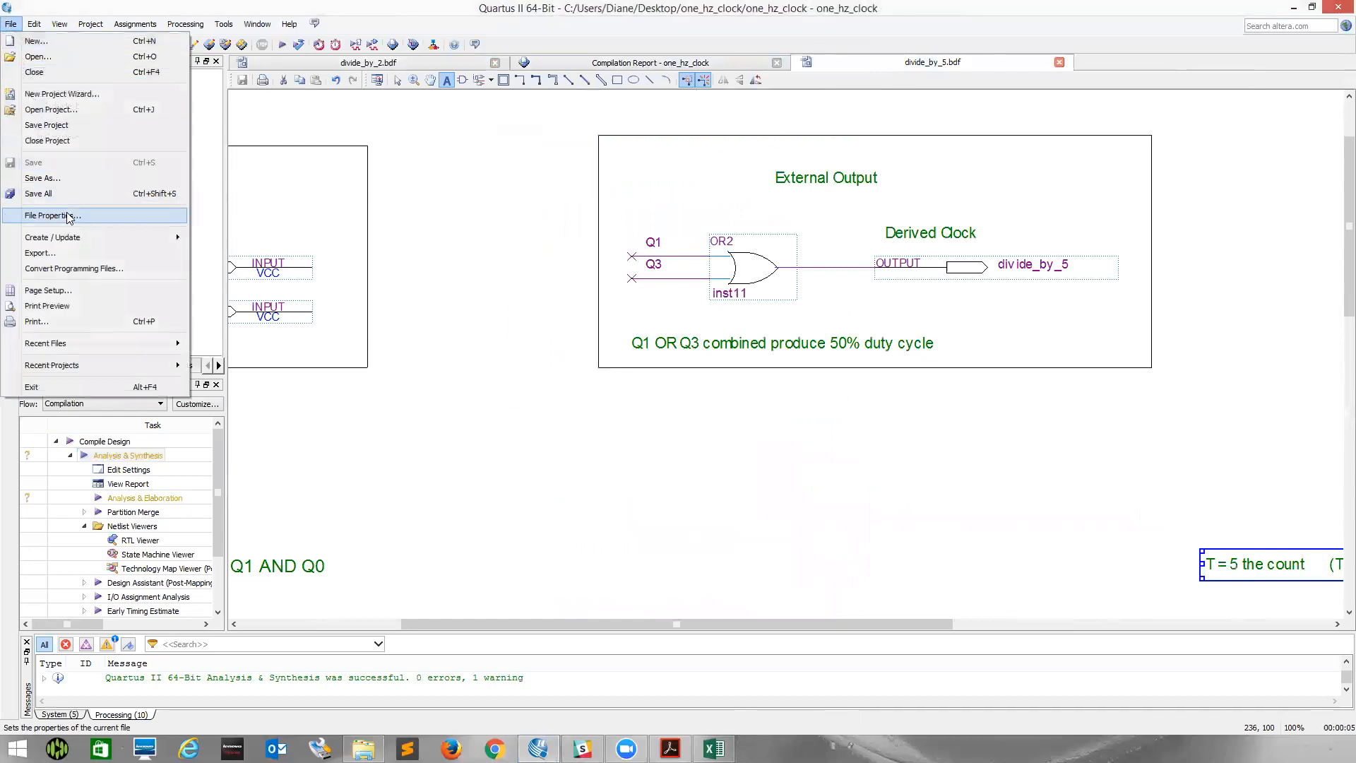
mouse_move(121, 240)
click(234, 259)
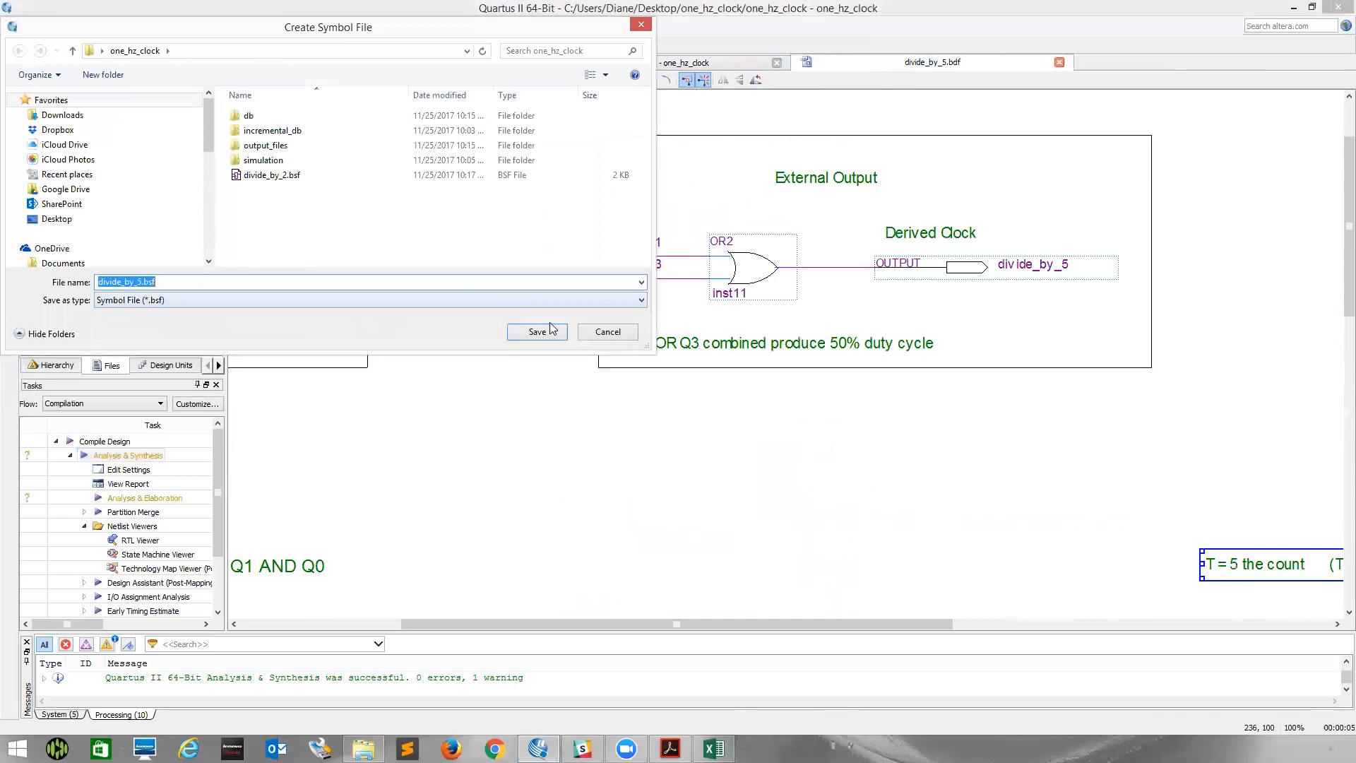
click(540, 338)
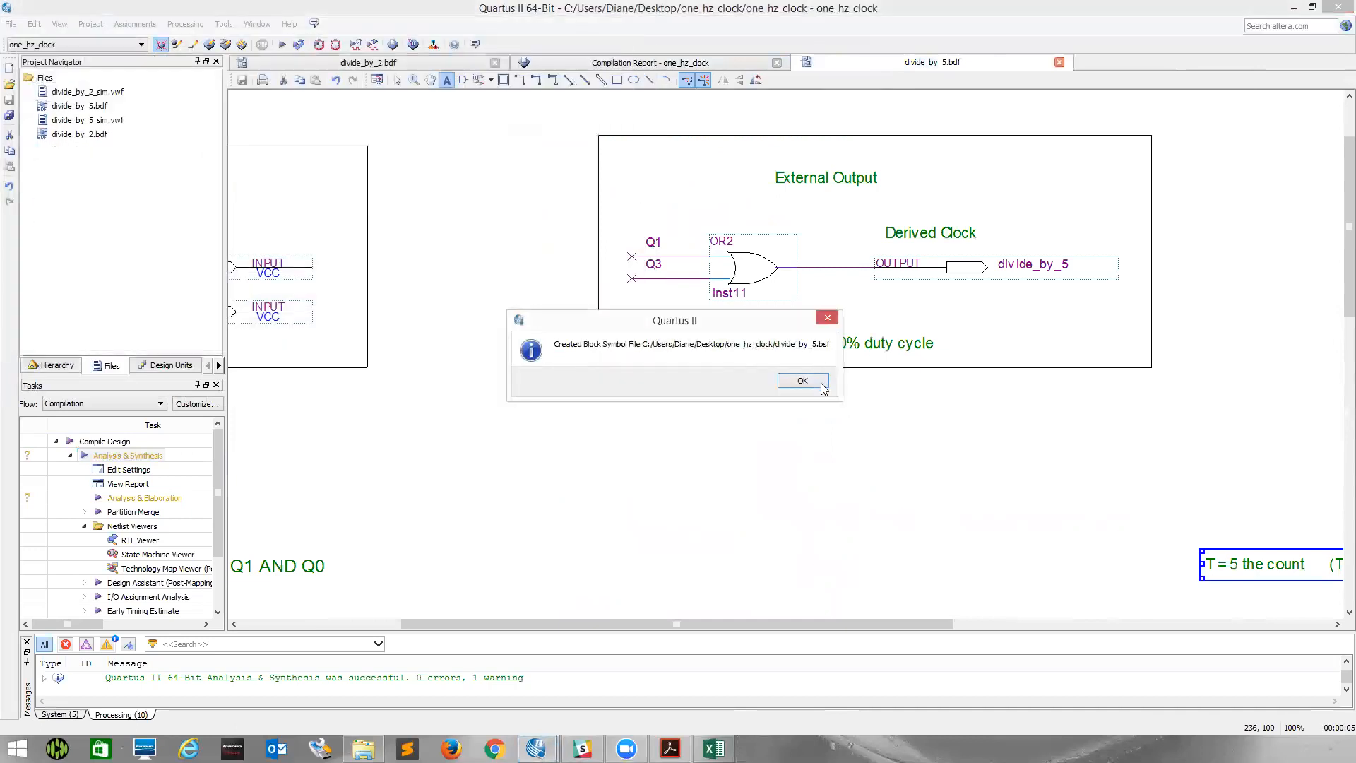
click(820, 385)
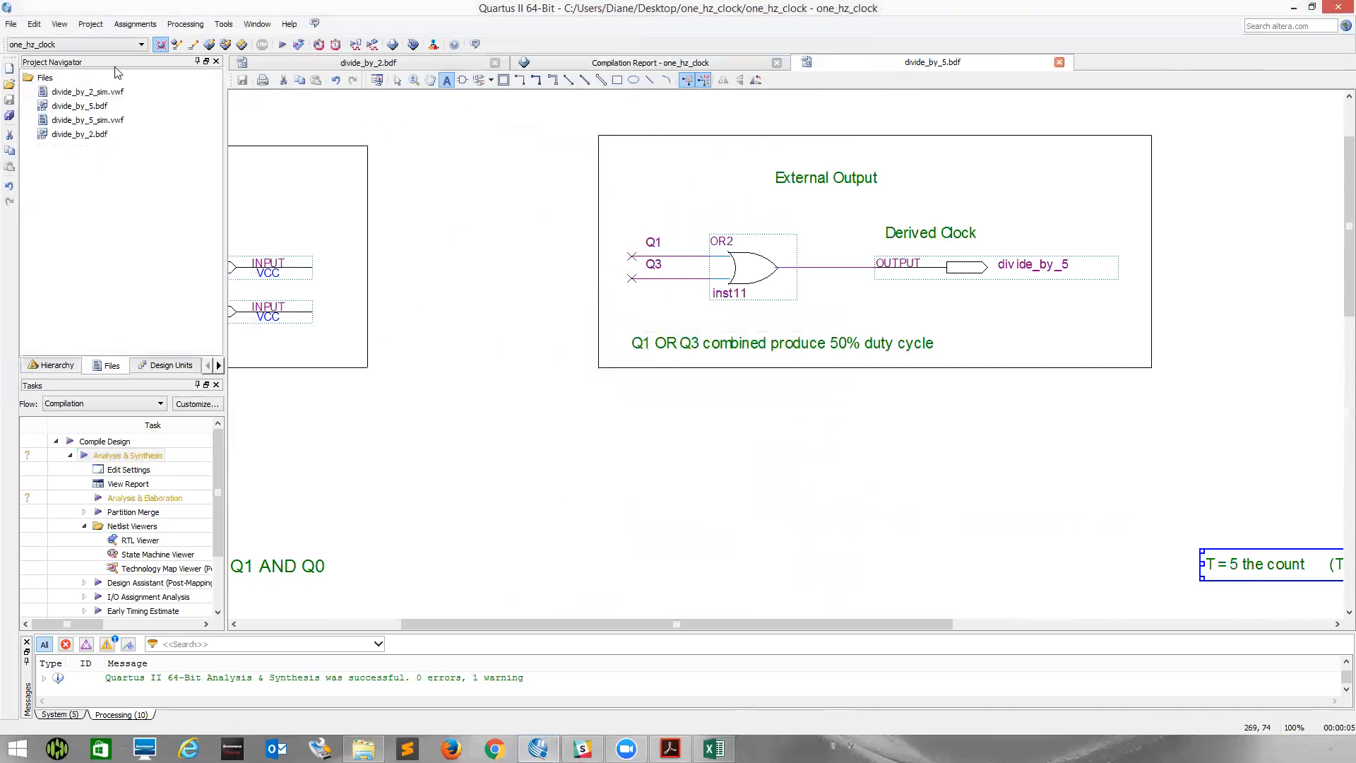
Create a new Block Diagram/Schematic file in the project.
click(12, 23)
click(28, 36)
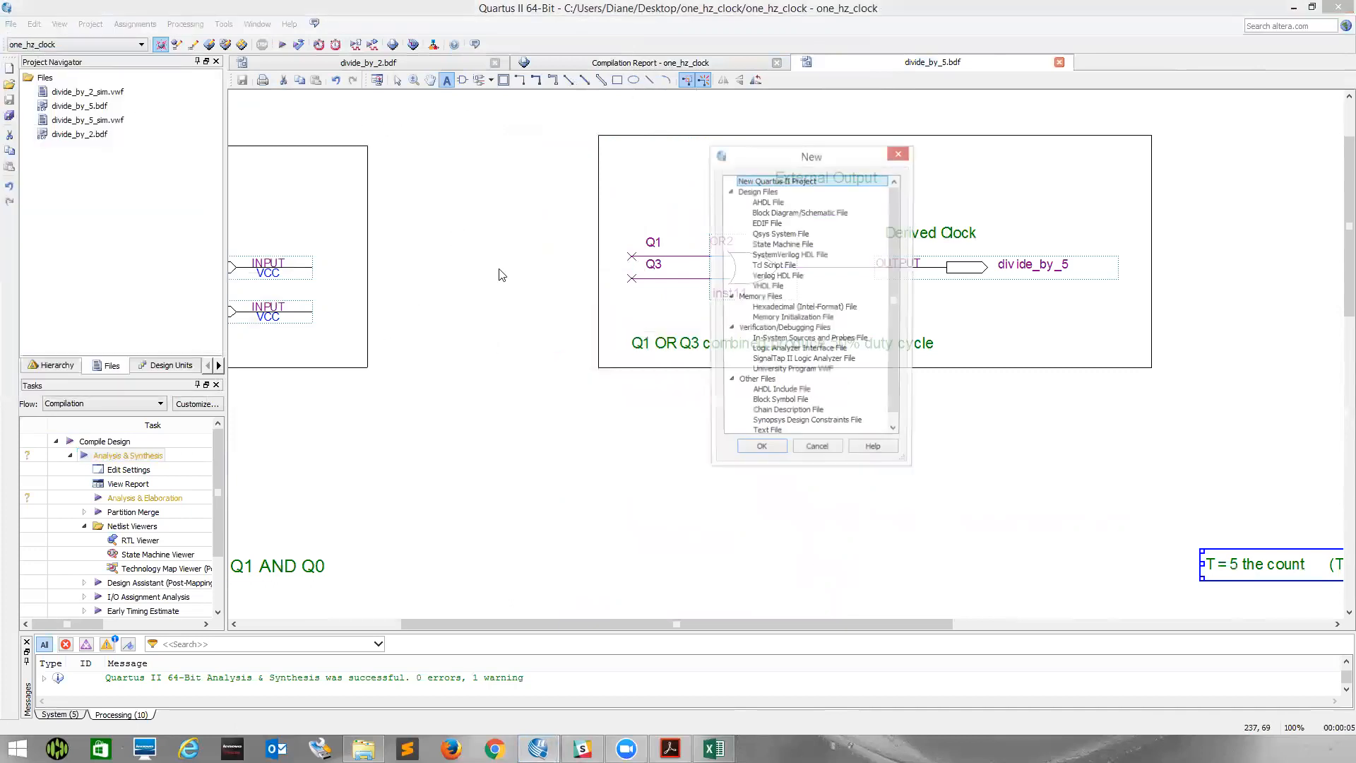
click(800, 213)
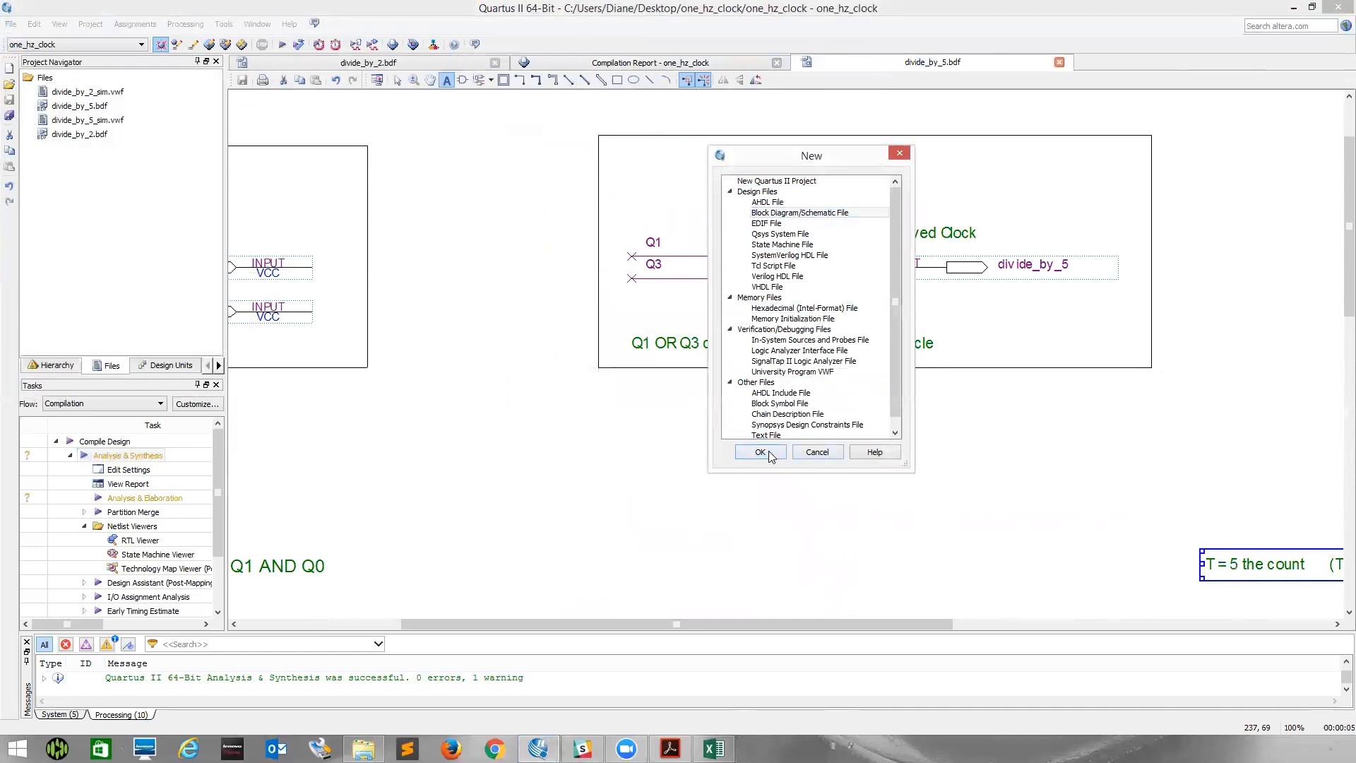
click(761, 452)
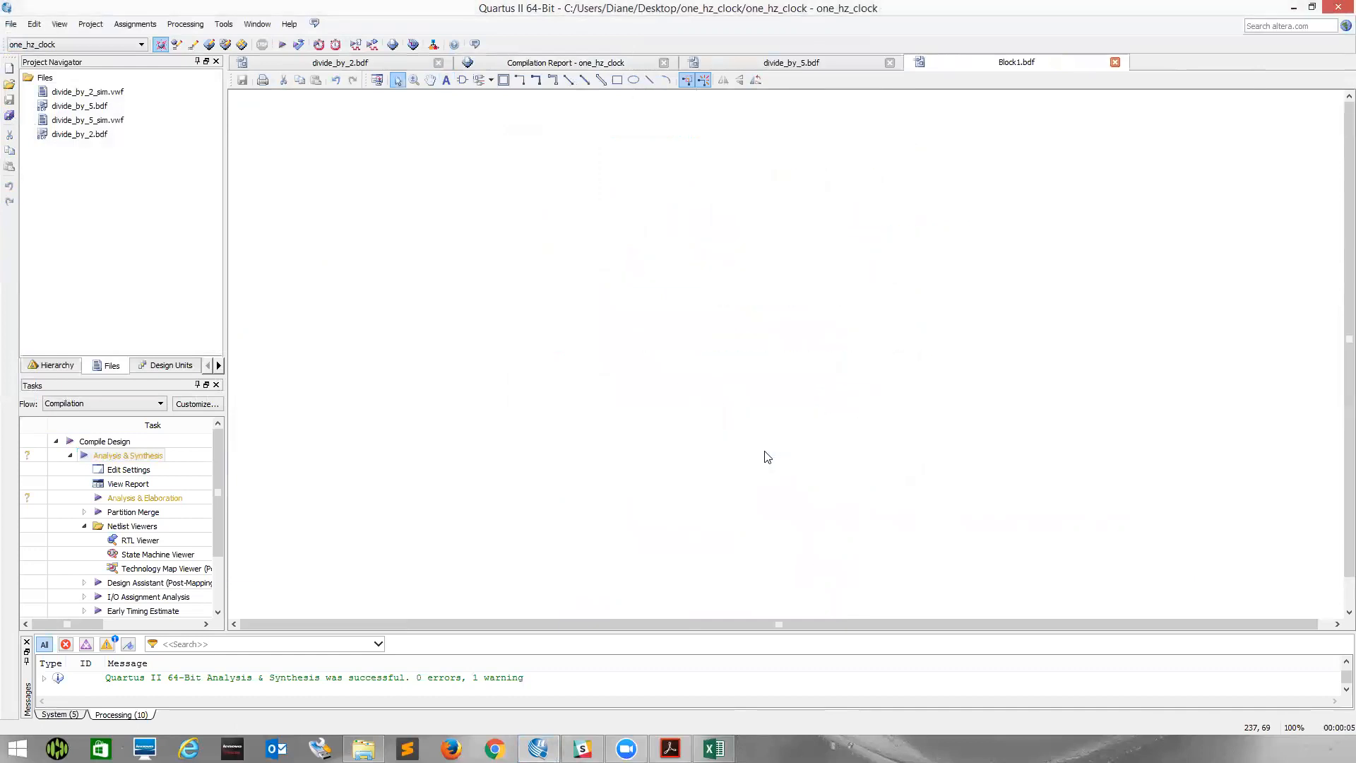
Insert the divide_by_2 project symbol into the new schematic.
right_click(394, 252)
mouse_move(510, 366)
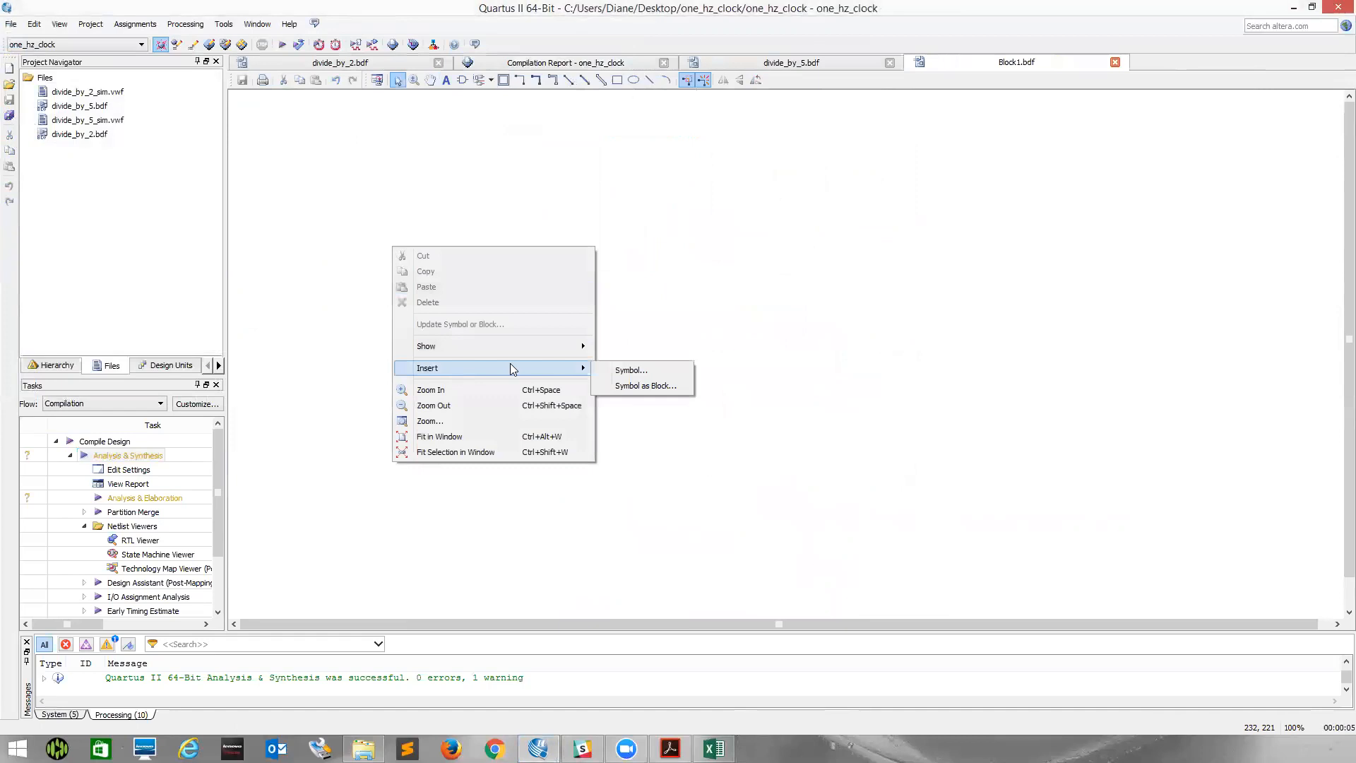
click(613, 372)
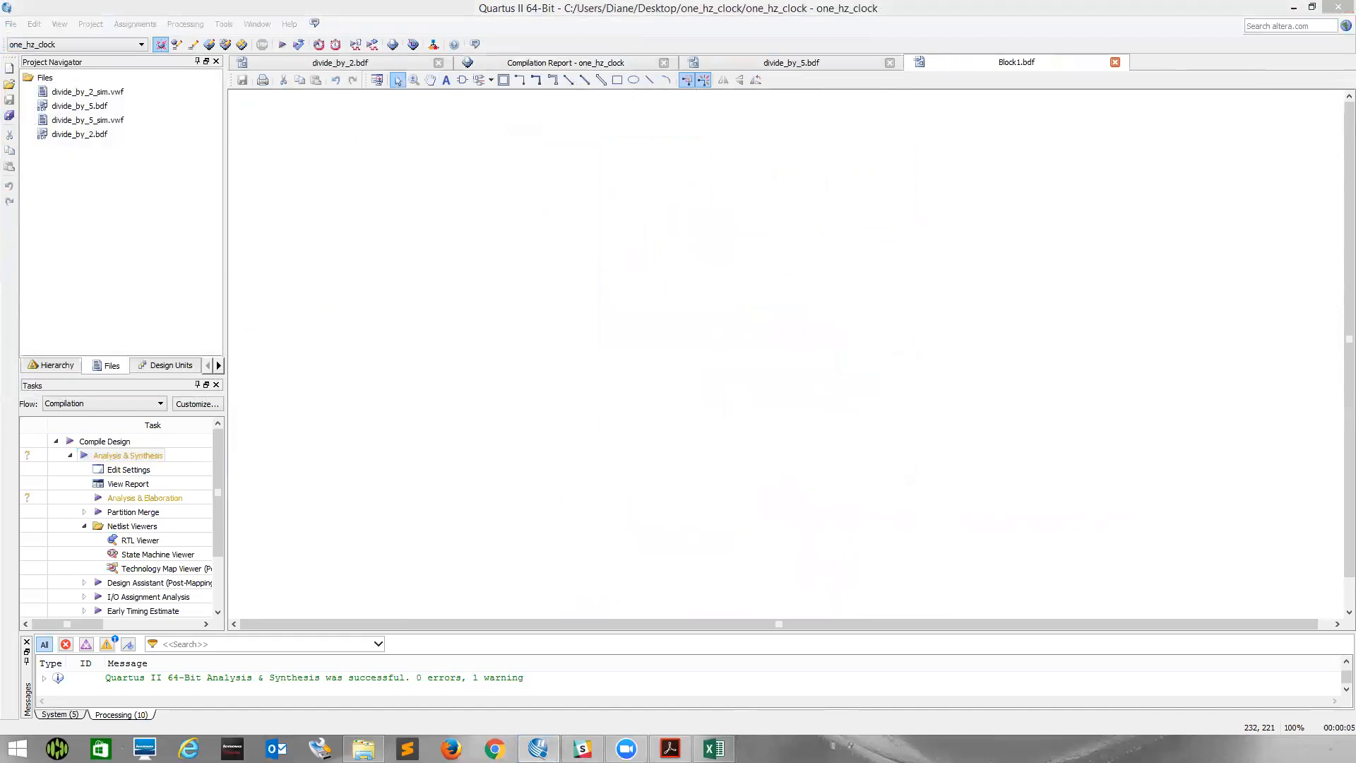
click(565, 271)
click(618, 282)
click(998, 518)
click(545, 289)
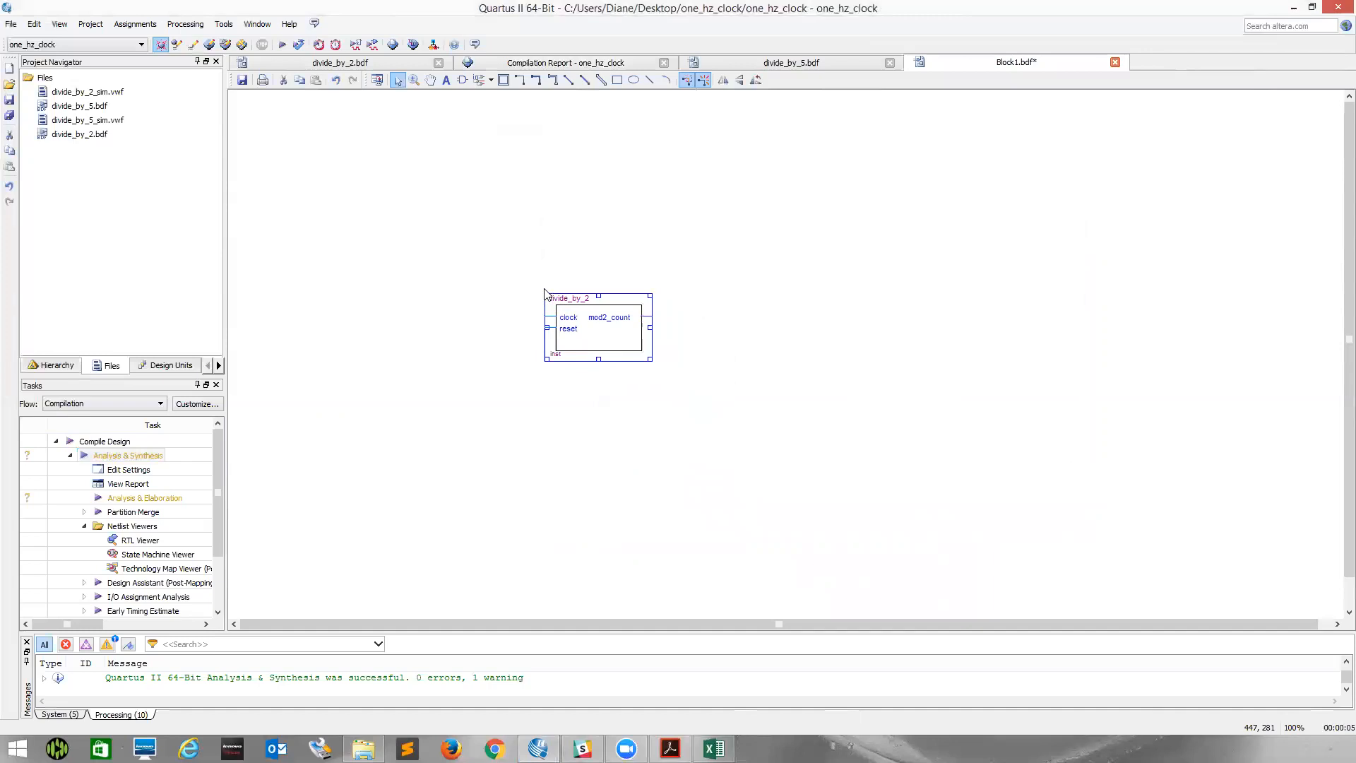
click(599, 251)
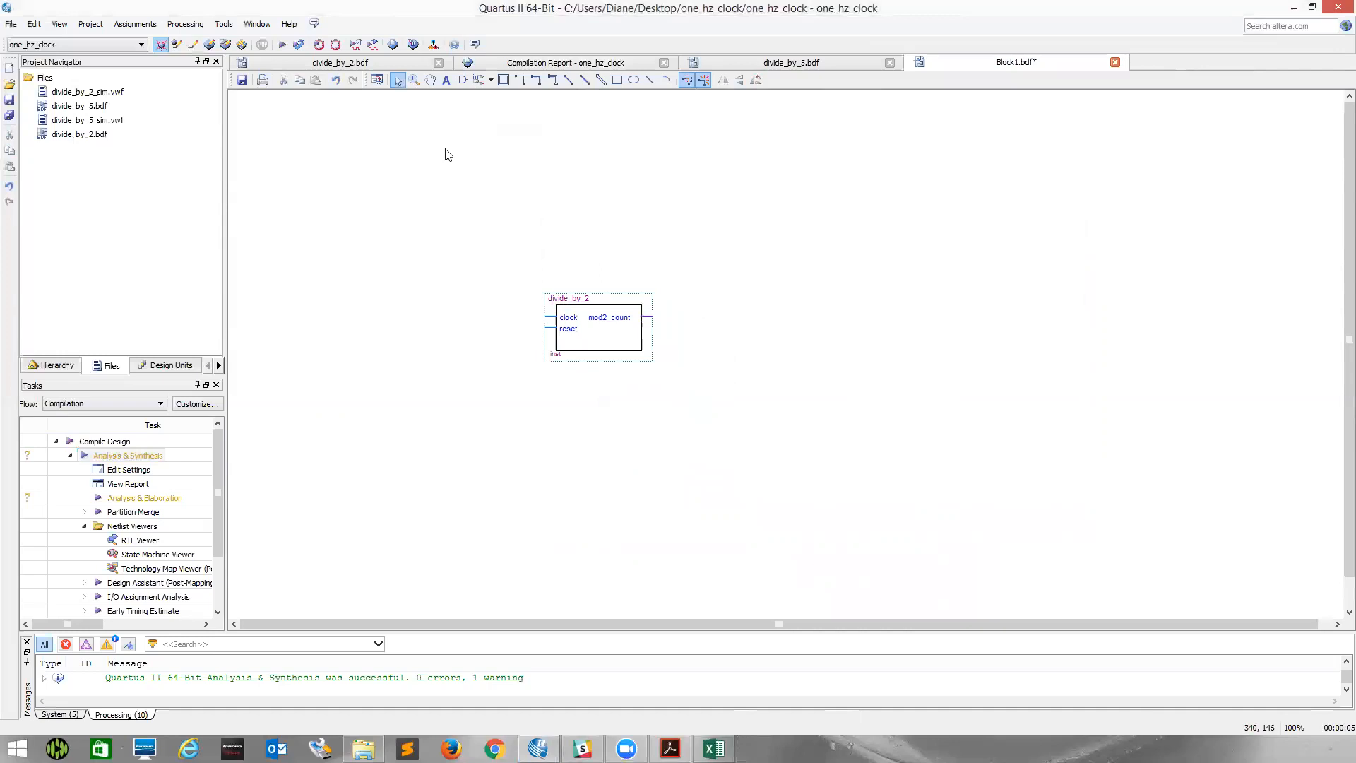
Insert the divide_by_5 project symbol to the right of divide_by_2, level with it.
right_click(752, 303)
mouse_move(853, 422)
click(989, 425)
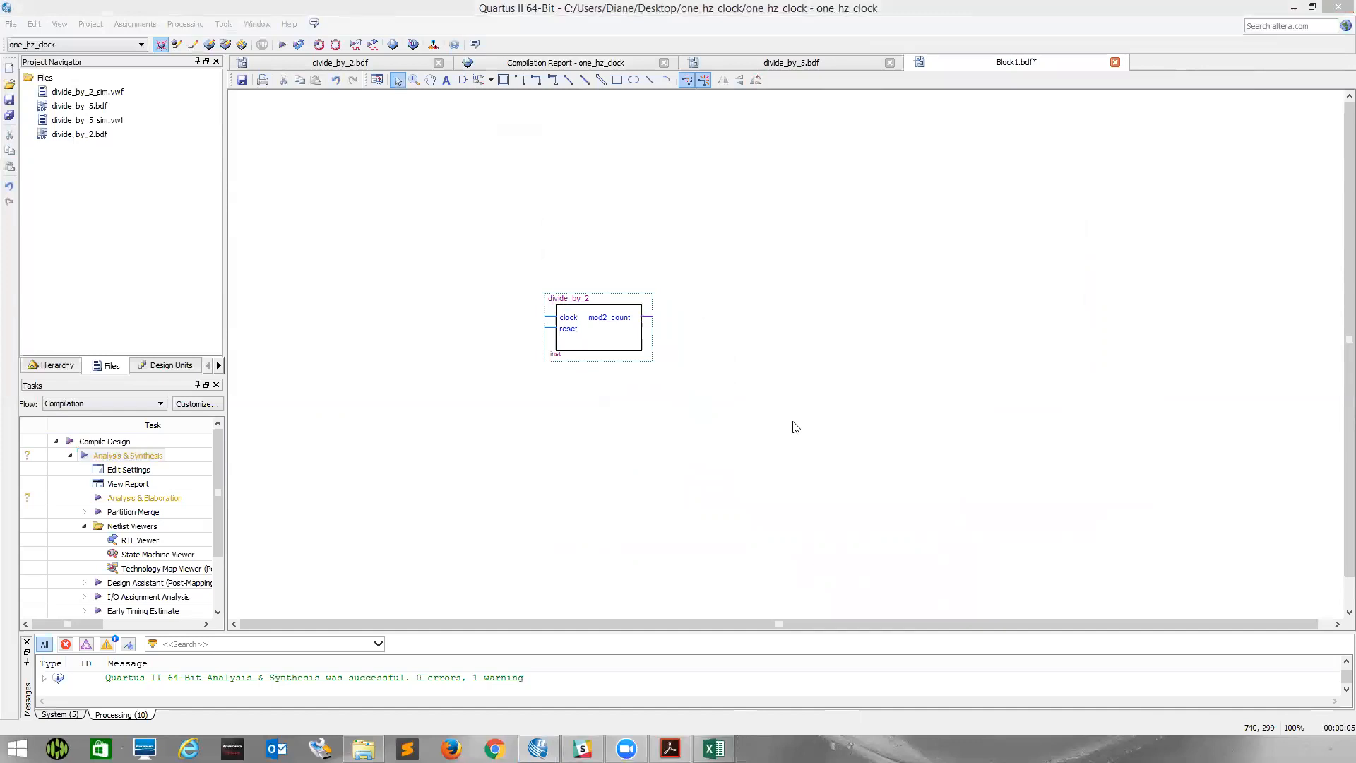
click(720, 288)
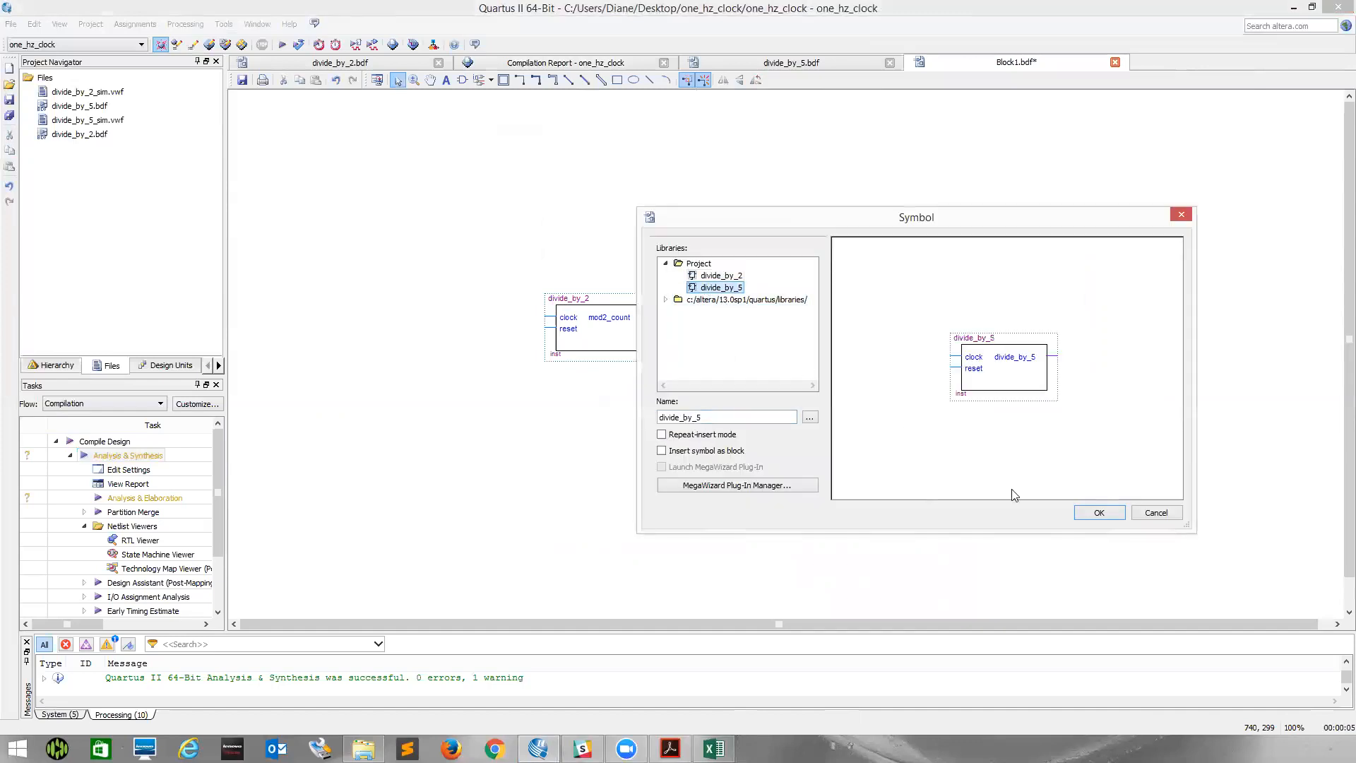
click(1098, 511)
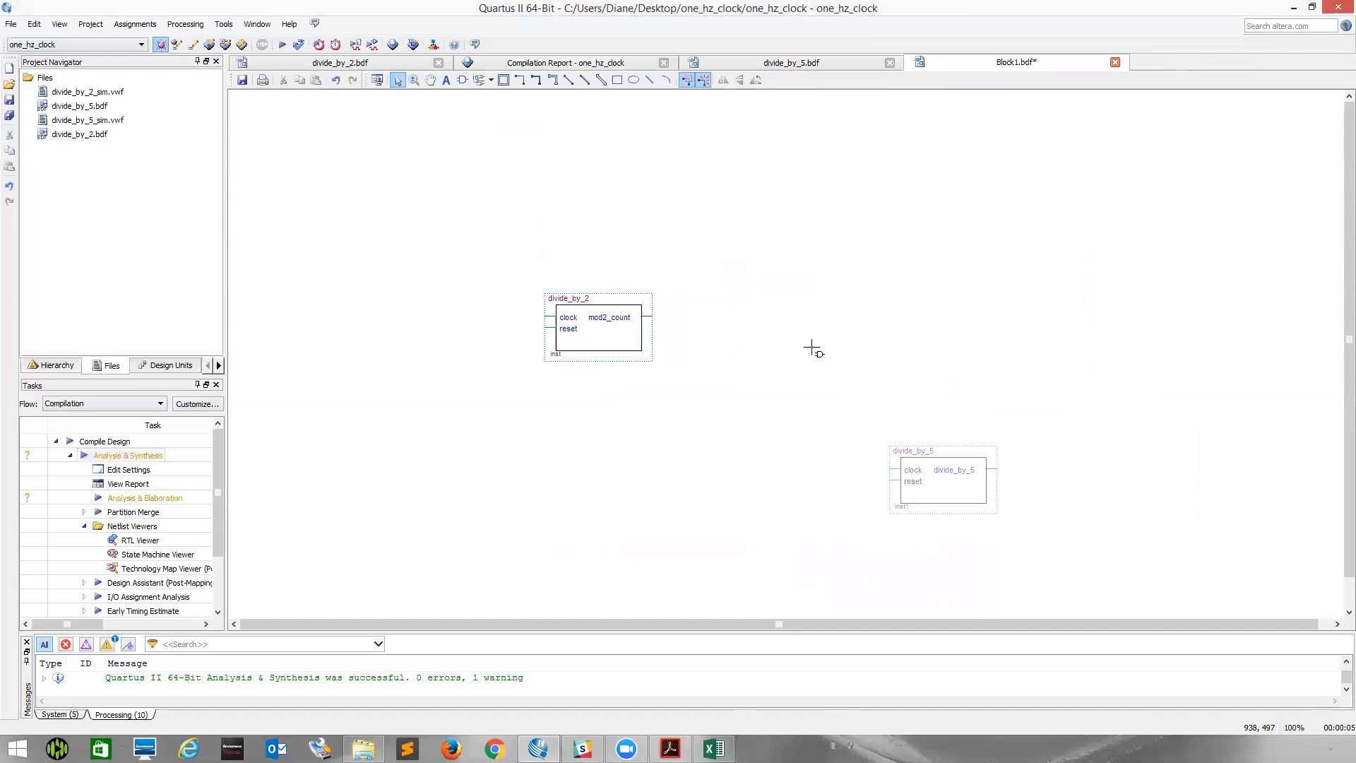
click(731, 286)
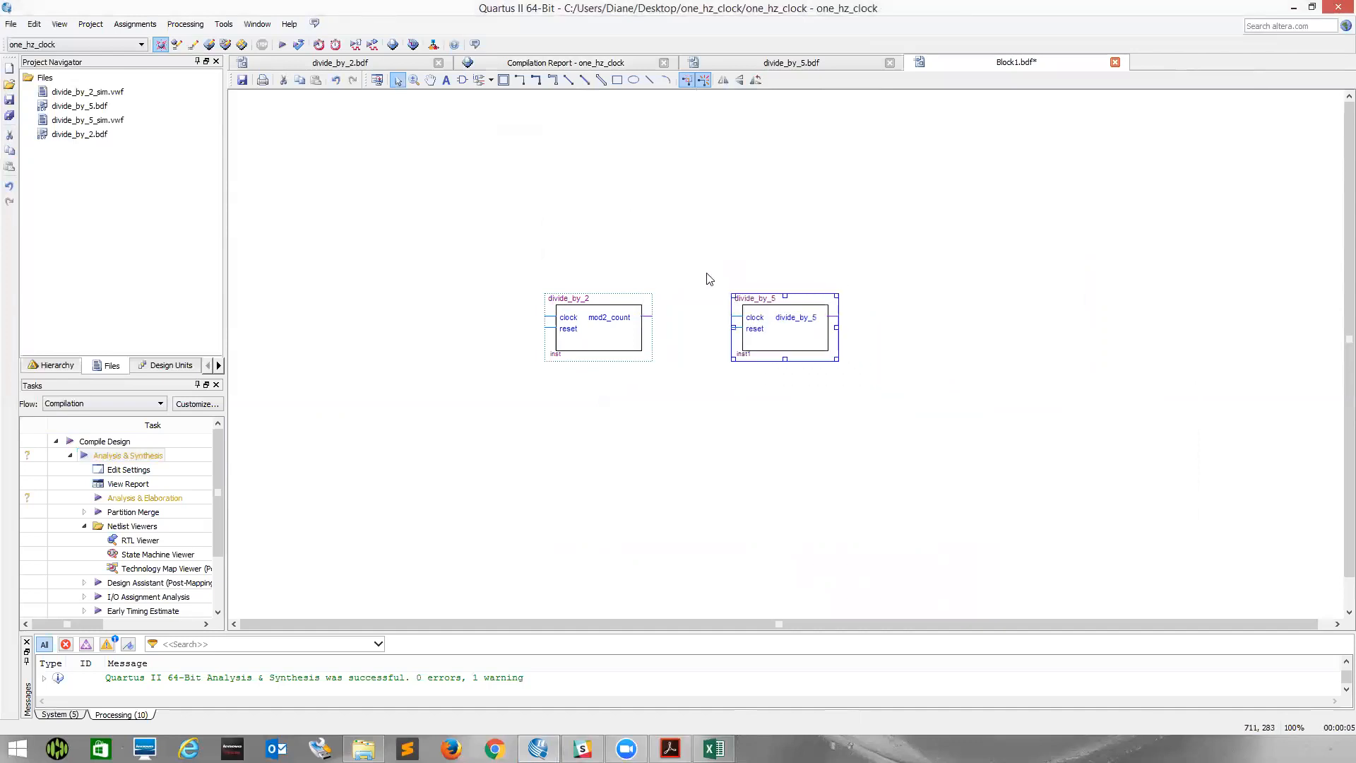
Place two input pins, one above the other, to the left of the divide_by_2 symbol.
click(491, 80)
click(505, 97)
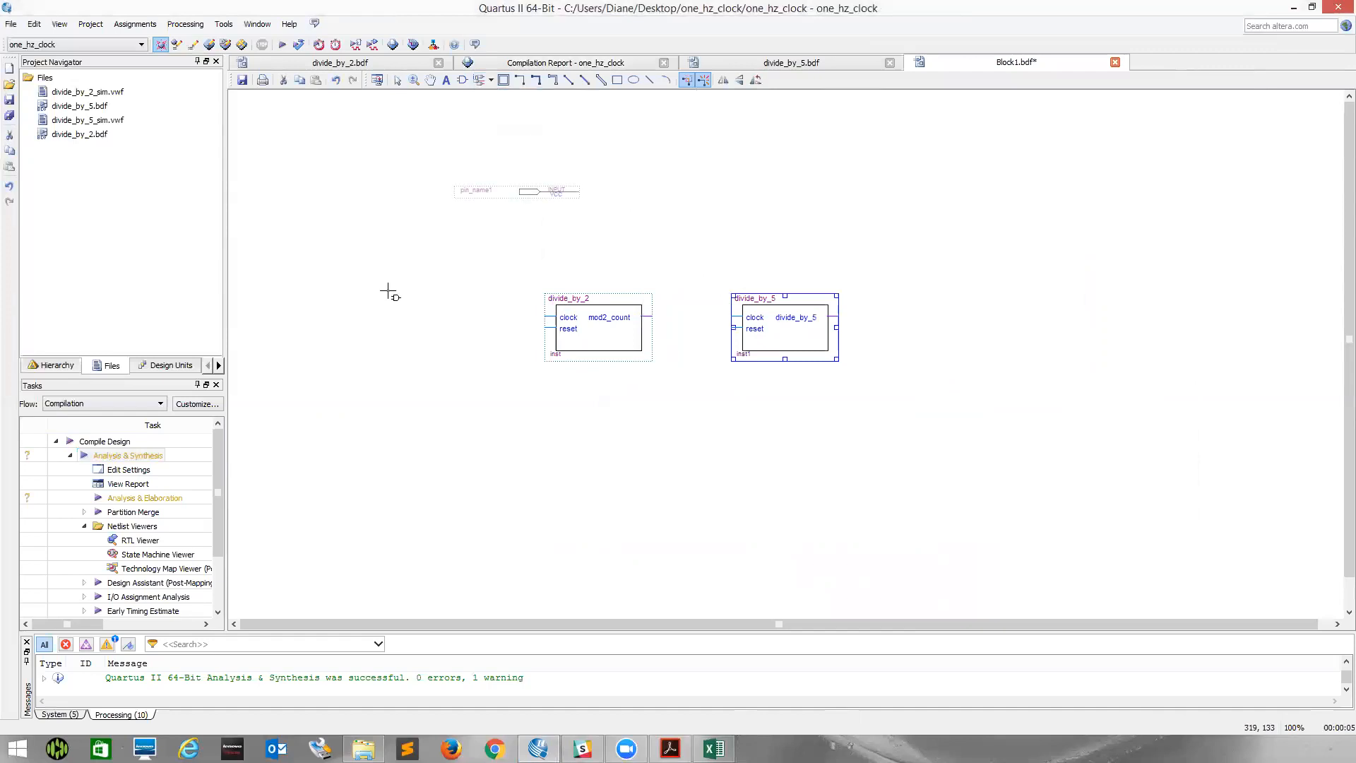
click(377, 303)
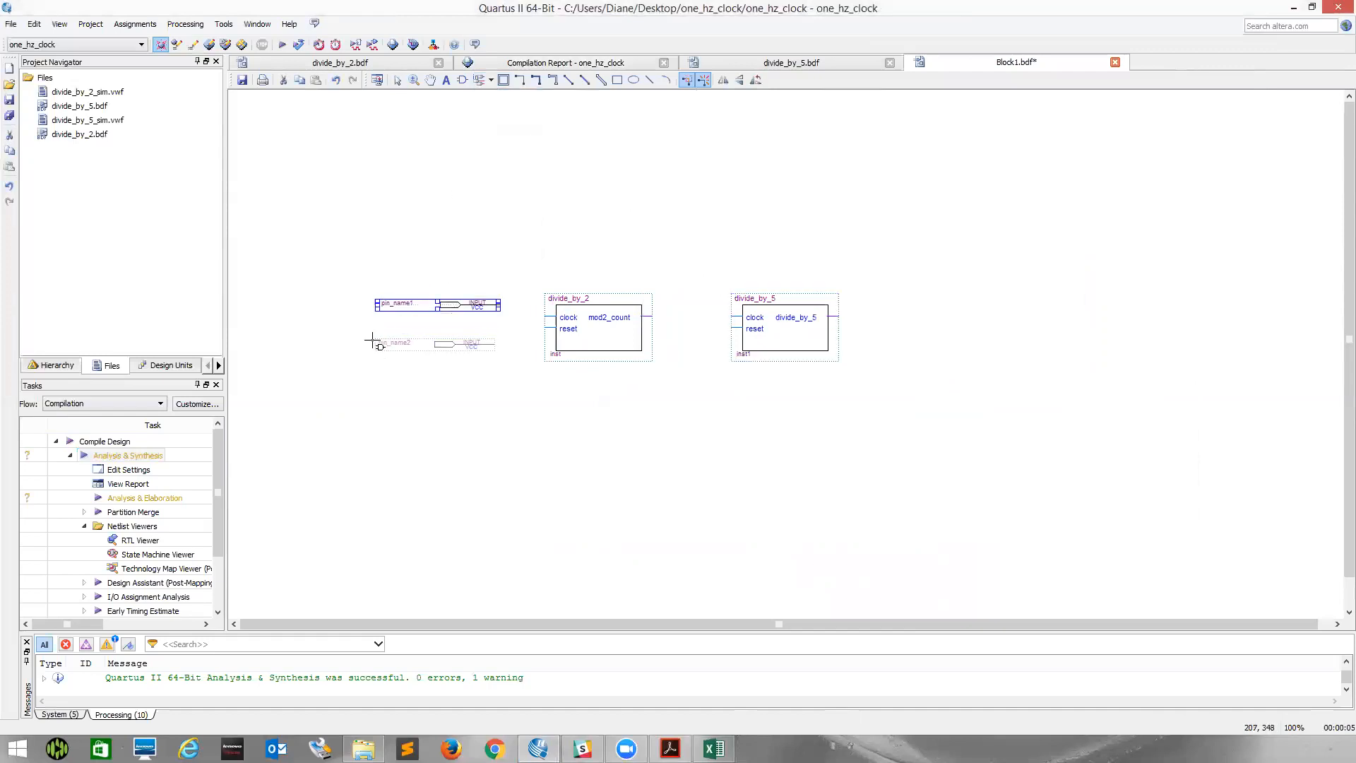
click(377, 386)
key(Escape)
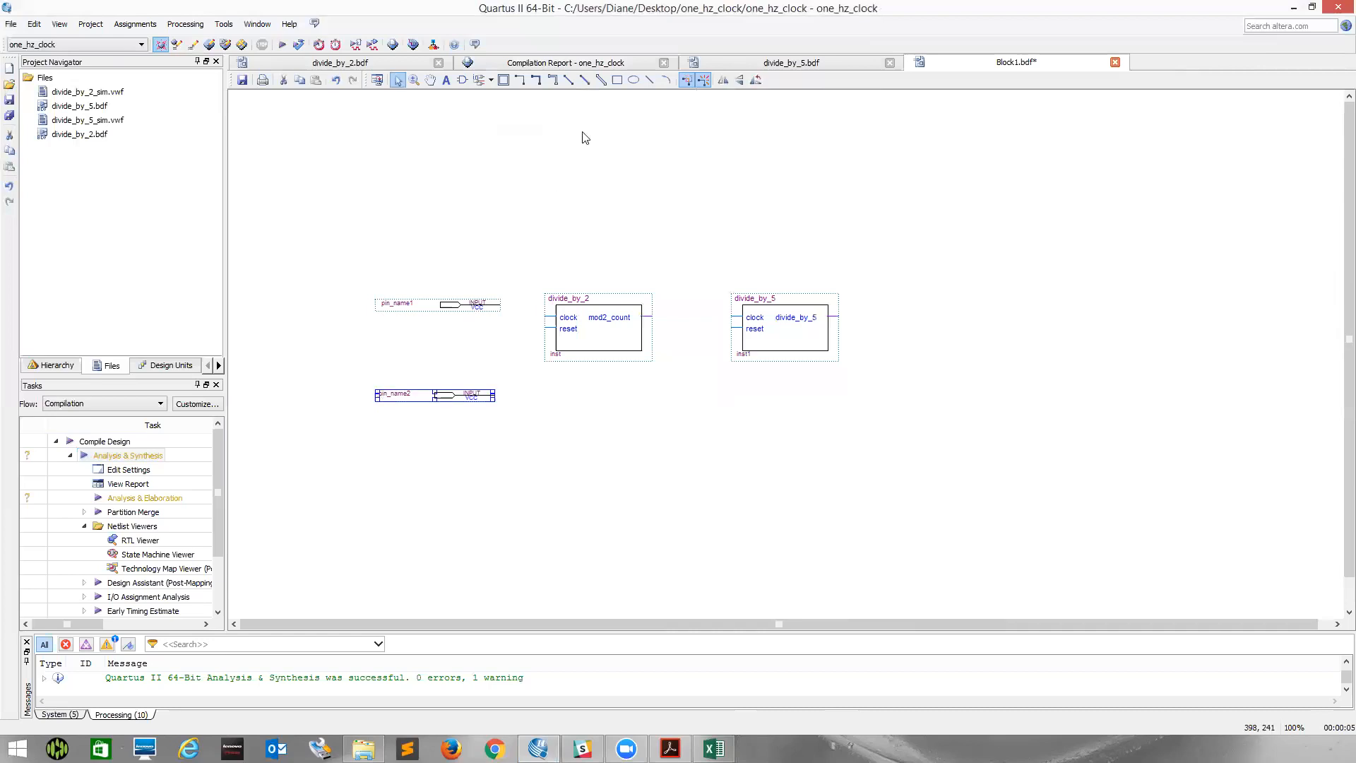
Place a bidirectional pin to the right of the divide_by_5 symbol.
click(492, 83)
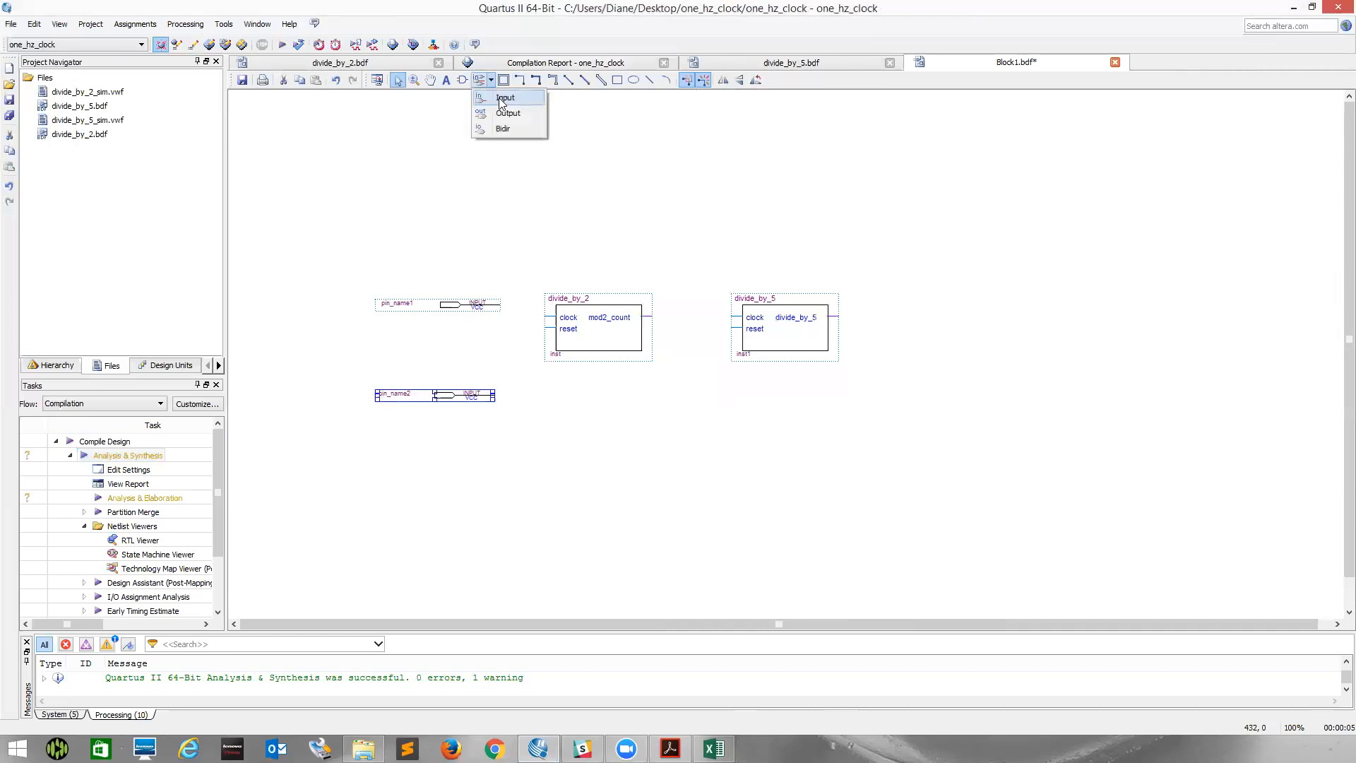
click(506, 112)
click(928, 304)
key(Escape)
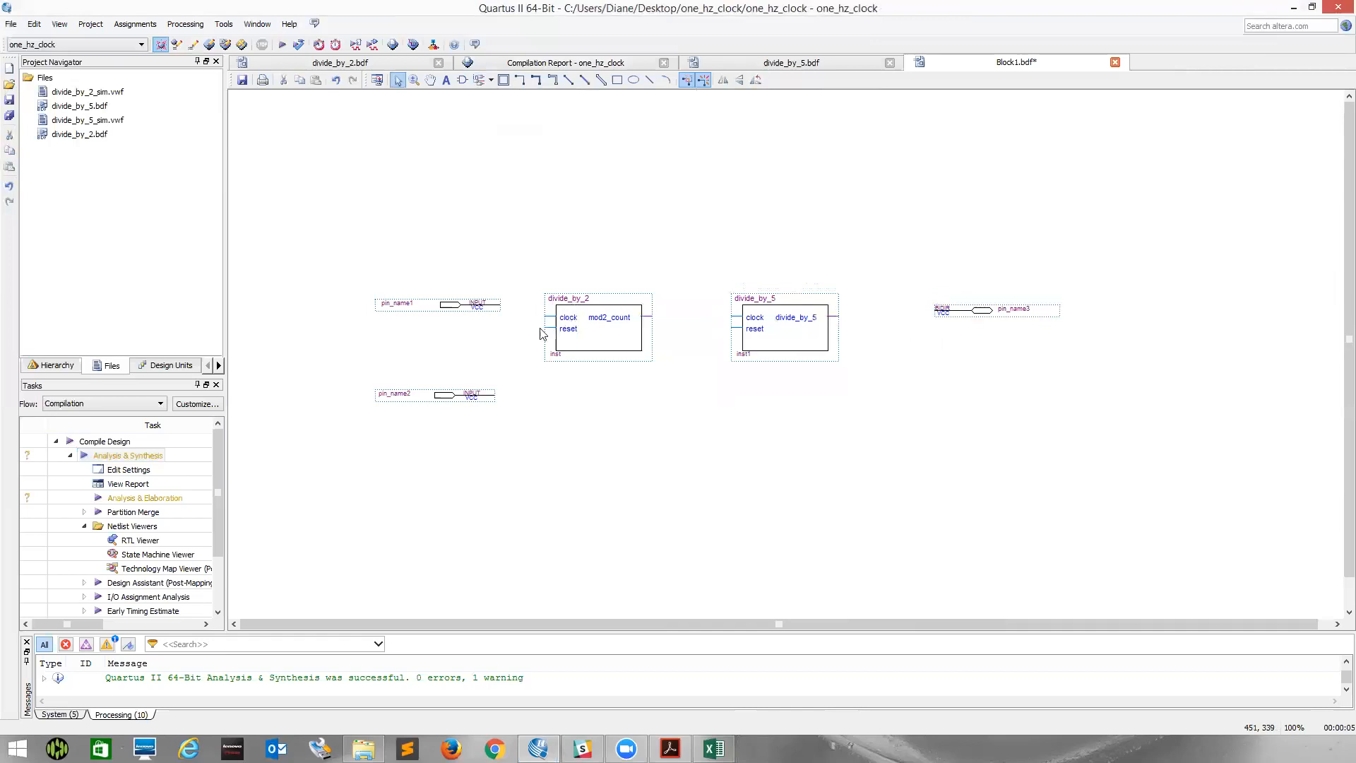
Connect the upper input pin to the clock input of divide_by_2 and name the pin clock.
drag(452, 303, 422, 316)
click(414, 80)
click(402, 218)
click(403, 218)
click(396, 245)
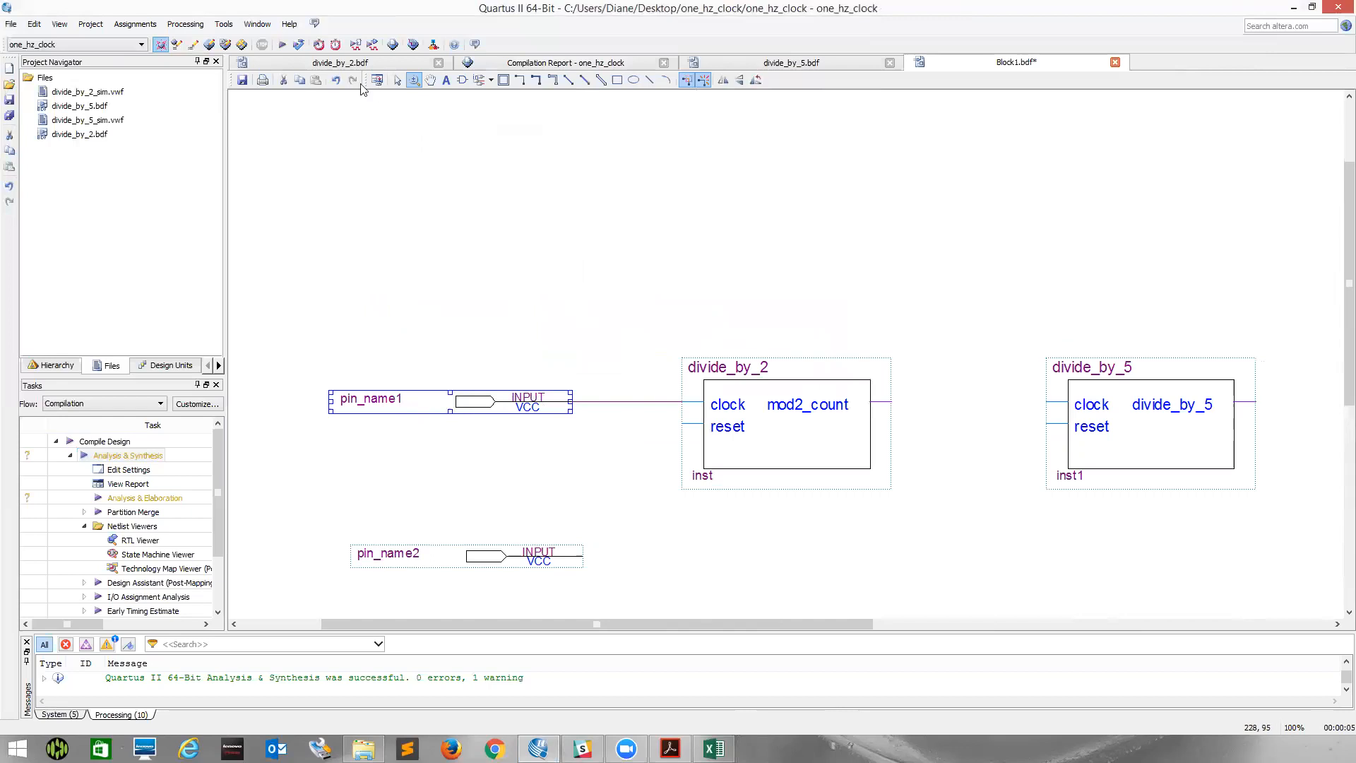
click(397, 81)
right_click(401, 398)
click(453, 663)
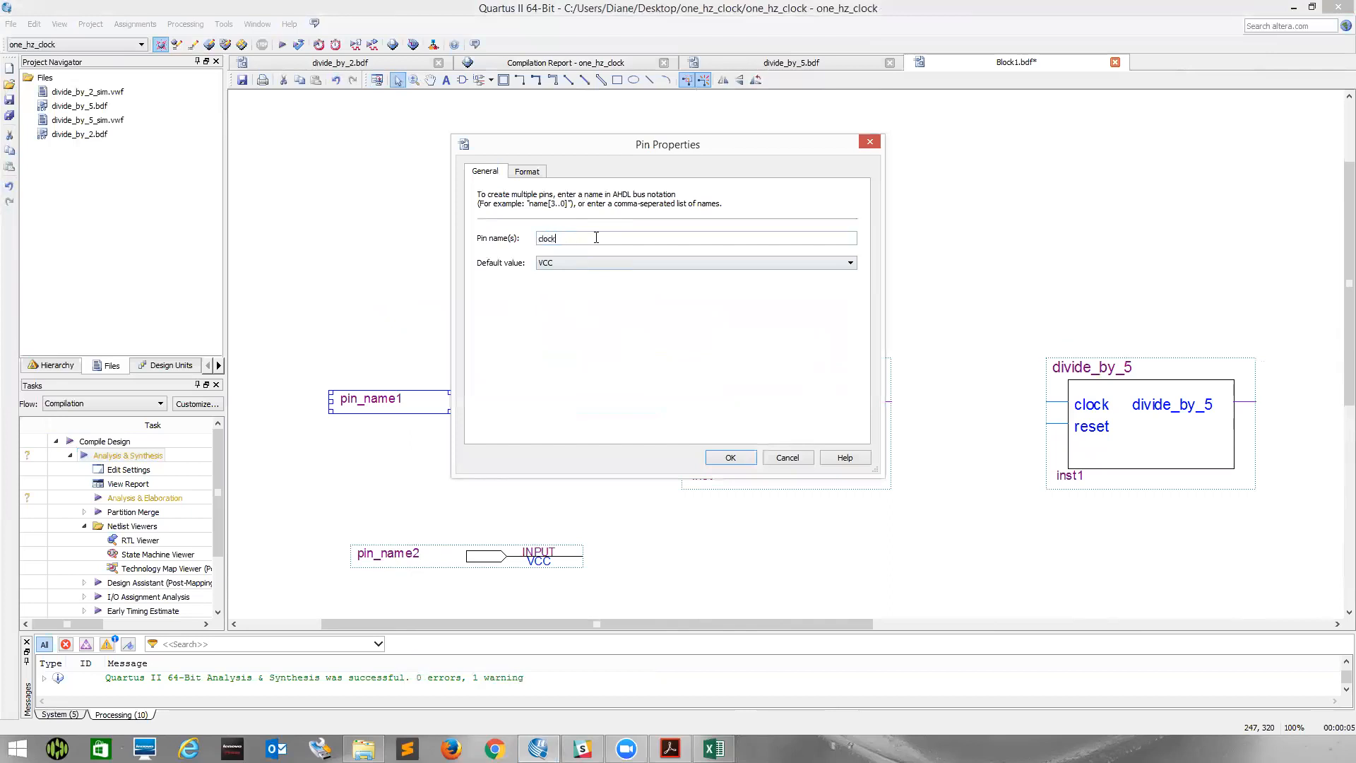
key(Return)
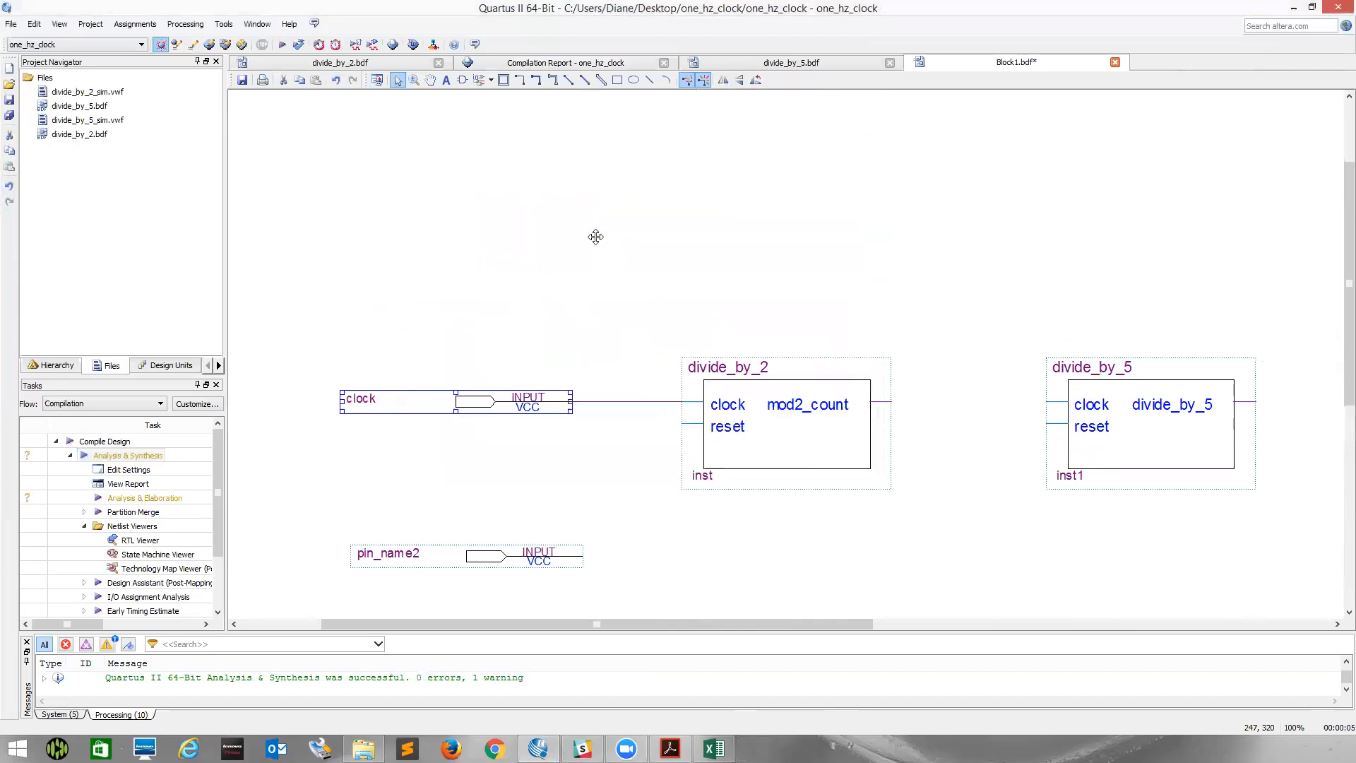
Rename the lower input pin reset and align it beneath the clock pin.
click(421, 554)
right_click(421, 554)
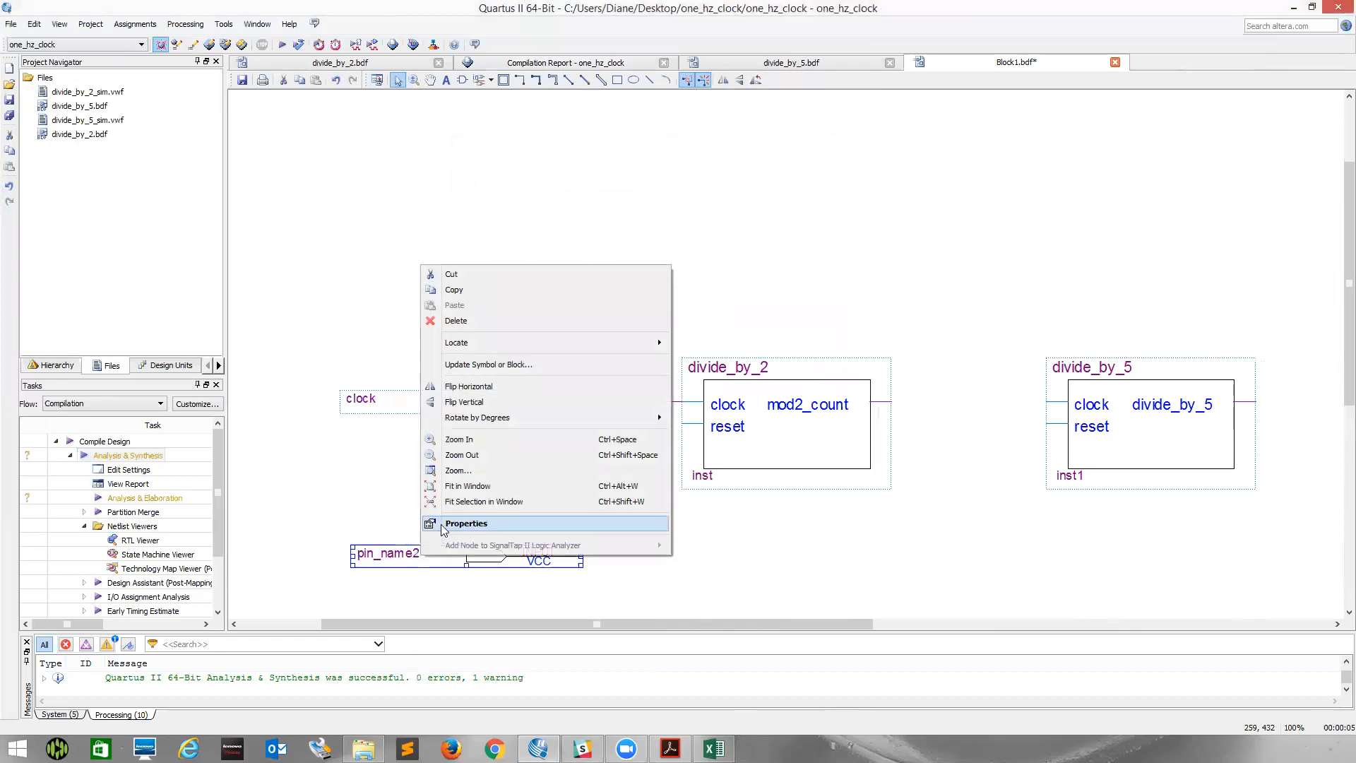
click(447, 609)
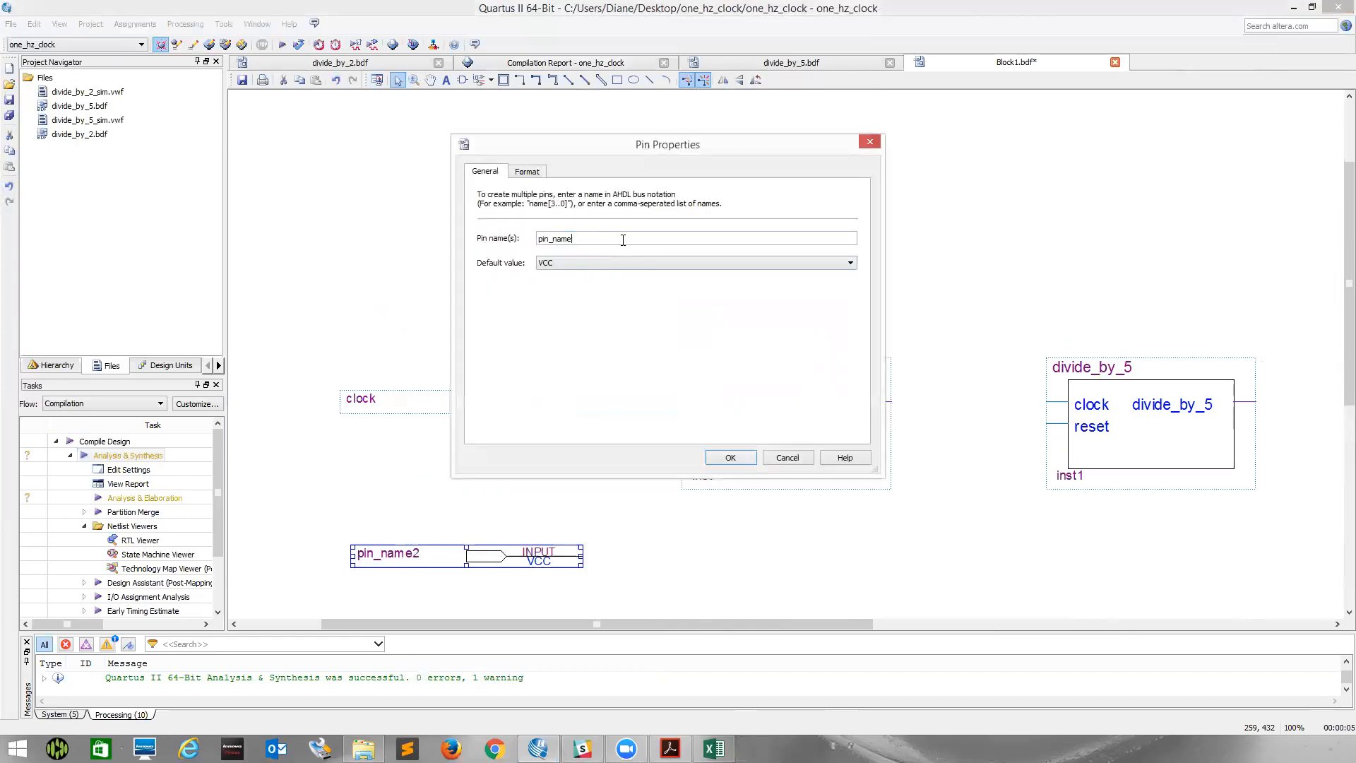
text(reset)
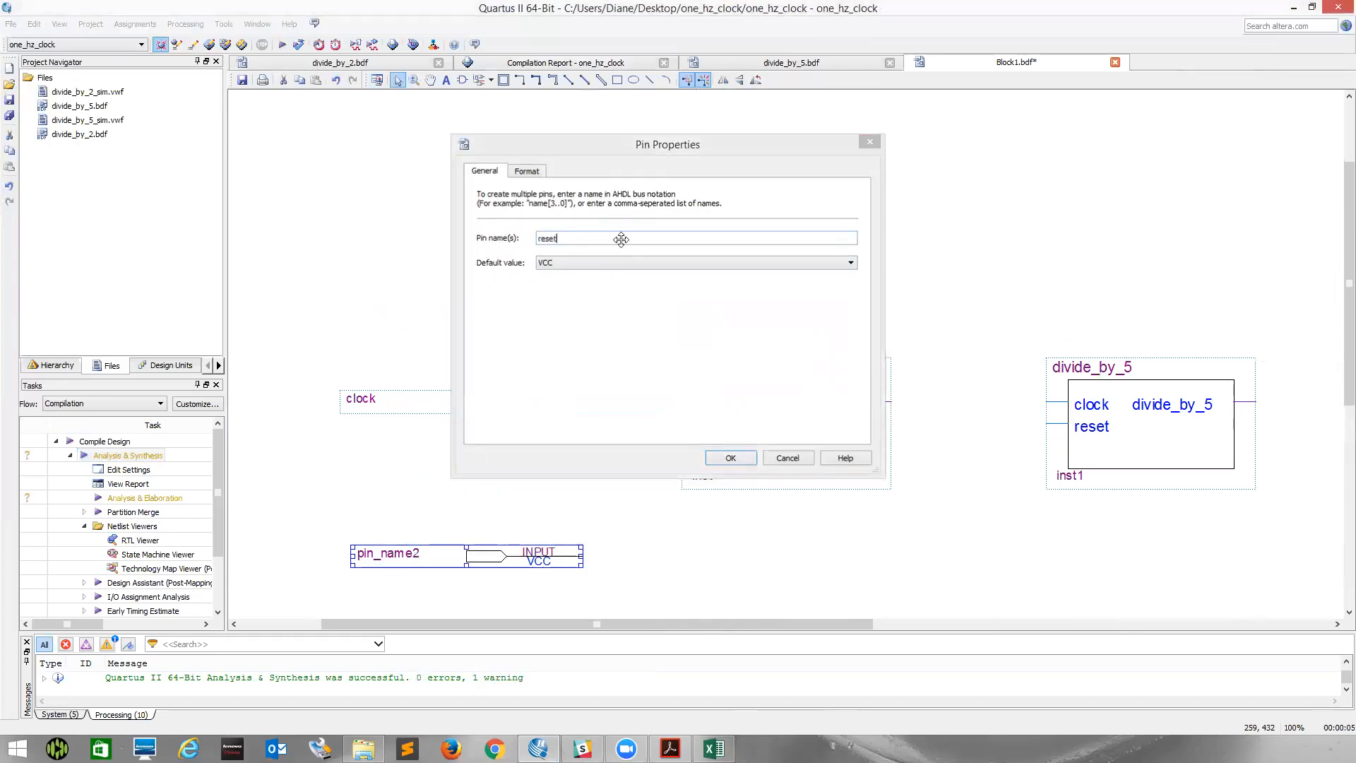
key(Return)
mouse_move(456, 561)
mouse_down()
mouse_move(436, 493)
mouse_move(447, 548)
mouse_up()
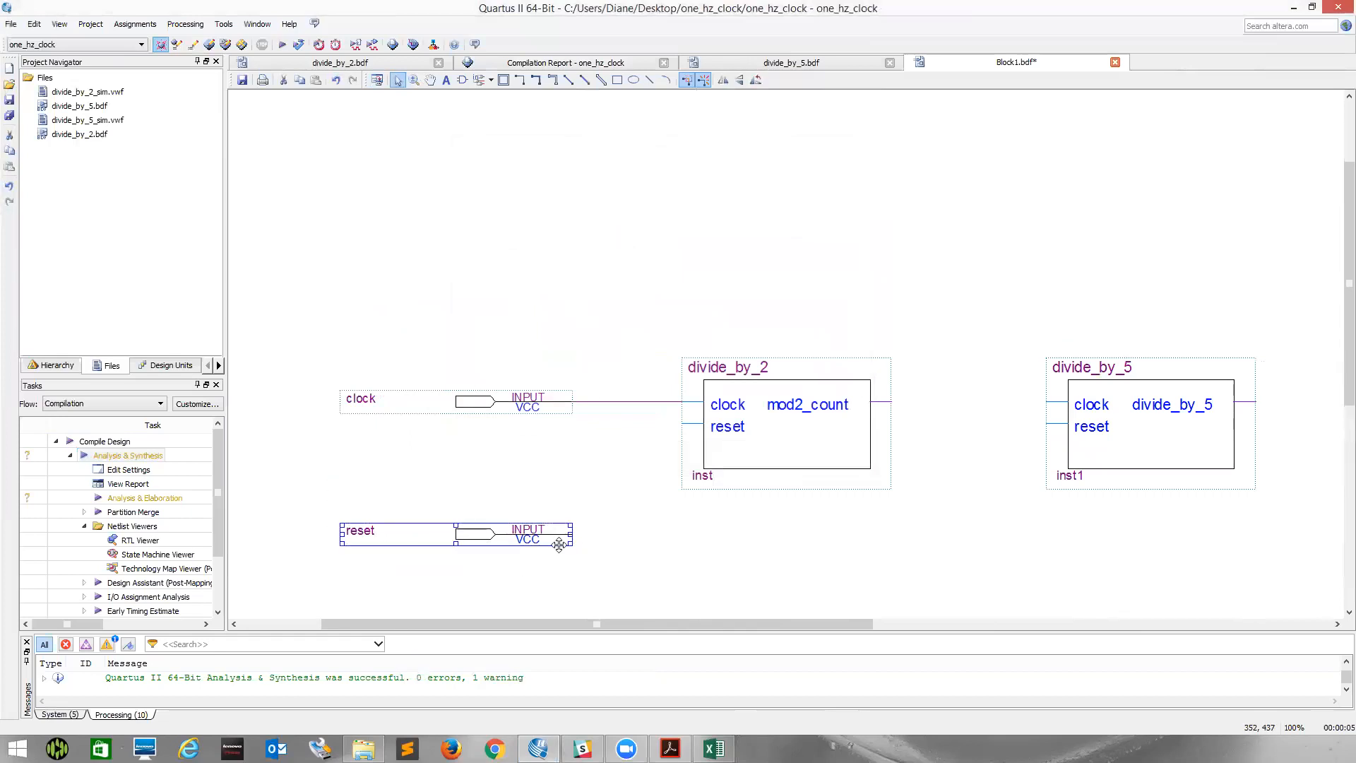
Wire the reset pin to both dividers' reset inputs and connect the mod2_count output to the divide_by_5 clock input.
mouse_move(574, 535)
mouse_down()
mouse_move(1041, 517)
mouse_move(1013, 478)
mouse_up()
drag(1048, 423, 1013, 479)
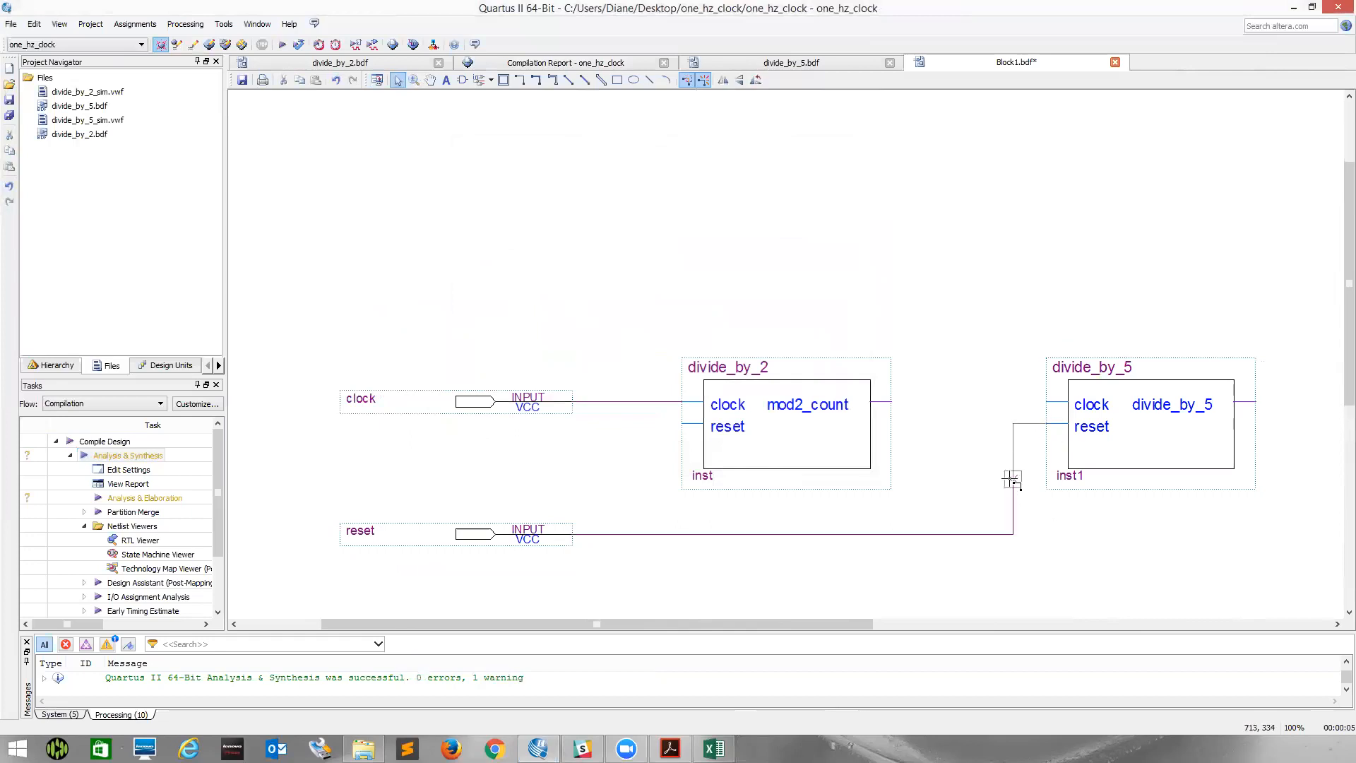
mouse_move(678, 424)
mouse_down()
mouse_move(645, 463)
mouse_move(627, 534)
mouse_up()
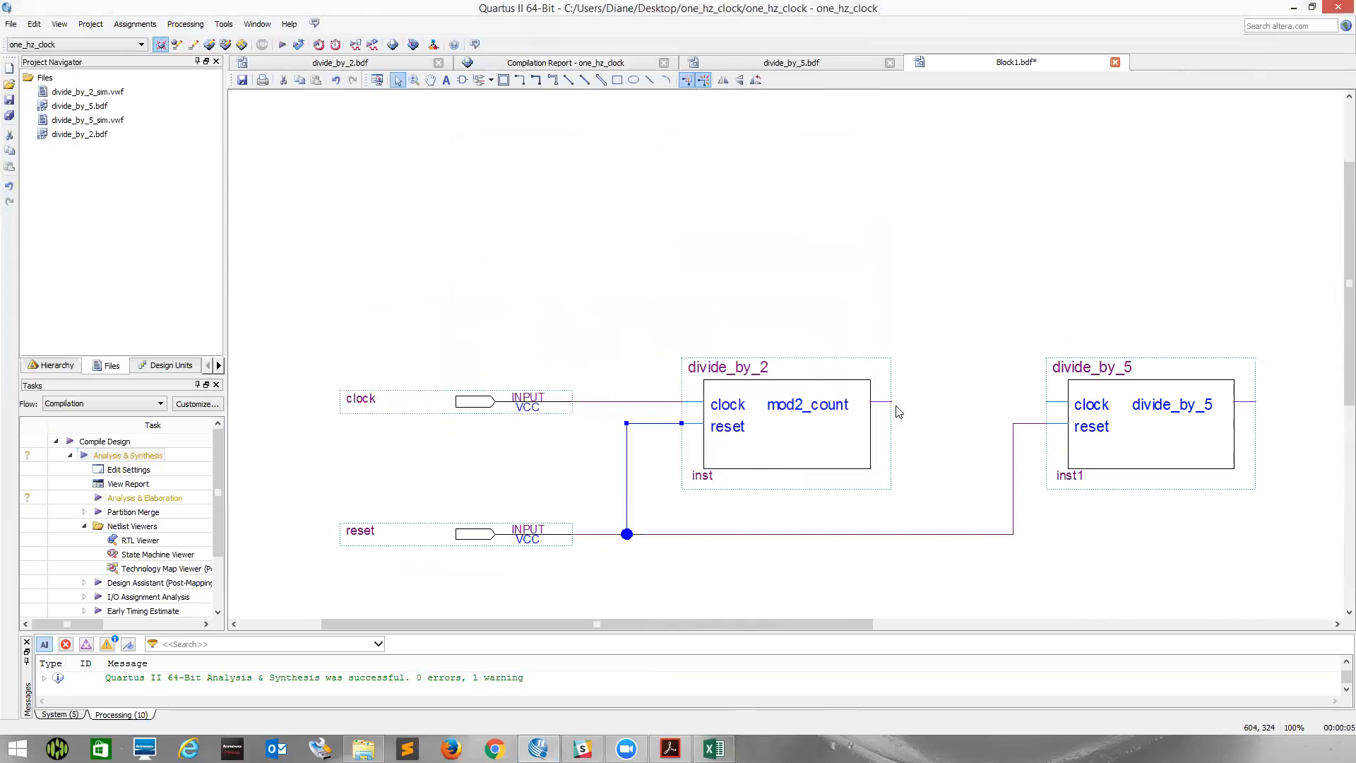
drag(895, 404, 1046, 401)
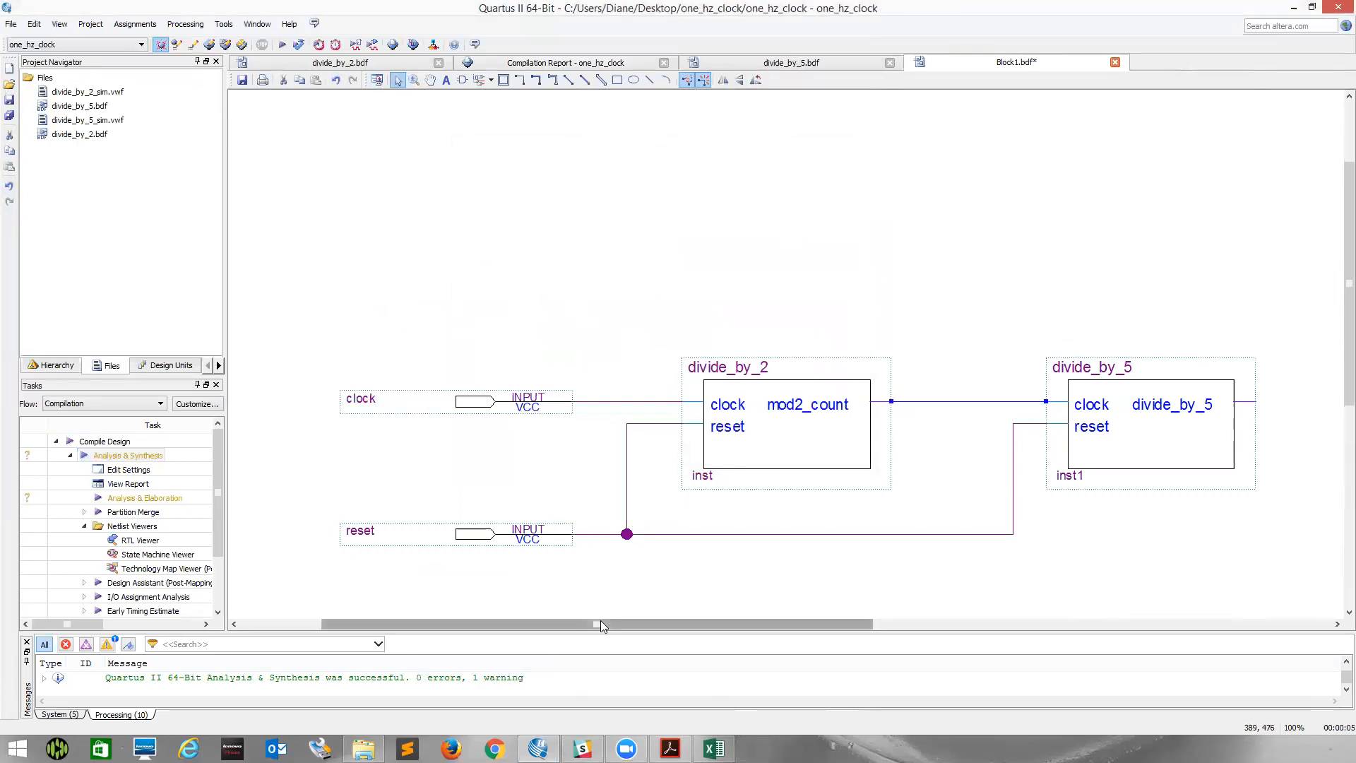
Delete the bidirectional pin to the right of the divide_by_5 symbol.
drag(600, 624, 855, 624)
click(1056, 387)
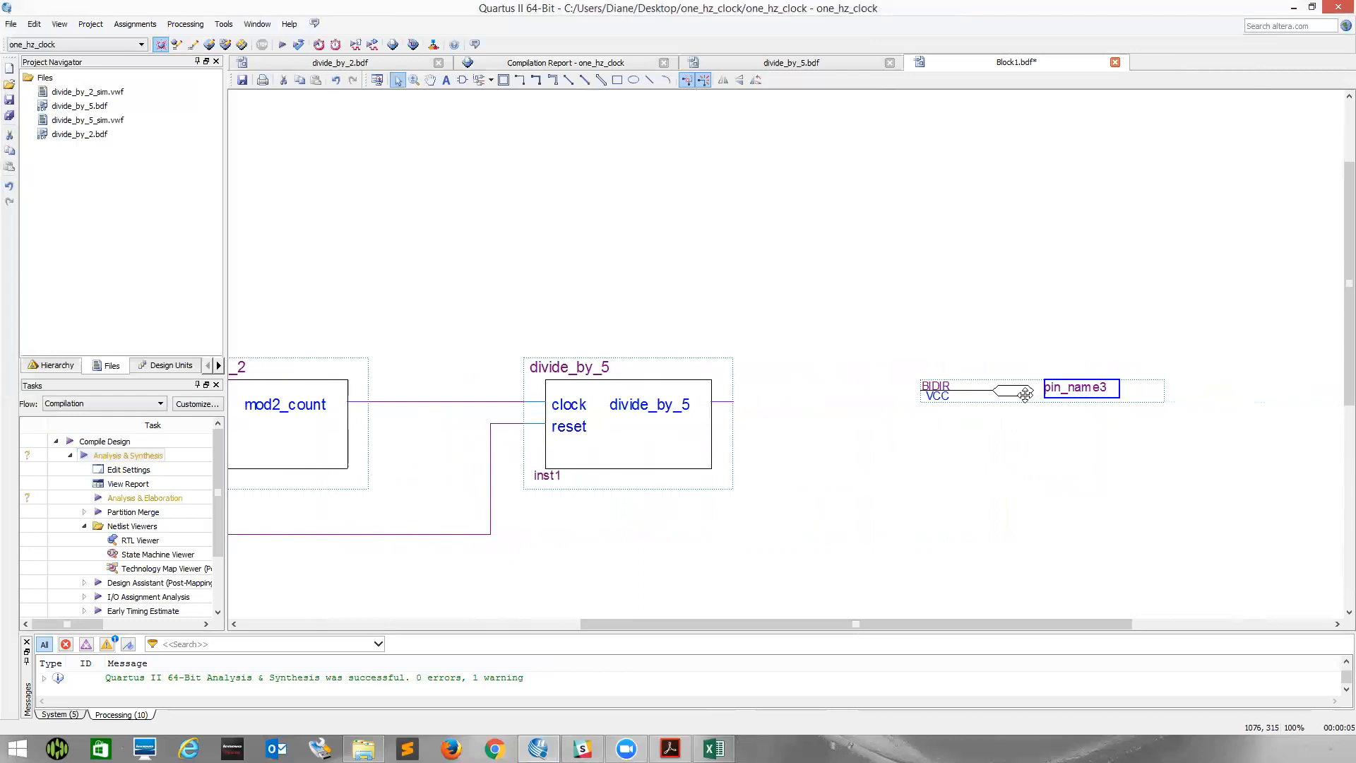
click(1010, 391)
click(1010, 391)
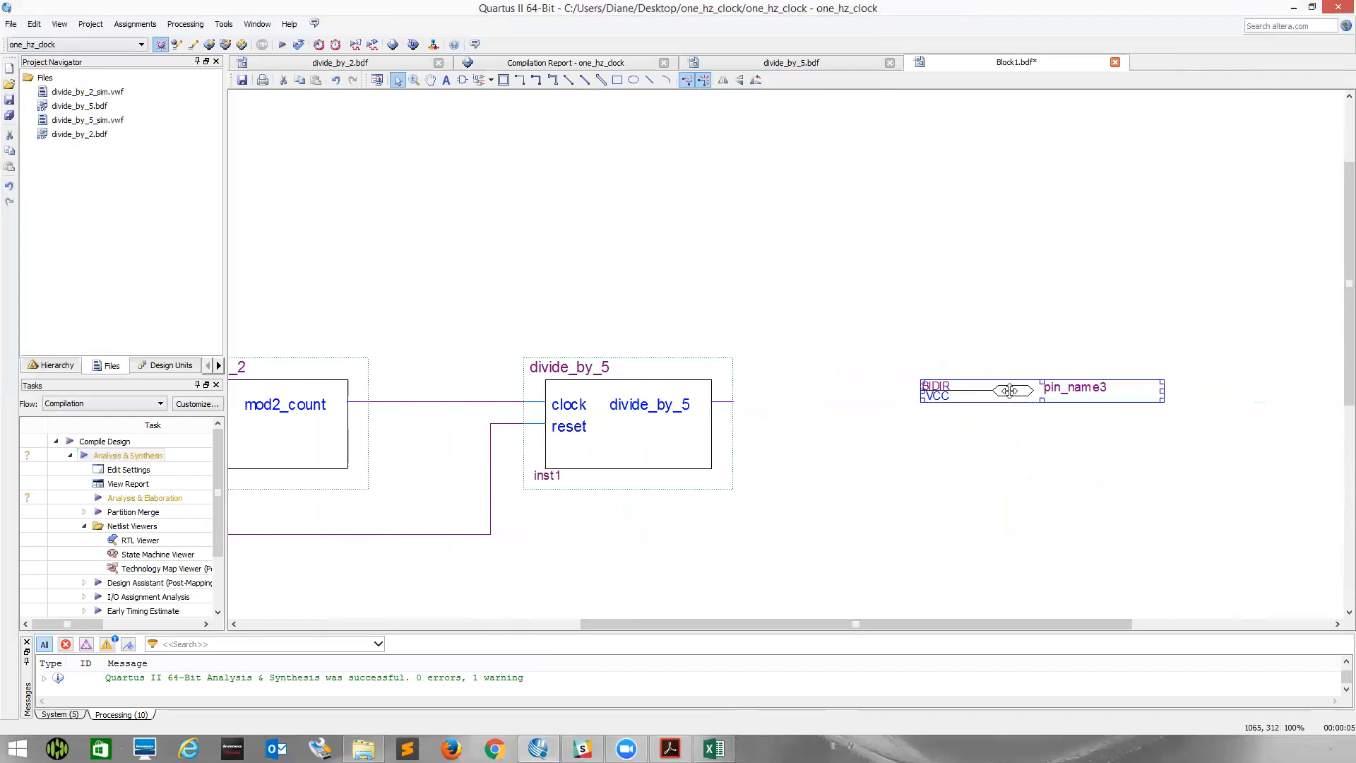
key(Delete)
Place an output pin to the right of divide_by_5 and connect it to that symbol's output.
click(491, 81)
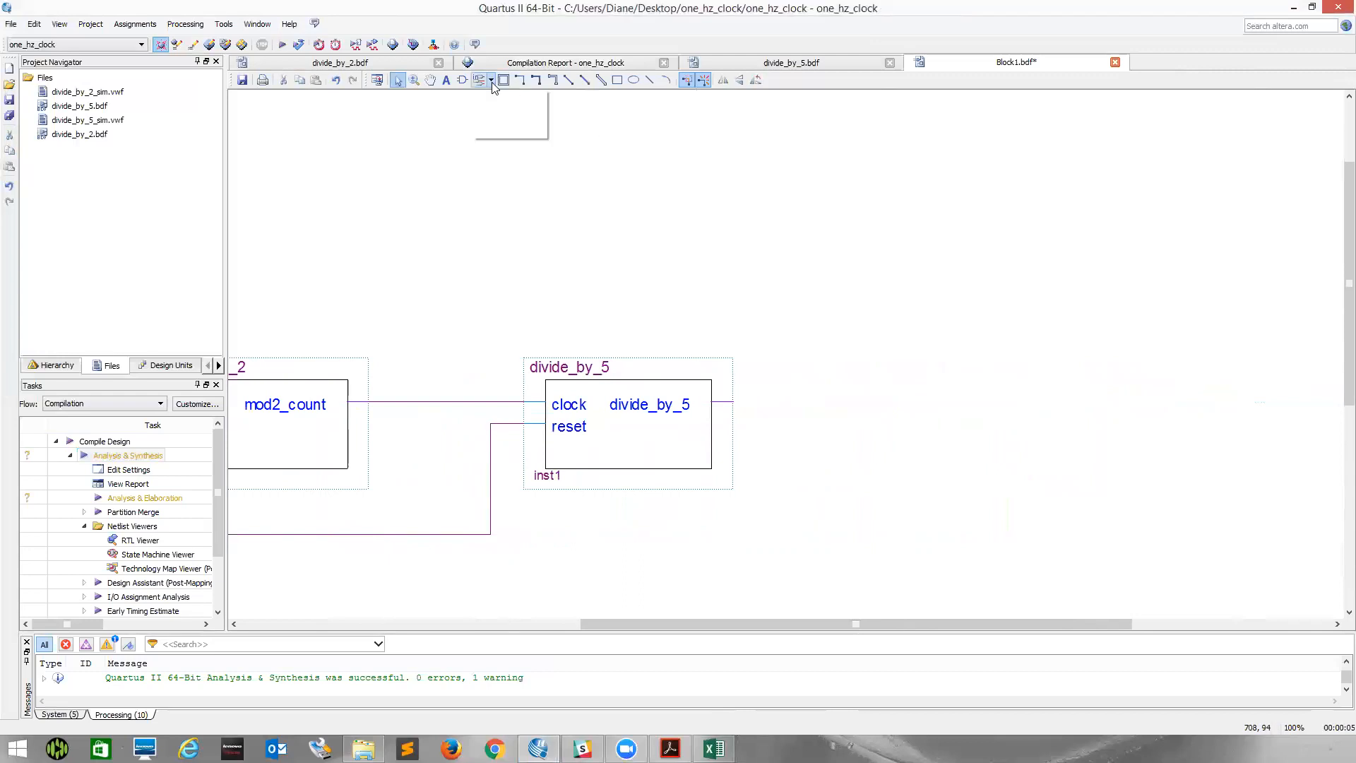
click(506, 117)
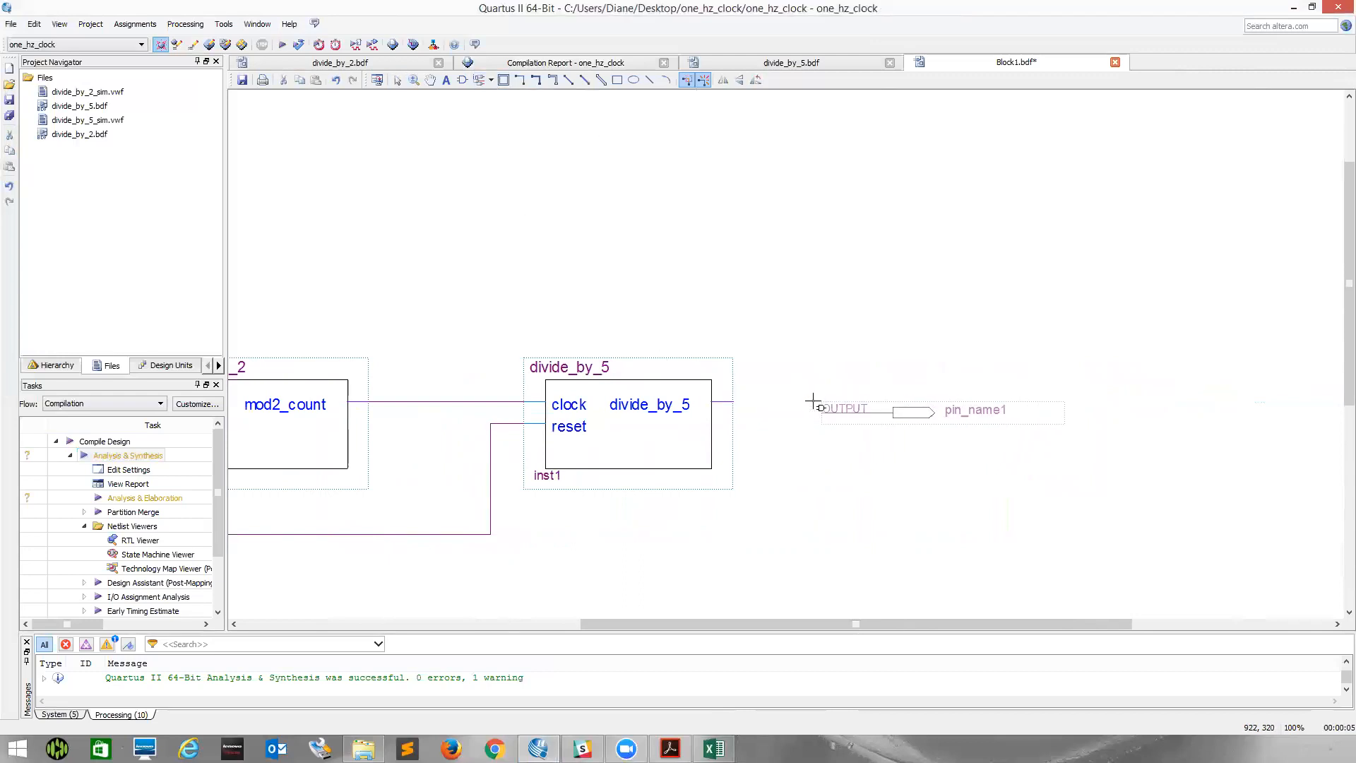
click(803, 385)
key(Escape)
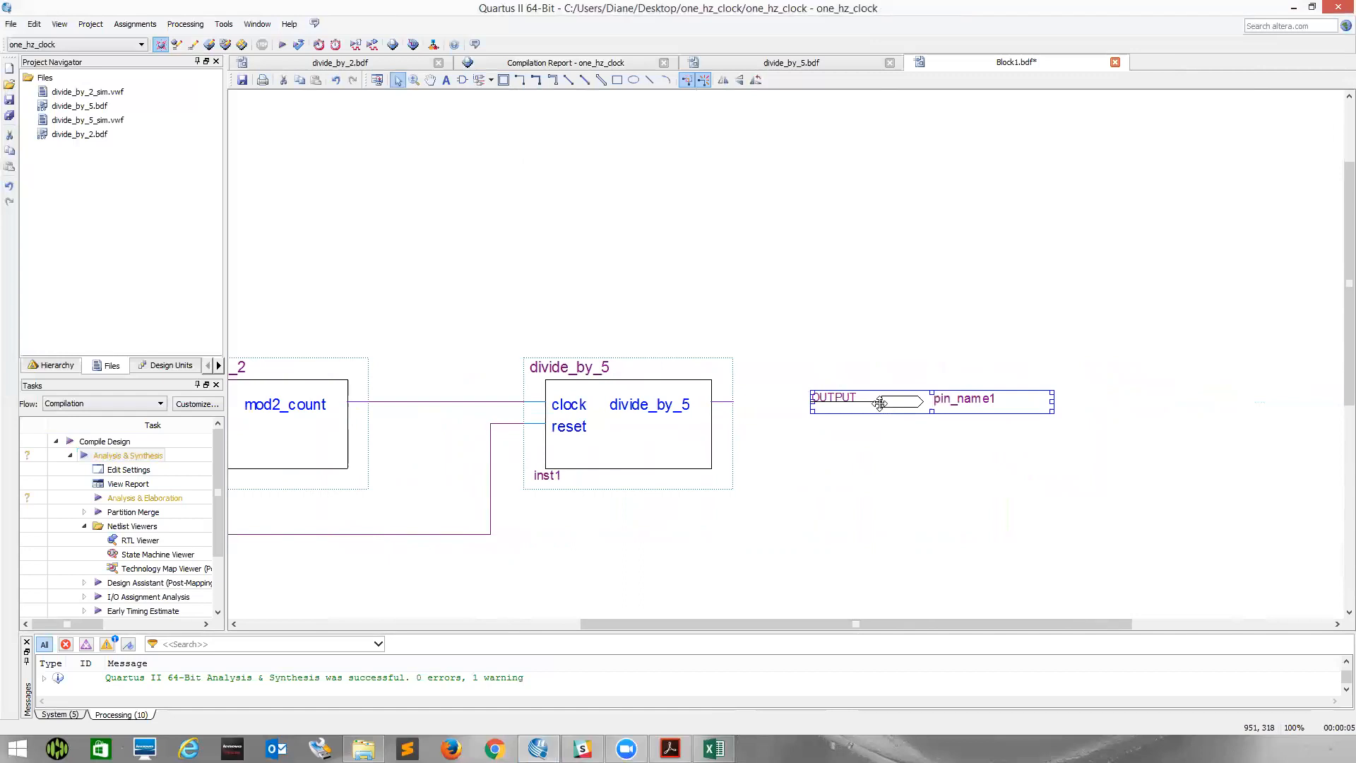
mouse_move(911, 401)
mouse_down()
mouse_move(873, 413)
mouse_move(824, 401)
mouse_move(899, 403)
mouse_up()
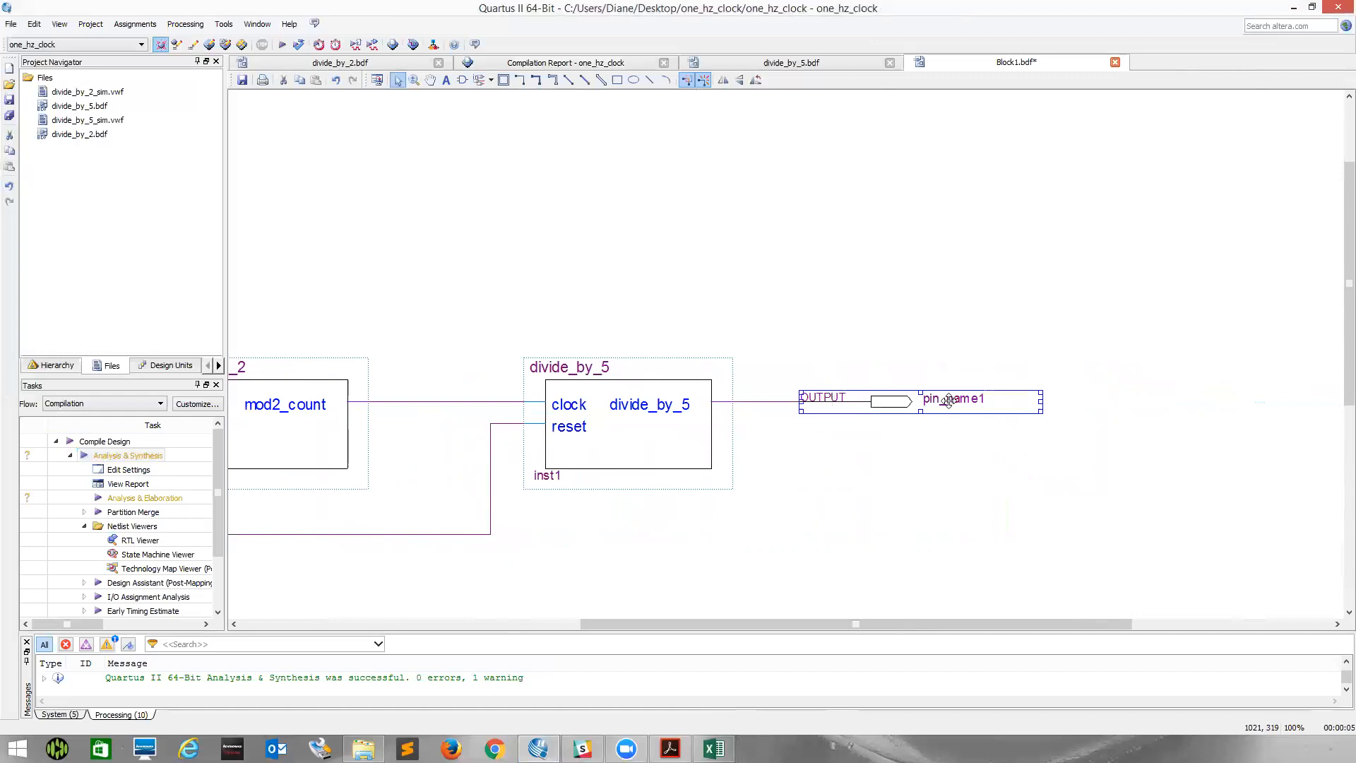
Rename the output pin divide_by_10.
right_click(948, 401)
click(990, 661)
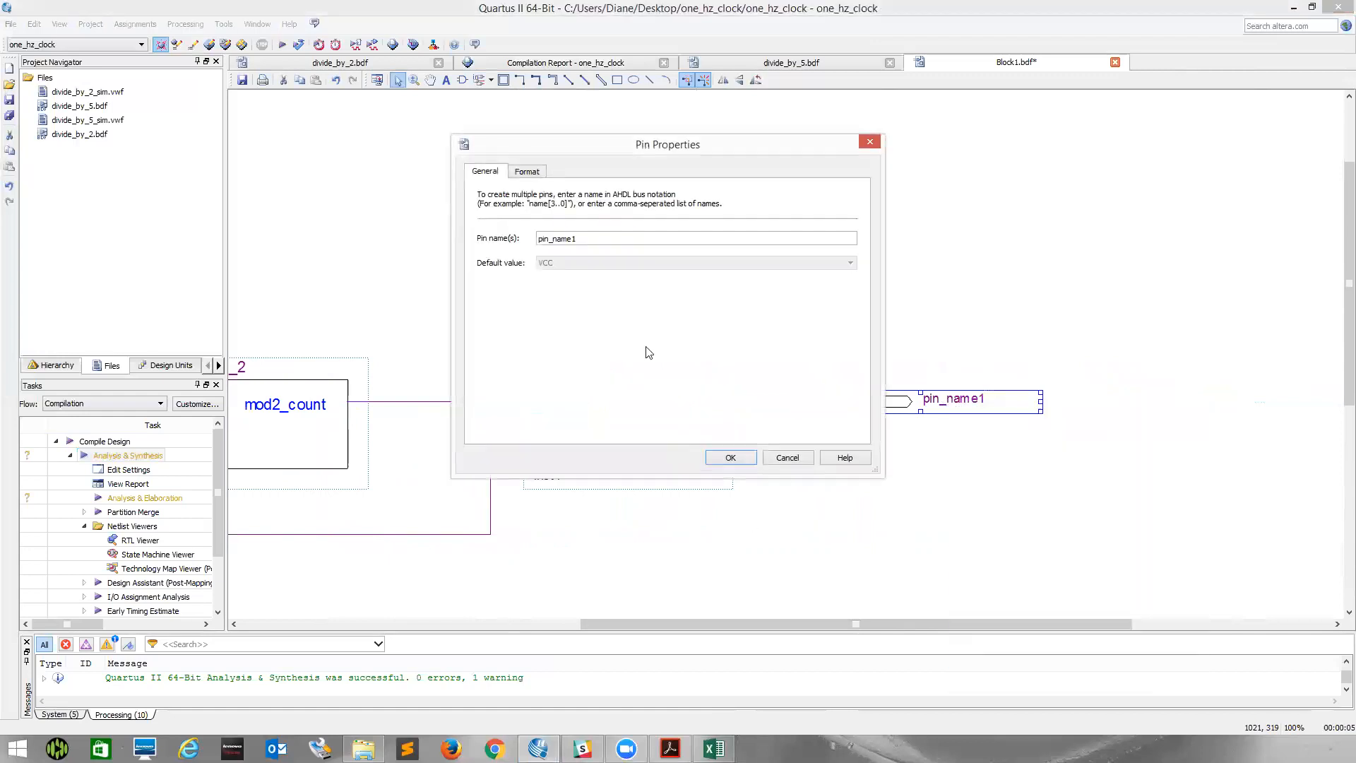
key(BackSpace)
key(BackSpace)
key(BackSpace)
key(BackSpace)
key(BackSpace)
key(BackSpace)
key(BackSpace)
key(BackSpace)
key(BackSpace)
text(divide_by_10)
key(Return)
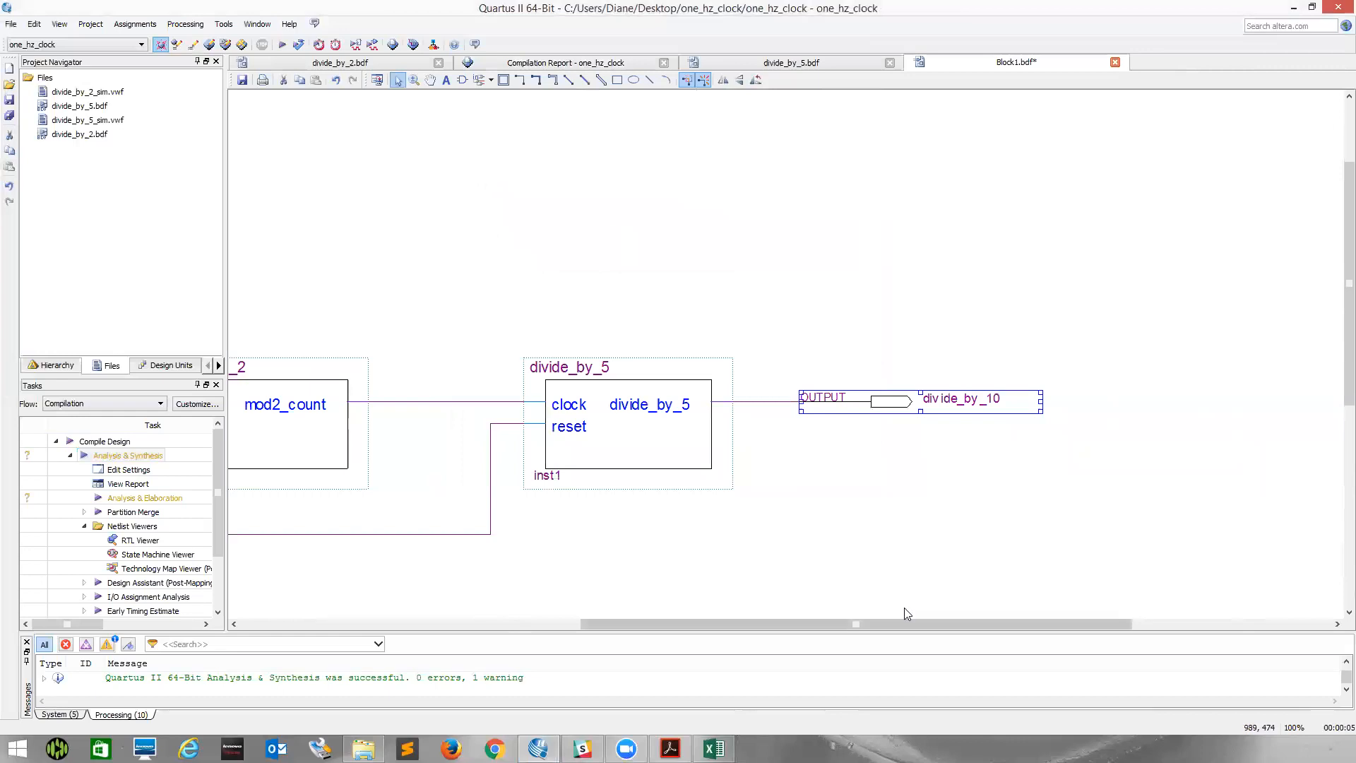
Save the new schematic as divide_by_10 in the one_hz_clock folder, with the file added to the current project.
drag(859, 621, 592, 657)
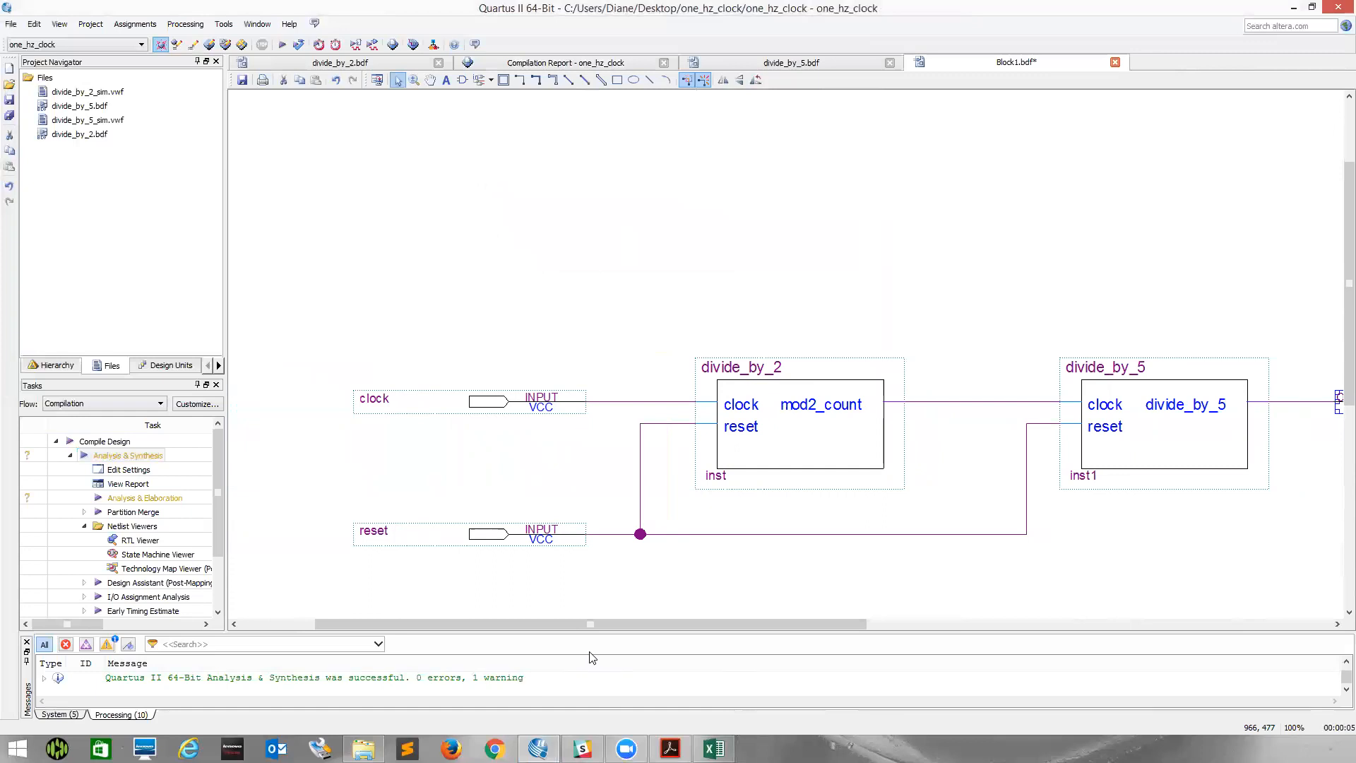
drag(591, 622, 597, 626)
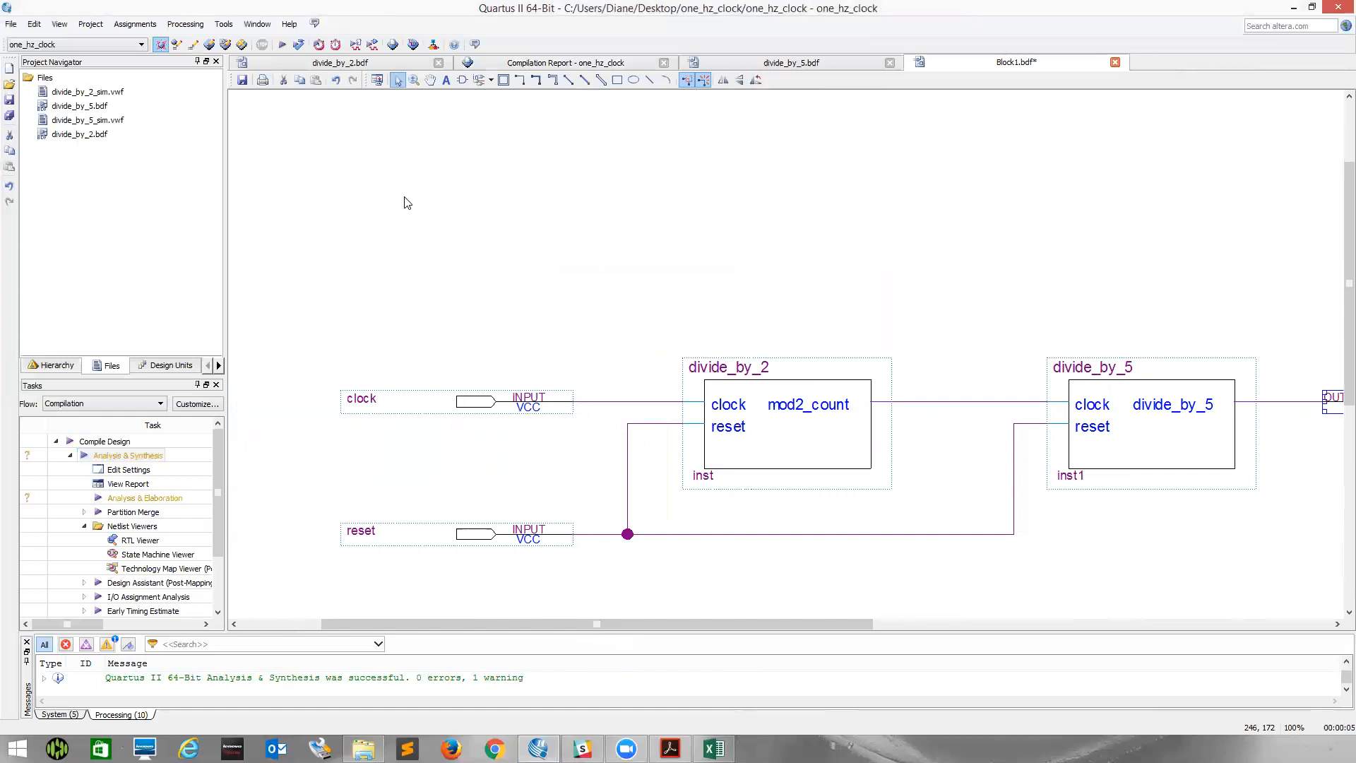
click(10, 23)
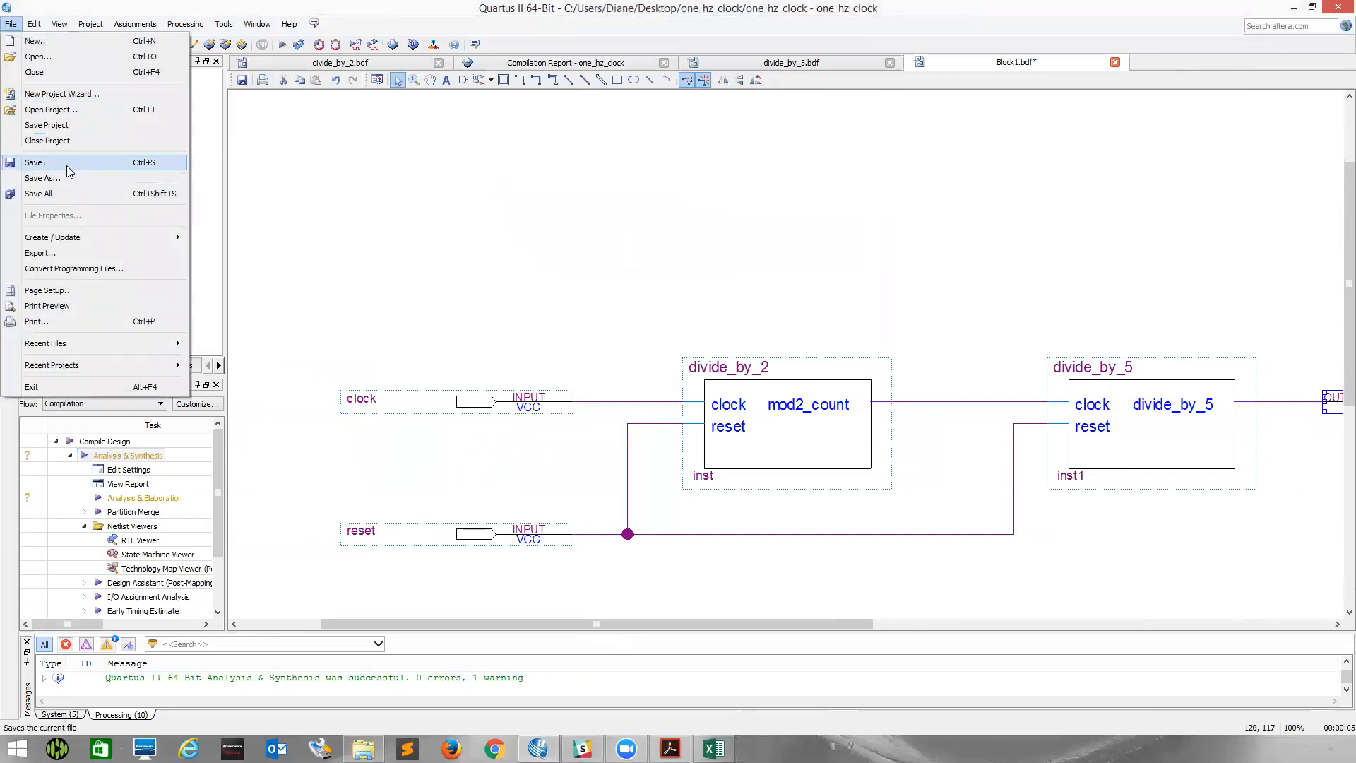
click(66, 163)
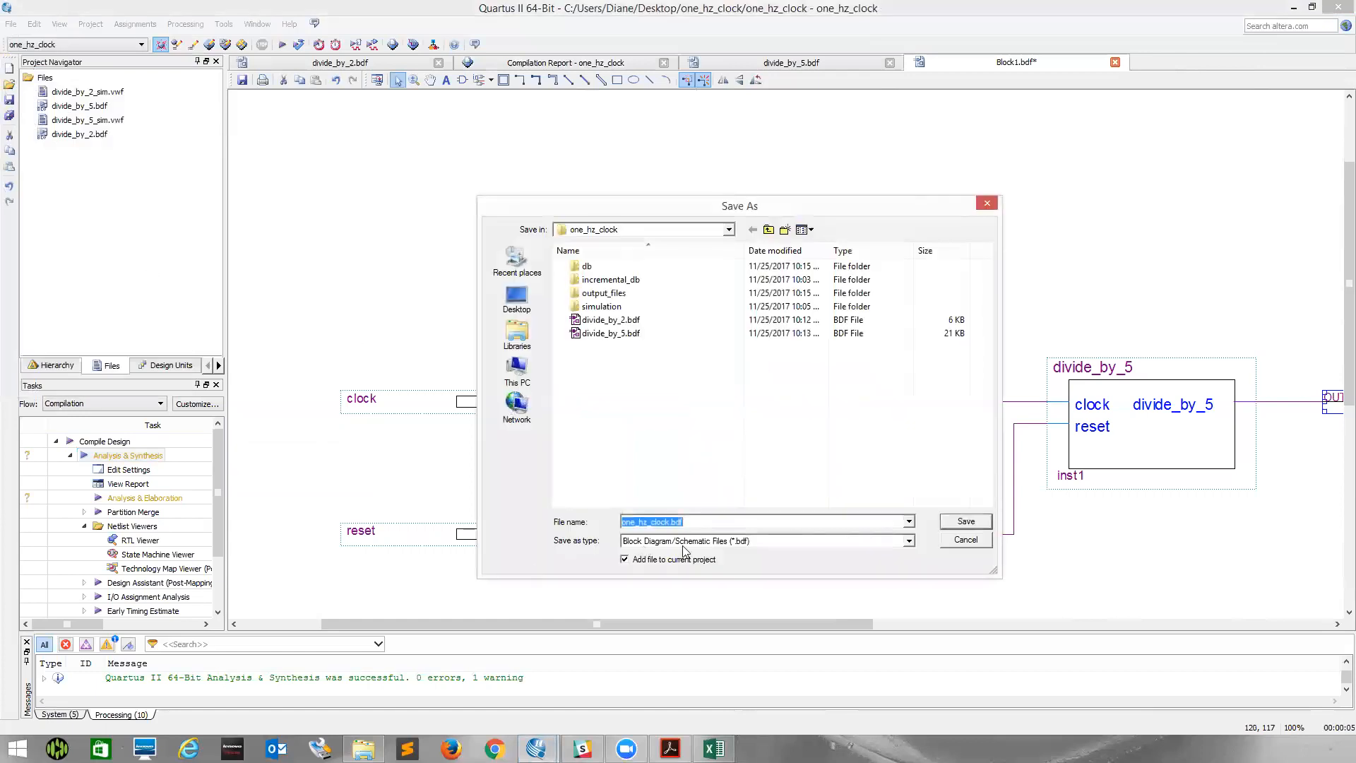
text(divid)
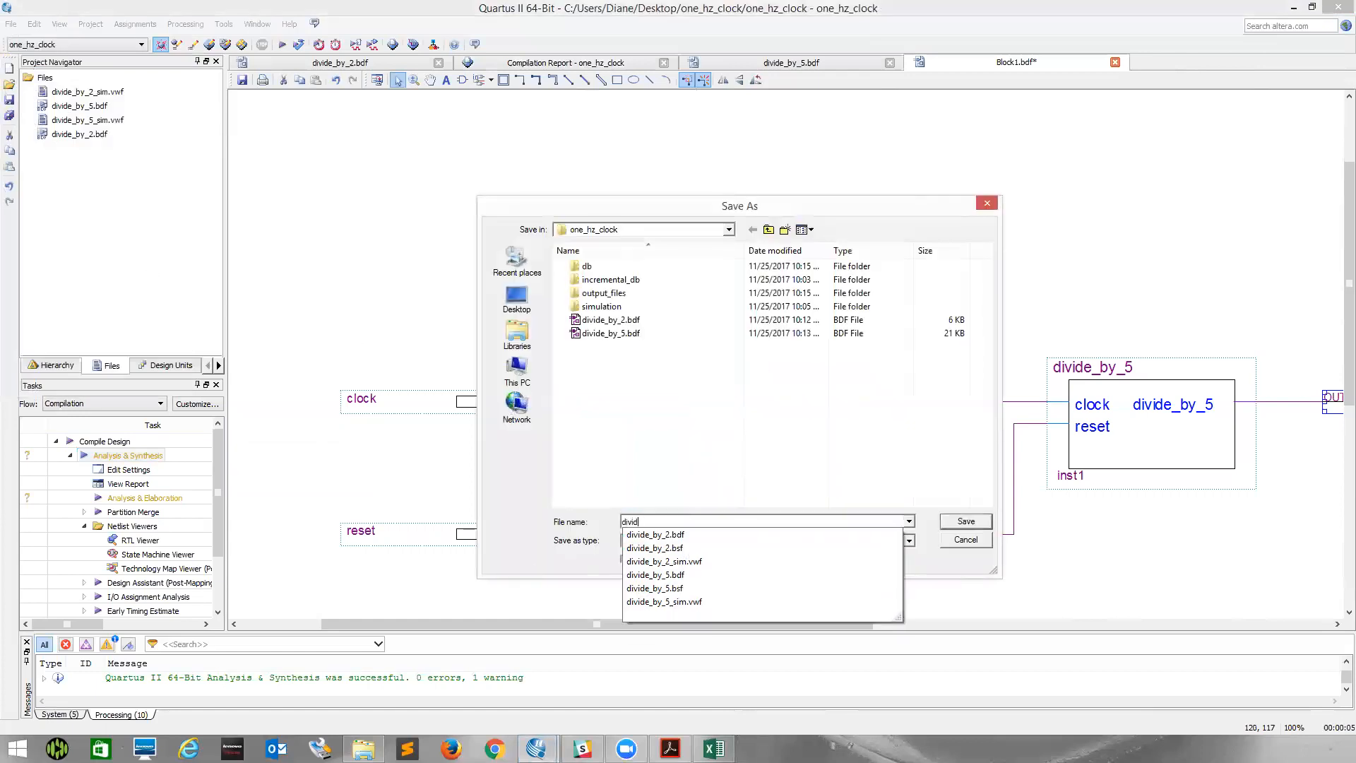
text(e_by_10)
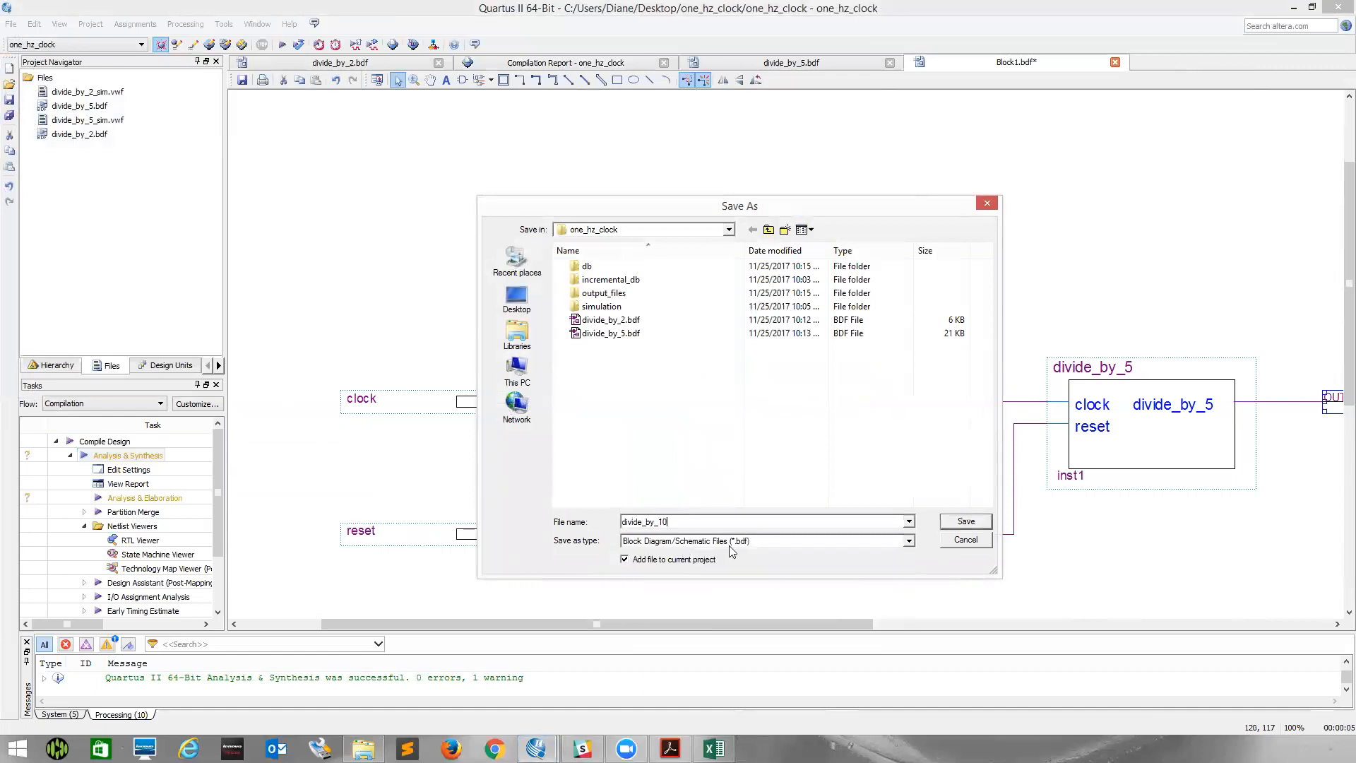
click(973, 522)
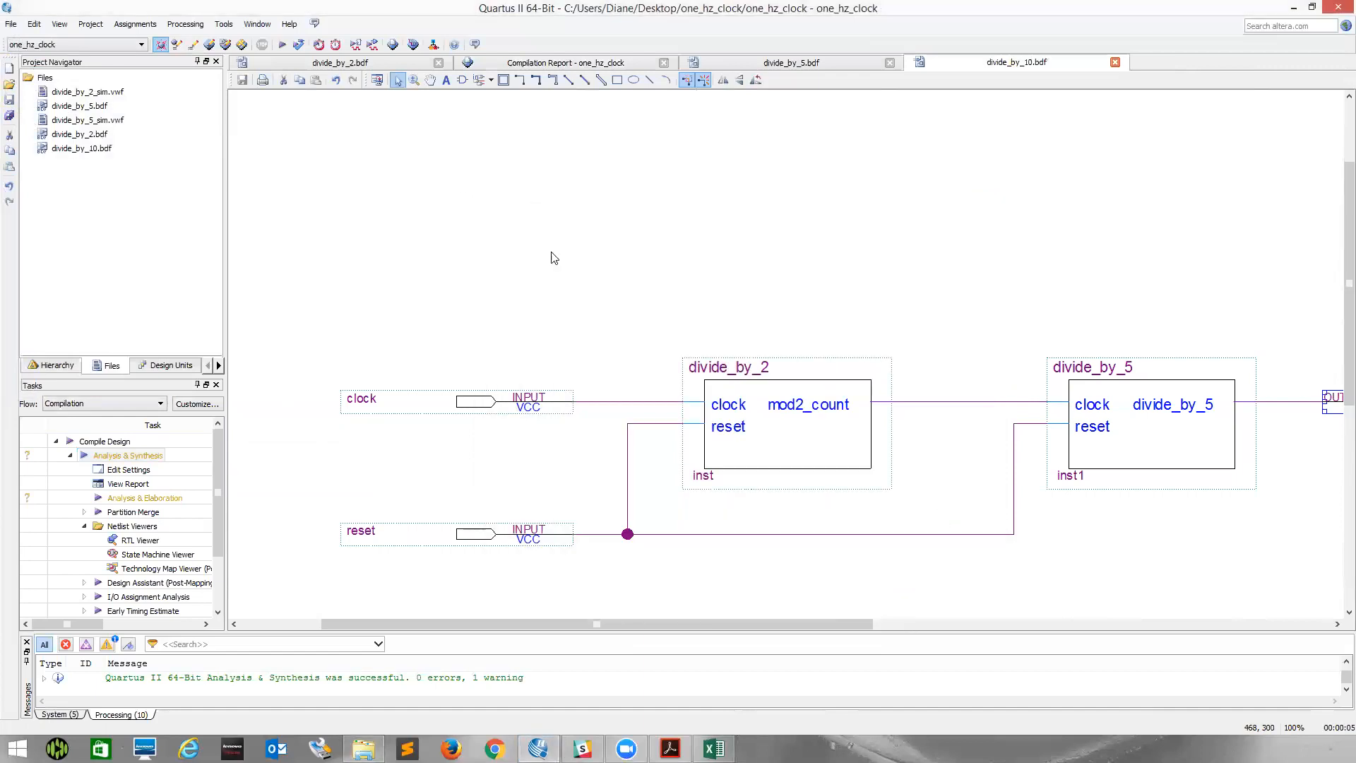
Set divide_by_10.bdf as the top-level entity and run Analysis & Synthesis on it.
right_click(89, 153)
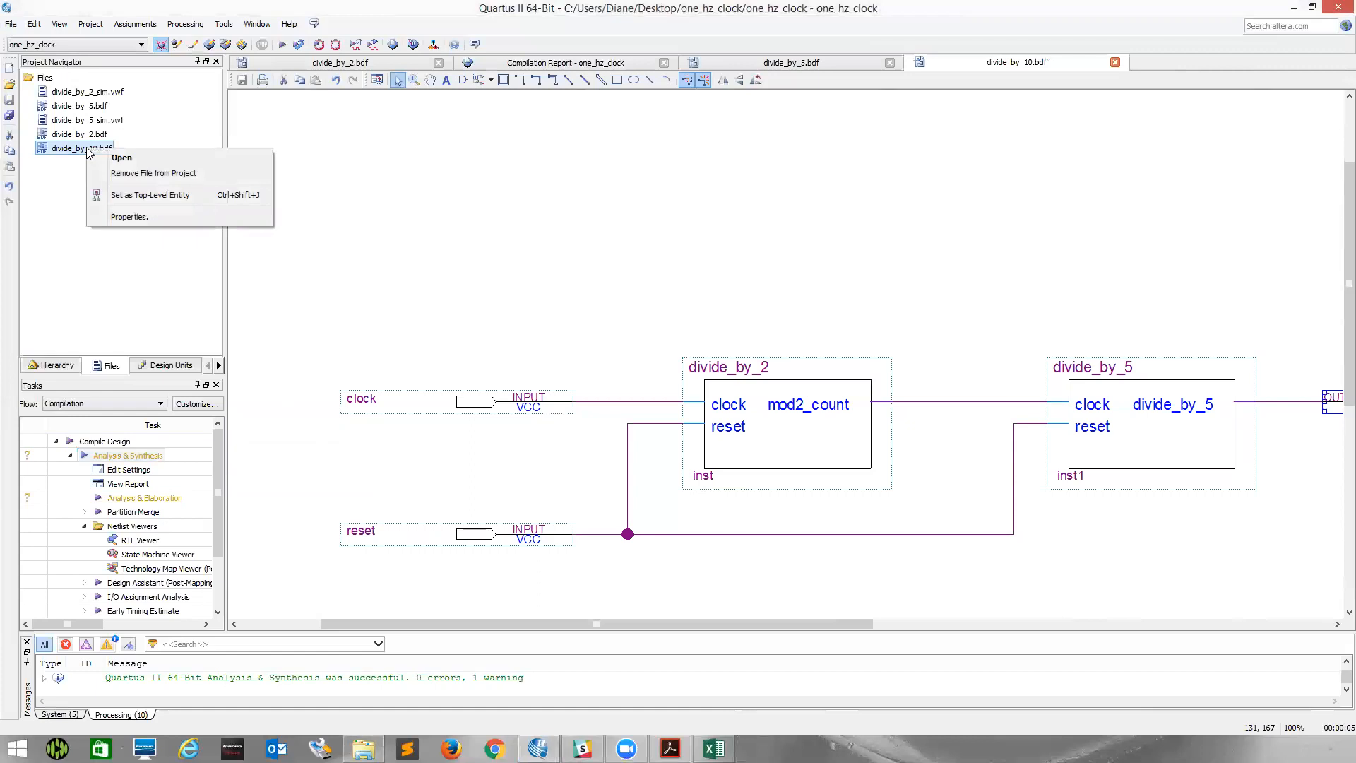
click(110, 195)
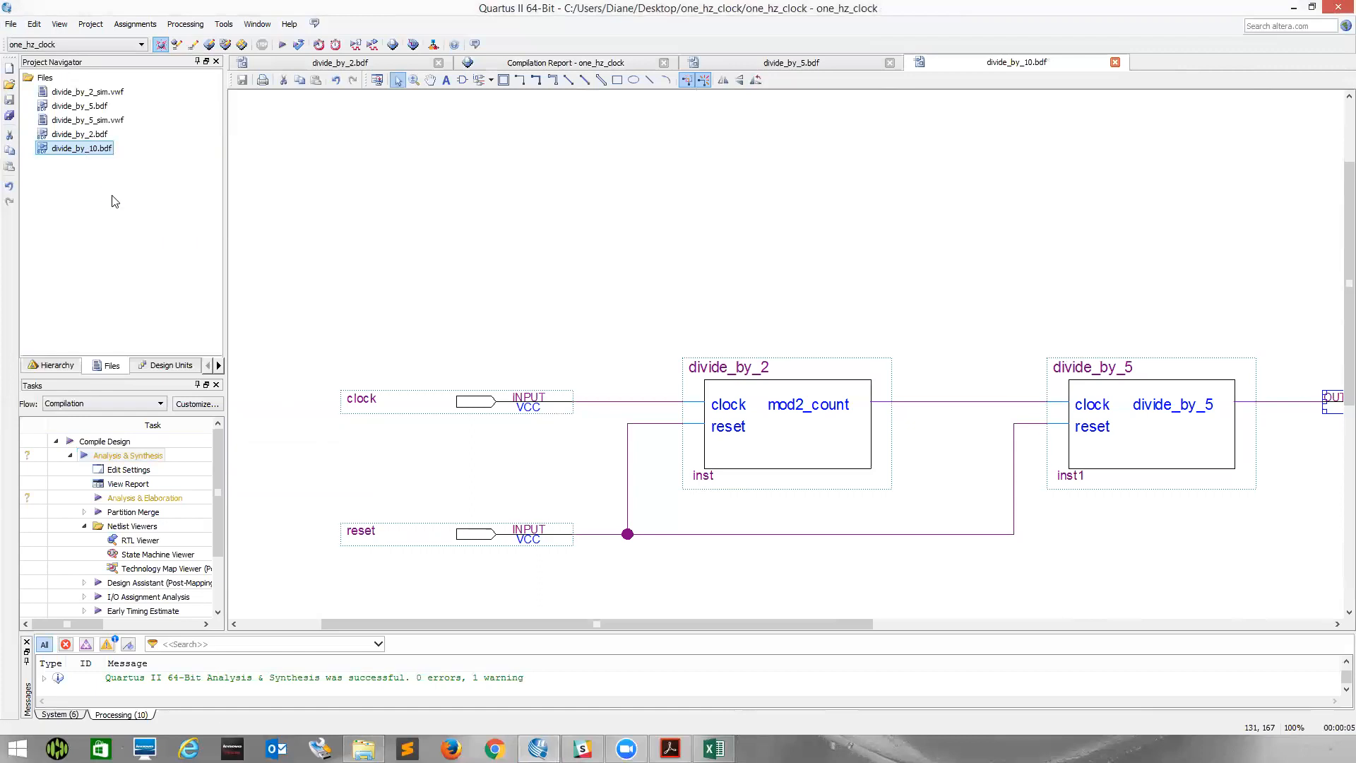
click(132, 456)
double_click(132, 456)
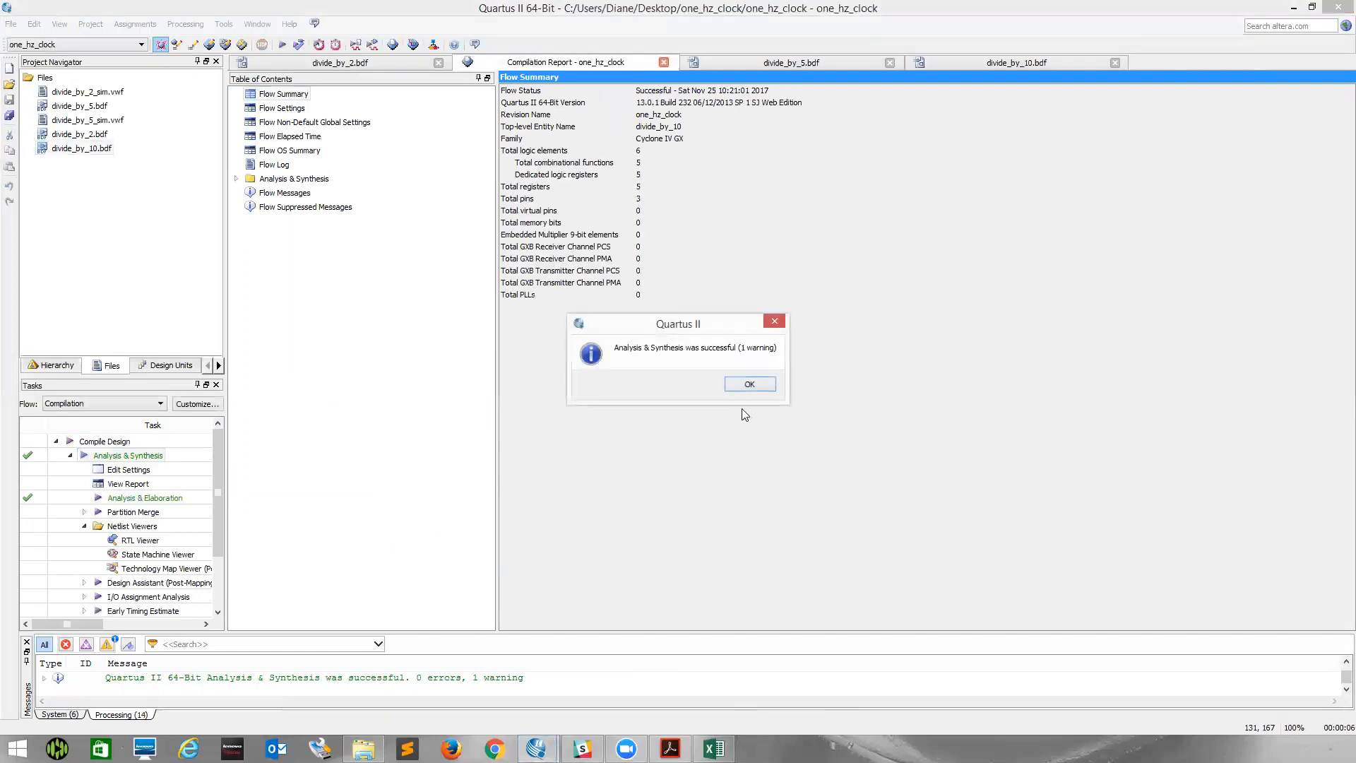
click(750, 385)
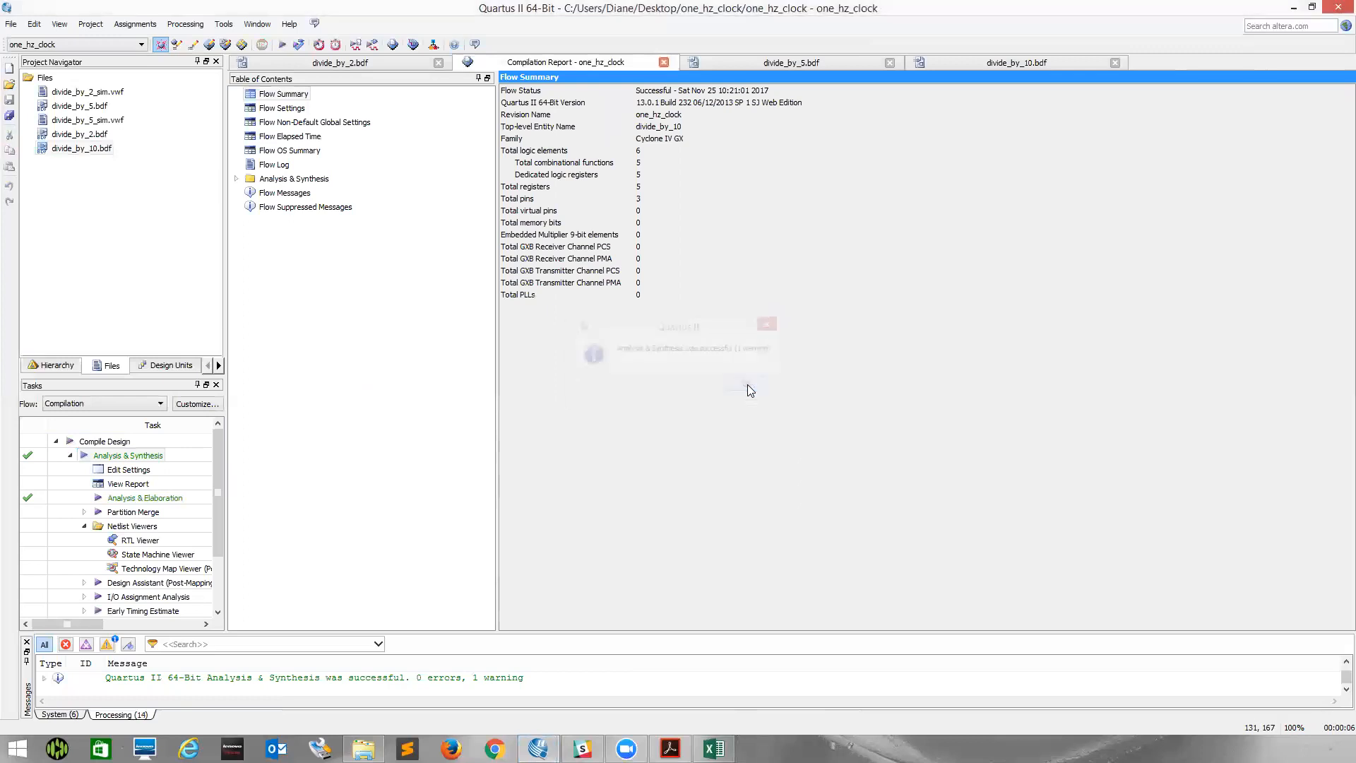
Create a new University Program VWF file for simulating the divide-by-10 design.
click(11, 24)
click(30, 38)
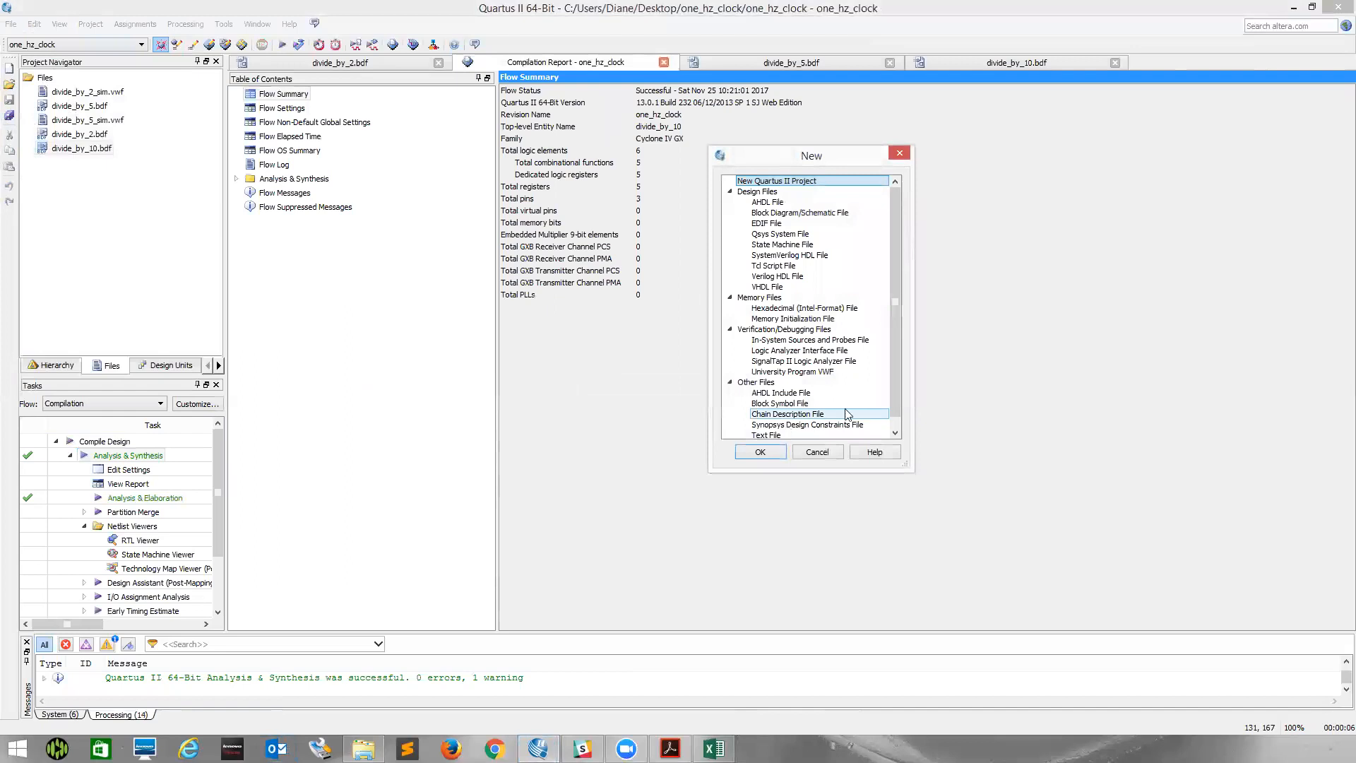
click(763, 451)
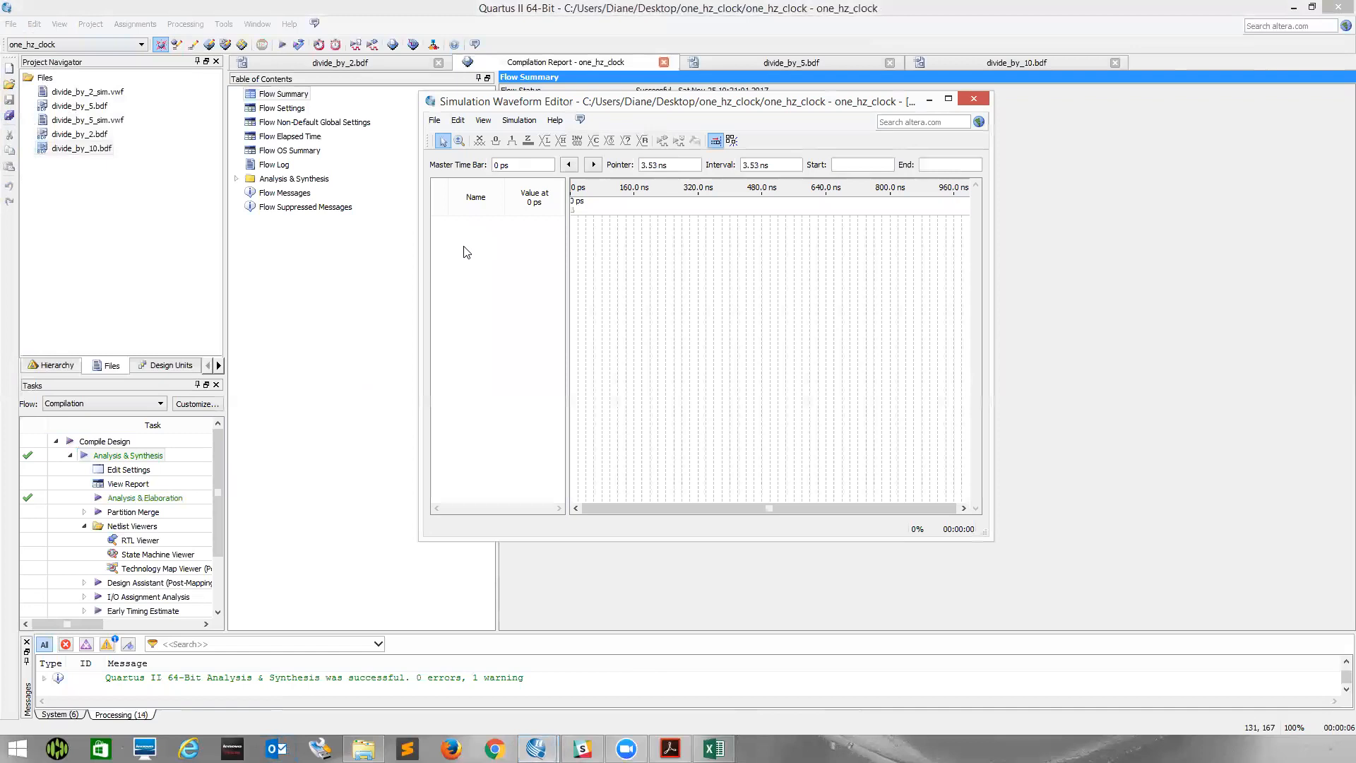
Set the end time of the simulation waveform to 120 ns.
click(458, 120)
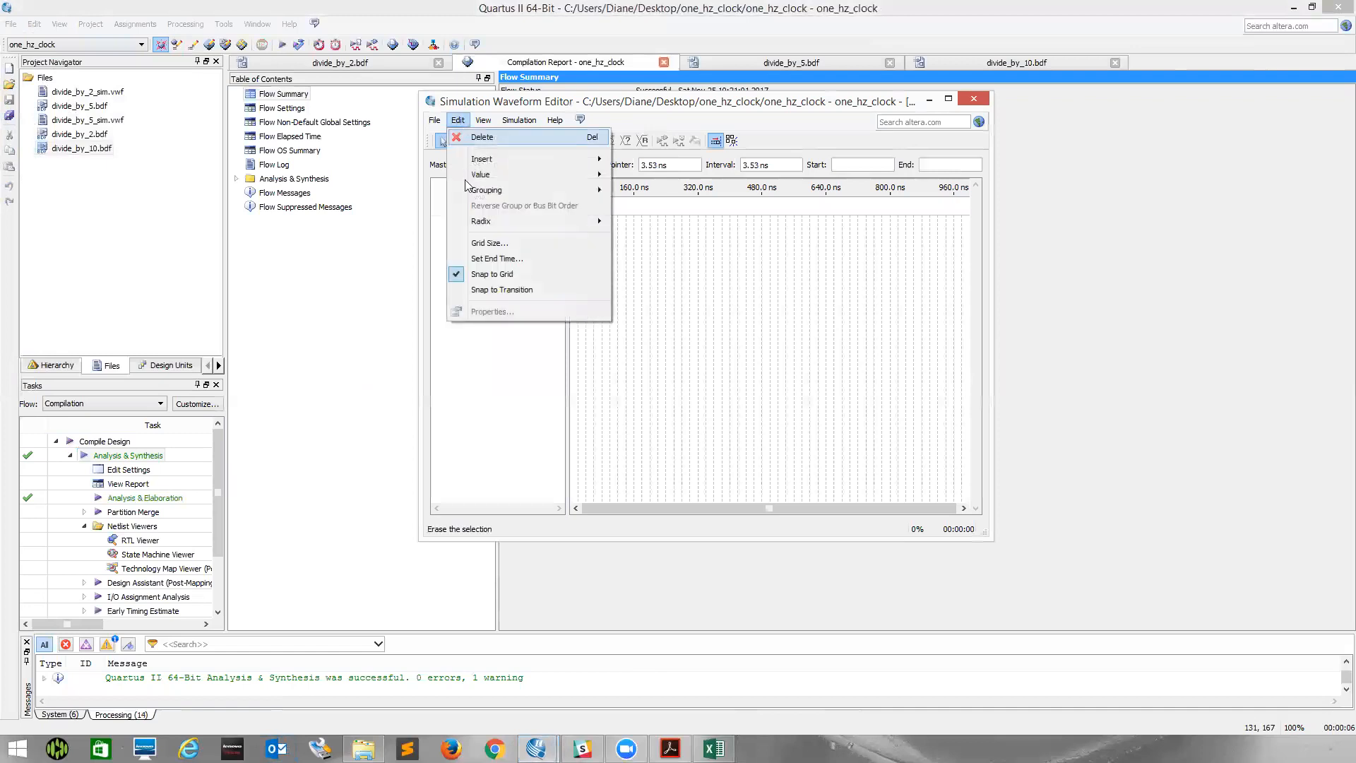
click(497, 259)
key(BackSpace)
key(BackSpace)
key(BackSpace)
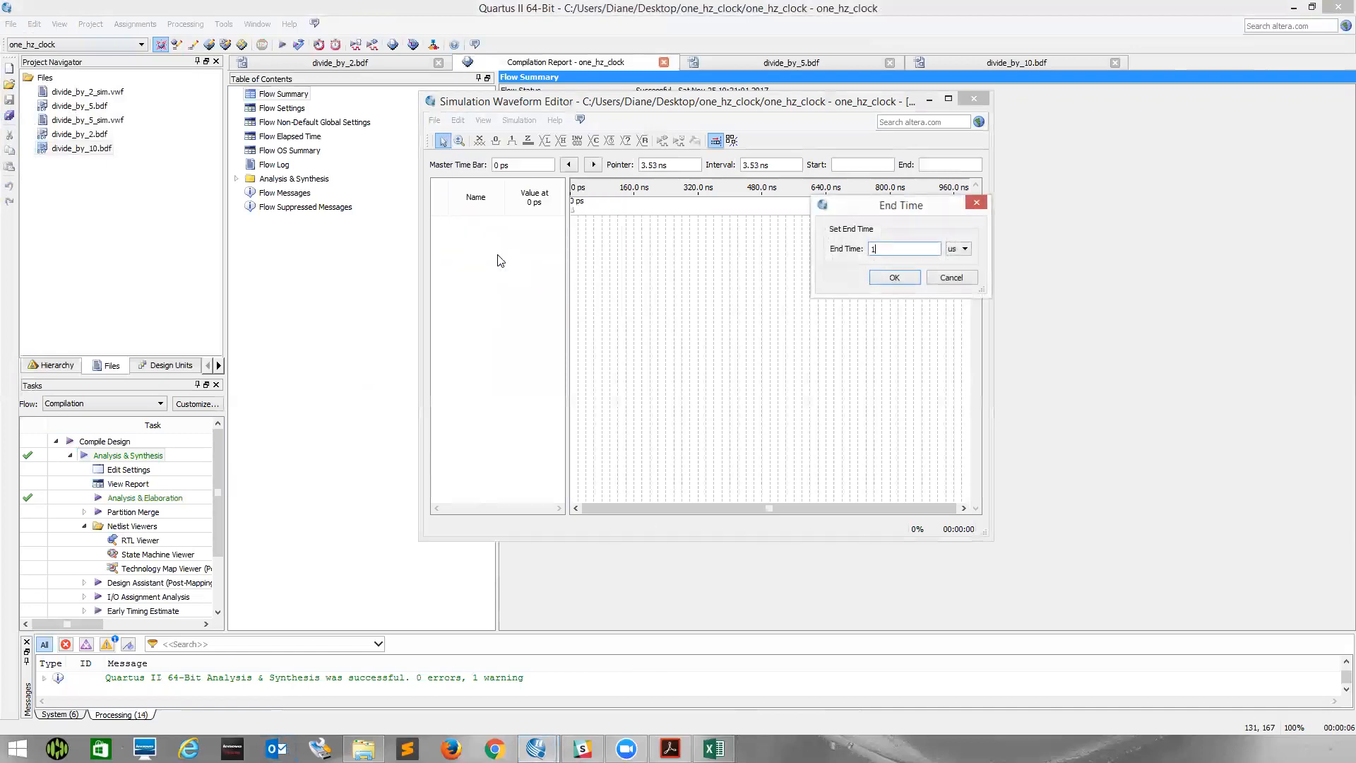
text(12)
key(Tab)
key(Return)
Insert the clock, divide_by_10 and reset pins into the waveform using the Node Finder and maximize the waveform editor.
right_click(498, 256)
click(532, 287)
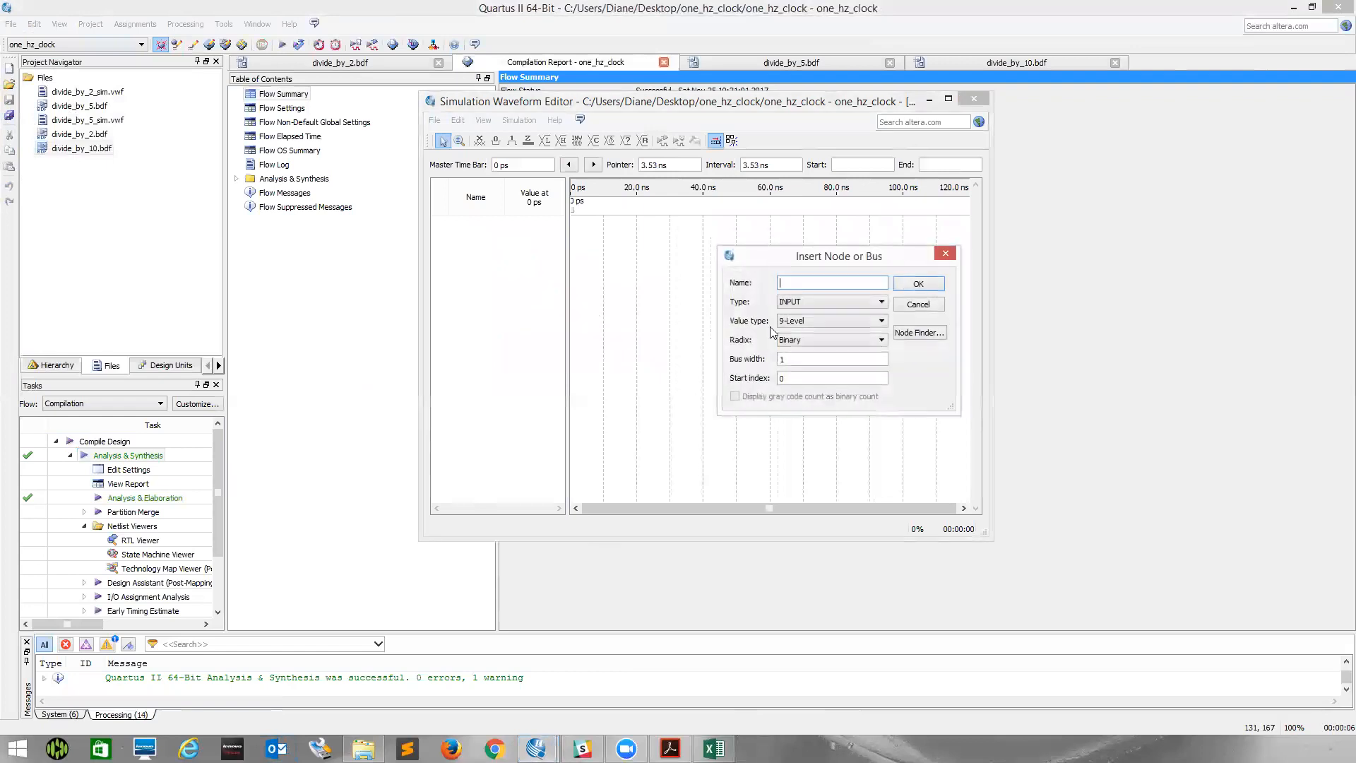
click(920, 334)
click(531, 282)
click(429, 370)
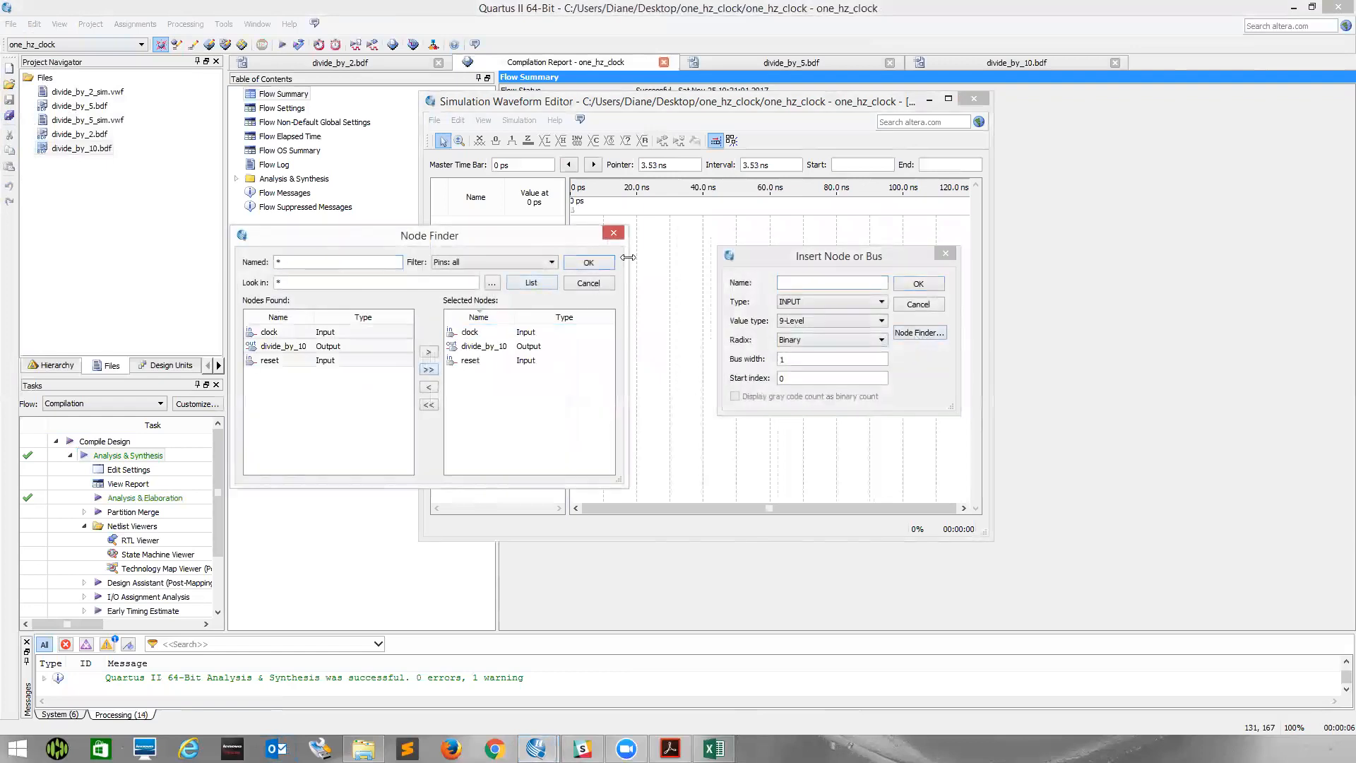
click(588, 263)
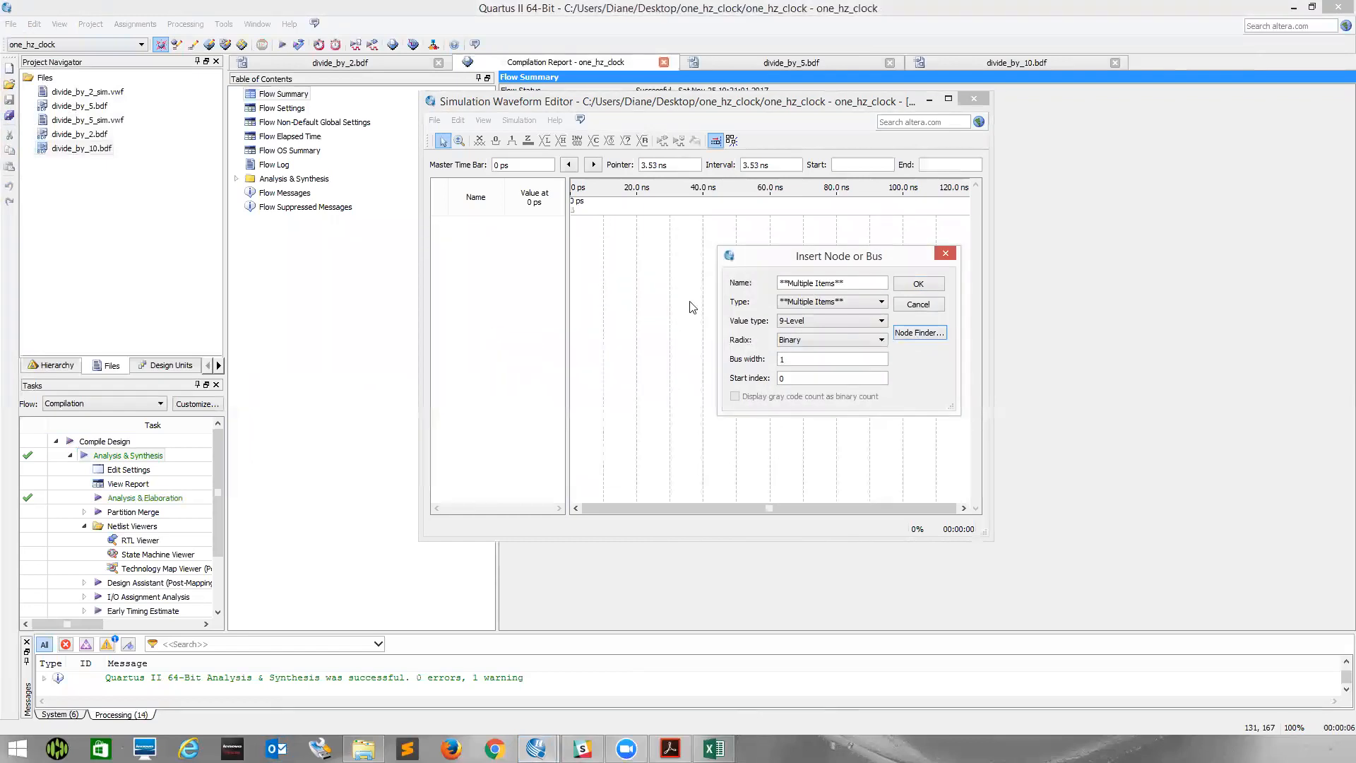
click(918, 283)
click(948, 101)
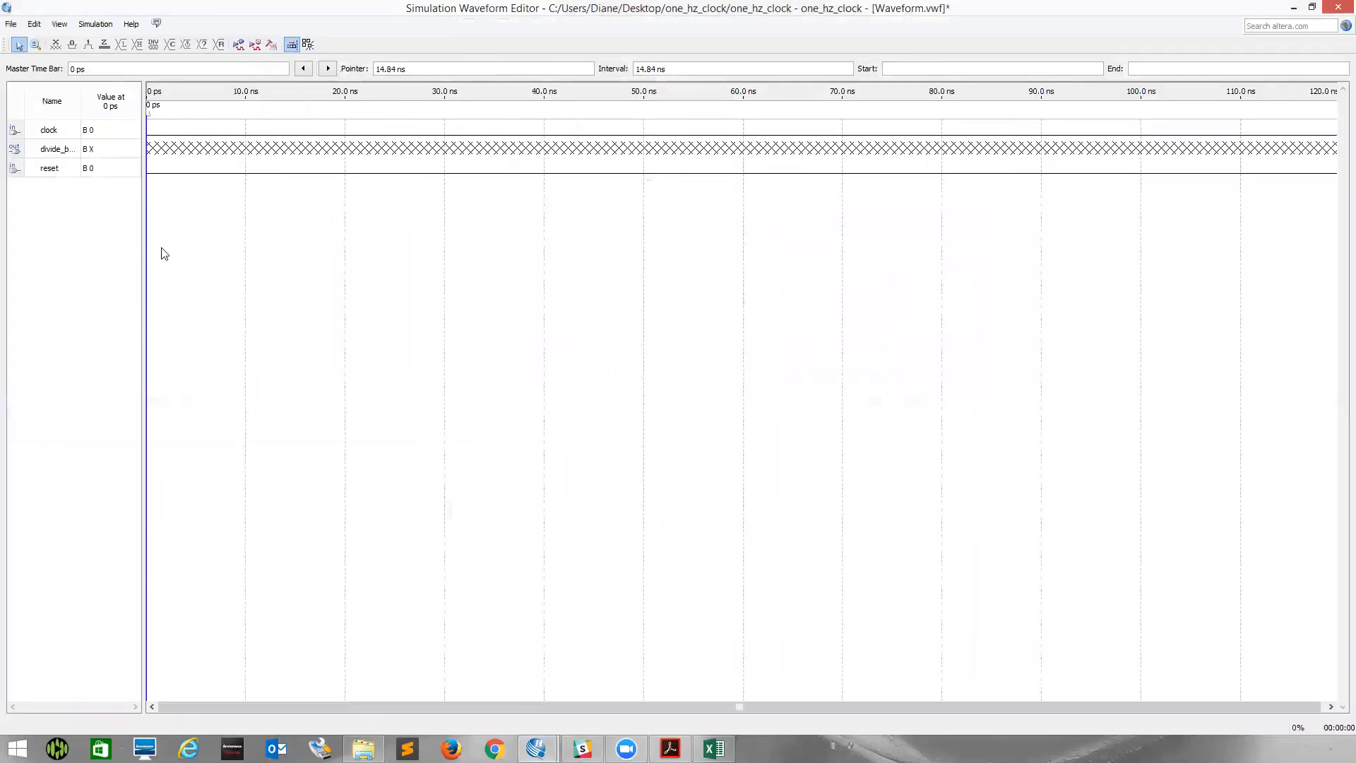
Move the reset signal above clock and force it high over the whole simulation time.
click(16, 170)
drag(19, 132, 19, 132)
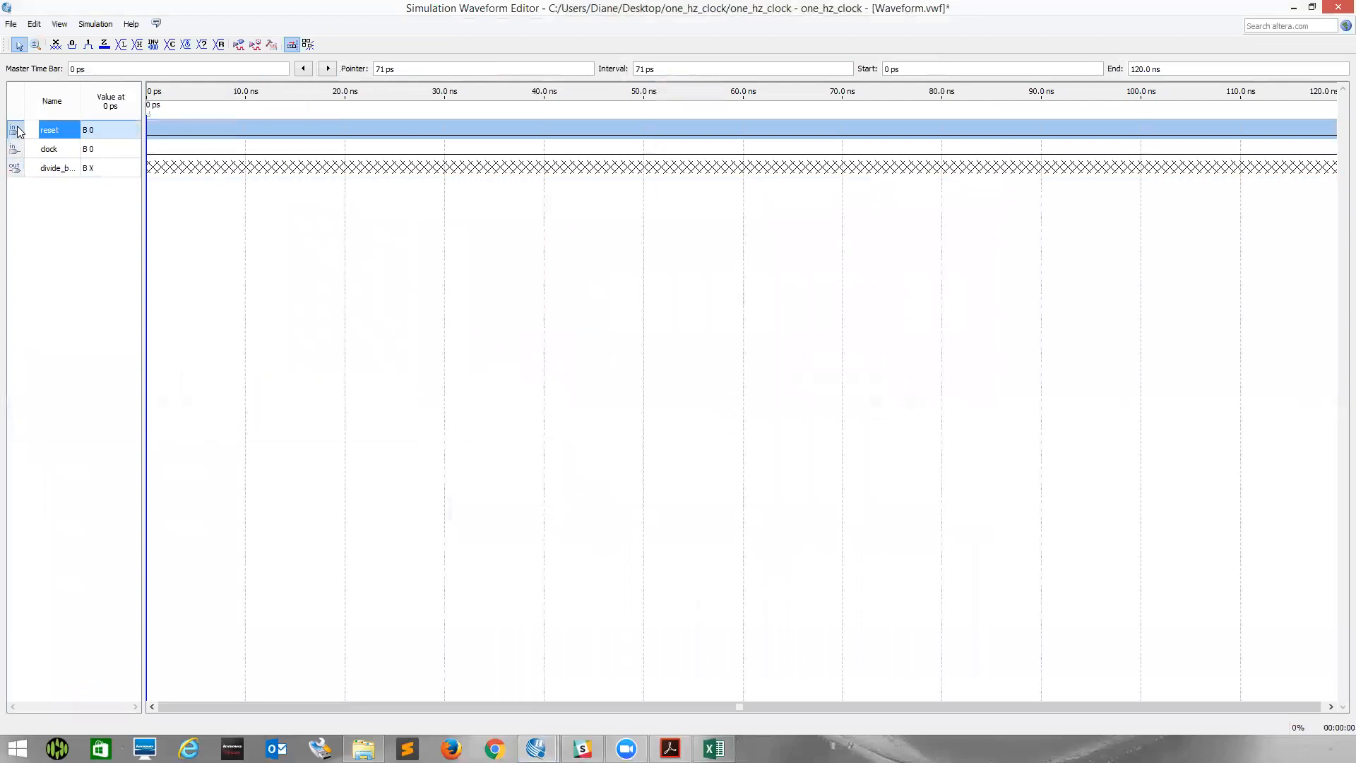
click(88, 43)
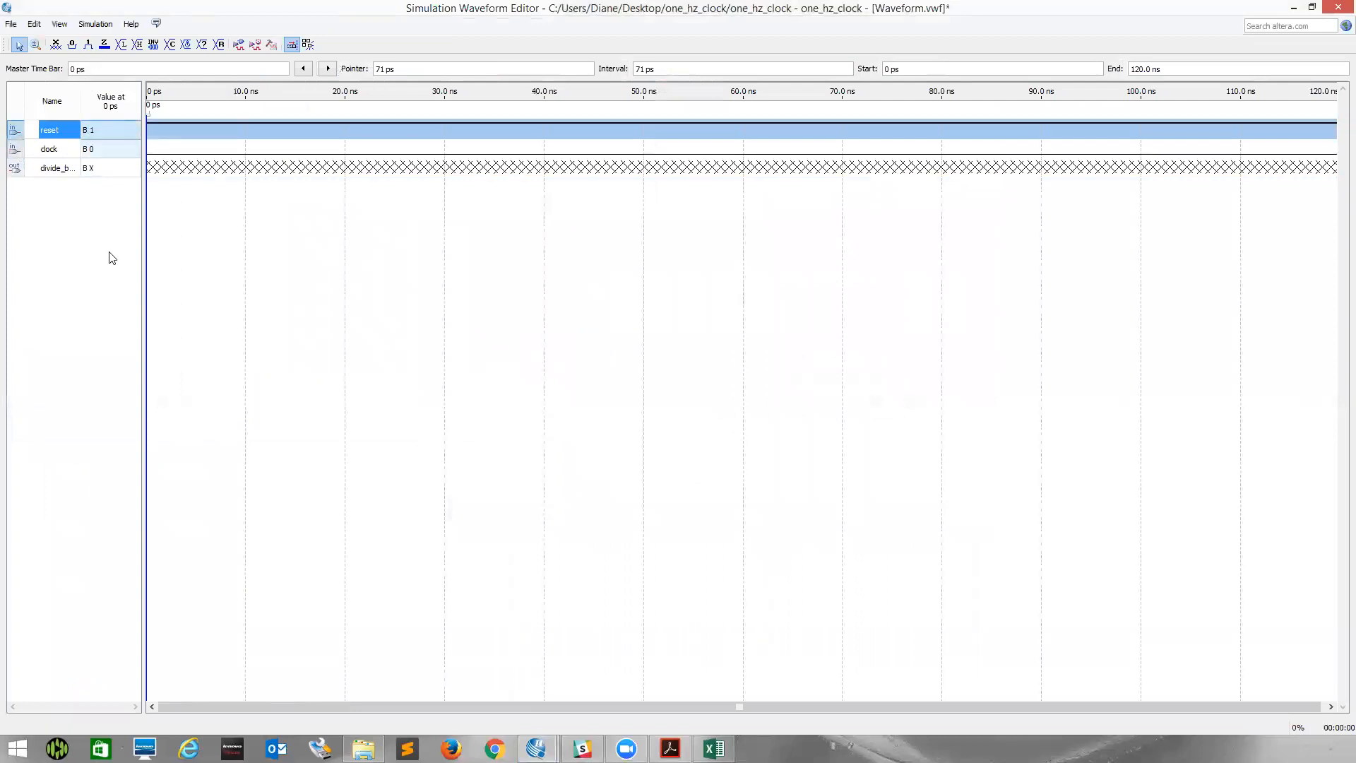
Assign the clock input a clock waveform with a 5.0 ns period.
click(51, 149)
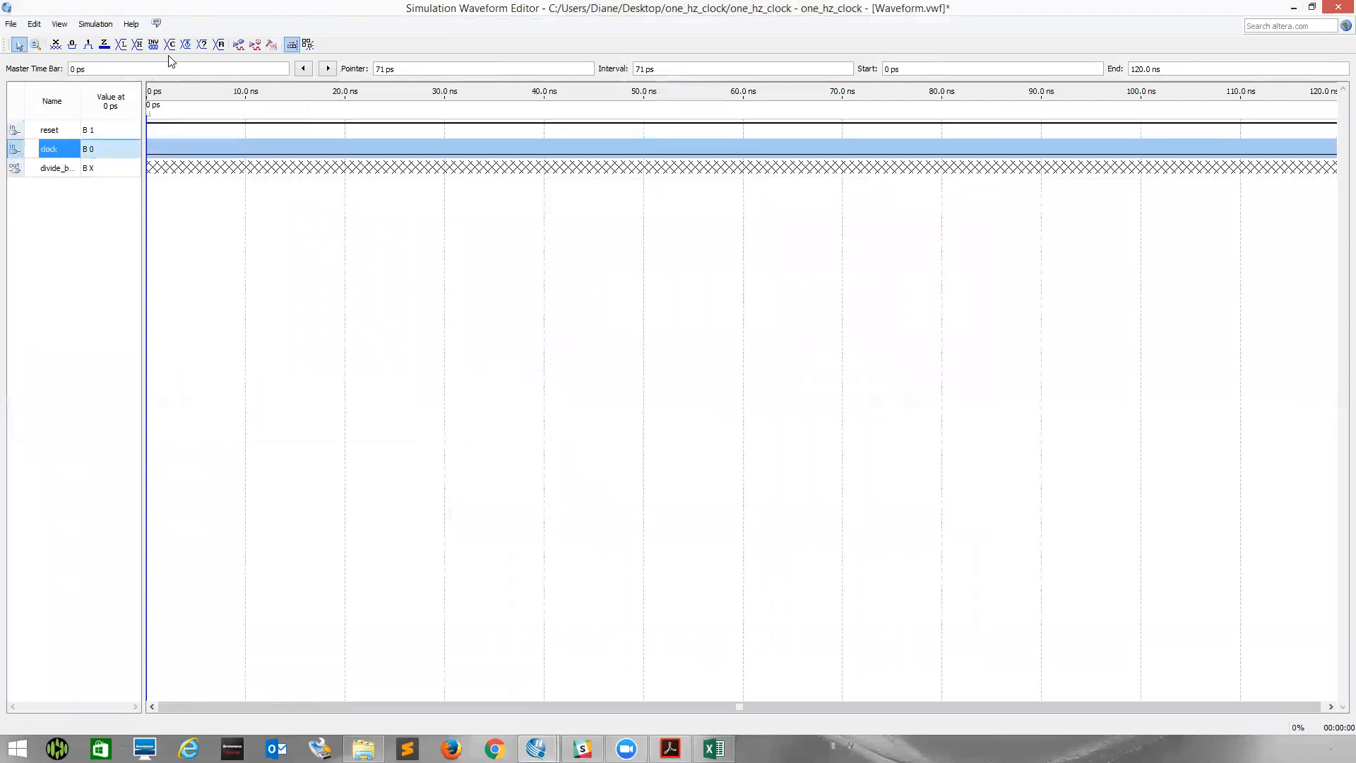
click(186, 44)
key(BackSpace)
key(BackSpace)
key(BackSpace)
key(BackSpace)
text(5.0)
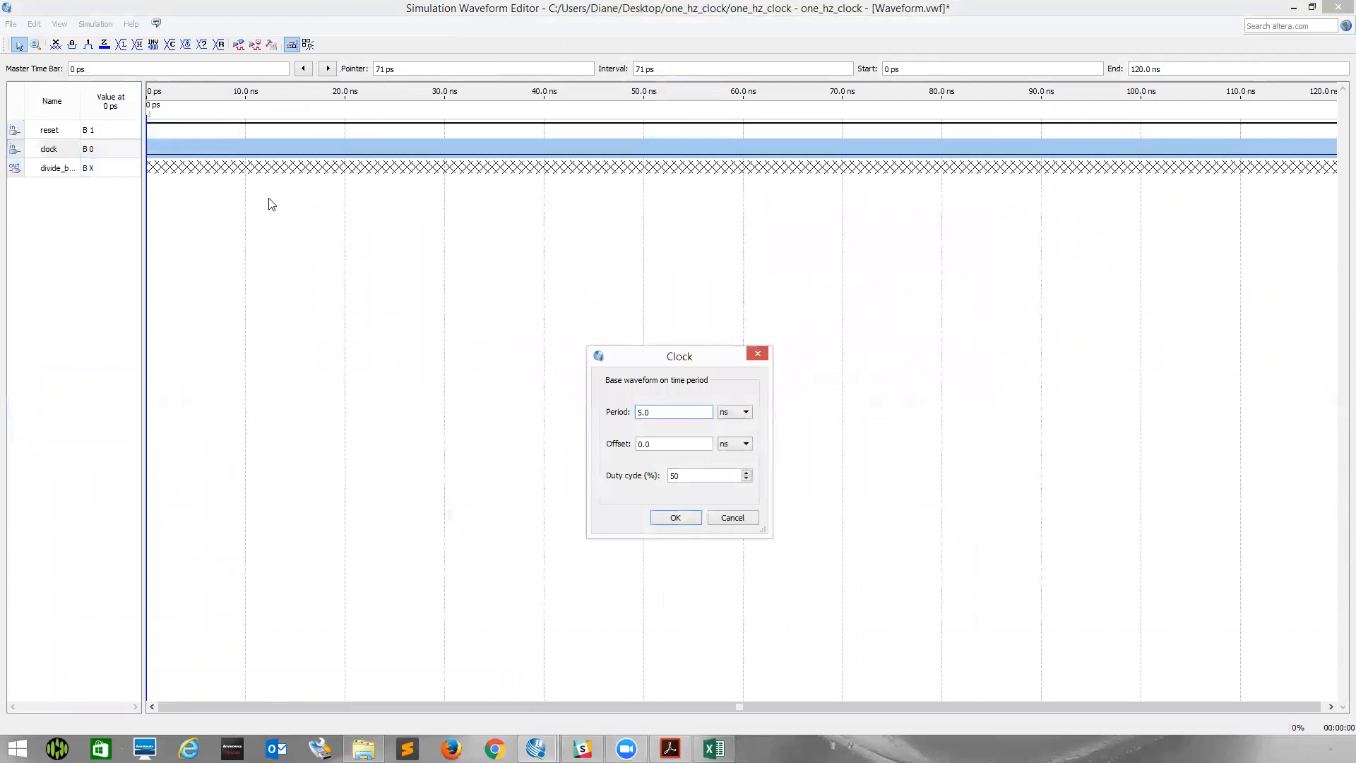
key(Return)
Save the vector waveform file as divide_by_10_sim in the one_hz_clock folder.
key(ctrl+s)
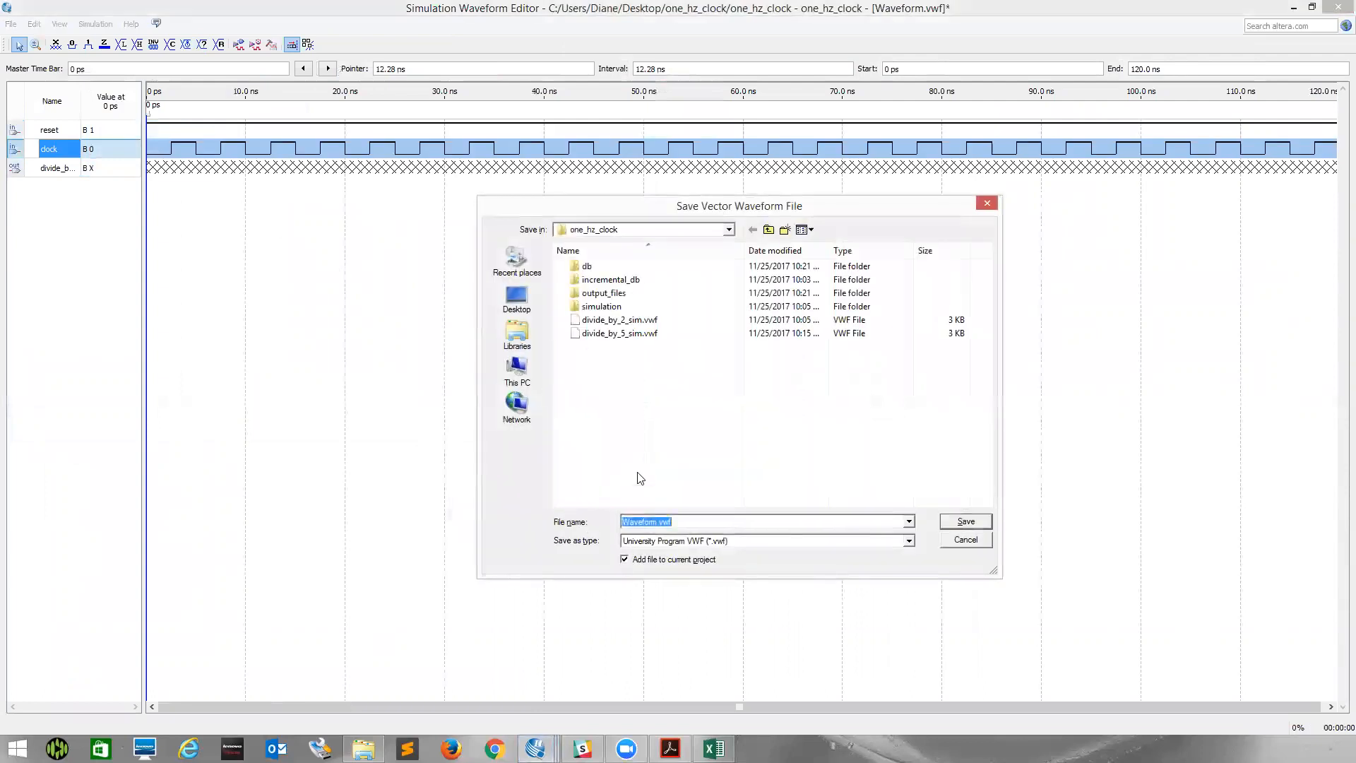
text(divide_by_10_sim)
key(Return)
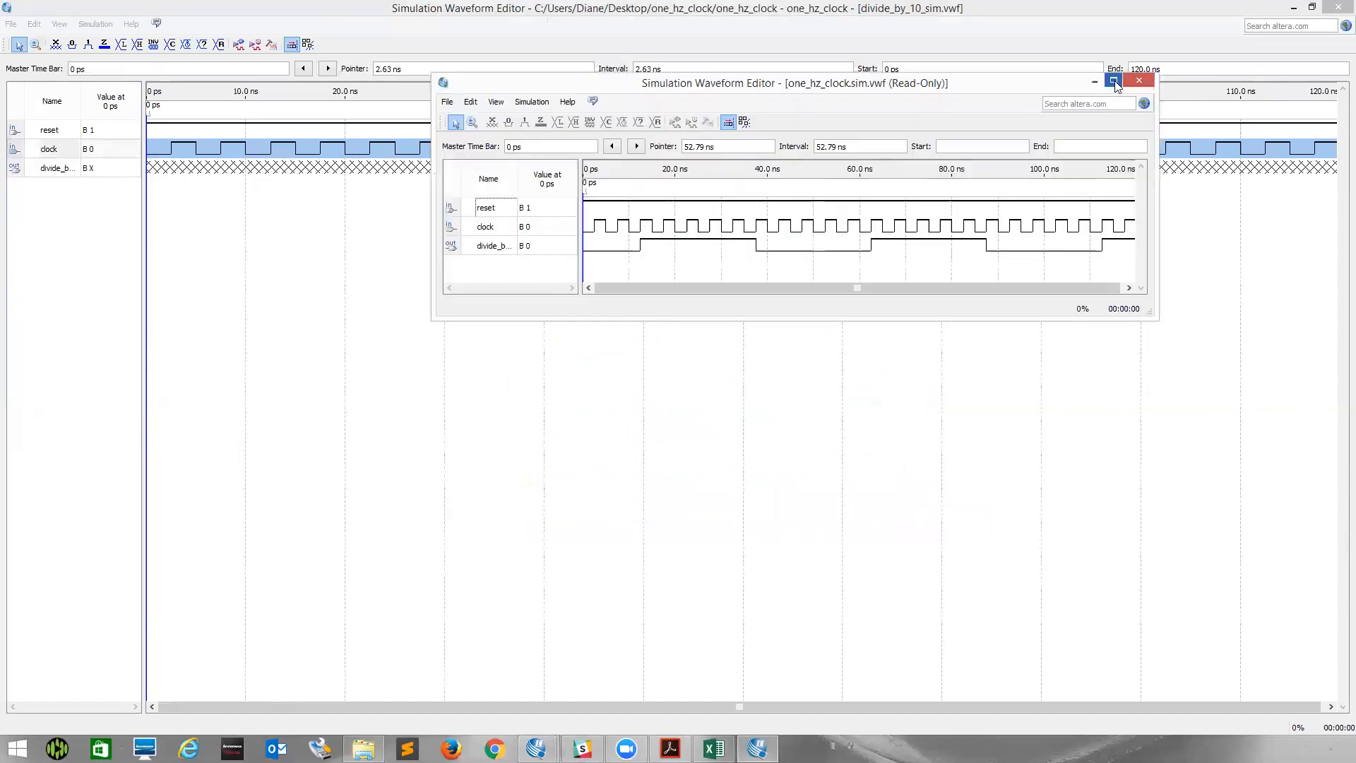
Enlarge the simulation result, move the time bar to the first transition of the divide-by output, and close the result.
click(1114, 87)
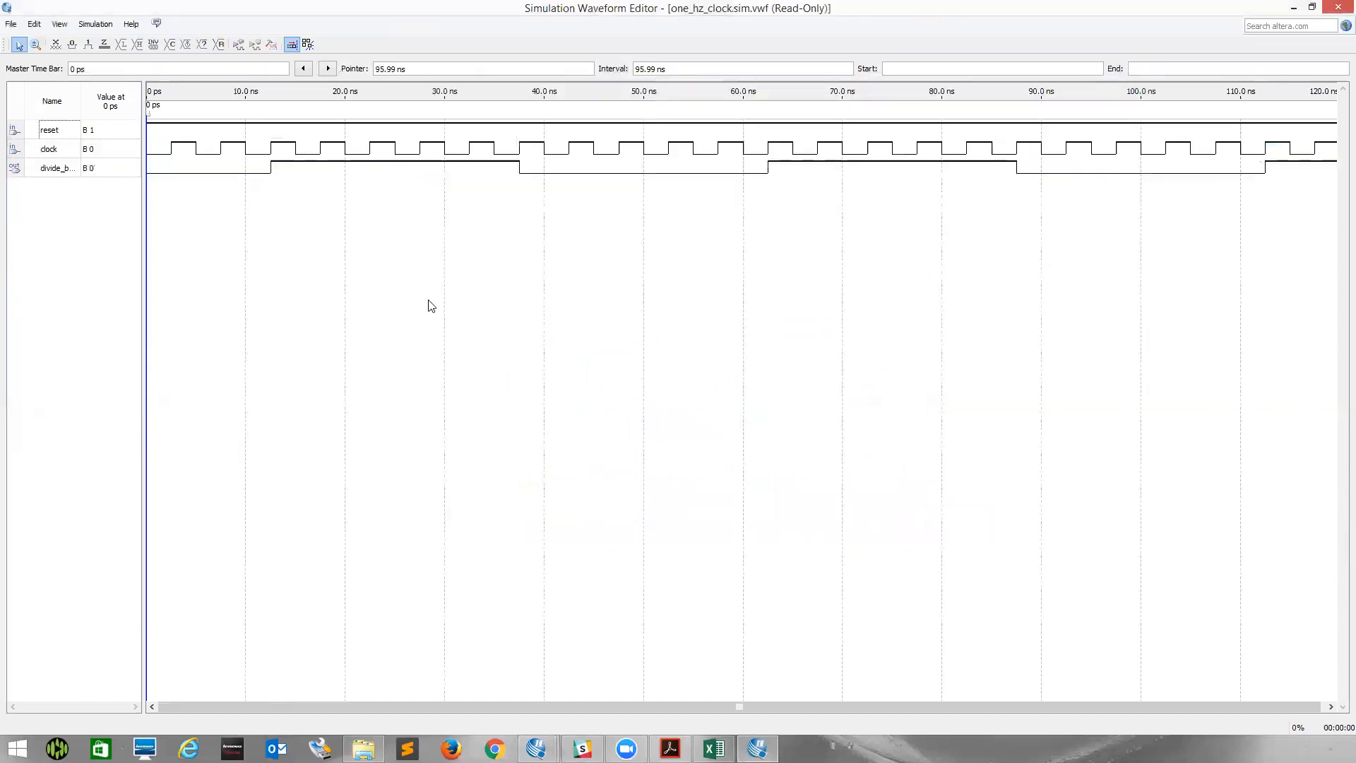
click(57, 167)
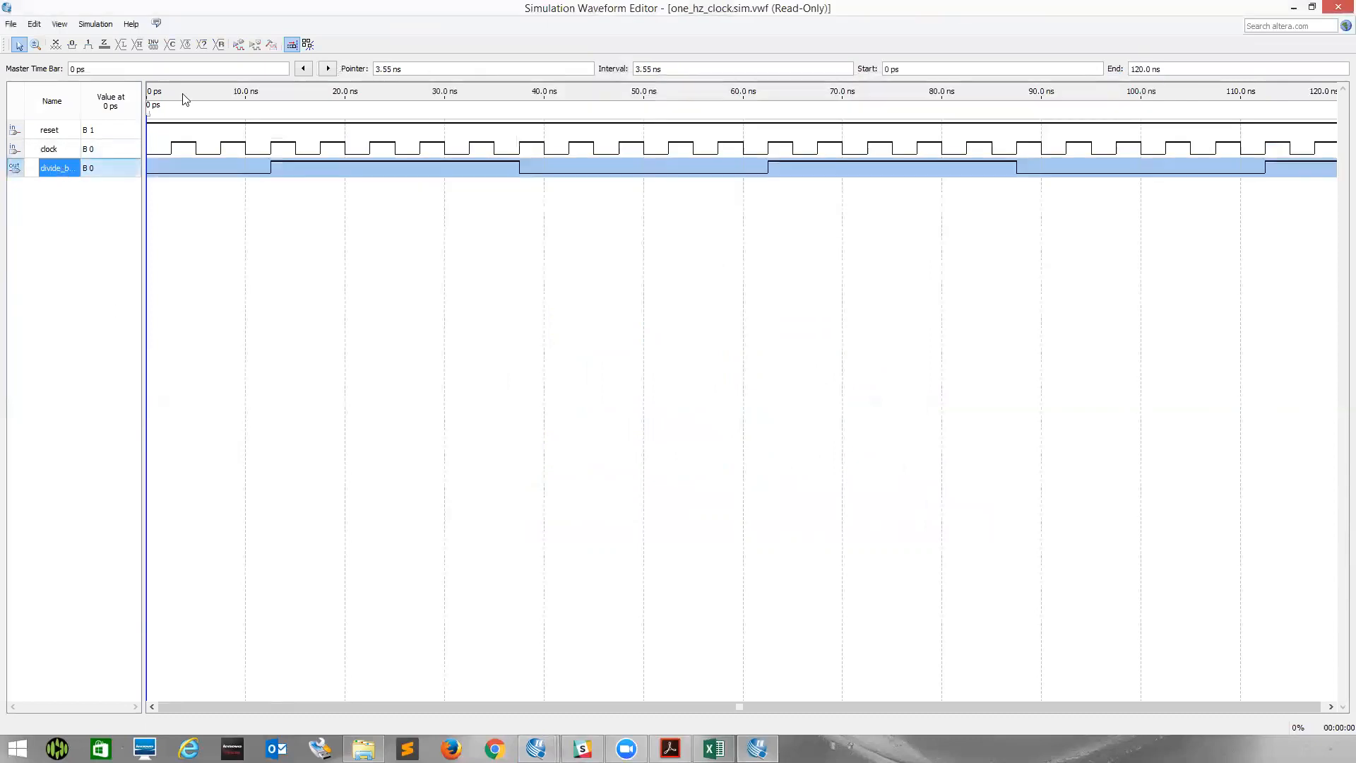
click(328, 68)
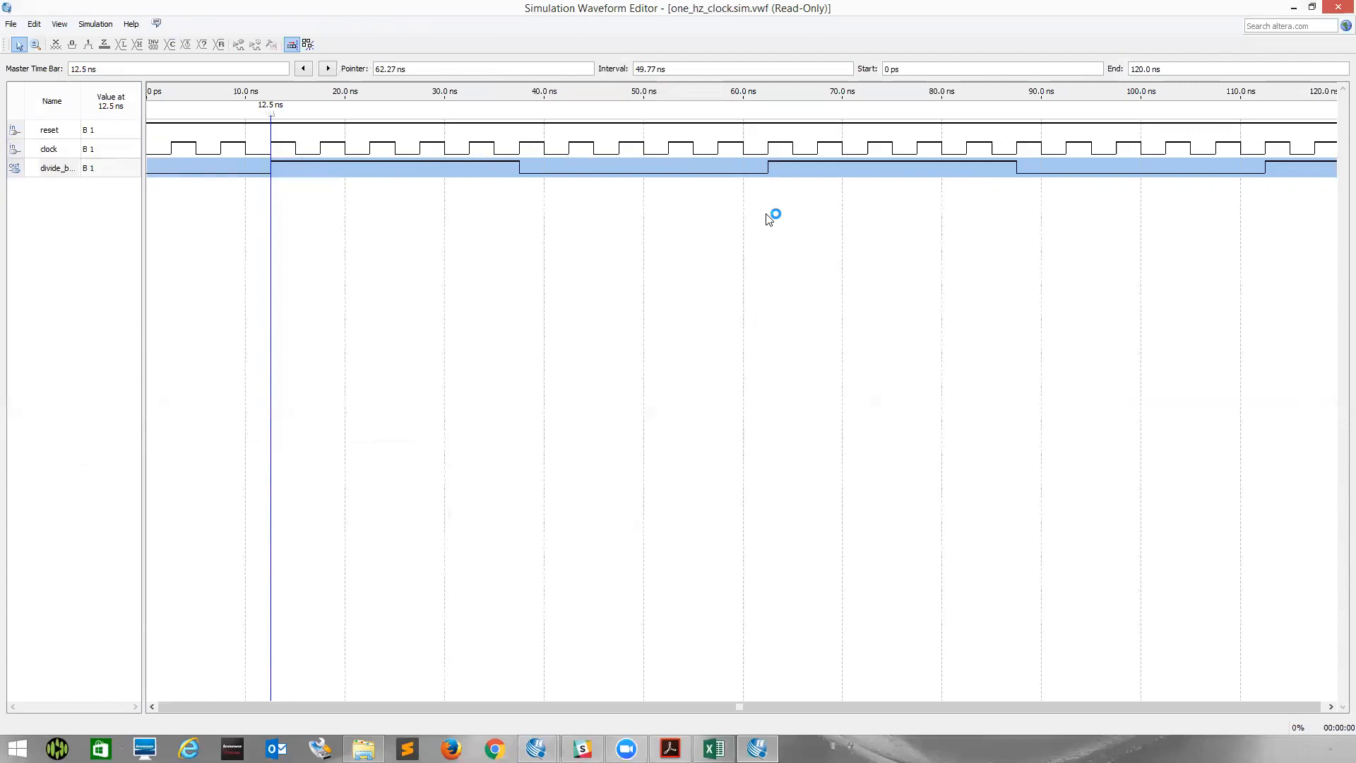
click(1337, 8)
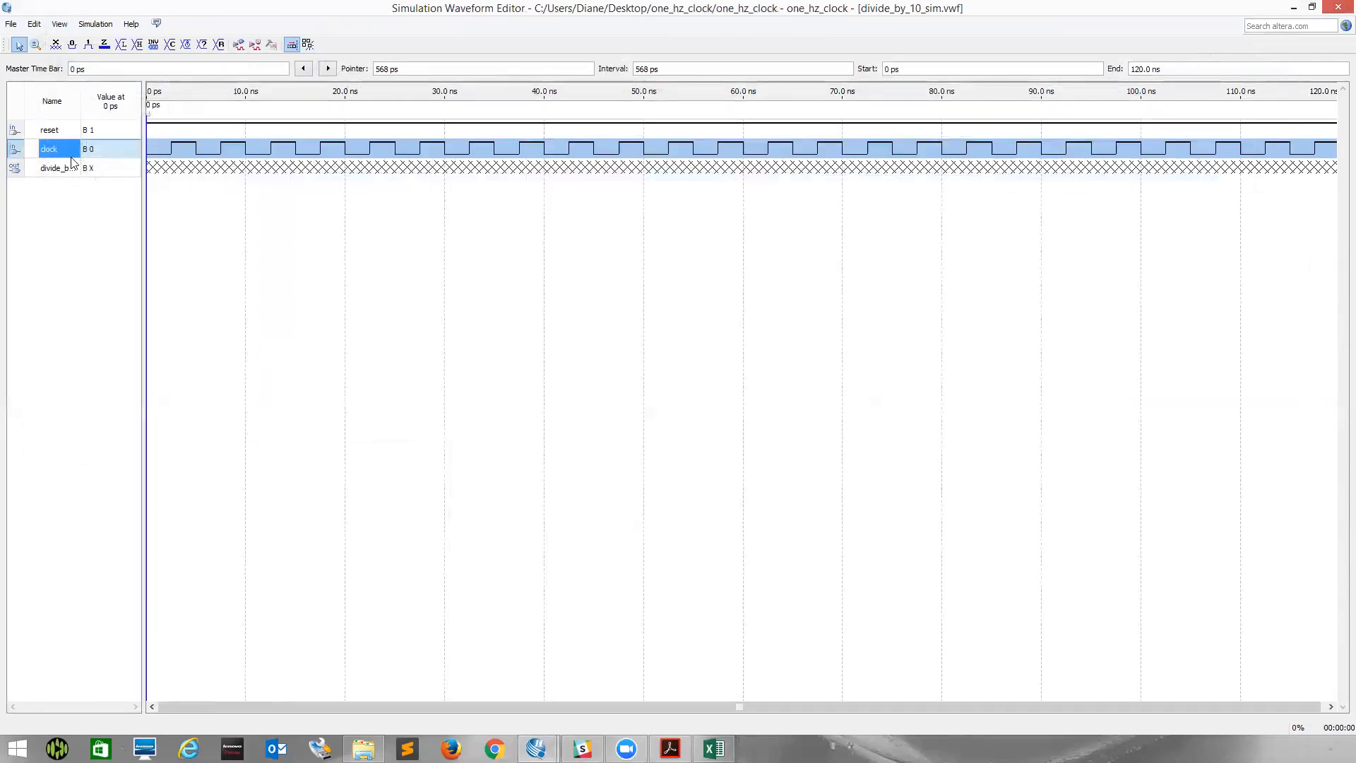
Force reset low from 0 to 10 ns and save the waveform file.
drag(154, 130, 245, 128)
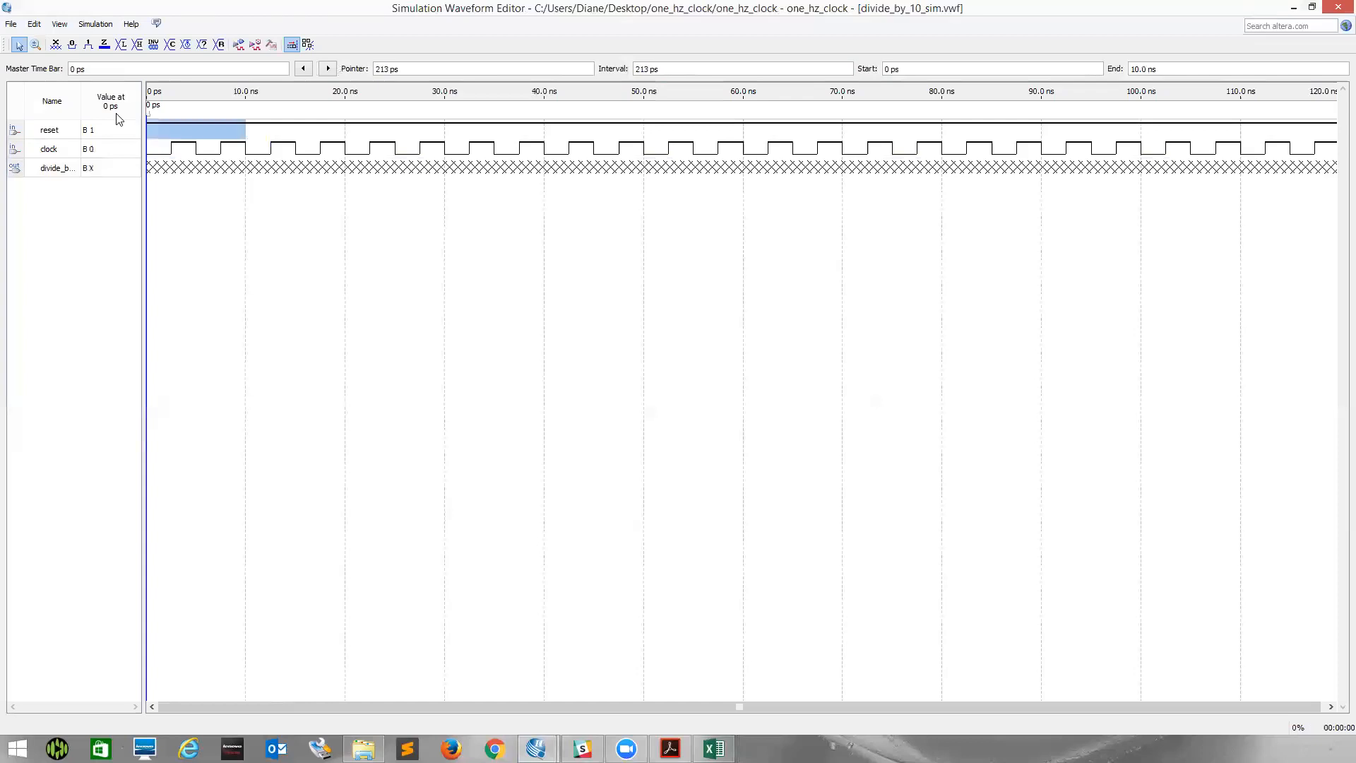
click(74, 47)
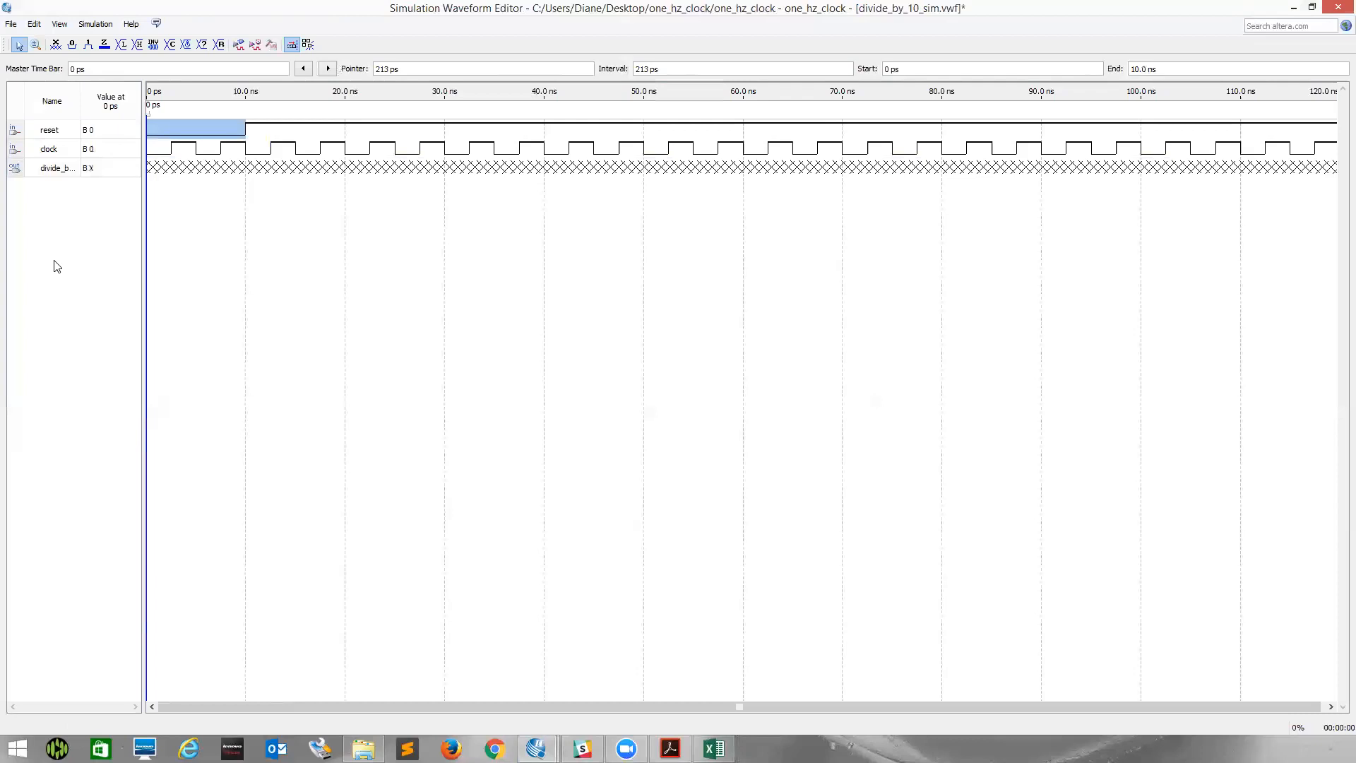
key(ctrl+s)
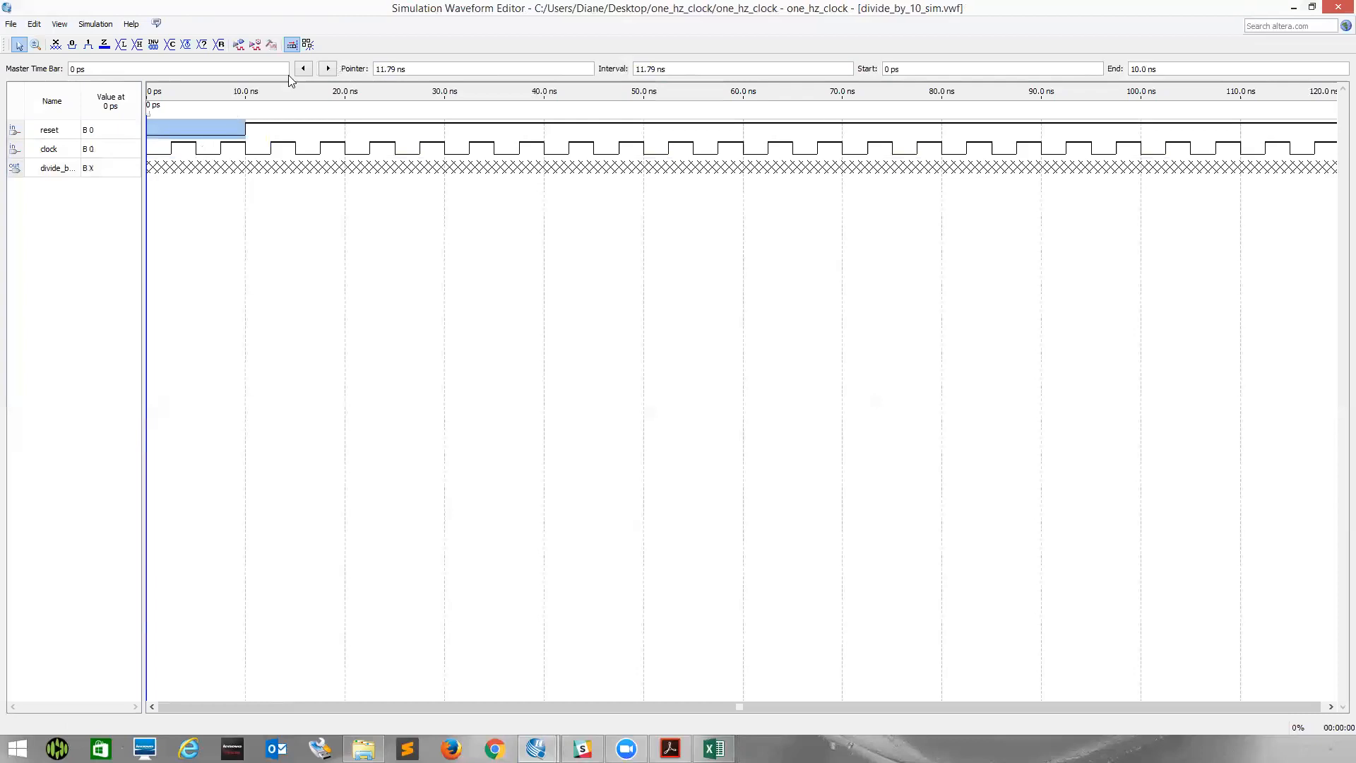
Run the functional simulation and locate the divide-by output's first transition with the time bar before closing both waveform windows.
click(239, 45)
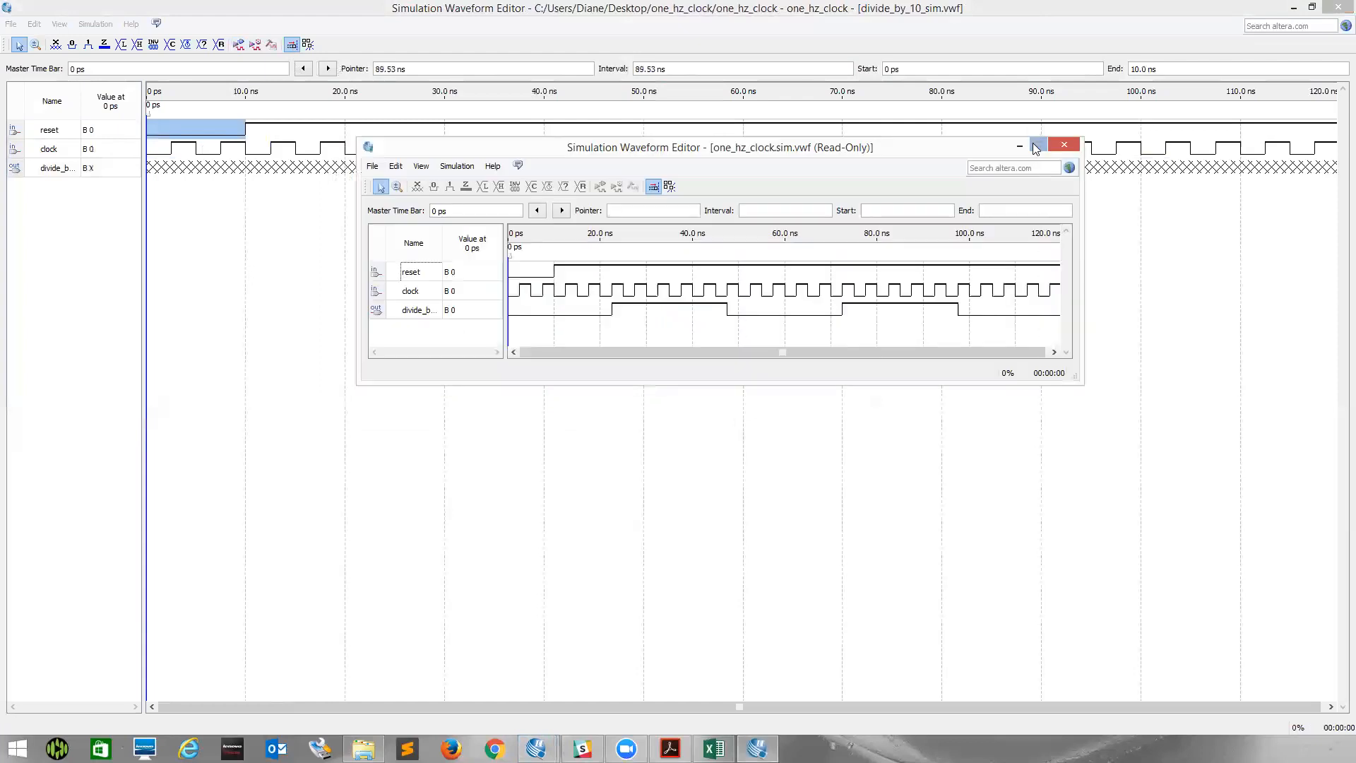
click(1039, 144)
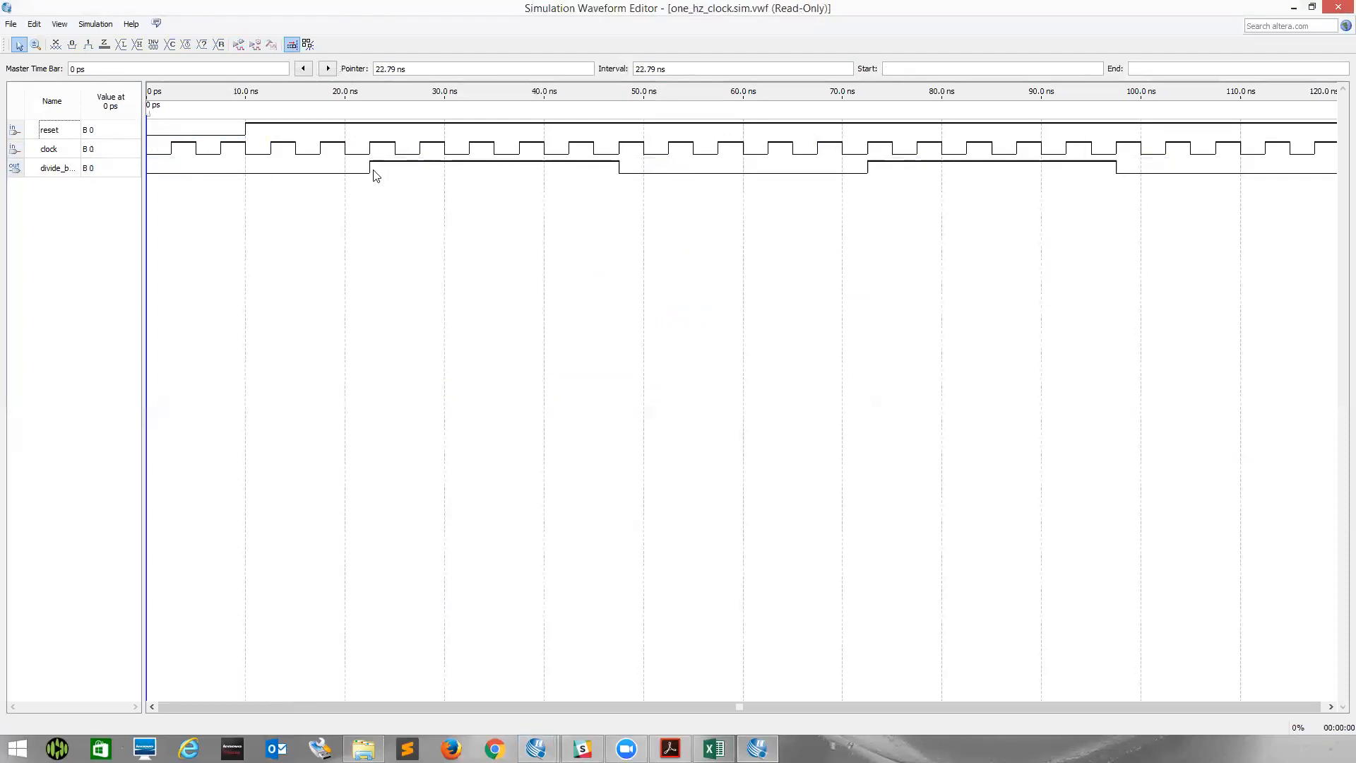
click(53, 168)
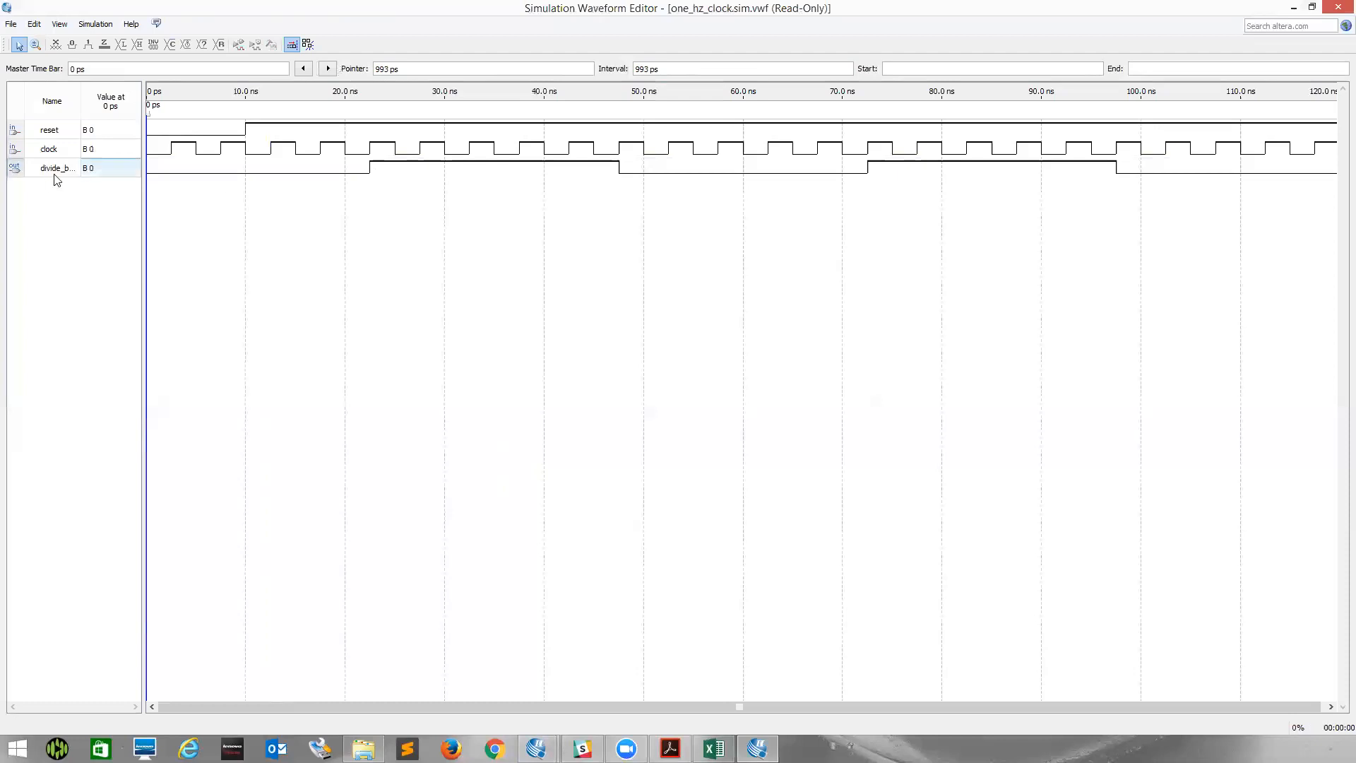
click(328, 69)
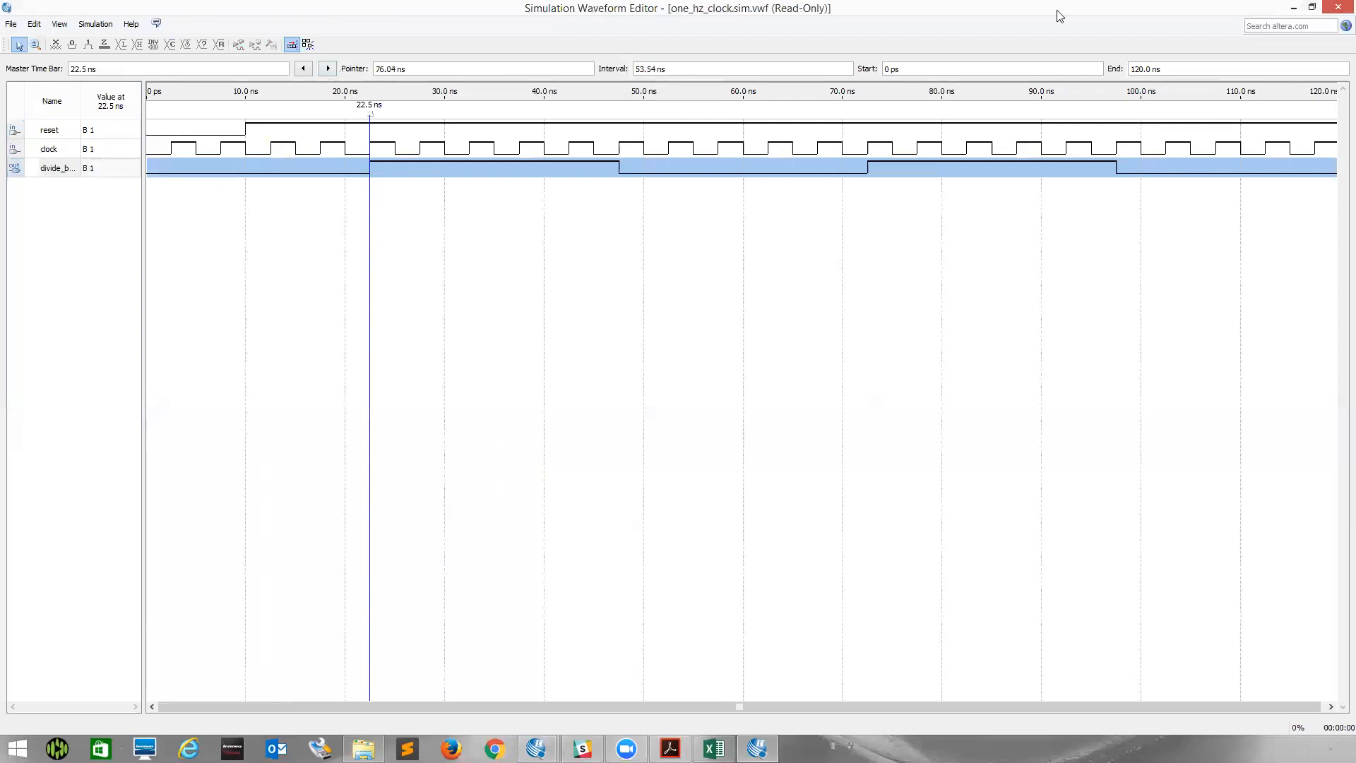
click(1338, 8)
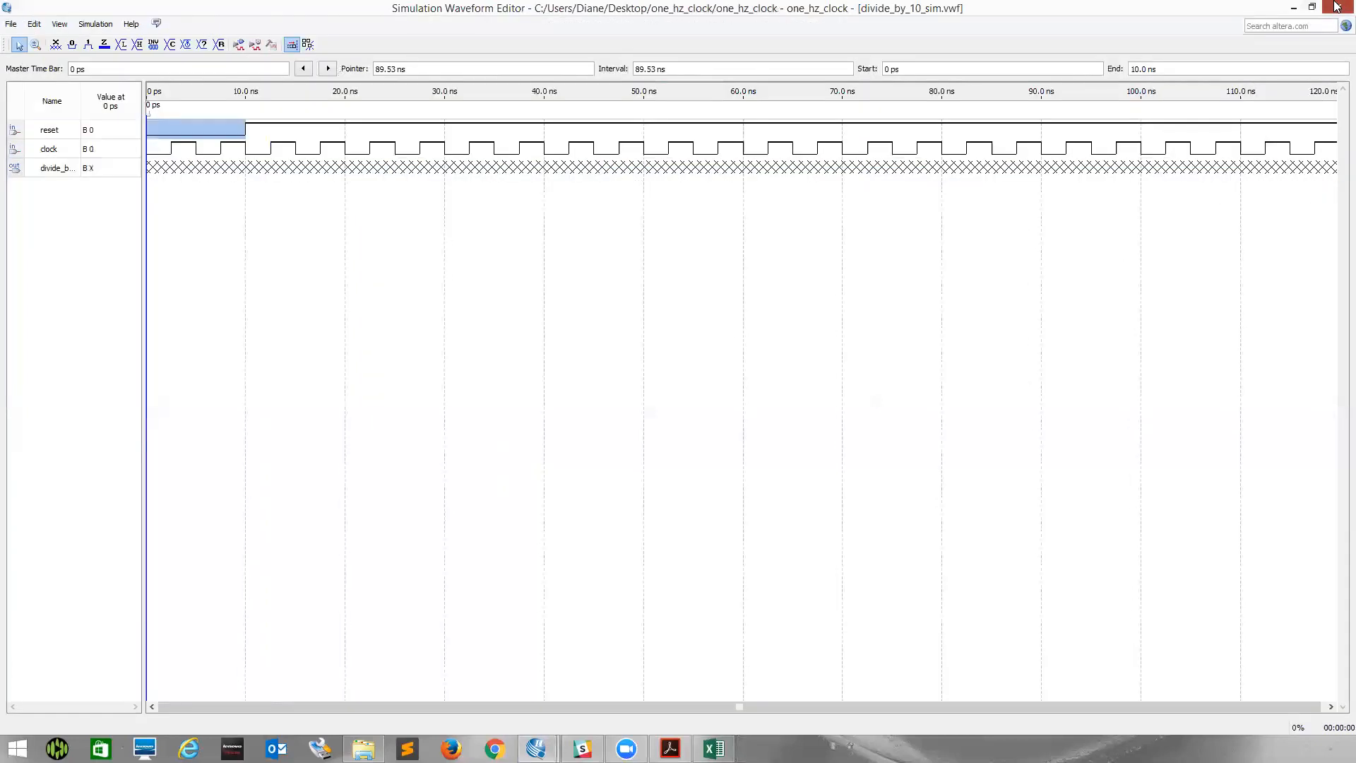
click(1337, 8)
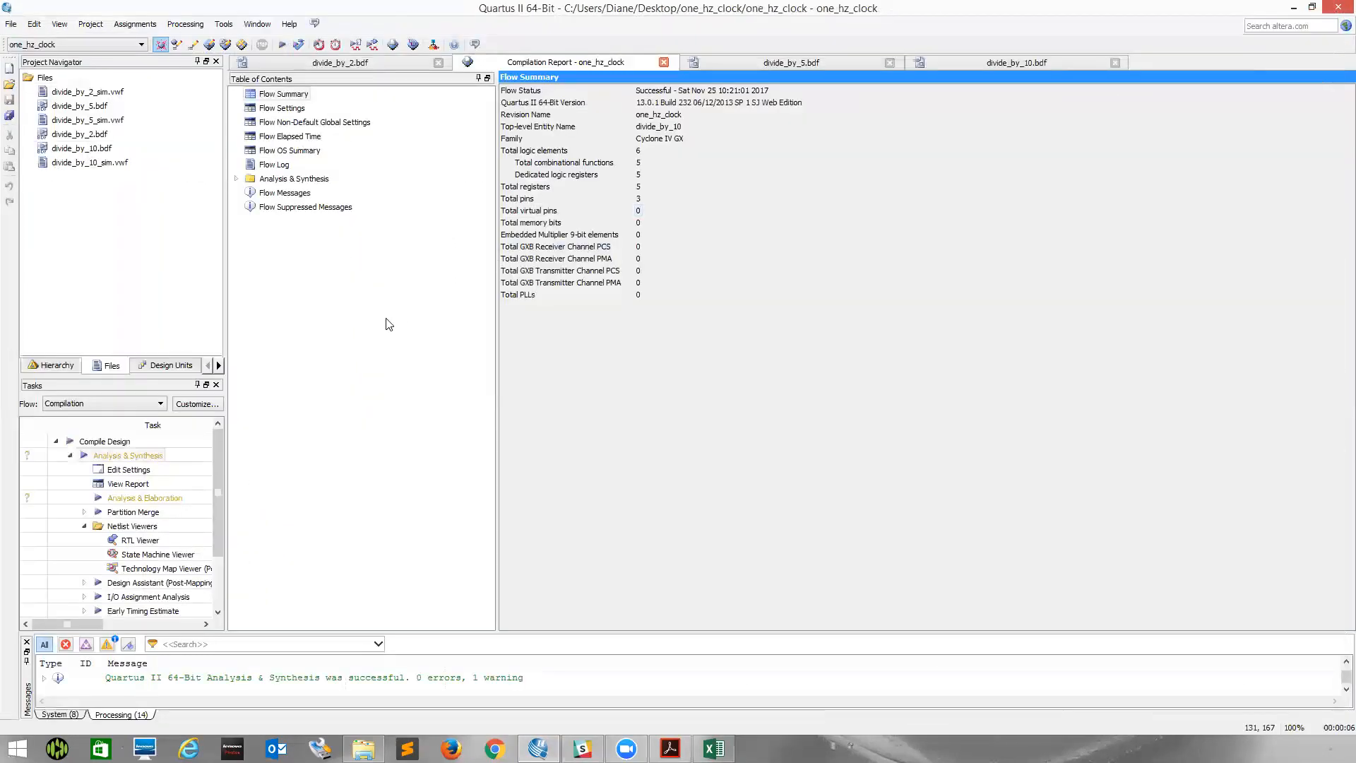
Switch to Excel to review the clock division target and return to Quartus II.
click(713, 748)
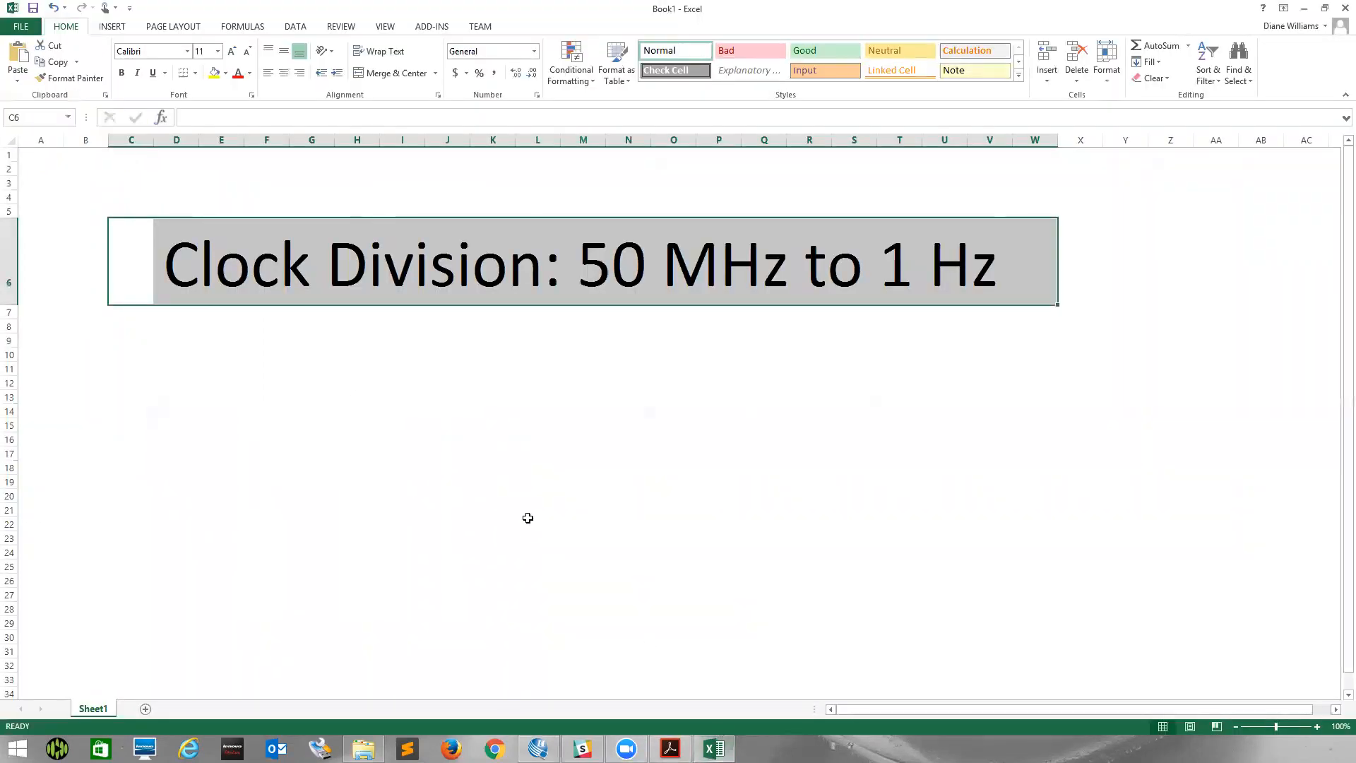
click(1304, 7)
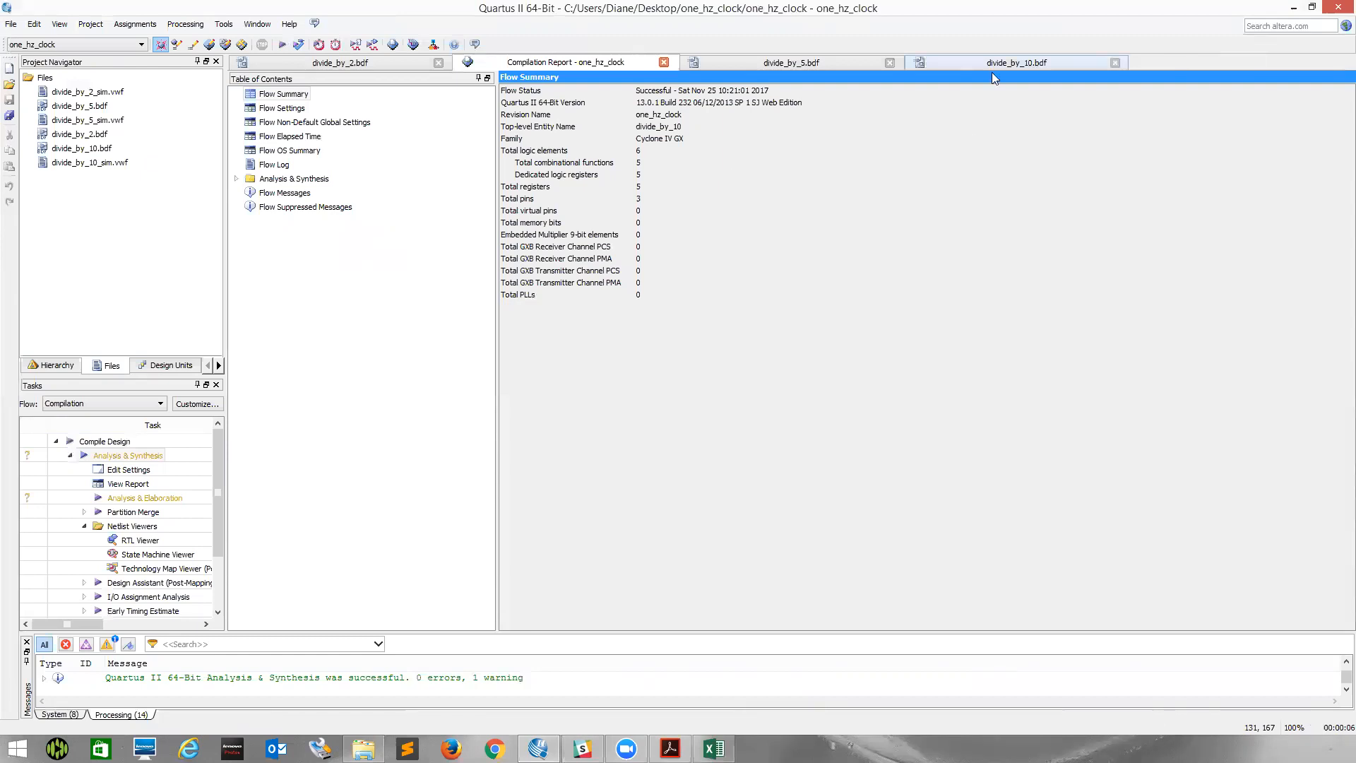
Create a symbol file from the divide_by_10.bdf schematic, saved as divide_by_10.bsf.
click(962, 65)
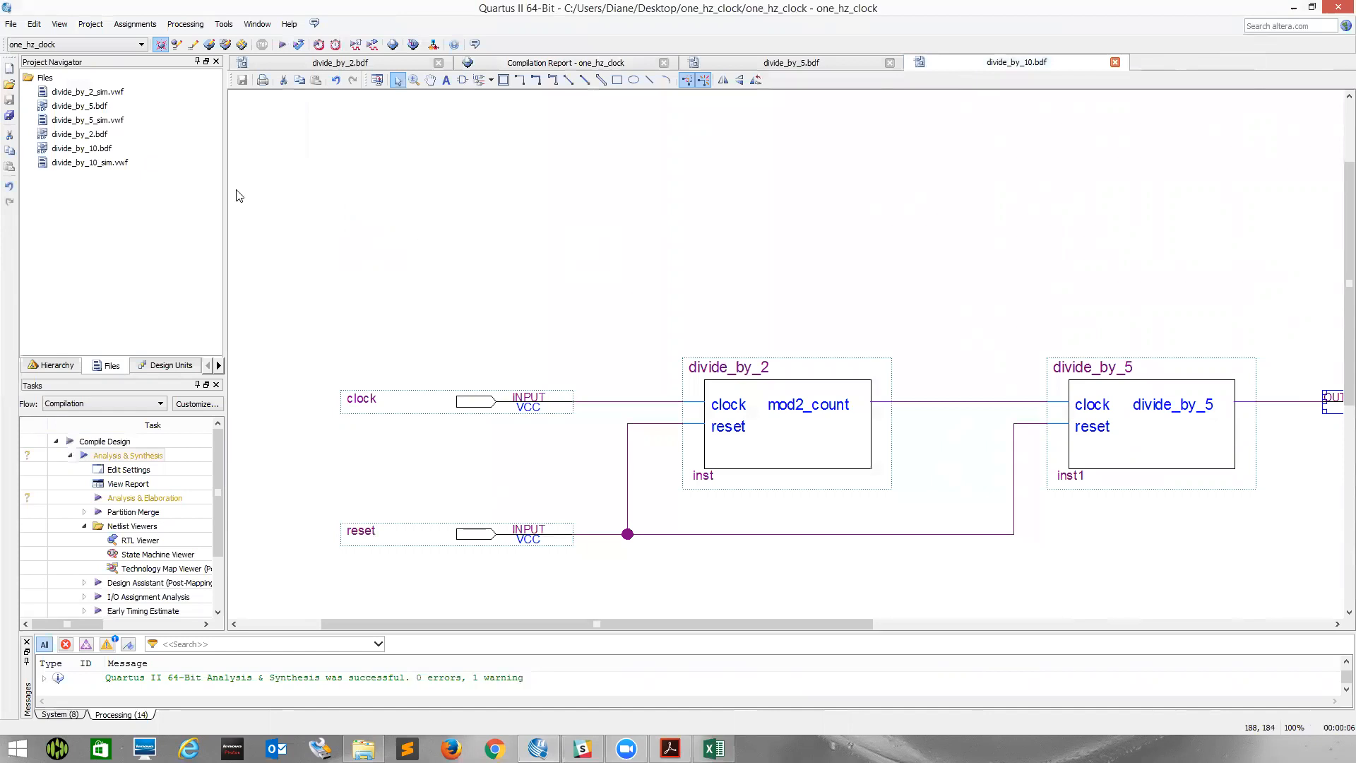
click(10, 25)
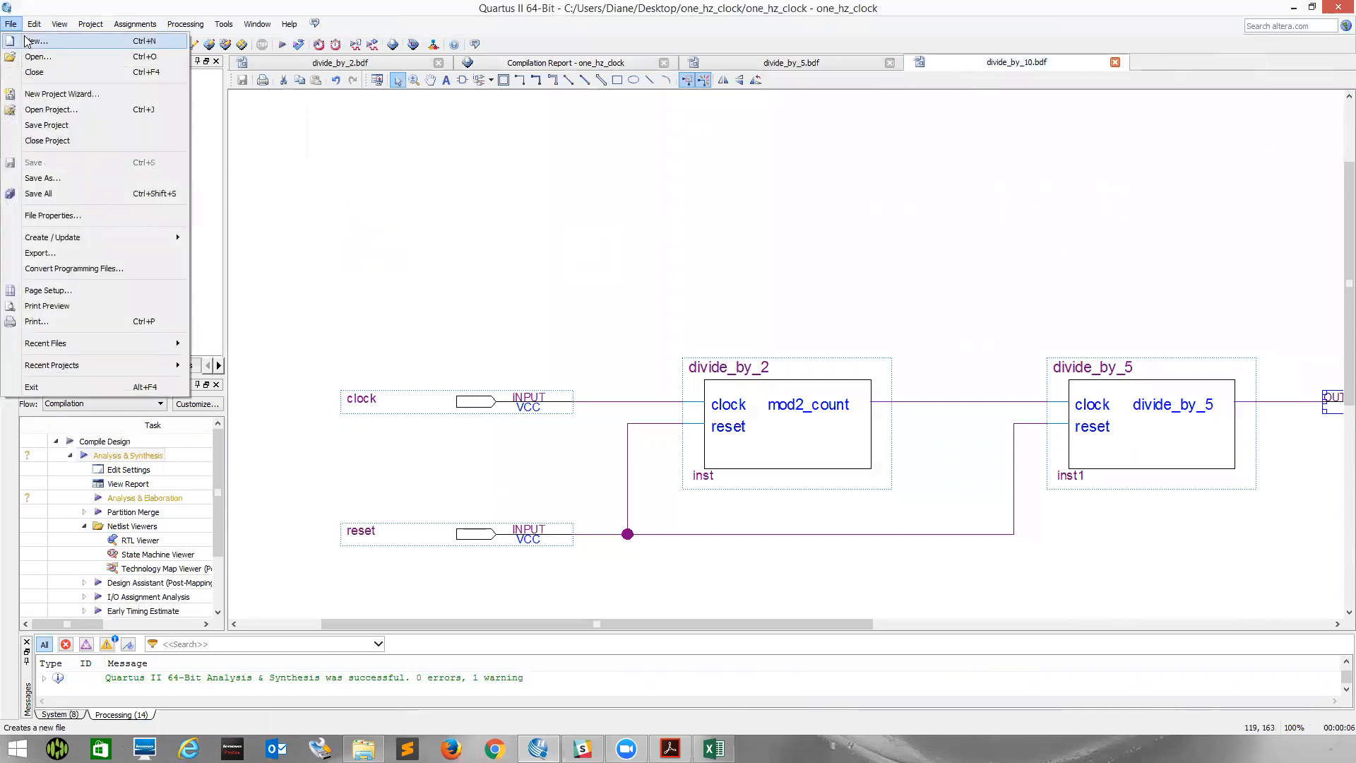
mouse_move(124, 245)
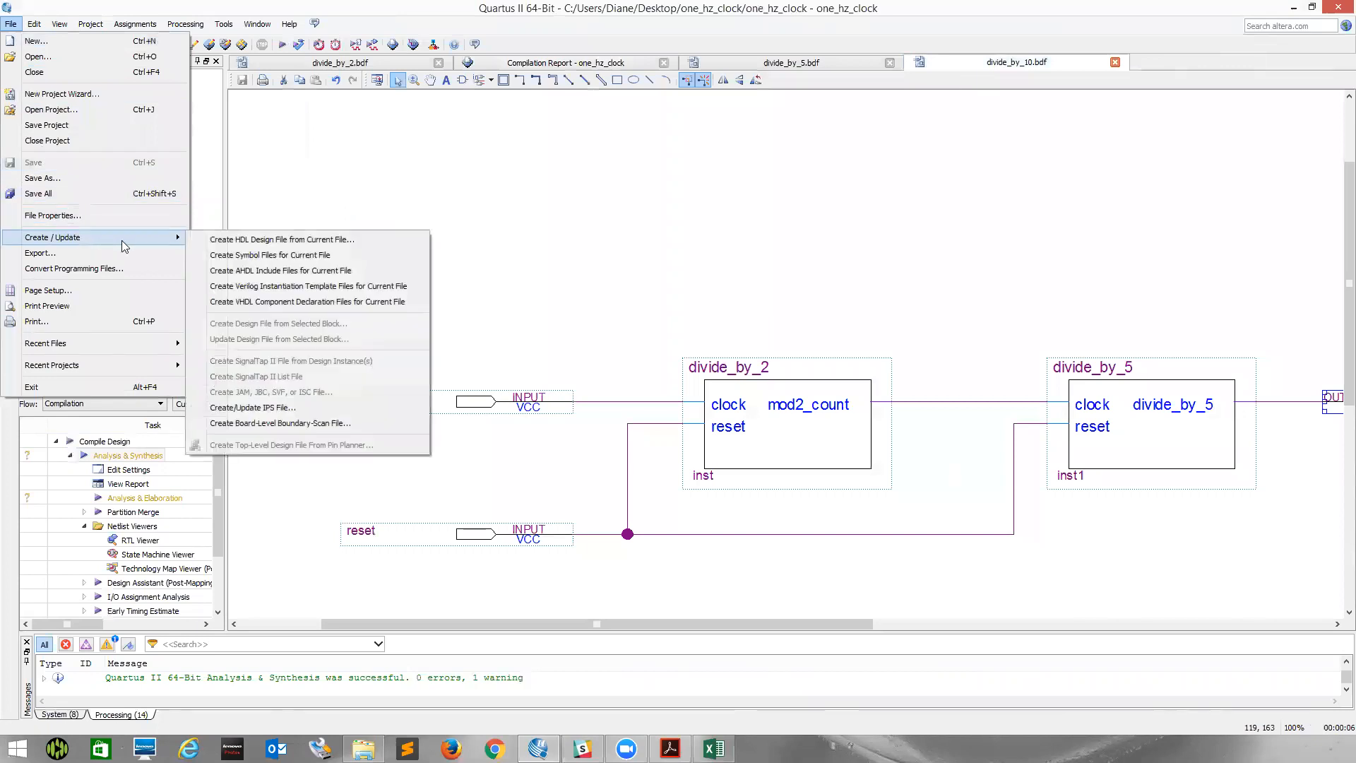
click(233, 255)
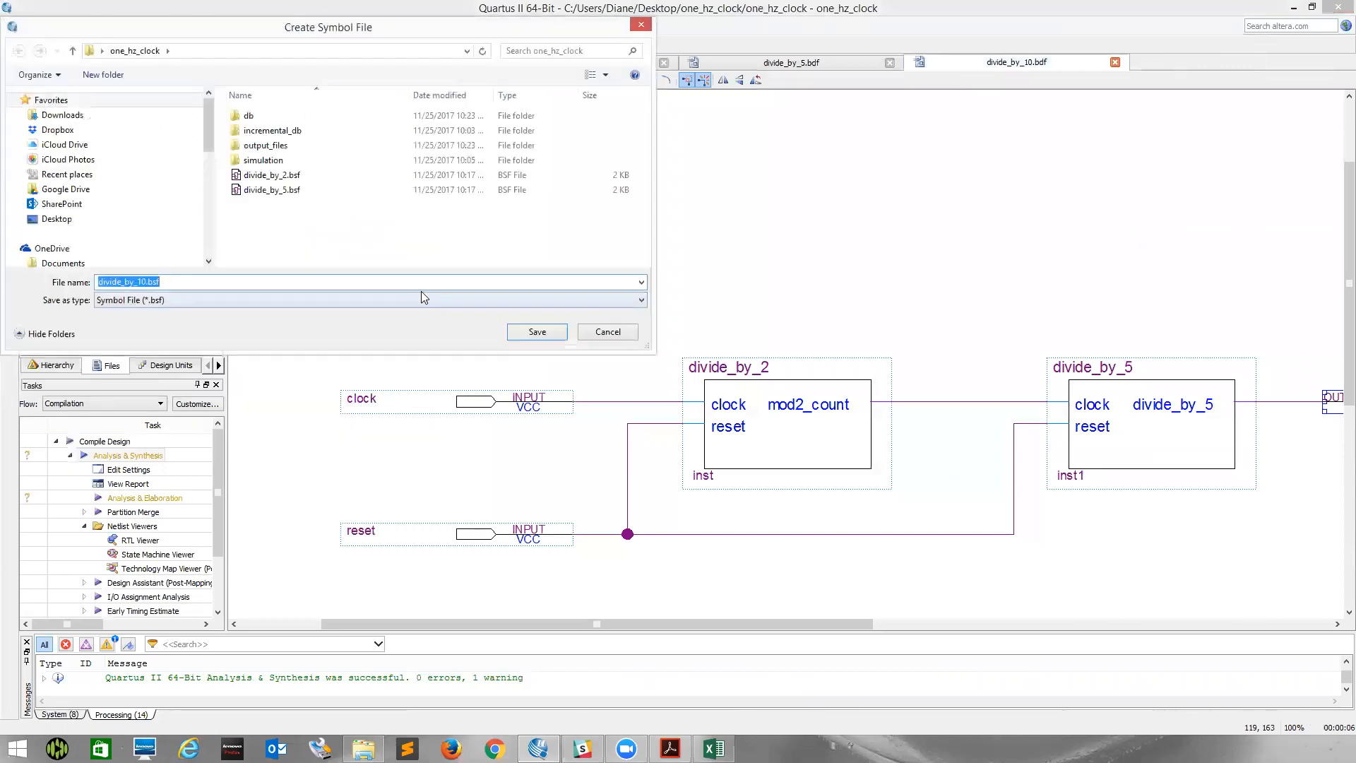
click(535, 333)
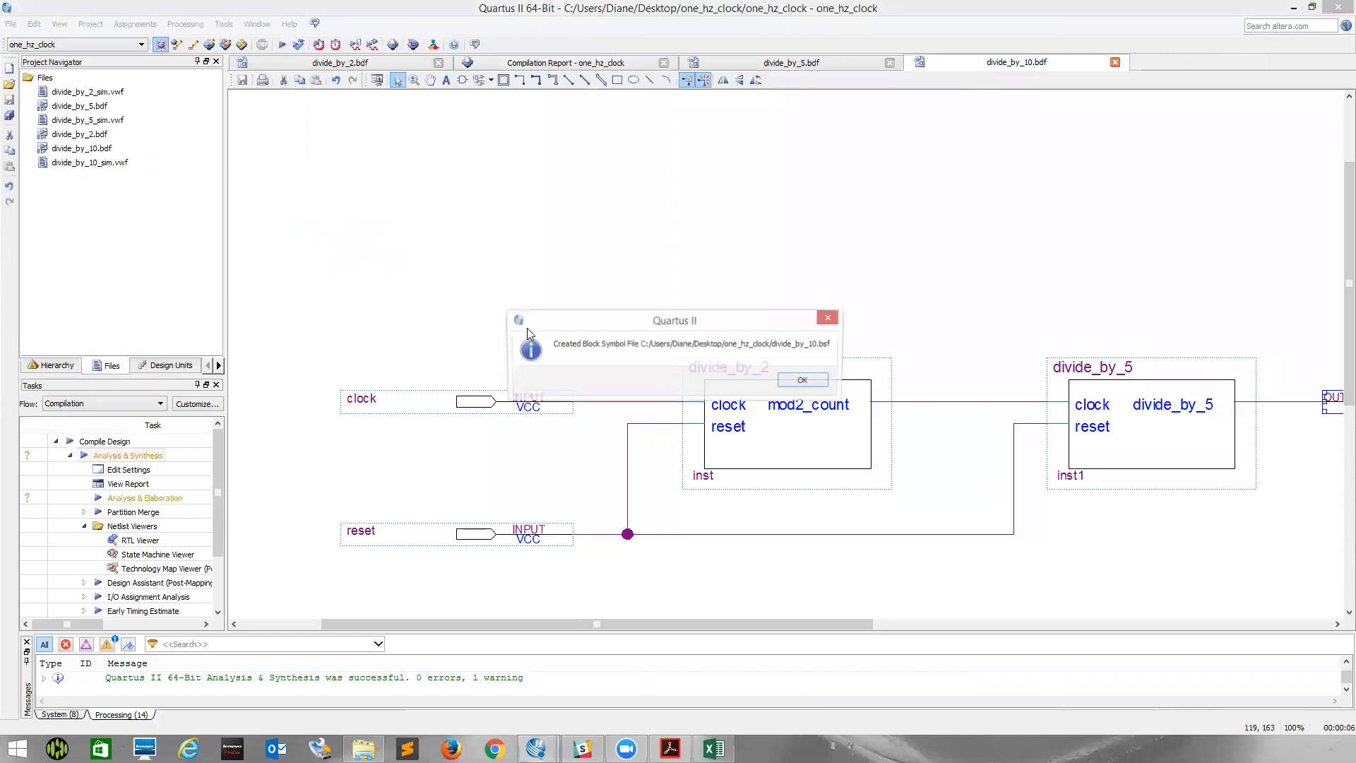
click(804, 382)
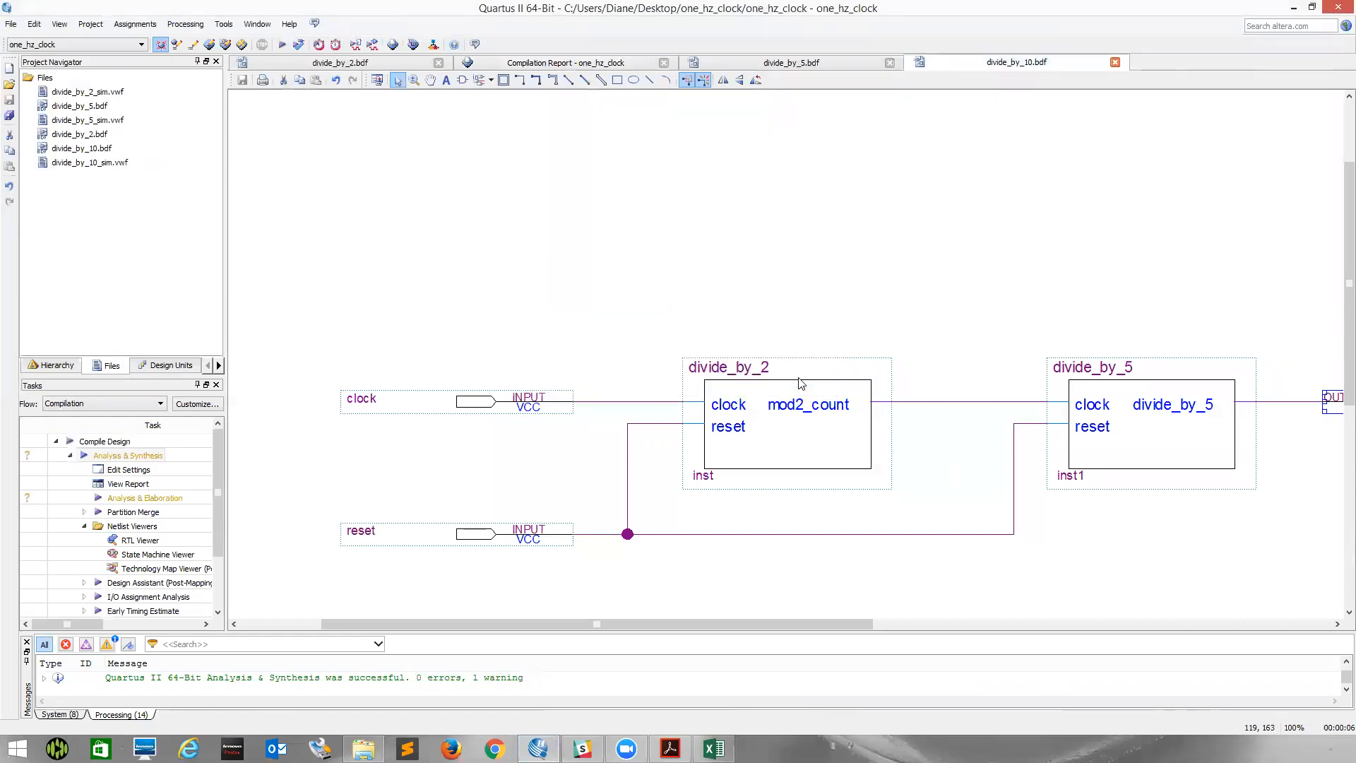
Create a new Block Diagram/Schematic File in the project.
click(10, 23)
click(28, 36)
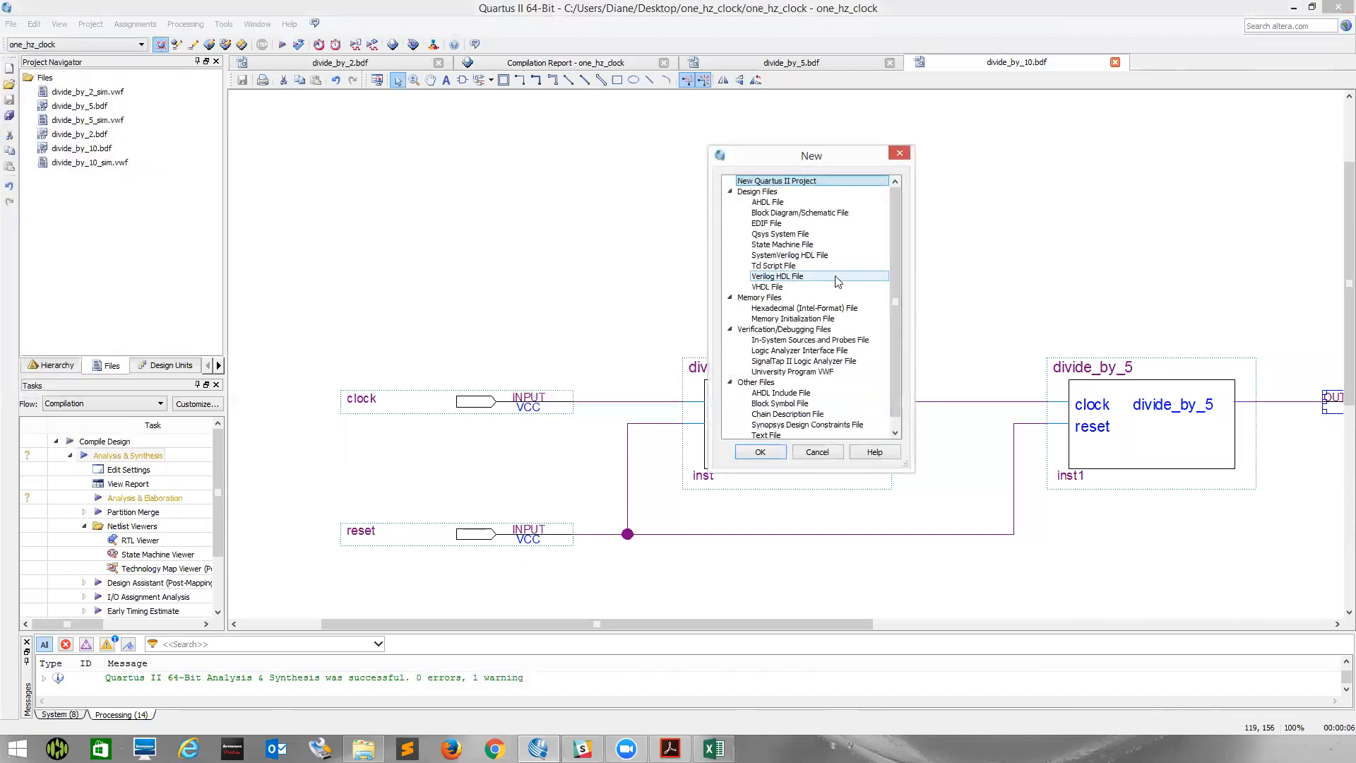
click(800, 212)
click(761, 452)
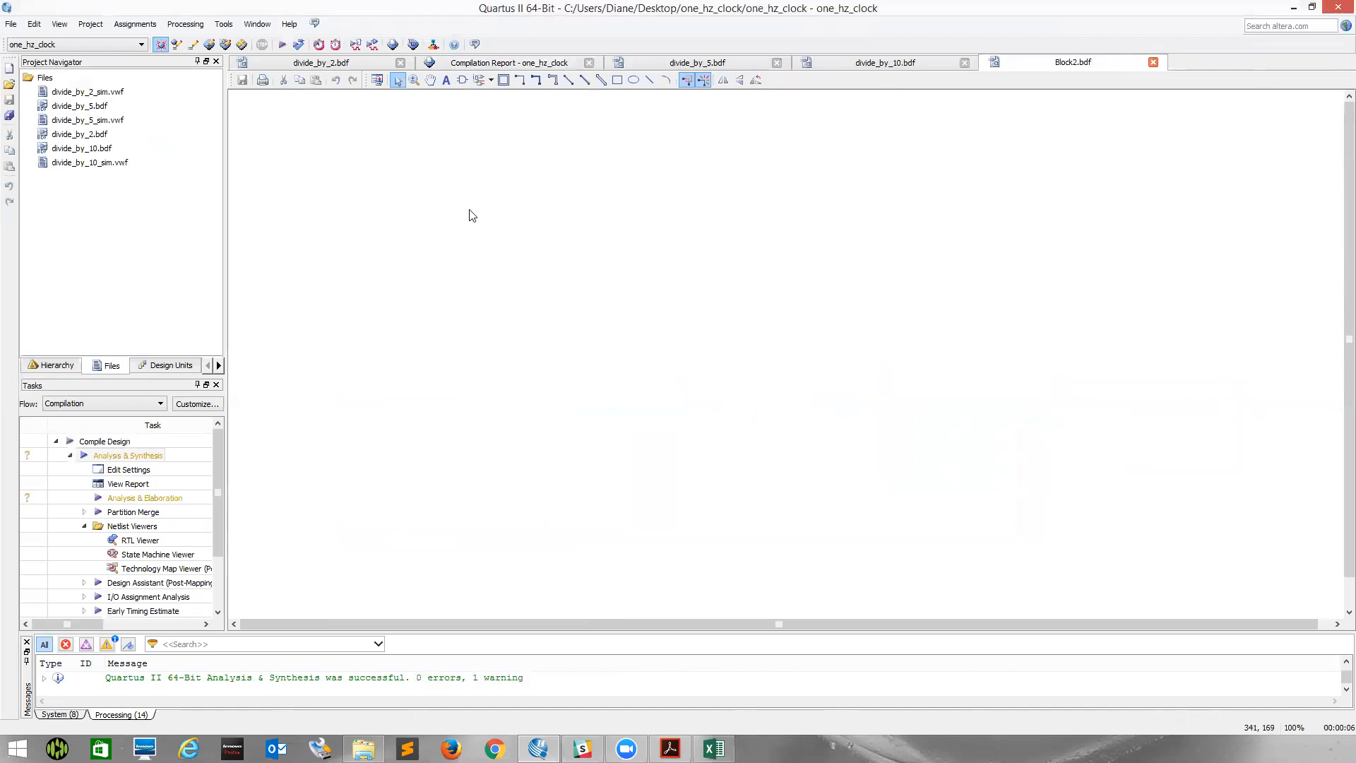
Insert the project symbol divide_by_5 into the blank schematic, near its upper edge.
right_click(475, 160)
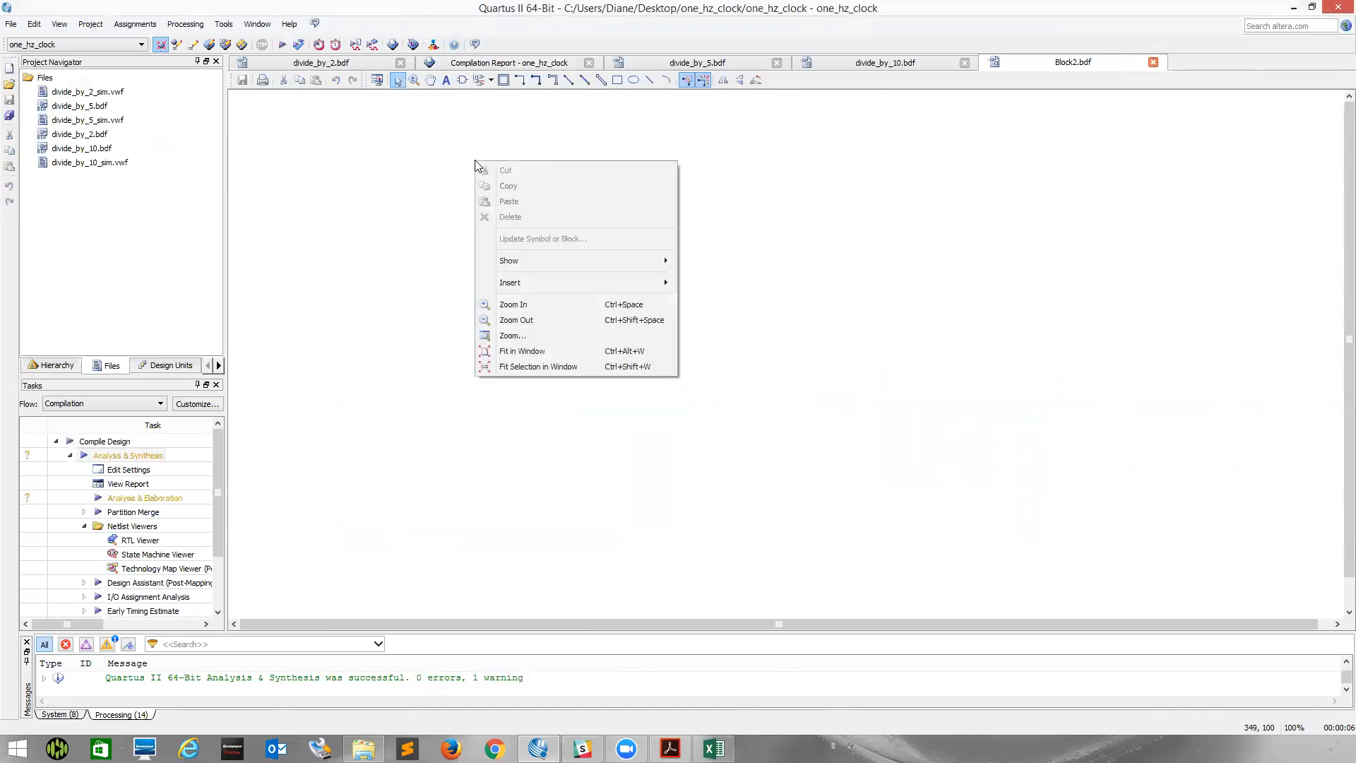
mouse_move(617, 285)
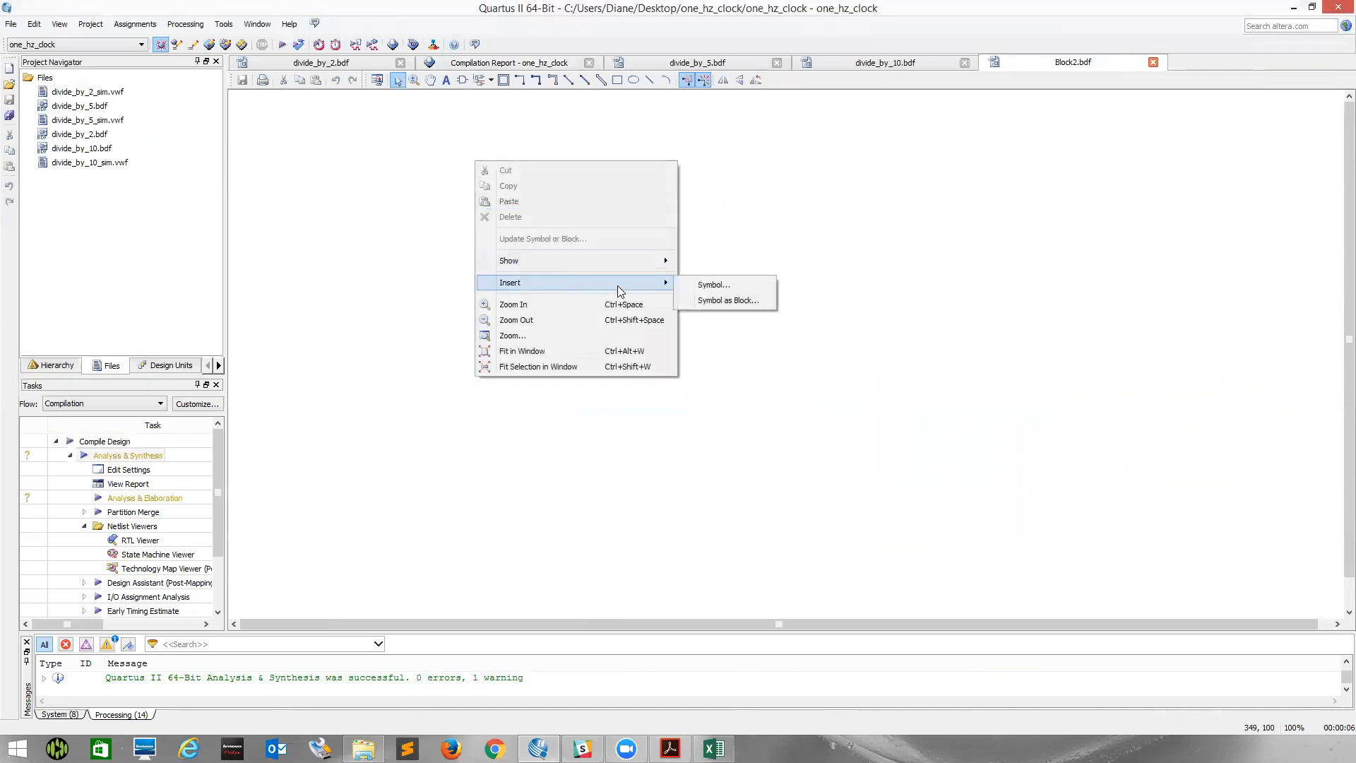
click(698, 285)
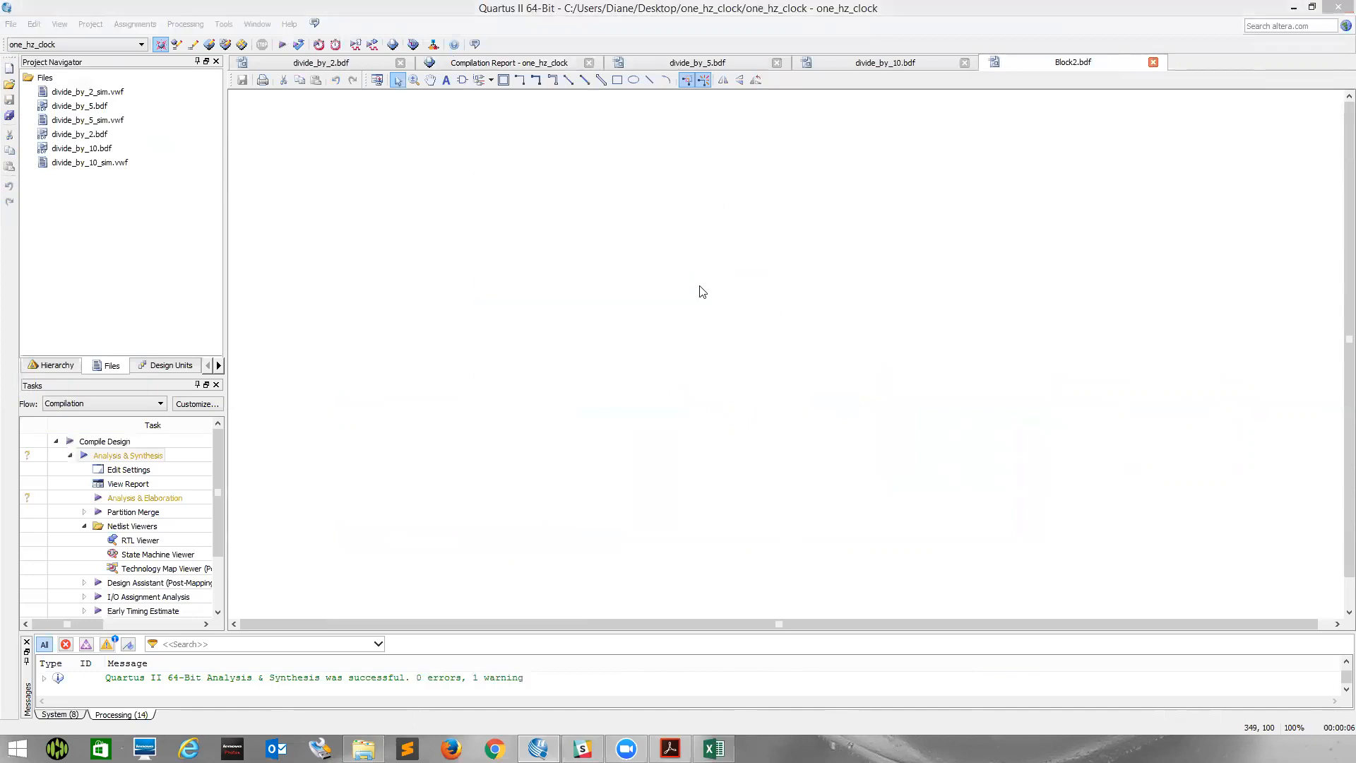
click(667, 246)
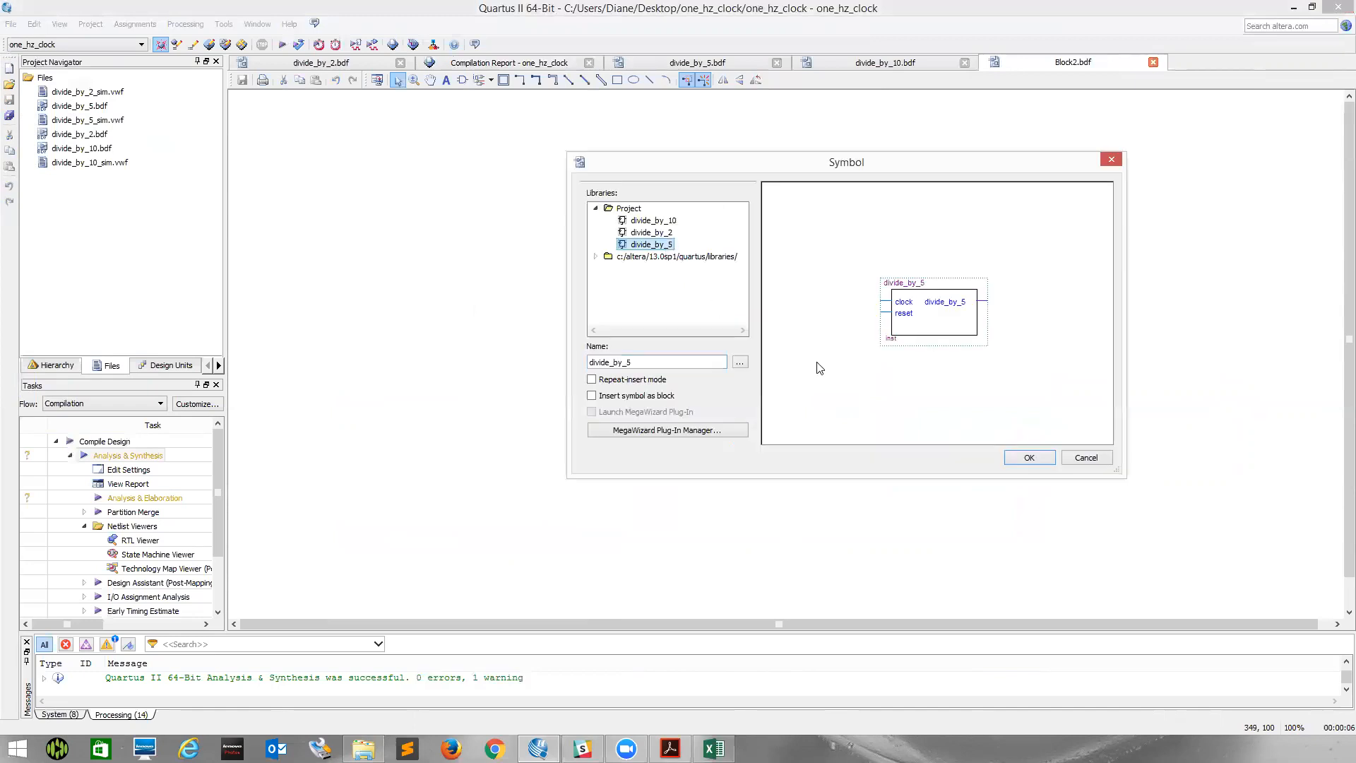
click(1028, 457)
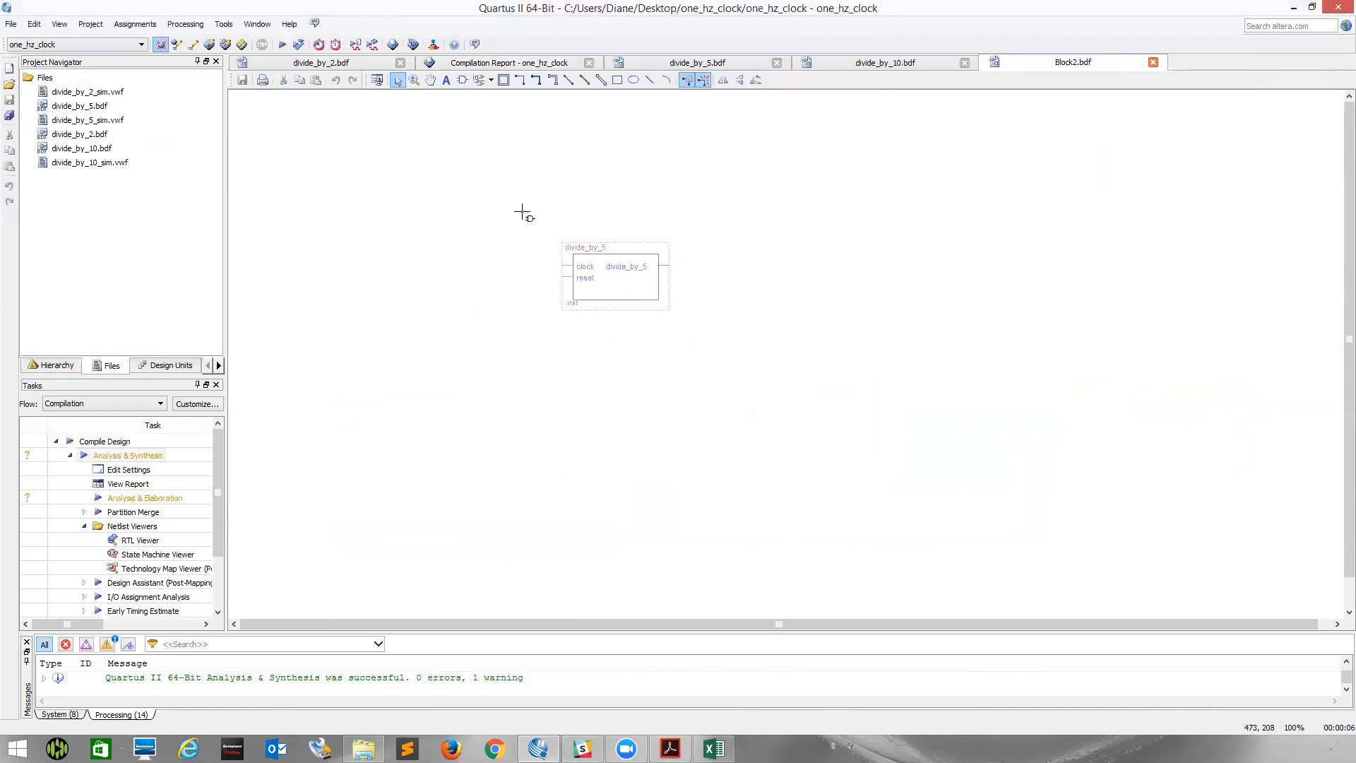
click(511, 179)
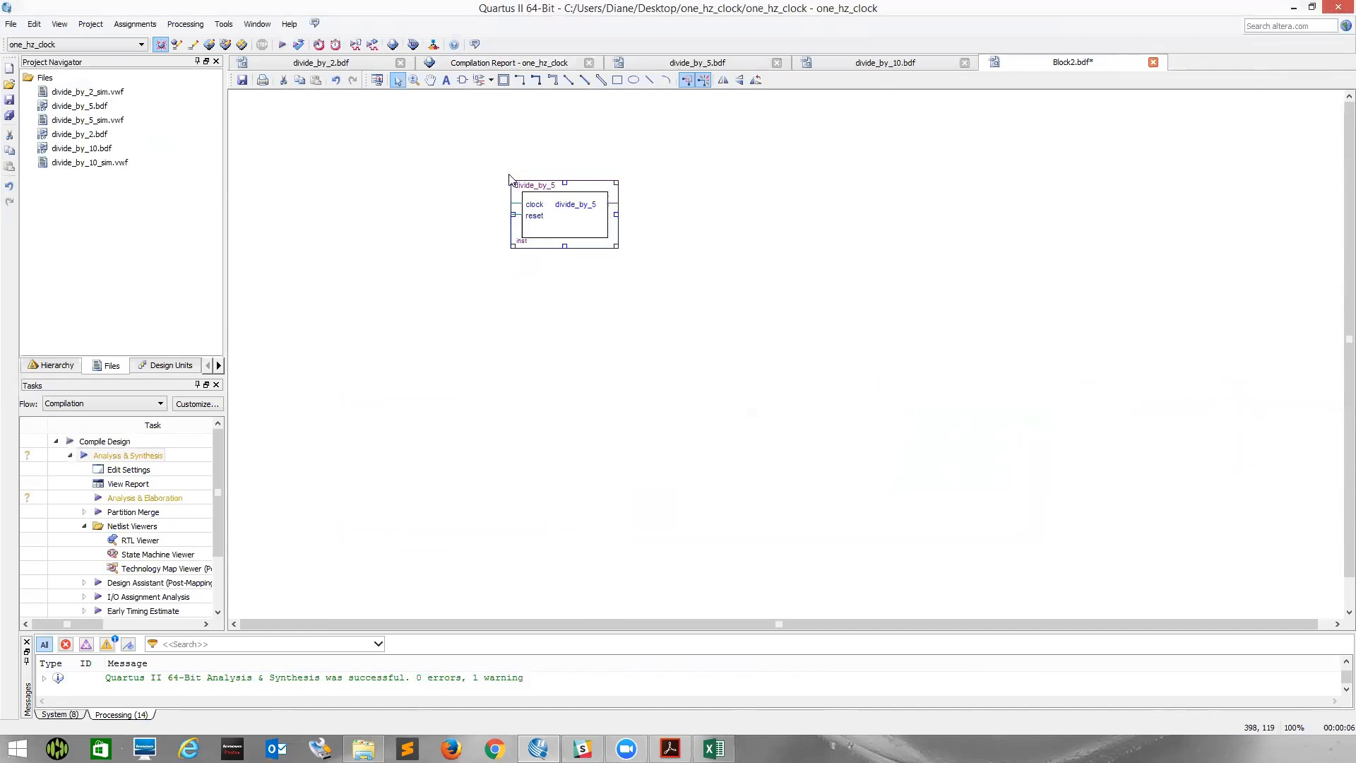
Place an input pin beside the divide_by_5 symbol, level with its clock port.
click(492, 81)
click(499, 95)
click(336, 197)
key(Escape)
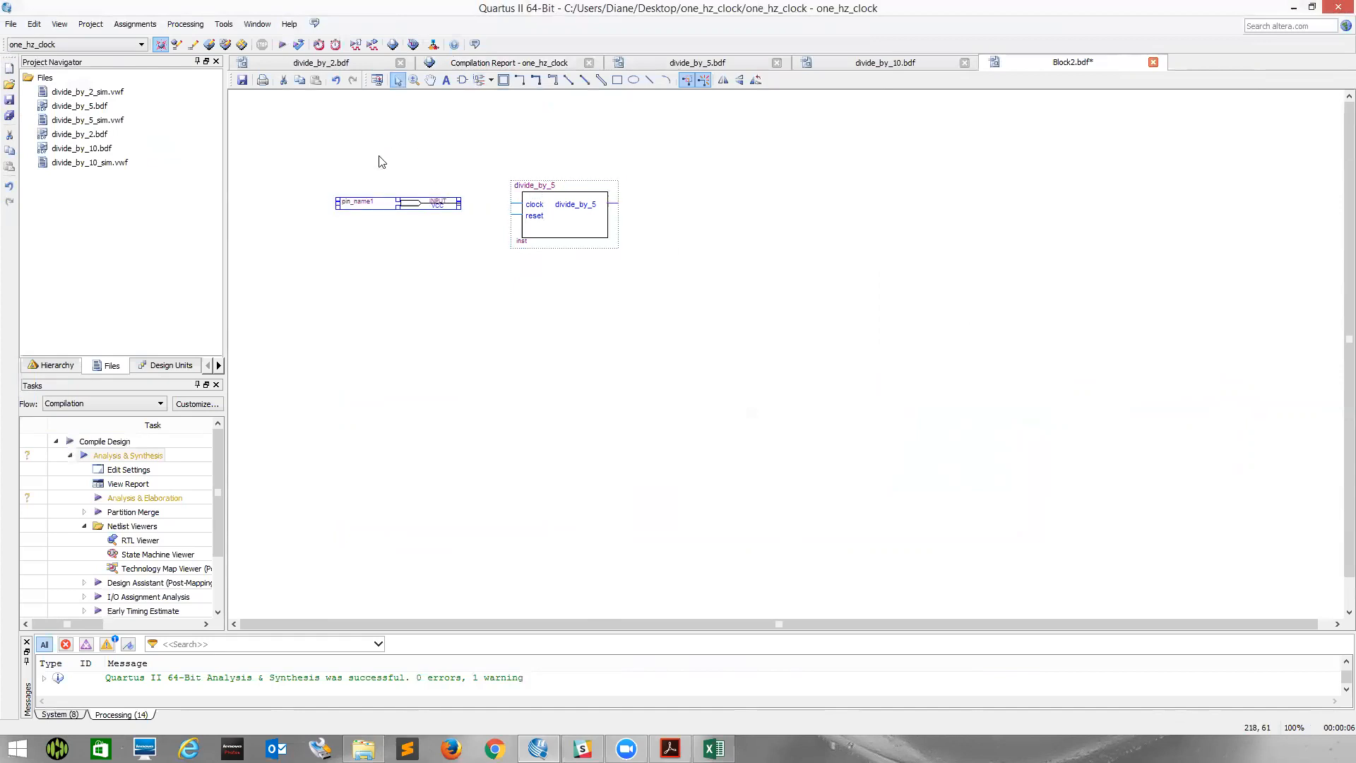
Rename the new input pin as reference_clock.
click(361, 203)
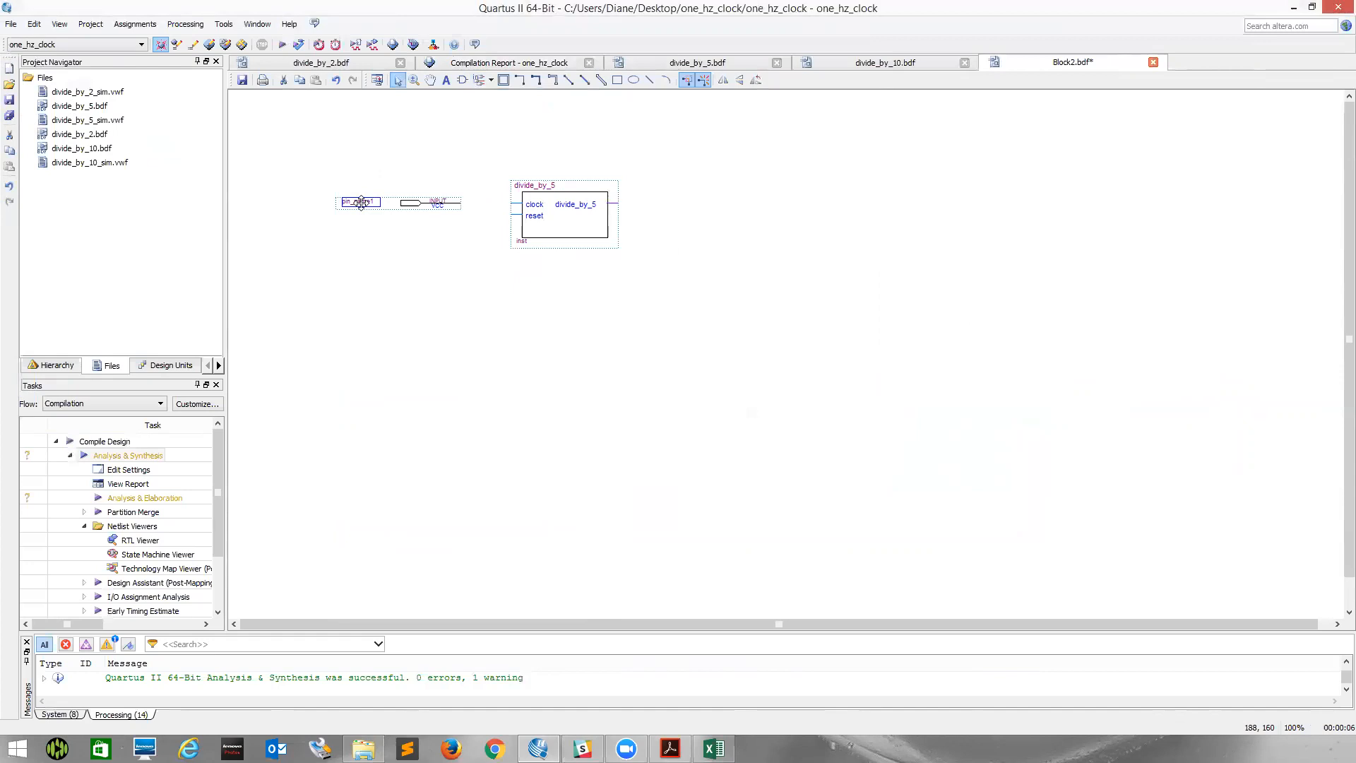
right_click(361, 205)
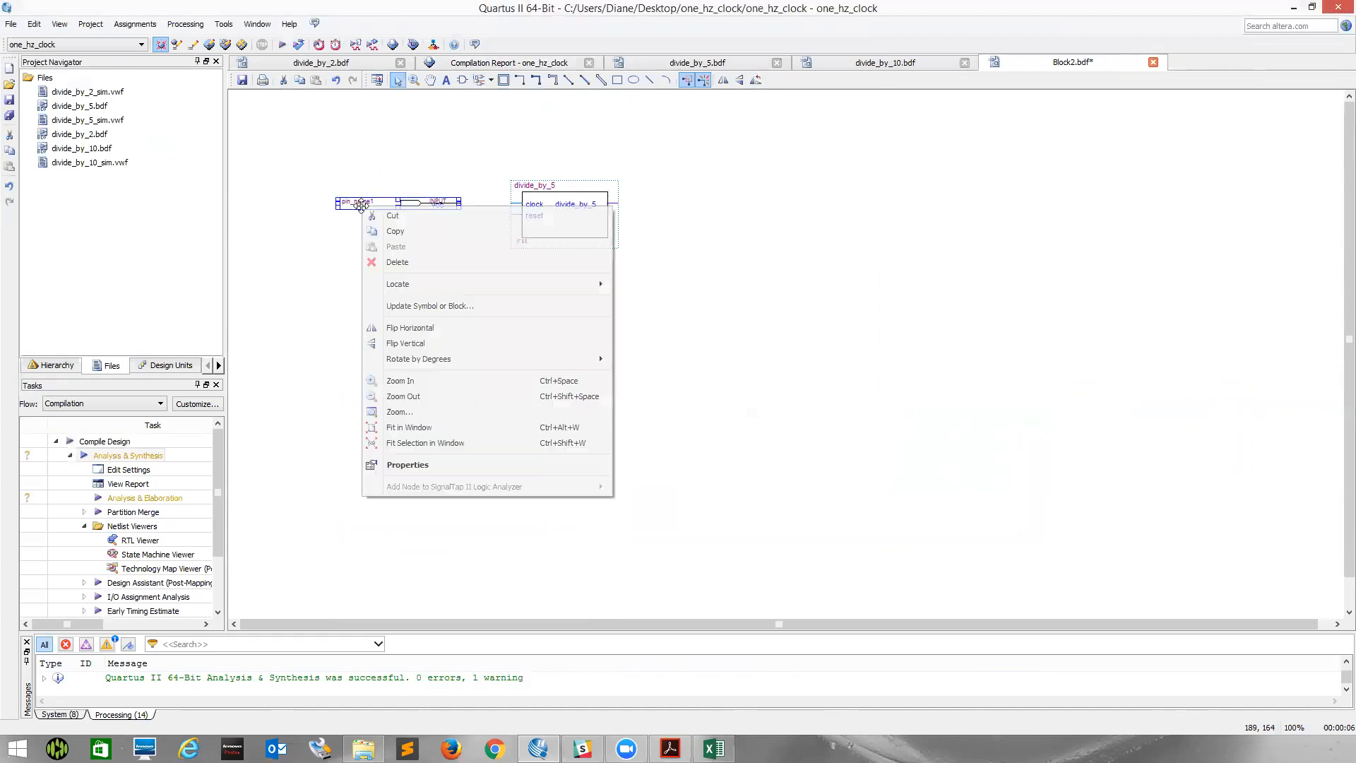
click(408, 465)
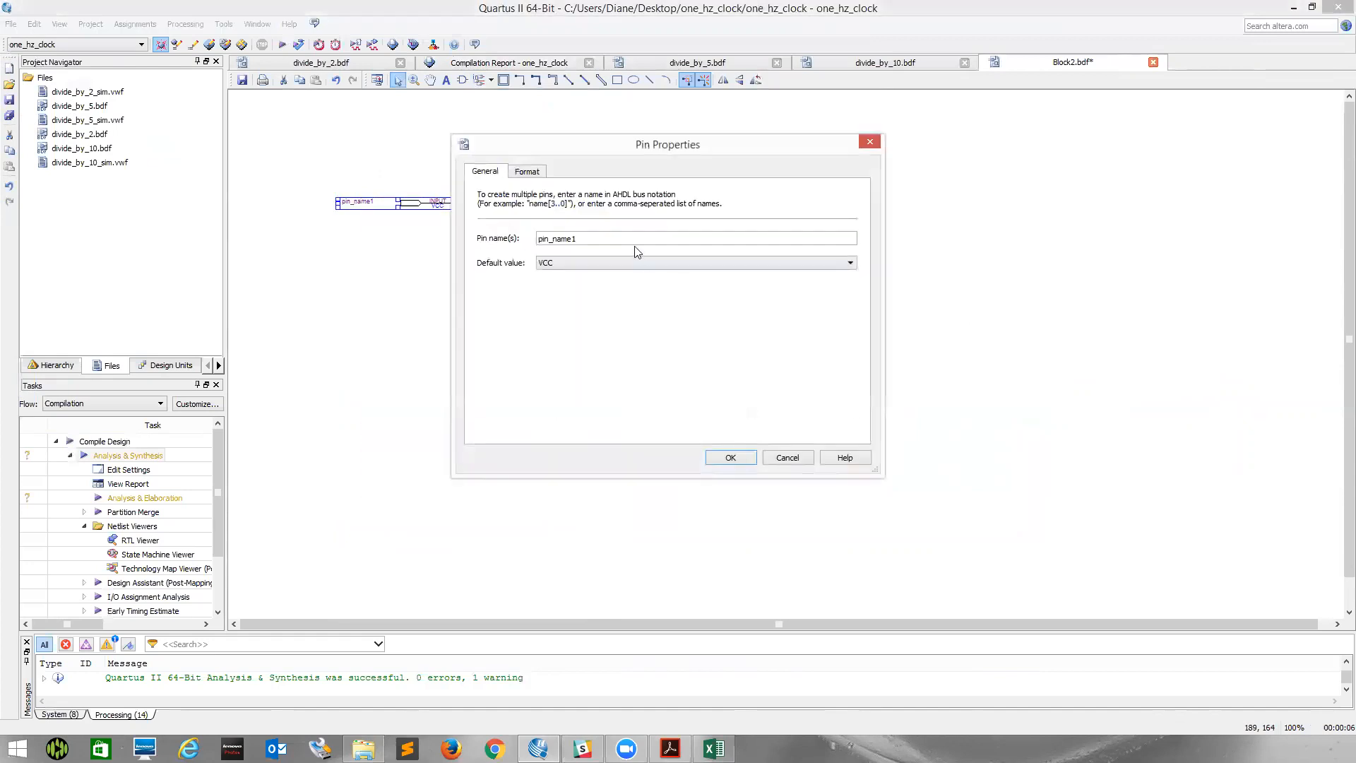
key(BackSpace)
key(BackSpace)
key(BackSpace)
key(BackSpace)
key(BackSpace)
key(BackSpace)
key(BackSpace)
key(BackSpace)
text(refeen)
key(BackSpace)
key(BackSpace)
text(rence_clock)
key(Return)
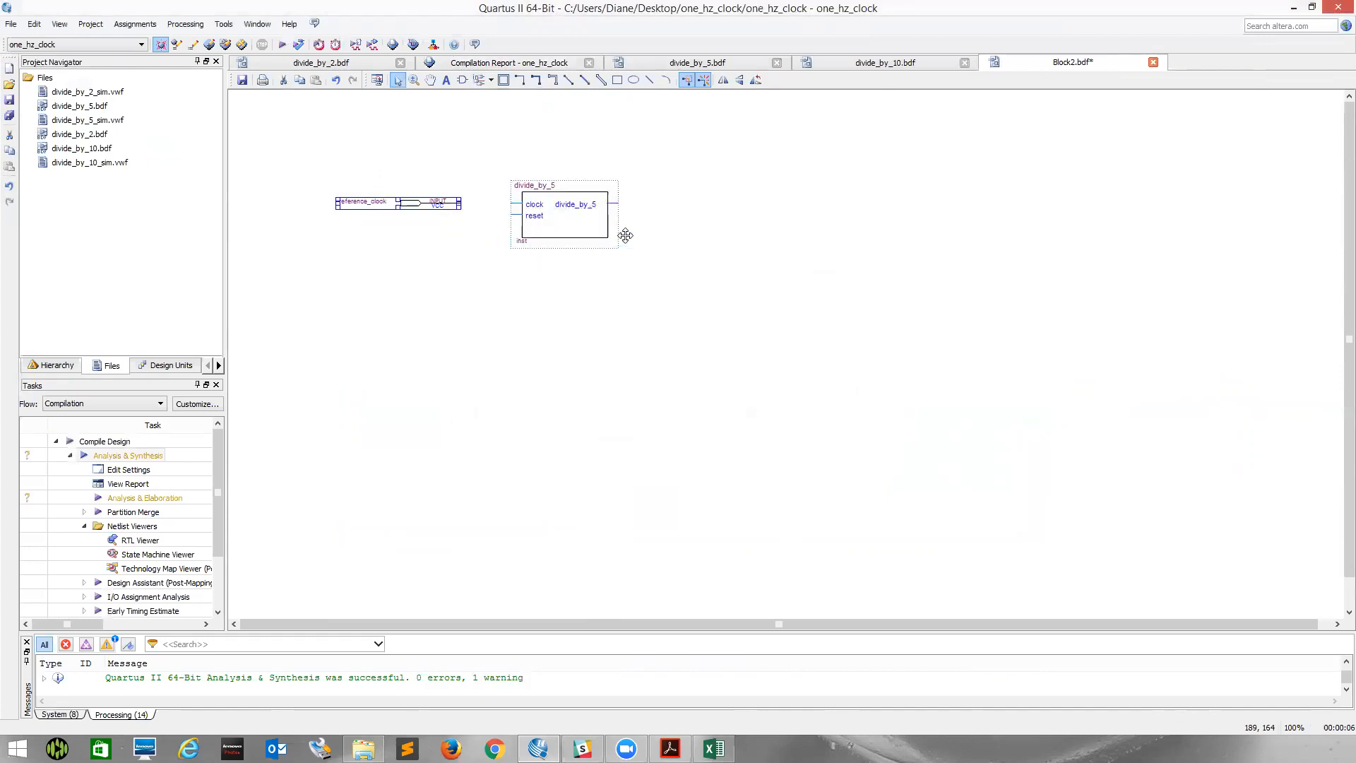
Wire reference_clock to the clock port of divide_by_5 and draw a short wire out of the block's output.
click(466, 209)
click(414, 79)
click(422, 177)
click(421, 177)
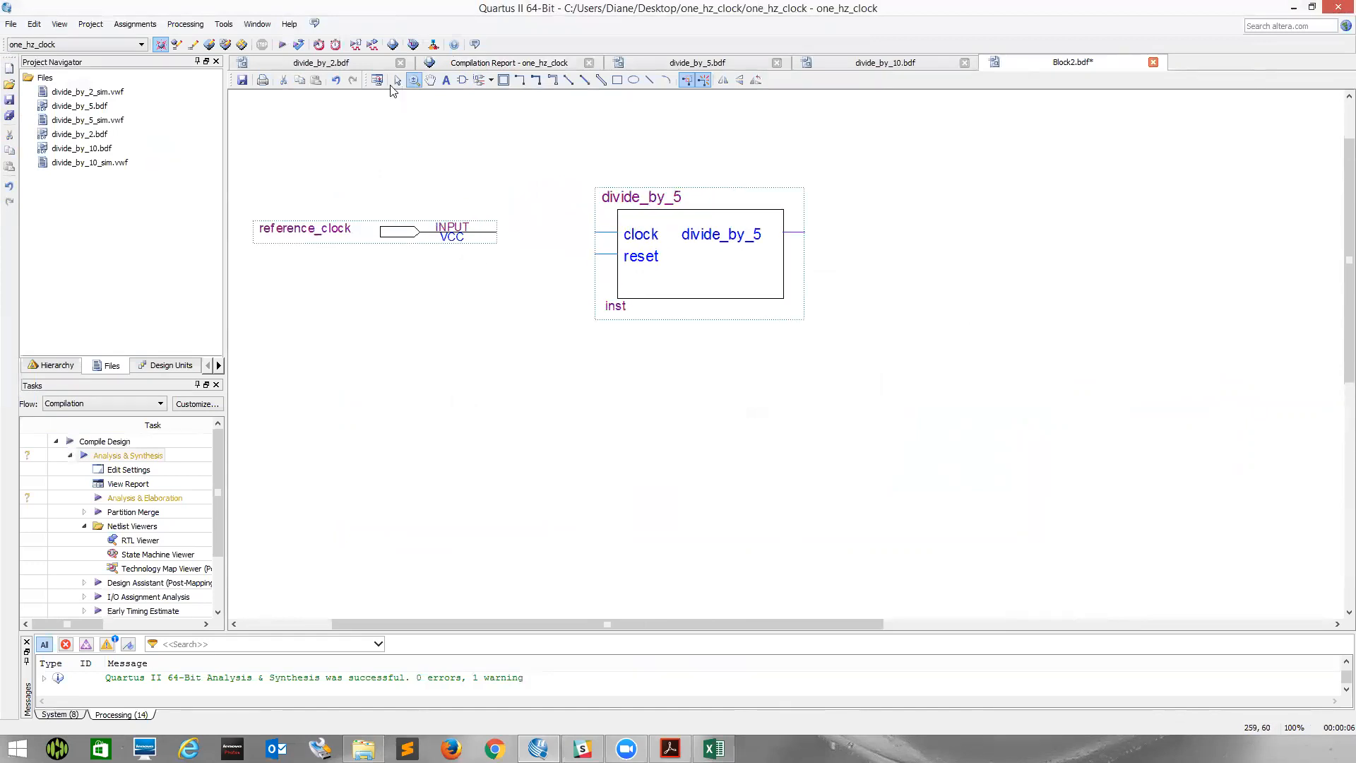
click(398, 80)
drag(497, 233, 596, 233)
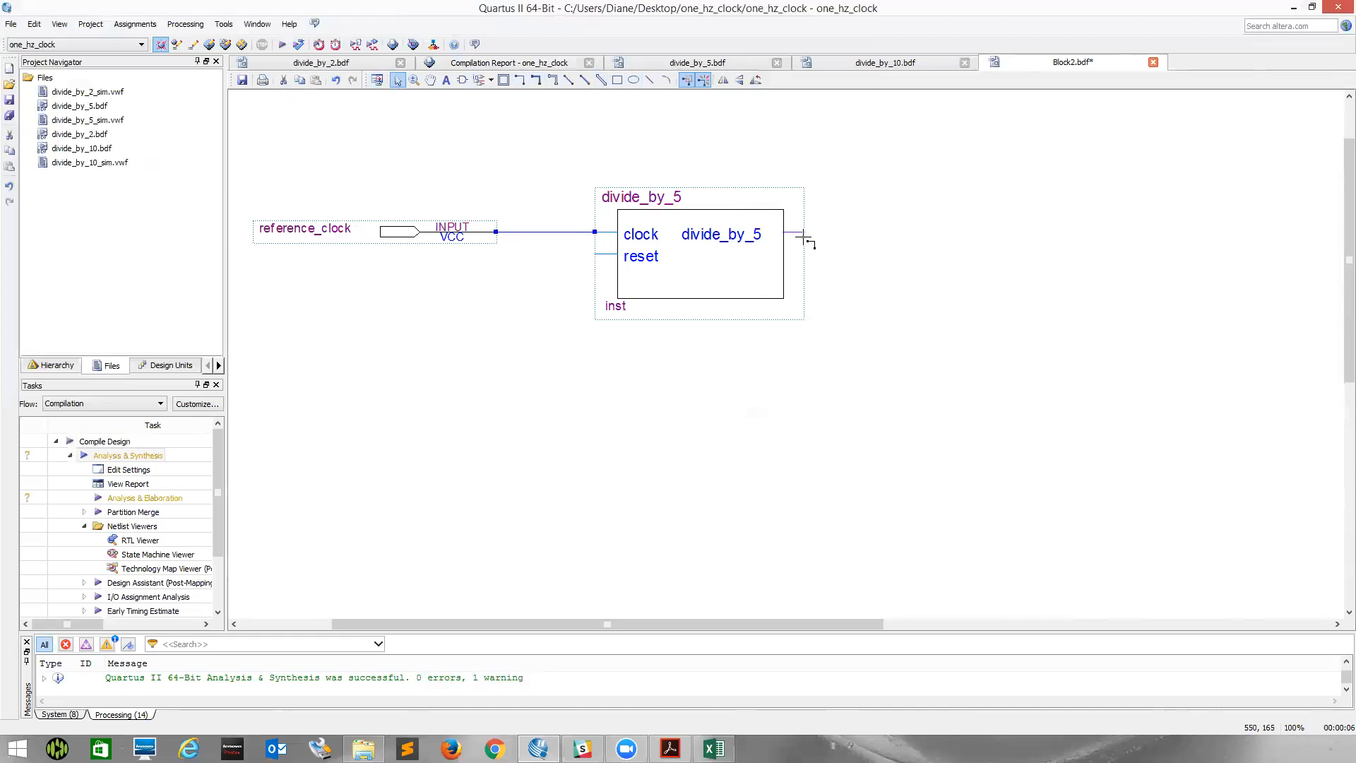
drag(806, 235, 919, 232)
Add the text label 50 MHz above the reference_clock pin and 10 MHz above the divide_by_5 output wire.
click(447, 80)
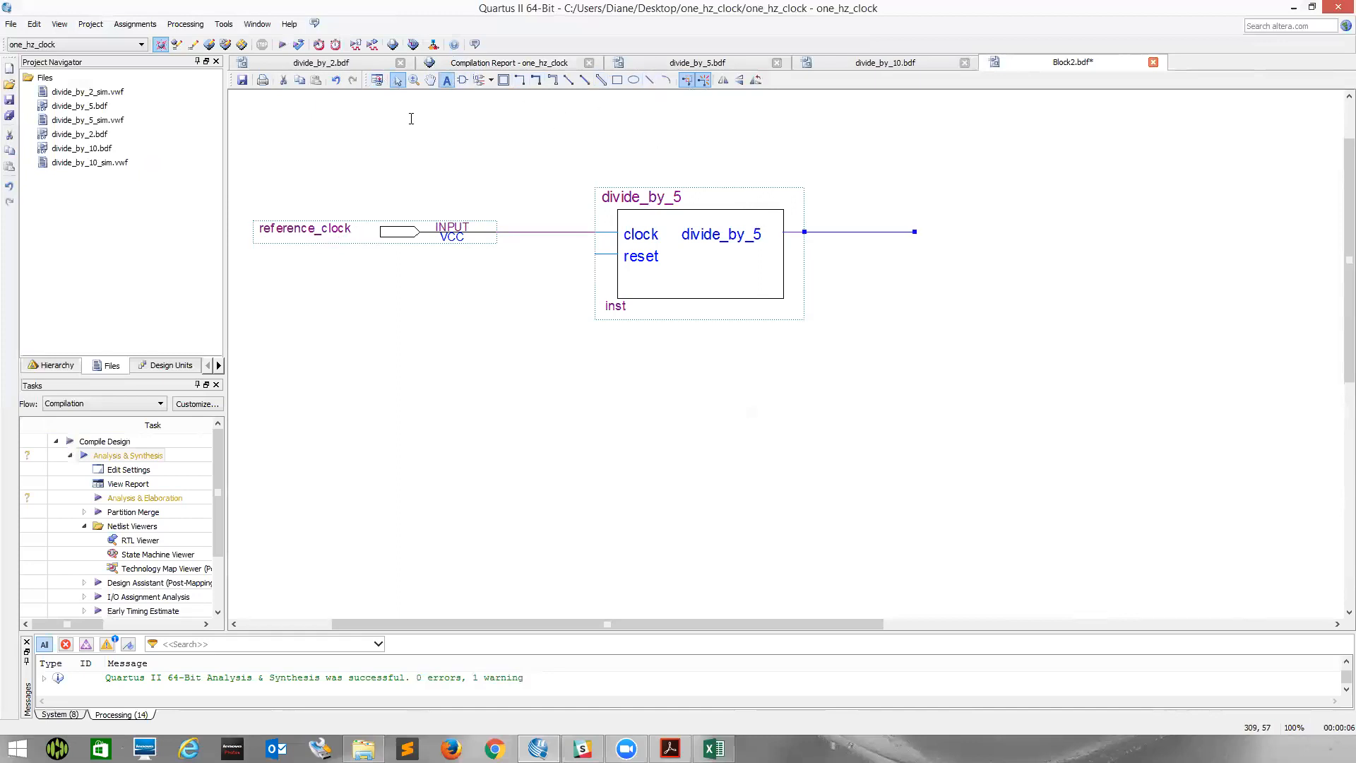
click(256, 186)
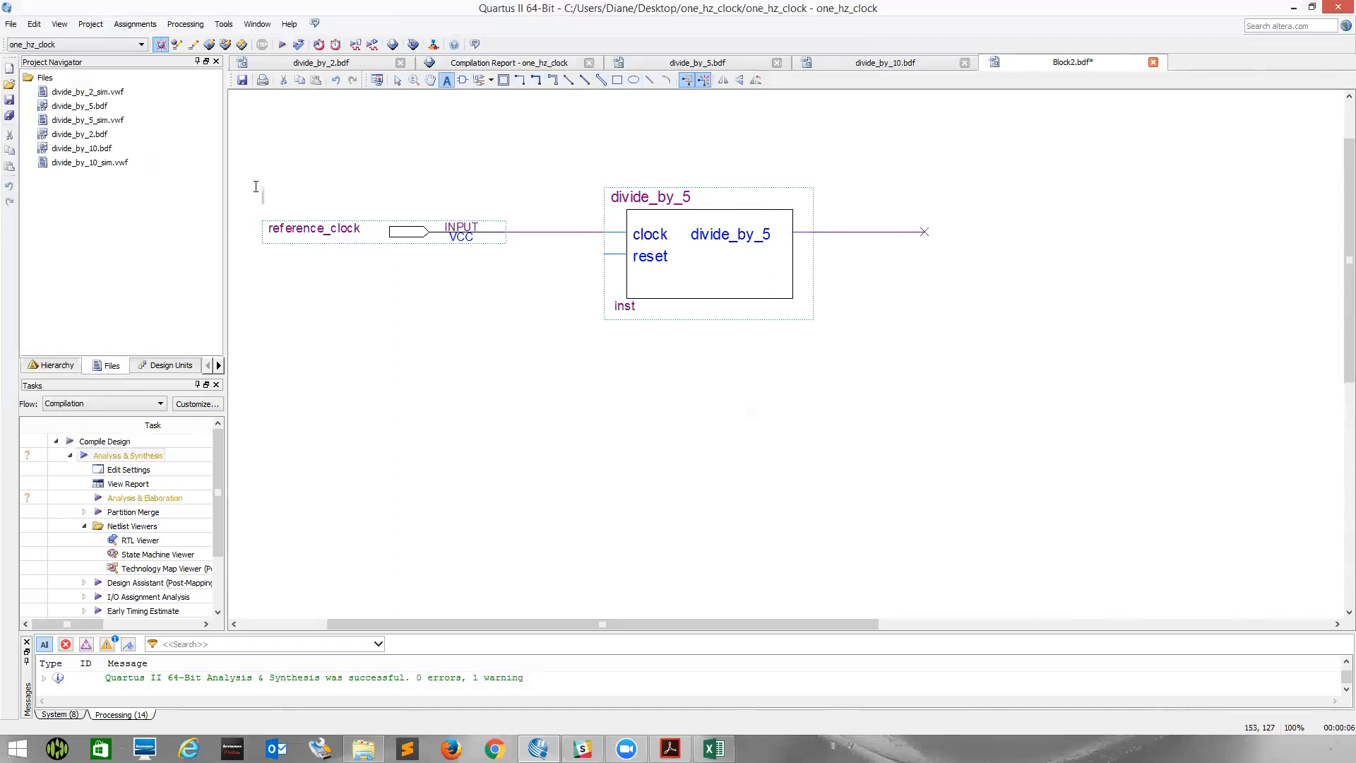
text(%0)
key(BackSpace)
key(BackSpace)
text(0)
key(BackSpace)
text(50 MHz)
click(838, 203)
text(10 MHz)
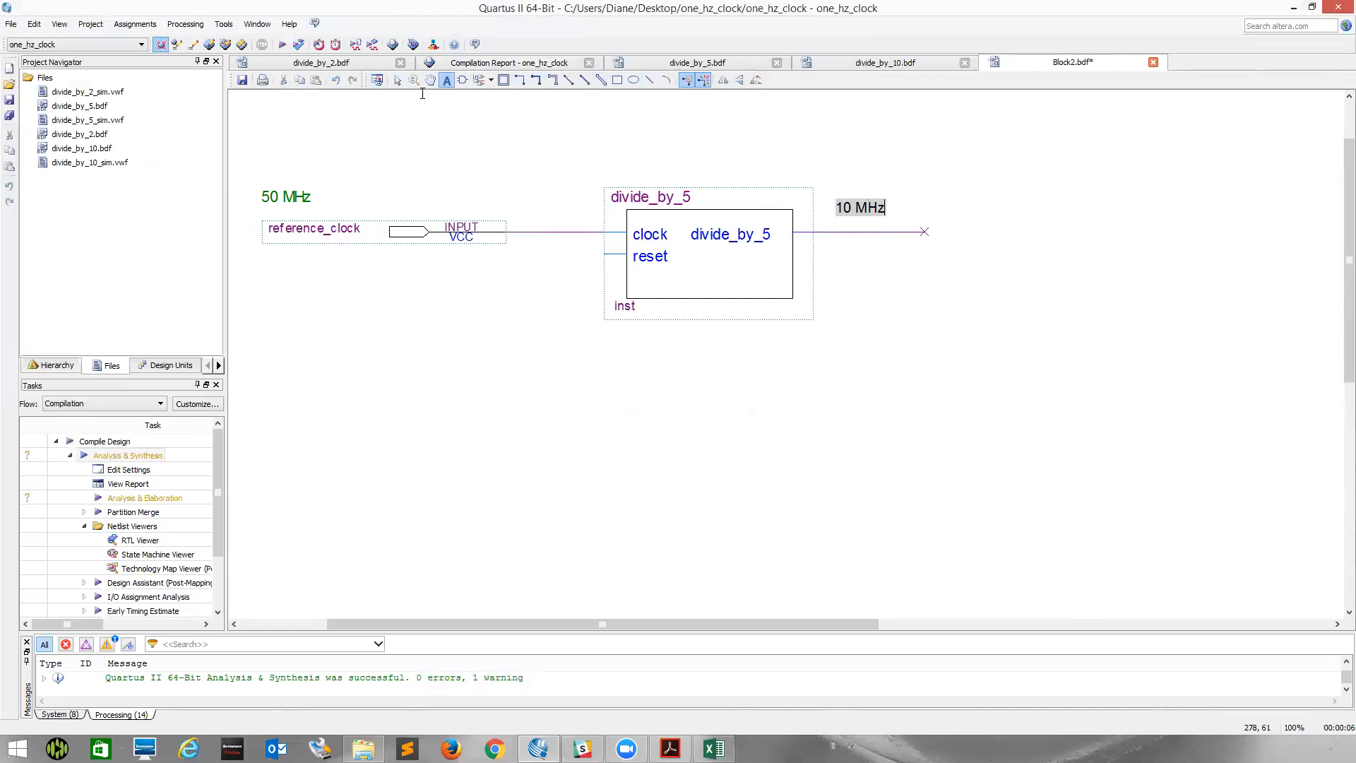
Insert the project symbol divide_by_10 directly below the divide_by_5 block.
click(397, 81)
right_click(554, 438)
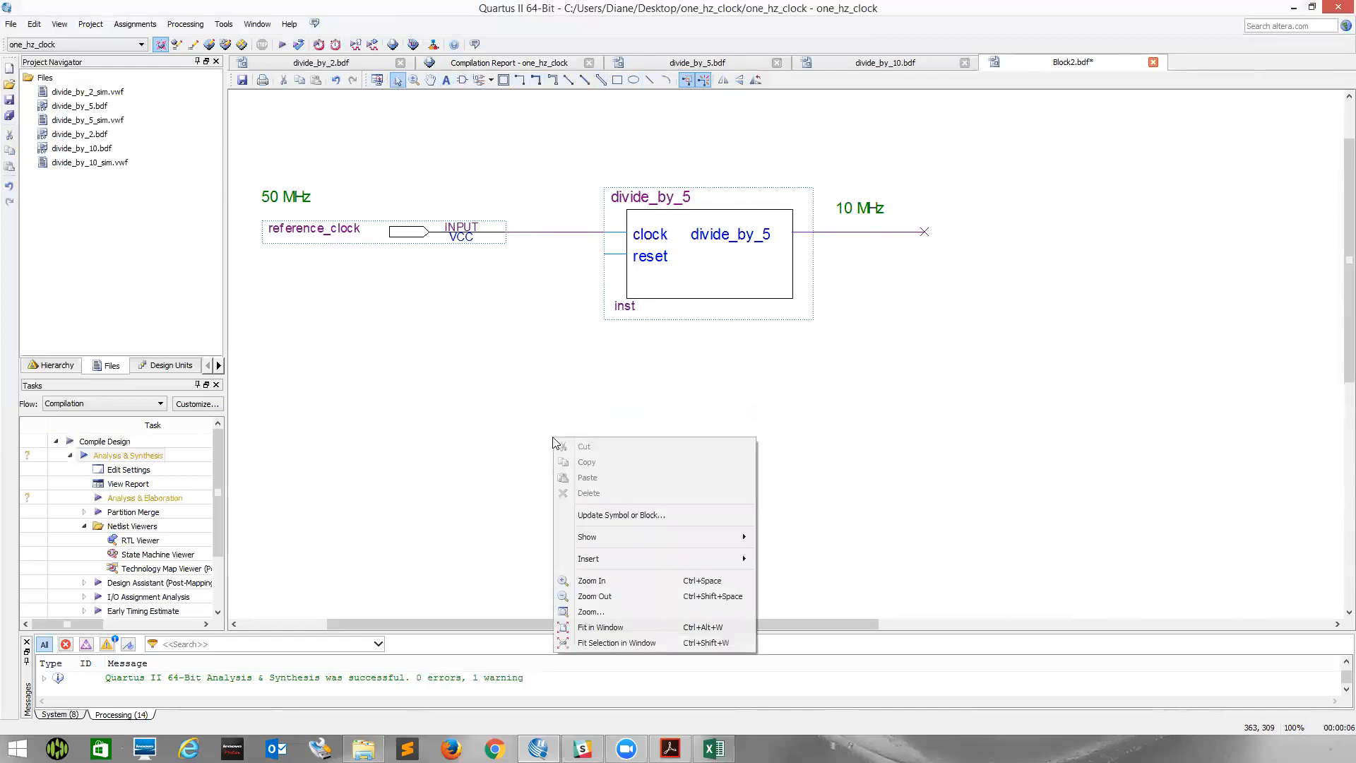
mouse_move(636, 561)
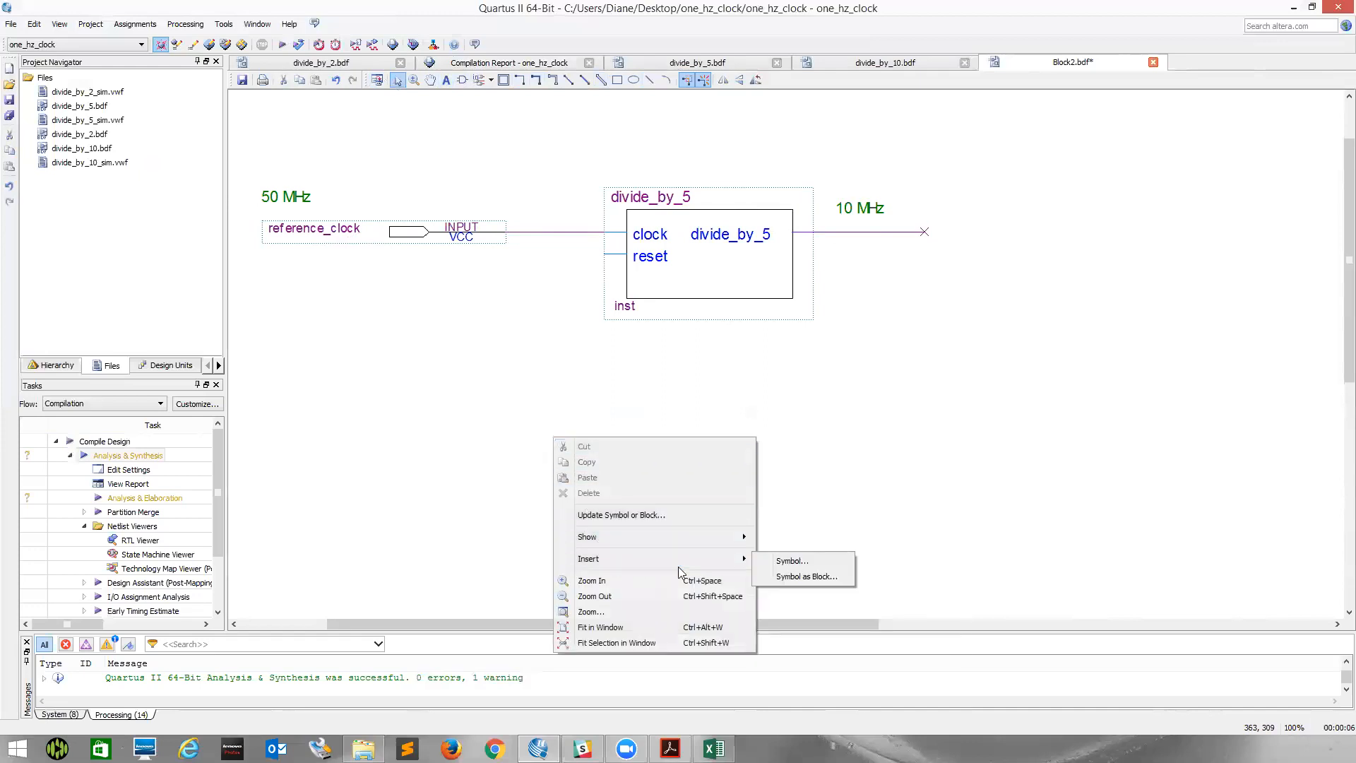
click(790, 562)
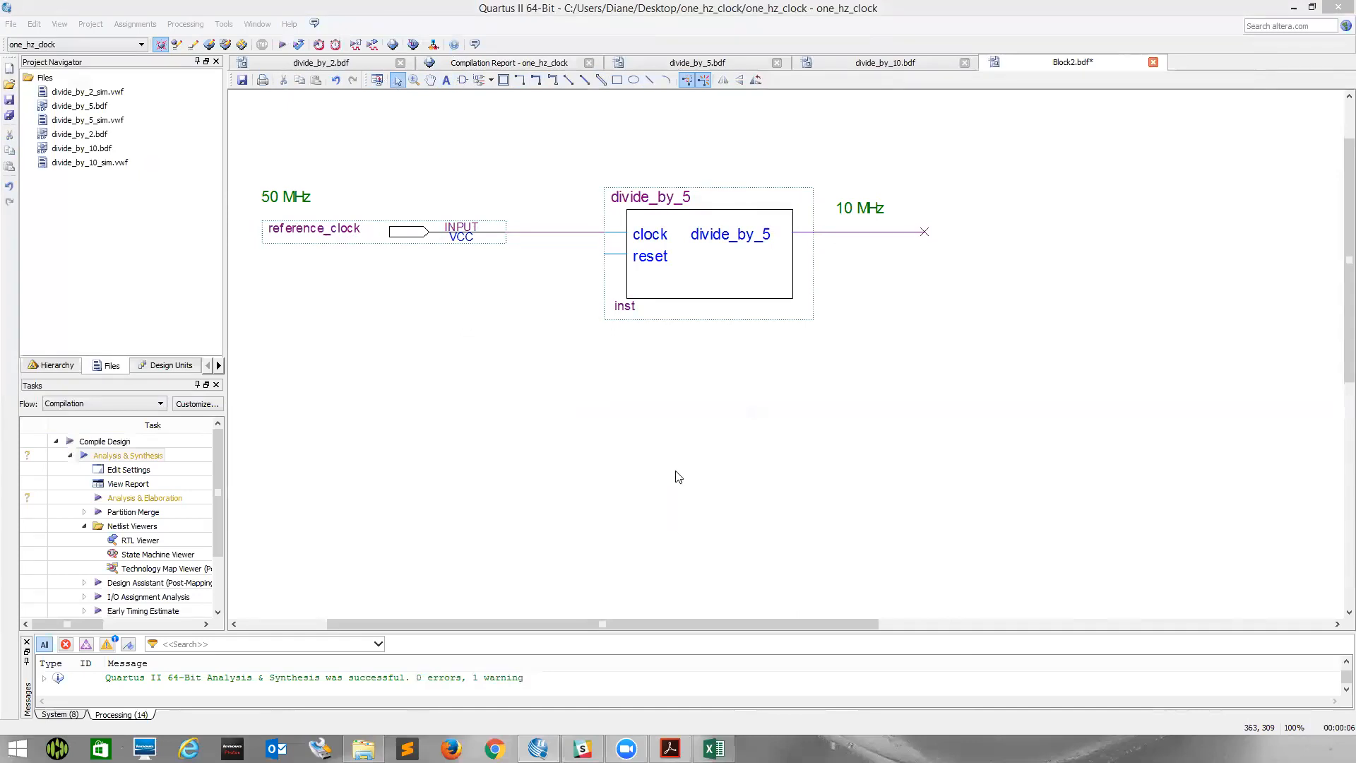
click(921, 286)
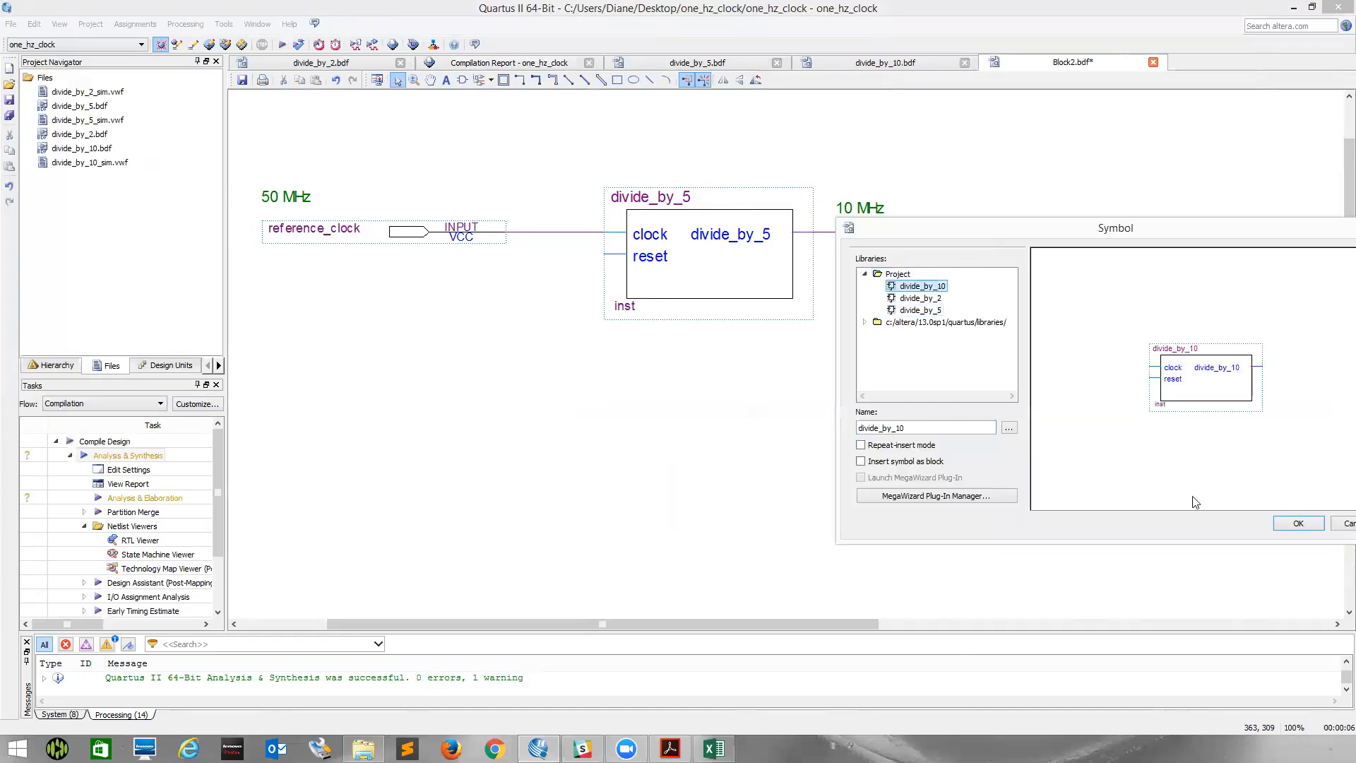
click(1283, 525)
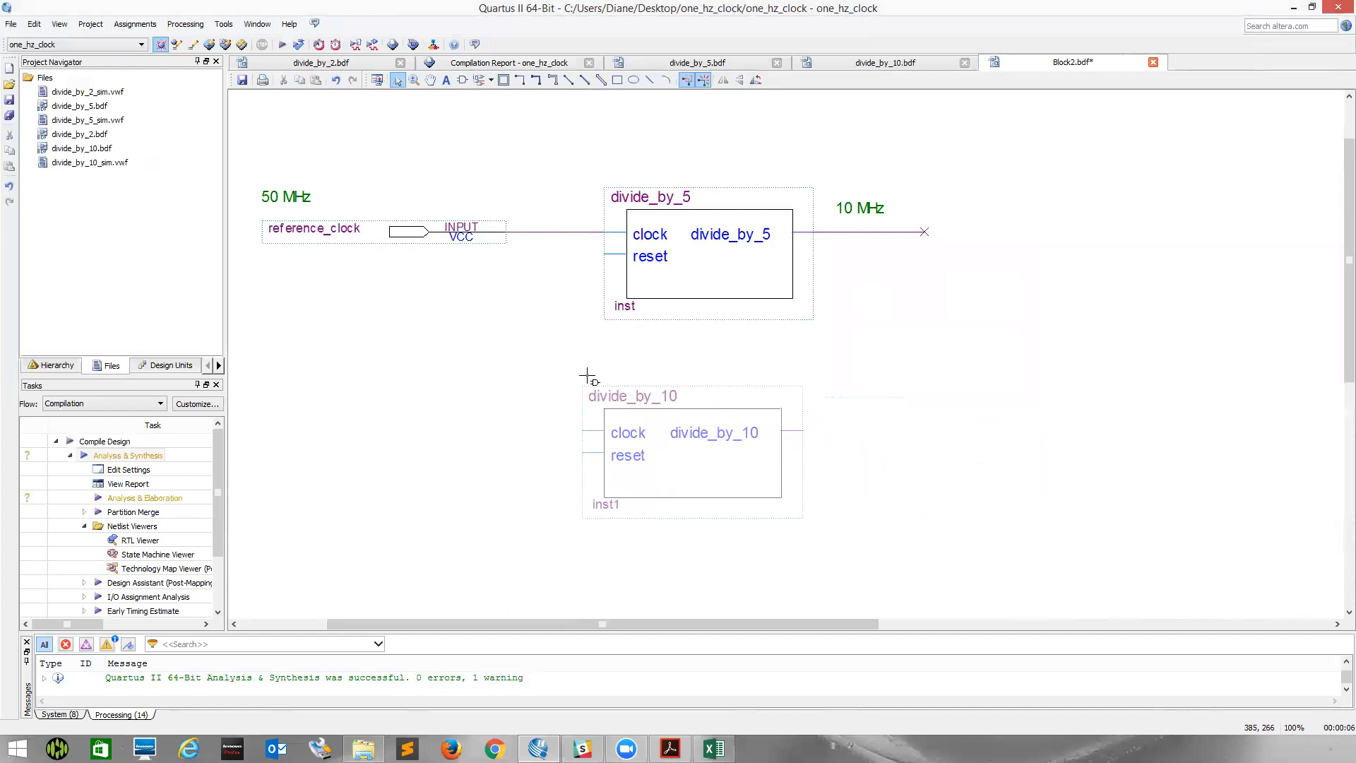
click(607, 387)
scroll(606, 387, down, 2)
click(767, 273)
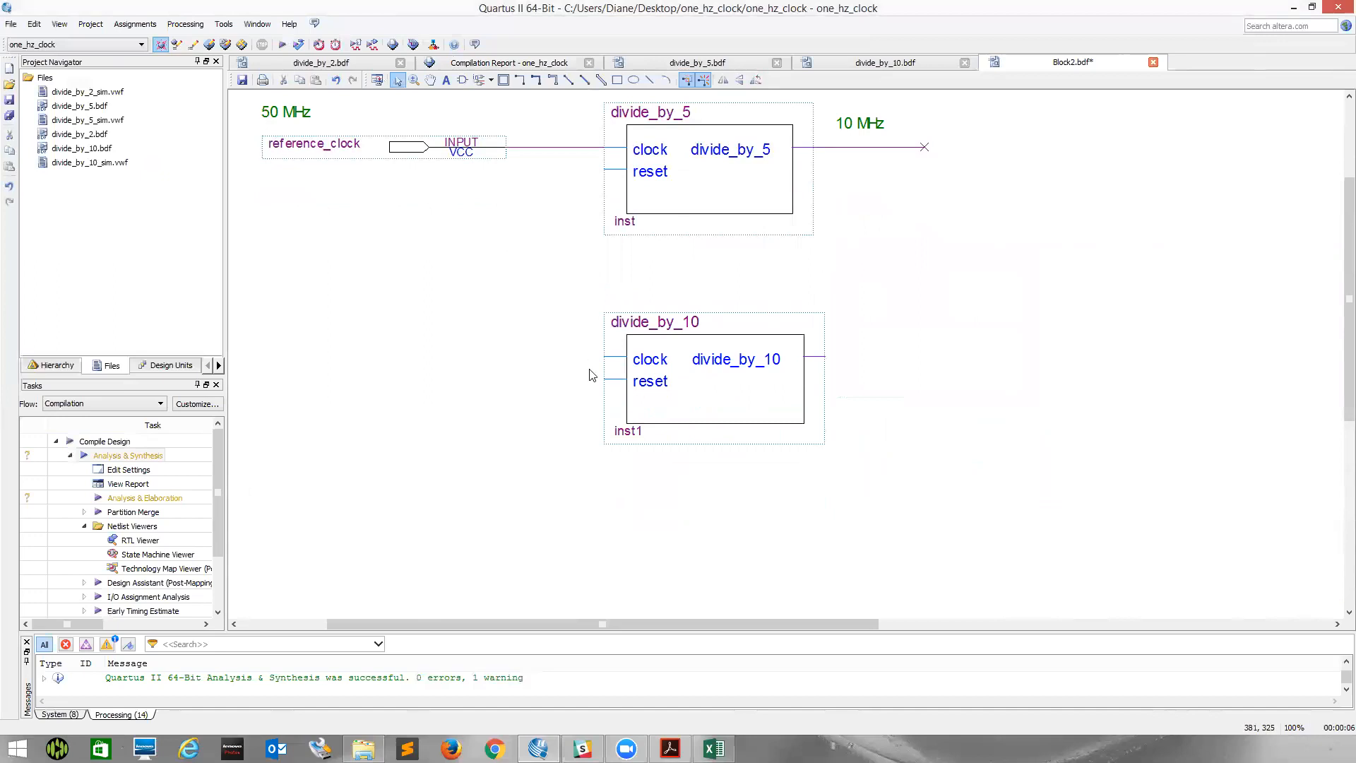
Wire the divide_by_5 output around to the clock port of divide_by_10 and draw a short output wire from divide_by_10.
mouse_move(604, 358)
mouse_down()
mouse_move(579, 340)
mouse_move(576, 279)
mouse_up()
drag(574, 279, 922, 269)
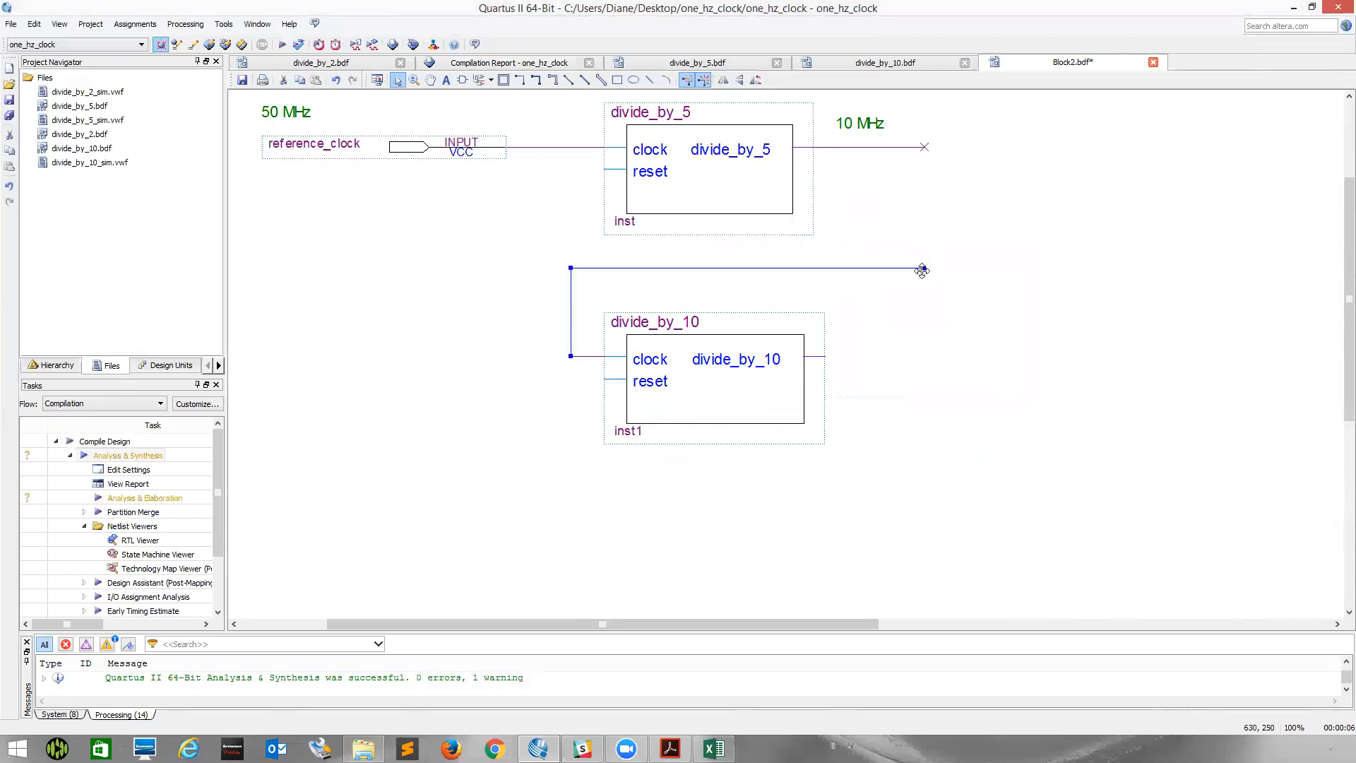
click(922, 147)
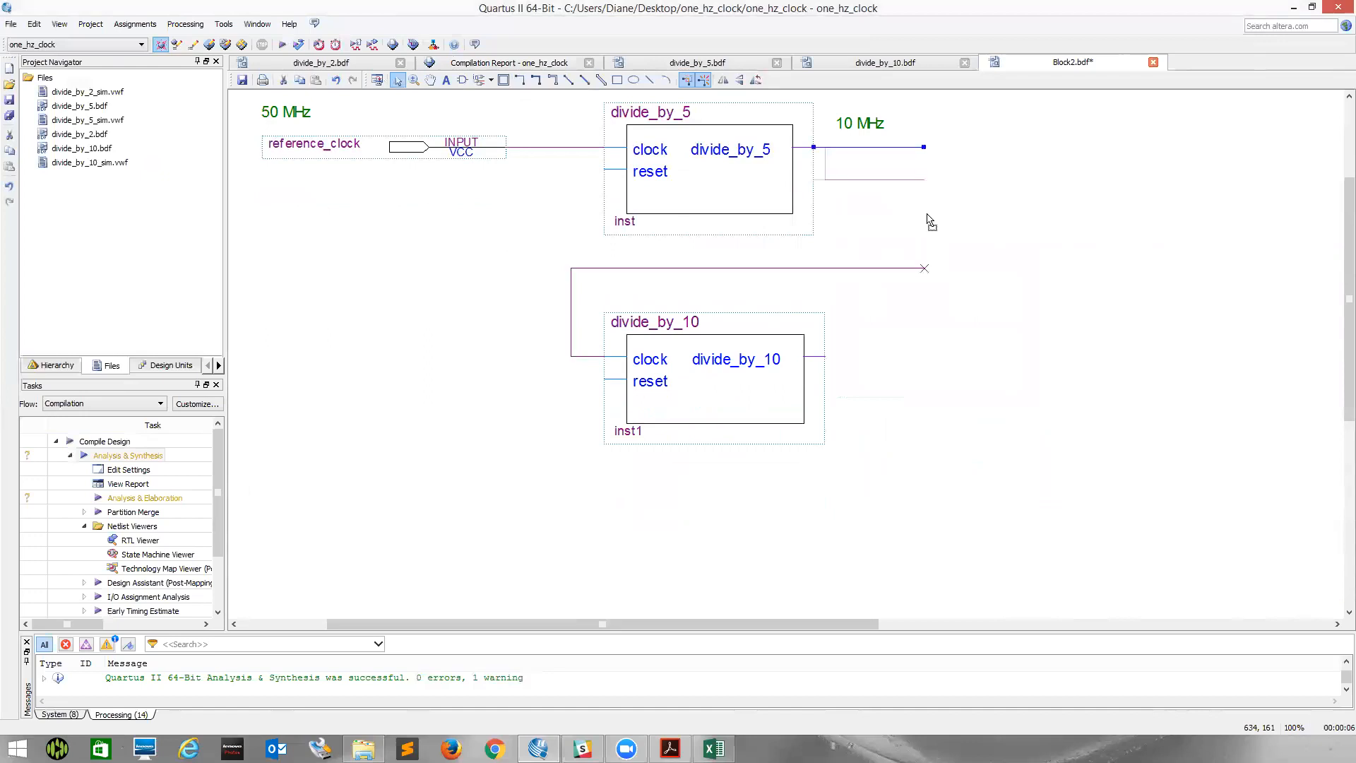
click(917, 141)
click(519, 80)
drag(924, 147, 924, 268)
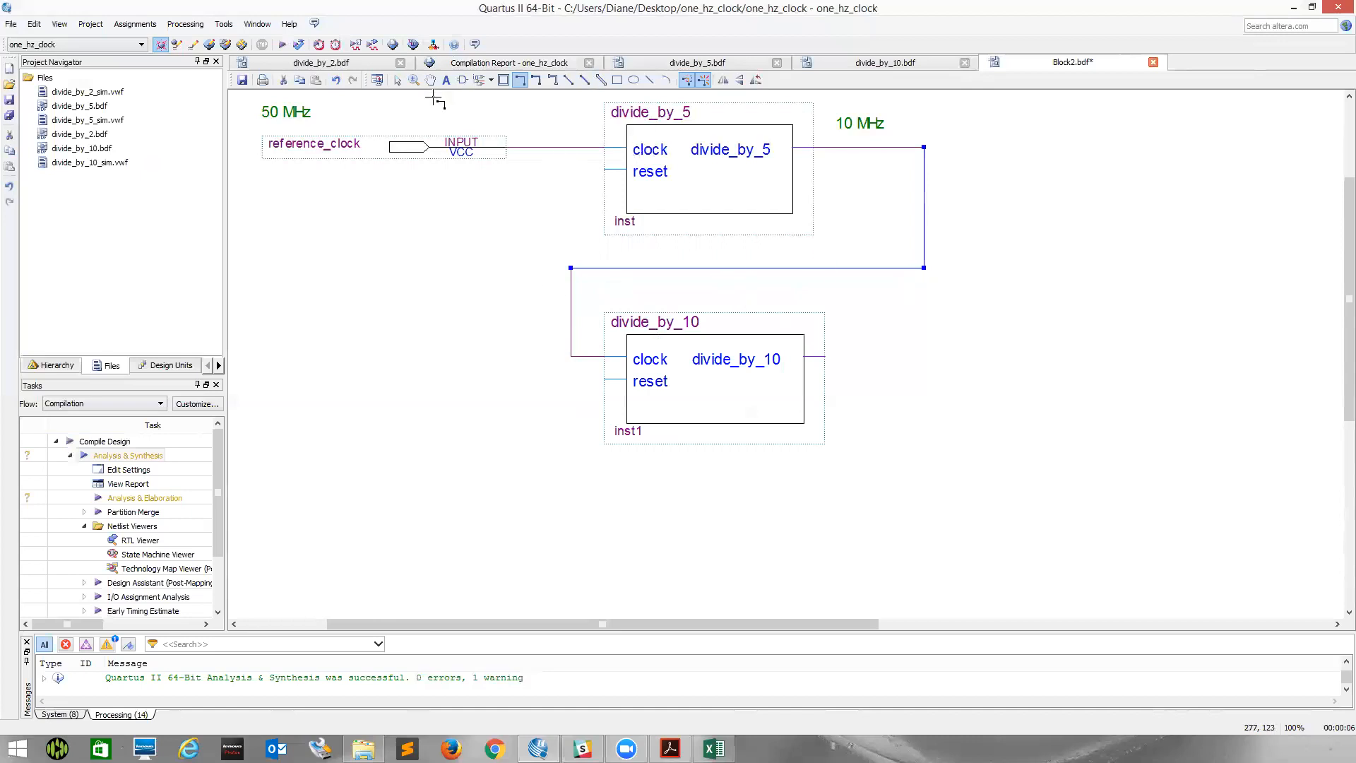
drag(816, 347, 913, 356)
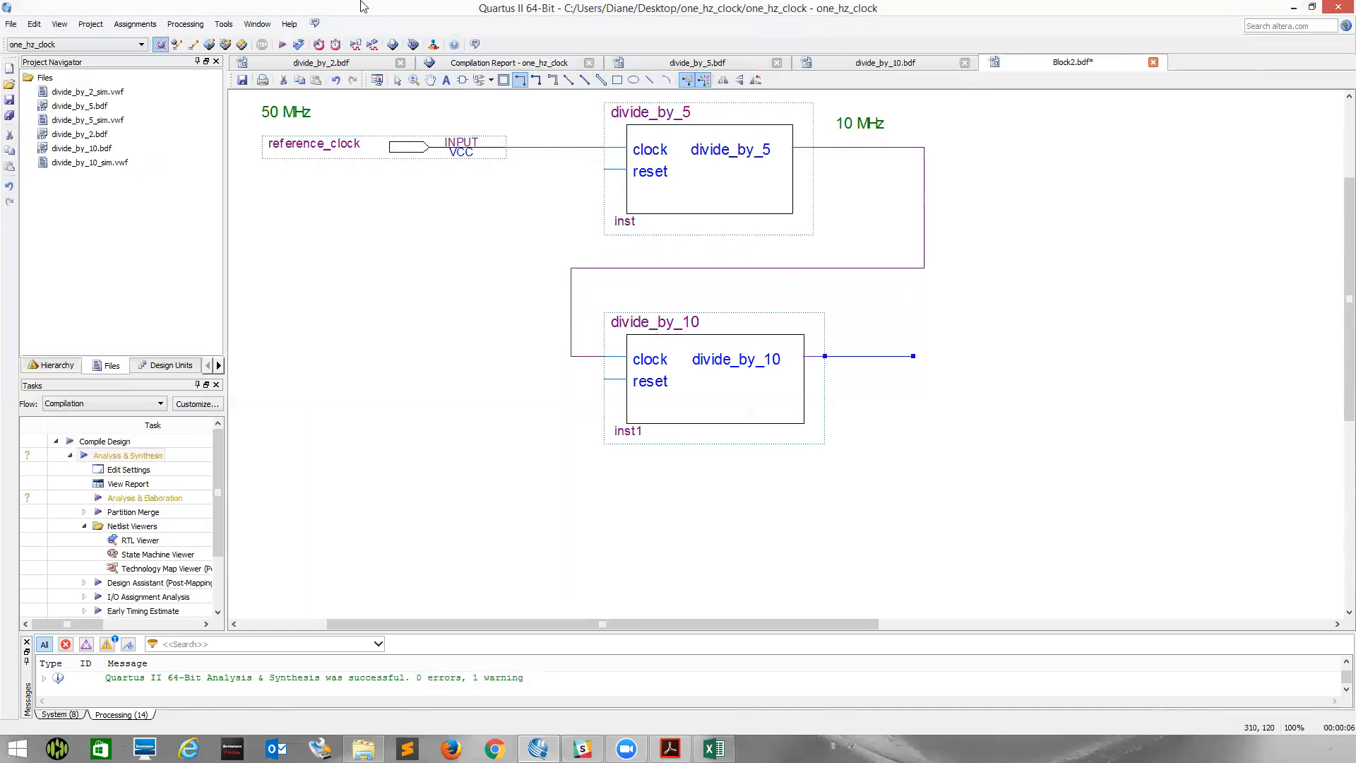
Add the text label "10 MHZ clock" beside the divide_by_10 clock input and "1 MHz clock" above its output wire.
click(446, 80)
click(441, 340)
text(10 MHZ clock)
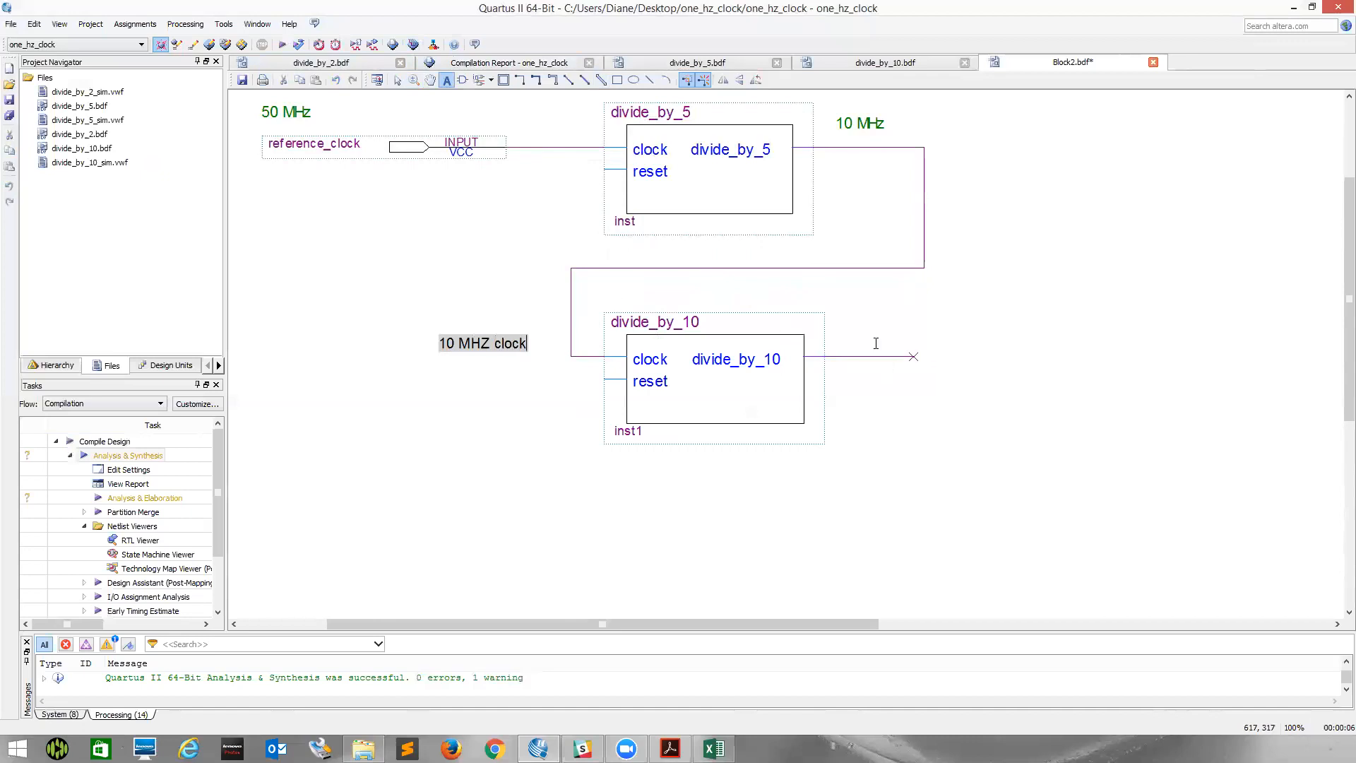
click(852, 328)
text(1 MHz)
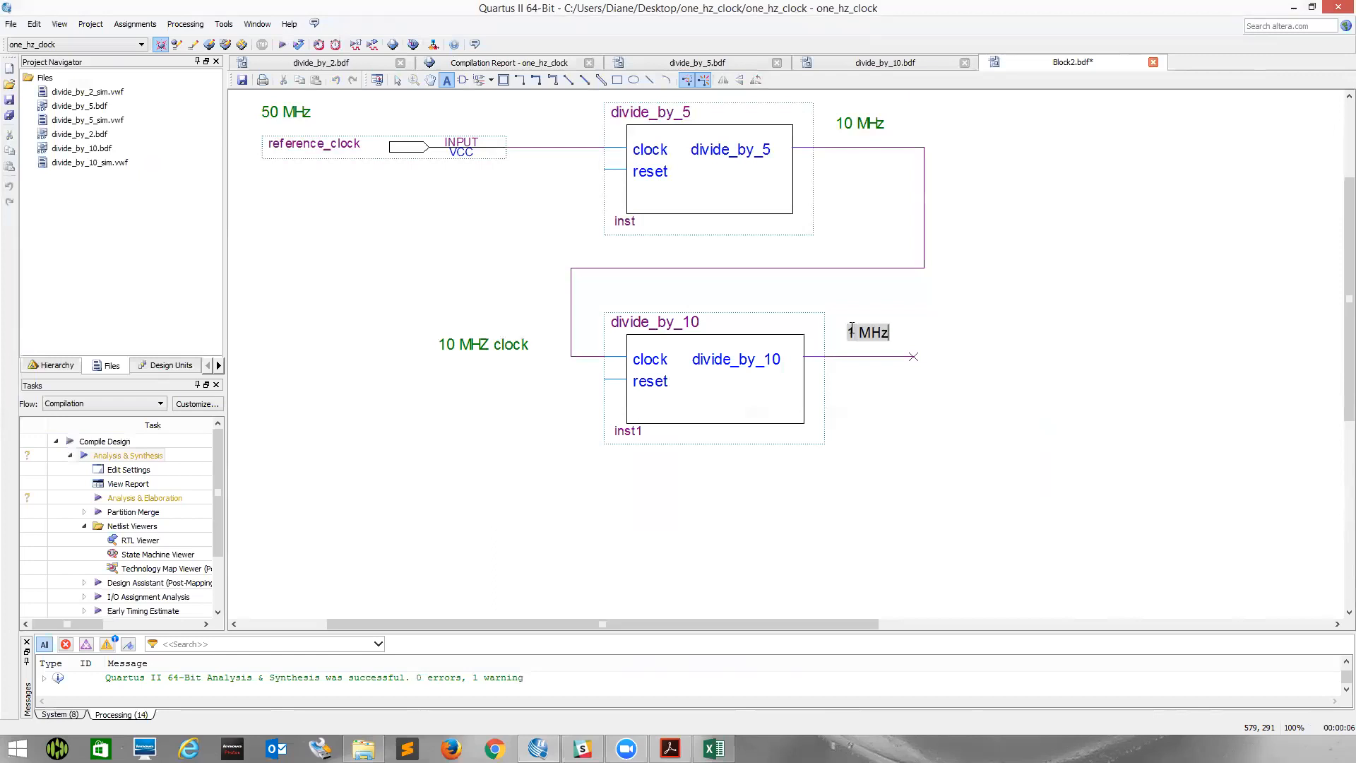
text( clock)
Insert divide_by_10 in repeat-insert mode, placing three copies in a row beneath the existing divide_by_10 block.
scroll(840, 419, down, 1)
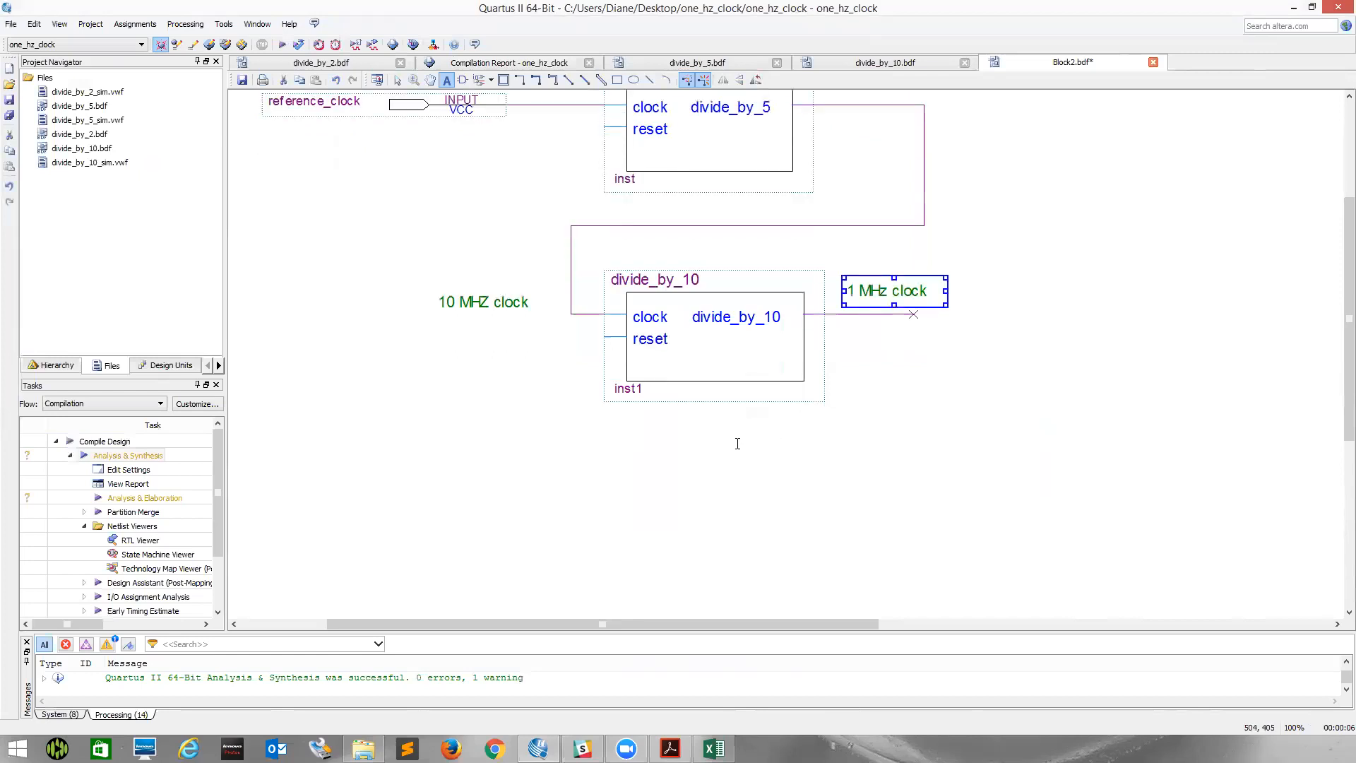
right_click(494, 497)
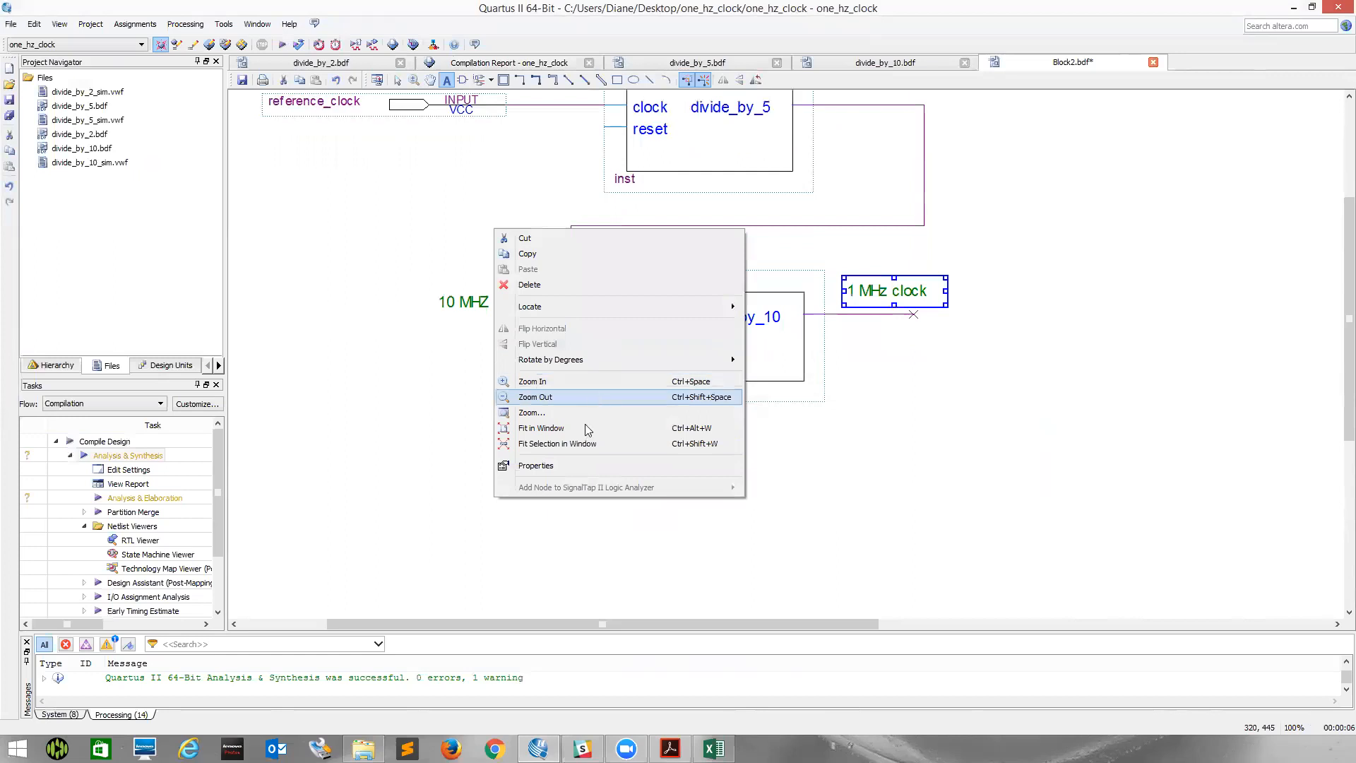
click(351, 421)
right_click(498, 486)
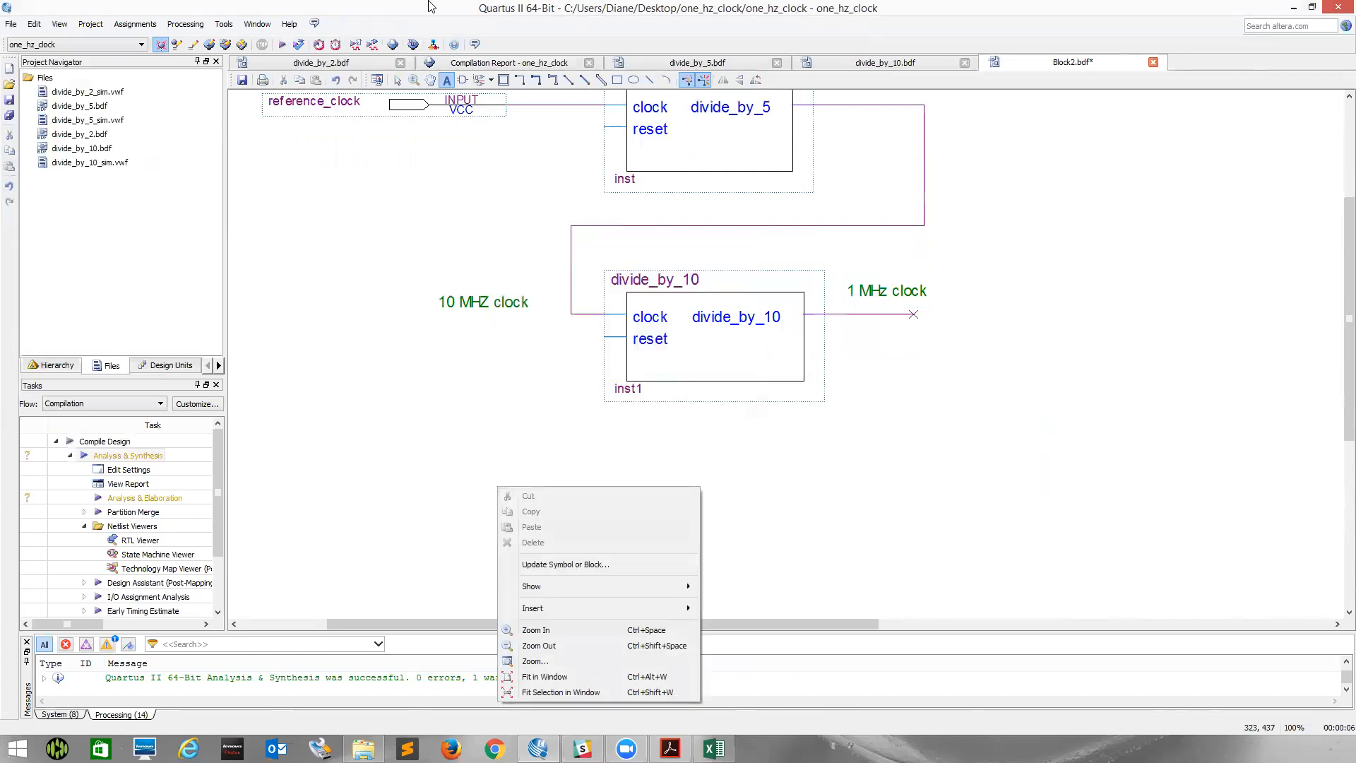
click(398, 81)
right_click(540, 453)
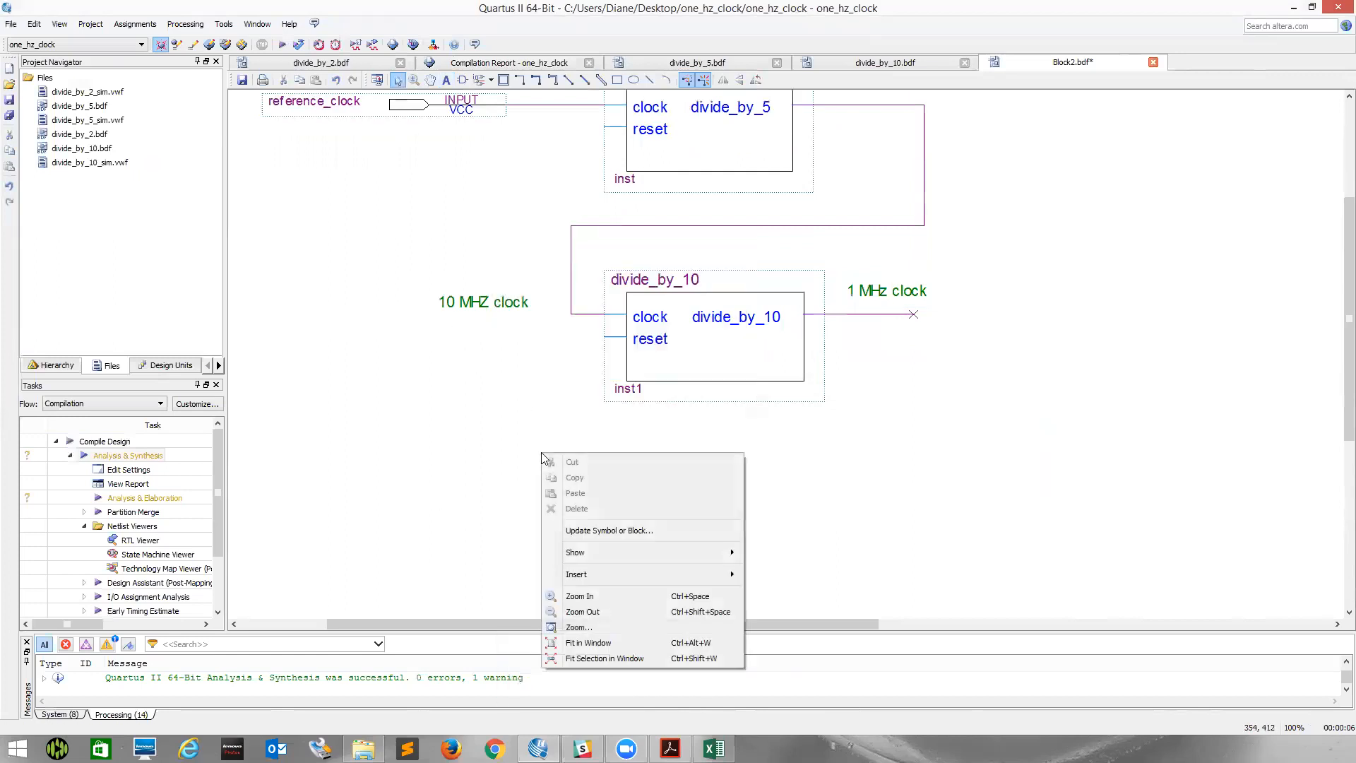
mouse_move(592, 552)
mouse_move(648, 575)
click(762, 575)
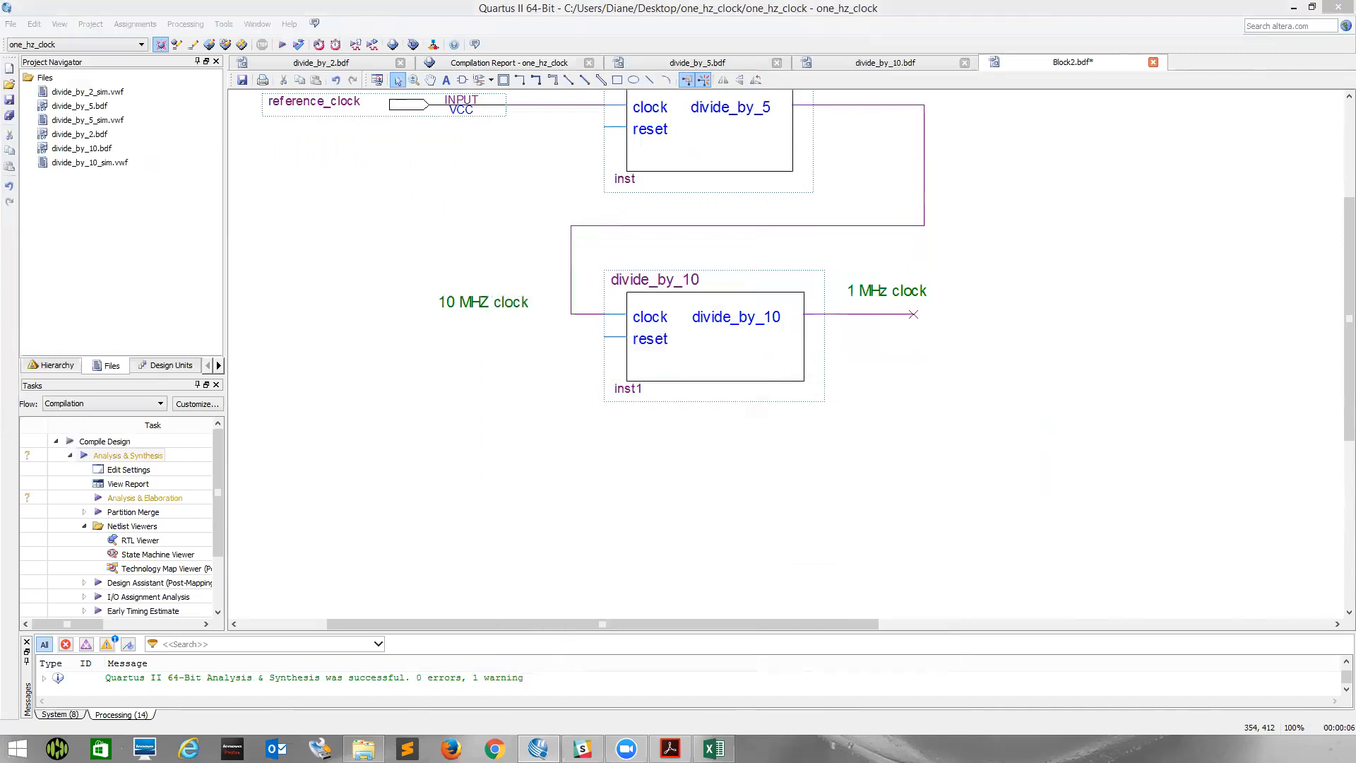
click(672, 339)
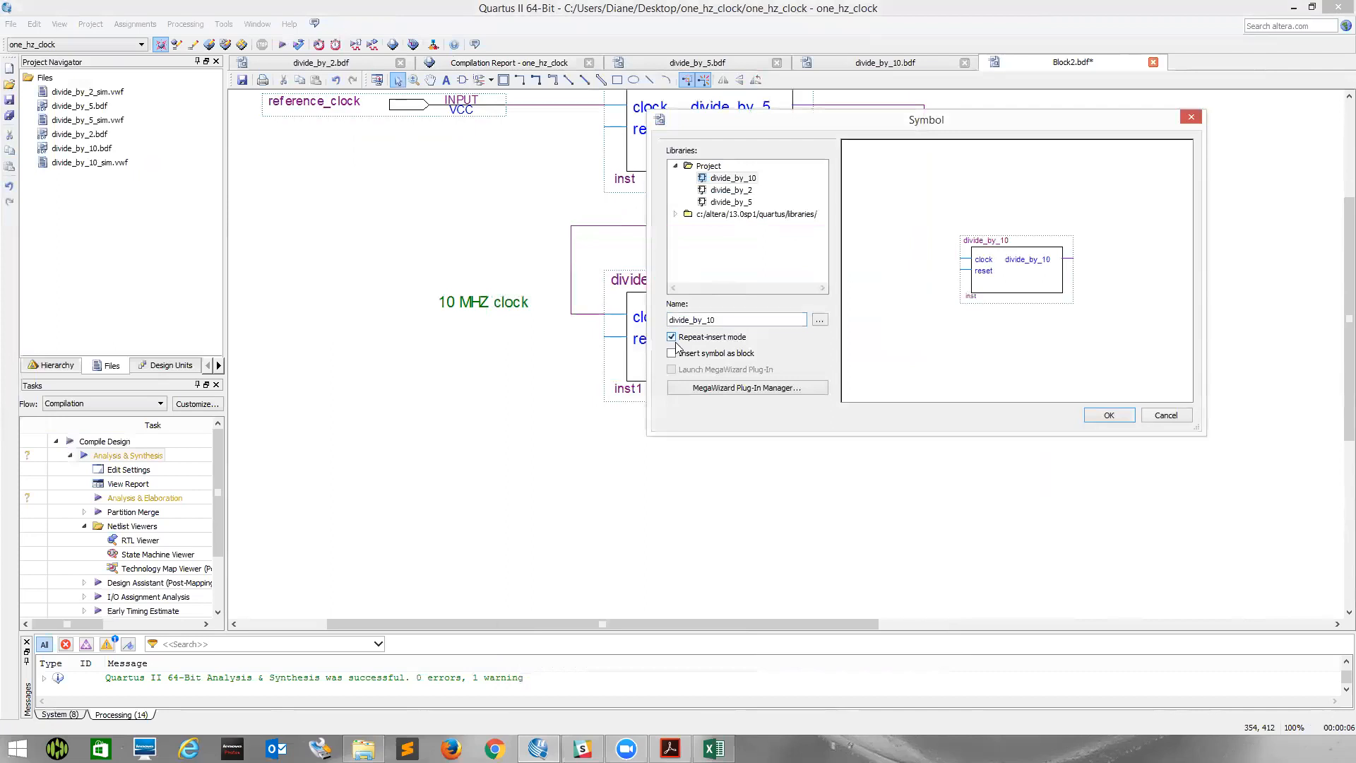
click(1113, 415)
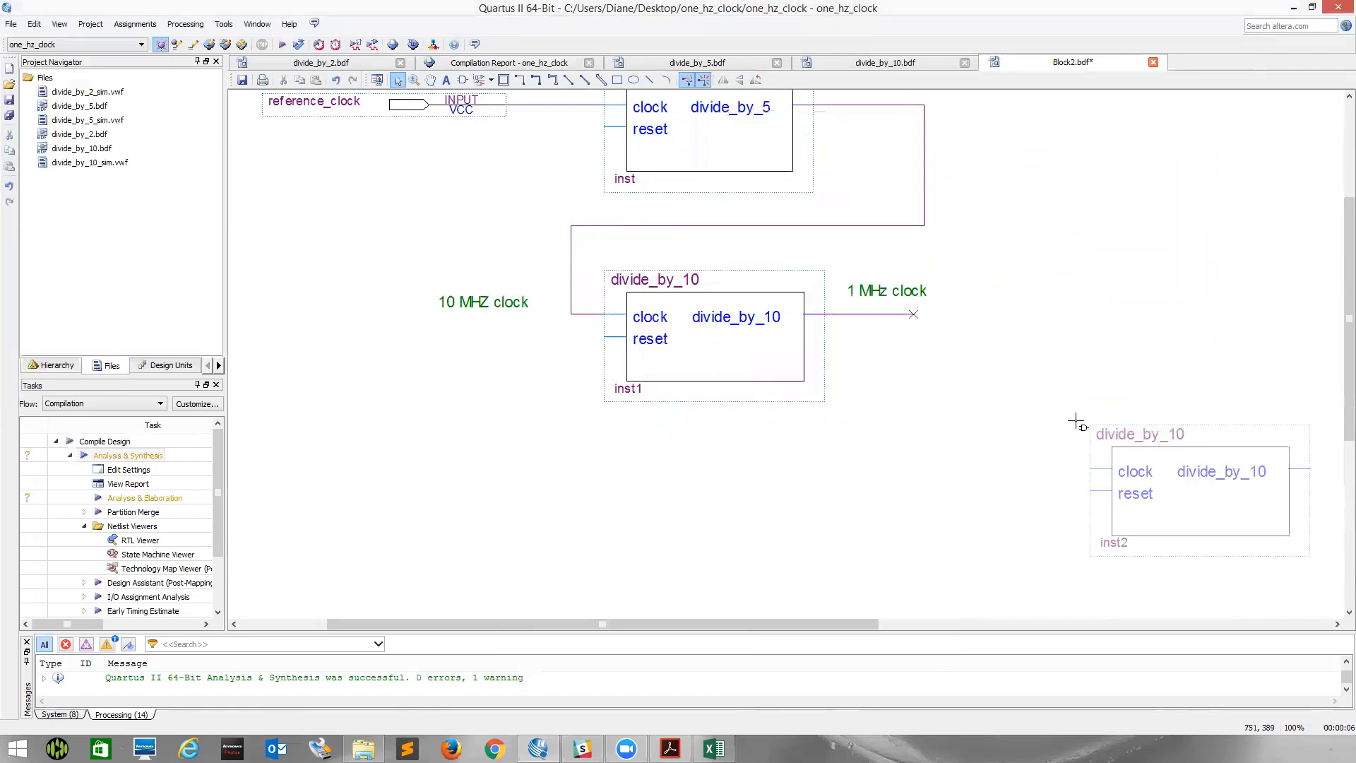
click(599, 436)
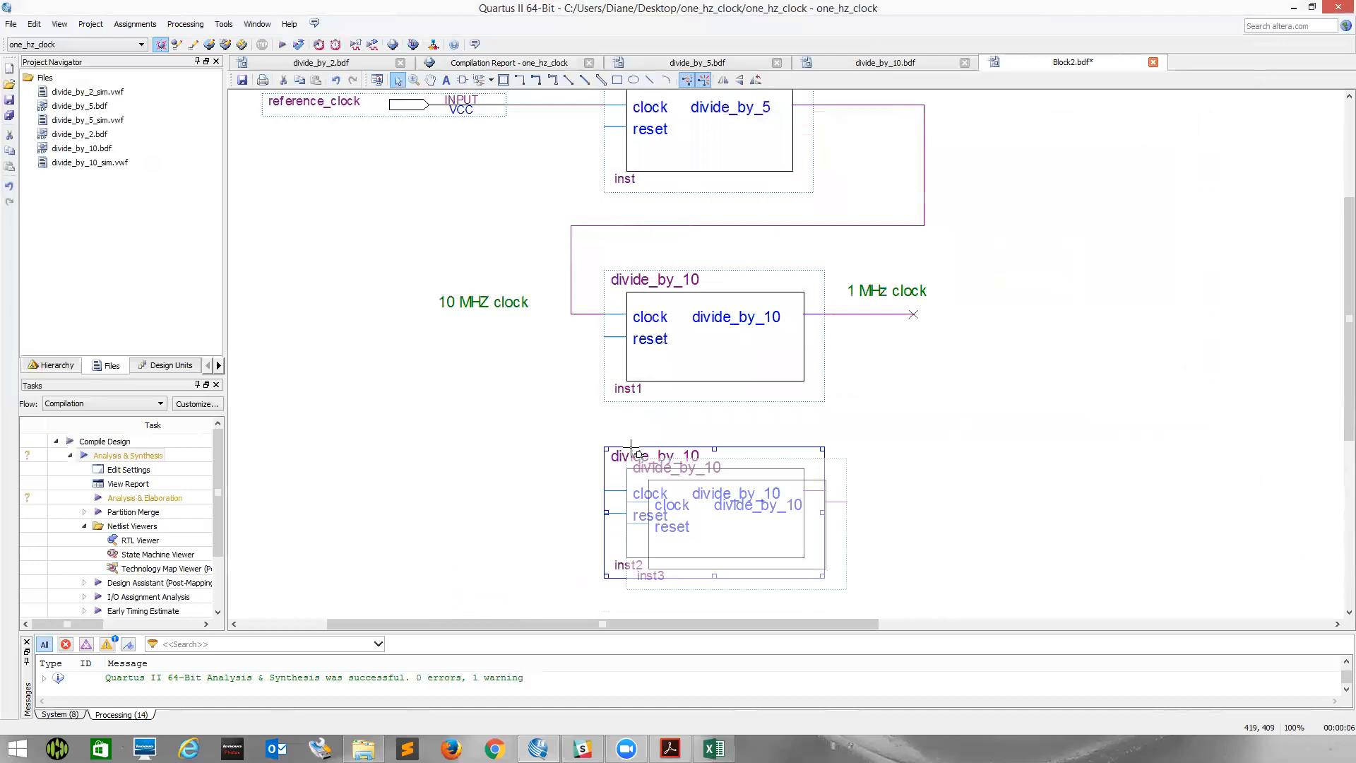
click(890, 438)
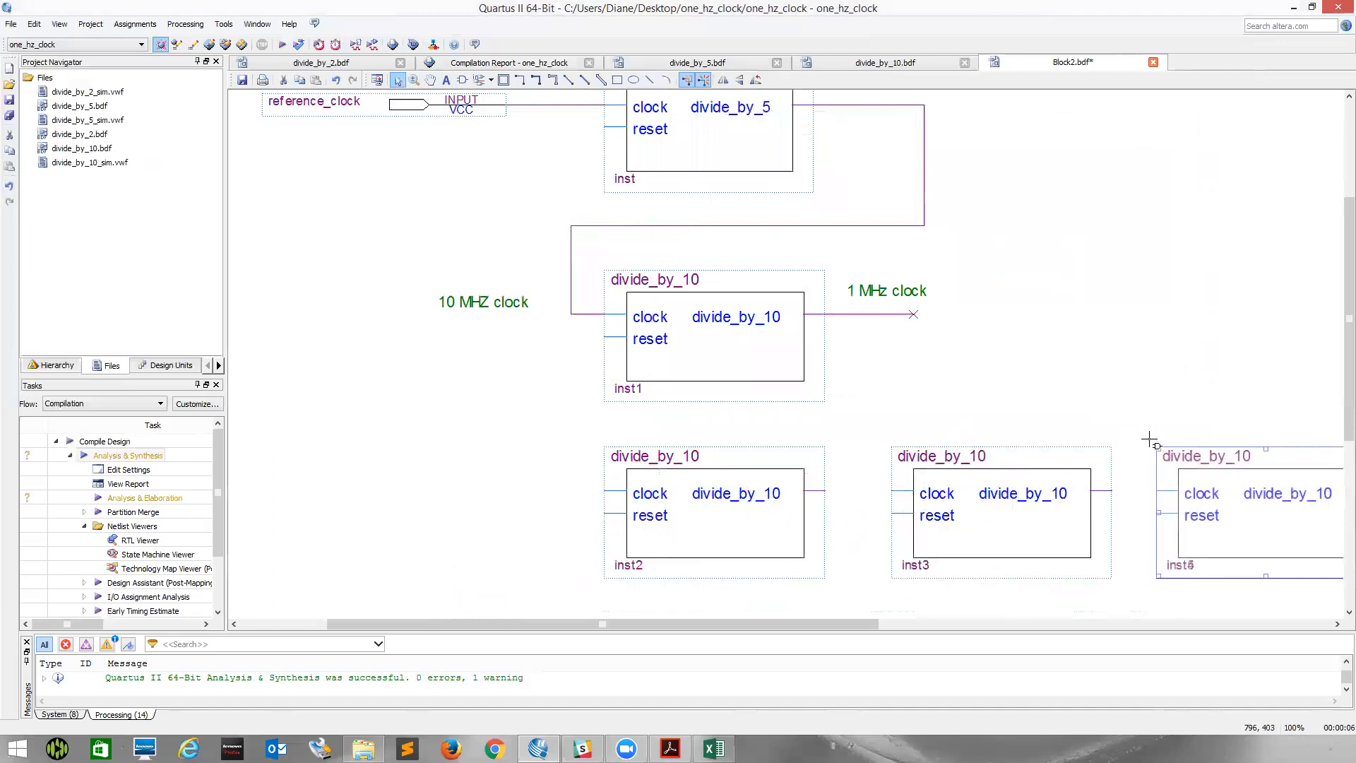
Place three more divide_by_10 copies, overlapping one another in the free area above the new row, and end the repeated insertion.
click(1062, 287)
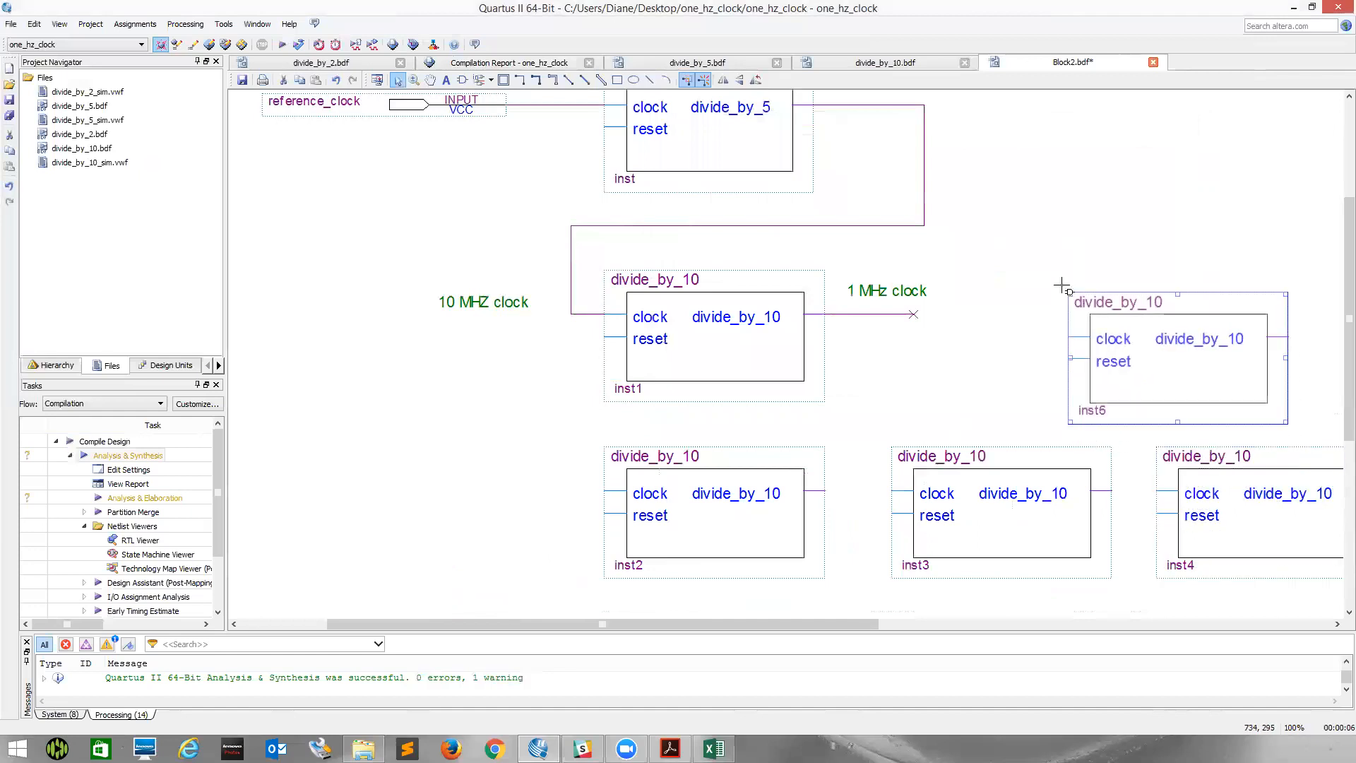
click(1047, 209)
click(1063, 136)
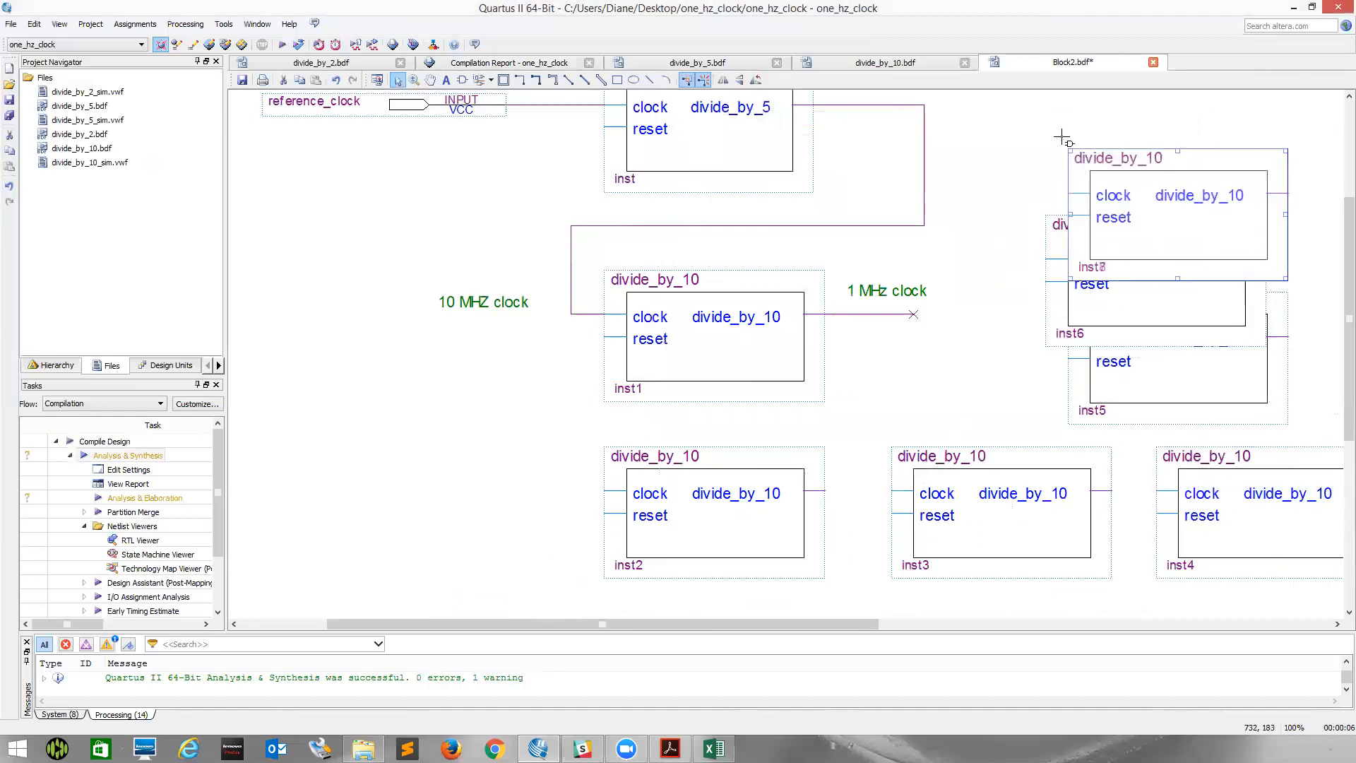
key(Escape)
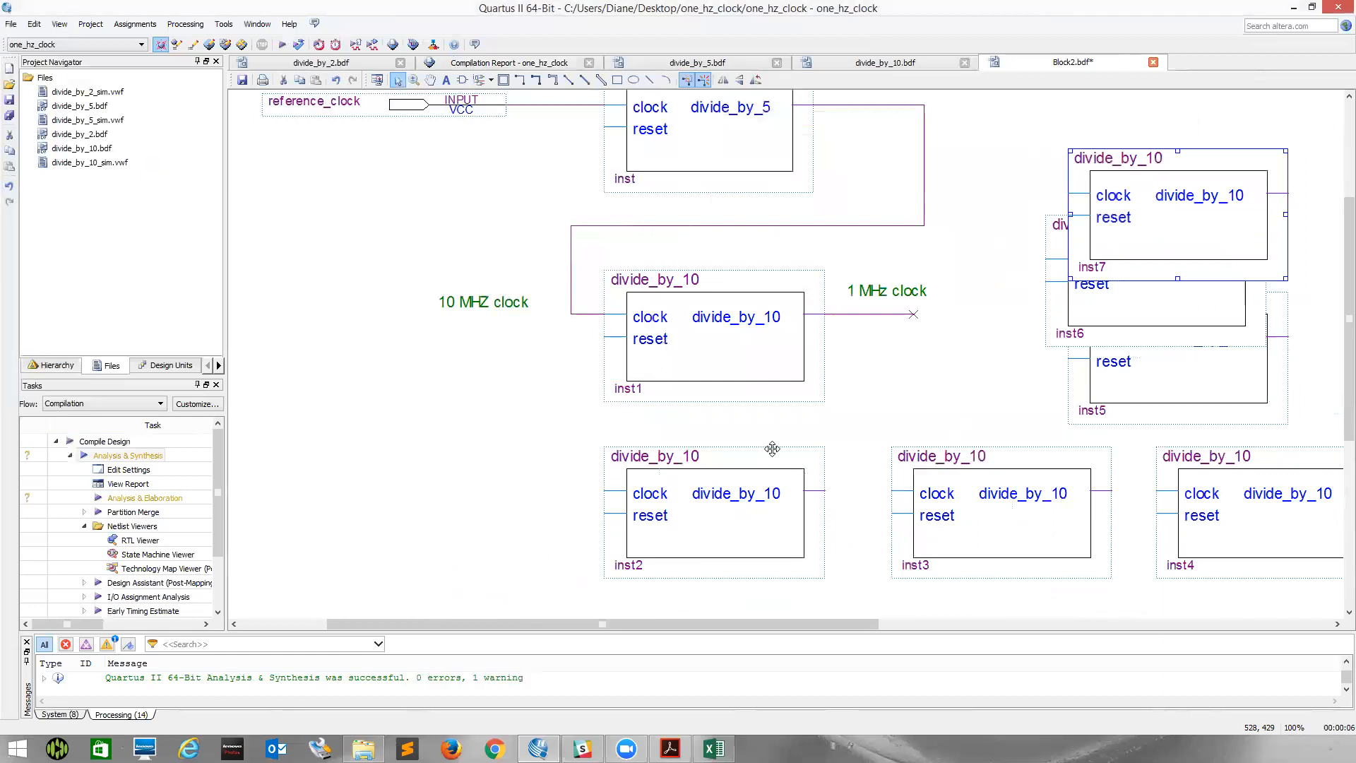
scroll(769, 454, down, 2)
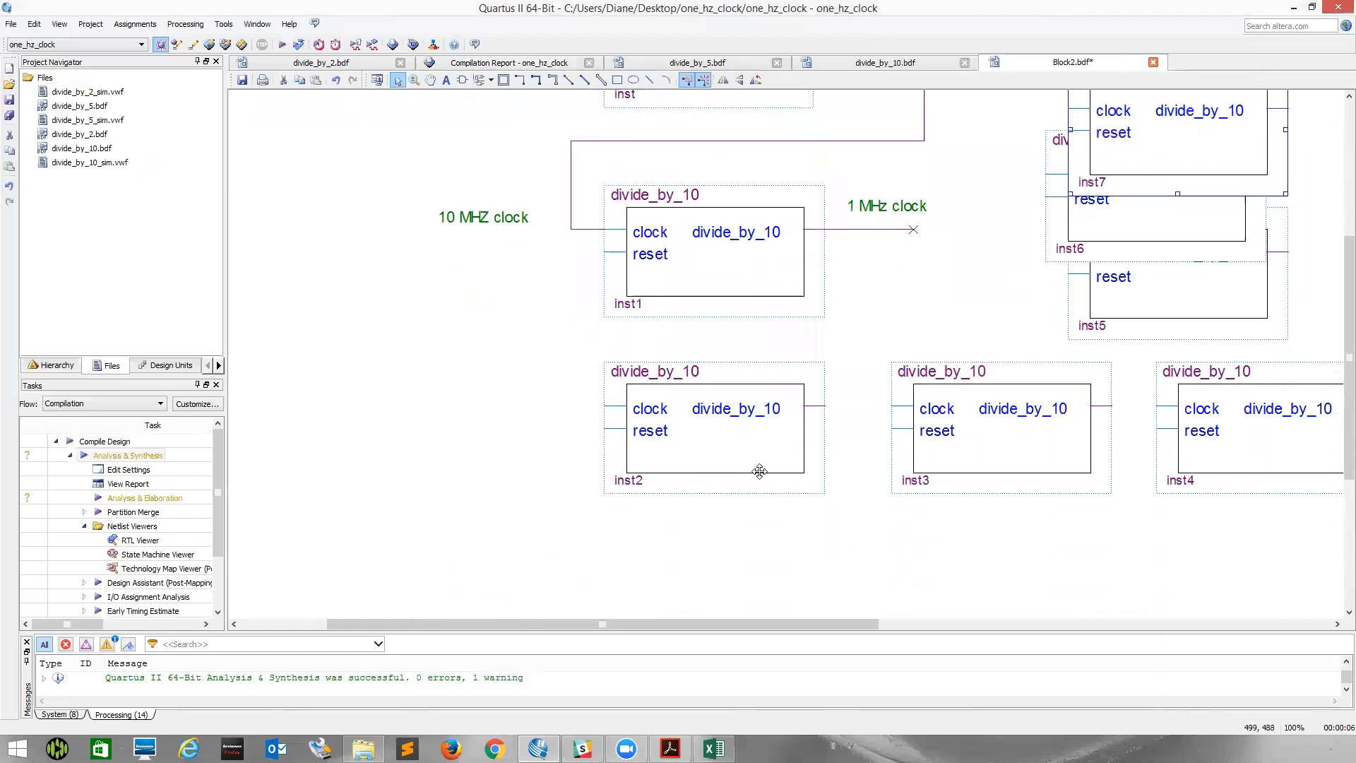
Move inst3 and inst4 out of the row to stack them in a column beneath inst2.
drag(915, 459, 627, 406)
drag(1178, 194, 635, 555)
scroll(1176, 375, up, 4)
click(1166, 145)
scroll(1162, 198, down, 1)
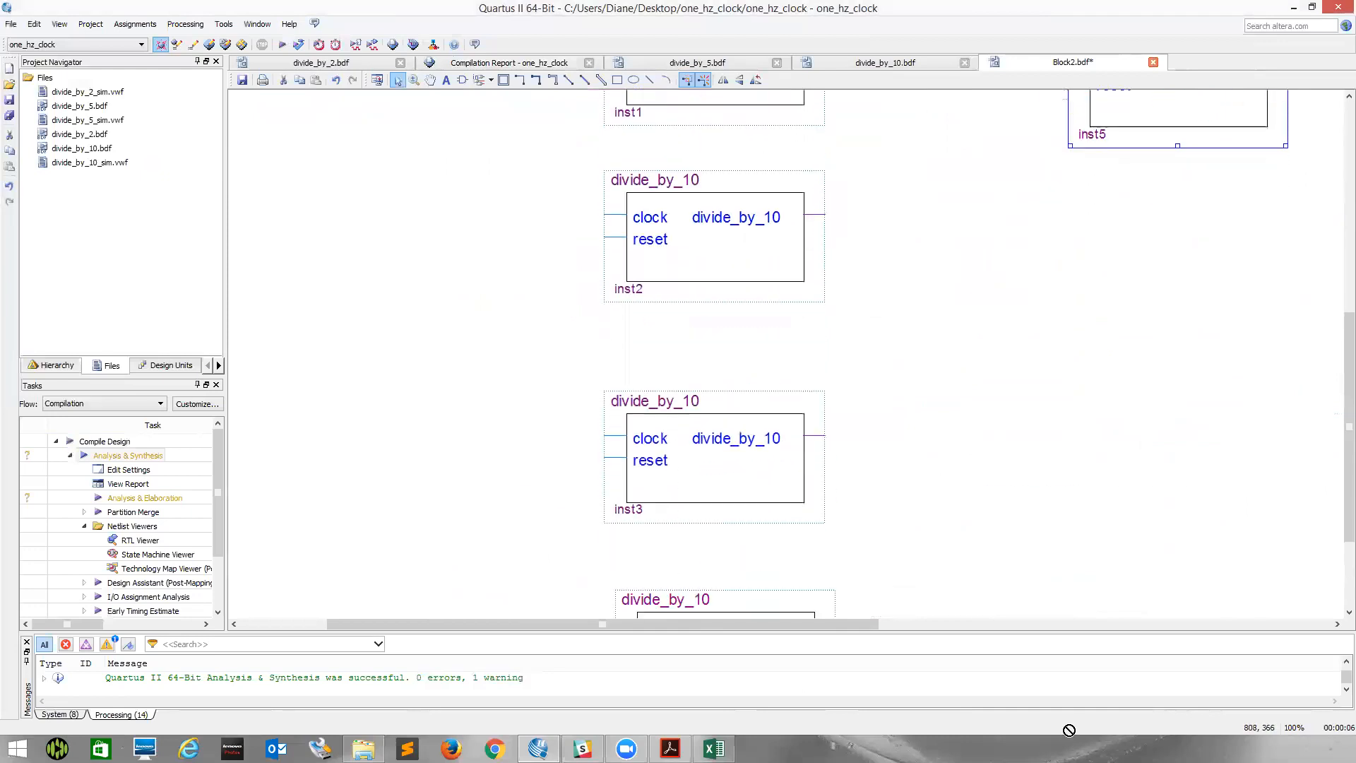
Bring the stray copies down the sheet, placing inst5 beneath inst4 in the column and inst6 beside inst5.
scroll(1136, 395, up, 3)
drag(1137, 246, 1138, 566)
scroll(1194, 283, up, 5)
drag(1175, 266, 1151, 615)
drag(1151, 187, 630, 534)
scroll(1094, 452, down, 7)
scroll(1210, 361, up, 4)
drag(1166, 227, 382, 466)
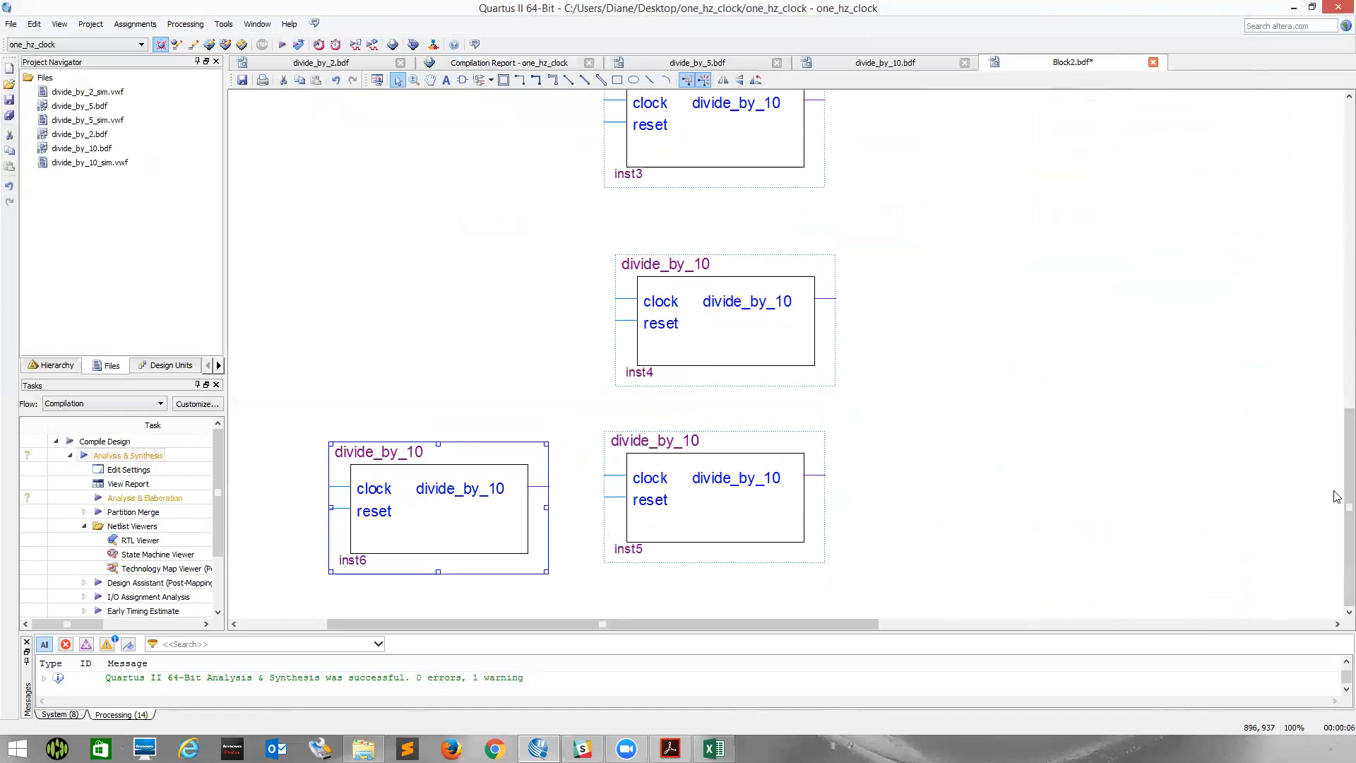
Move inst7 down to join the column of divide_by_10 blocks beneath inst5.
scroll(1201, 312, up, 9)
drag(1149, 280, 741, 514)
scroll(957, 475, up, 8)
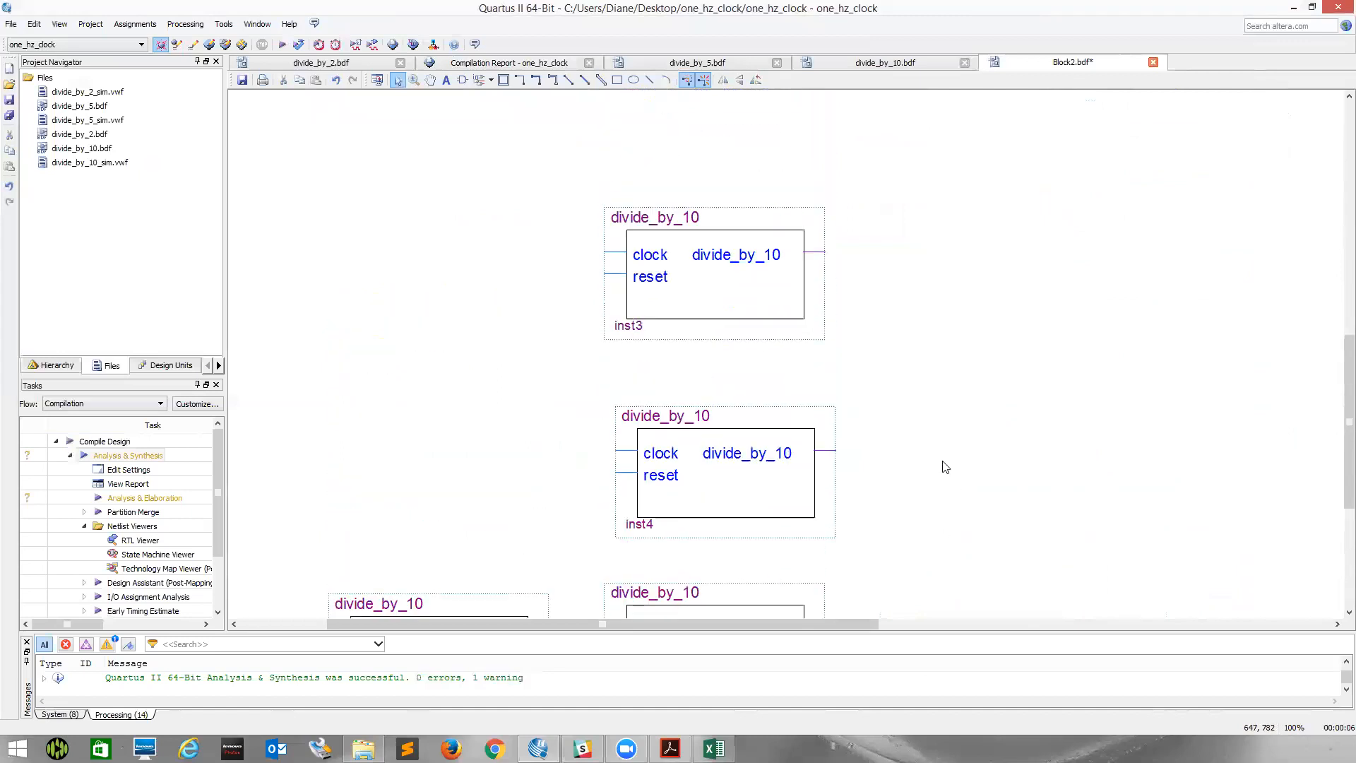
Wire the inst1 output around to the clock port of inst2 and draw a short output wire from inst2.
scroll(945, 467, up, 10)
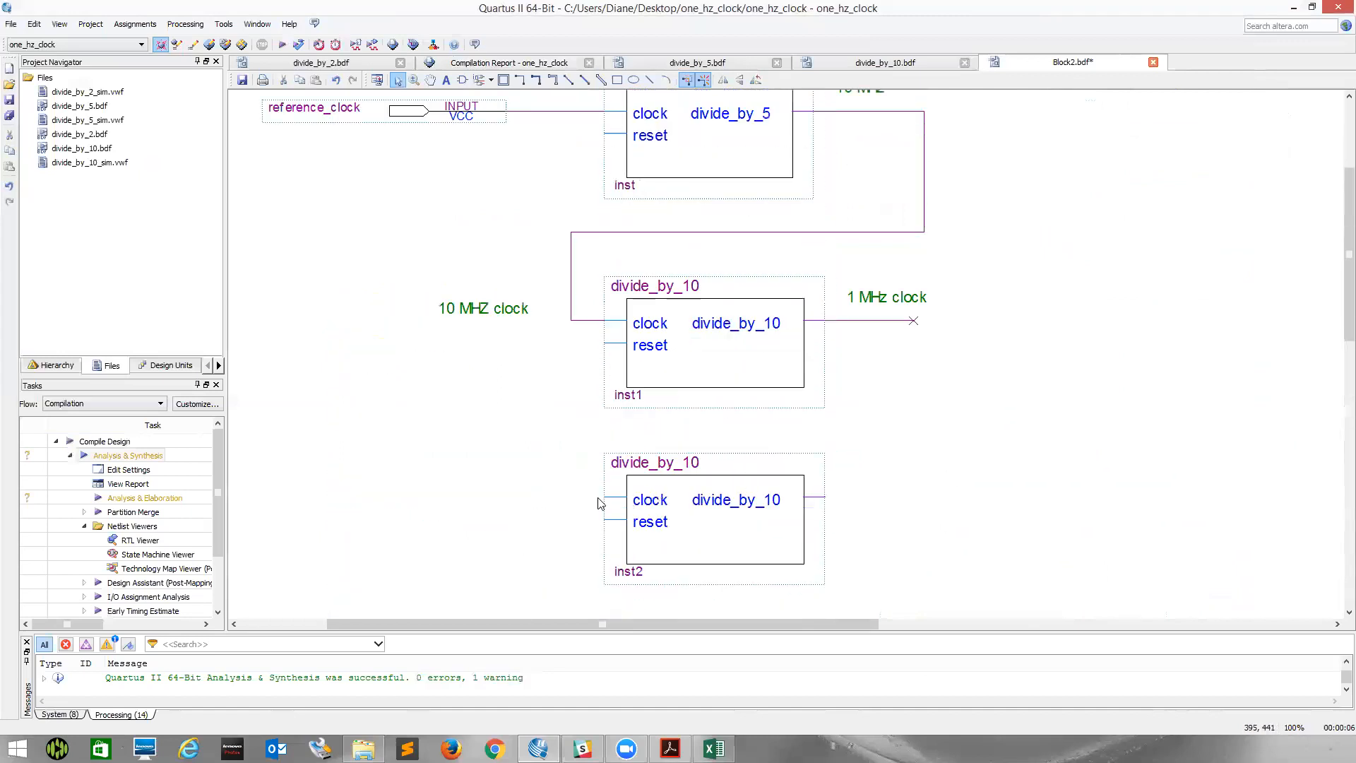
drag(602, 497, 549, 431)
drag(549, 431, 915, 431)
drag(913, 320, 914, 430)
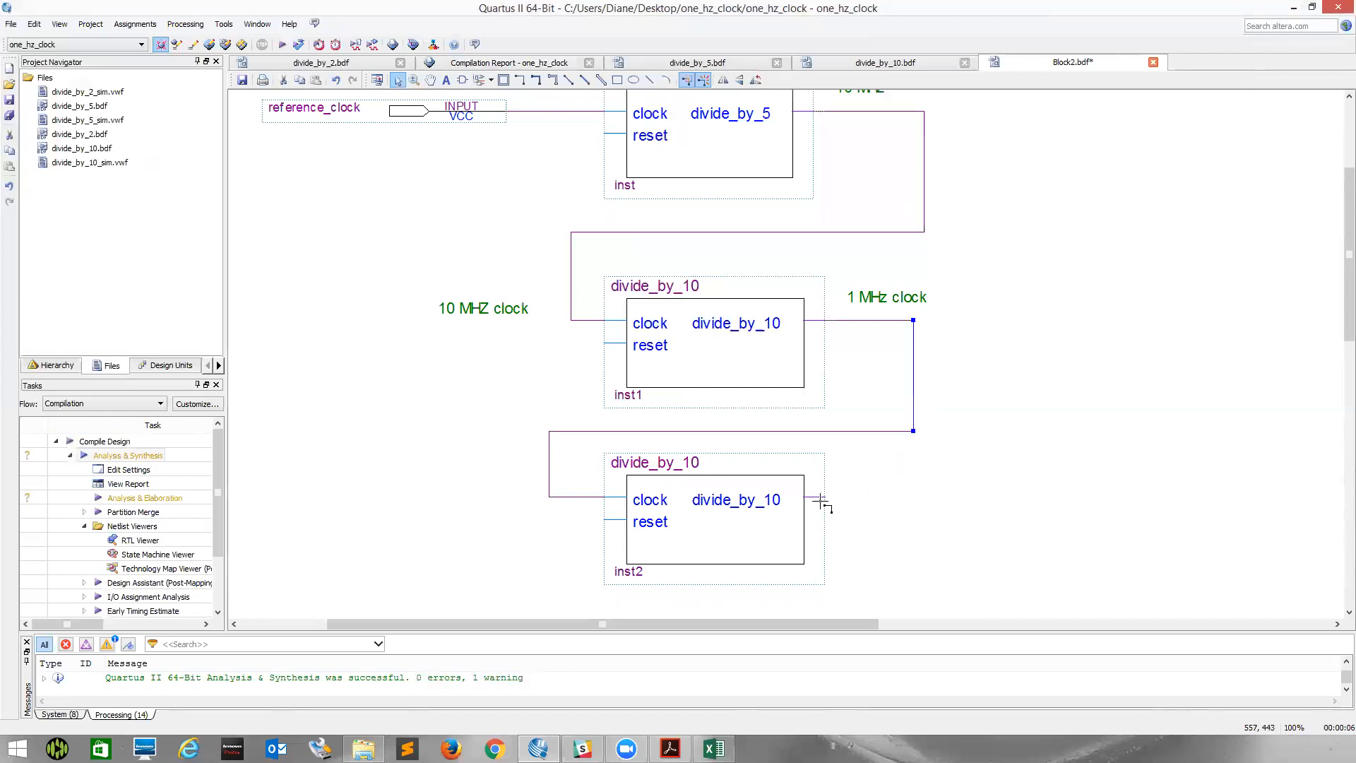
drag(825, 497, 913, 497)
Add the text label "1 MHz clock" beside the inst2 clock input and "100 kHz" above its output wire.
click(445, 82)
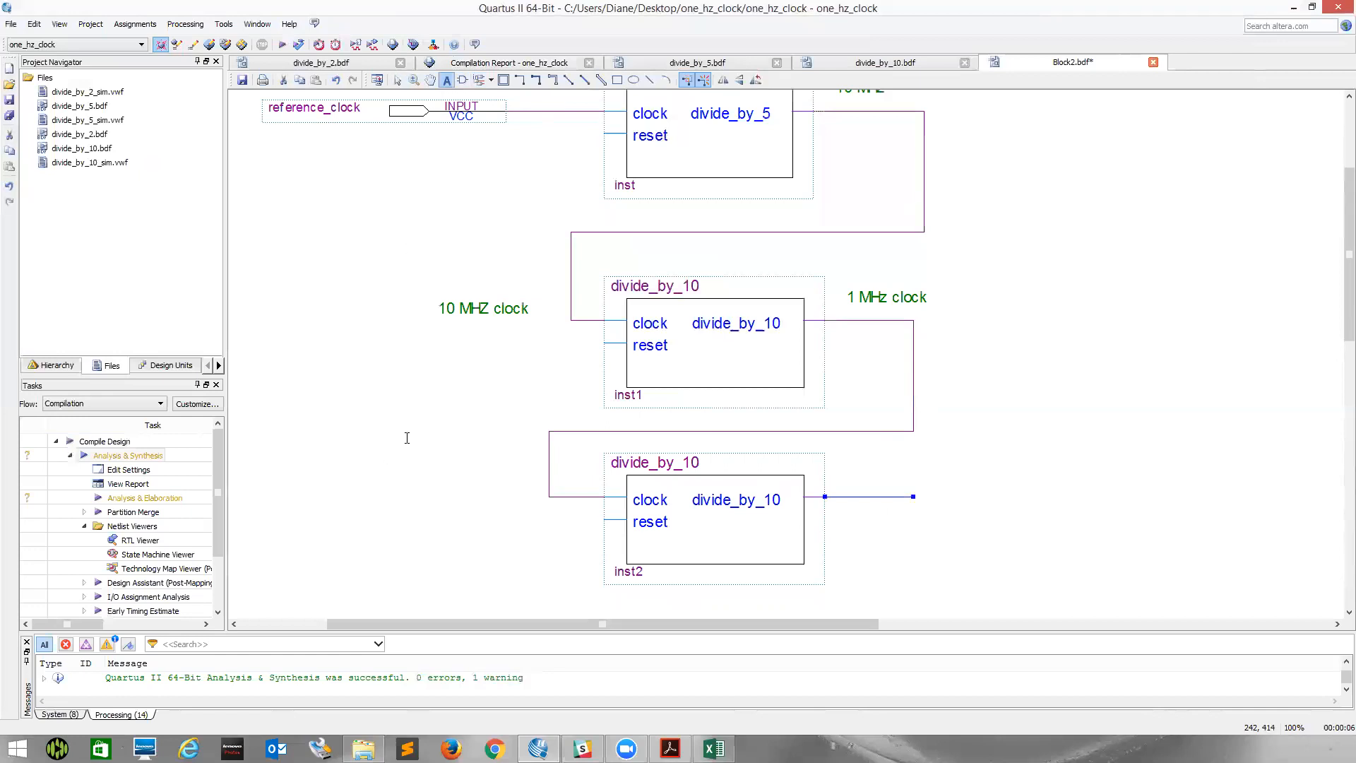
click(432, 484)
text(1 MHz clock)
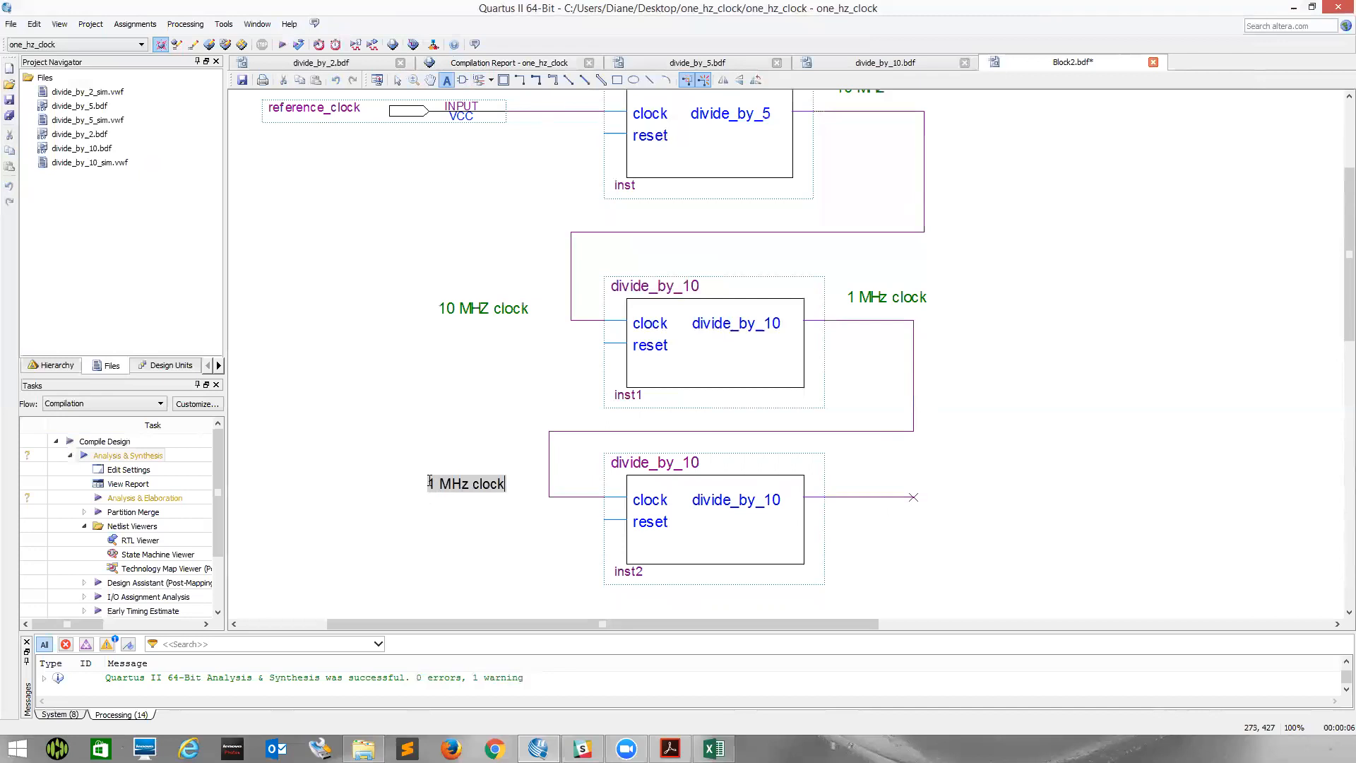
click(866, 468)
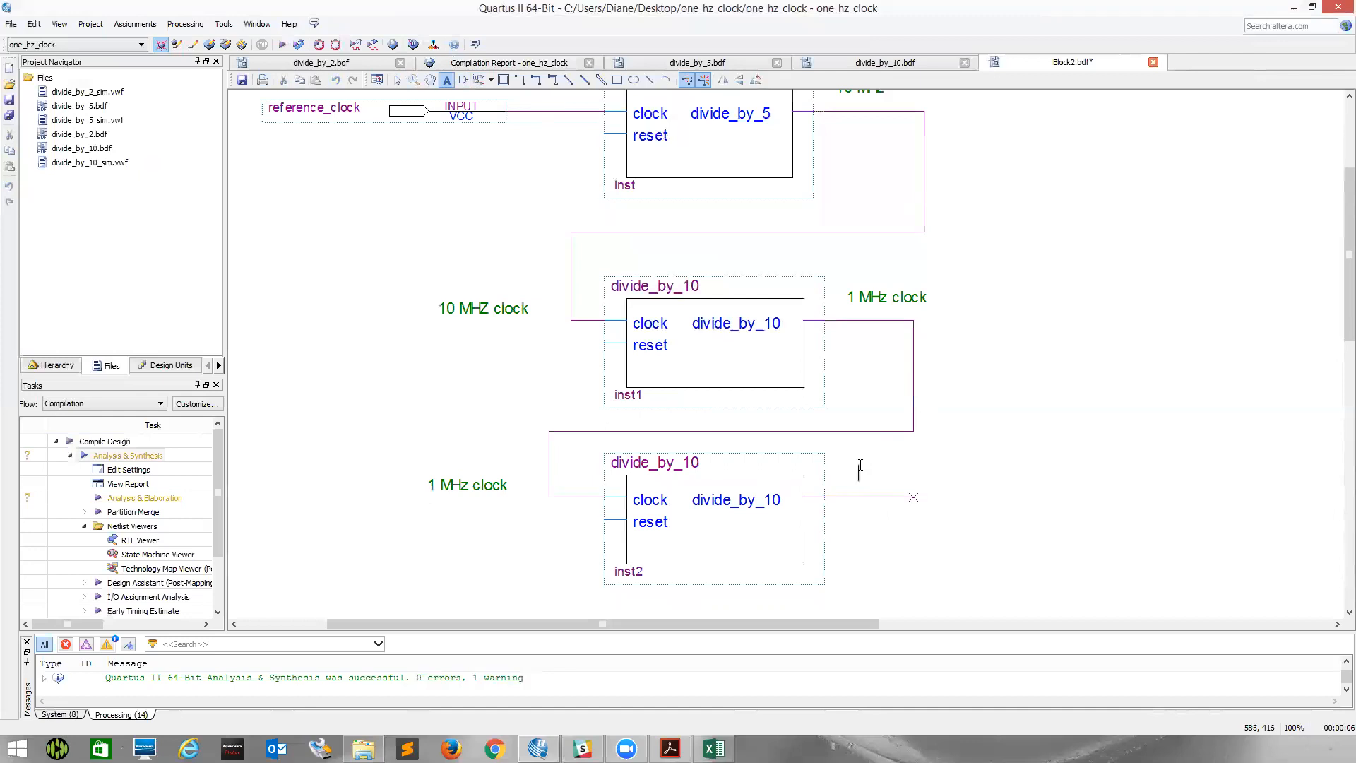
text(100 kHz)
Wire the inst2 output around to the clock port of inst3 and draw a short output wire from inst3.
scroll(767, 500, down, 3)
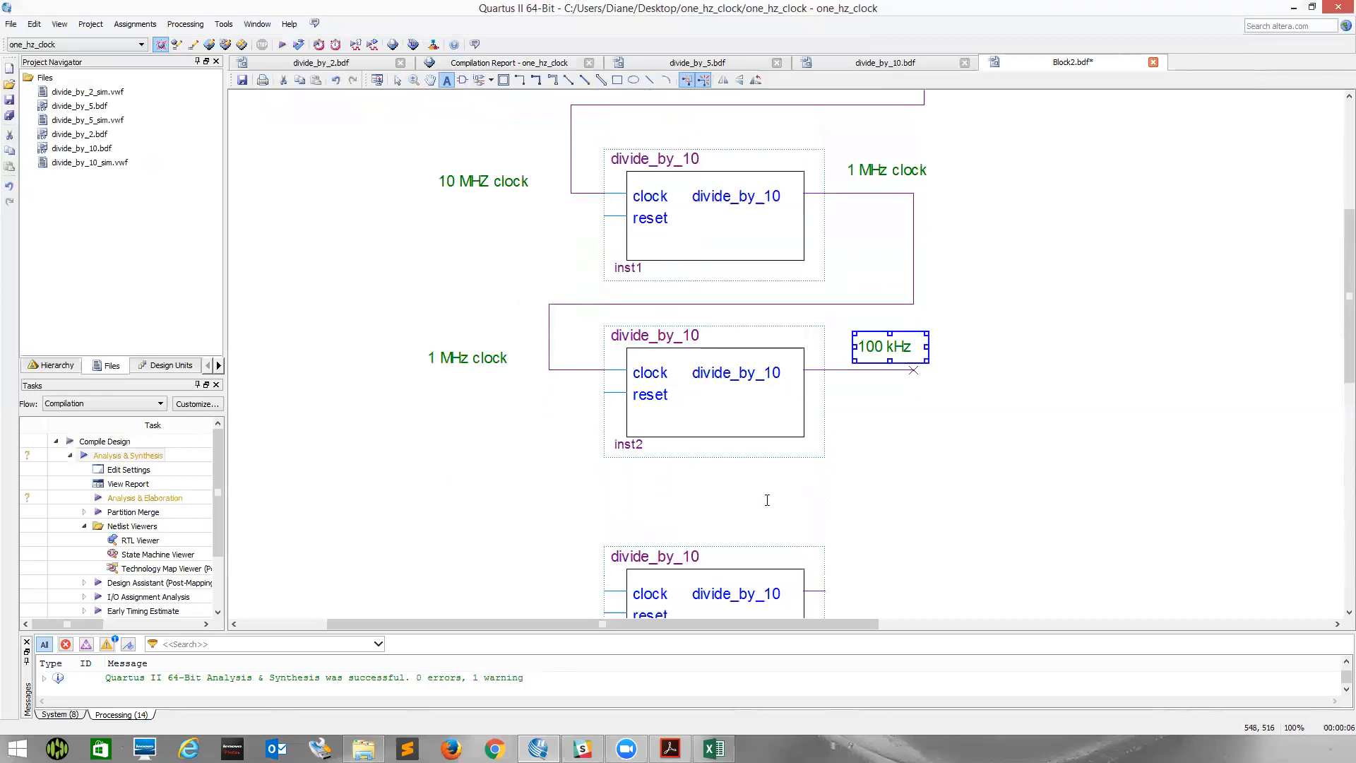
scroll(621, 557, down, 2)
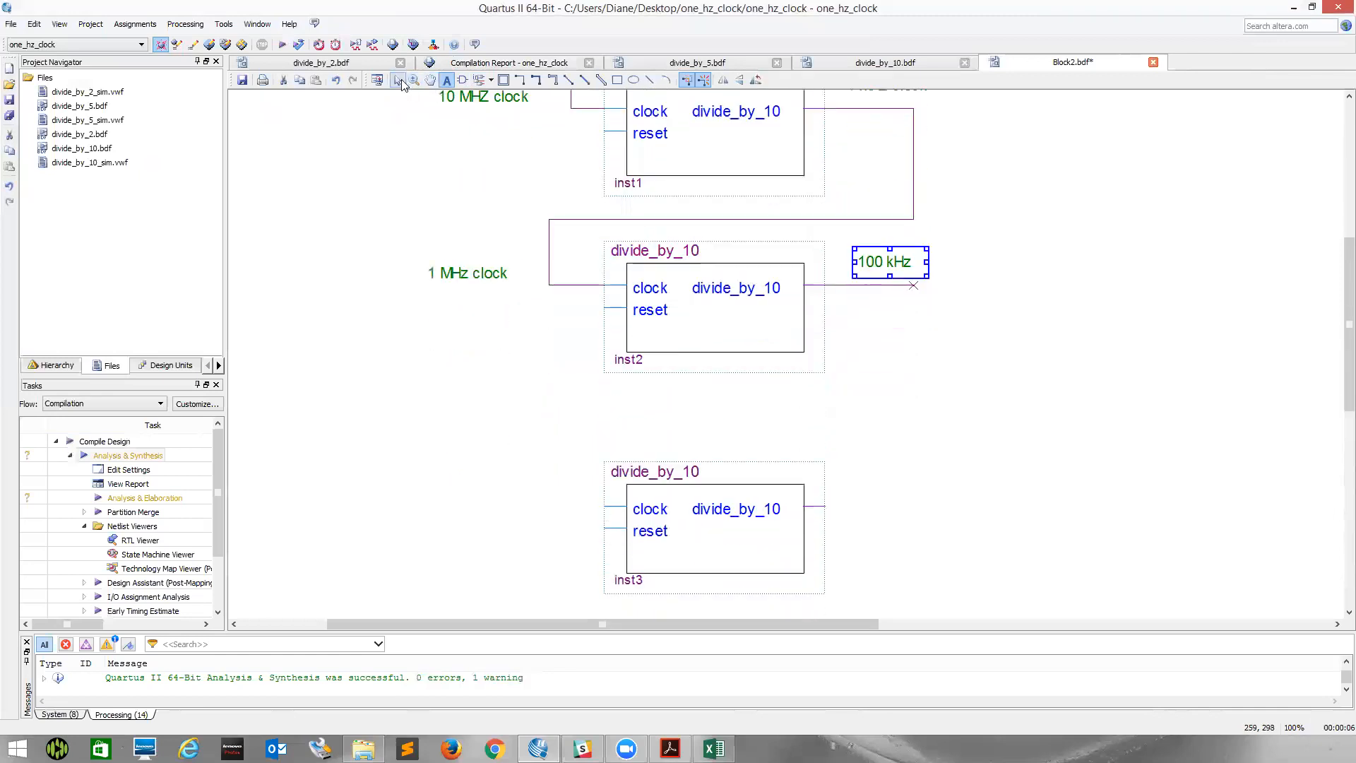
click(603, 506)
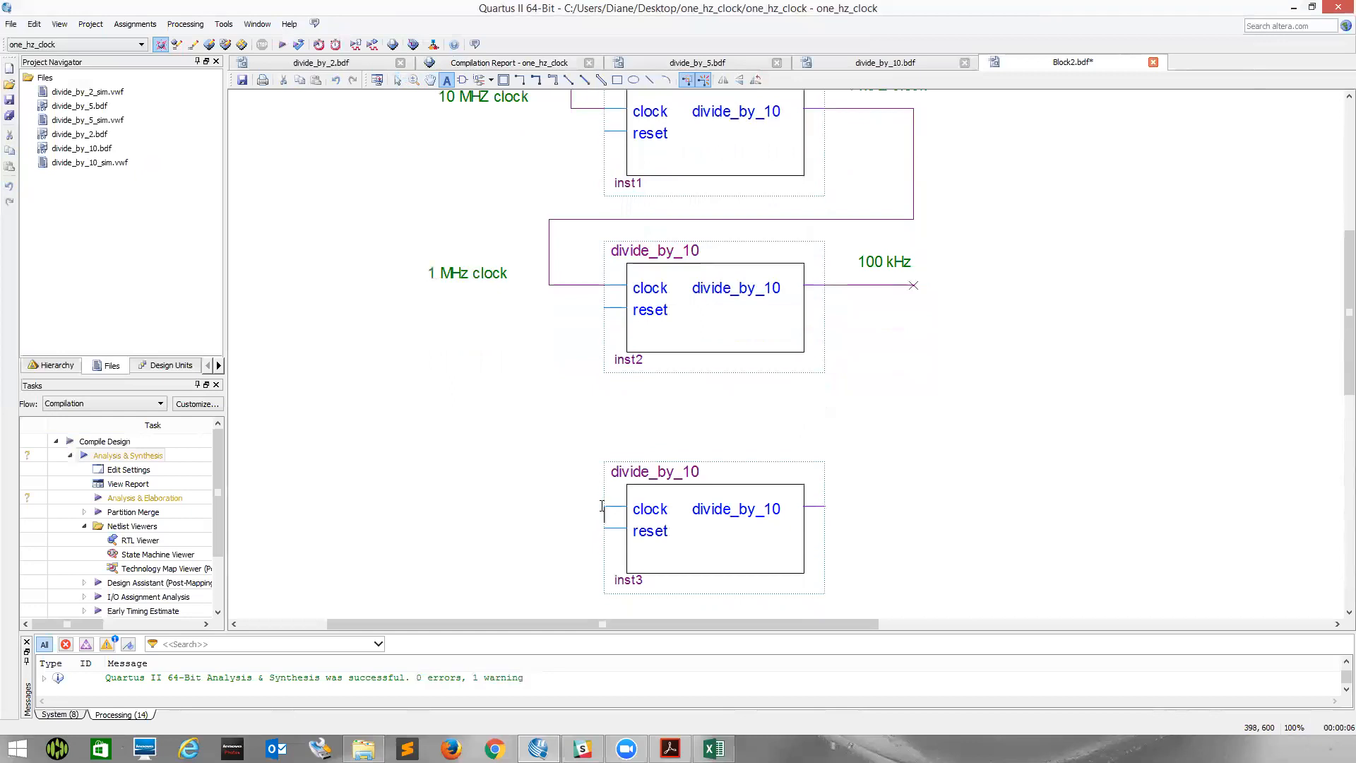
click(398, 83)
drag(603, 506, 542, 431)
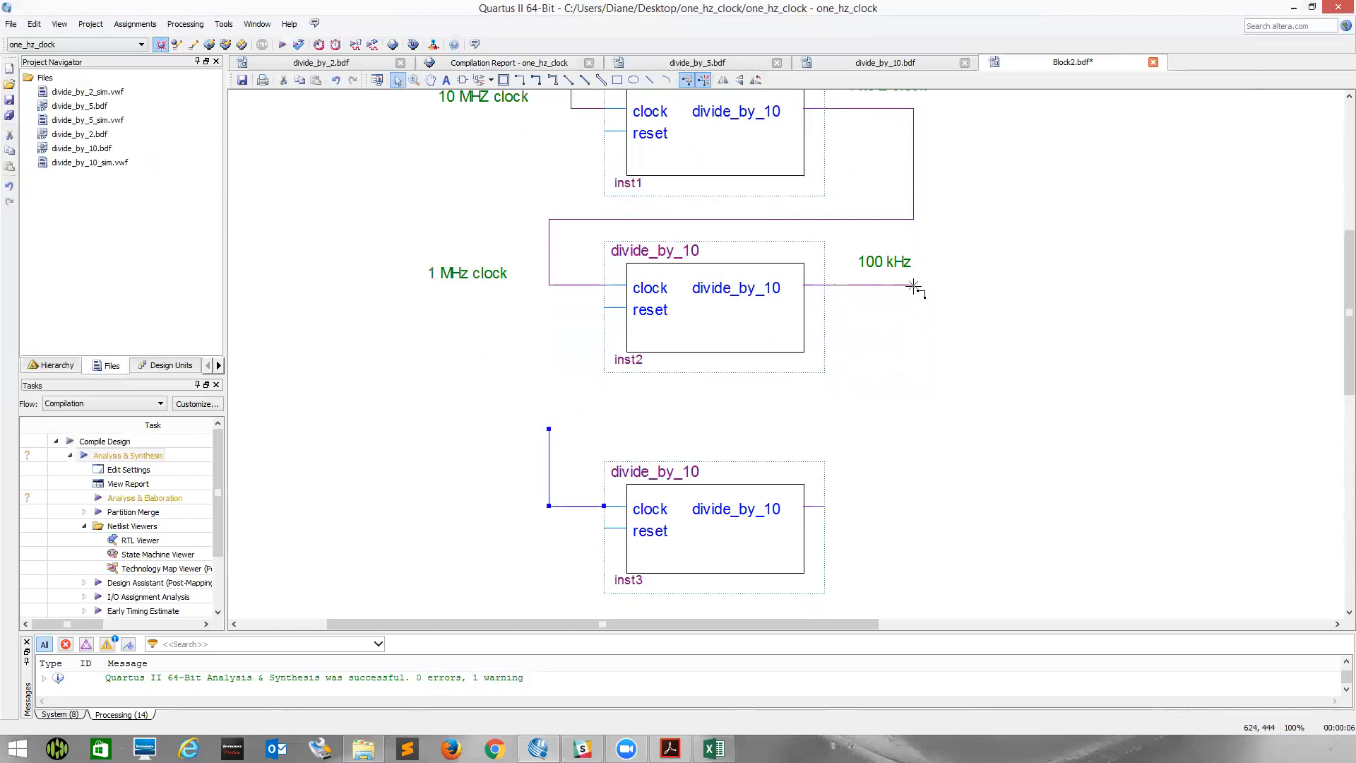
mouse_move(913, 285)
mouse_down()
mouse_move(913, 419)
mouse_move(857, 417)
mouse_move(911, 420)
mouse_up()
drag(549, 430, 913, 418)
scroll(869, 459, down, 1)
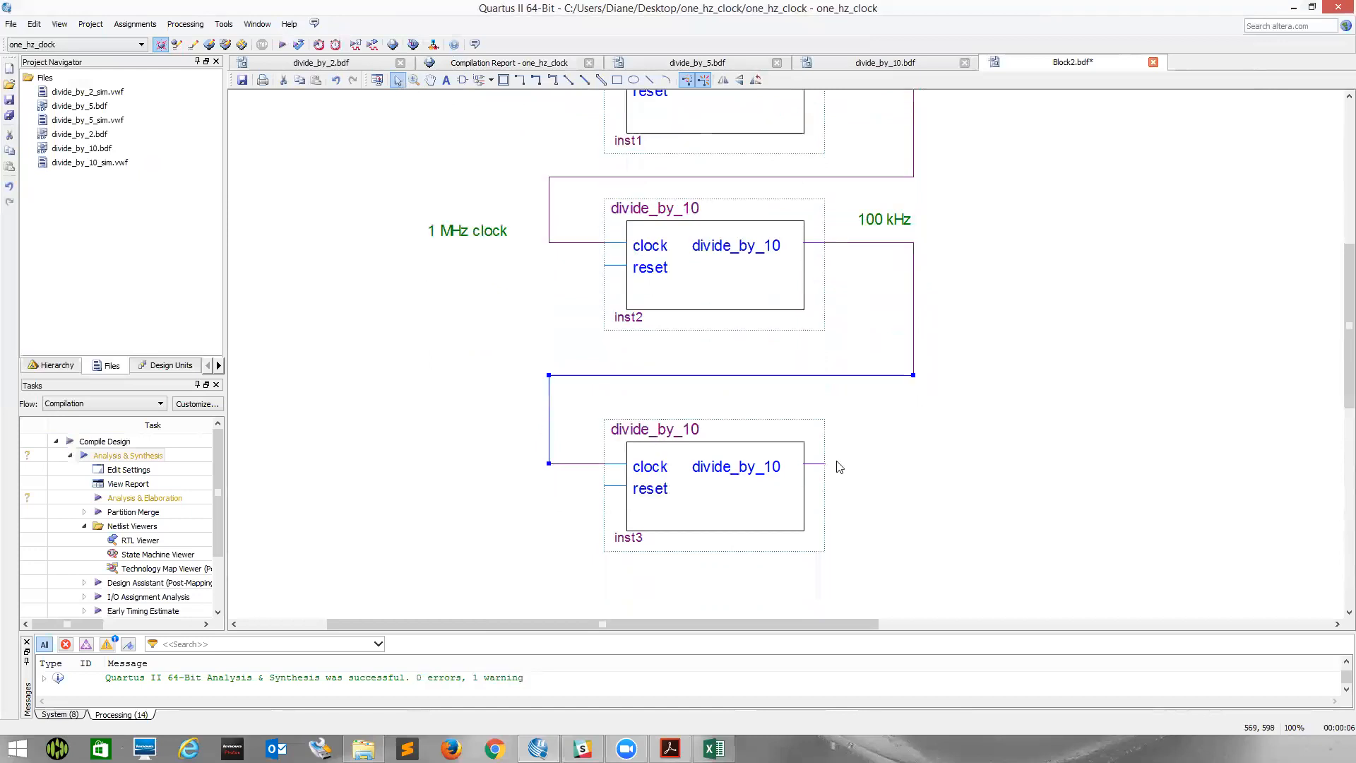
drag(824, 465, 913, 463)
Add the text label "100 kHZ" beside the inst3 clock input and "10 kHz" above its output wire.
click(426, 456)
click(447, 80)
click(434, 450)
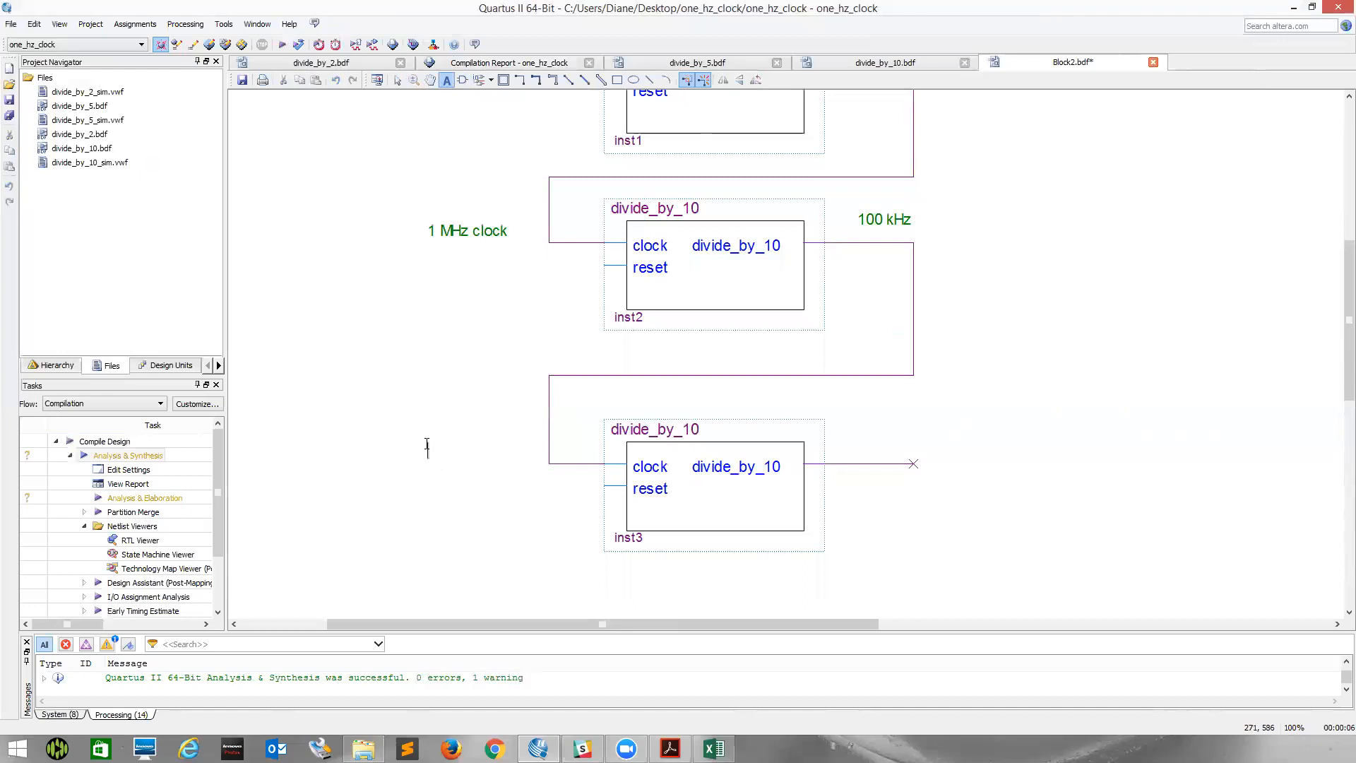
text(100 kHZ)
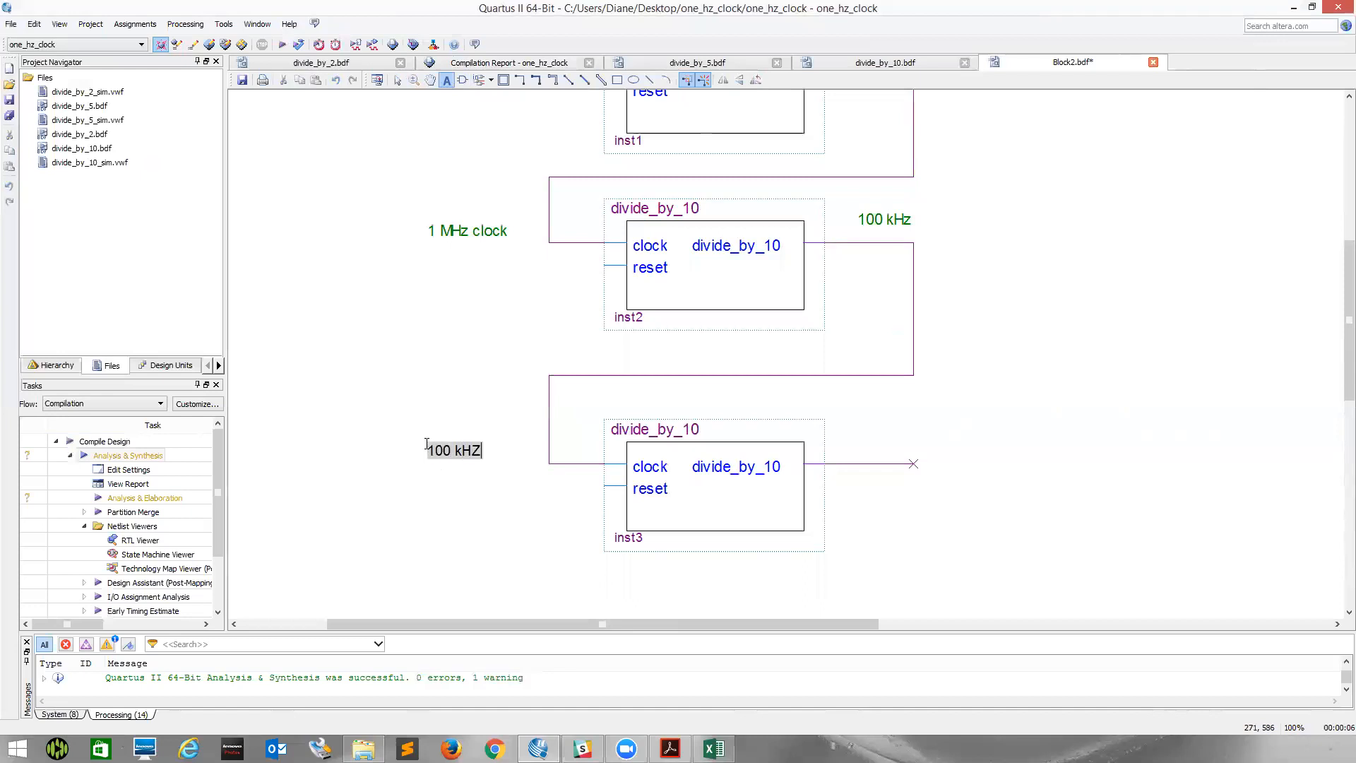
click(865, 433)
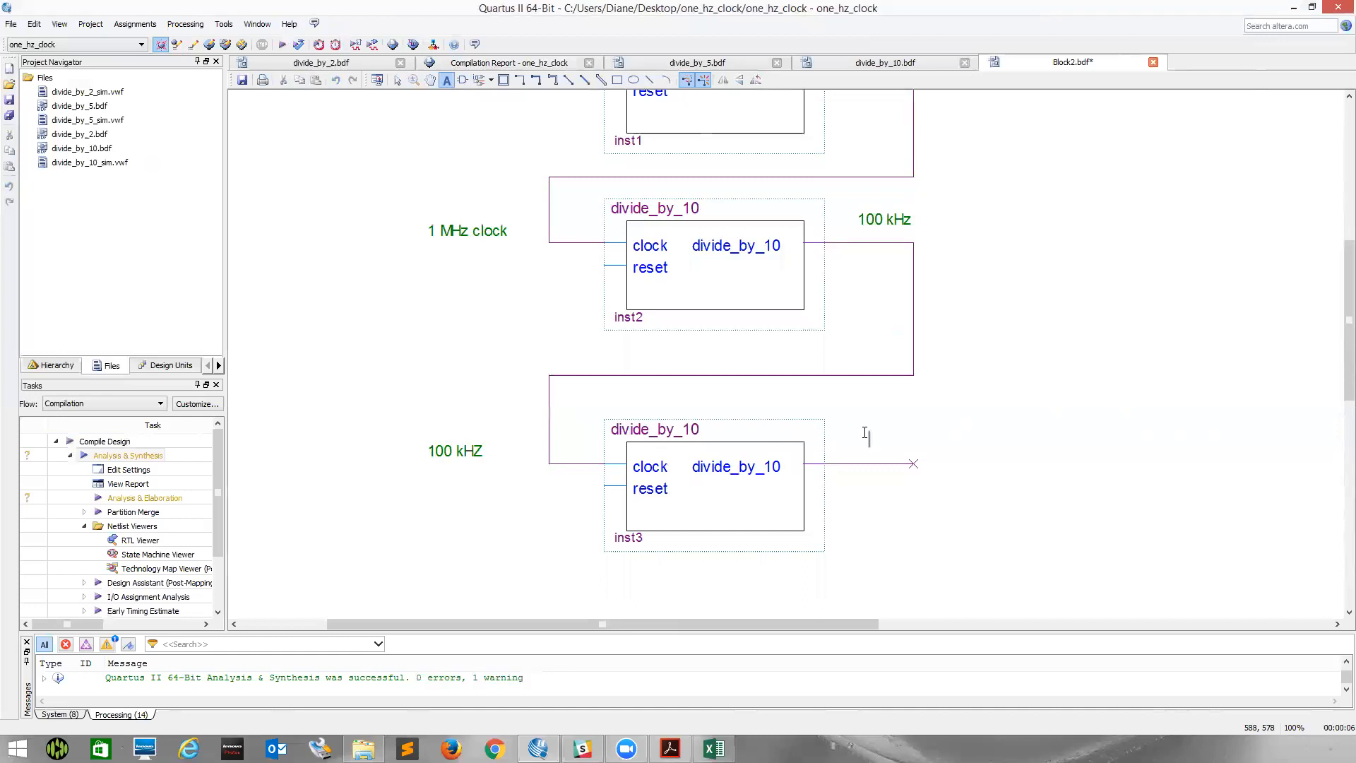
text(10 kHz)
Wire the inst3 output around to the clock port of inst4 and draw a short output wire from inst4.
scroll(731, 489, down, 3)
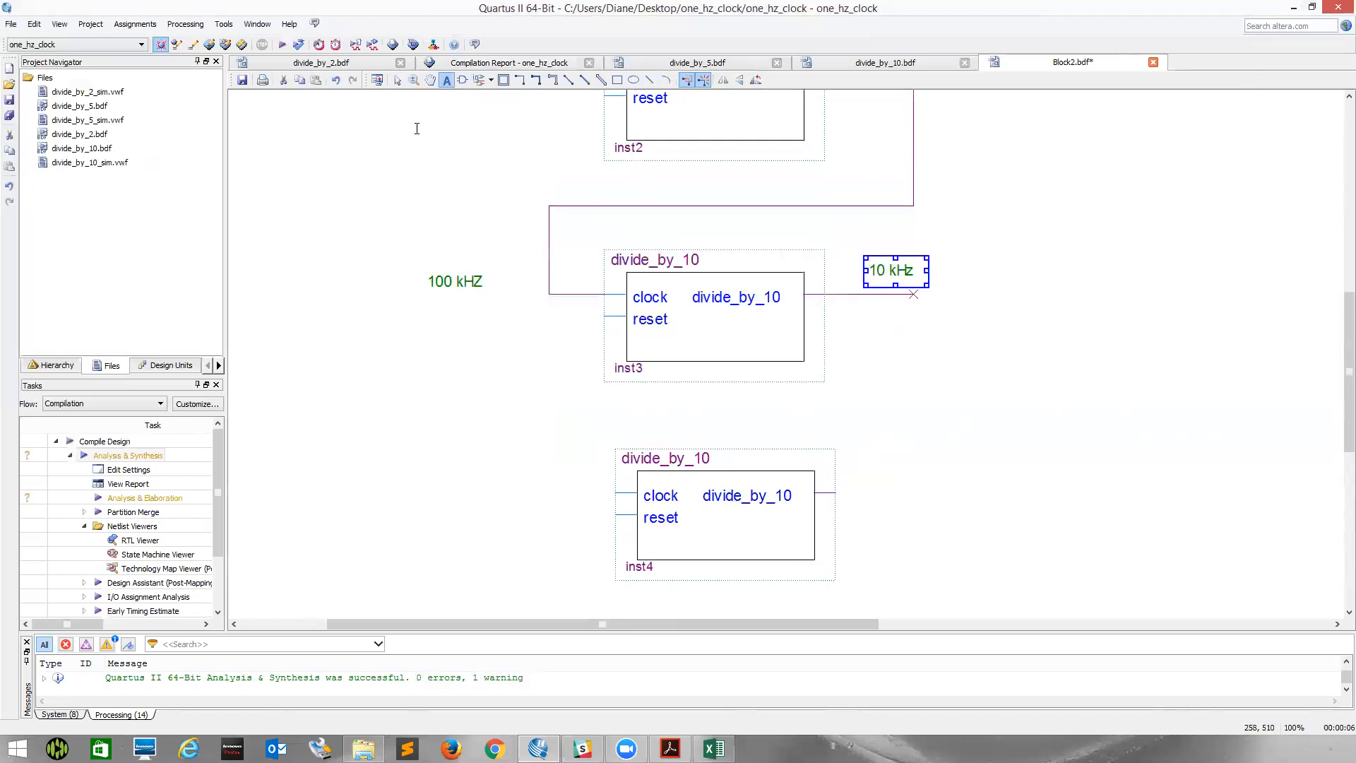
click(396, 78)
mouse_move(615, 492)
mouse_down()
mouse_move(545, 475)
mouse_move(549, 415)
mouse_up()
mouse_move(687, 422)
mouse_down()
mouse_move(914, 404)
mouse_move(926, 339)
mouse_move(914, 409)
mouse_up()
drag(912, 295, 913, 404)
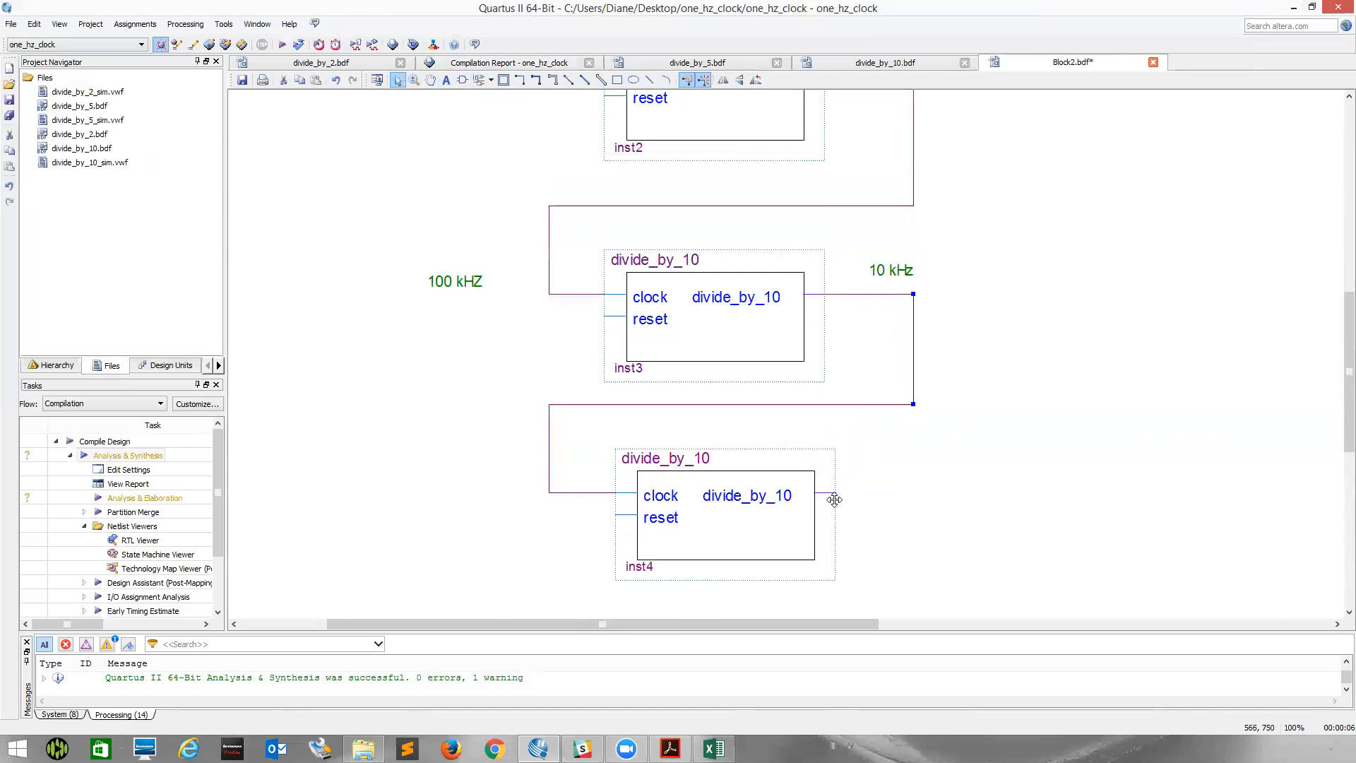
drag(839, 494, 902, 492)
Add the text label "10 kHz" beside the inst4 clock input and "1 kHz" above its output wire.
scroll(896, 480, down, 3)
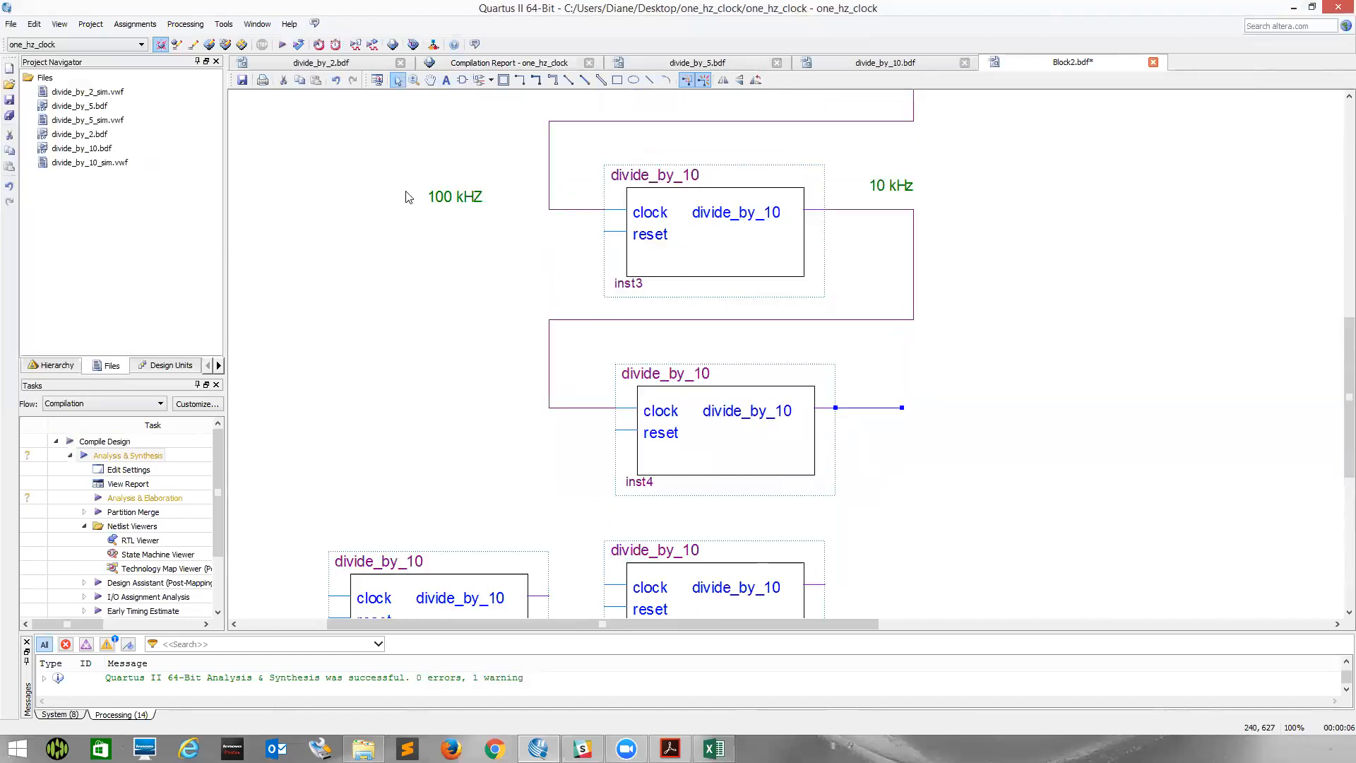
click(447, 79)
click(428, 401)
click(419, 394)
text(10)
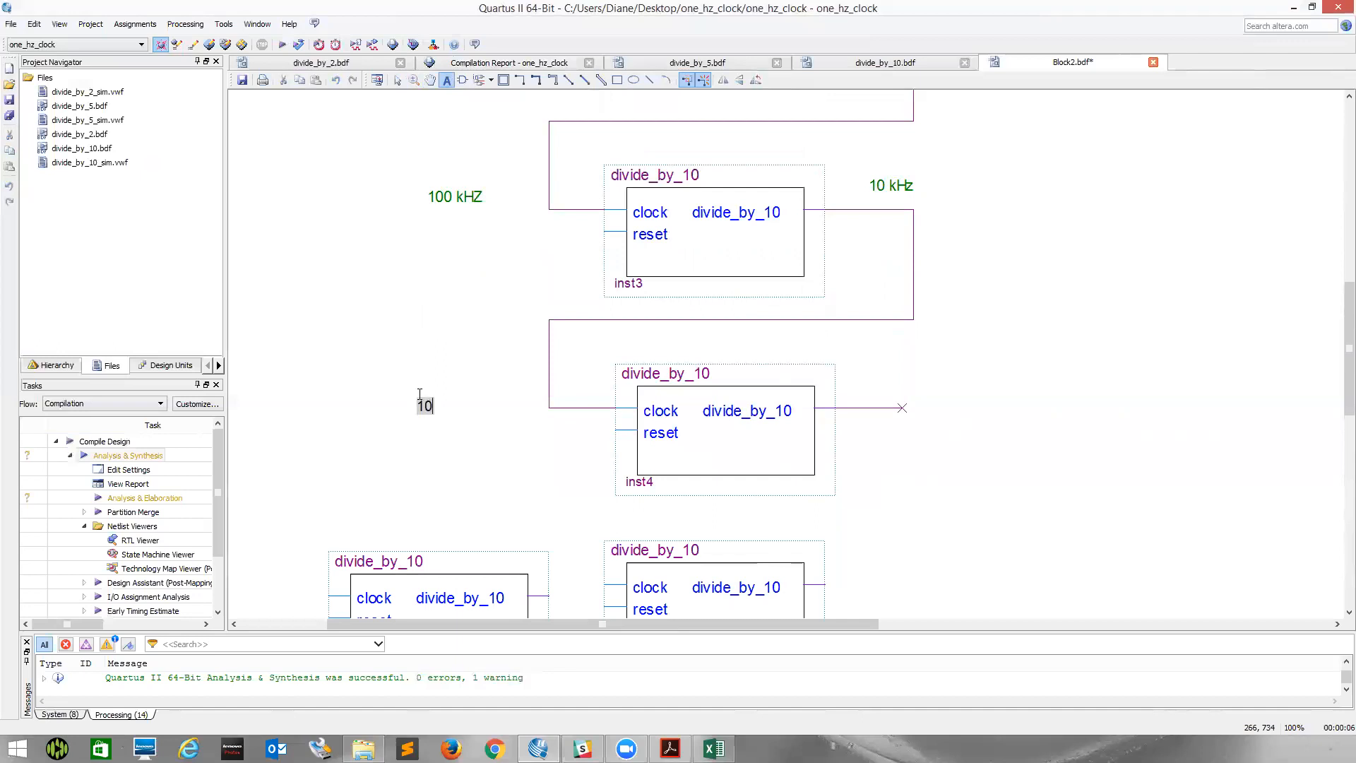
text( K)
key(BackSpace)
text(kHz)
click(882, 379)
text(1 kH)
Move inst6 to the end of the column beneath inst7 and shift inst5 into line with inst4 and inst7.
scroll(877, 396, down, 5)
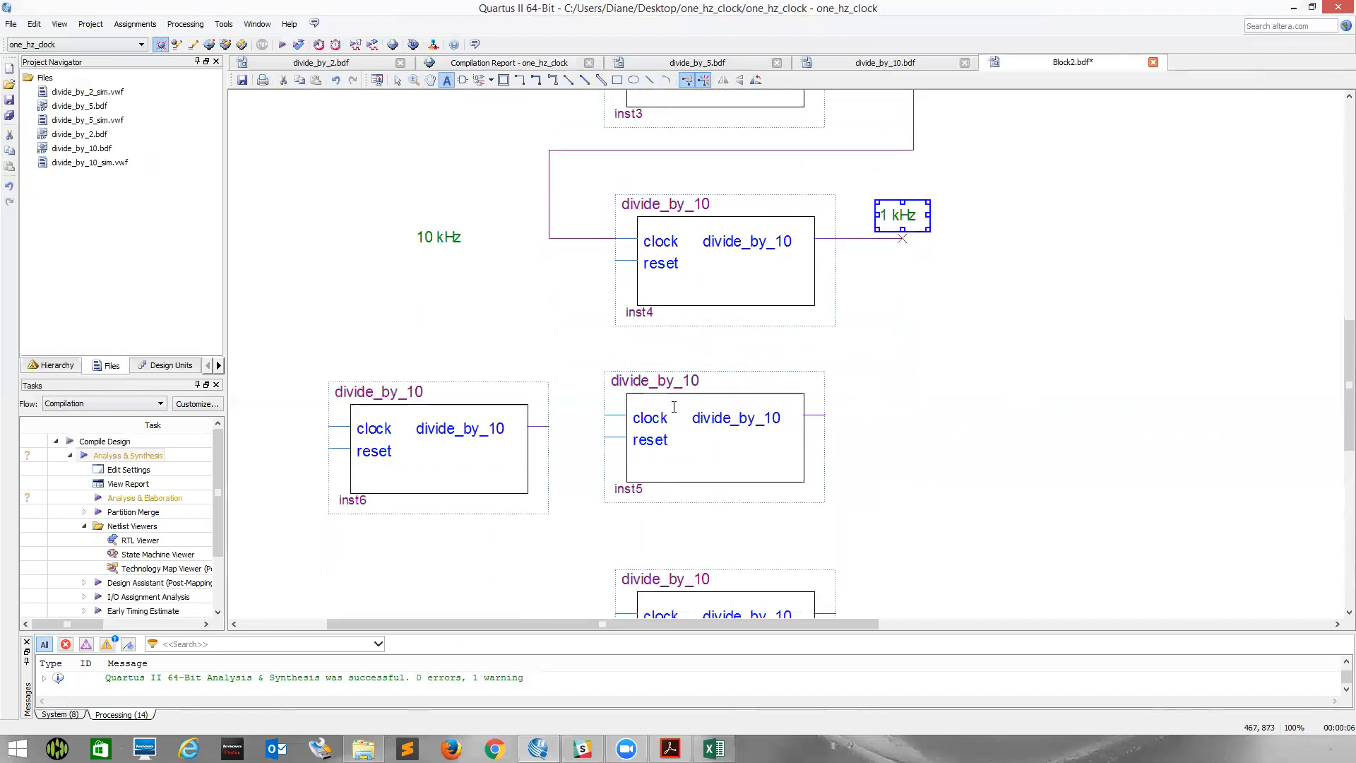
click(398, 80)
click(388, 250)
scroll(551, 459, down, 1)
drag(707, 601, 696, 450)
scroll(703, 431, up, 4)
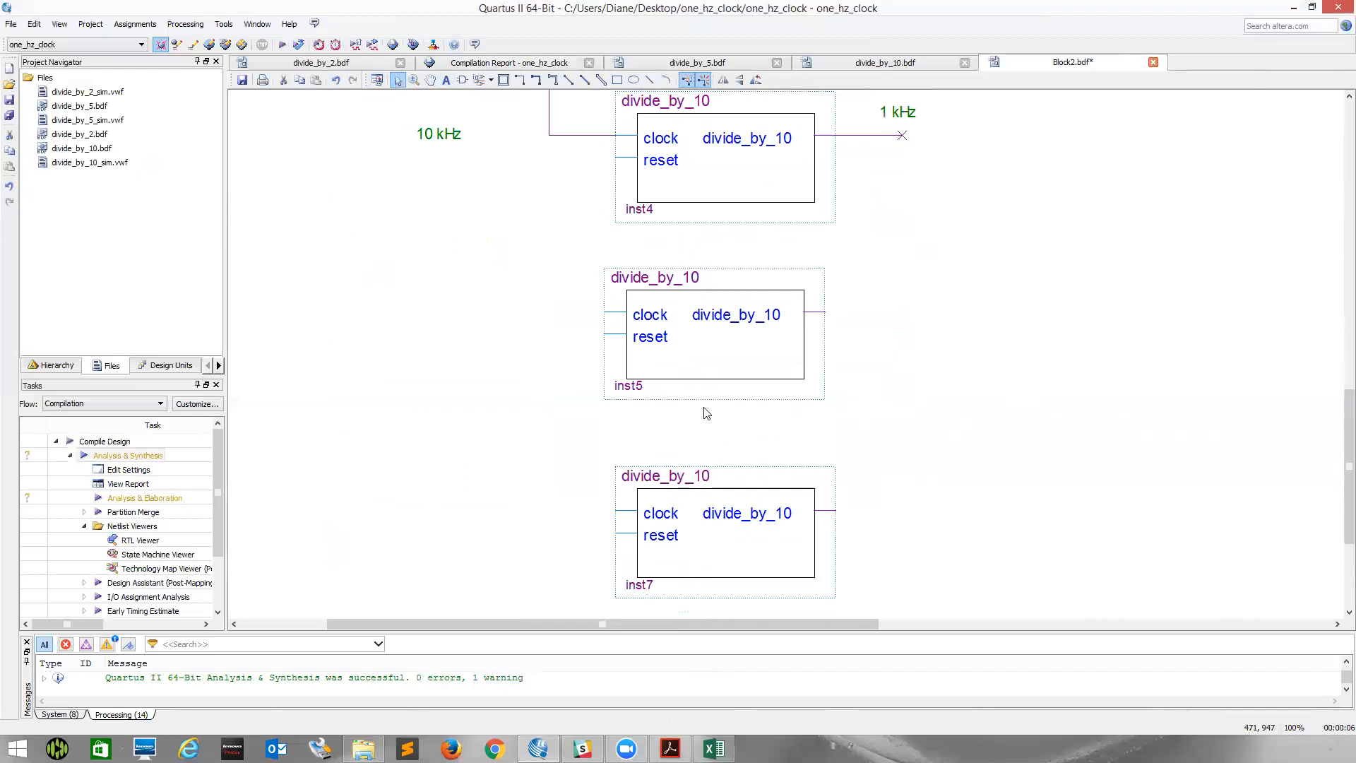
scroll(707, 413, up, 1)
mouse_move(703, 393)
mouse_down()
mouse_move(714, 423)
mouse_move(730, 414)
mouse_move(702, 416)
mouse_up()
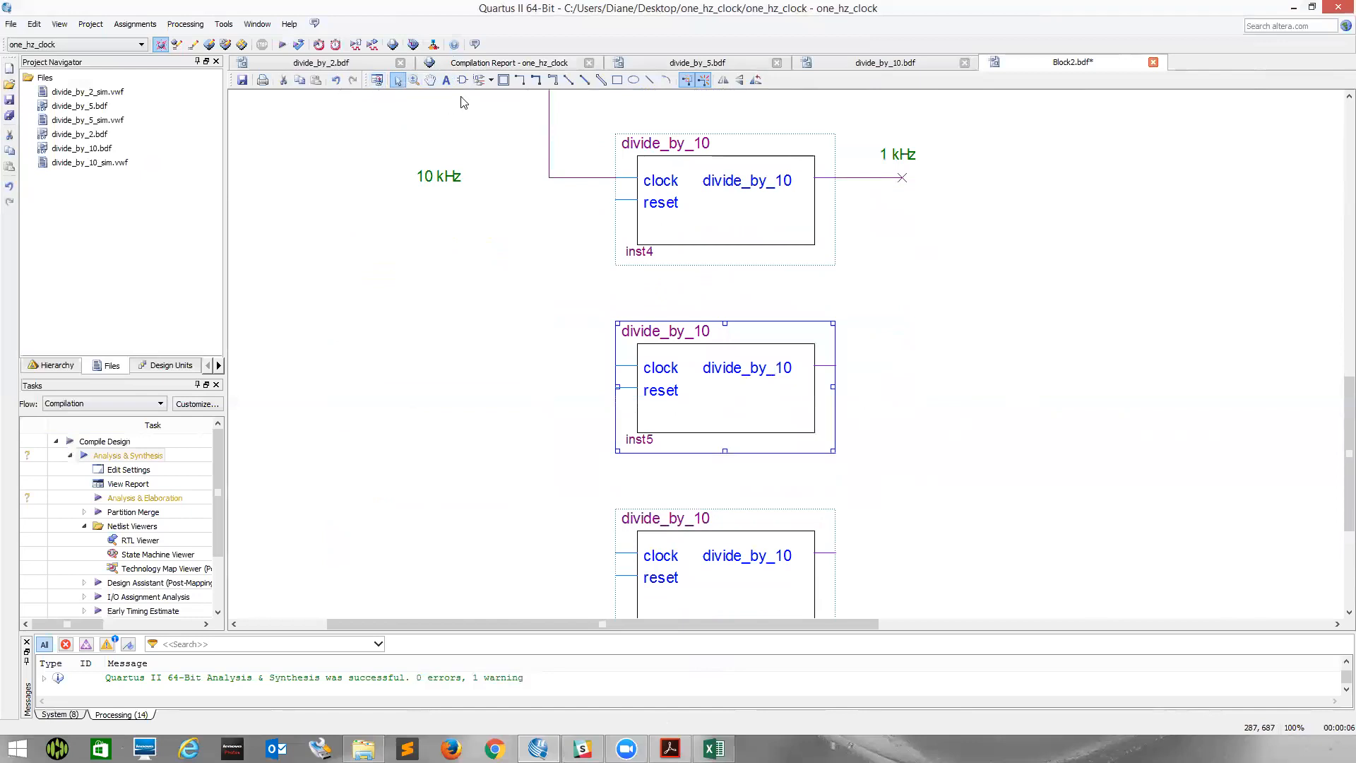
Wire the inst4 output around to the clock port of inst5.
click(535, 81)
drag(614, 365, 539, 297)
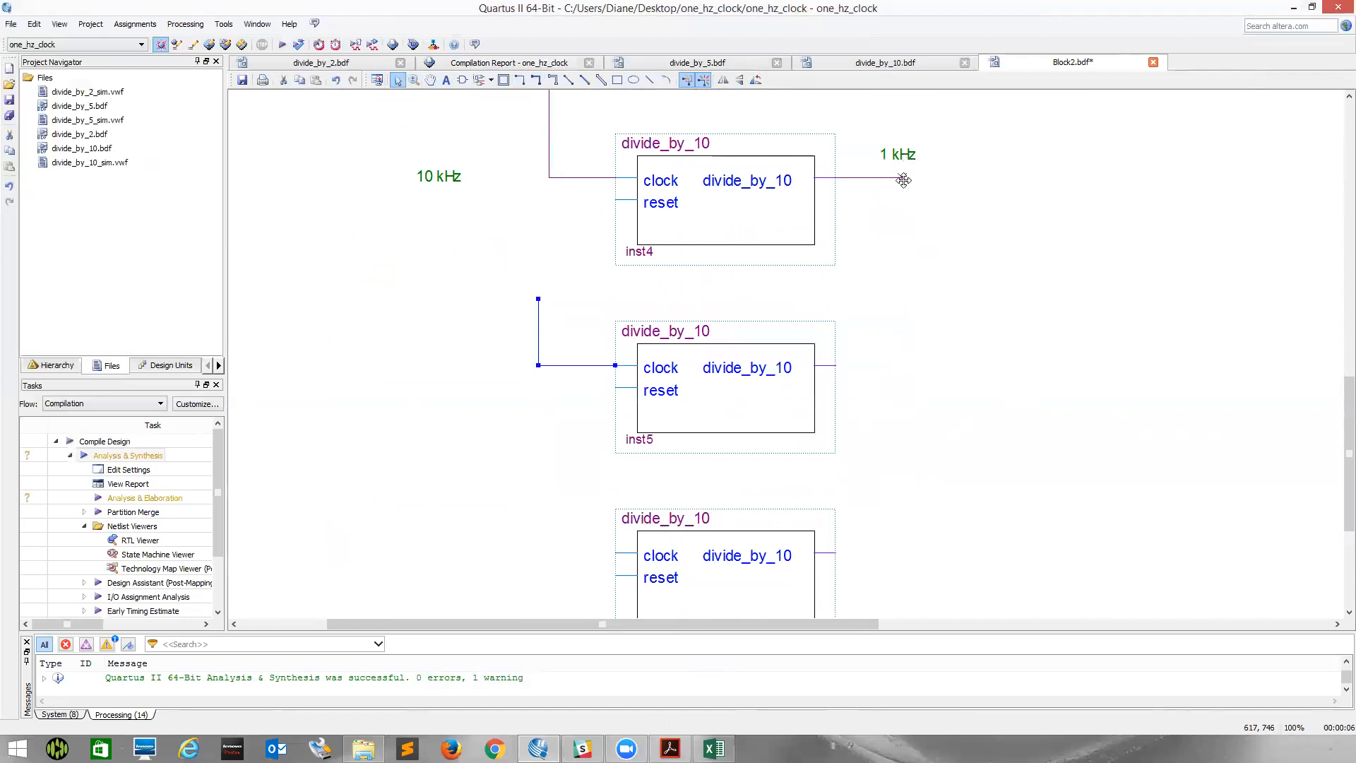
drag(902, 178, 891, 287)
mouse_move(543, 301)
mouse_down()
mouse_move(754, 281)
mouse_move(539, 283)
mouse_move(751, 306)
mouse_move(892, 287)
mouse_up()
scroll(861, 440, down, 3)
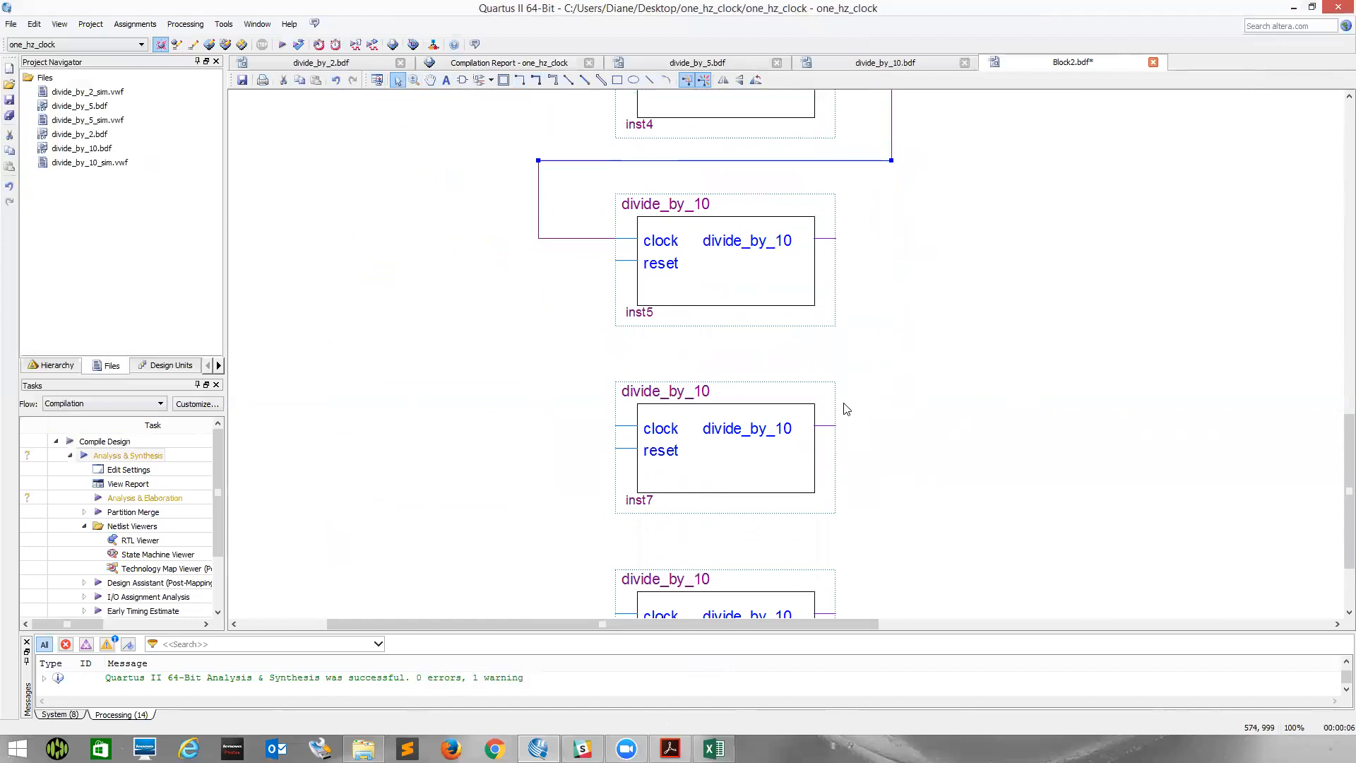
Add the text label "1 kHz" beside the inst5 clock input.
scroll(847, 409, up, 3)
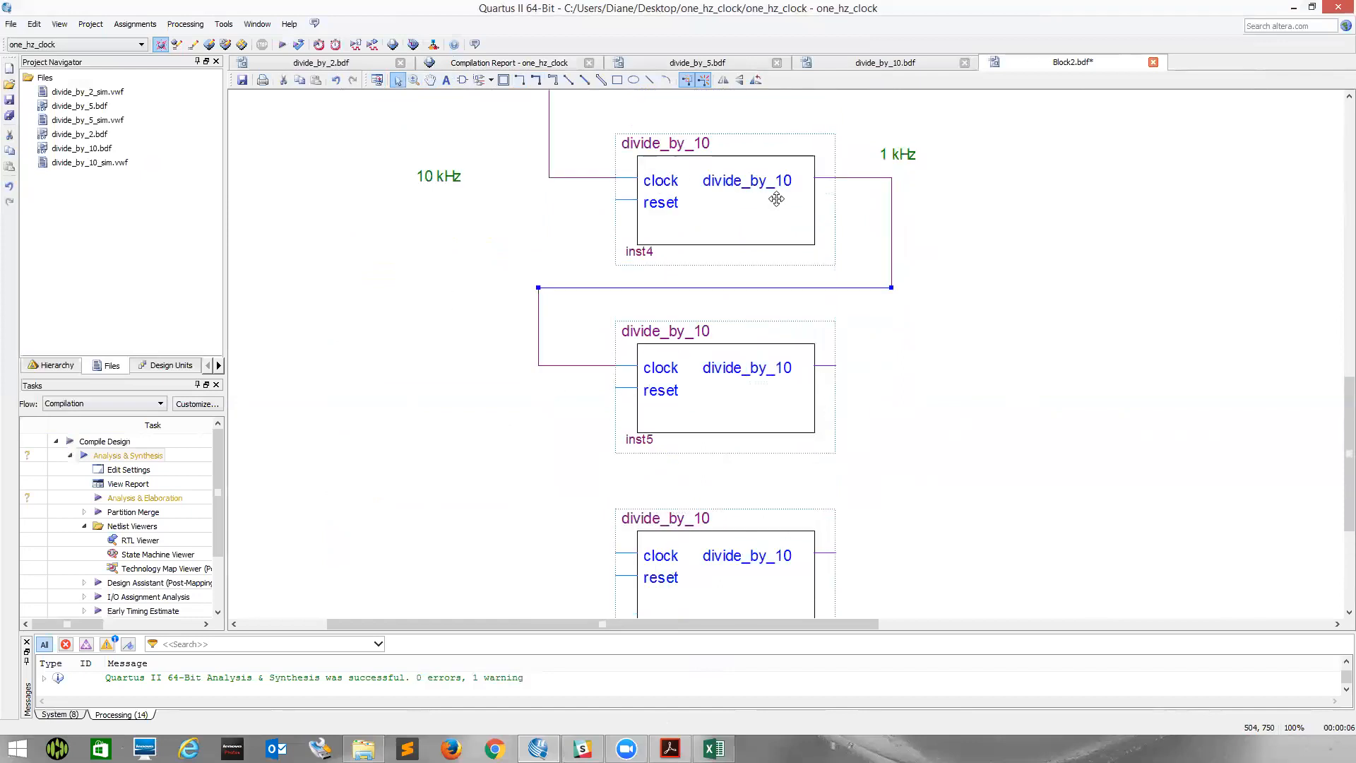
click(411, 355)
click(447, 79)
click(409, 351)
text(1)
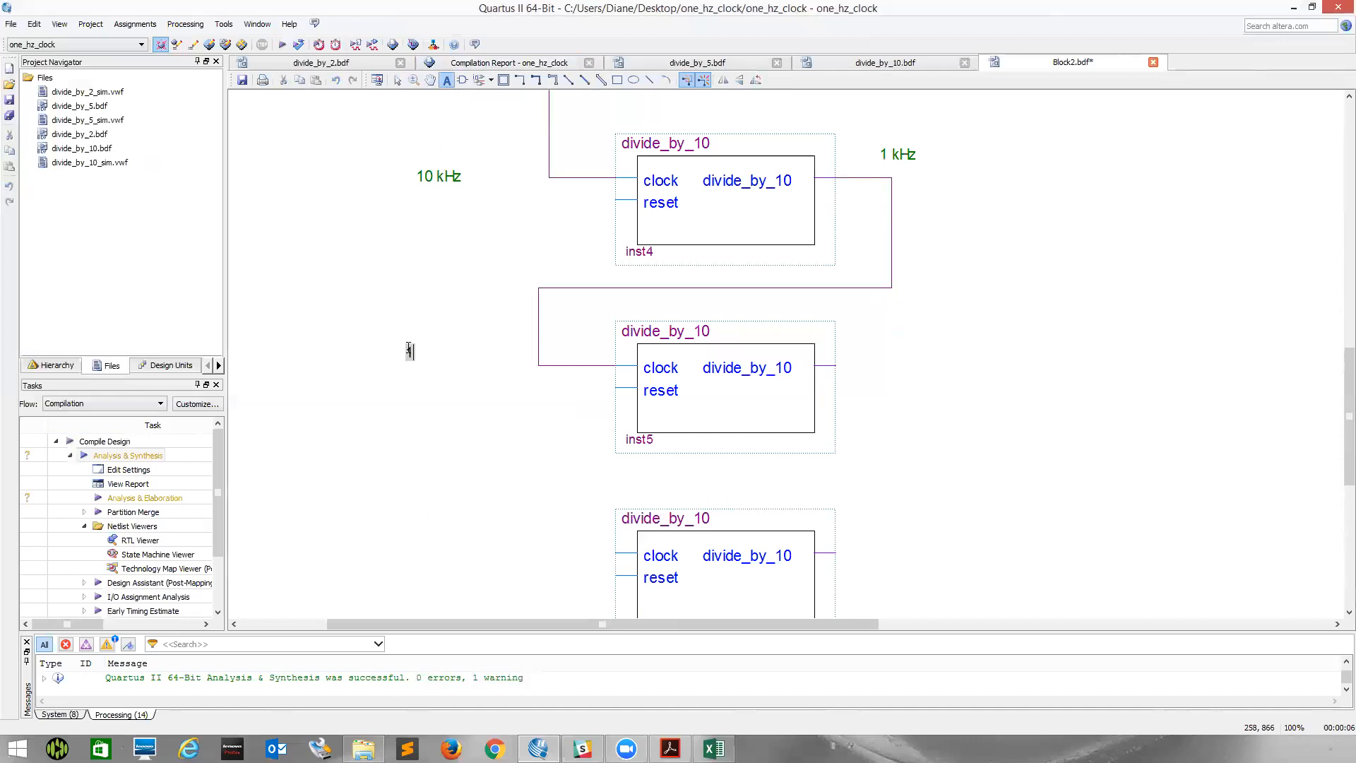
text( kHz)
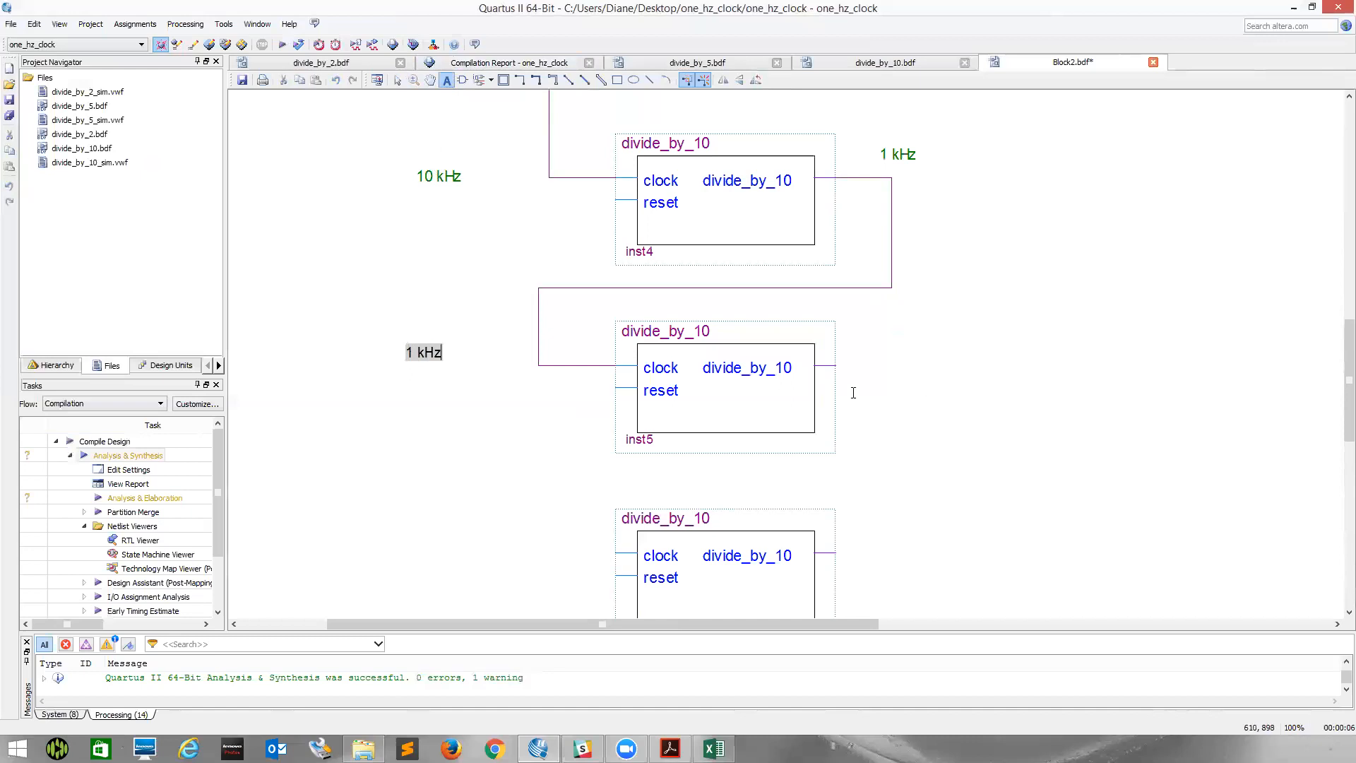
Draw an output wire from inst5 and route it around to the clock port of inst7.
click(521, 80)
drag(832, 365, 892, 367)
scroll(892, 367, down, 2)
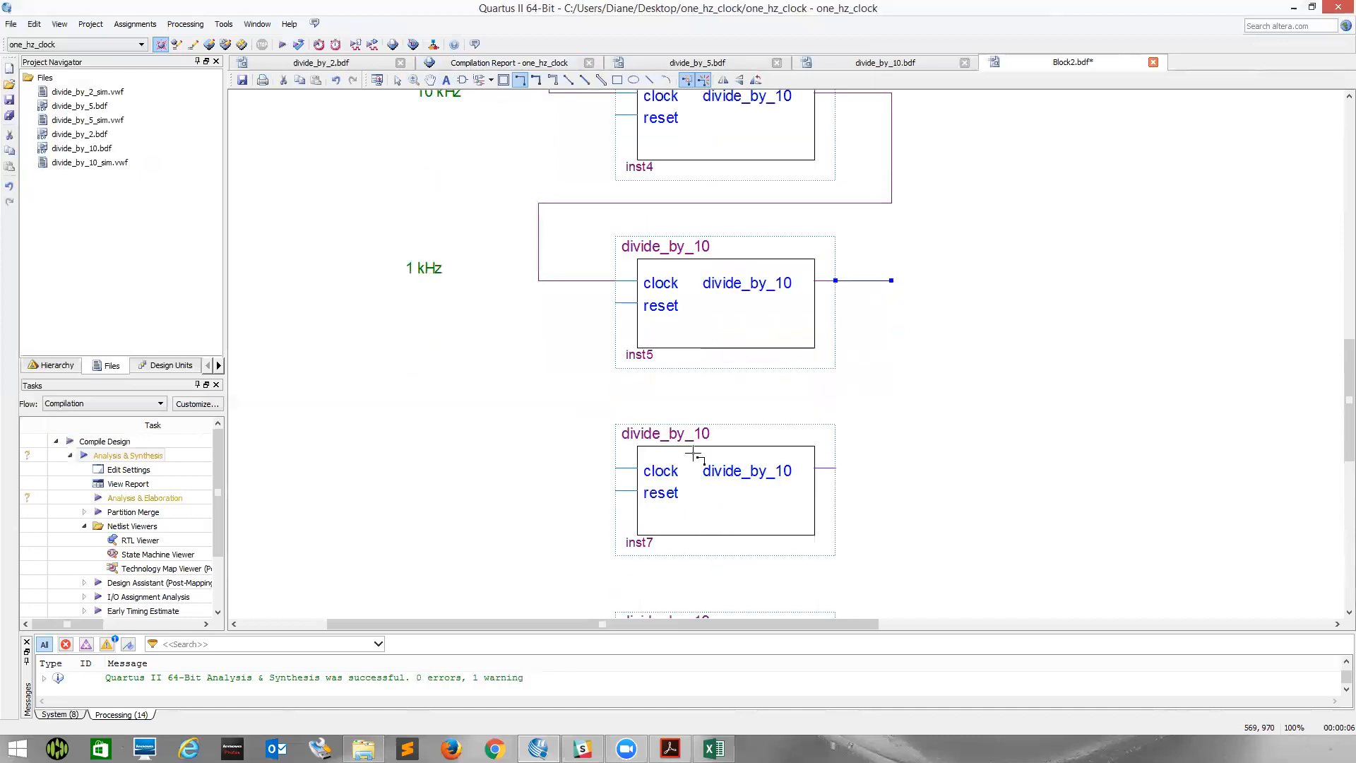
drag(615, 470, 529, 404)
drag(527, 402, 892, 280)
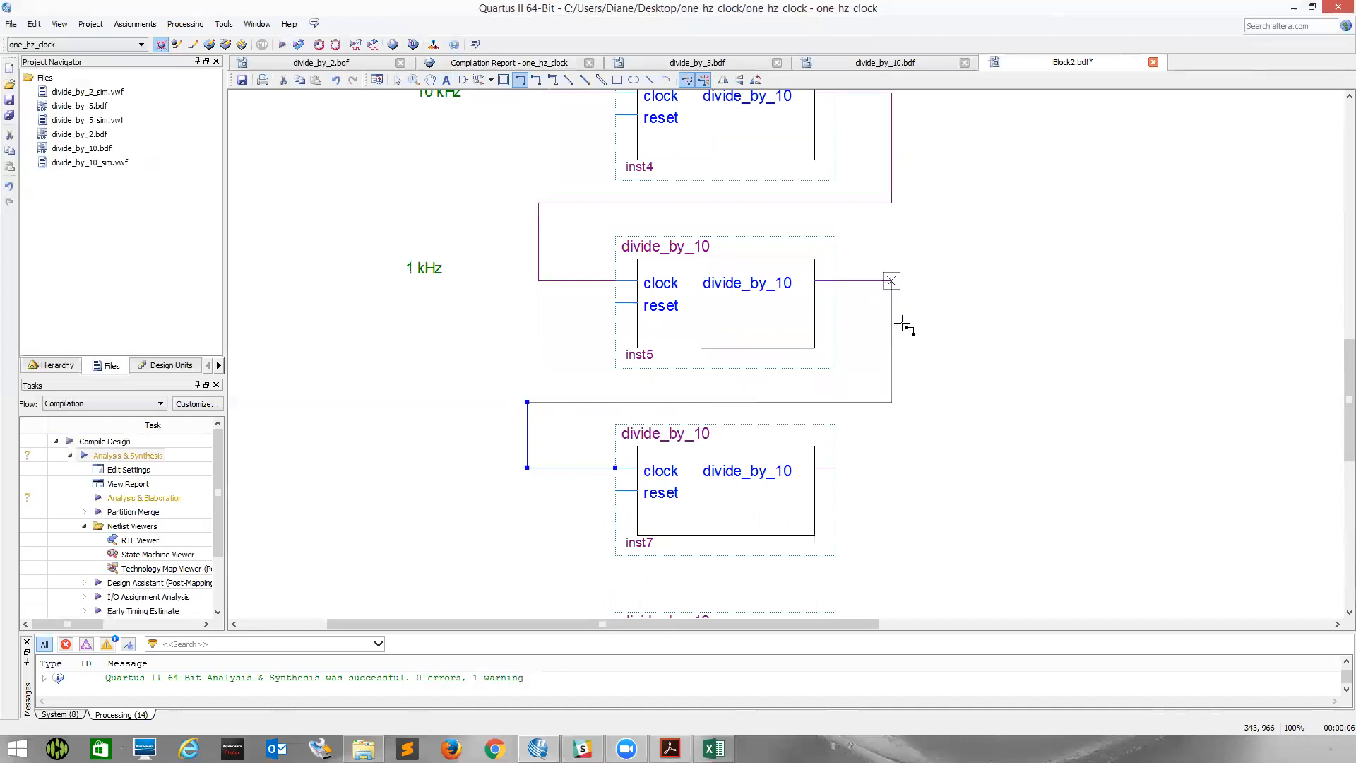
Add the text label "100 Hz" above the inst5 output wire and another "100 Hz" beside the inst7 clock input.
click(447, 80)
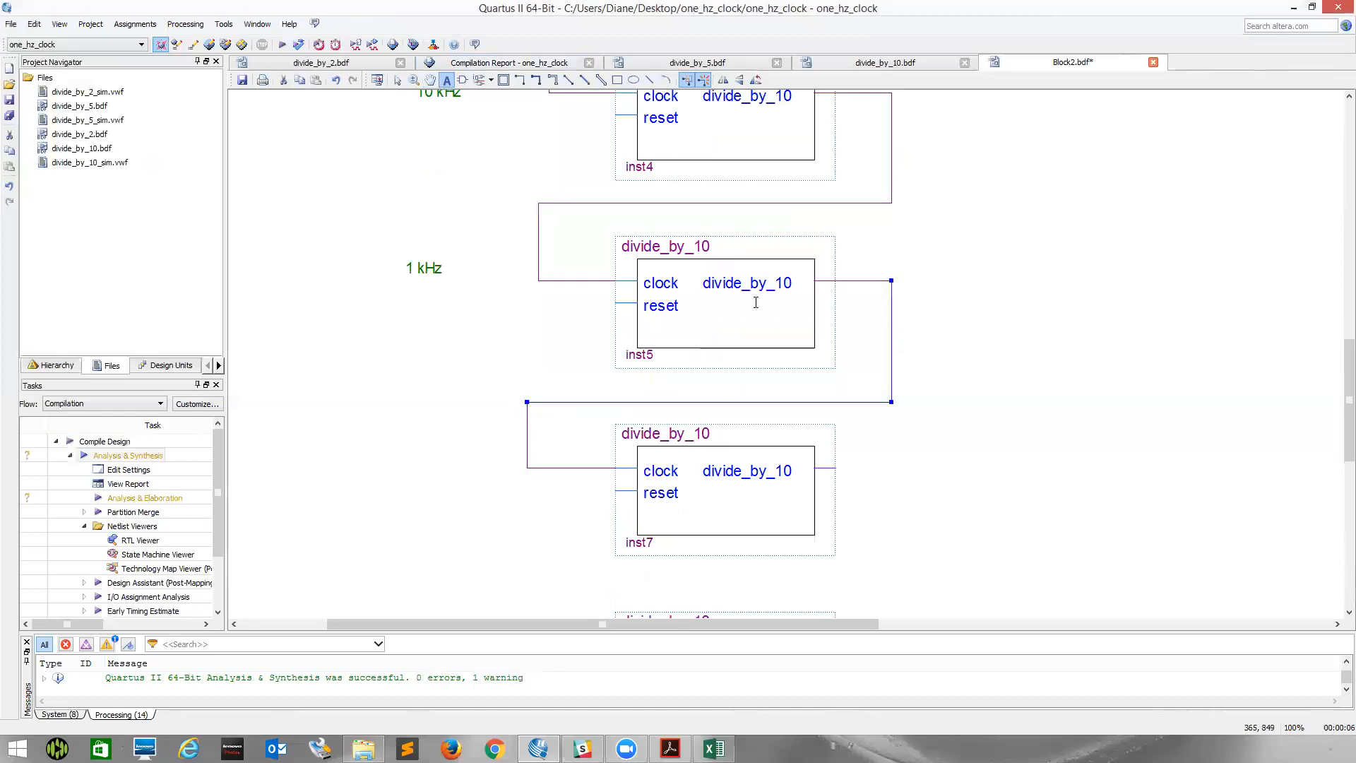
click(889, 247)
text(100 Hz)
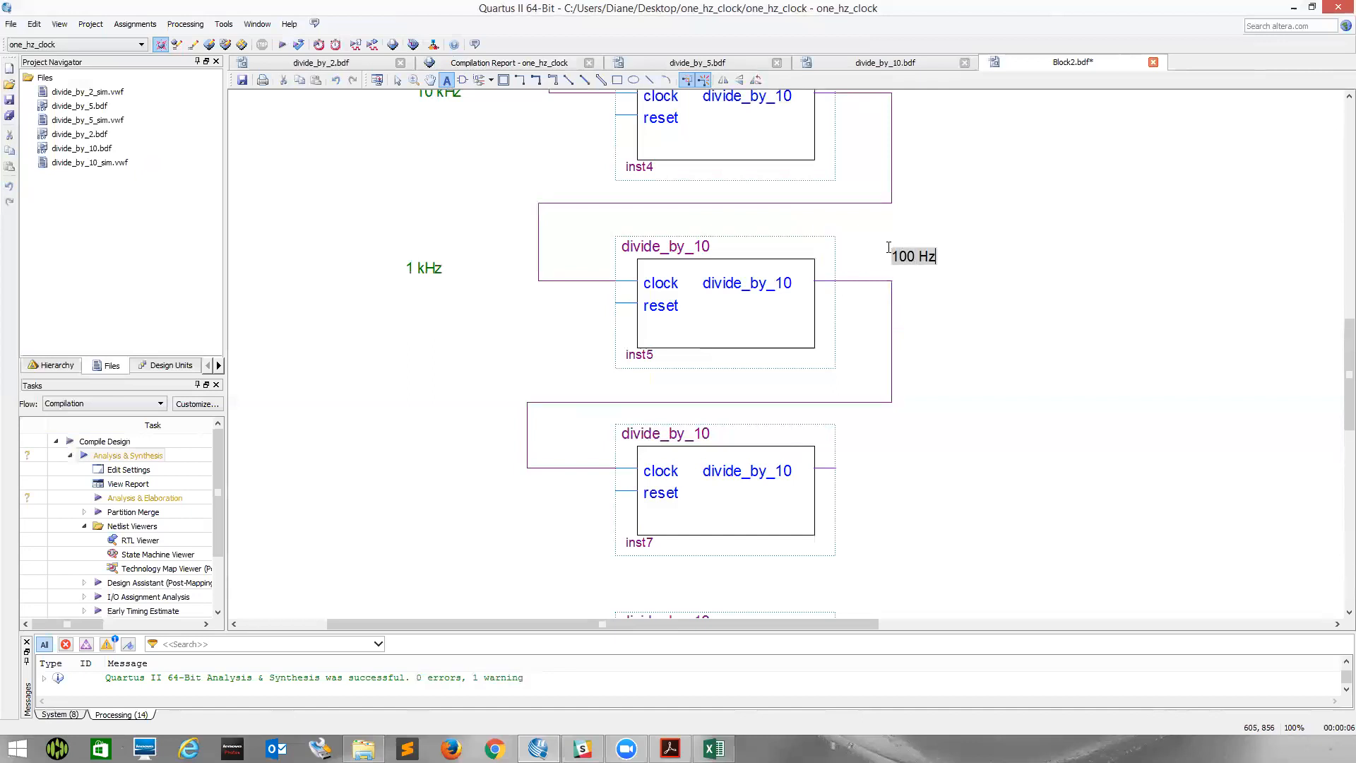
click(398, 454)
text(100 Hz)
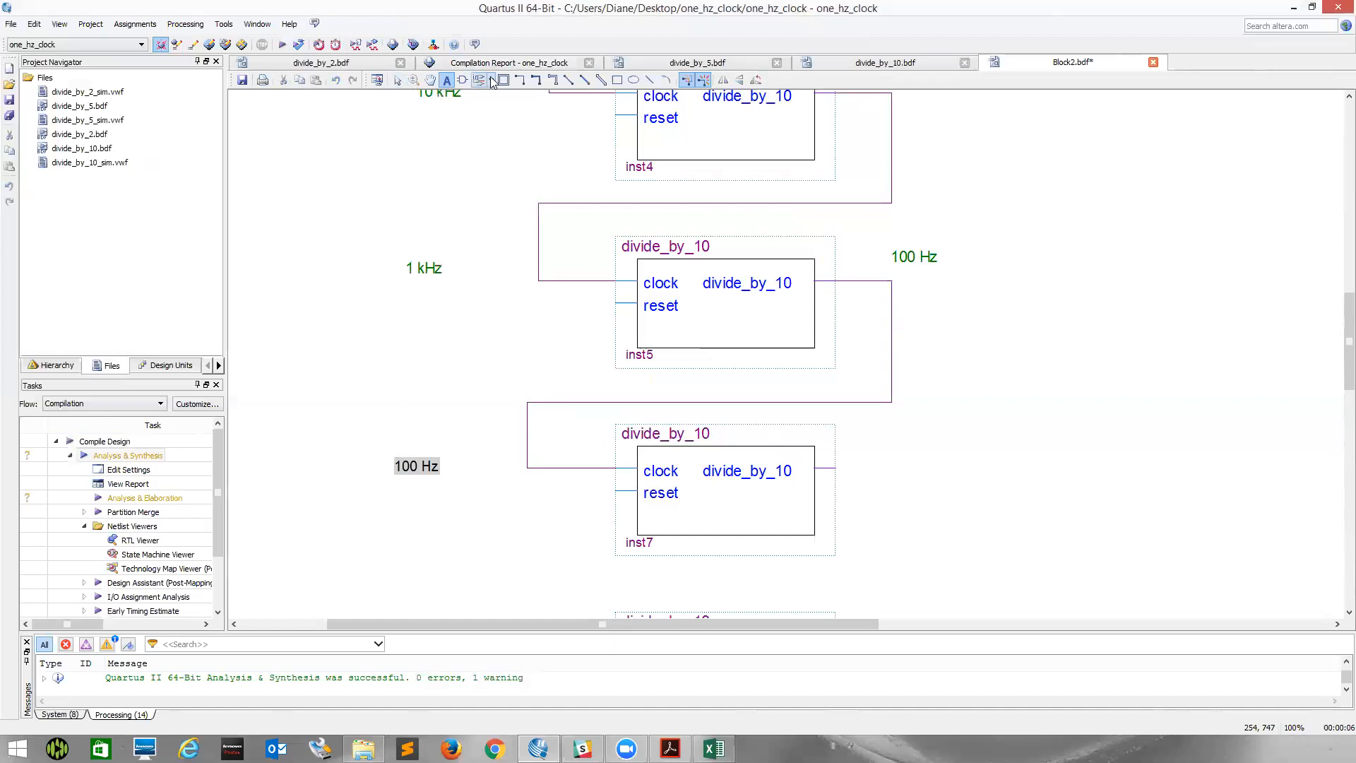
Draw a short output wire from inst7.
click(520, 80)
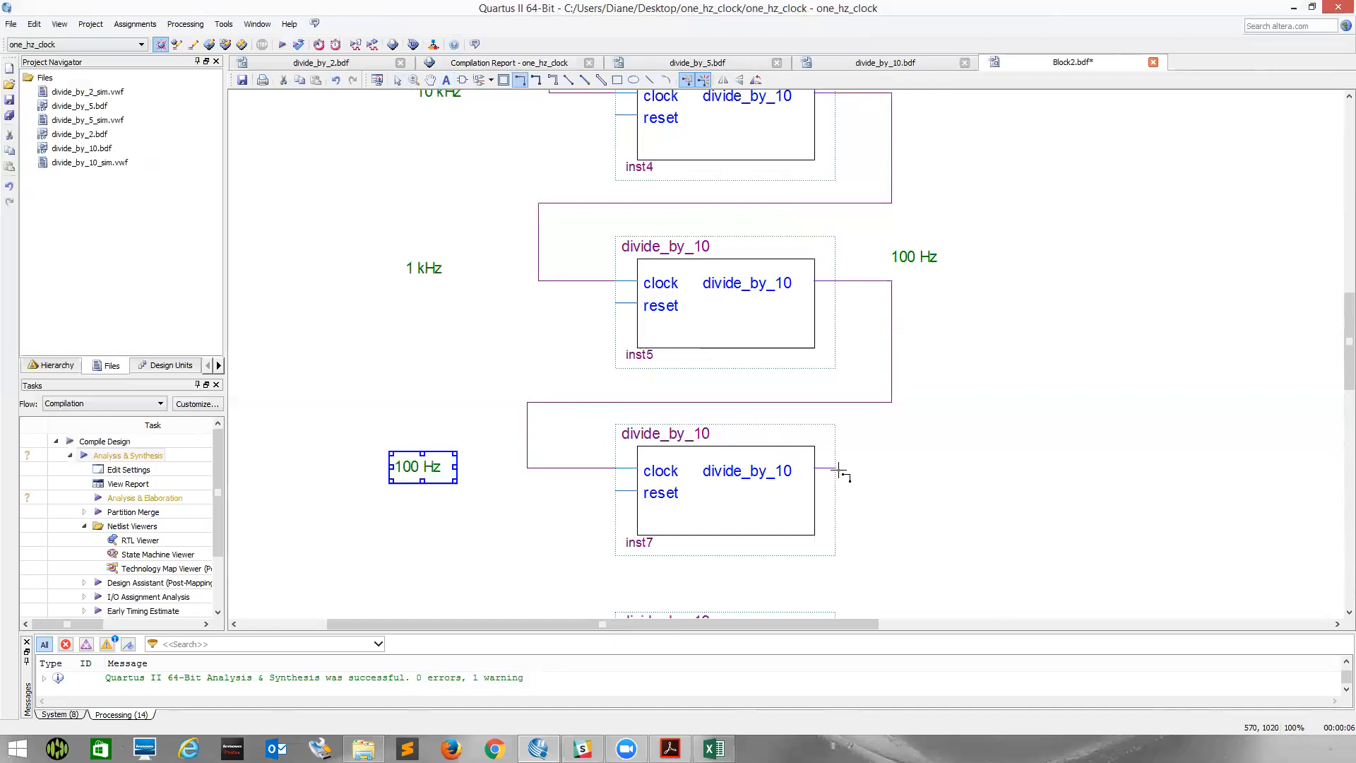
drag(836, 468, 902, 471)
scroll(908, 484, down, 2)
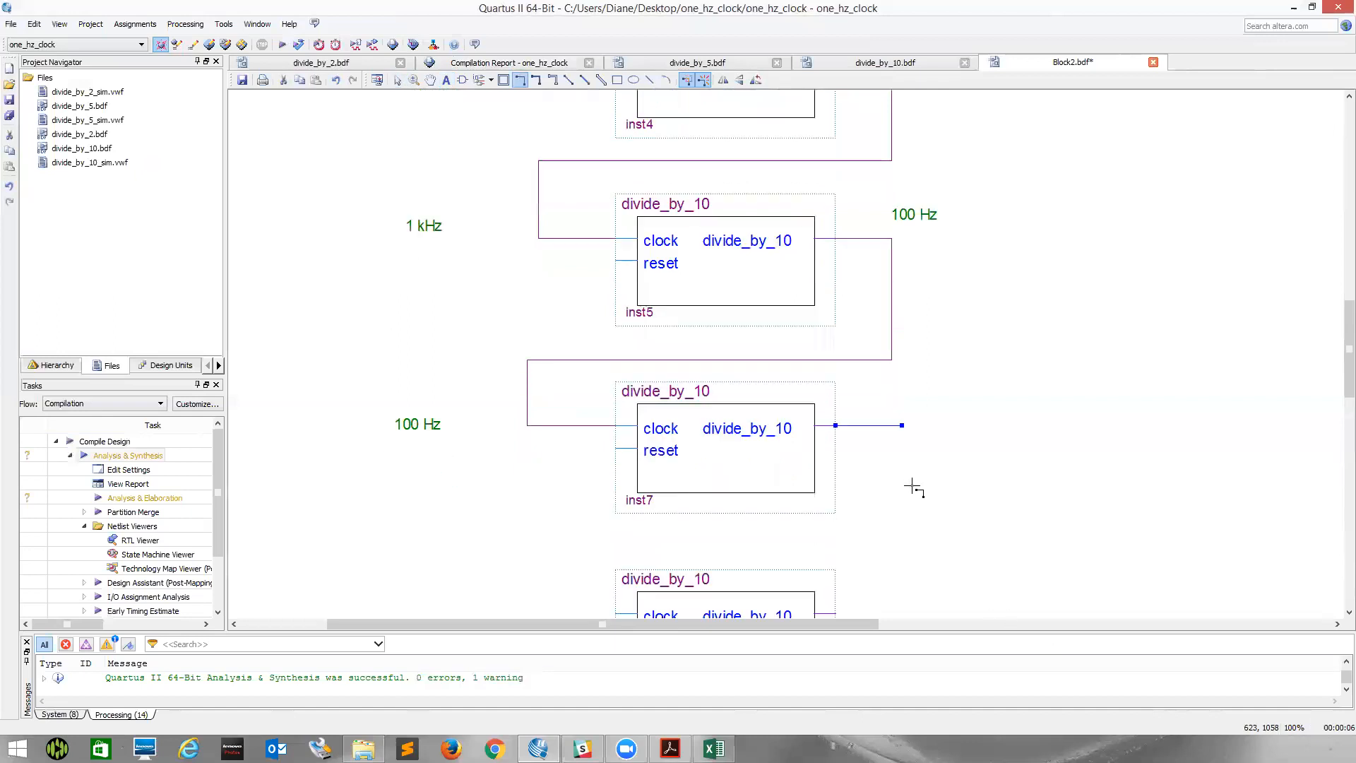
Route the inst7 output wire around to the clock port of inst6 and label both ends "10 Hz".
mouse_move(599, 487)
mouse_down()
mouse_move(520, 434)
mouse_move(523, 406)
mouse_move(897, 405)
mouse_move(914, 327)
mouse_move(902, 299)
mouse_up()
click(445, 80)
click(901, 261)
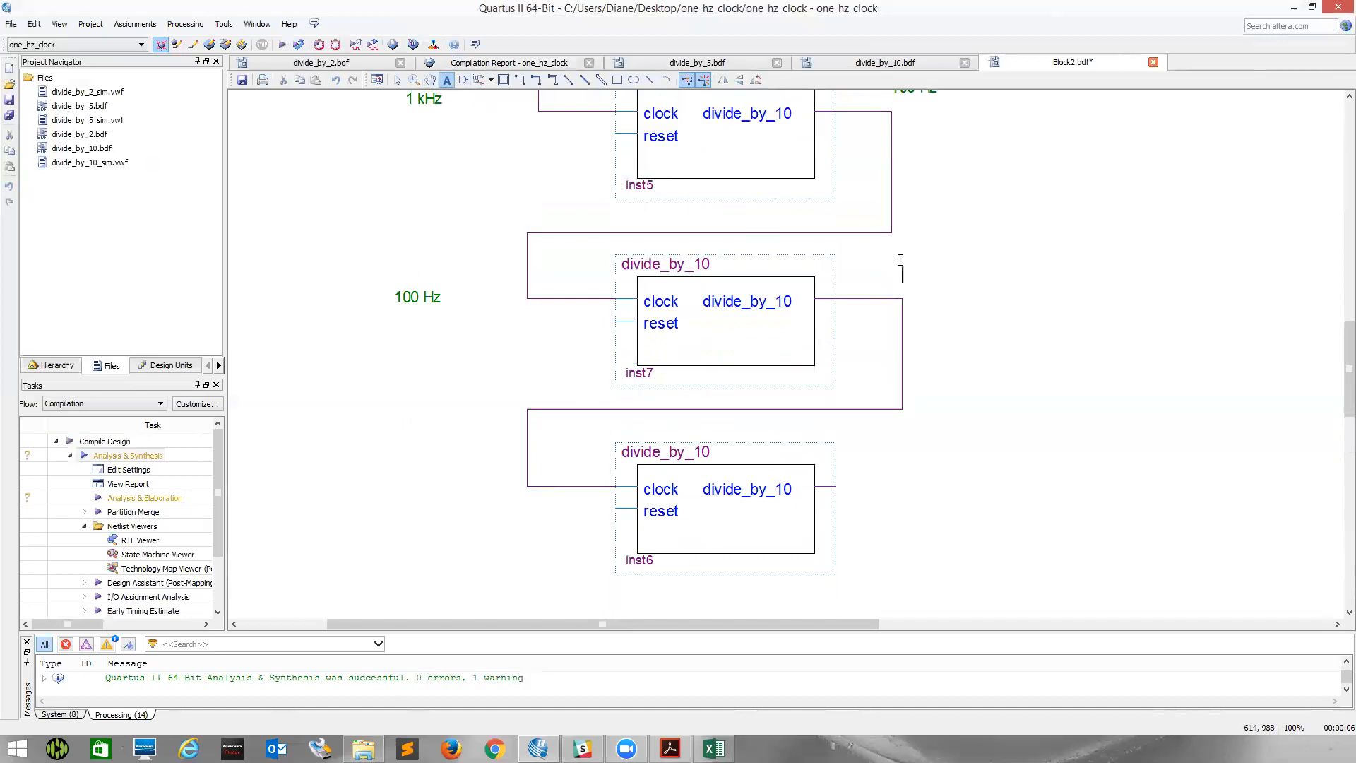
text(10 Hz)
click(390, 479)
text(10 Hz)
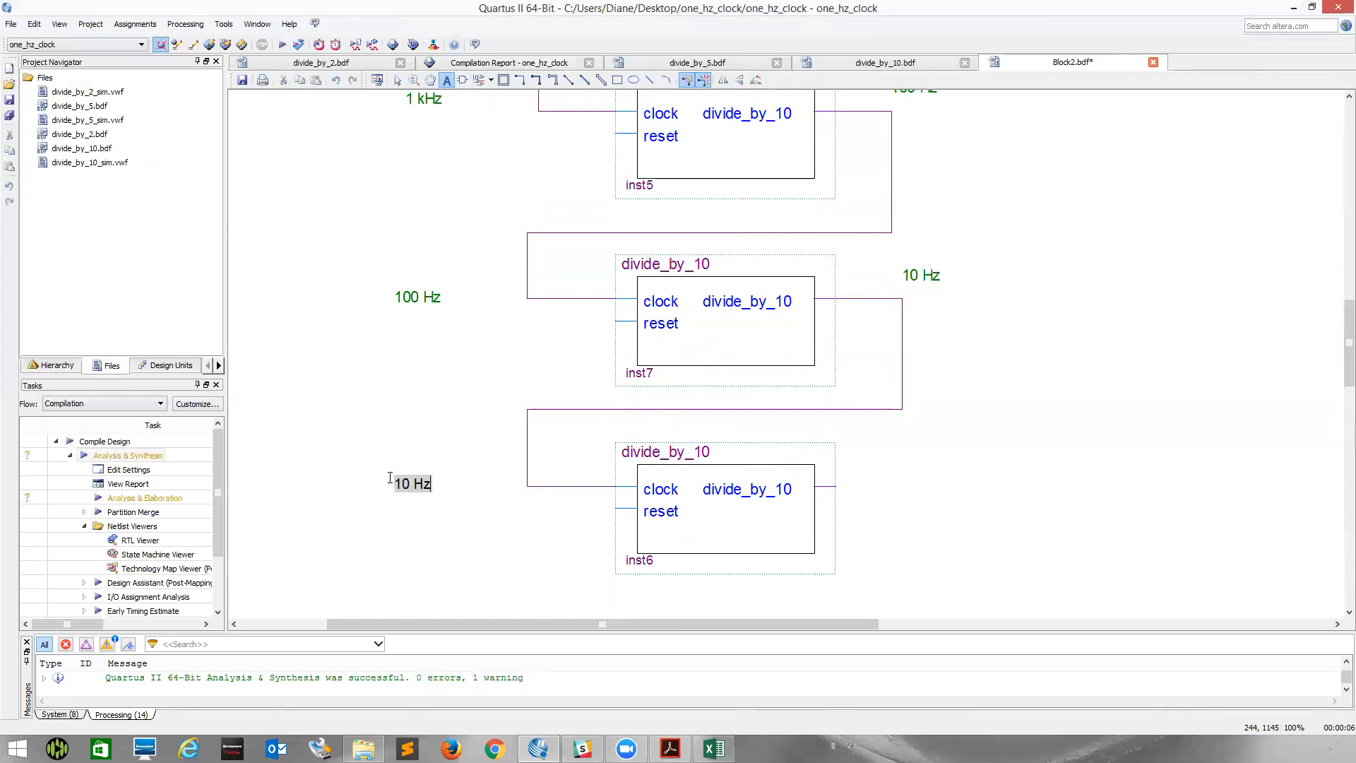
Insert another divide_by_10 symbol from the project library directly below inst6.
scroll(485, 481, down, 8)
scroll(633, 427, up, 7)
scroll(715, 443, up, 15)
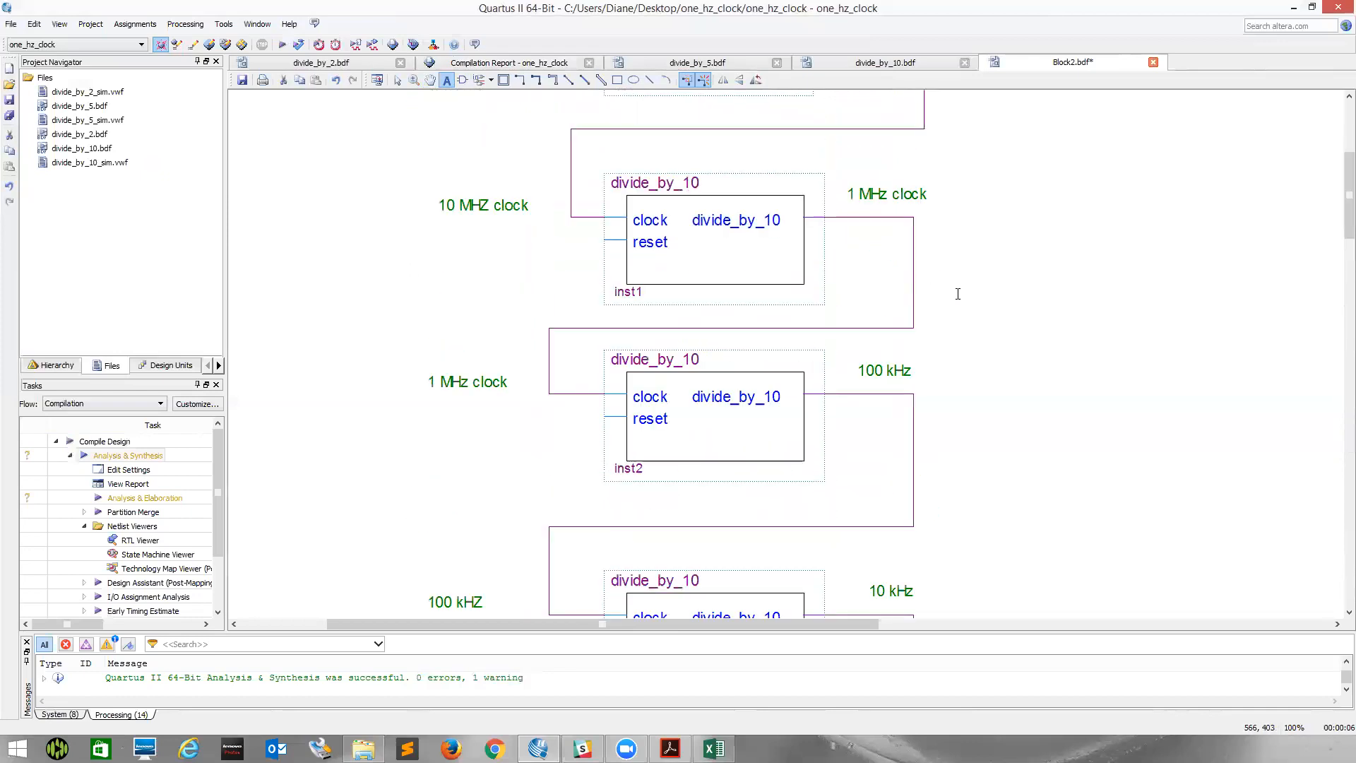
scroll(966, 312, down, 15)
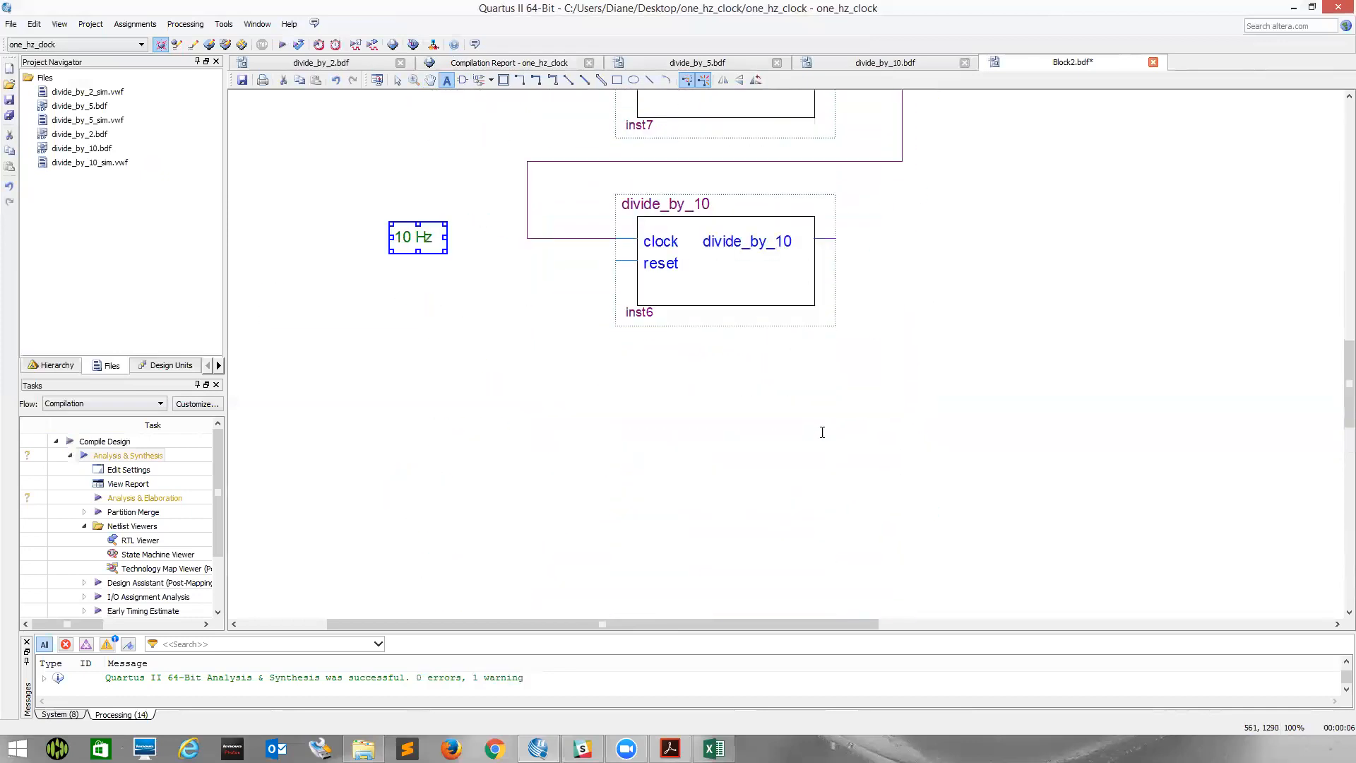
right_click(645, 265)
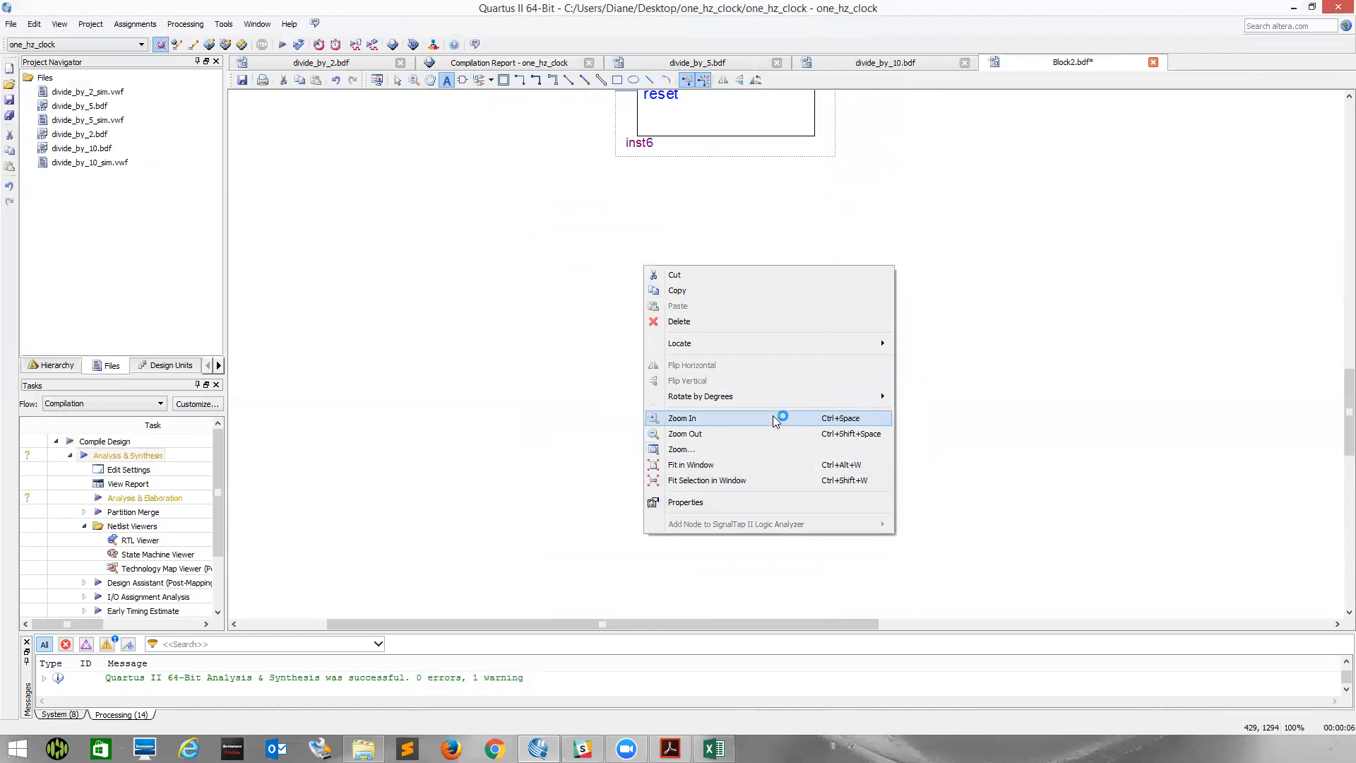
click(505, 376)
right_click(569, 321)
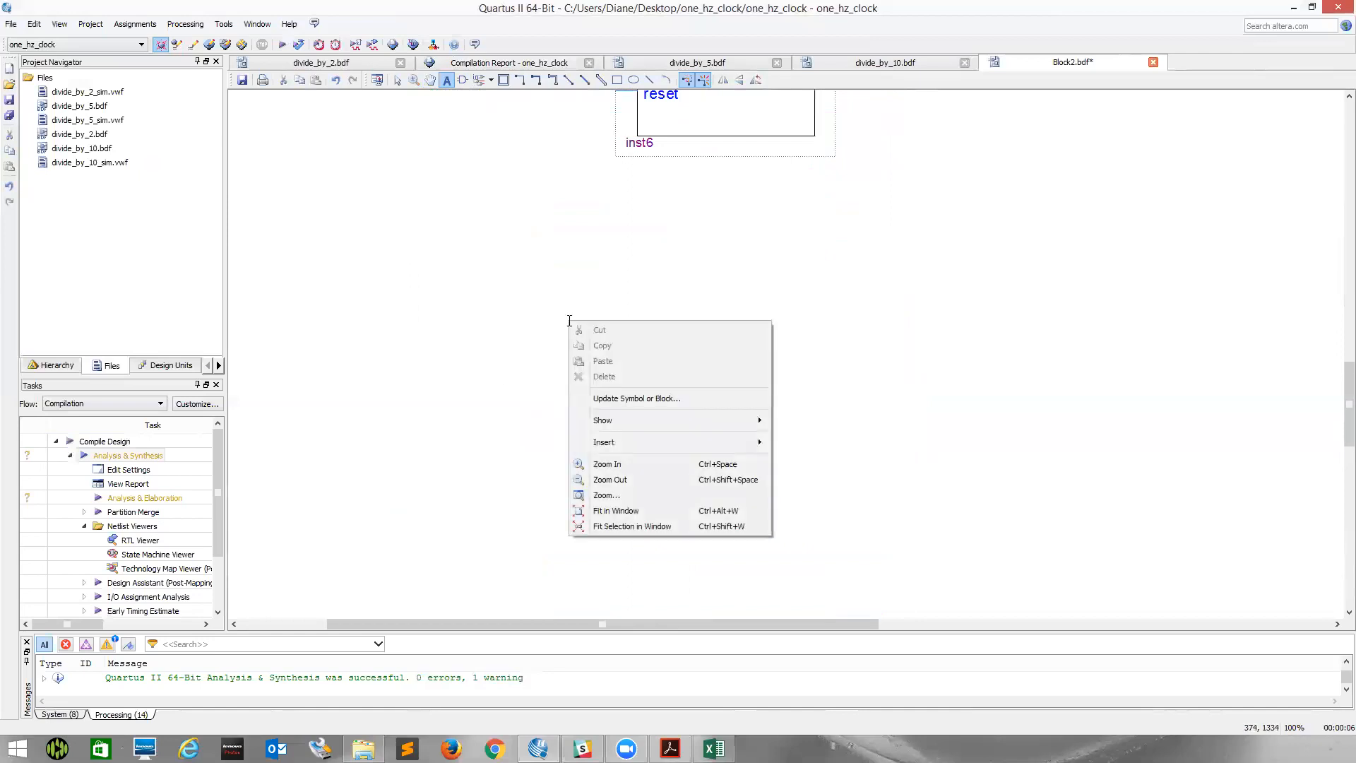
click(397, 81)
right_click(564, 316)
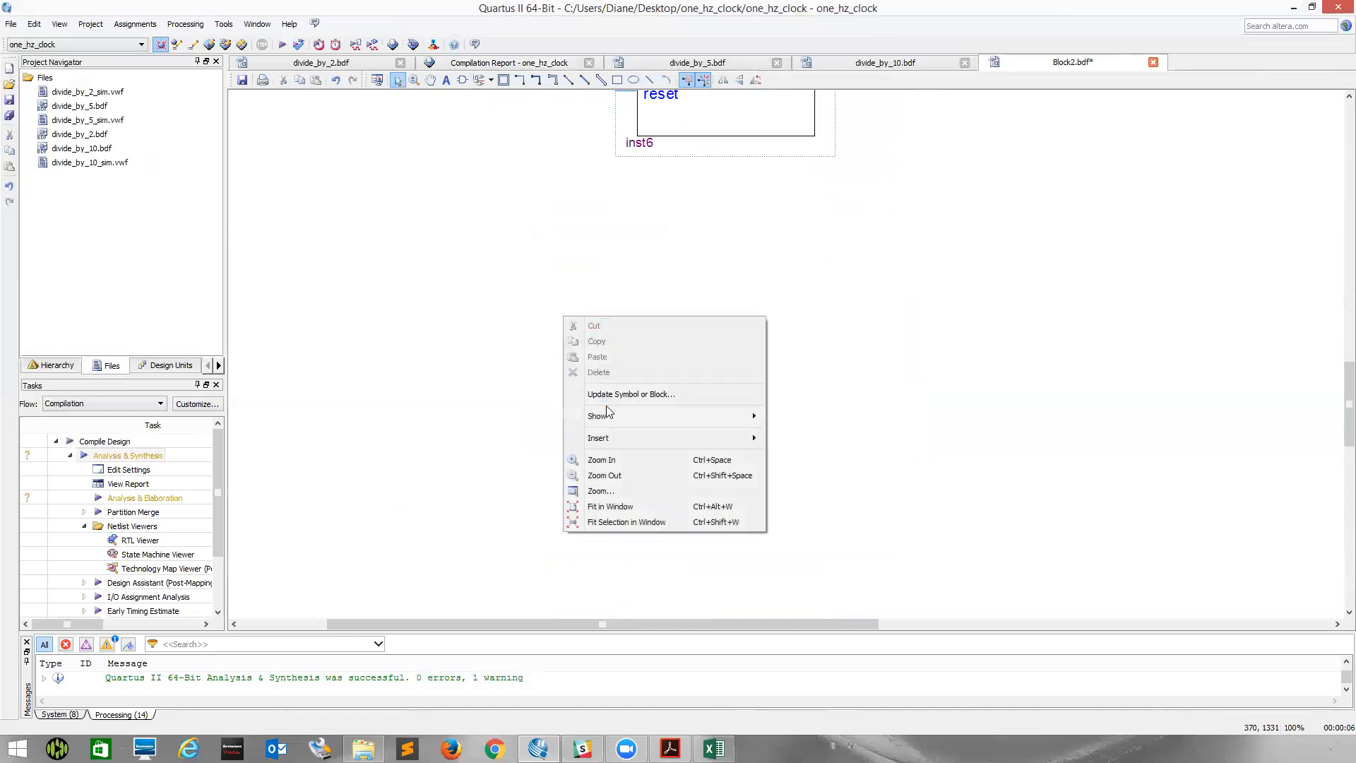
mouse_move(660, 439)
click(786, 437)
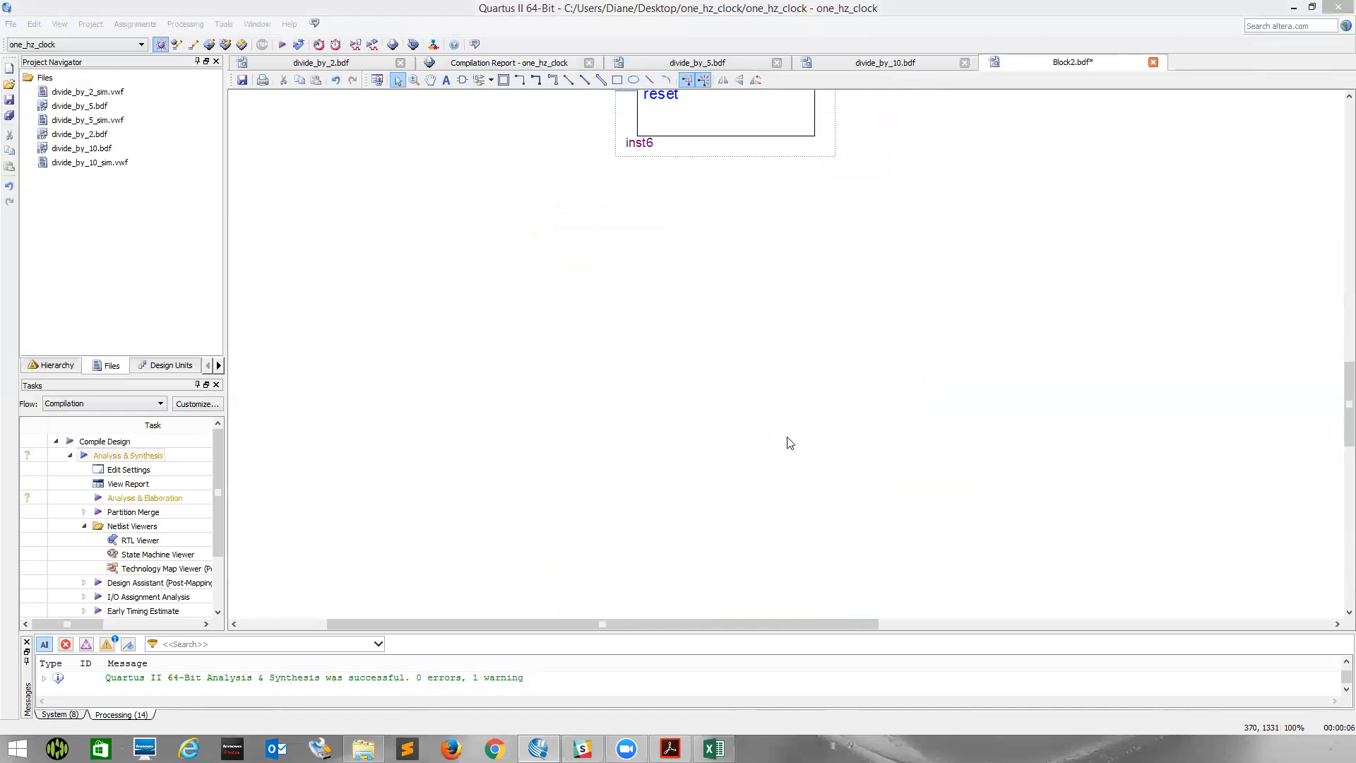
click(565, 301)
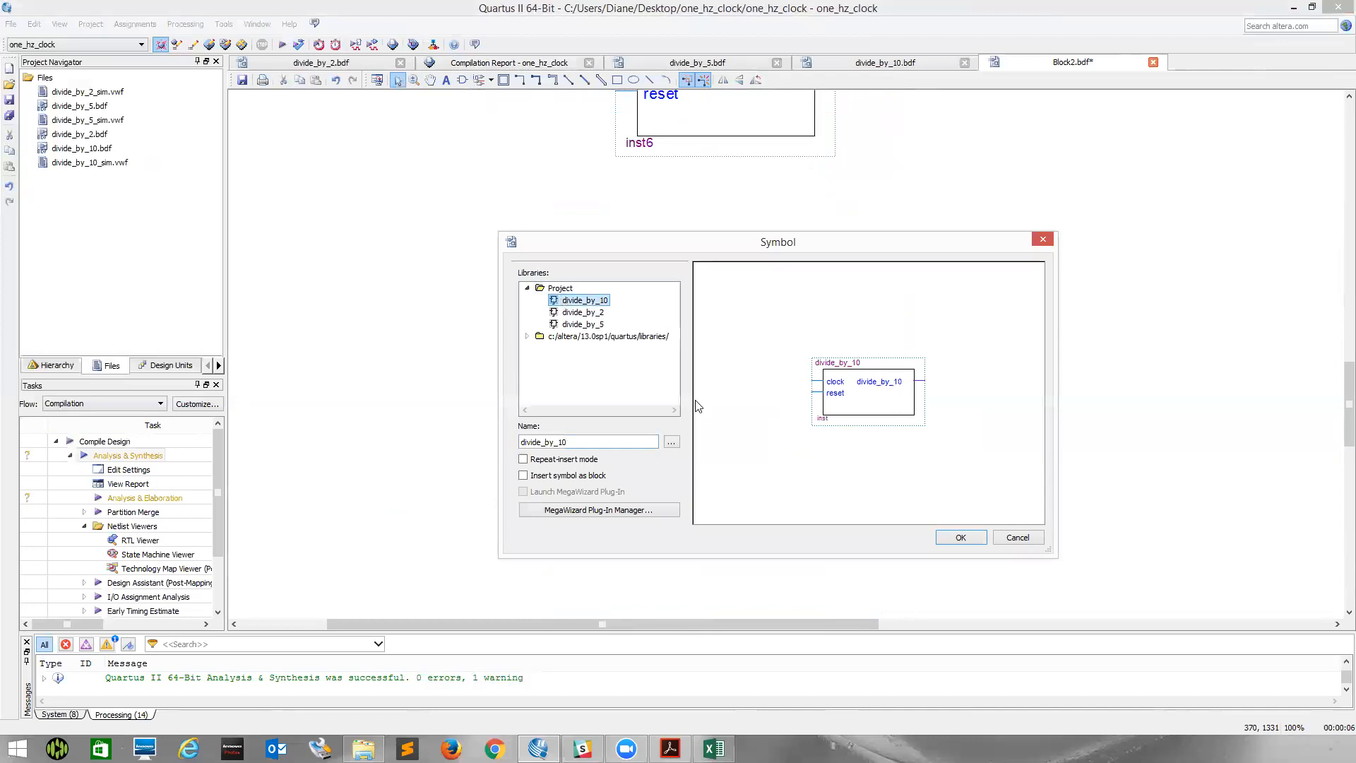
click(954, 538)
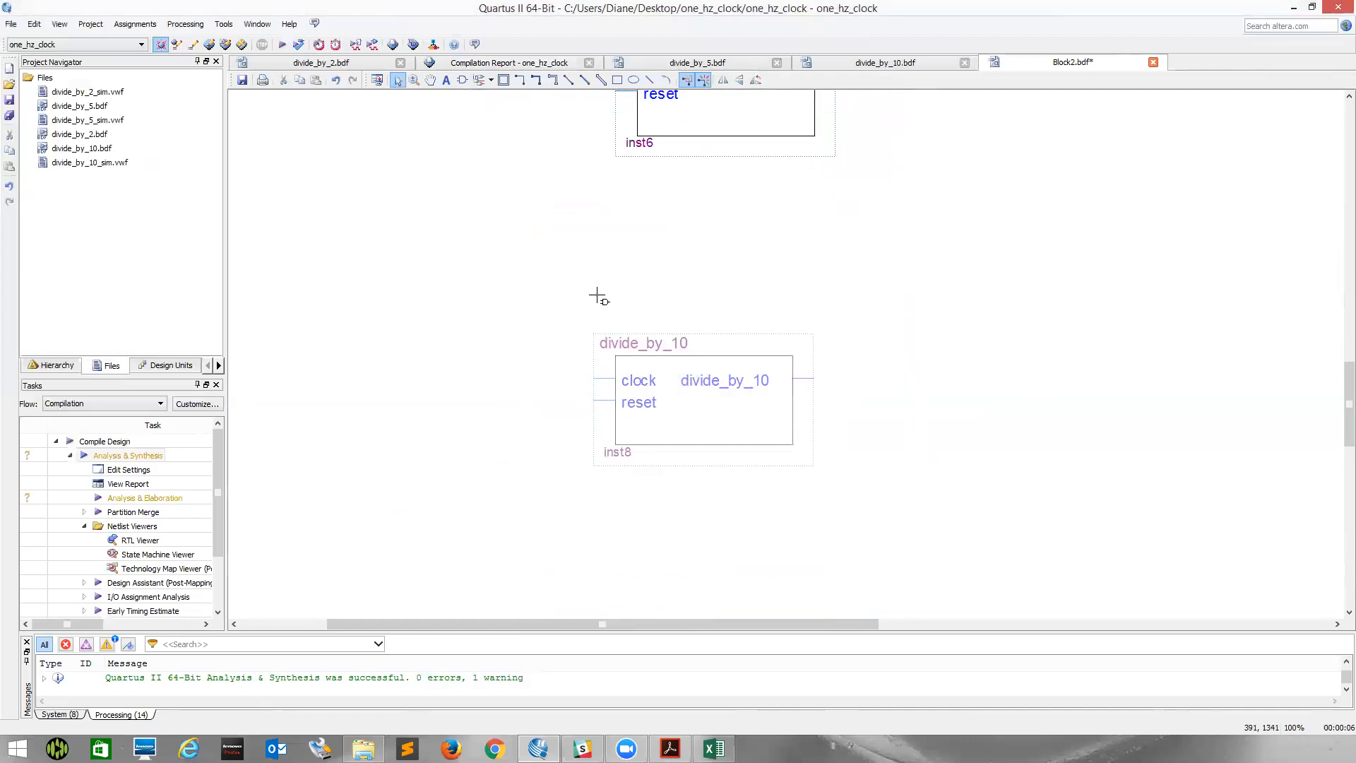
click(615, 237)
Draw a wire from the clock port of the new divide_by_10 block up and across between the two blocks.
scroll(614, 239, up, 3)
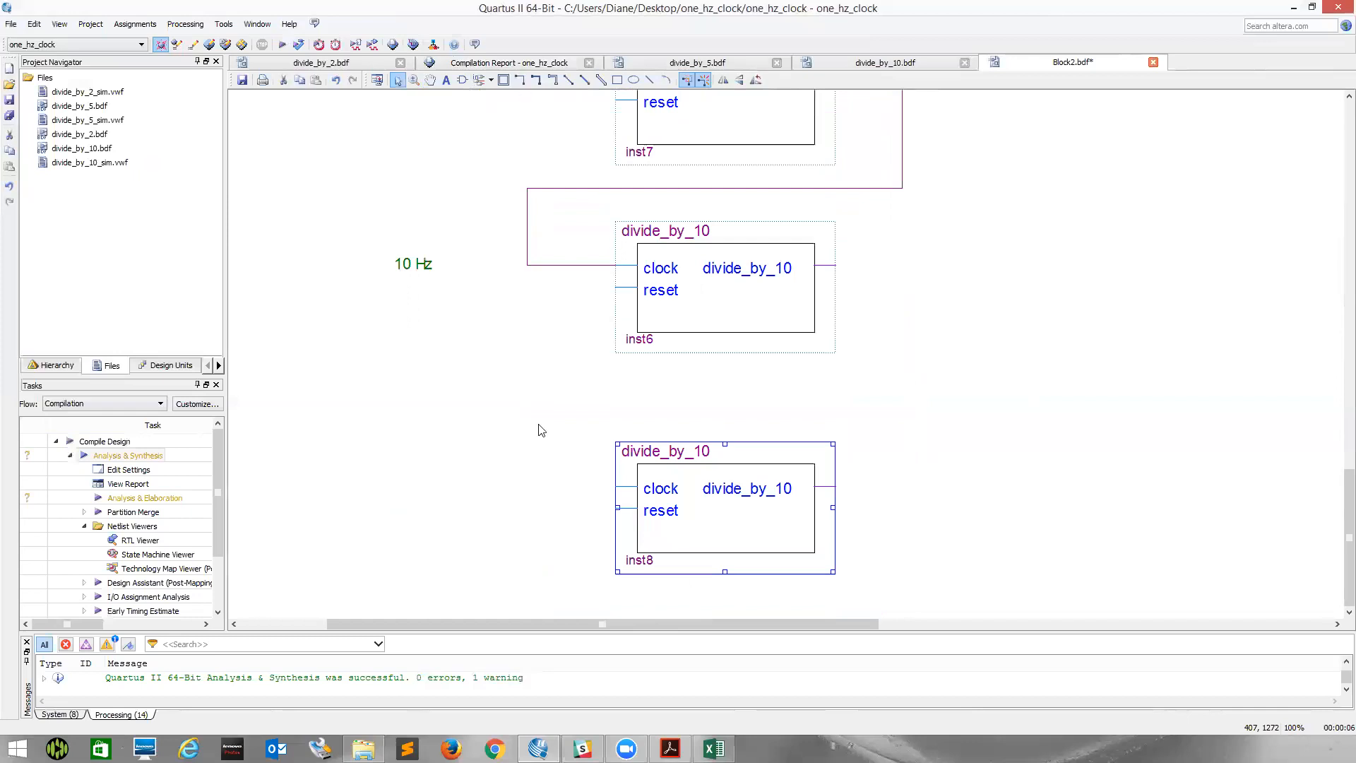
click(520, 80)
mouse_move(616, 486)
mouse_down()
mouse_move(514, 397)
mouse_move(913, 398)
mouse_up()
Draw a wire out from the inst6 output and down, and add the text label "1 Hz" above it.
mouse_move(836, 265)
mouse_down()
mouse_move(929, 311)
mouse_move(913, 398)
mouse_up()
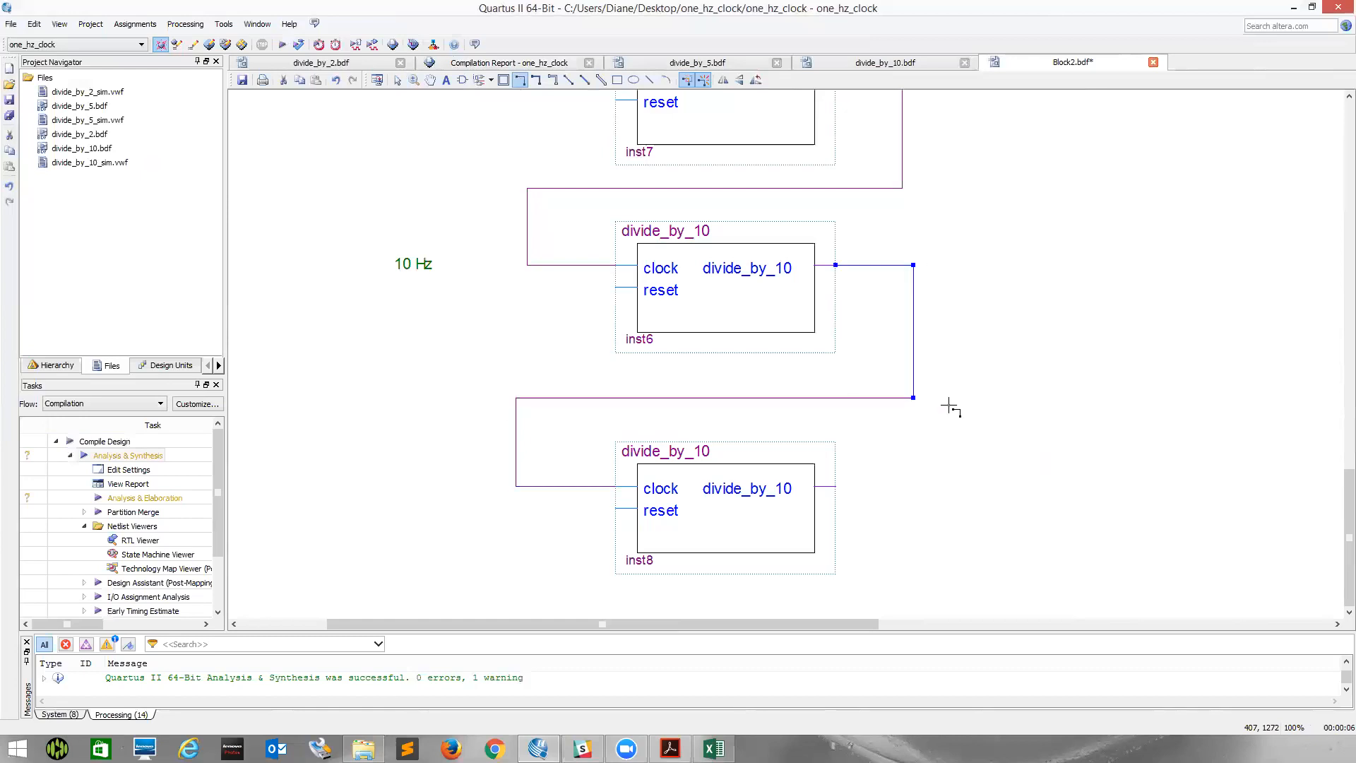
click(446, 80)
click(911, 234)
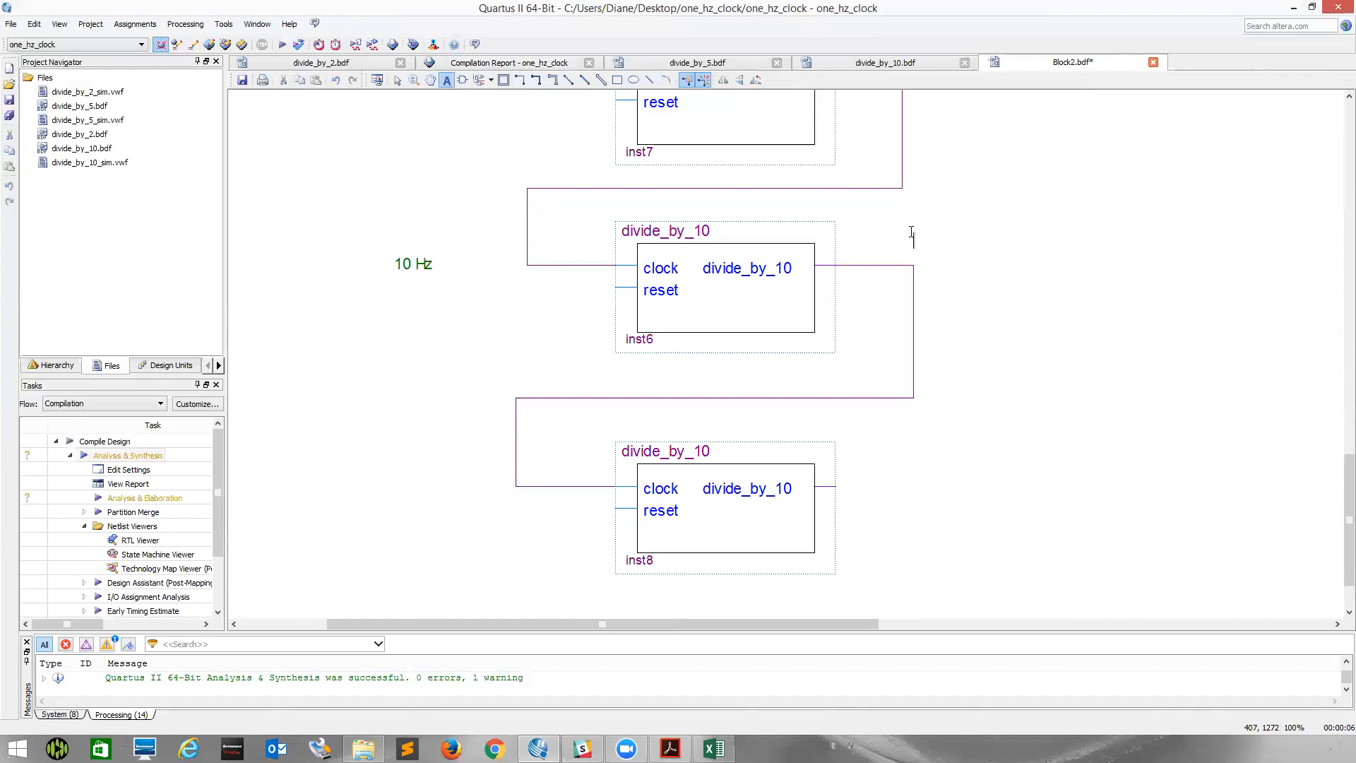
text(1 Hz)
key(Escape)
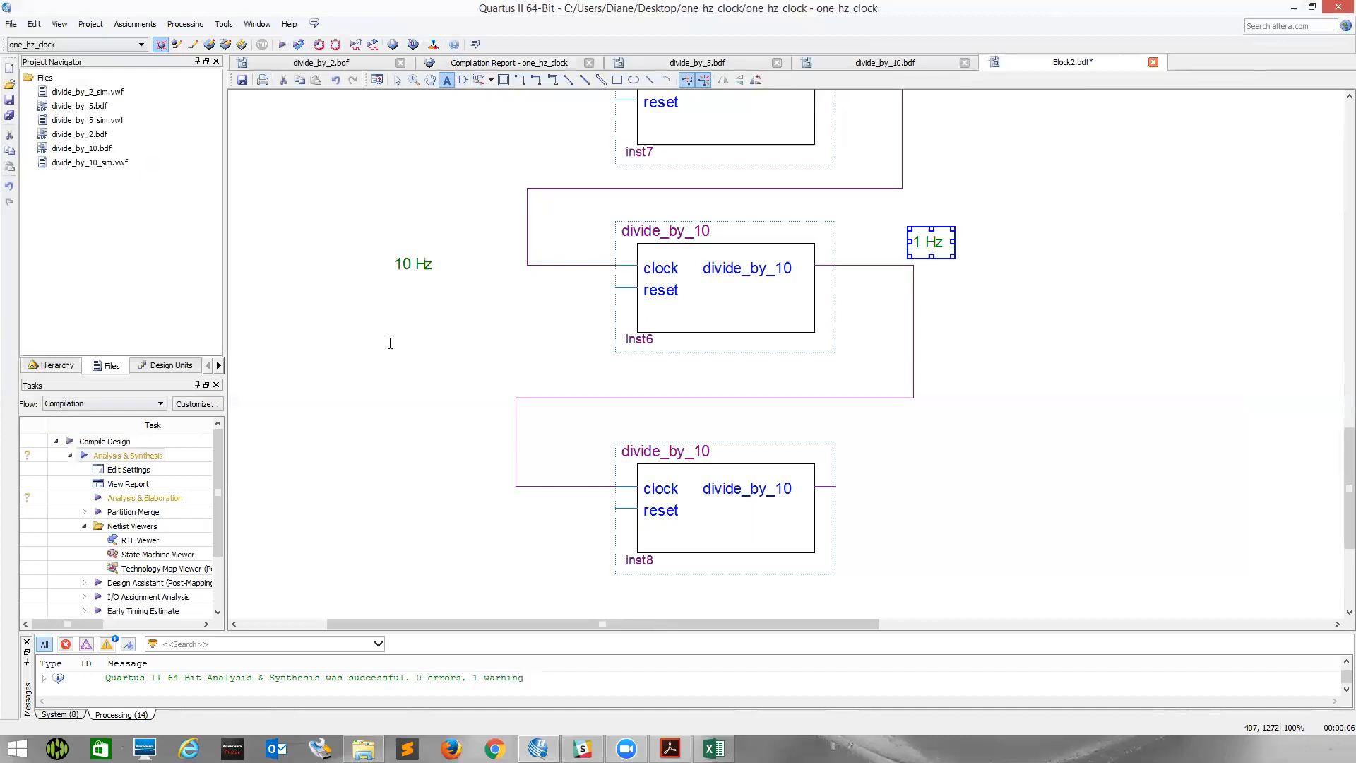
key(Escape)
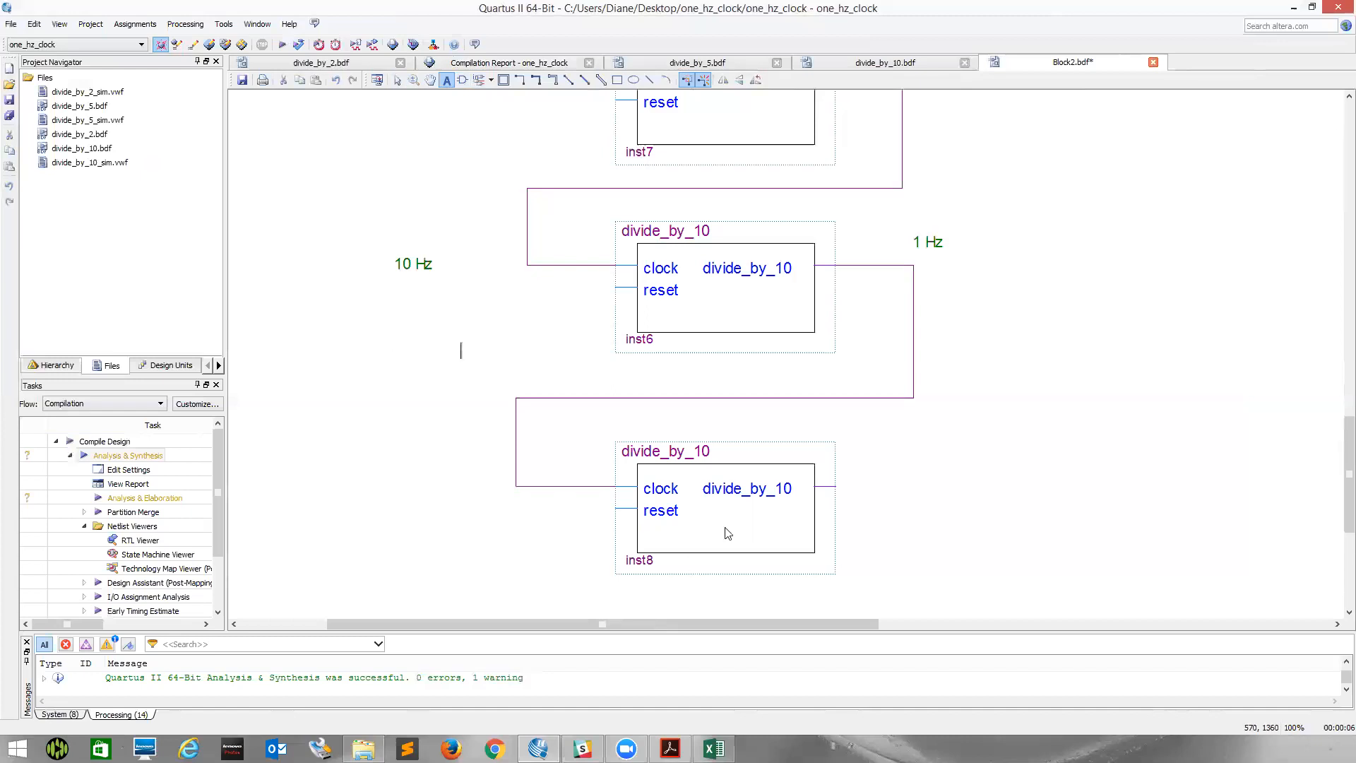
key(ctrl+Tab)
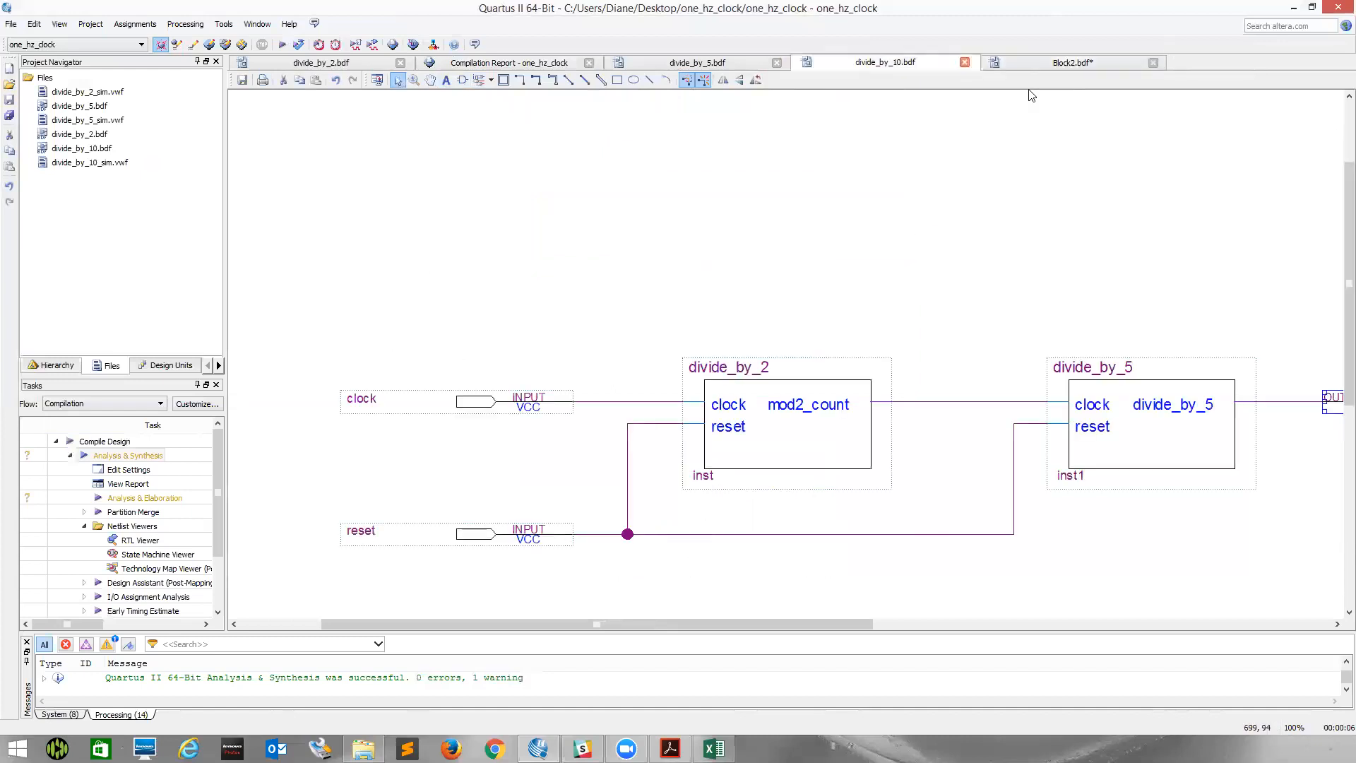
click(1041, 66)
click(886, 63)
click(1043, 69)
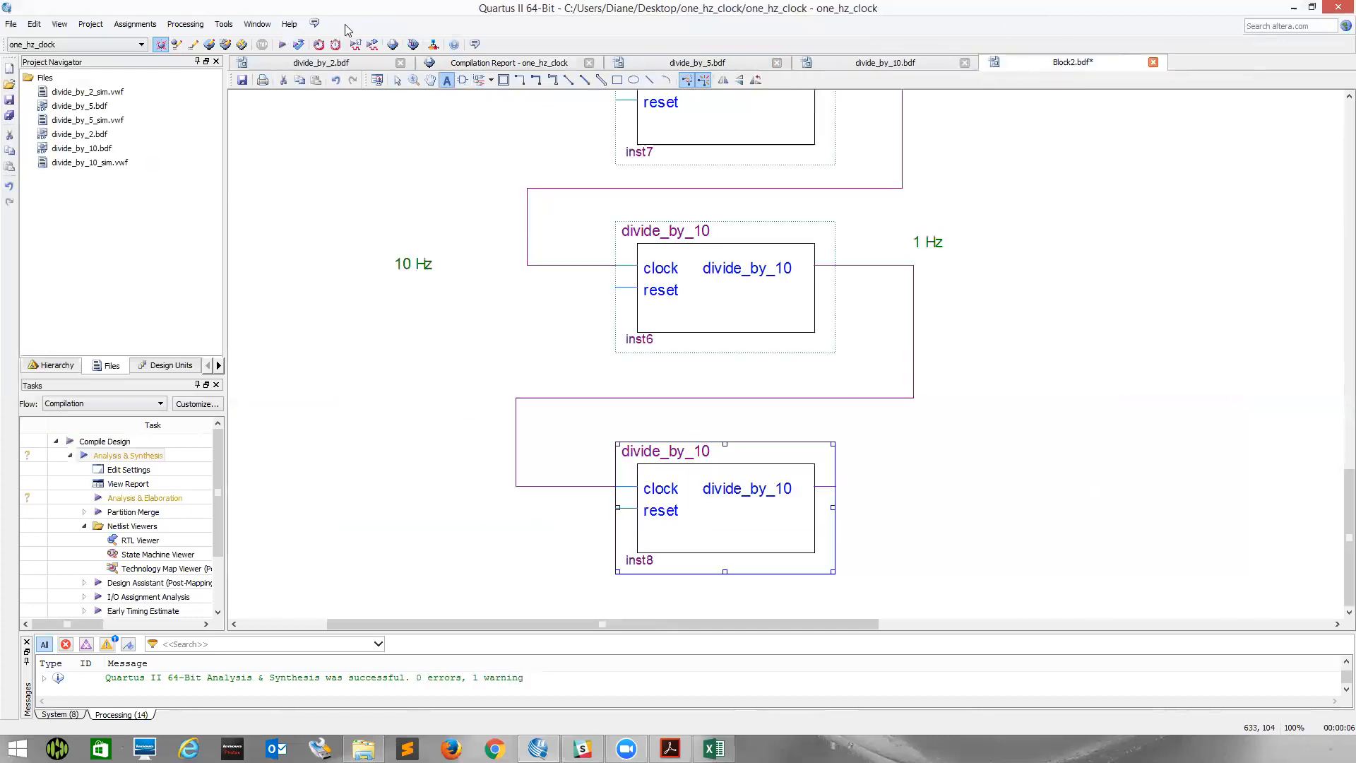
Delete the surplus divide_by_10 block below inst6 together with its clock input wire.
click(399, 81)
drag(459, 351, 942, 598)
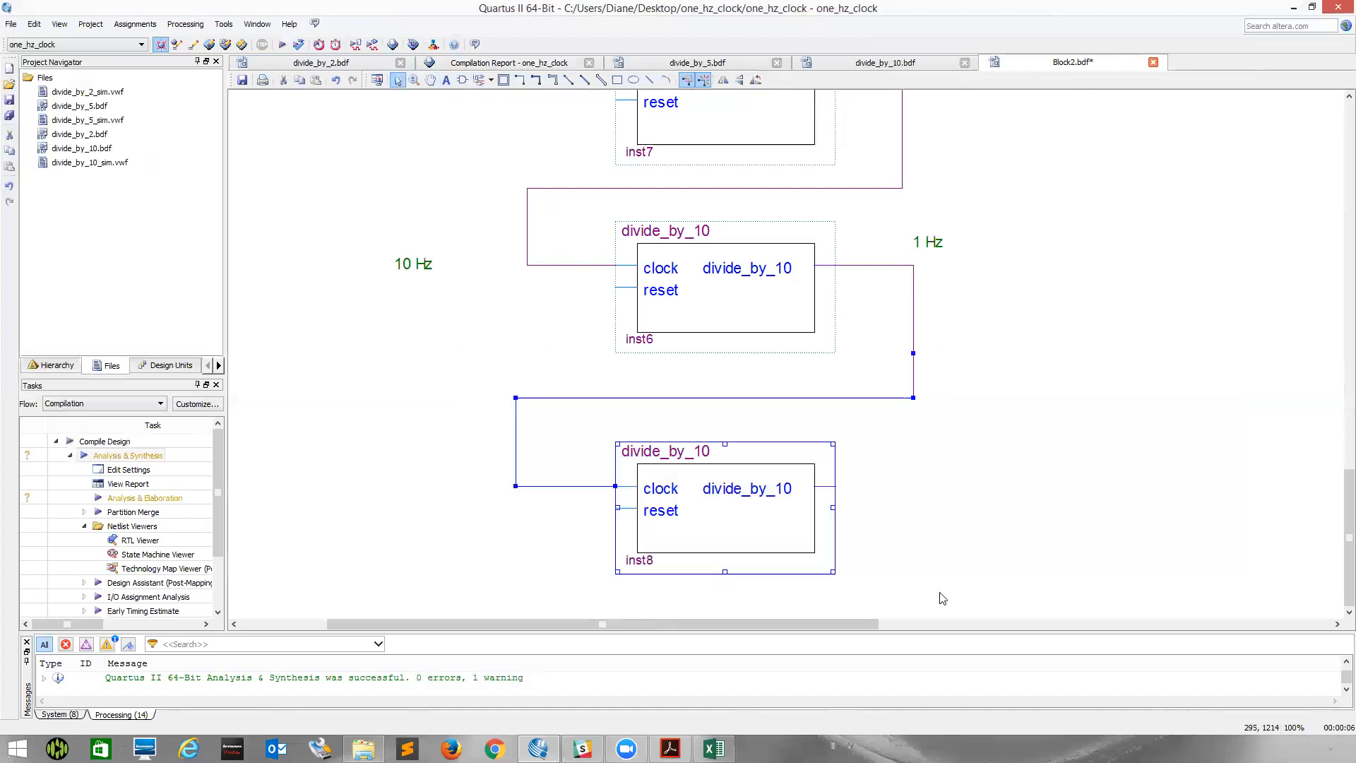
key(Delete)
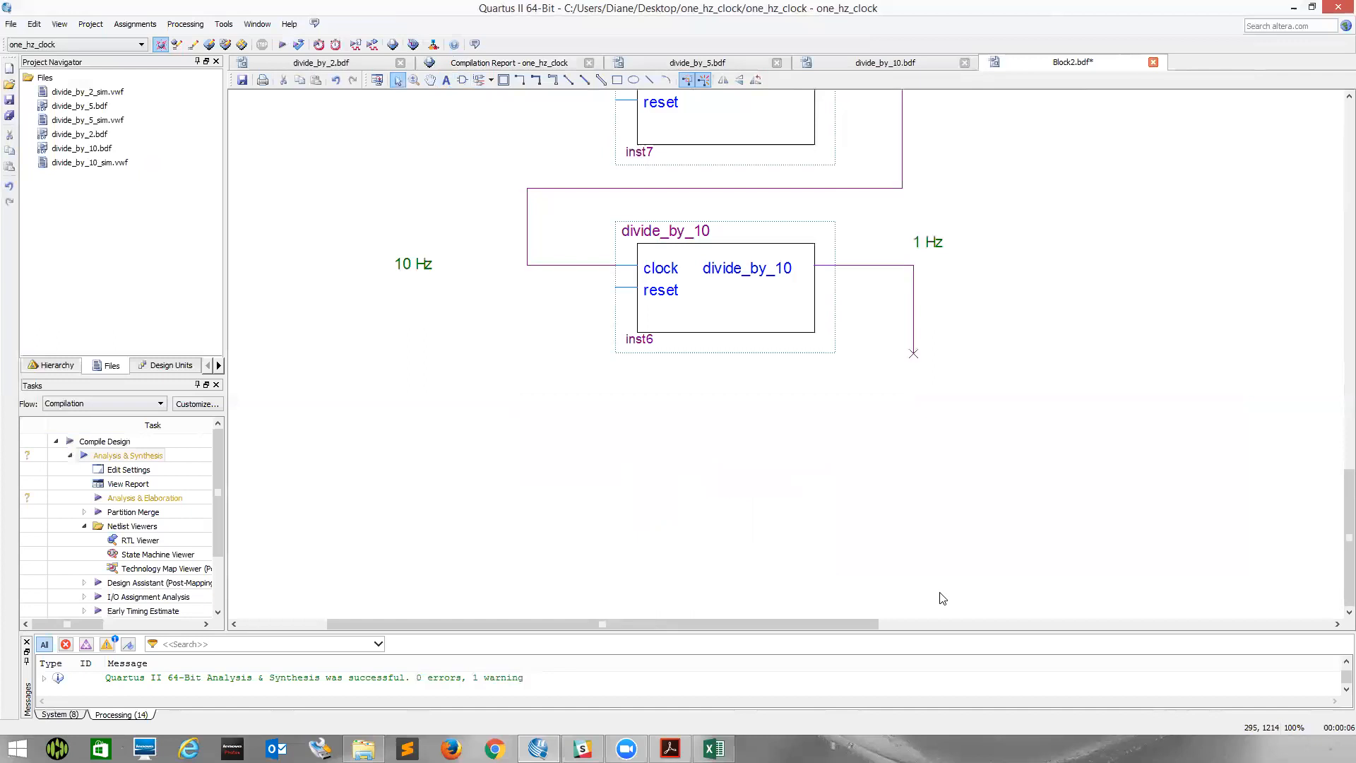
Save the schematic as one_hz_clock.bdf in the one_hz_clock folder and add it to the current project.
scroll(945, 565, up, 2)
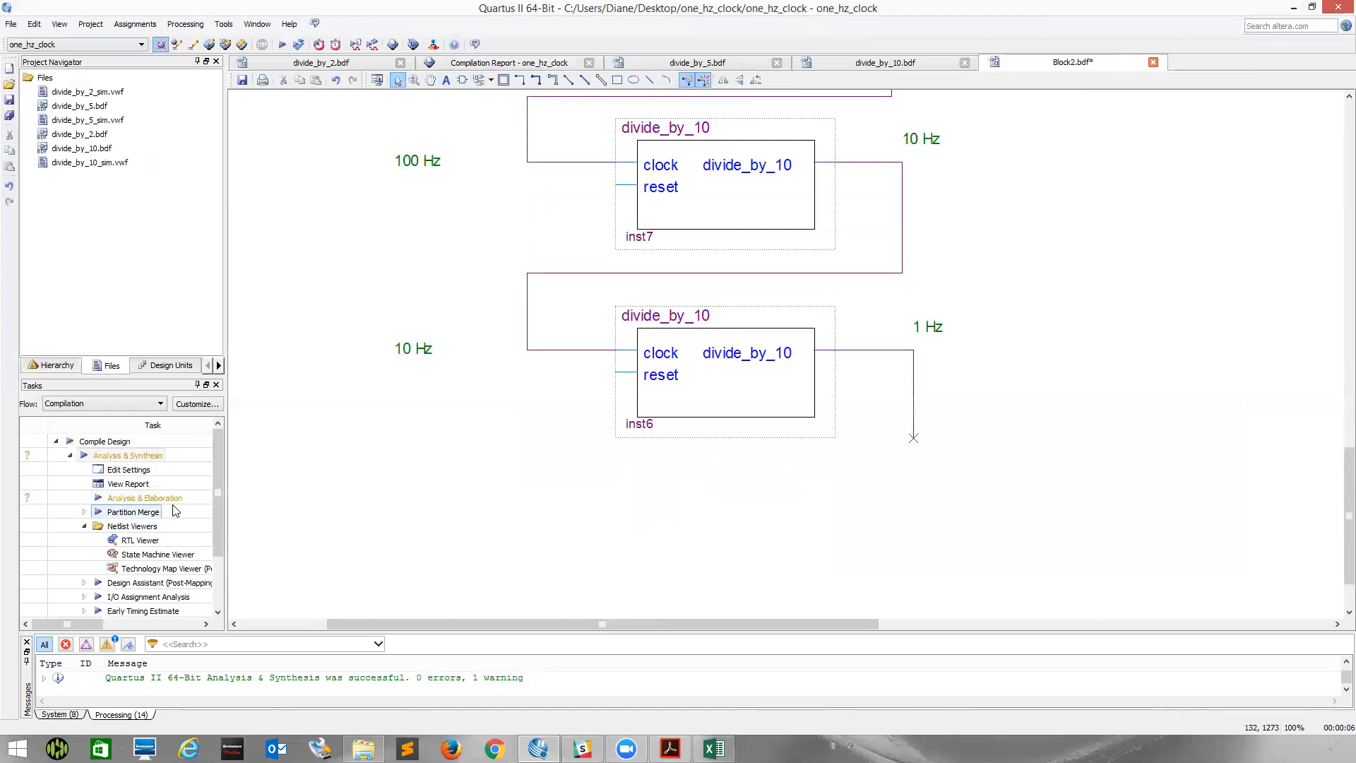
click(12, 23)
click(68, 170)
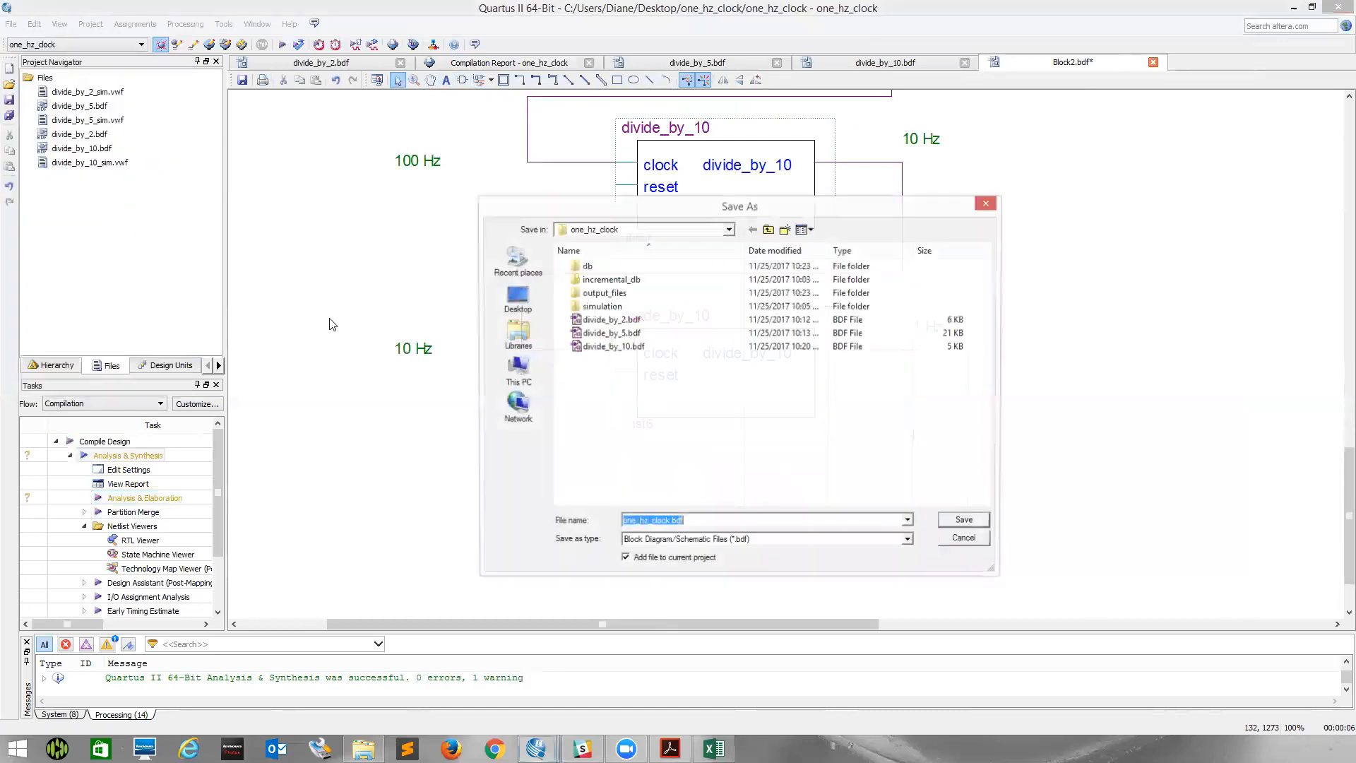
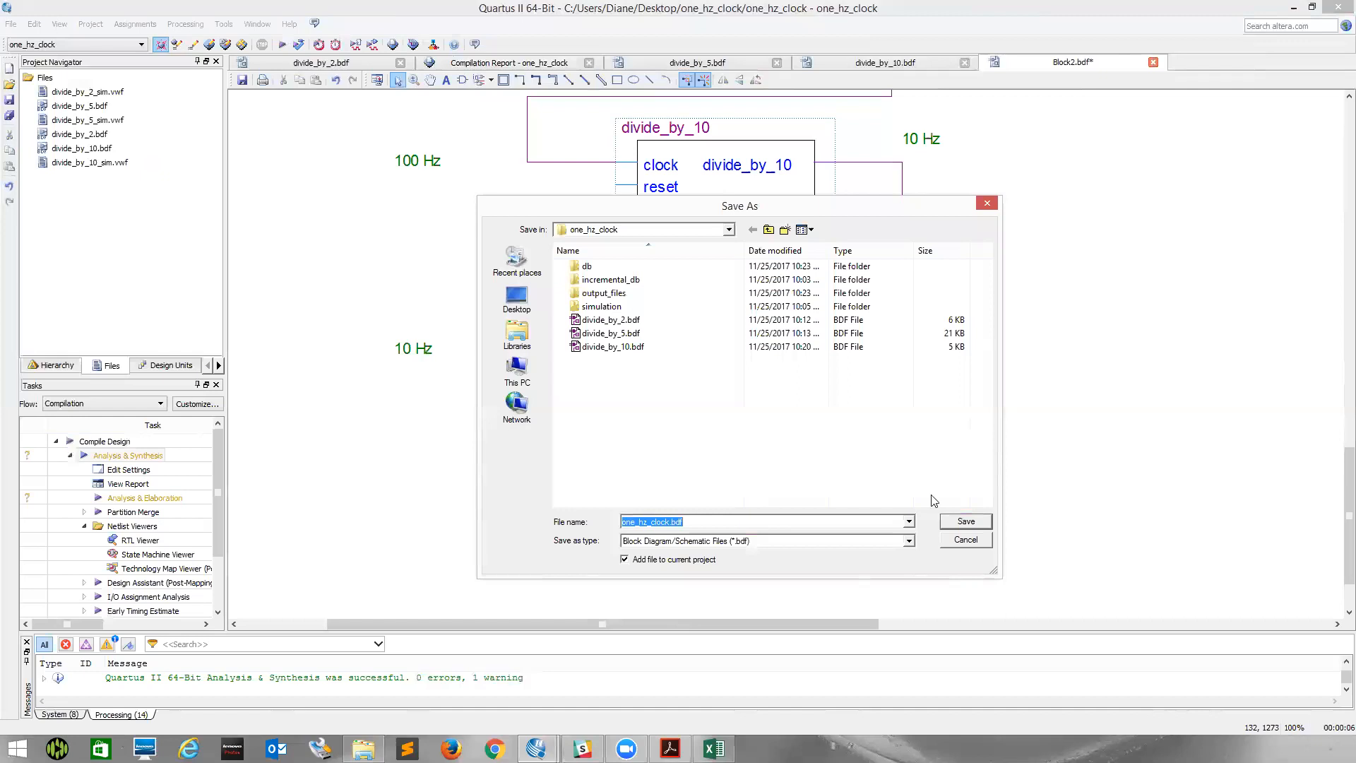
click(964, 523)
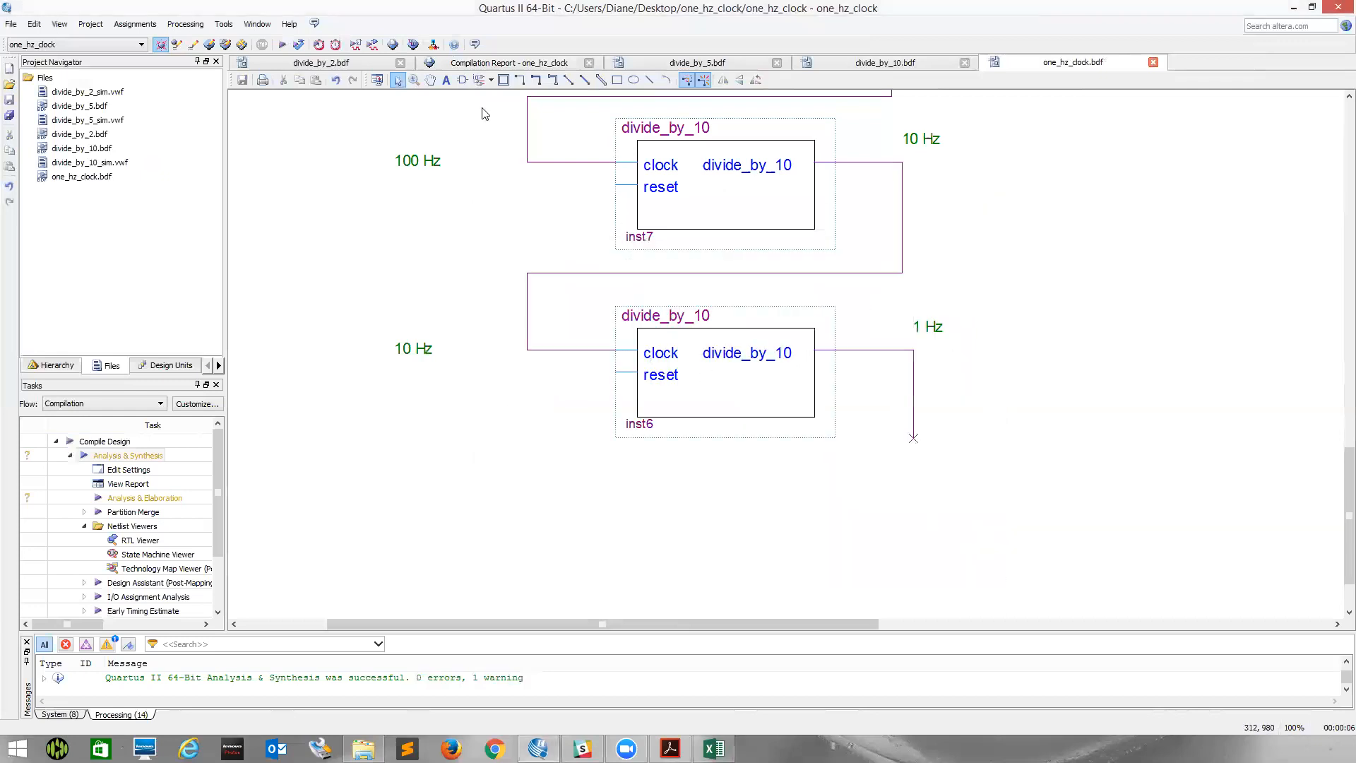
Place an output pin beside the open end of the inst6 output wire and connect the wire to it.
click(491, 80)
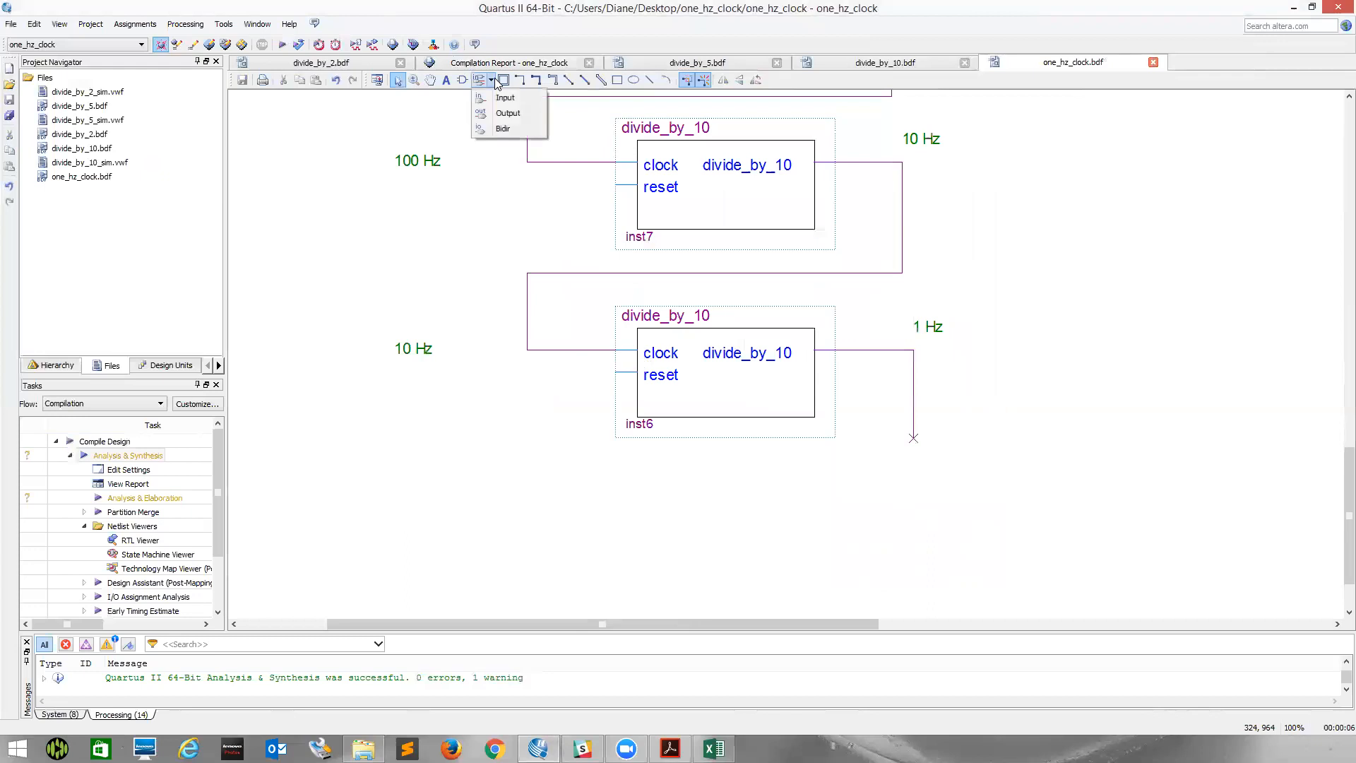
click(506, 115)
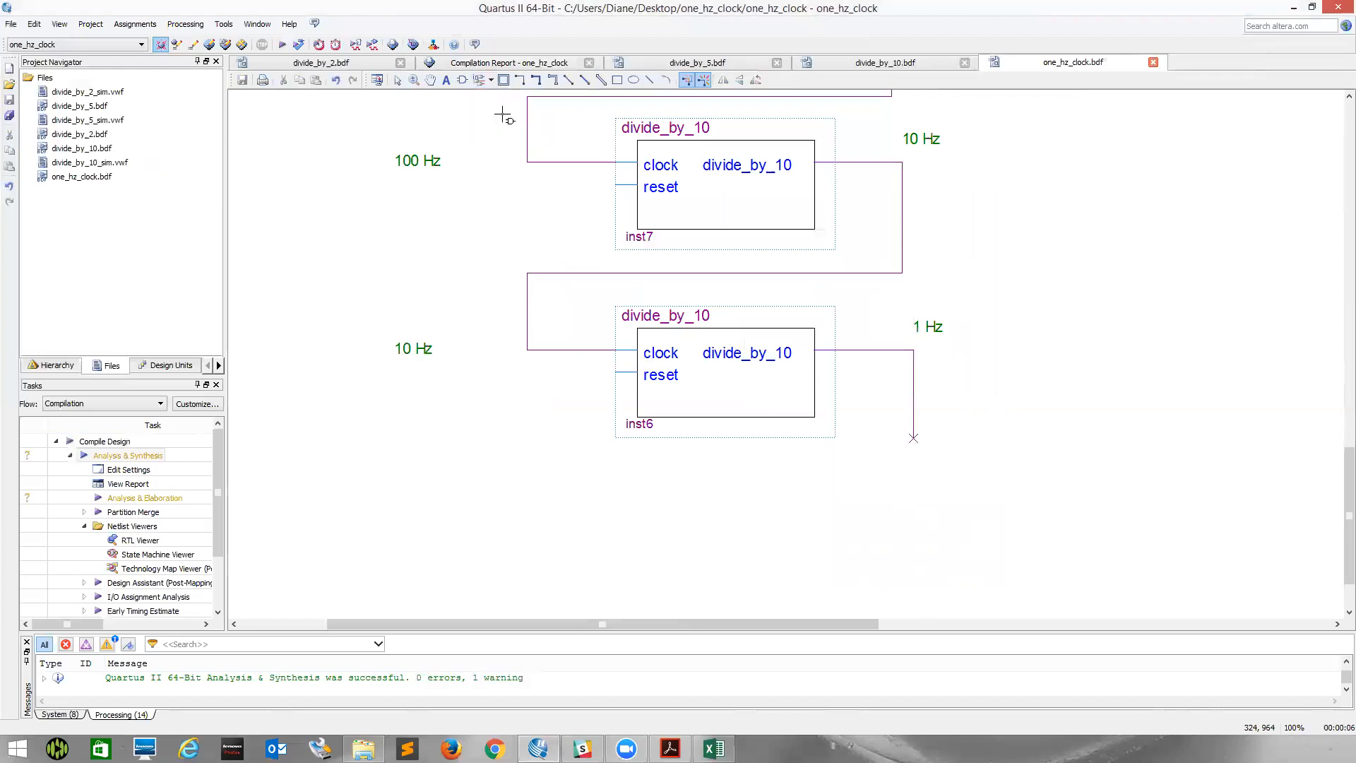
click(937, 433)
scroll(936, 431, up, 2)
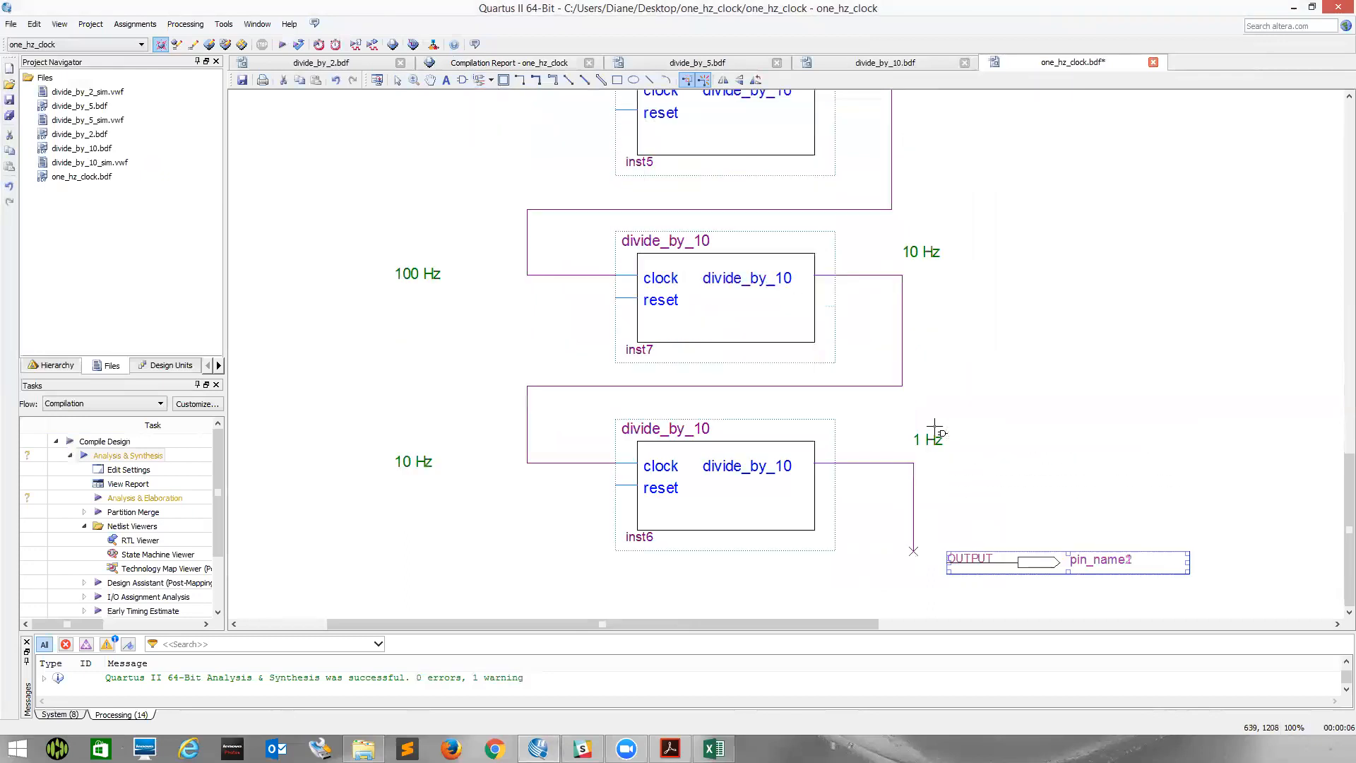
key(Escape)
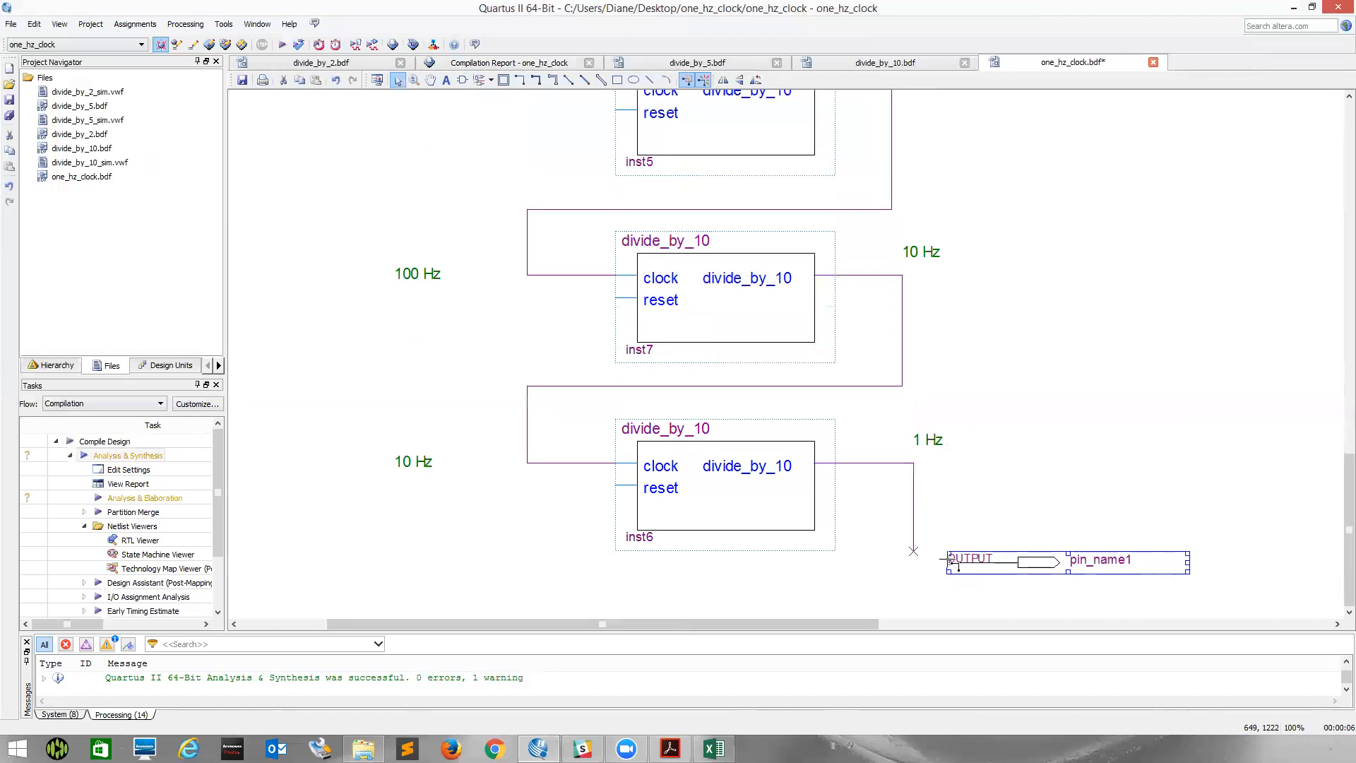
click(921, 550)
drag(915, 551, 947, 562)
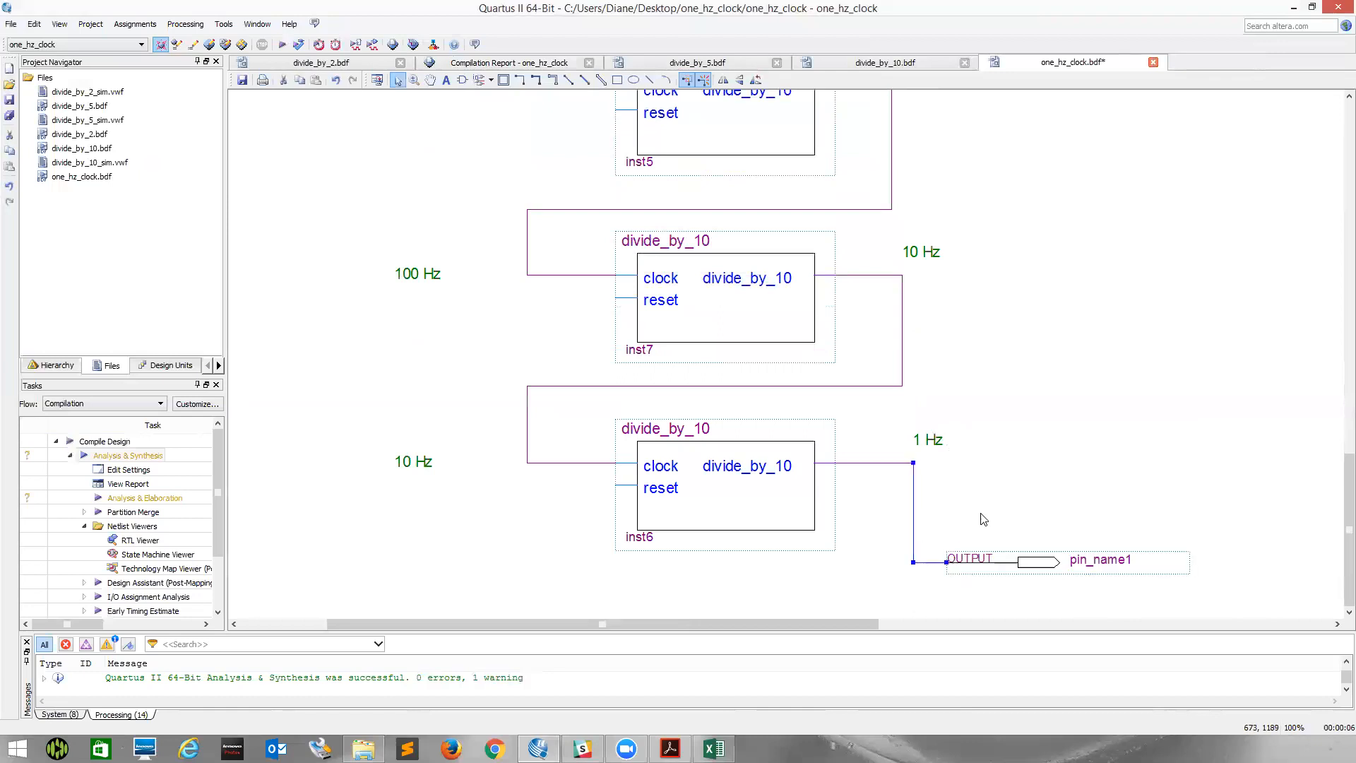
Rename the output pin as one_hz_clock.
double_click(1109, 559)
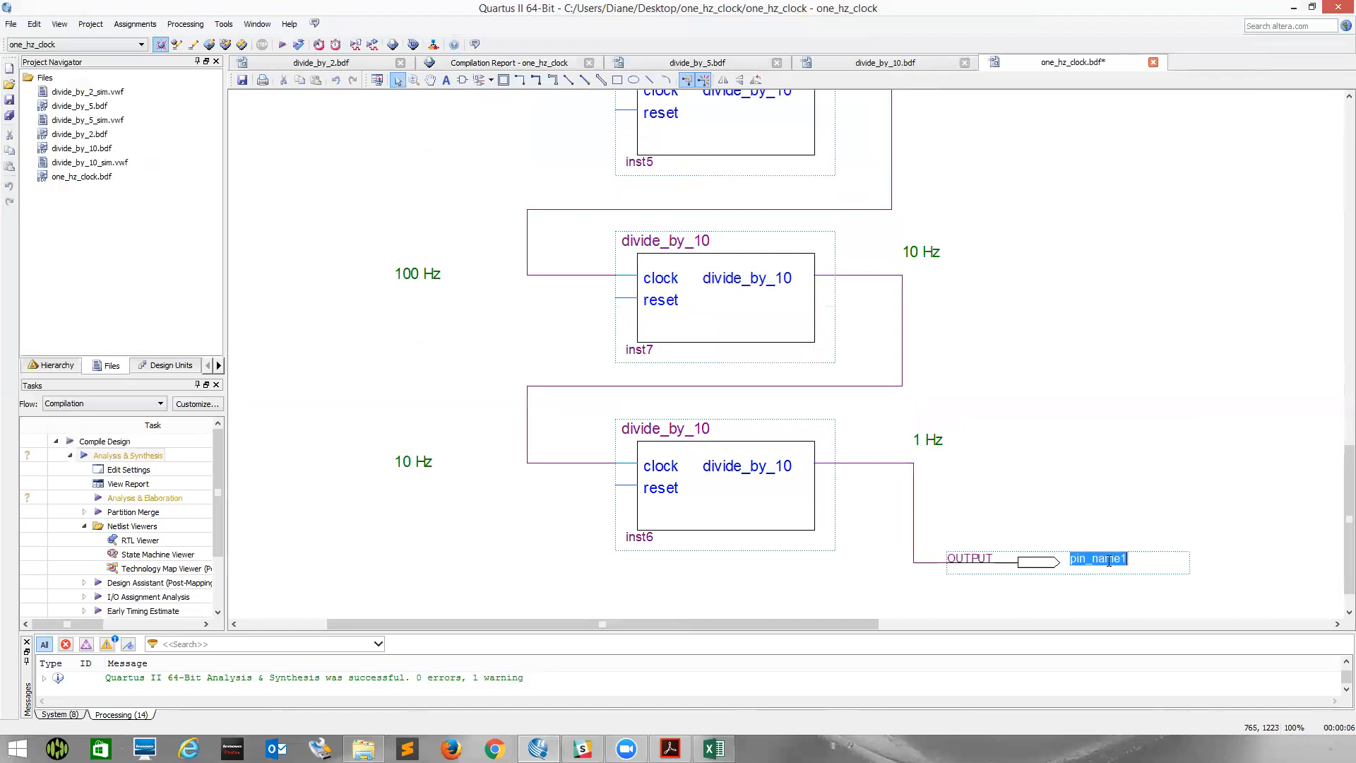
key(BackSpace)
text(one_)
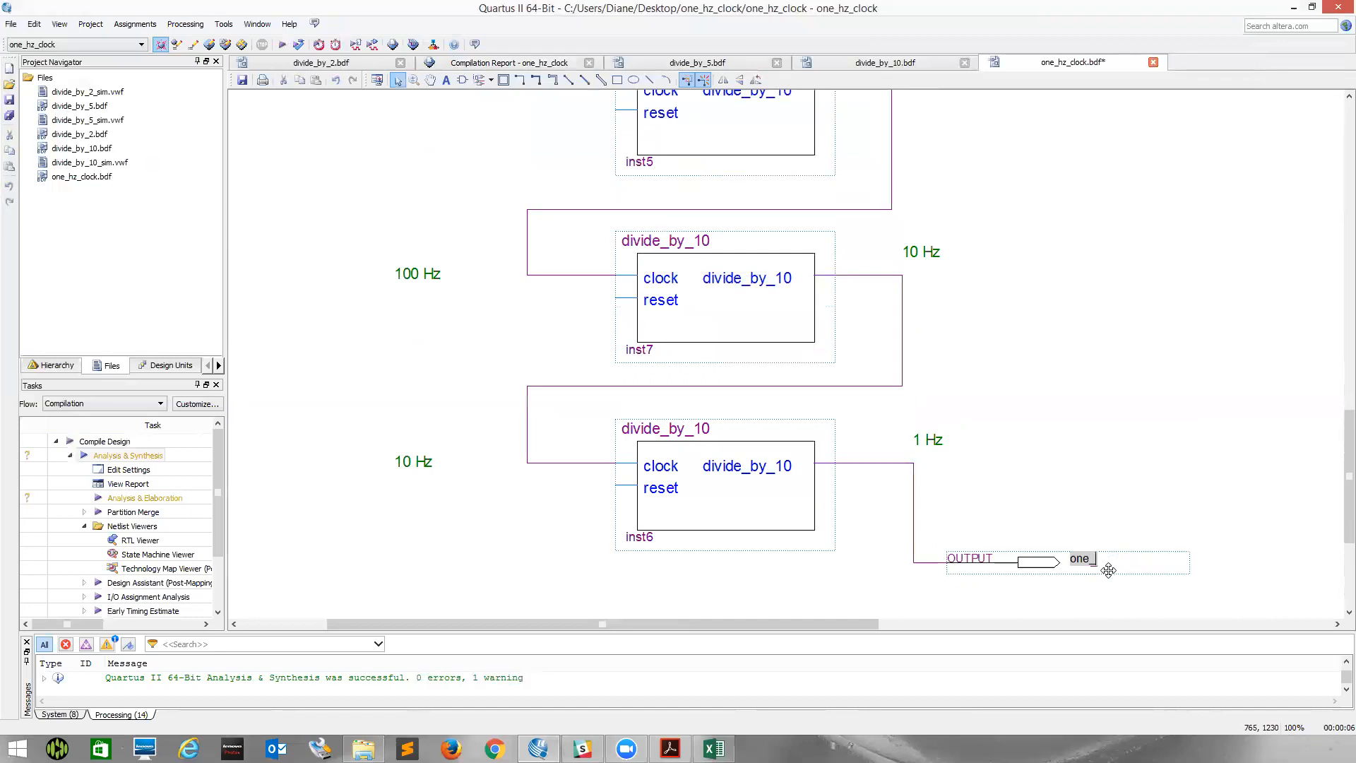
text(hz_clock)
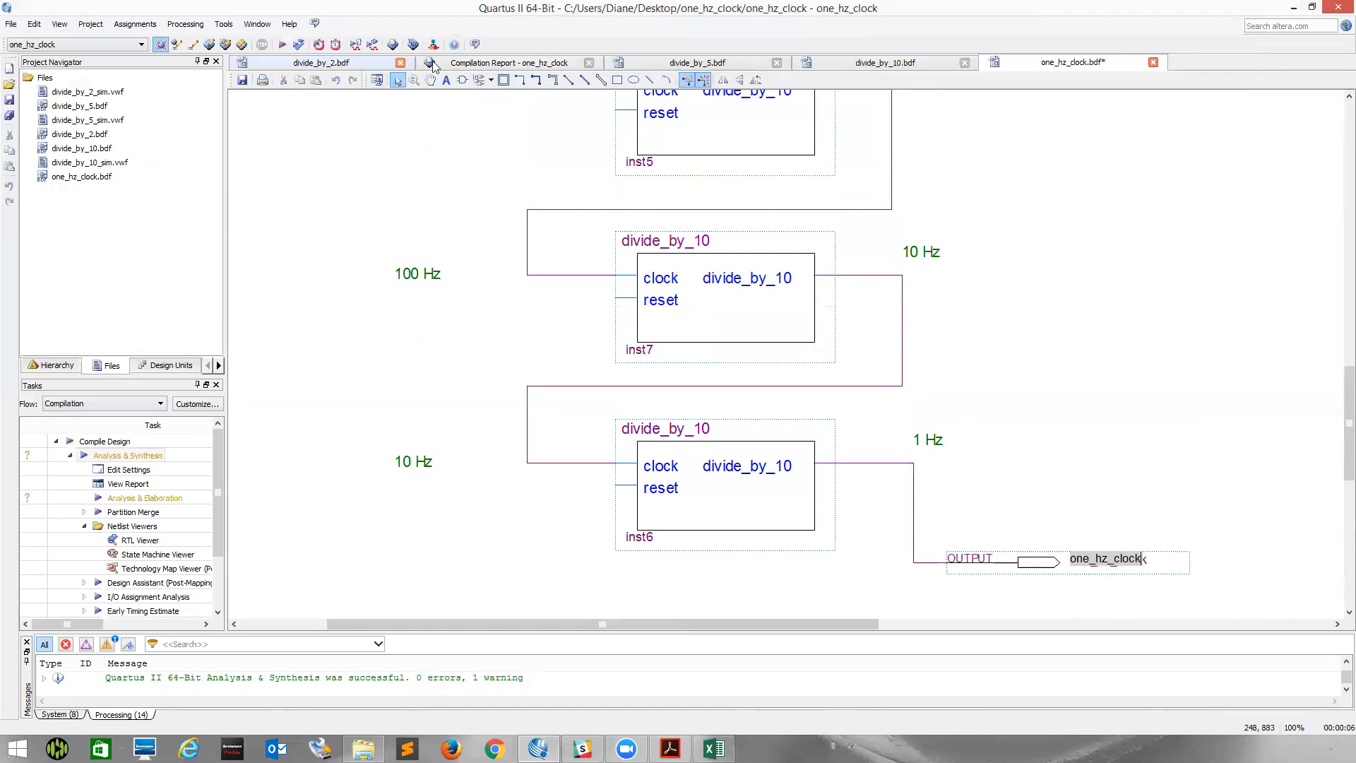
click(1236, 507)
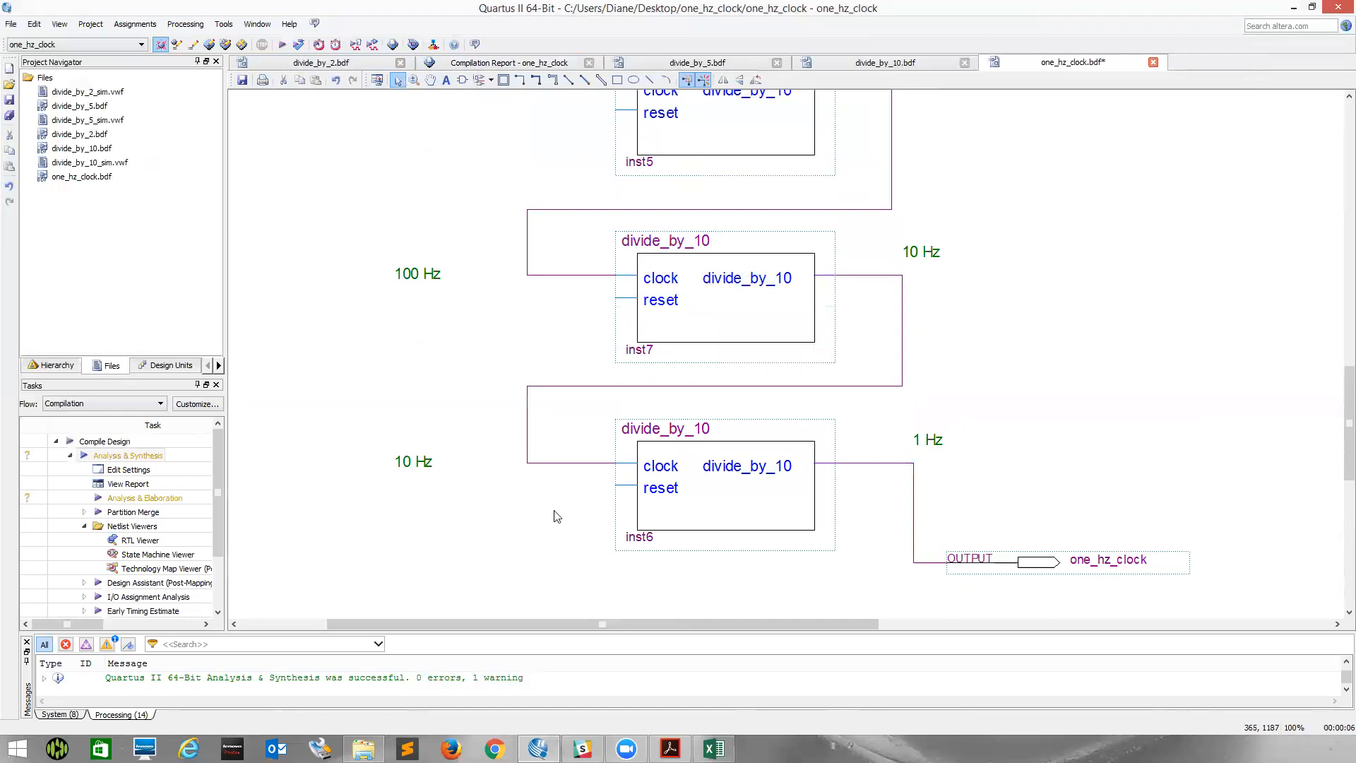
Place an input pin directly below the reference_clock pin.
scroll(552, 506, up, 3)
scroll(552, 506, up, 15)
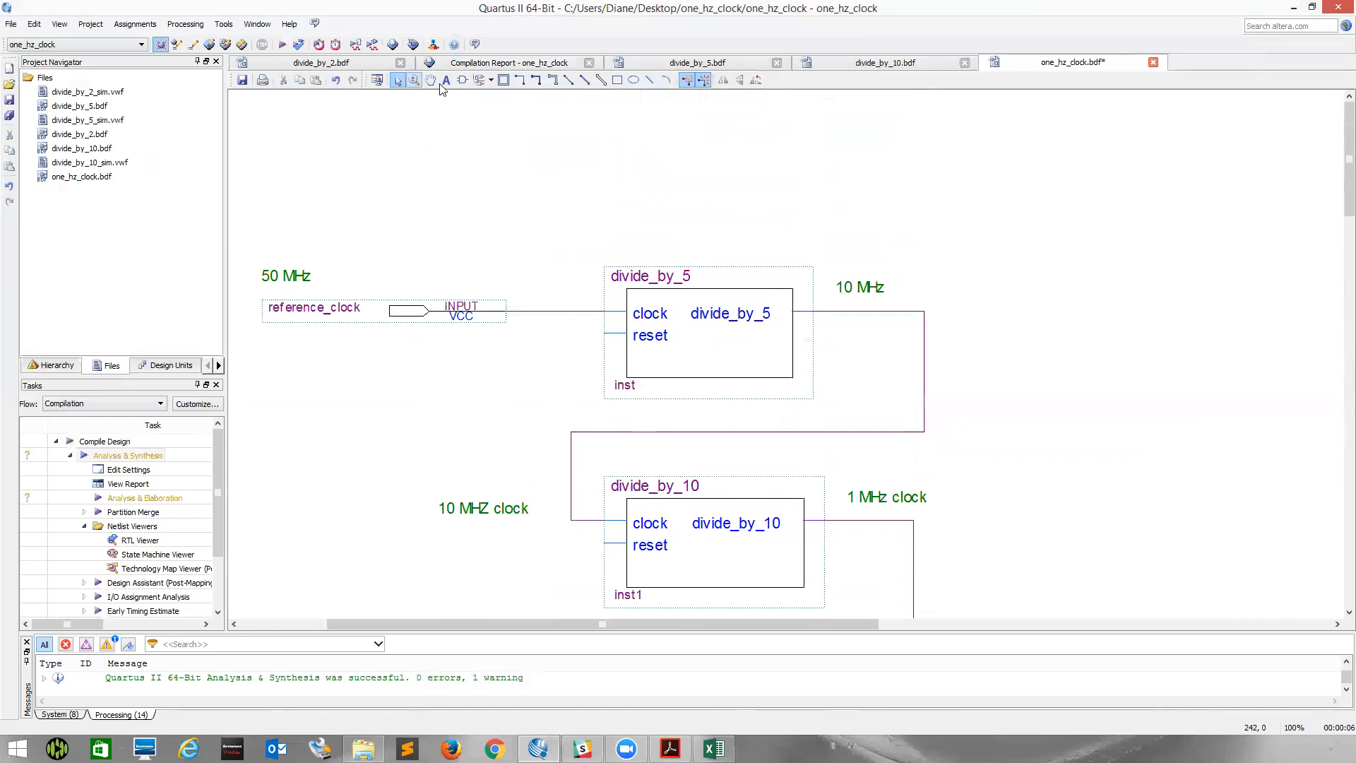
click(490, 79)
click(503, 98)
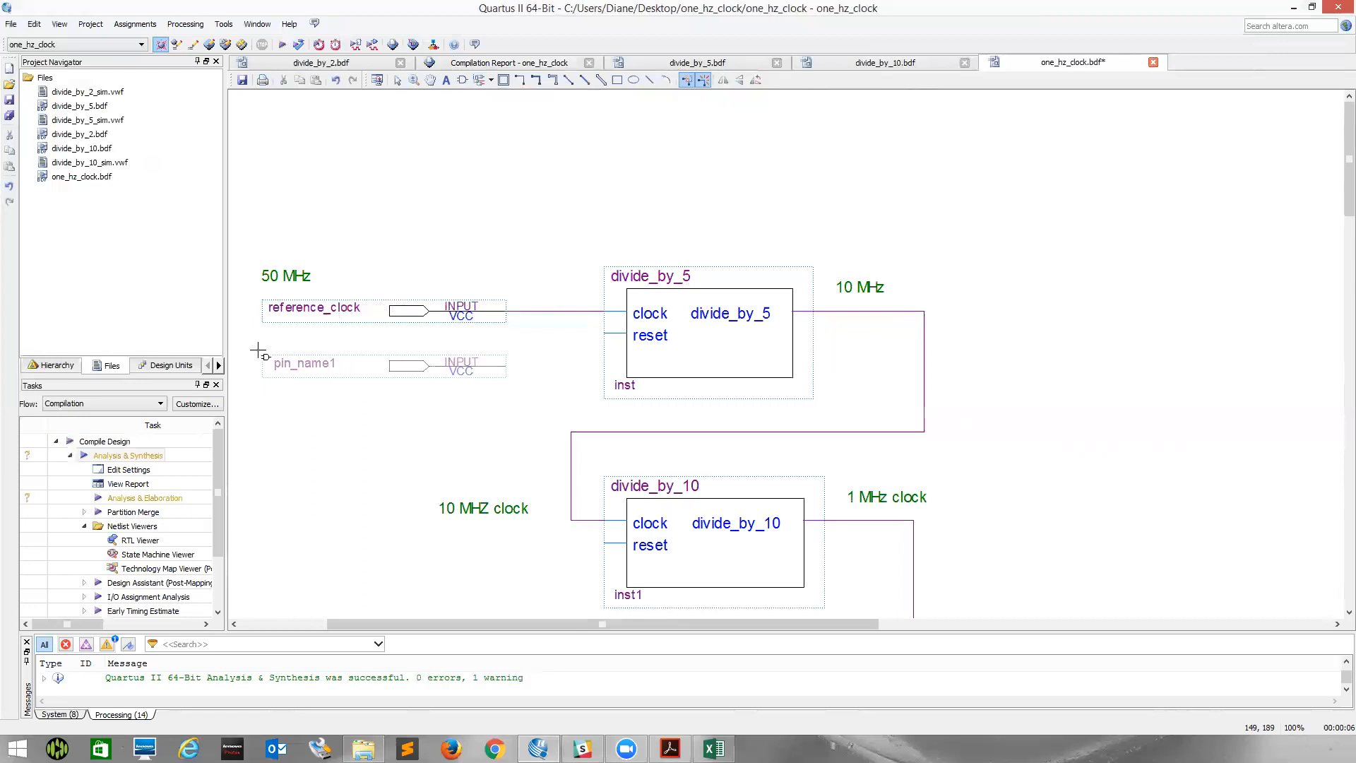
click(258, 351)
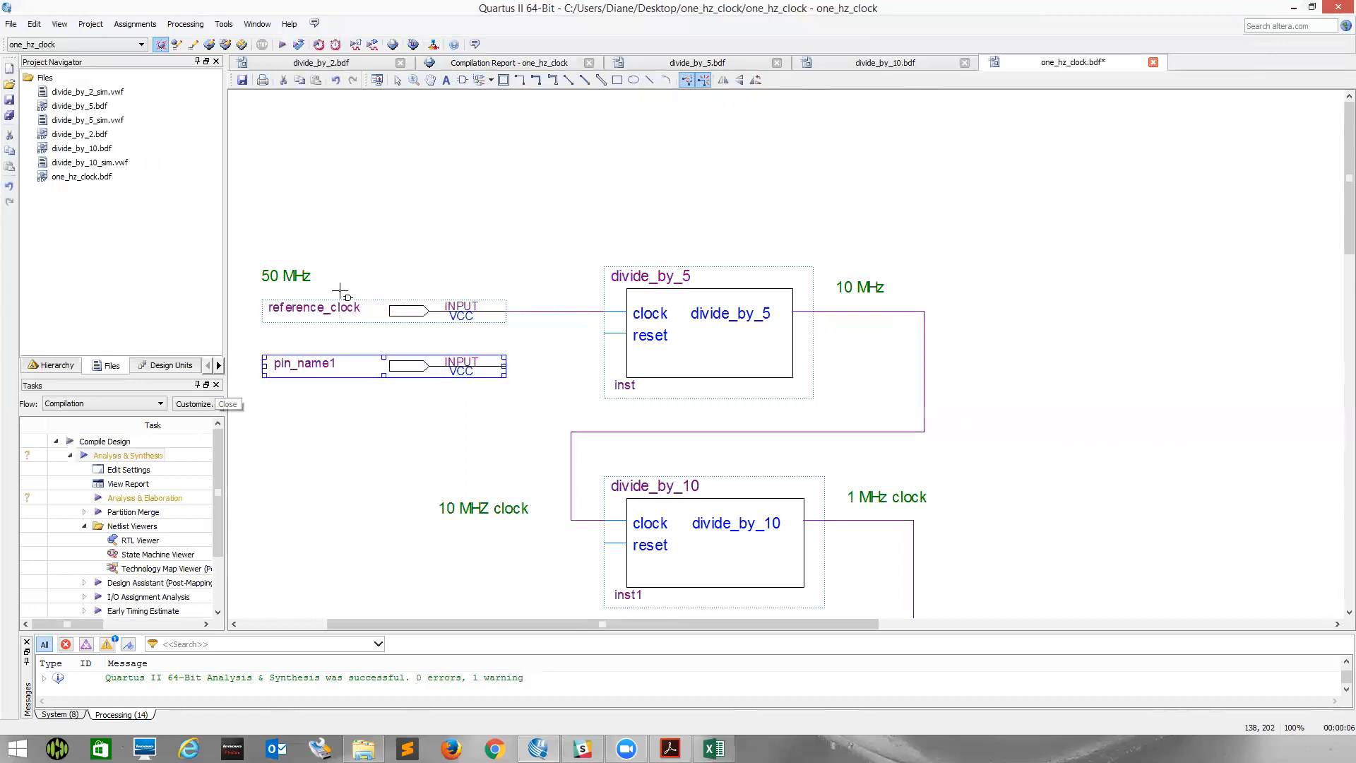
Wire the new input pin to the divide_by_5 block's reset input and rename the pin as reset.
key(Escape)
mouse_move(506, 367)
mouse_down()
mouse_move(548, 359)
mouse_move(552, 336)
mouse_move(549, 356)
mouse_up()
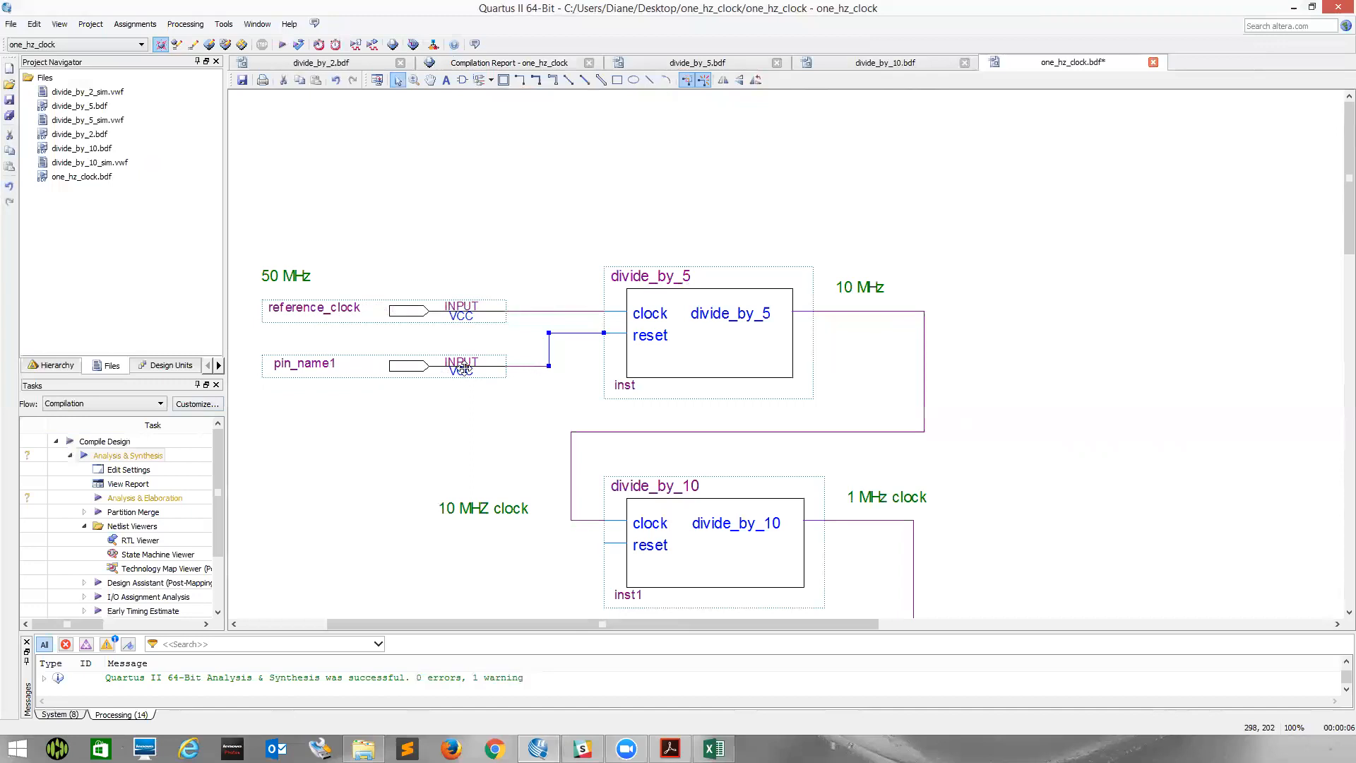
click(329, 367)
right_click(329, 367)
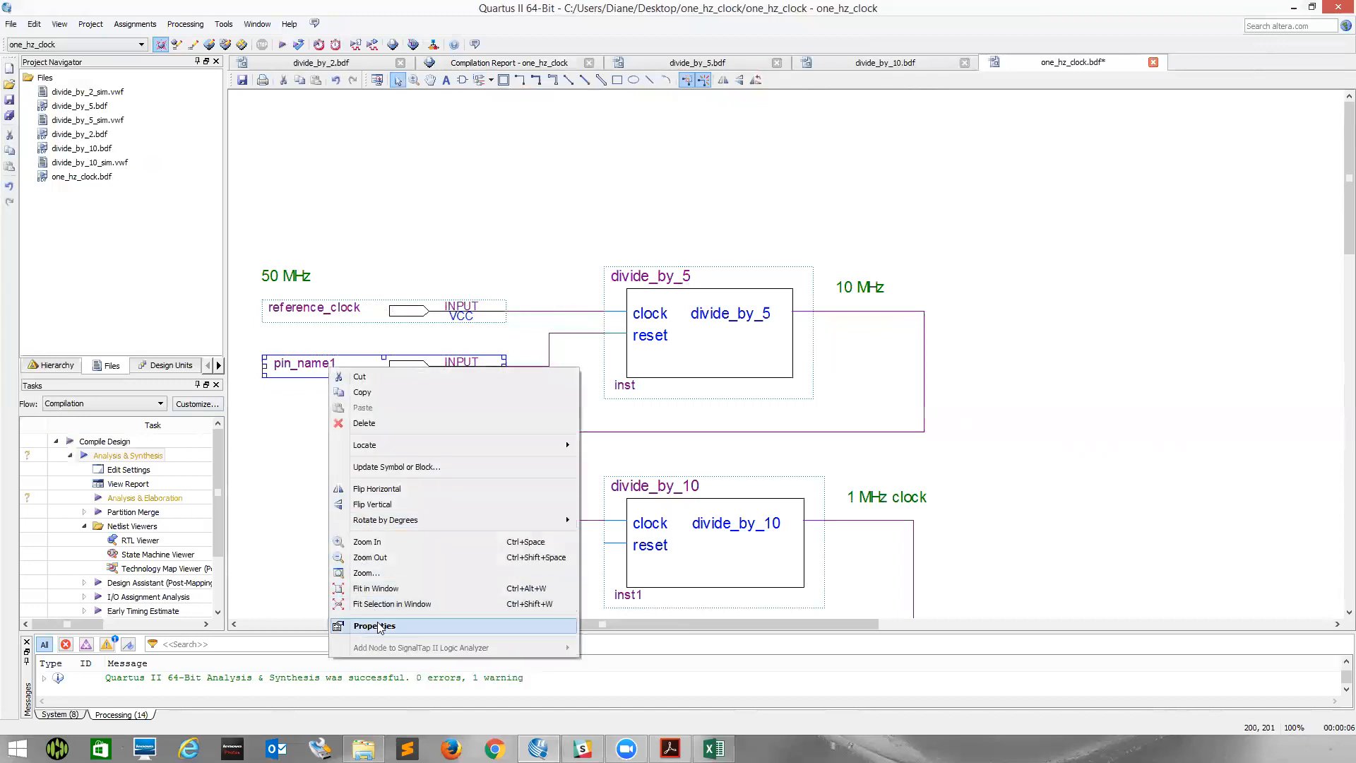
click(374, 625)
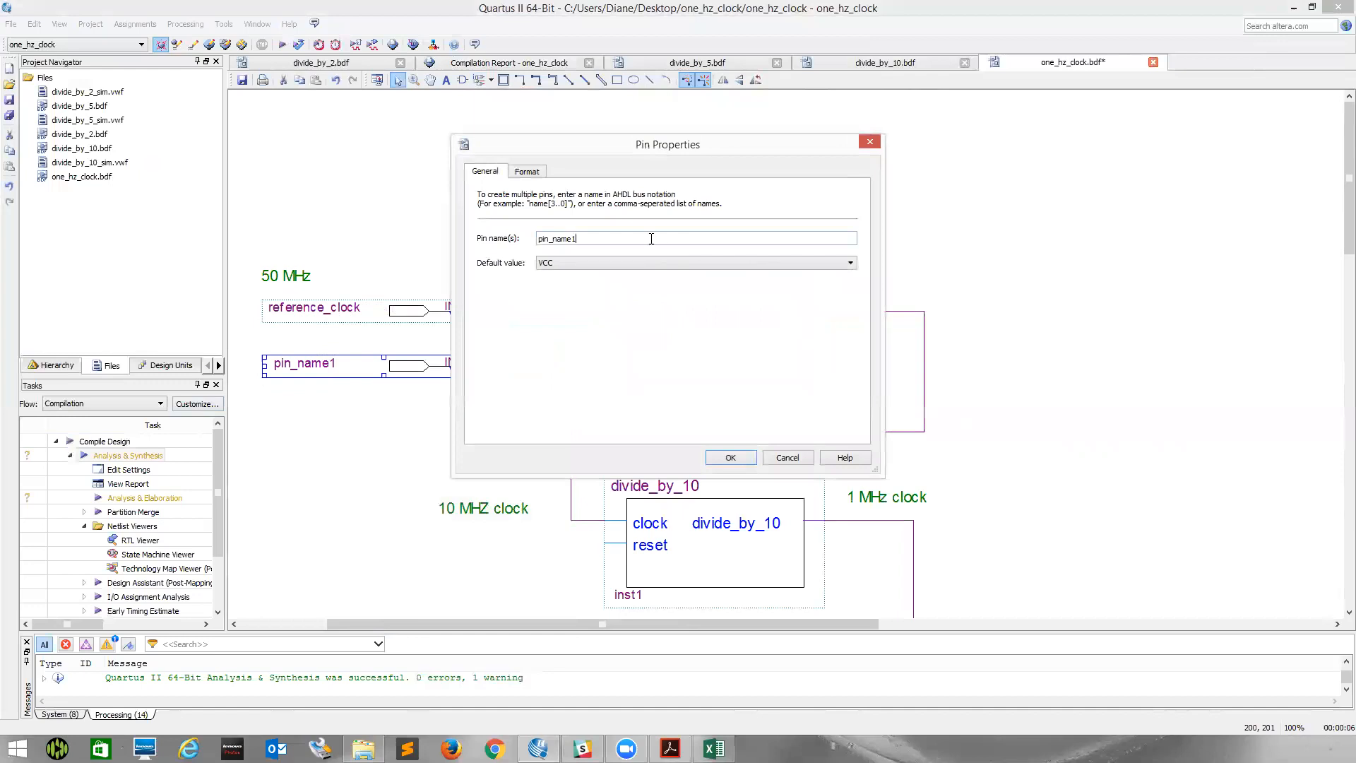
key(BackSpace)
key(BackSpace)
key(BackSpace)
key(BackSpace)
key(BackSpace)
key(BackSpace)
key(BackSpace)
text(reset)
key(Return)
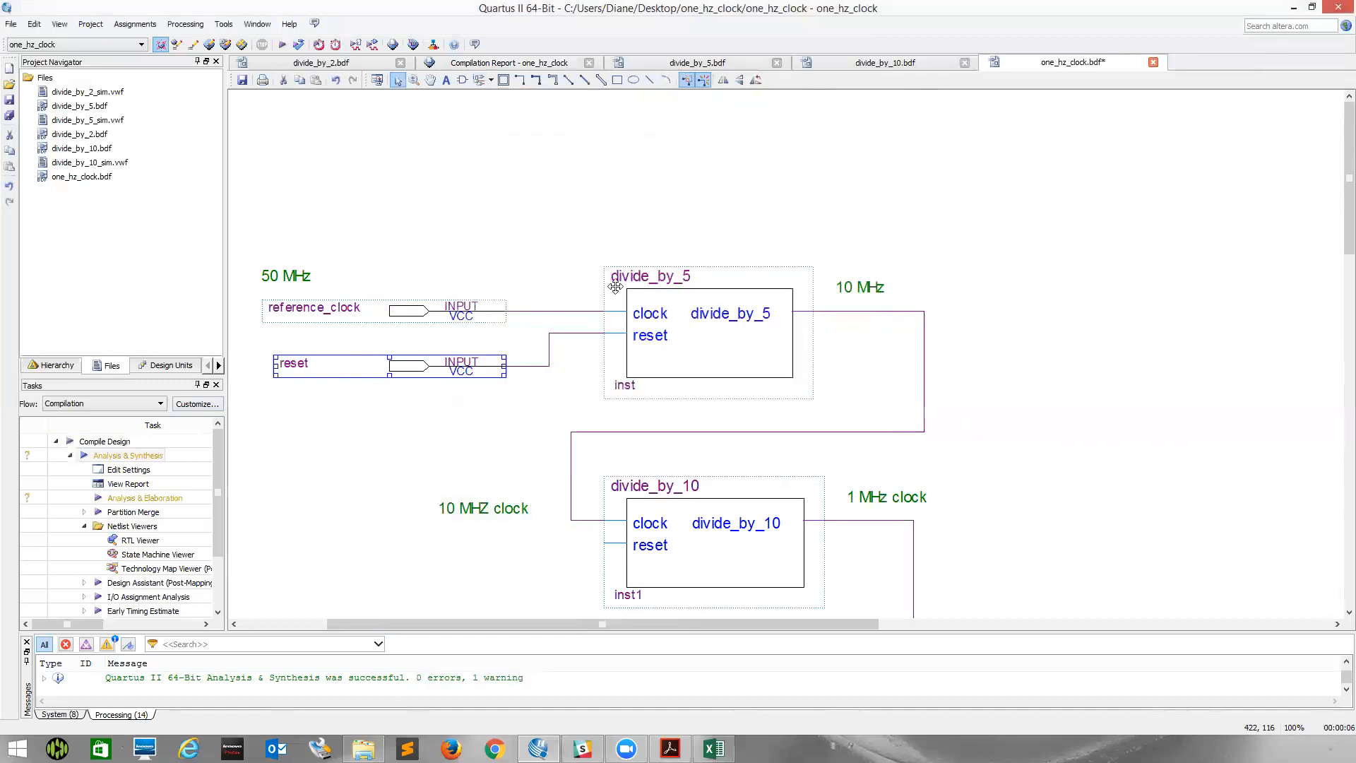
Shift the reset pin slightly left and wire the inst1 reset input to the reset line.
scroll(614, 286, down, 2)
drag(404, 241, 389, 244)
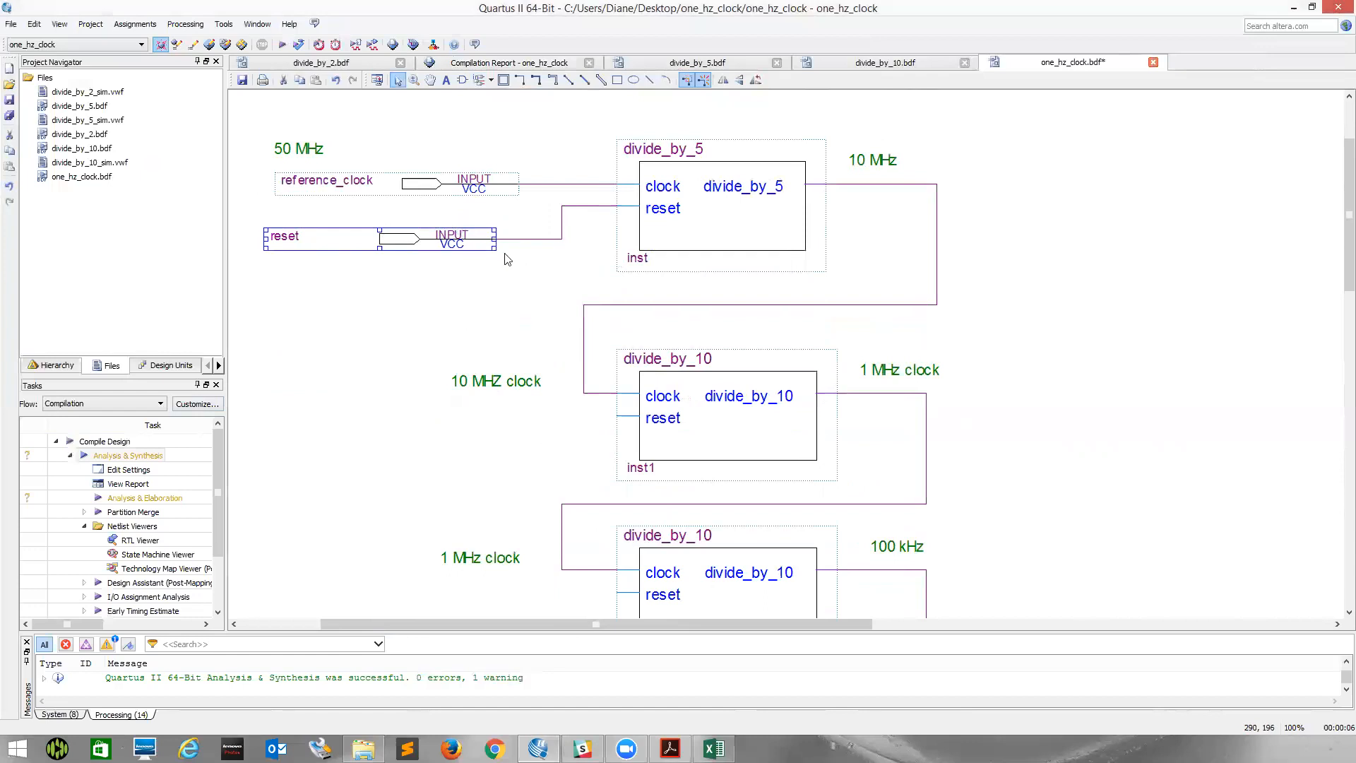
click(520, 81)
mouse_move(616, 417)
mouse_down()
mouse_move(554, 393)
mouse_move(558, 226)
mouse_up()
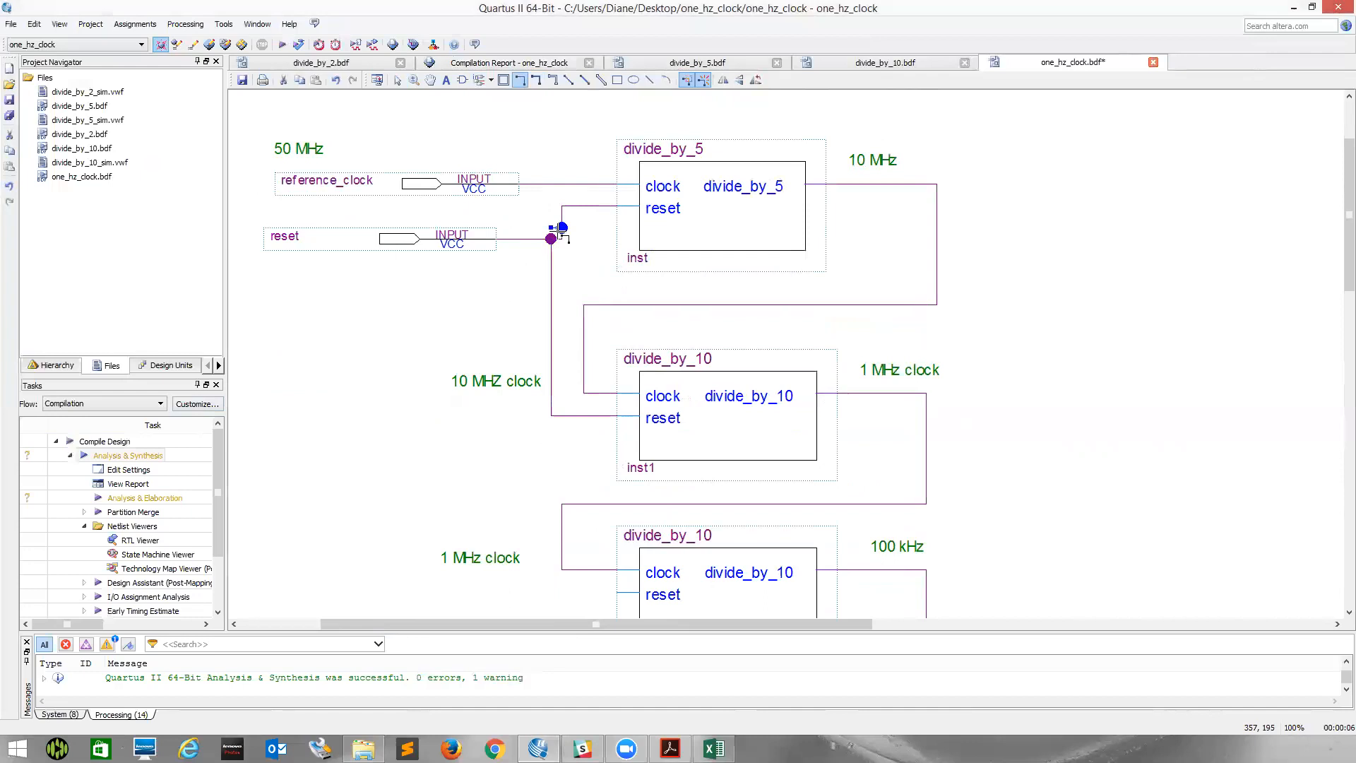
key(ctrl+z)
click(399, 79)
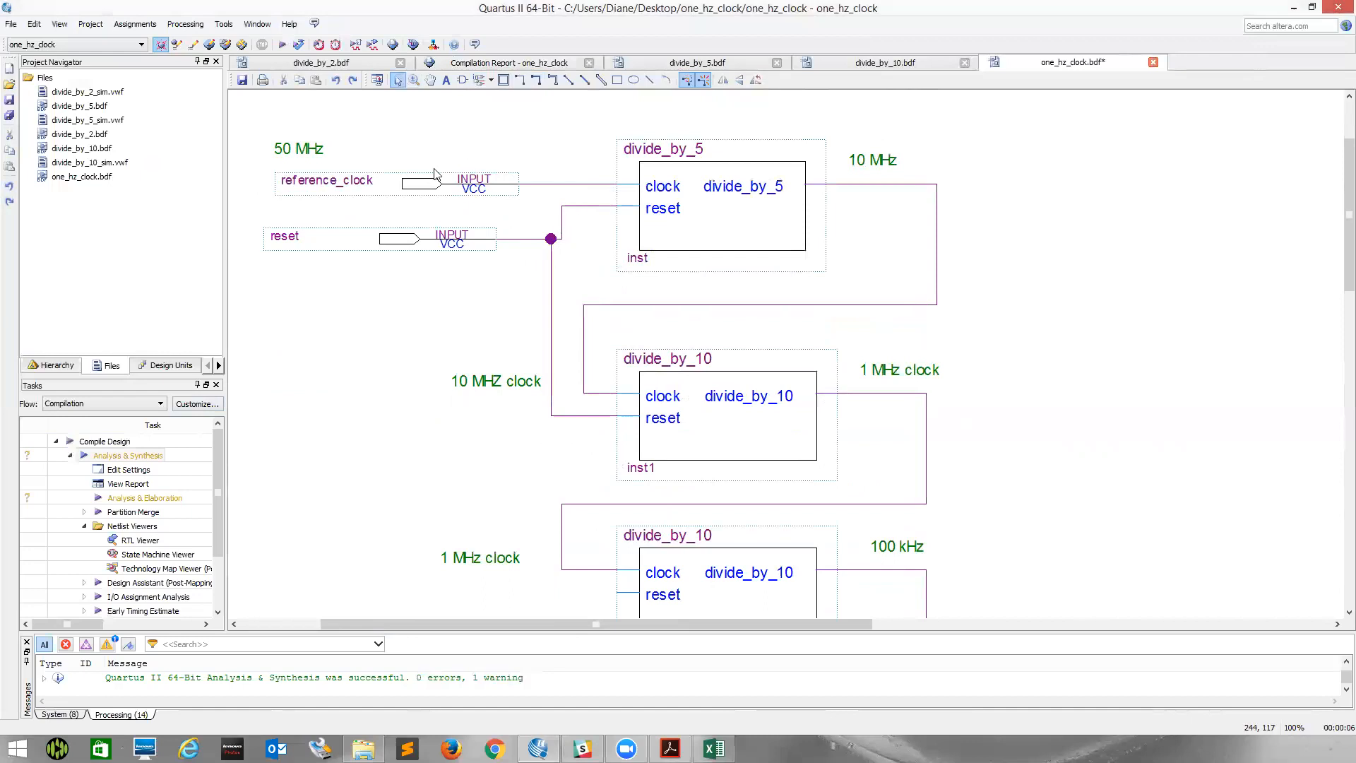
click(552, 223)
click(575, 251)
Extend the reset line to the inst2 and inst3 reset inputs, moving the inst3 clock wire clear of it.
scroll(563, 369, down, 3)
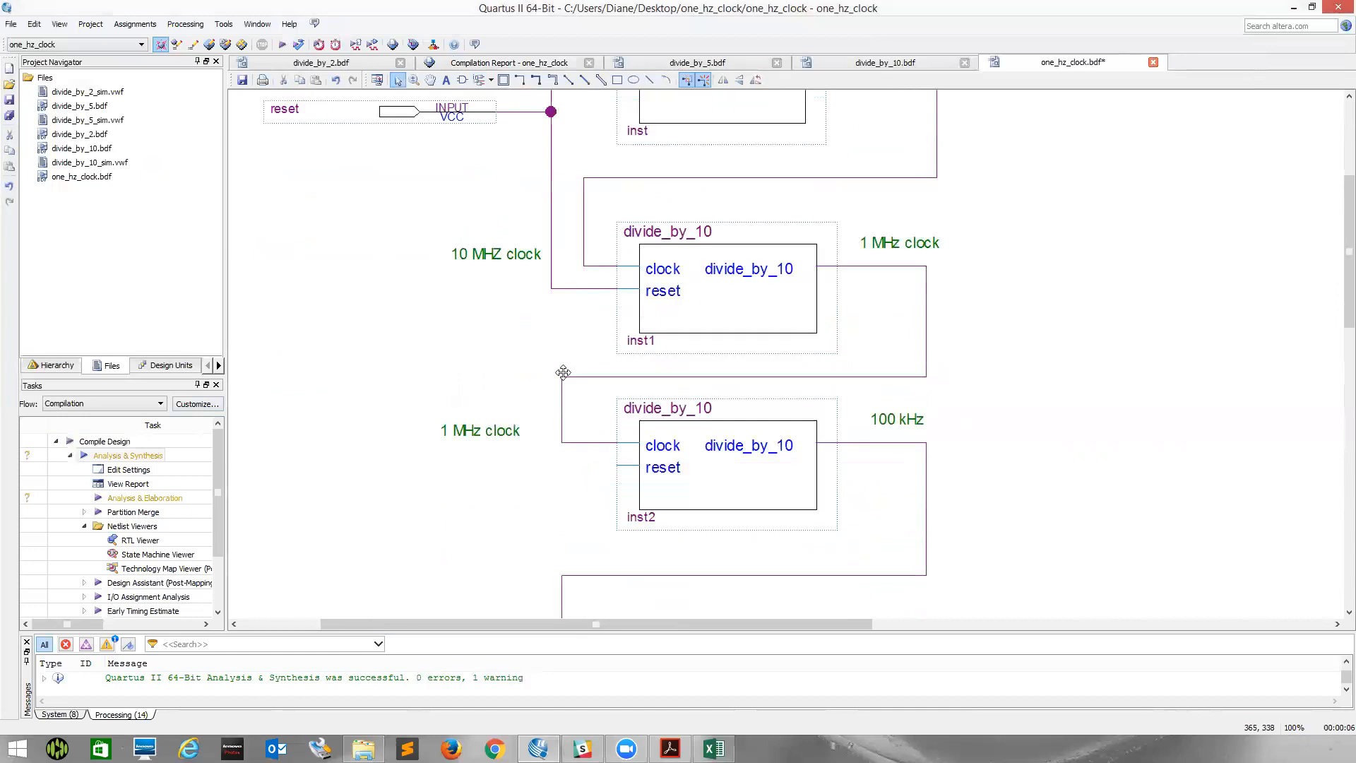
drag(619, 466, 552, 289)
scroll(536, 452, down, 3)
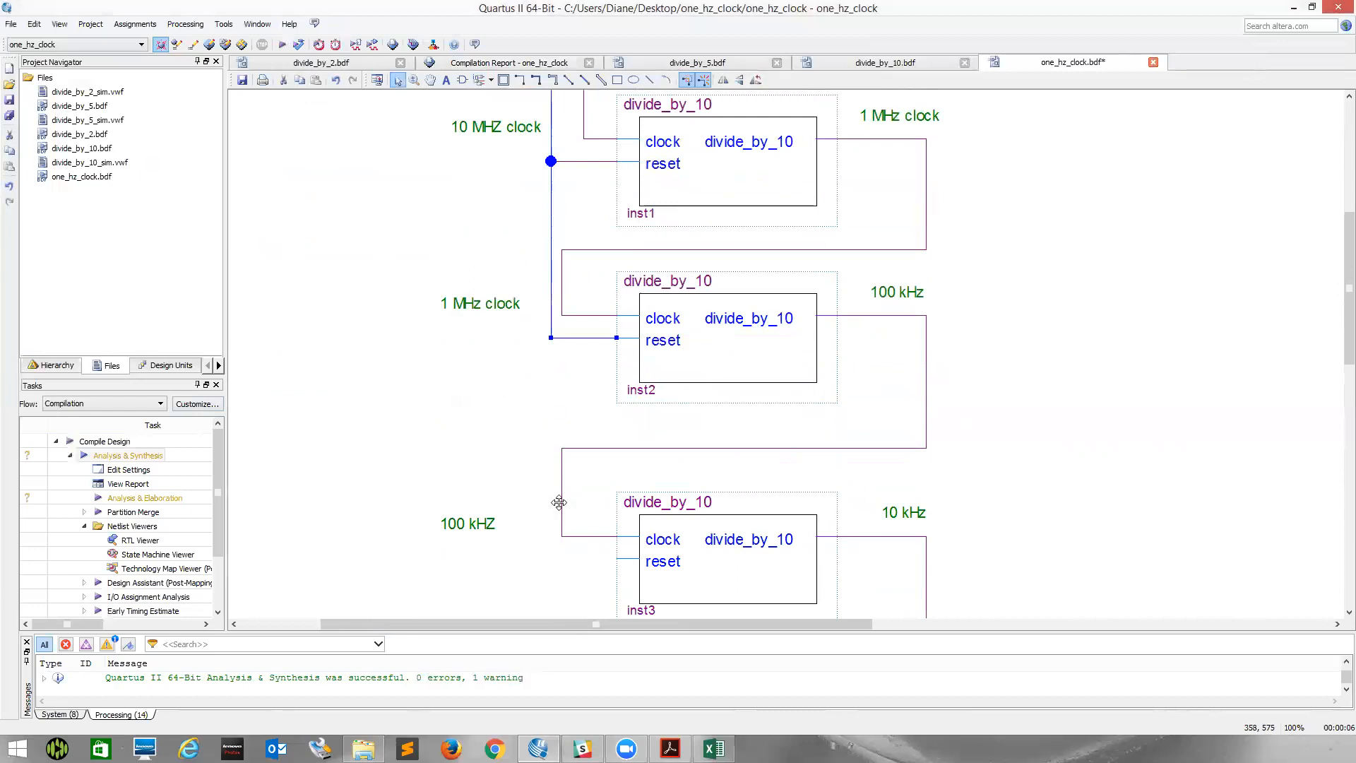
drag(562, 503, 574, 504)
drag(618, 559, 552, 338)
scroll(598, 430, down, 5)
scroll(598, 430, down, 2)
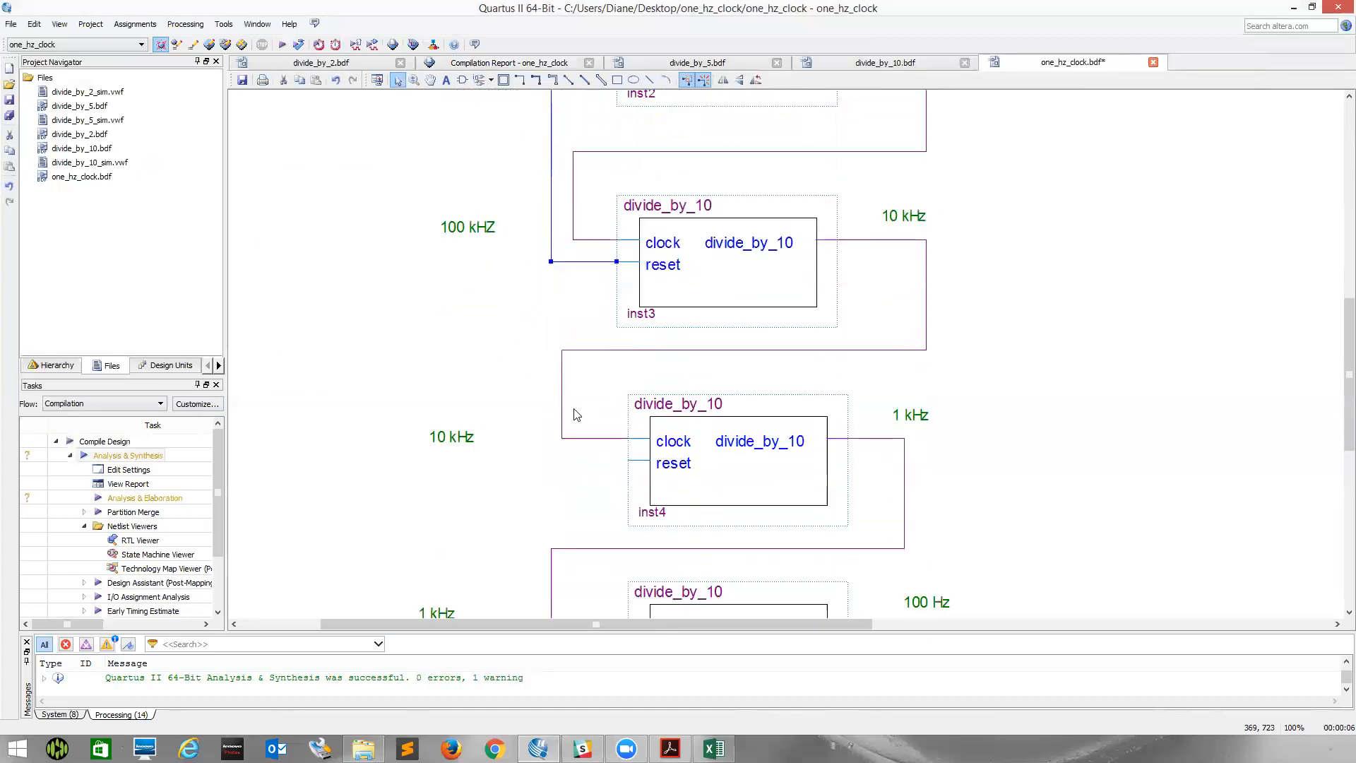
Reroute the clock wires of inst4 and inst5 clear of the reset line and connect both blocks' reset inputs to it.
drag(562, 404, 573, 409)
drag(631, 460, 552, 262)
scroll(562, 410, down, 4)
drag(551, 418, 582, 418)
drag(627, 479, 551, 291)
scroll(600, 438, down, 3)
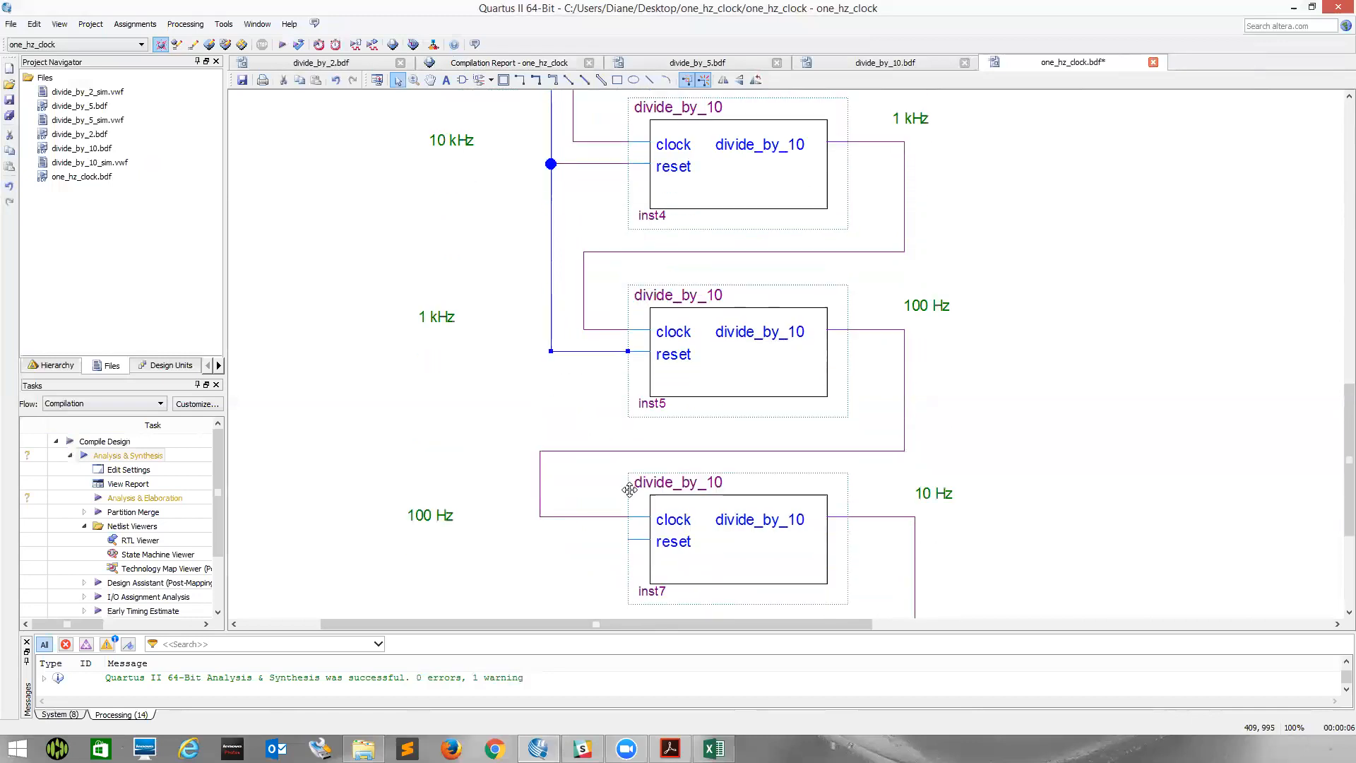
Reroute the clock wires of inst7 and inst6 clear of the reset line and connect both blocks' reset inputs to it.
drag(538, 488, 594, 487)
drag(631, 541, 551, 352)
scroll(581, 444, down, 1)
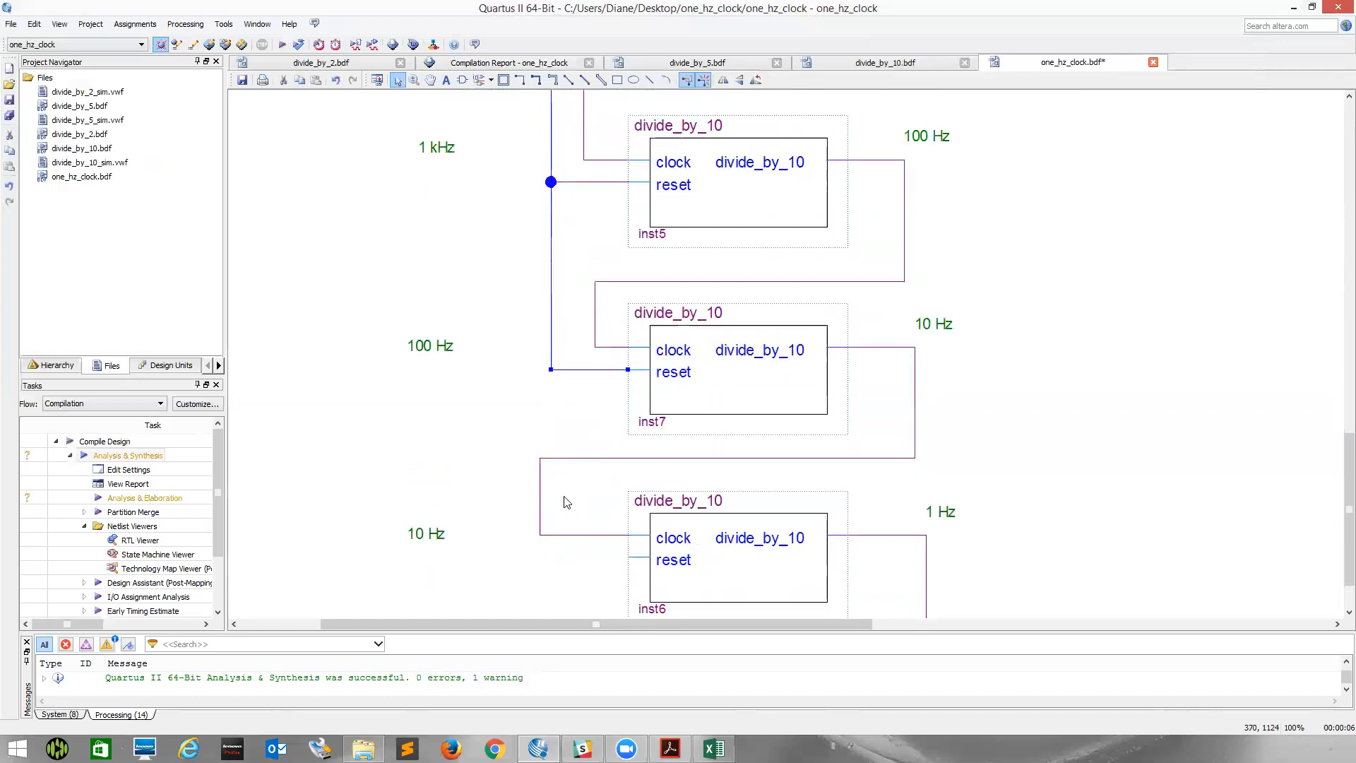
drag(540, 485, 603, 483)
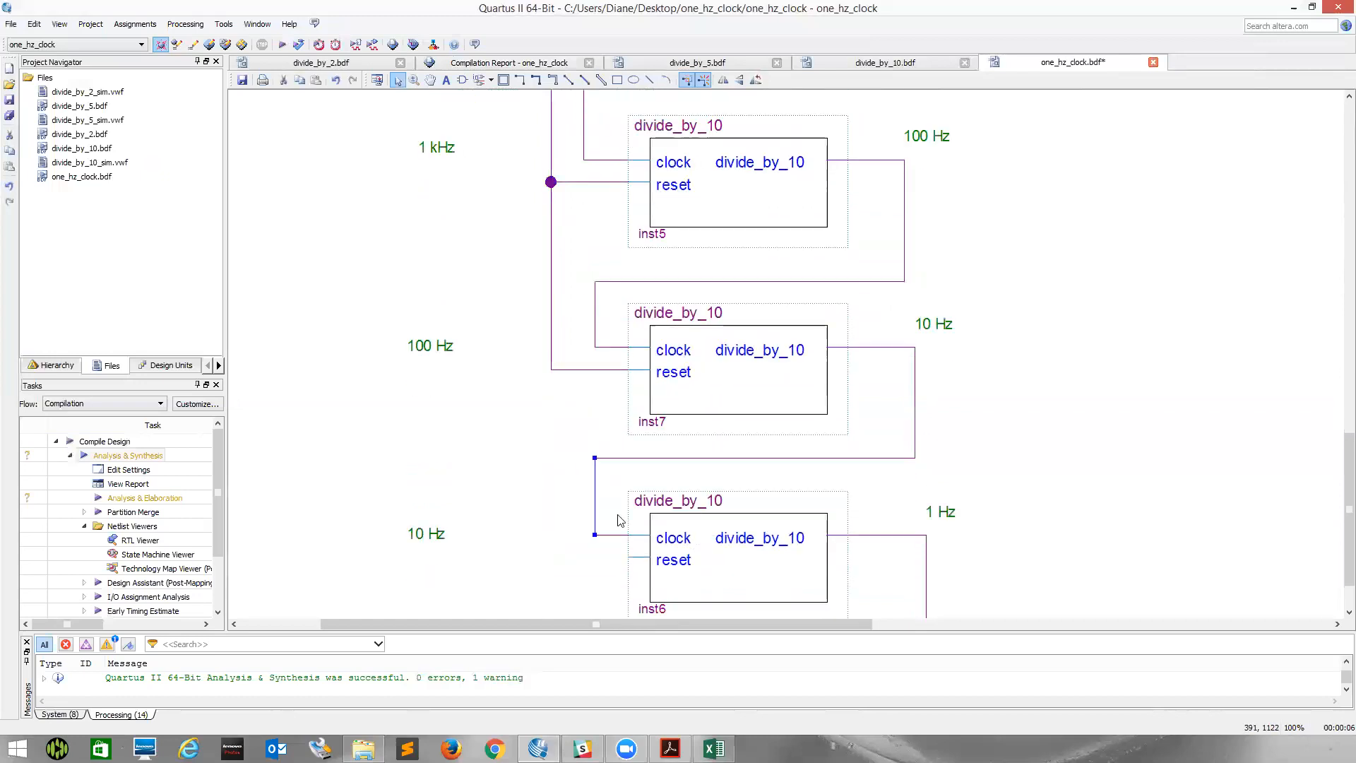
mouse_move(634, 559)
mouse_down()
mouse_move(554, 418)
mouse_move(551, 370)
mouse_up()
scroll(563, 441, down, 2)
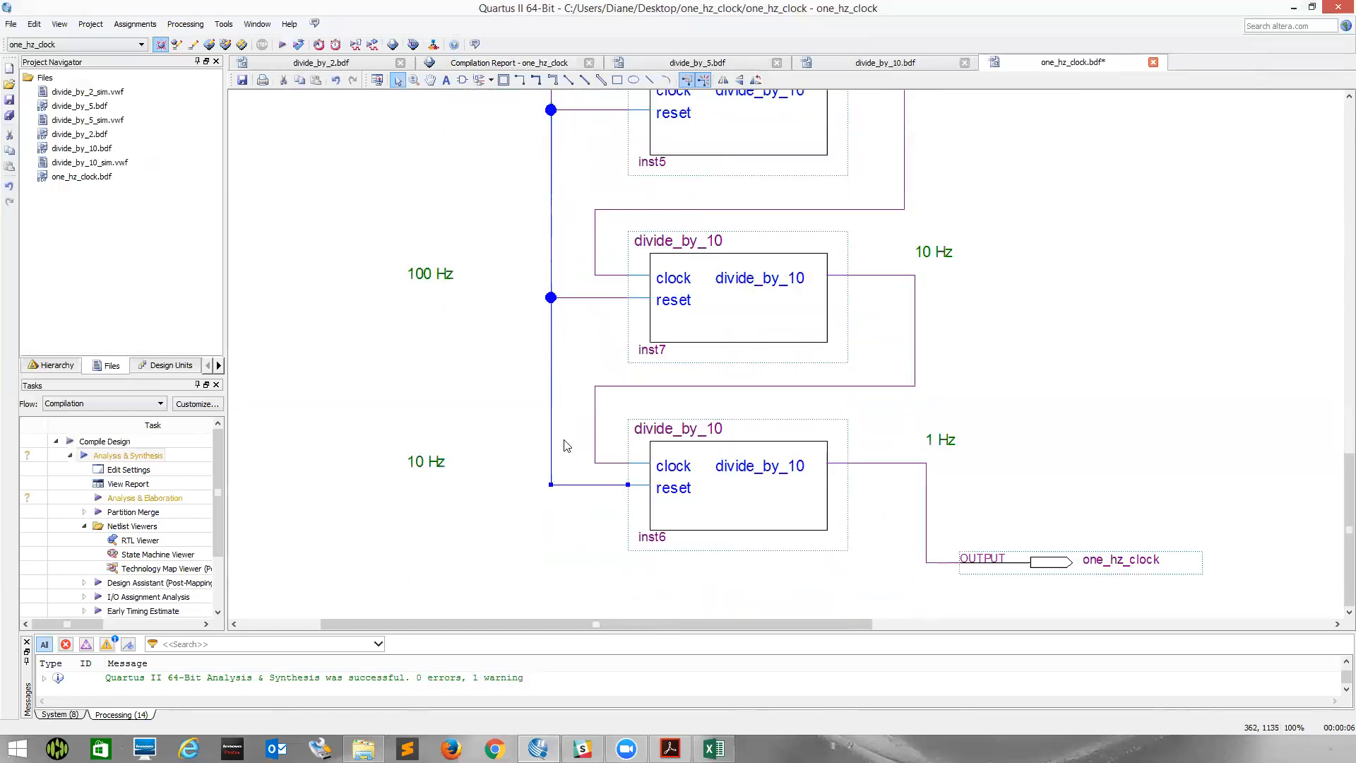
click(554, 519)
Shift the reference_clock input pin slightly left so its edge lines up with the reset pin.
scroll(516, 480, up, 20)
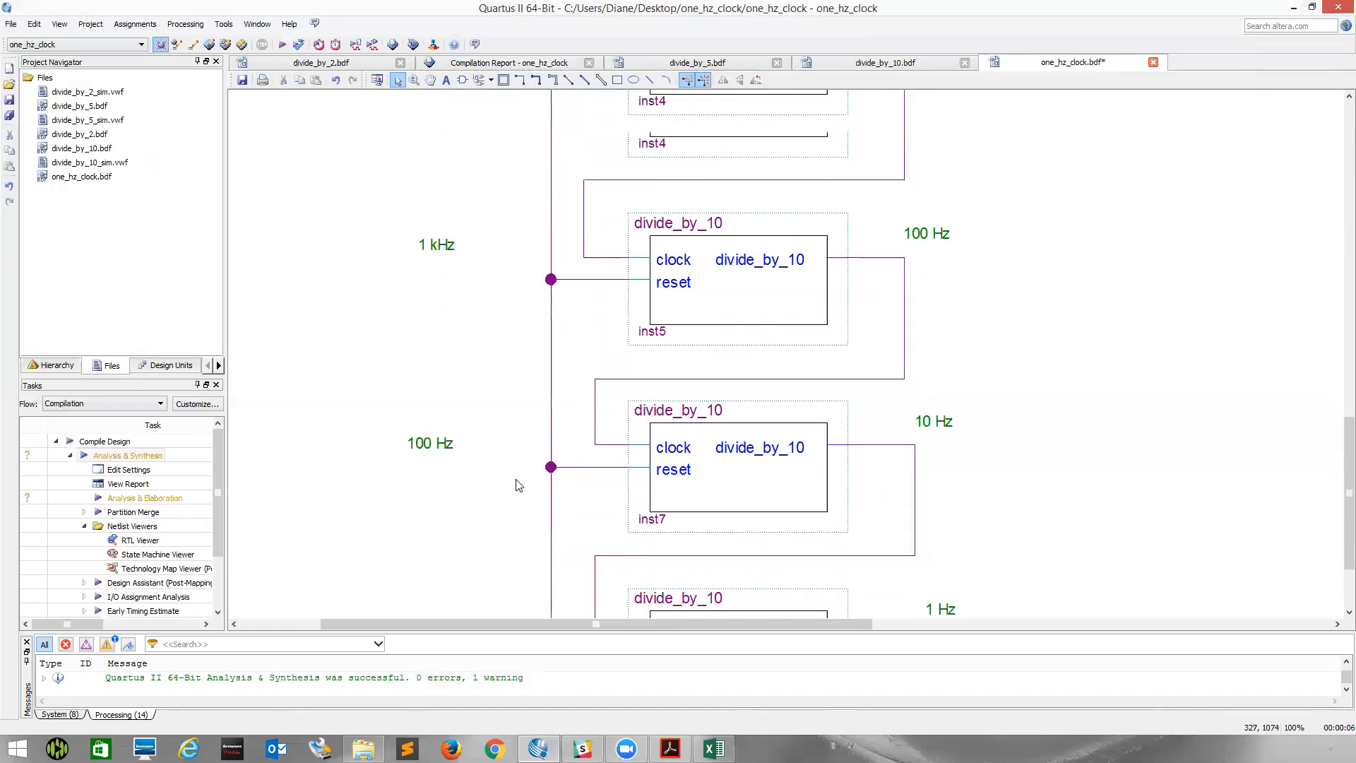
scroll(516, 480, up, 1)
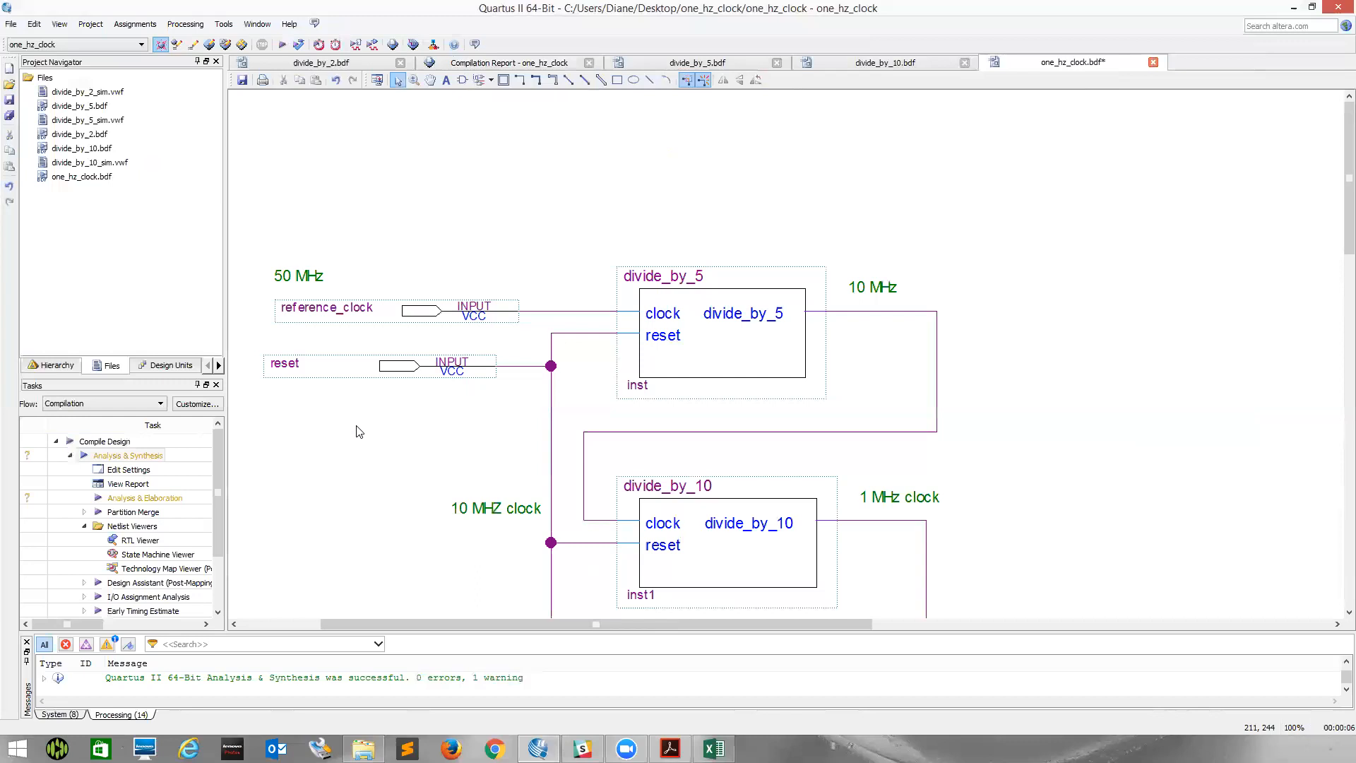
scroll(359, 432, down, 2)
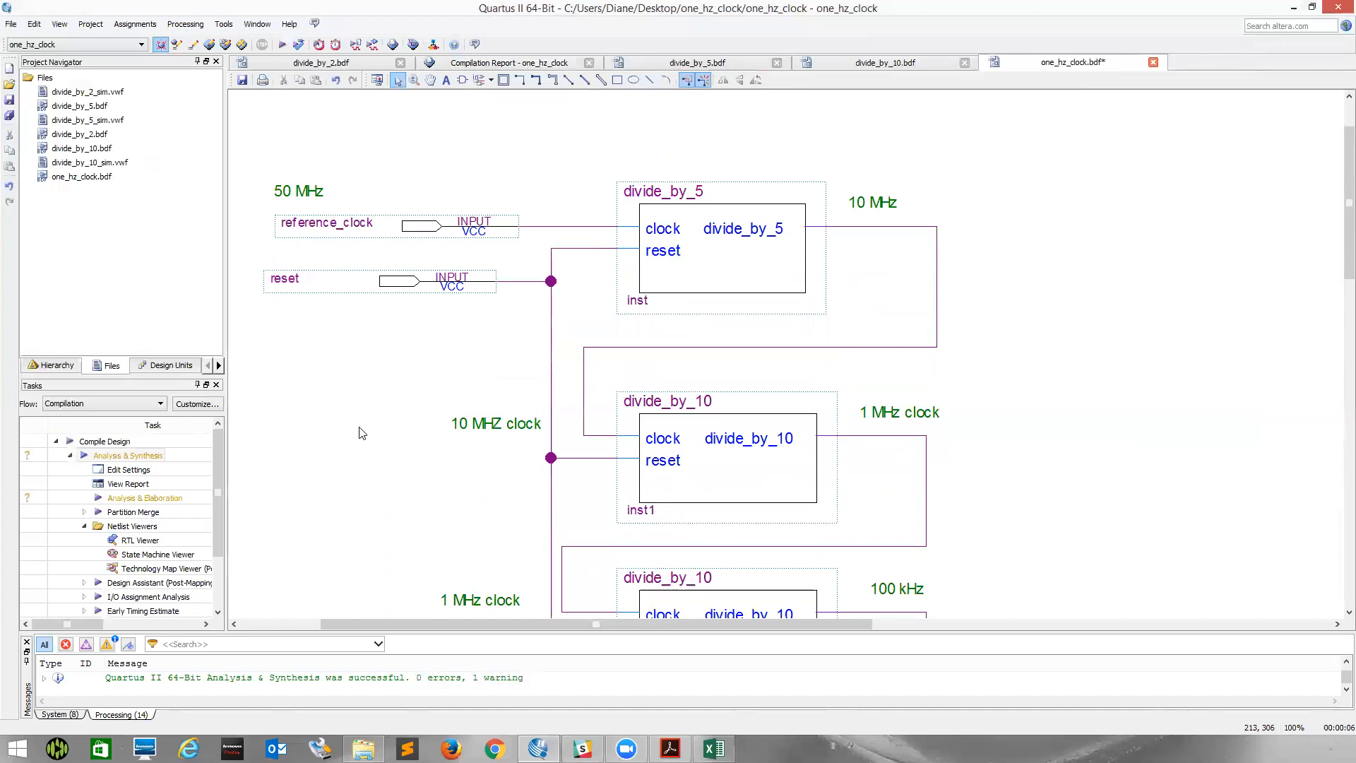
drag(366, 234, 359, 235)
click(317, 366)
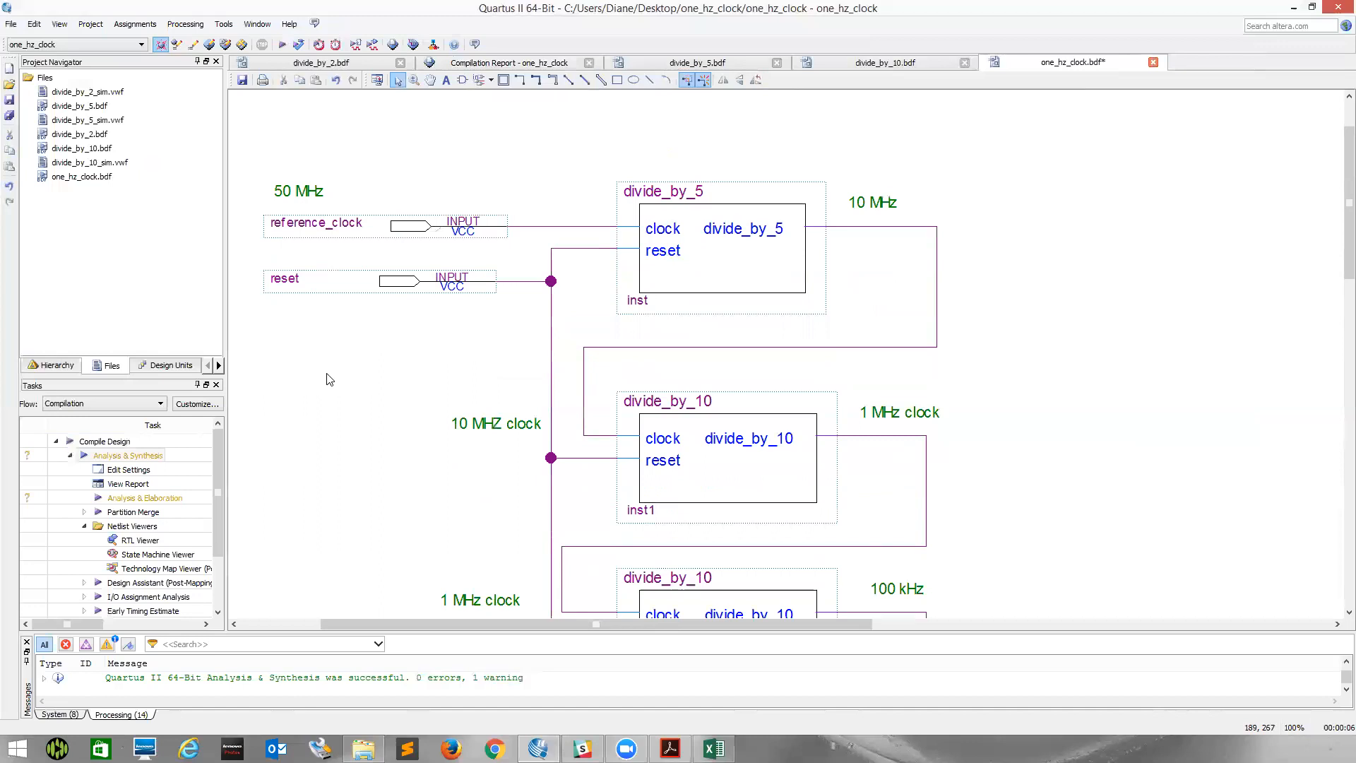
Review the divider chain and its reset connections from the reference_clock pin down to the one_hz_clock output.
scroll(347, 416, down, 1)
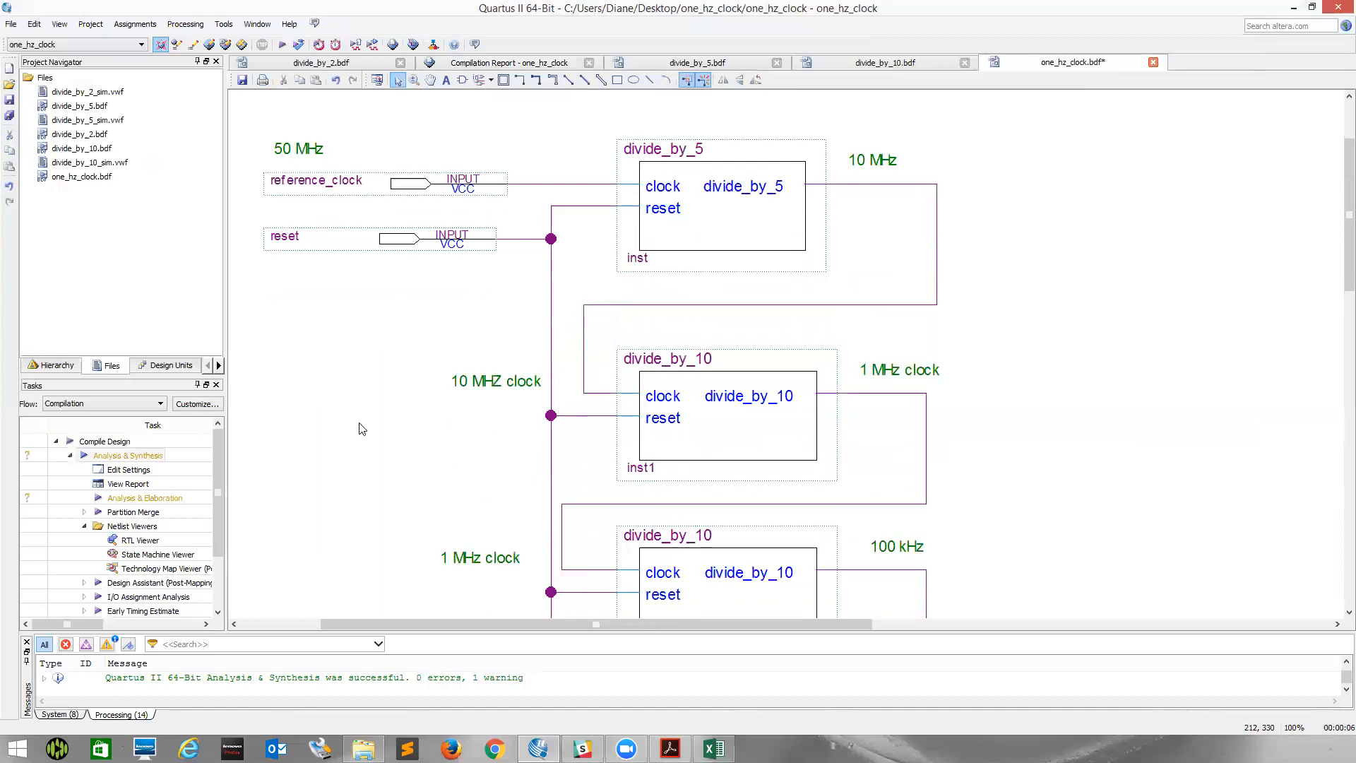
scroll(360, 429, down, 8)
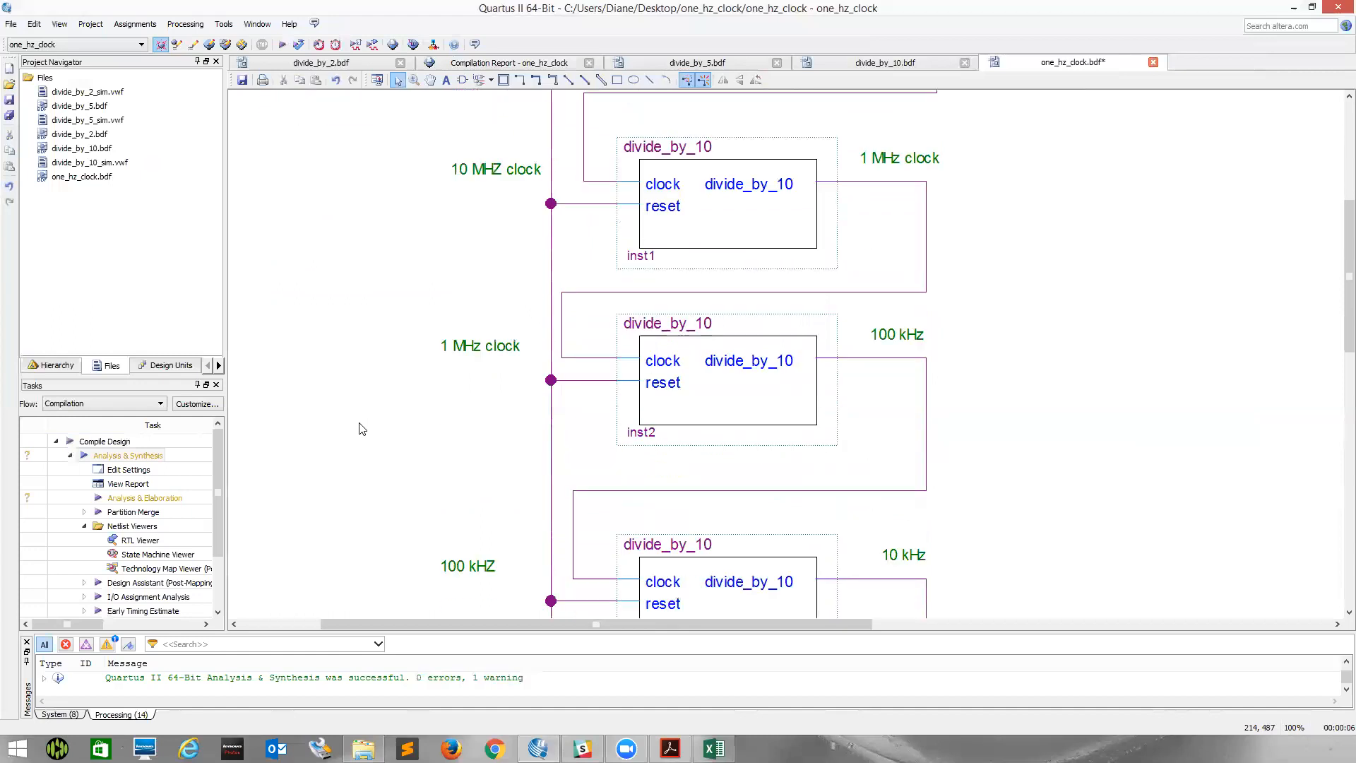
scroll(360, 429, down, 5)
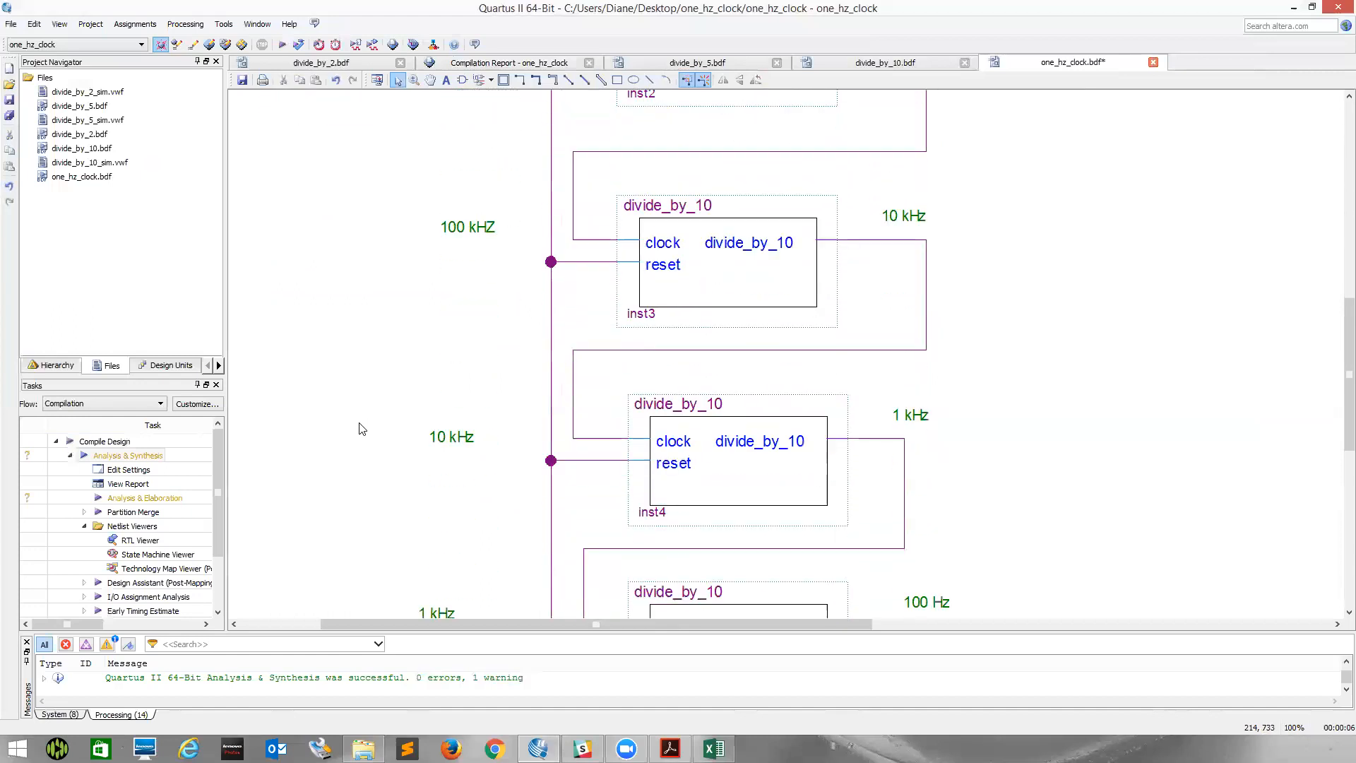
scroll(360, 429, down, 9)
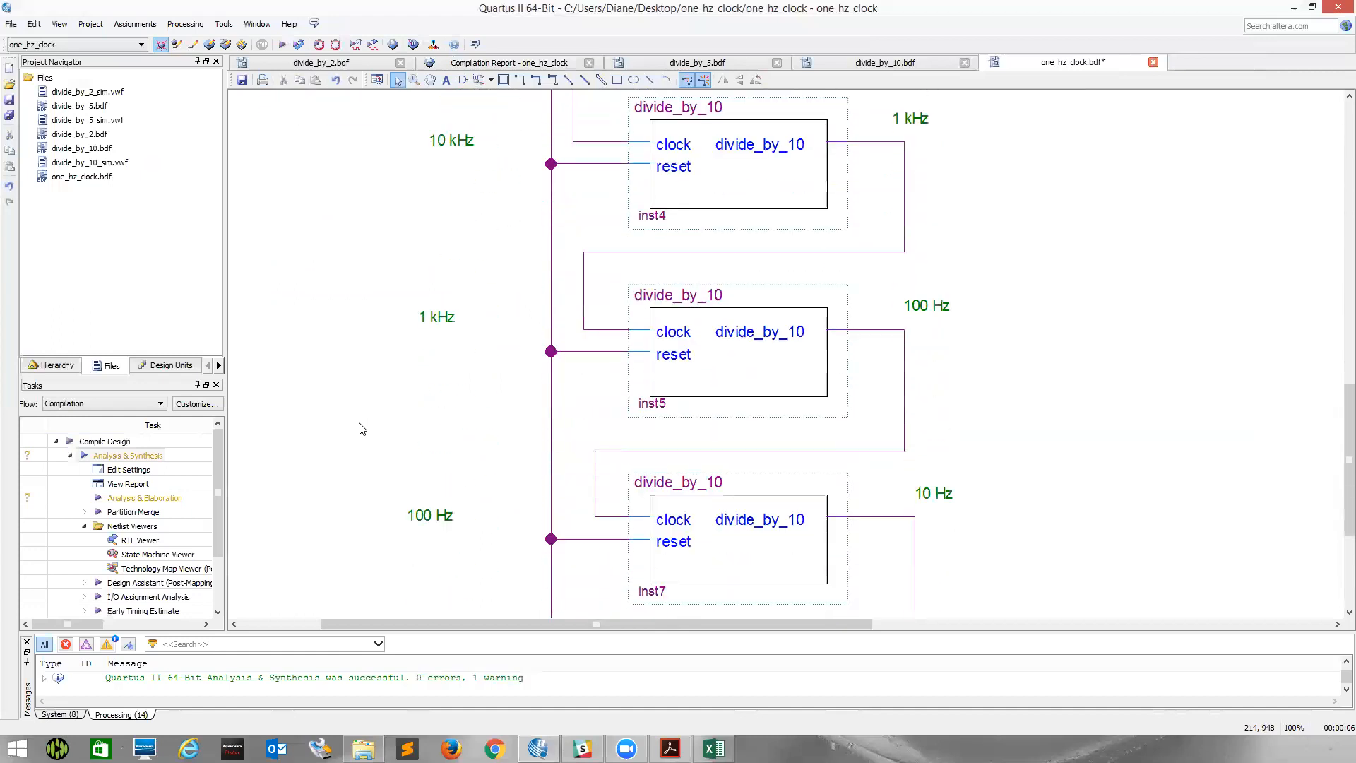
scroll(363, 429, down, 4)
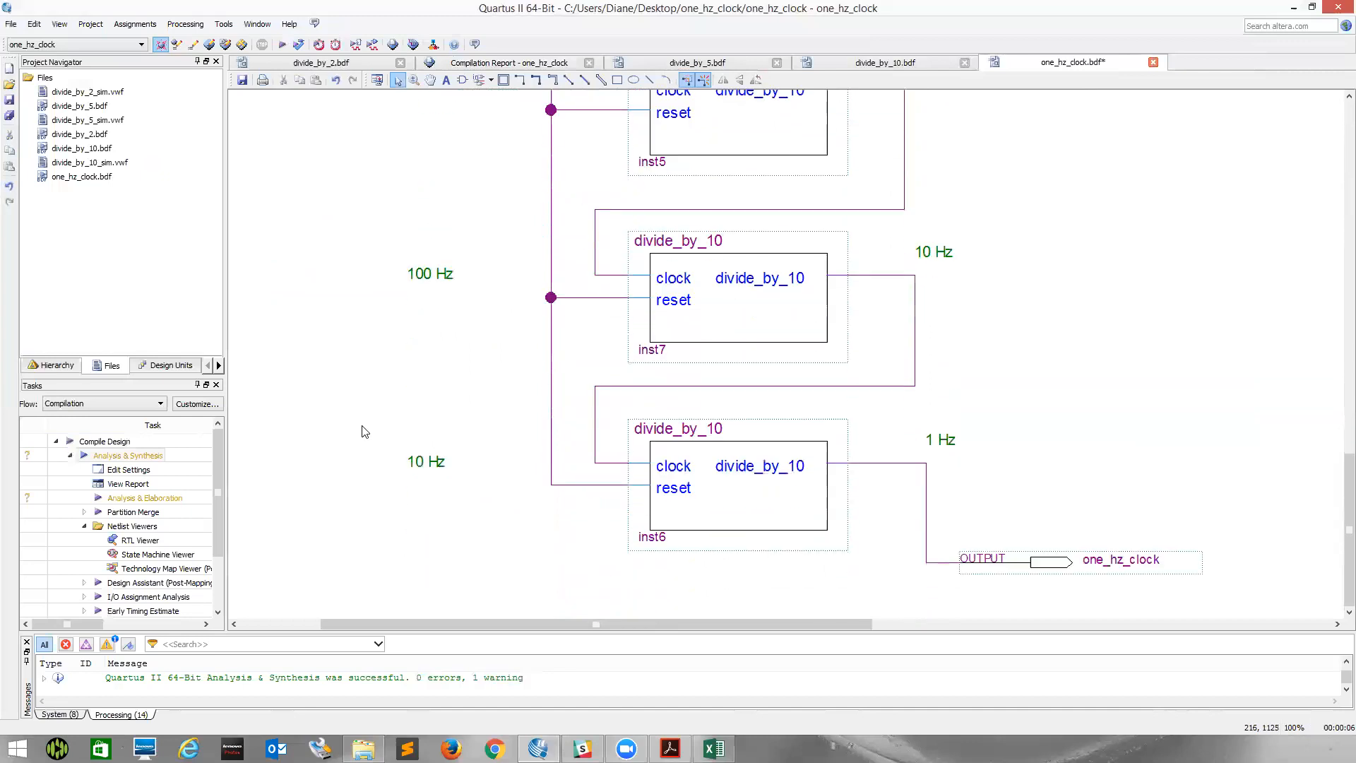
scroll(365, 432, up, 20)
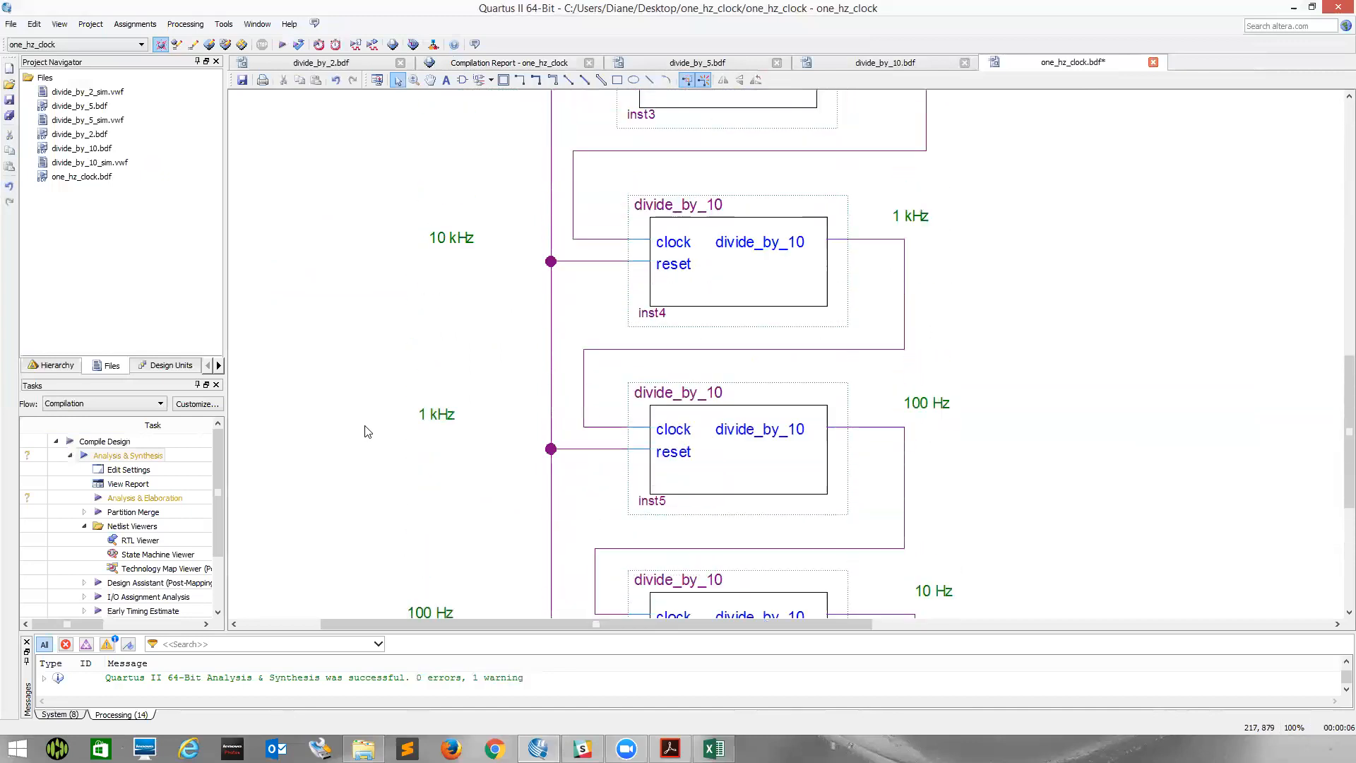
scroll(368, 431, up, 9)
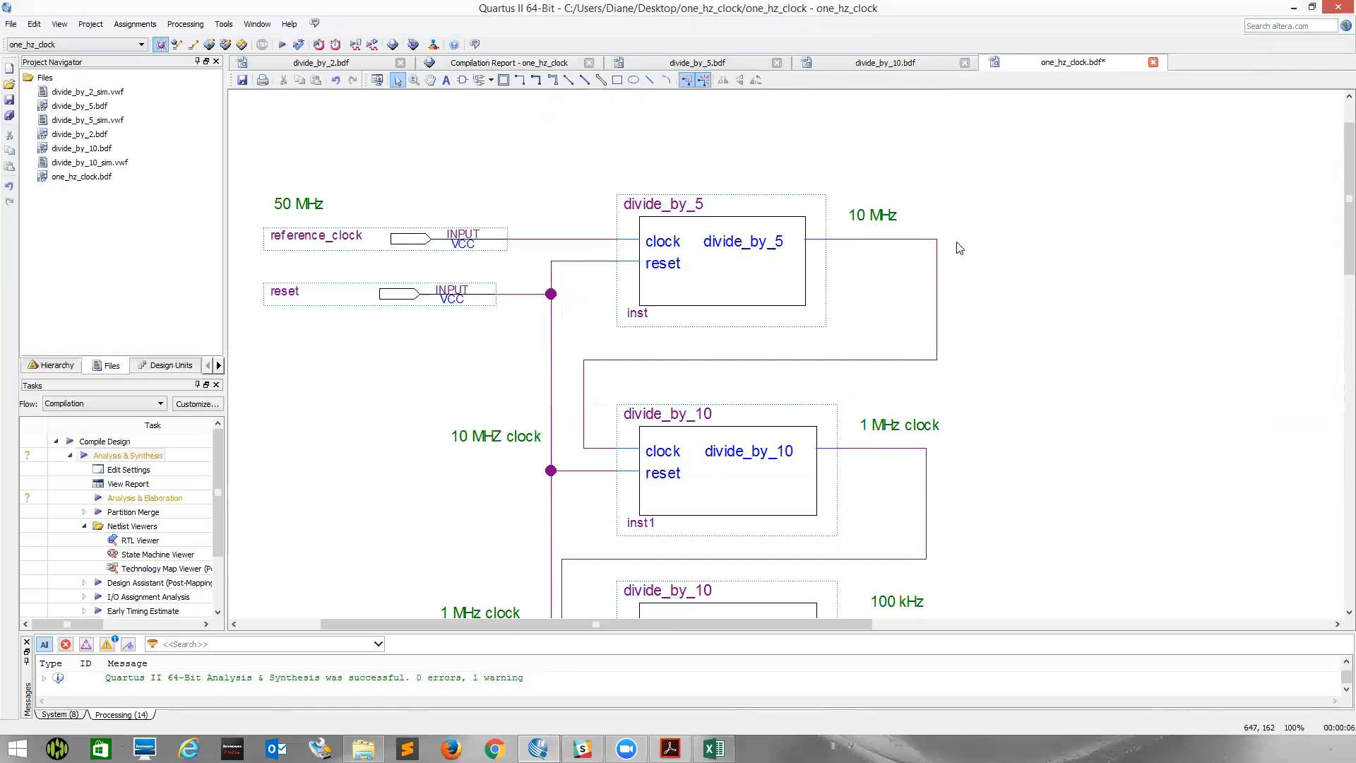
Place an output pin beside the divide_by_5 block and connect it to the corner of the 10 MHz output wire.
click(493, 82)
click(506, 115)
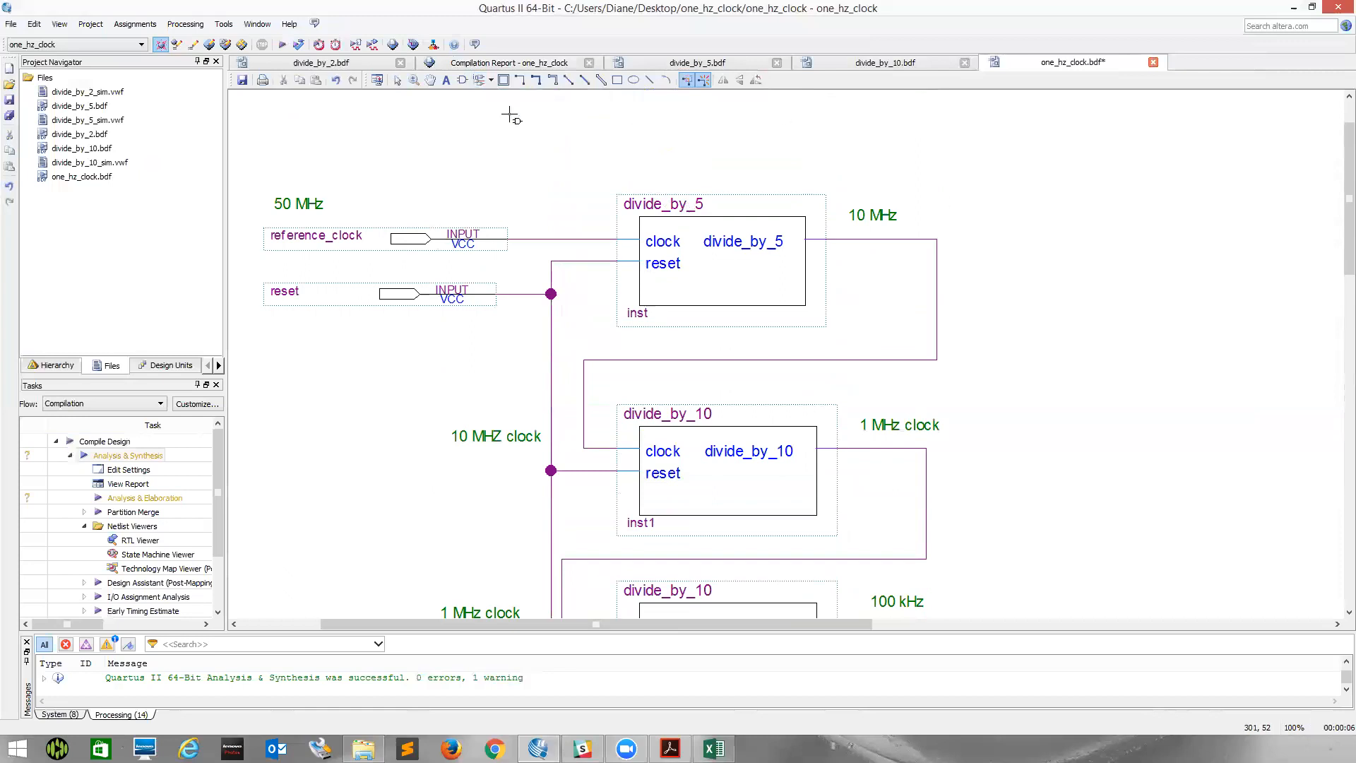
click(1011, 225)
key(Escape)
drag(1017, 239, 937, 239)
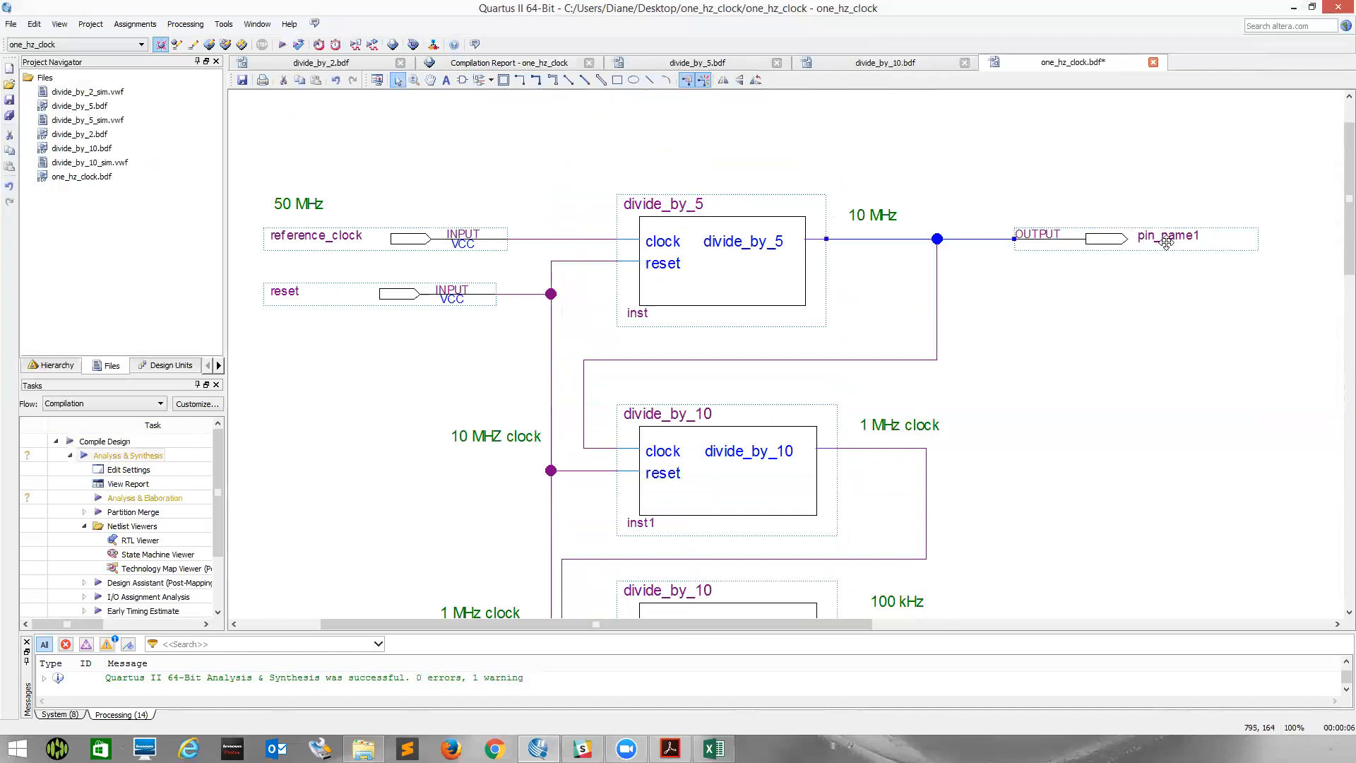
Rename the output pin on the 10 MHz wire as five_mega_hz.
right_click(1167, 240)
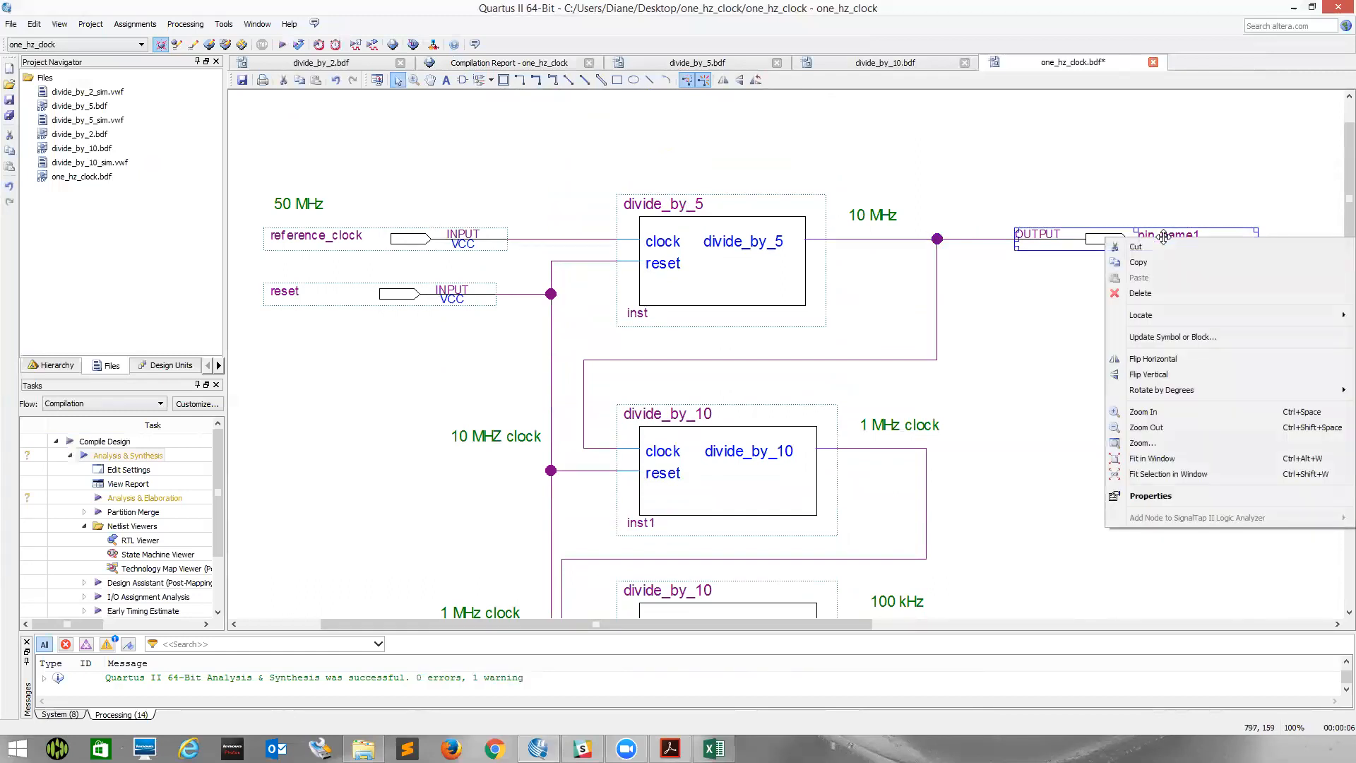
click(1158, 499)
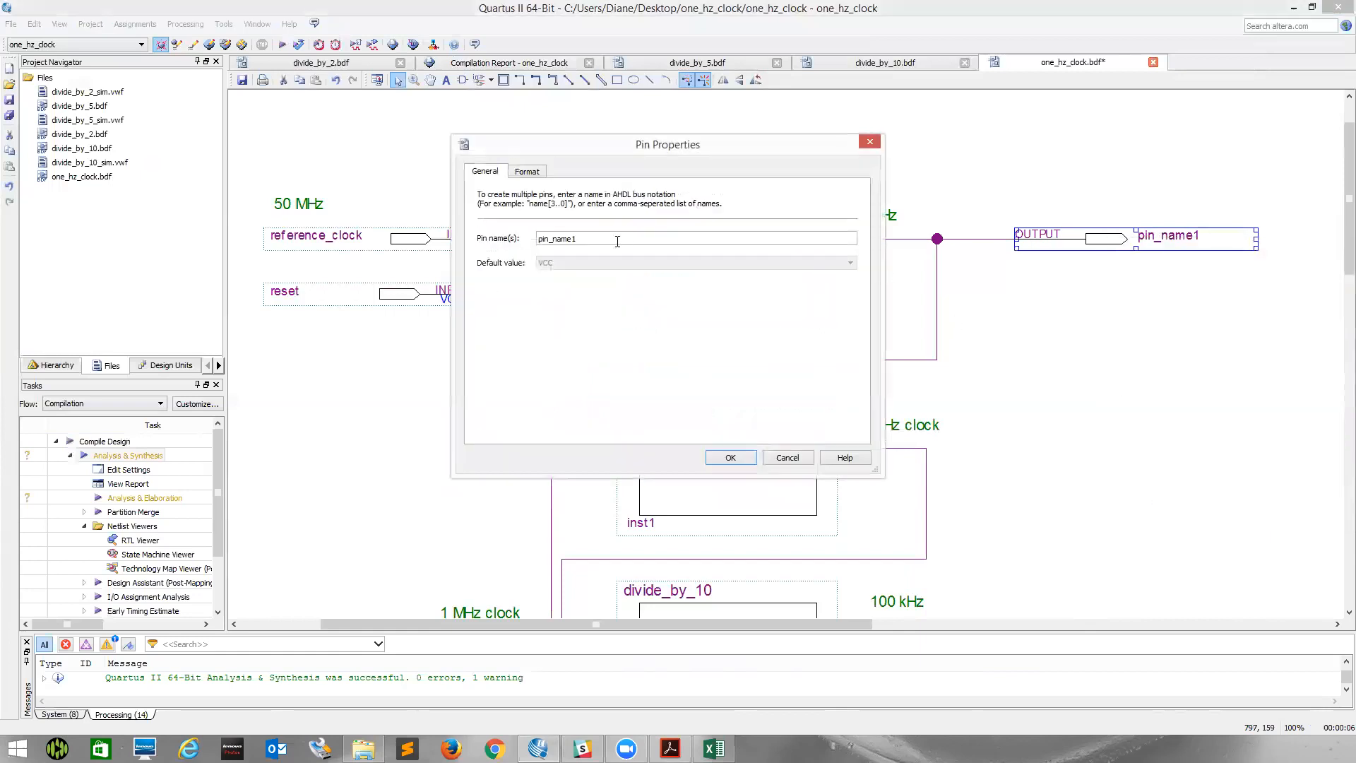
key(BackSpace)
key(BackSpace)
key(BackSpace)
key(BackSpace)
key(BackSpace)
key(BackSpace)
key(BackSpace)
key(BackSpace)
key(BackSpace)
text(5)
text( MH)
key(BackSpace)
key(BackSpace)
key(BackSpace)
key(BackSpace)
text(five_mega_hz)
click(733, 458)
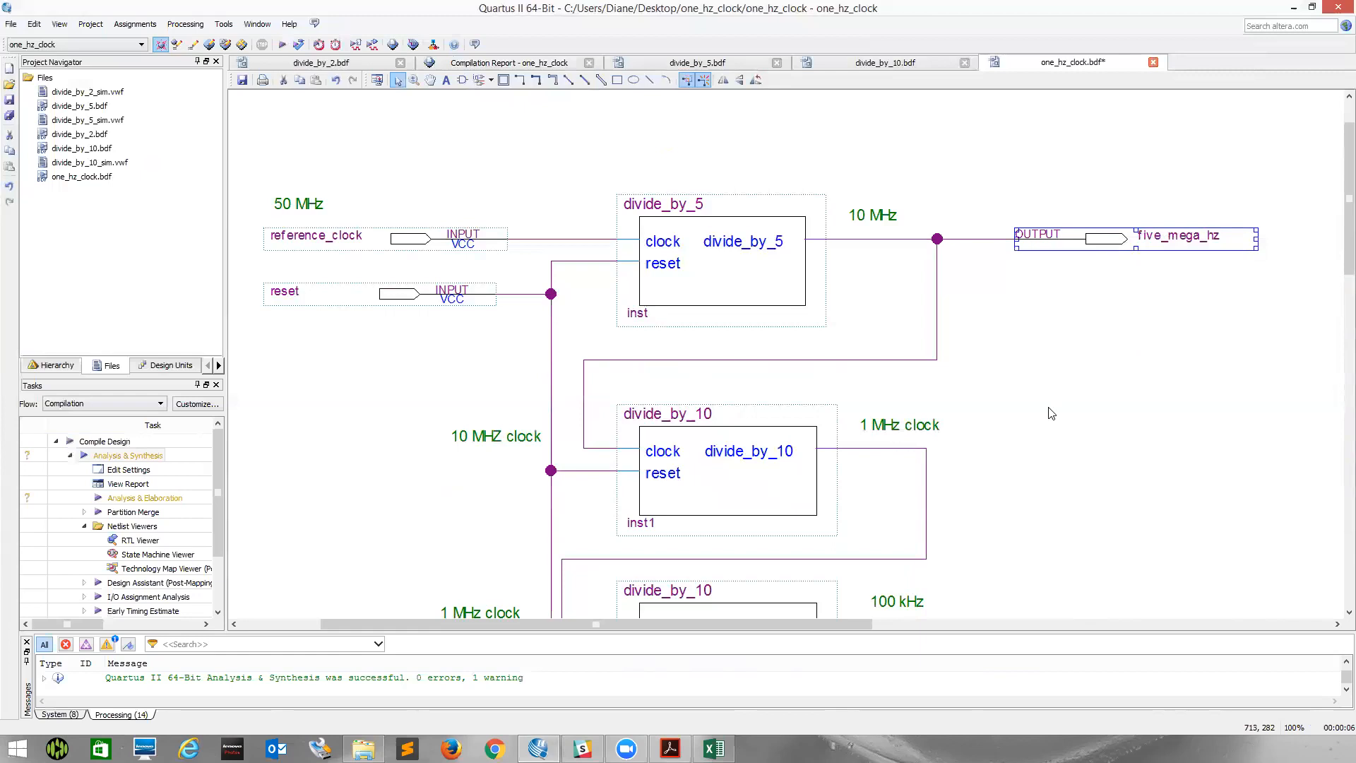
Examine the intermediate outputs of the divide_by_10 blocks along the chain.
scroll(1051, 414, down, 1)
scroll(1051, 413, down, 1)
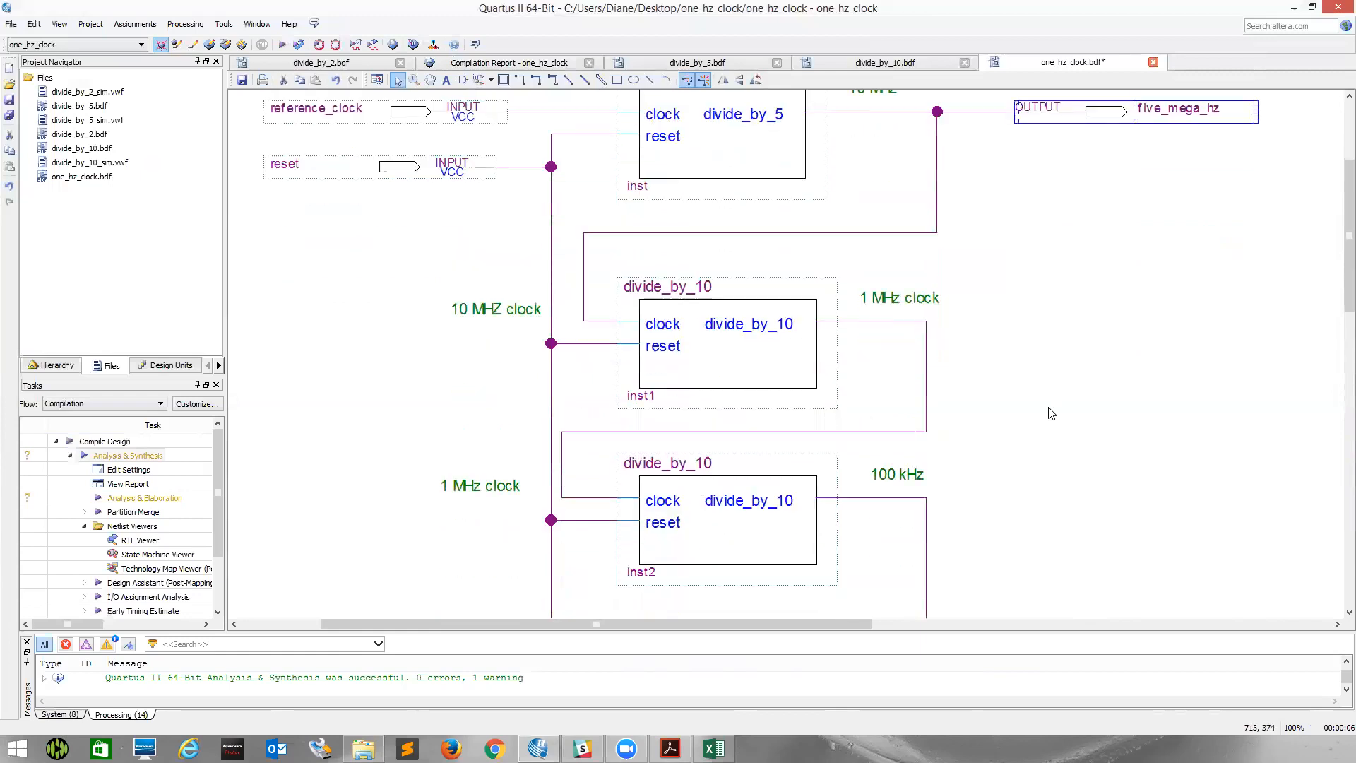
scroll(1051, 413, down, 3)
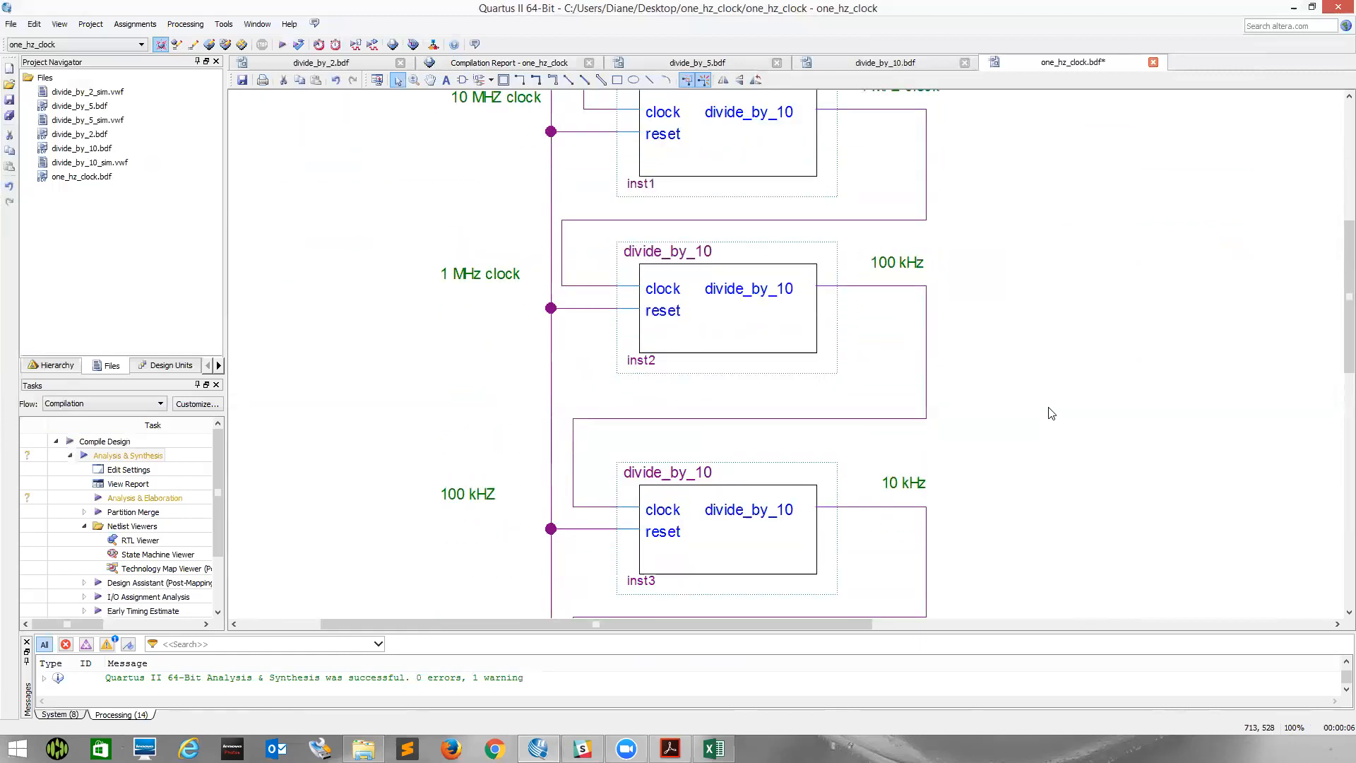
scroll(1051, 414, up, 4)
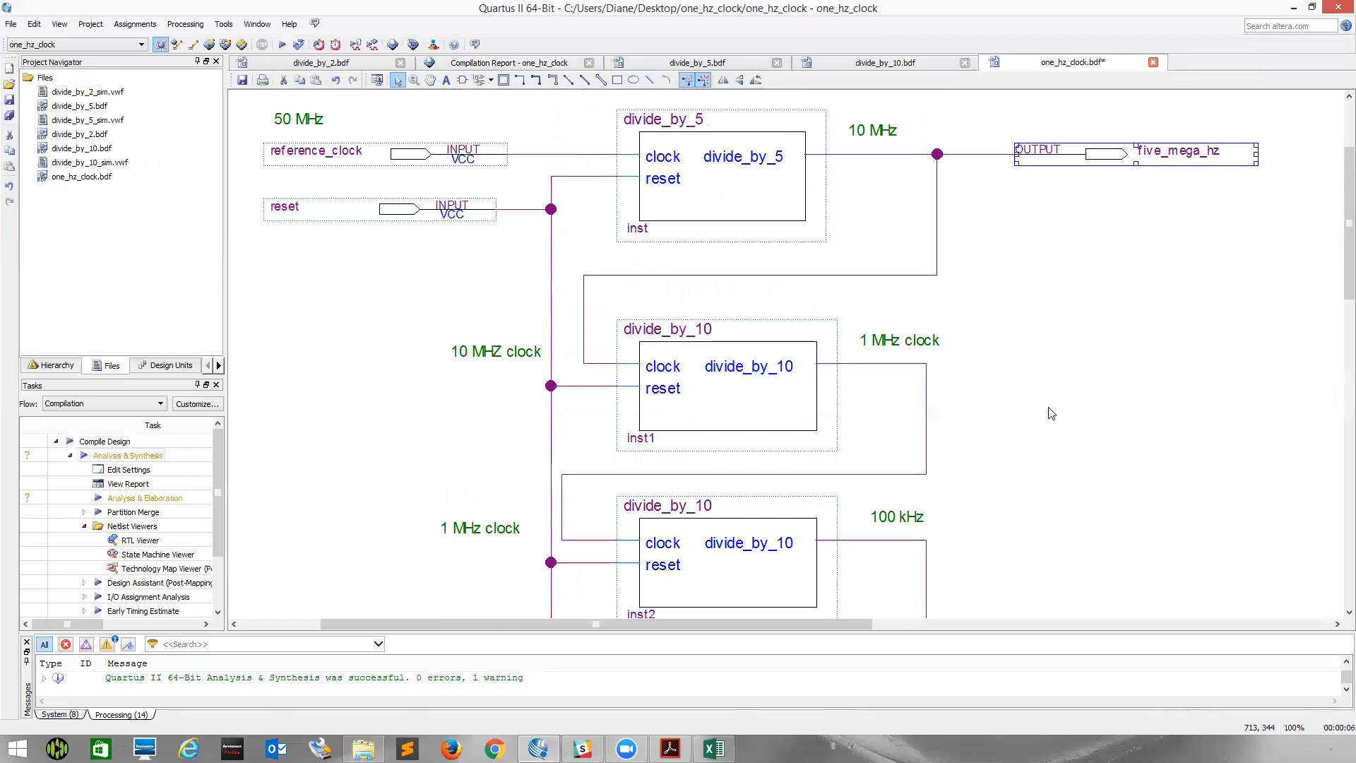
scroll(1051, 413, down, 5)
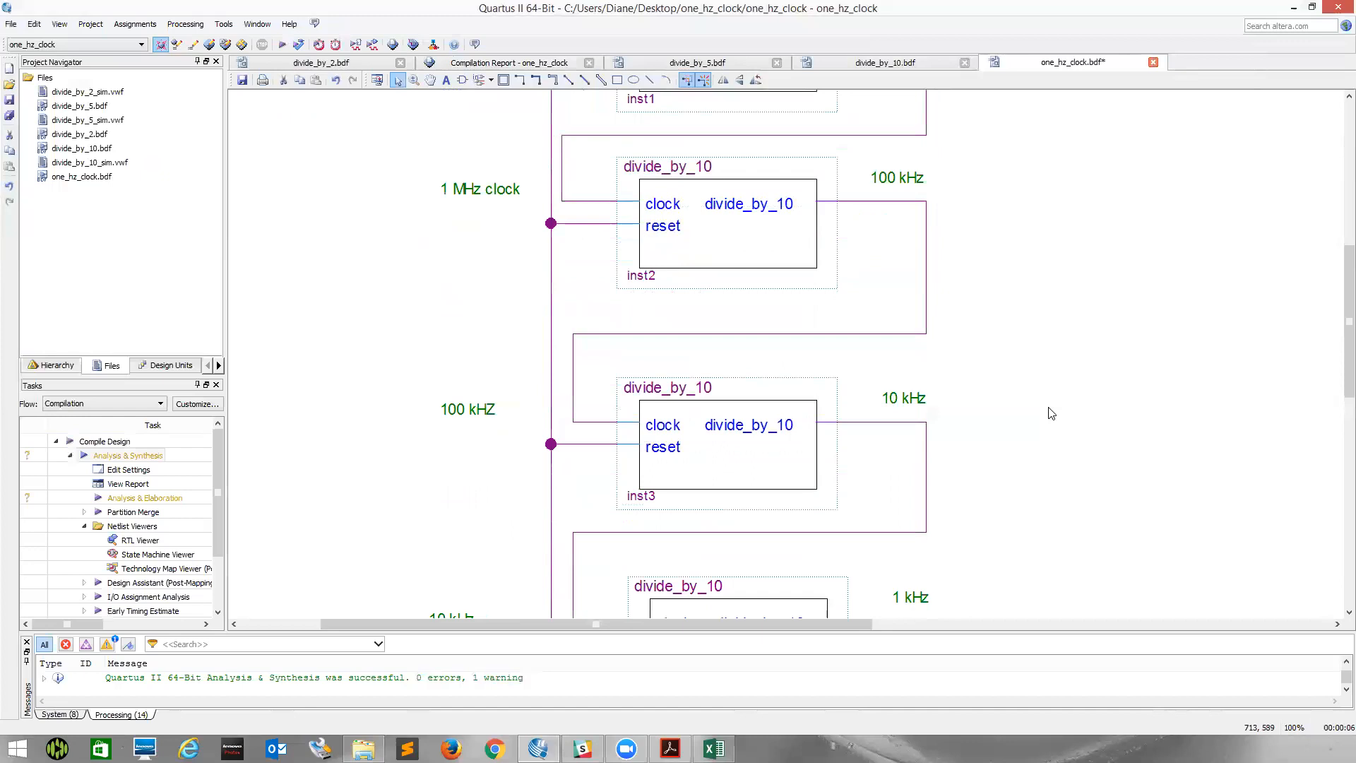
scroll(1052, 413, down, 2)
scroll(1052, 414, up, 6)
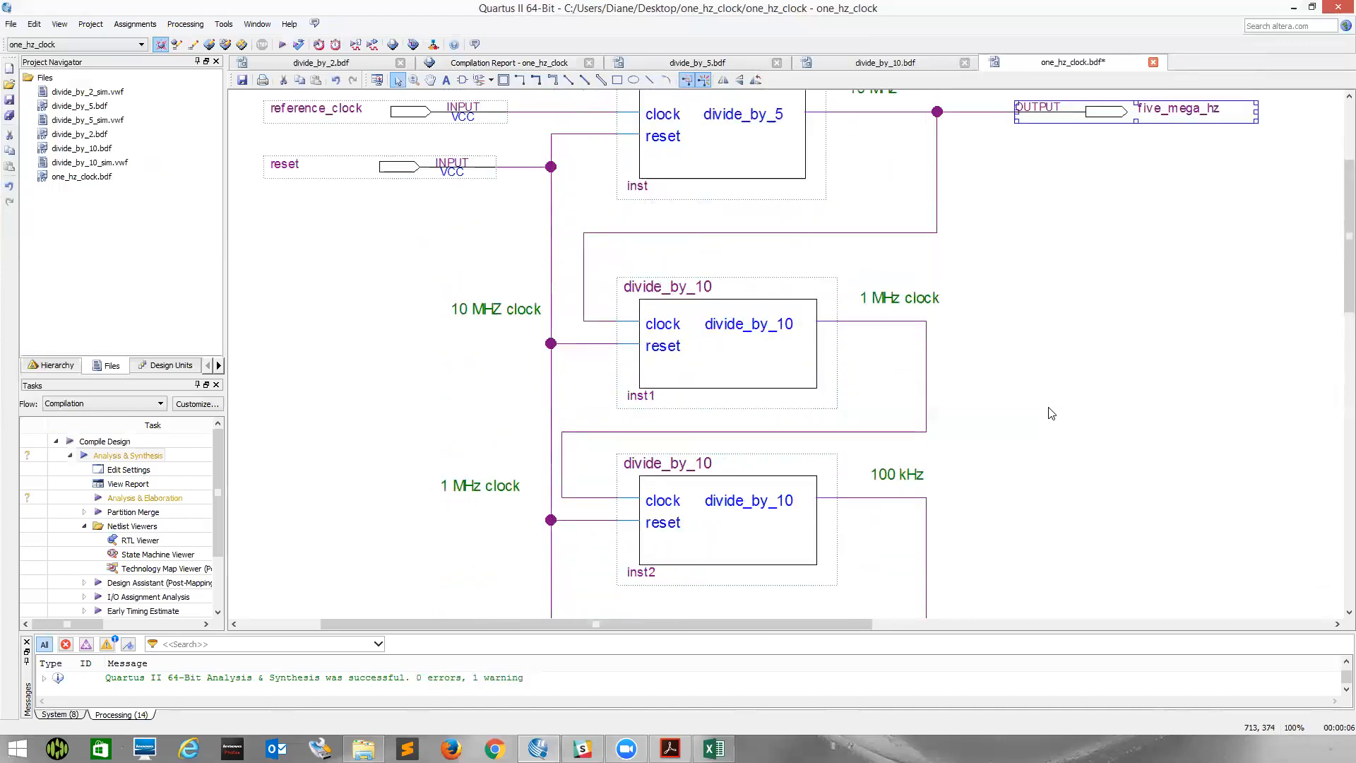
Examine the divider chain from the divide_by_5 block and five_mega_hz pin down to the one_hz_clock output.
scroll(1051, 413, up, 3)
scroll(1052, 414, down, 5)
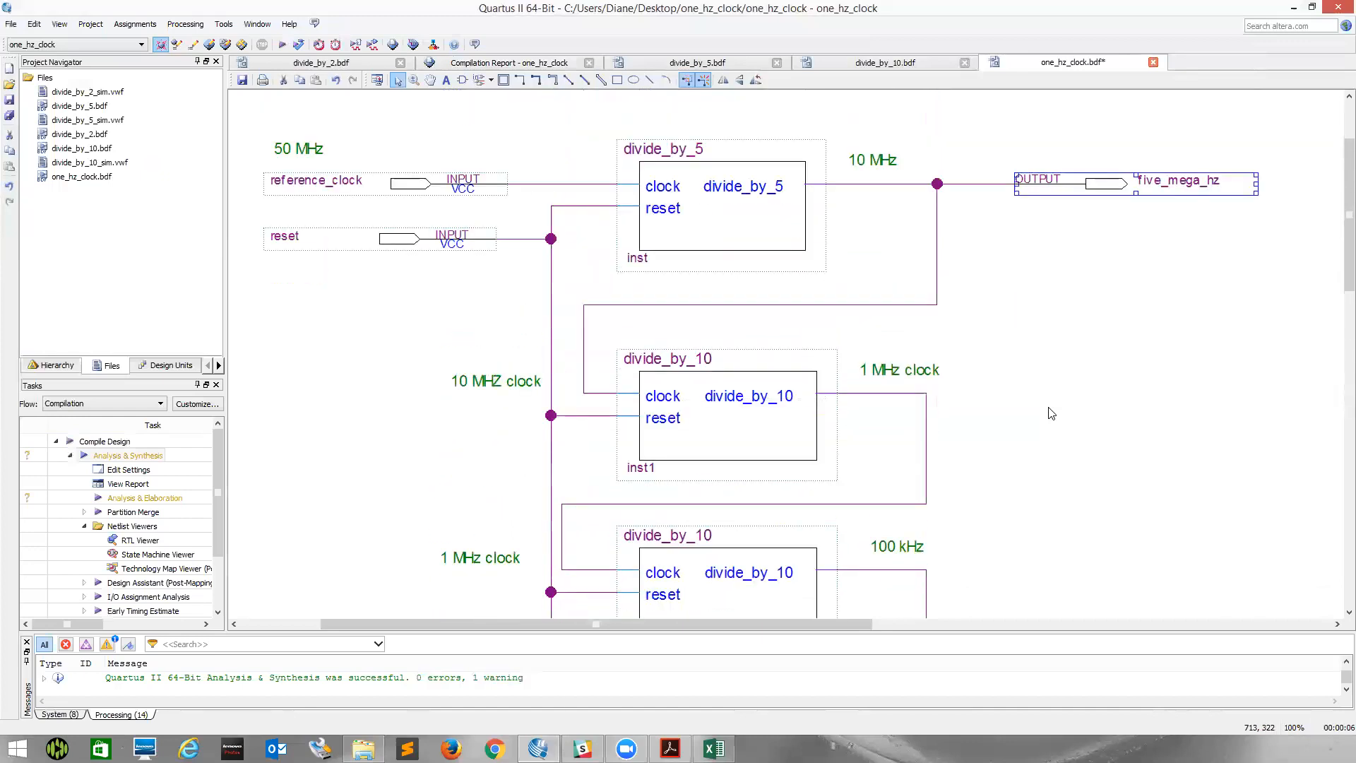
scroll(1051, 413, up, 2)
scroll(1051, 413, up, 2)
scroll(1052, 413, down, 1)
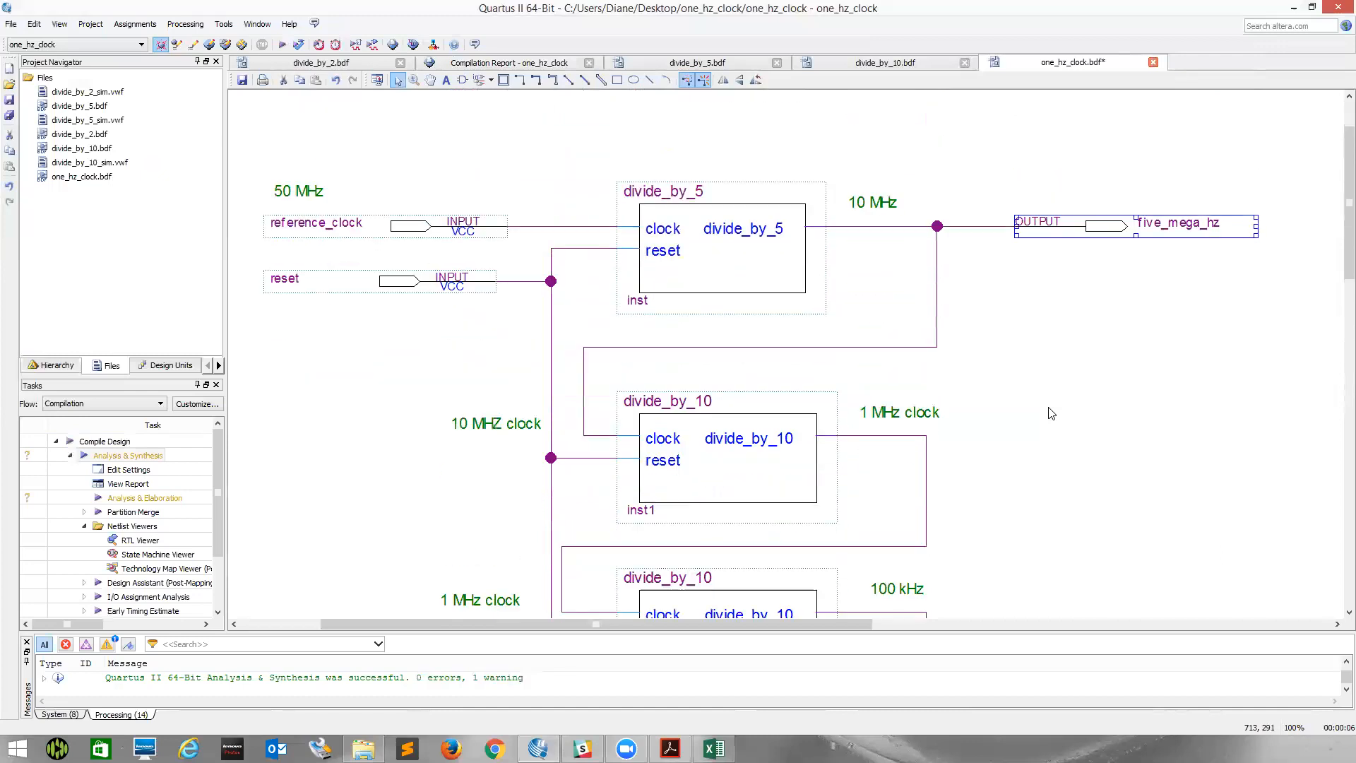
scroll(1051, 413, down, 2)
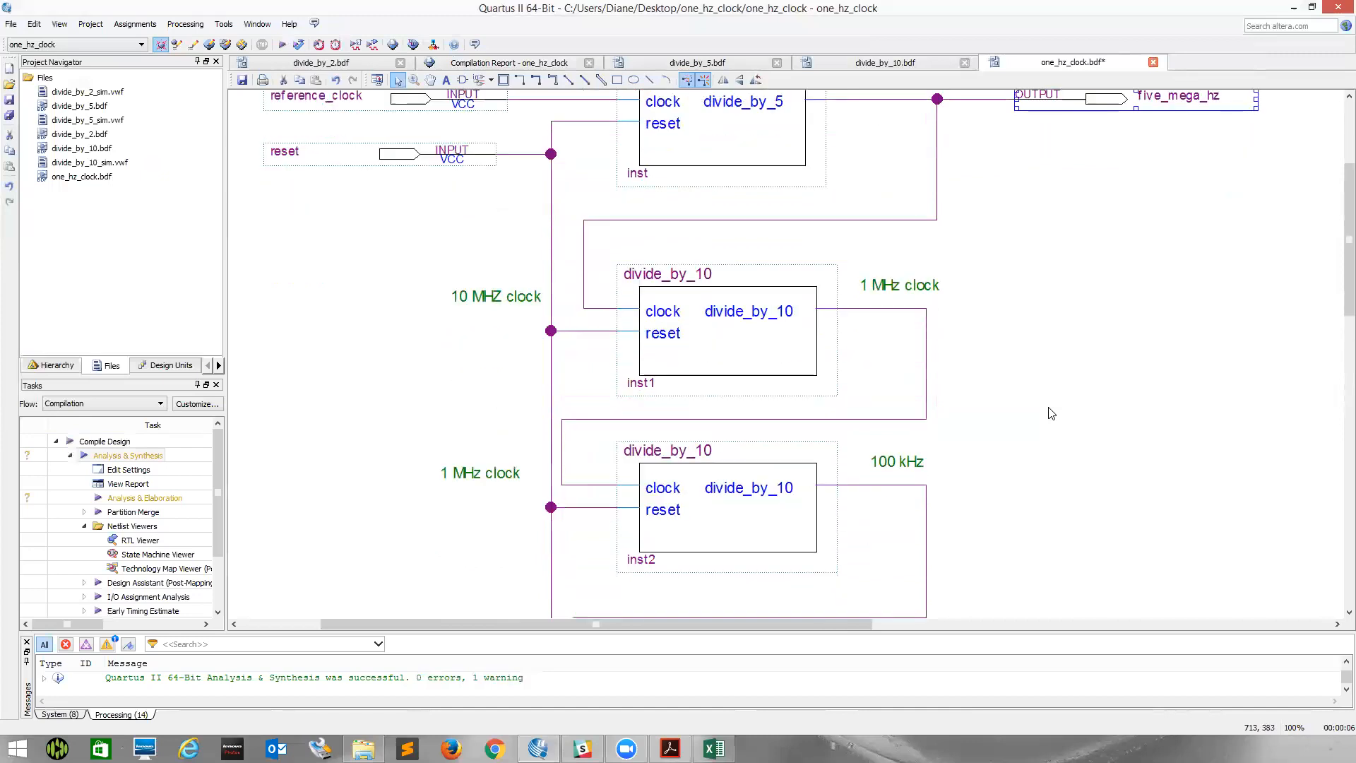
scroll(1051, 413, down, 1)
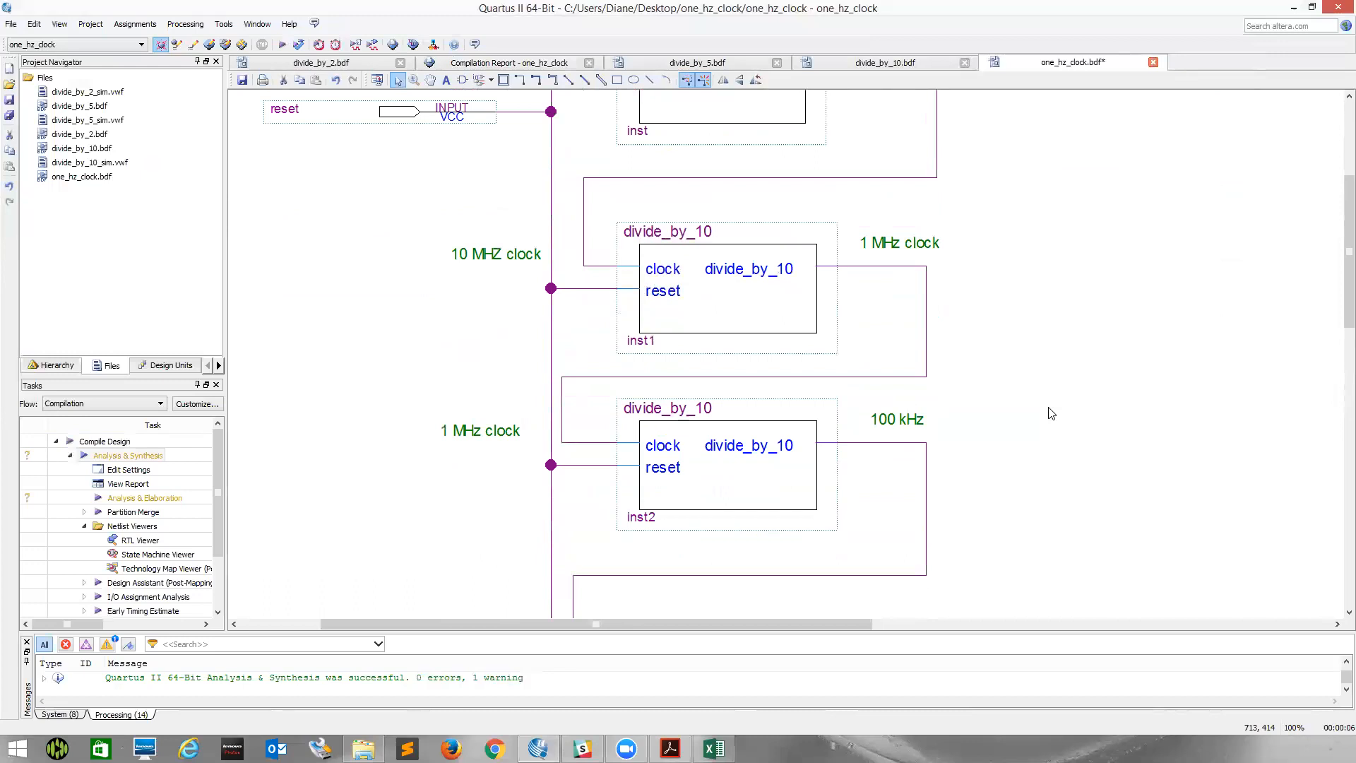
scroll(1051, 413, up, 3)
scroll(1052, 415, down, 15)
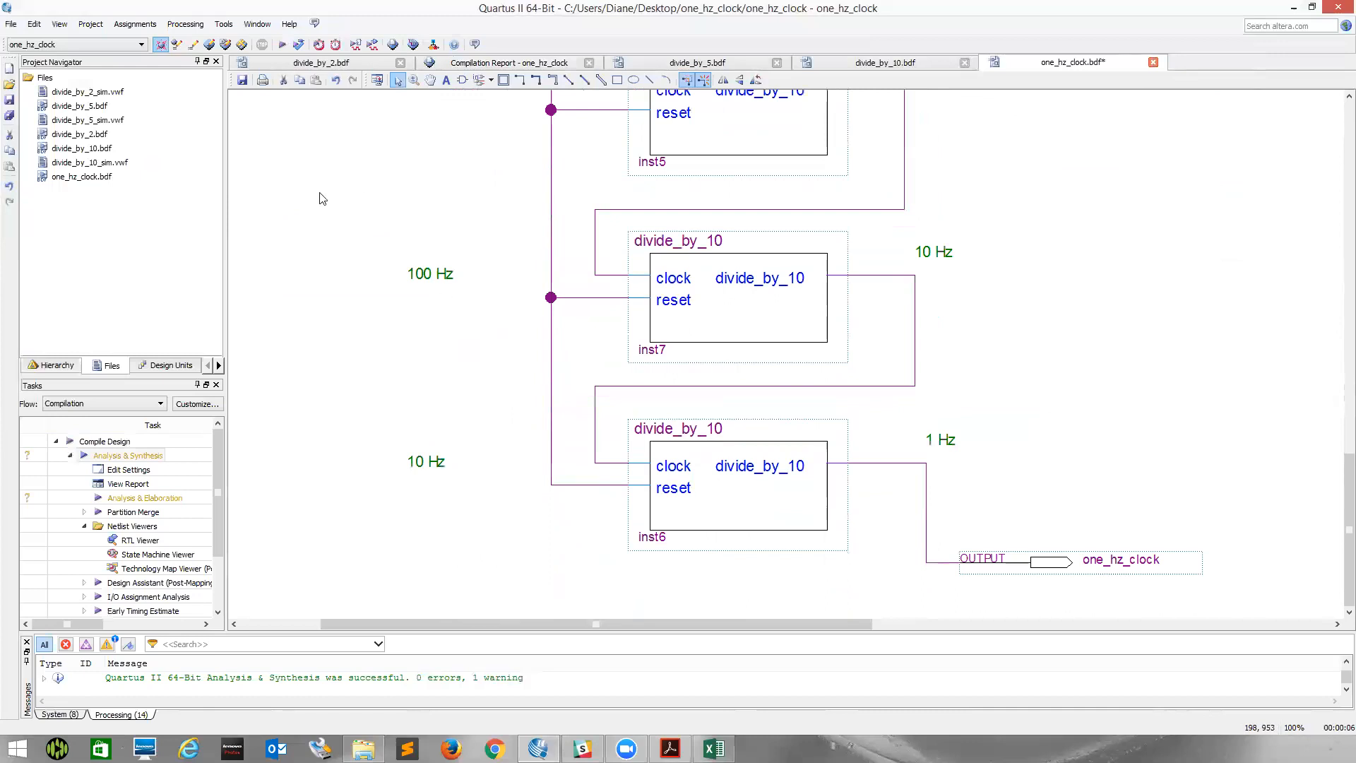
Set one_hz_clock.bdf as the top-level entity and run Analysis & Synthesis, saving the modified schematic.
click(61, 177)
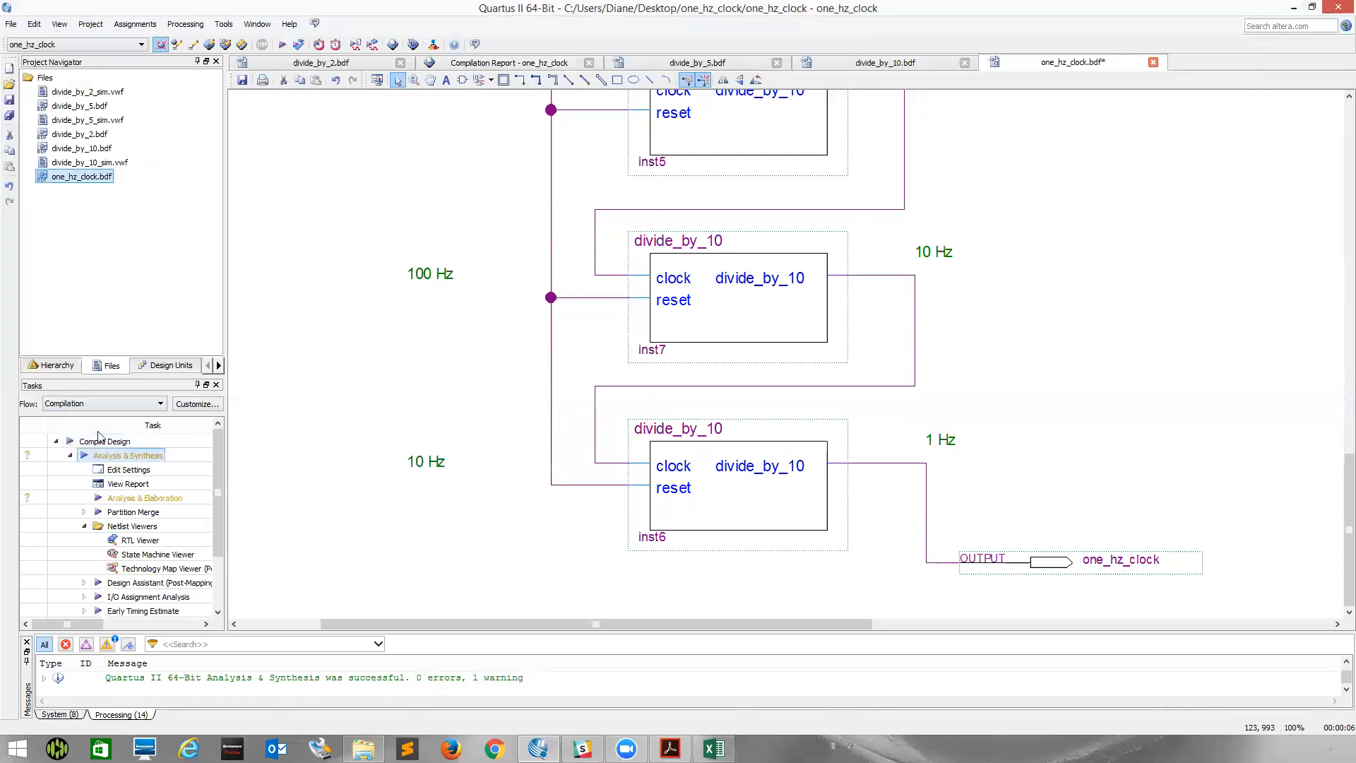
right_click(81, 182)
click(113, 224)
double_click(128, 456)
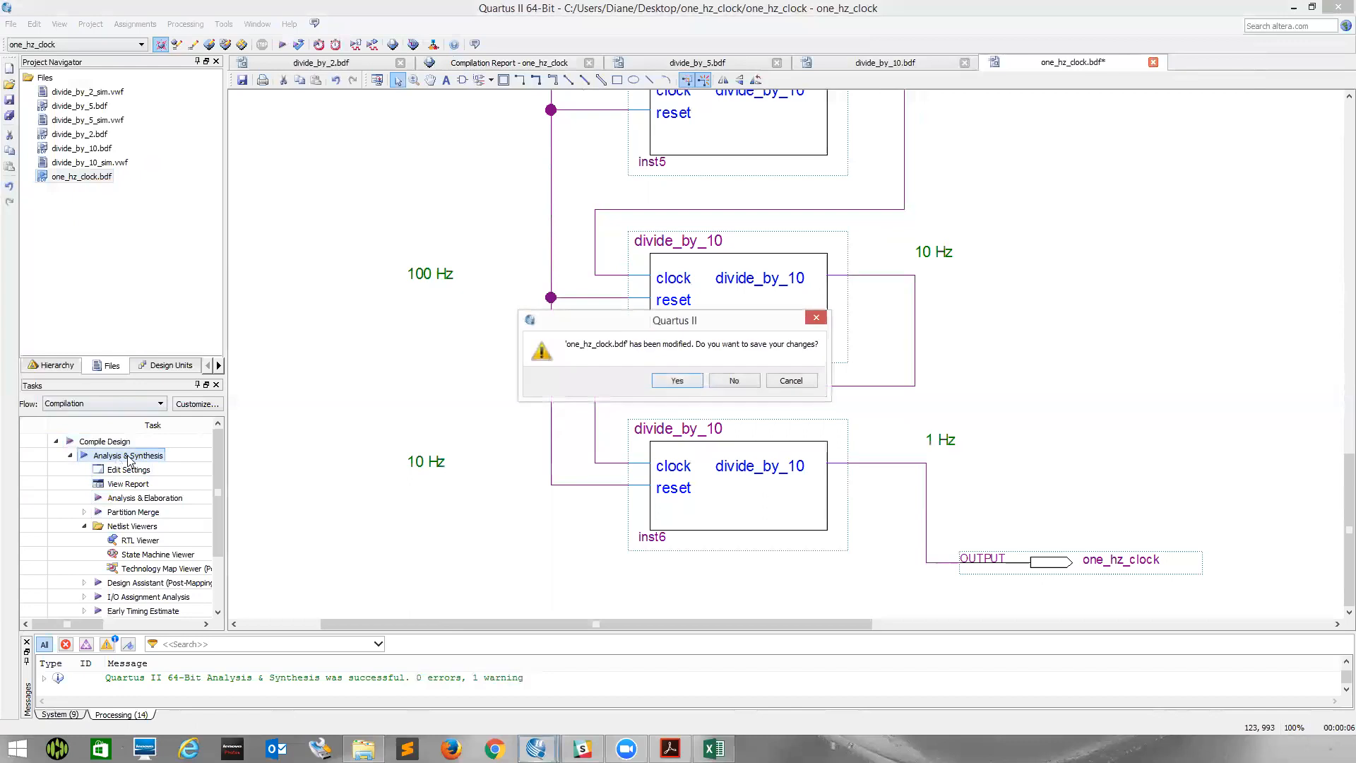
click(681, 384)
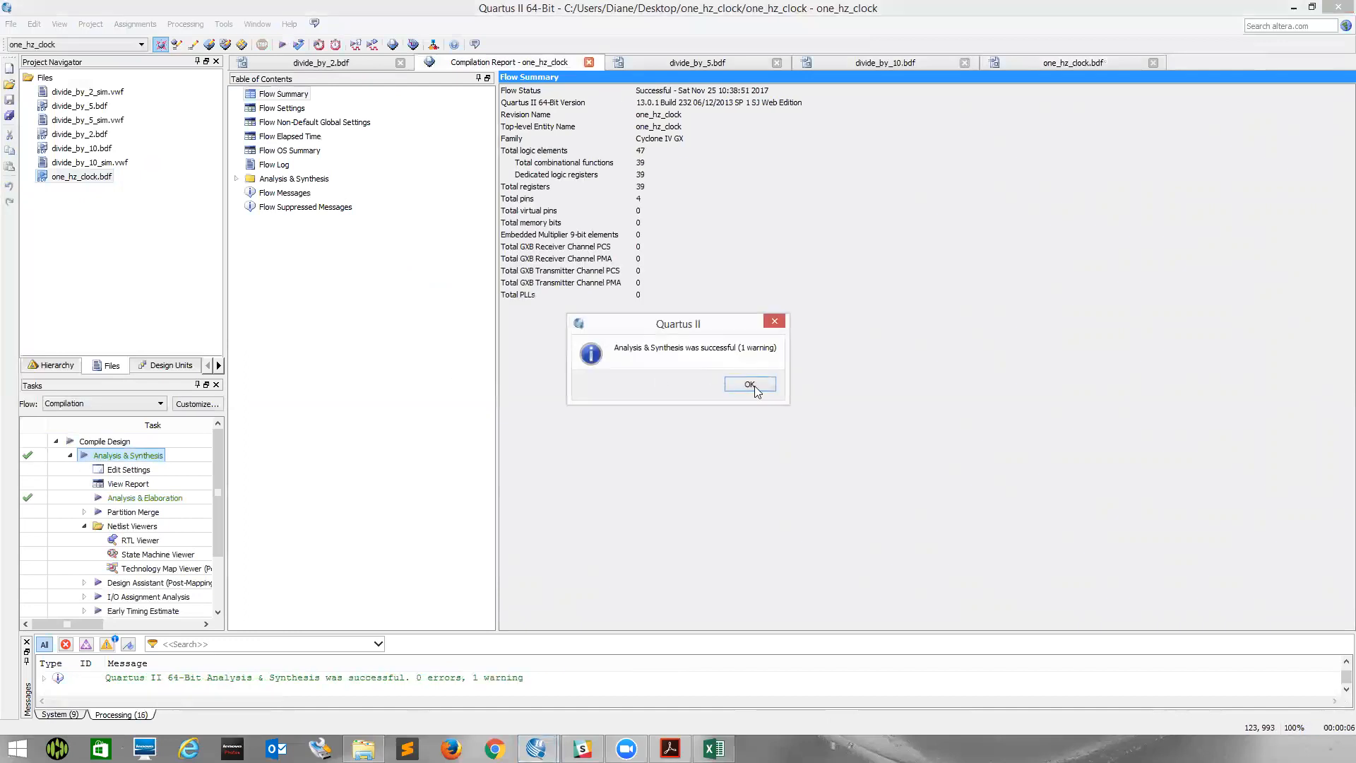
click(749, 383)
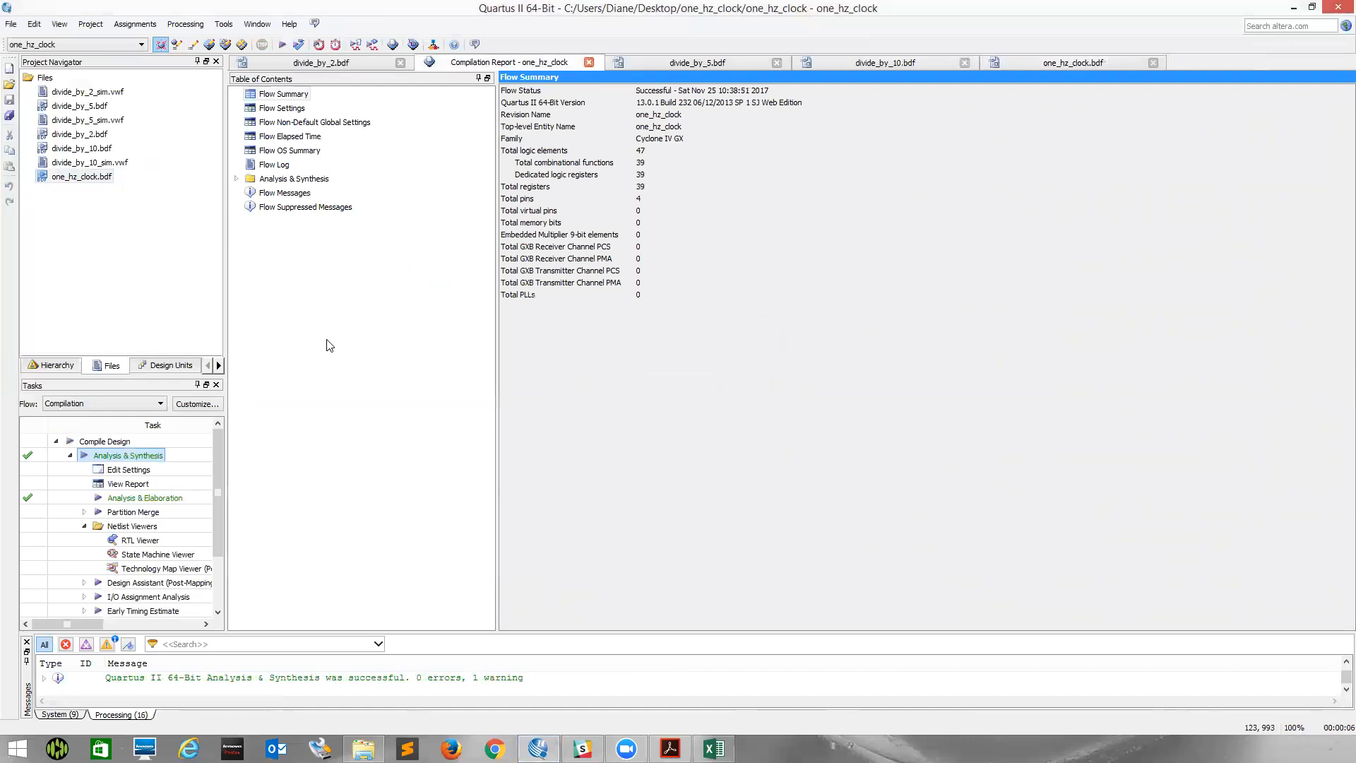
Create a new University Program VWF file for simulating the clock design.
click(12, 25)
click(26, 38)
click(808, 372)
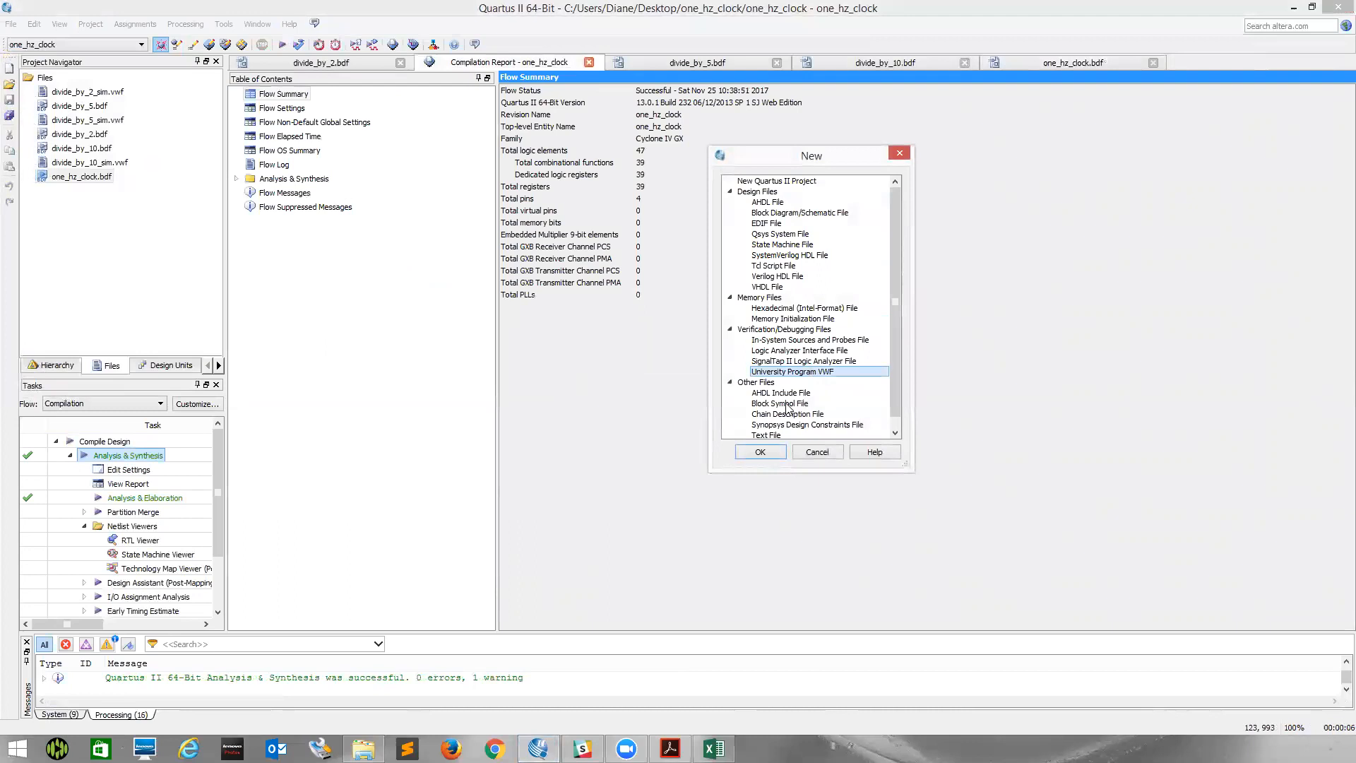
click(766, 449)
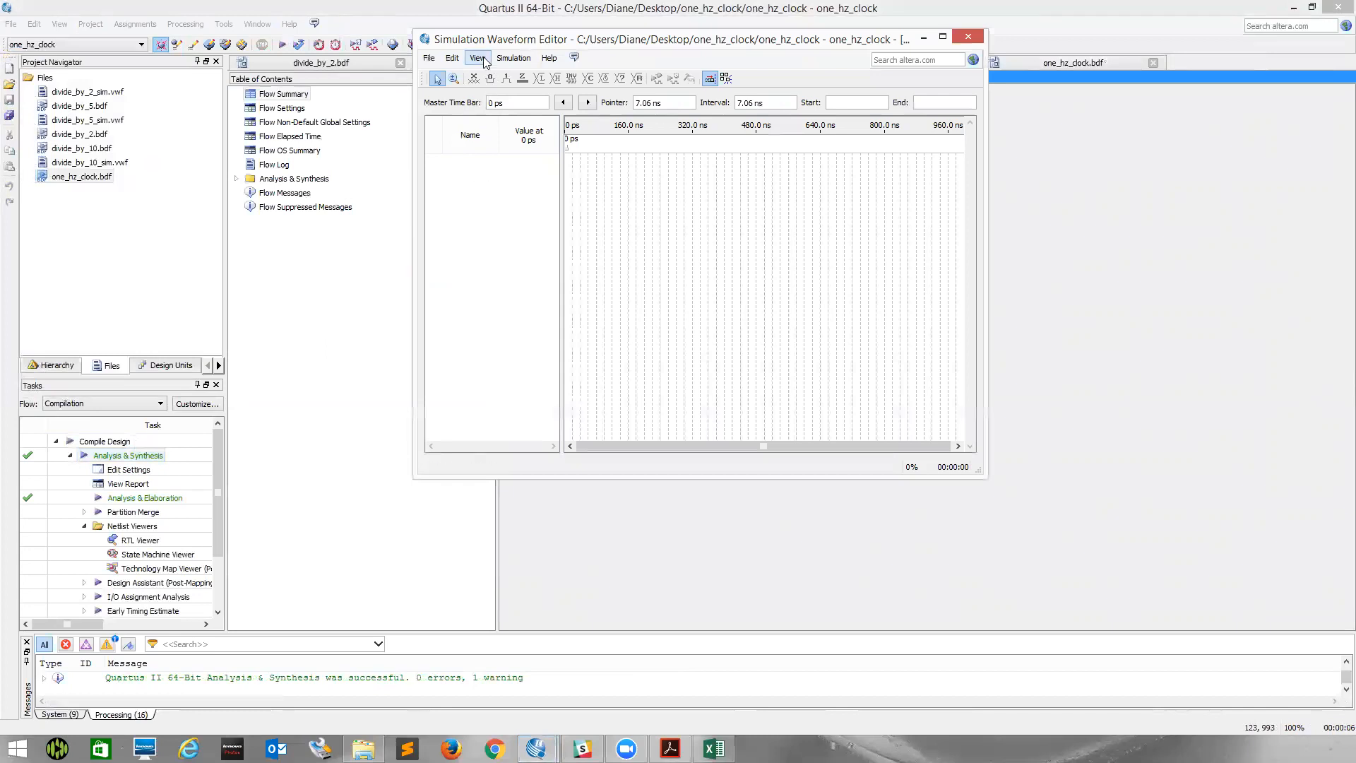
Set the simulation waveform's end time to 120 ns.
click(452, 57)
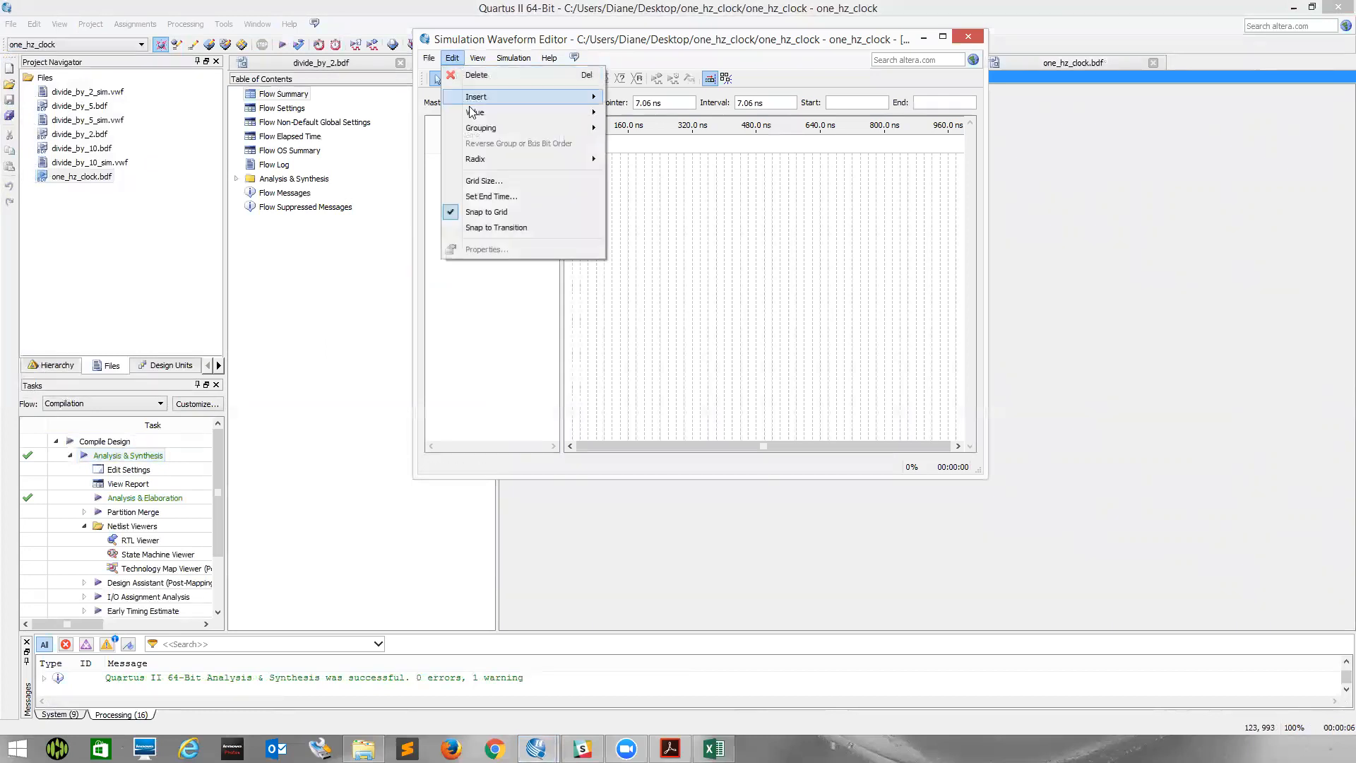
click(490, 196)
key(BackSpace)
key(BackSpace)
key(BackSpace)
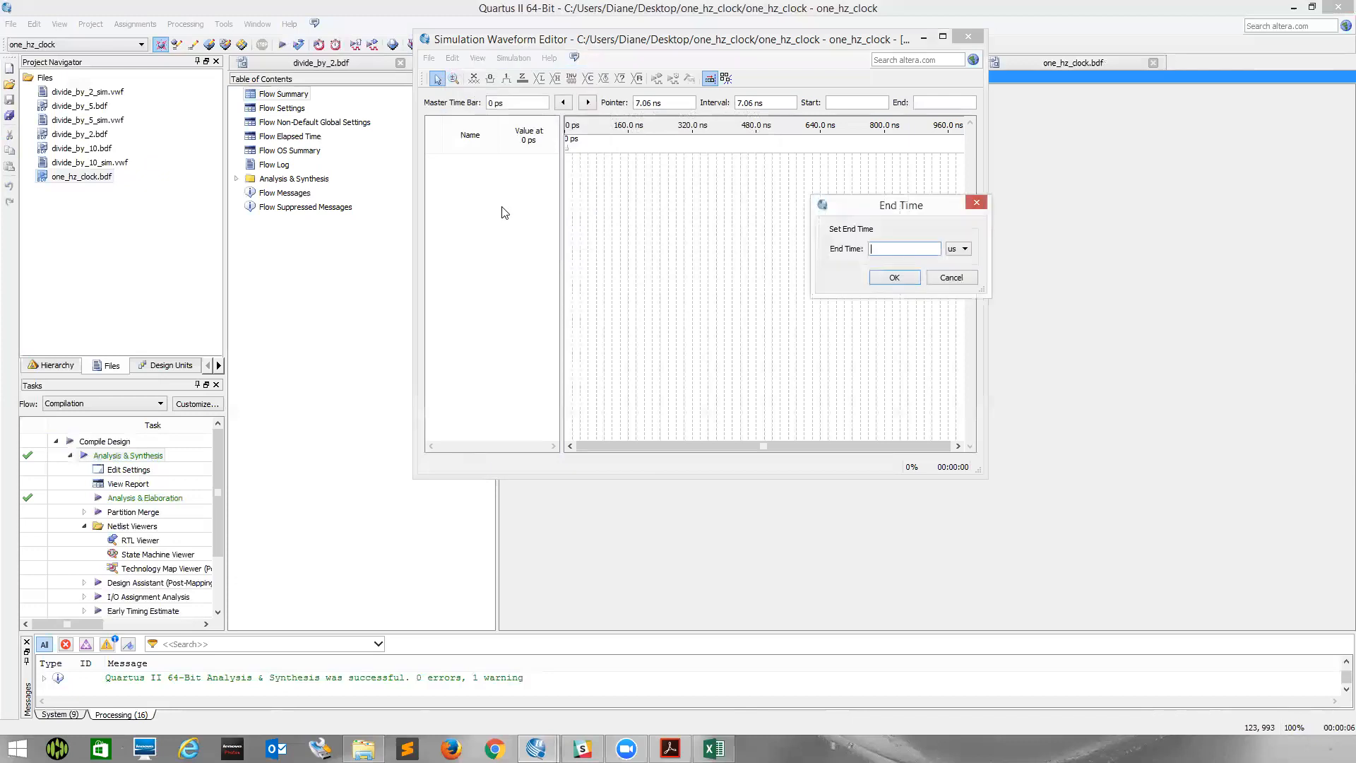
text(120)
key(Tab)
key(Up)
key(Return)
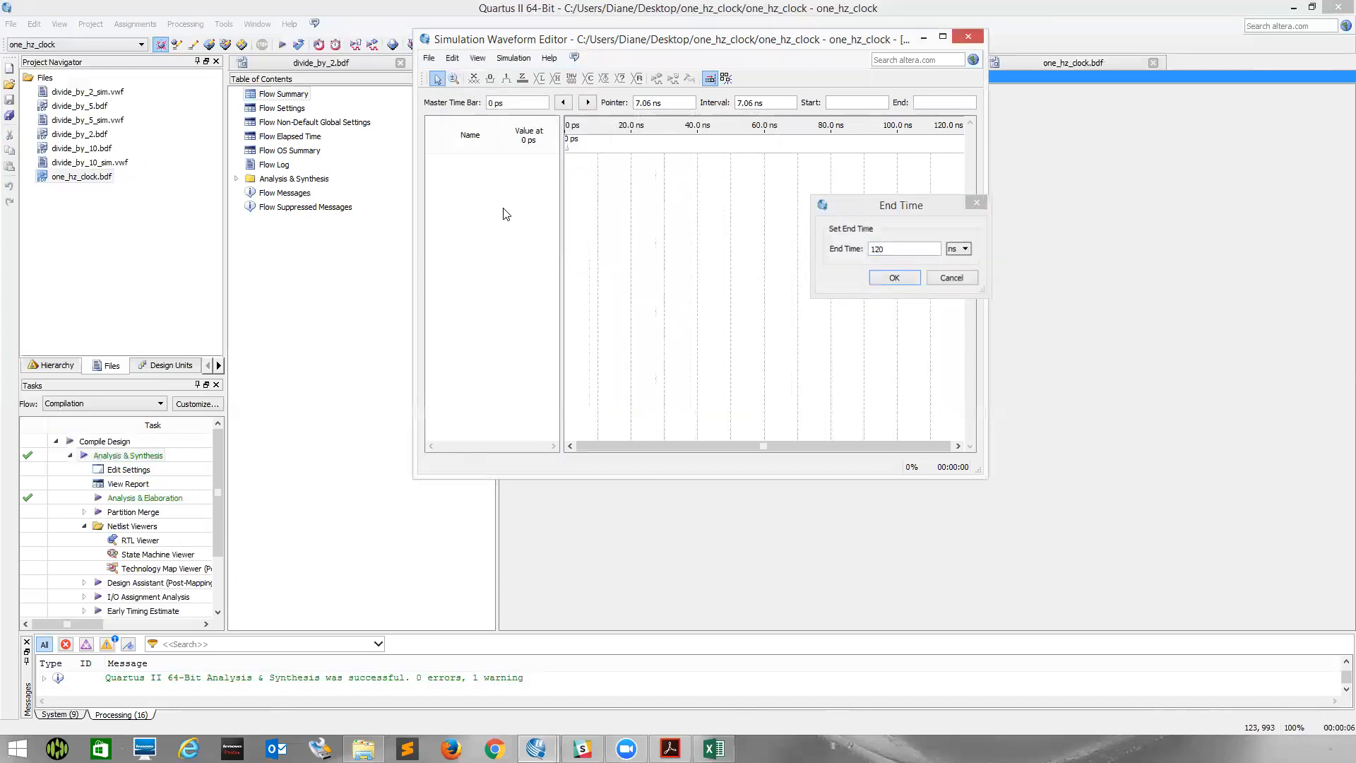
Insert all of the design's pins into the waveform using the Node Finder.
right_click(506, 214)
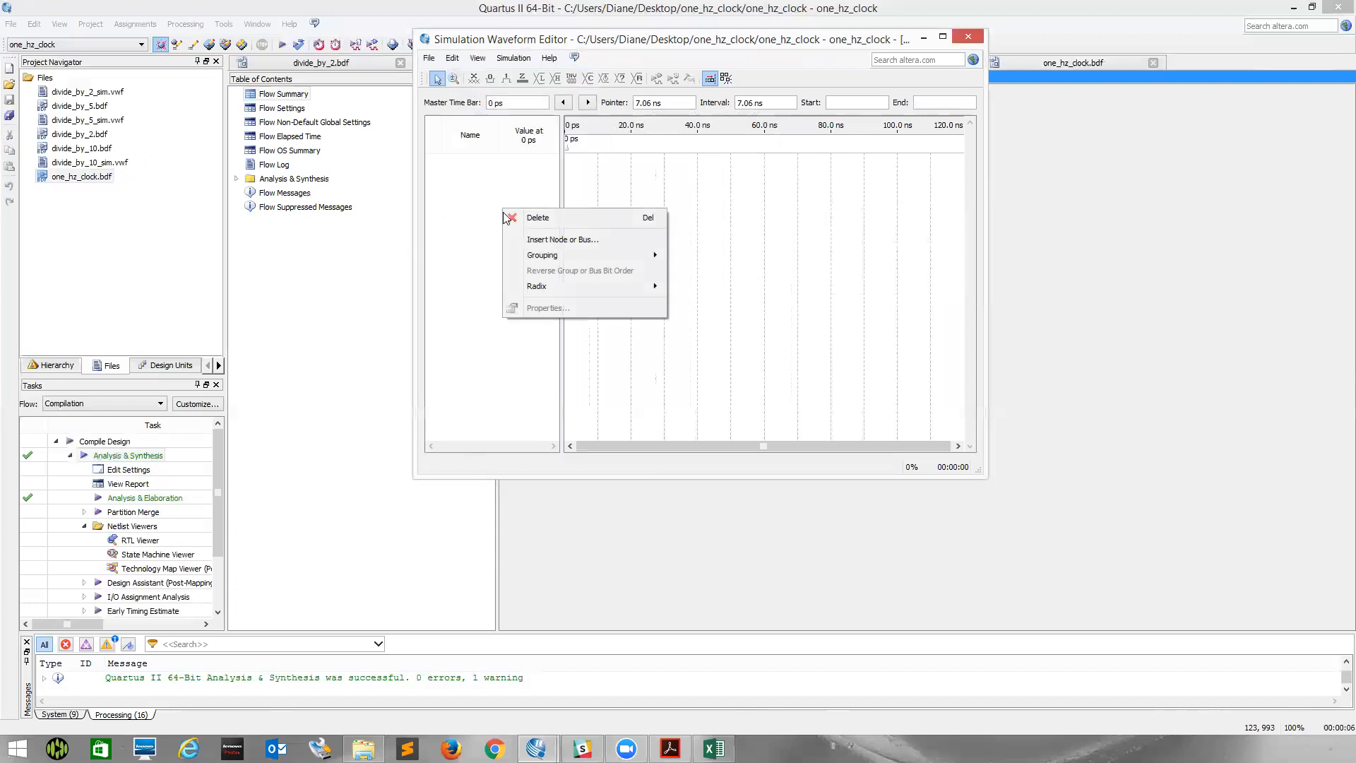
click(537, 236)
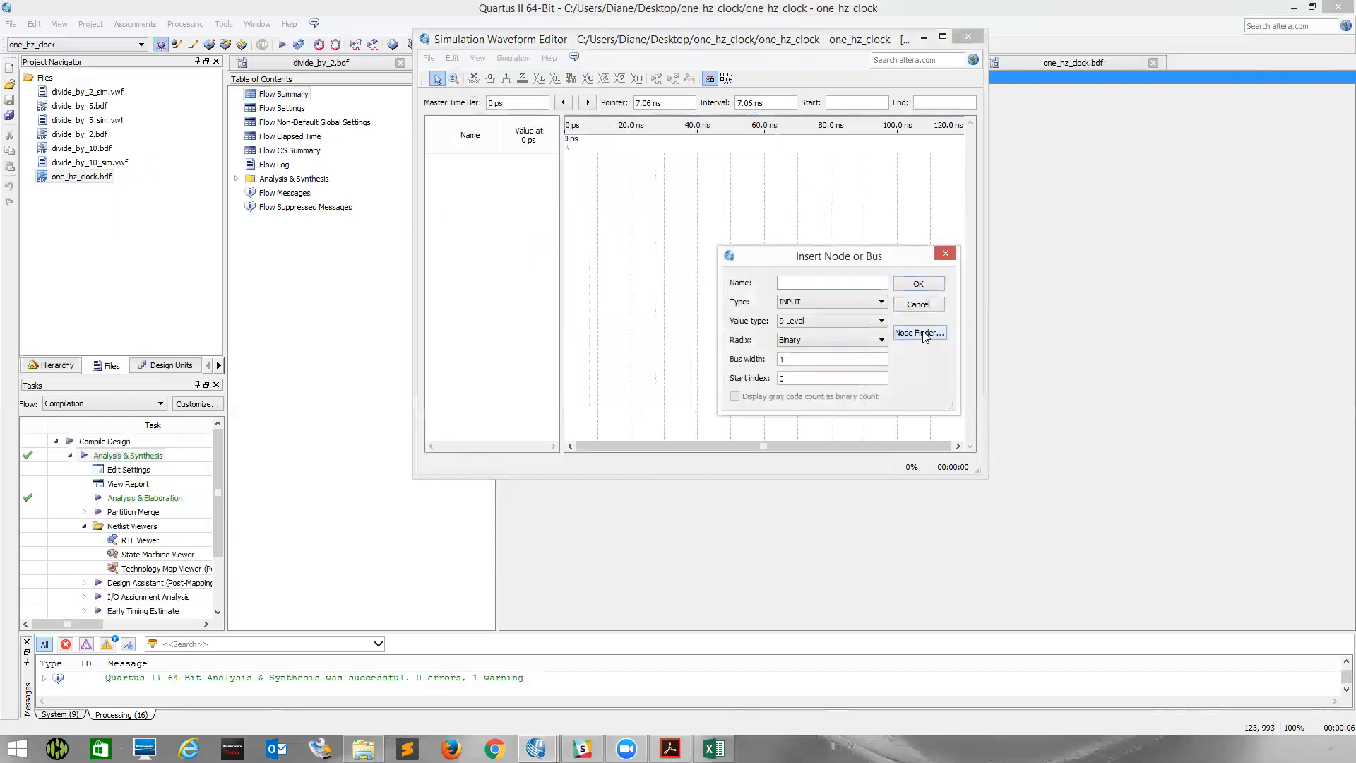
click(924, 335)
click(531, 282)
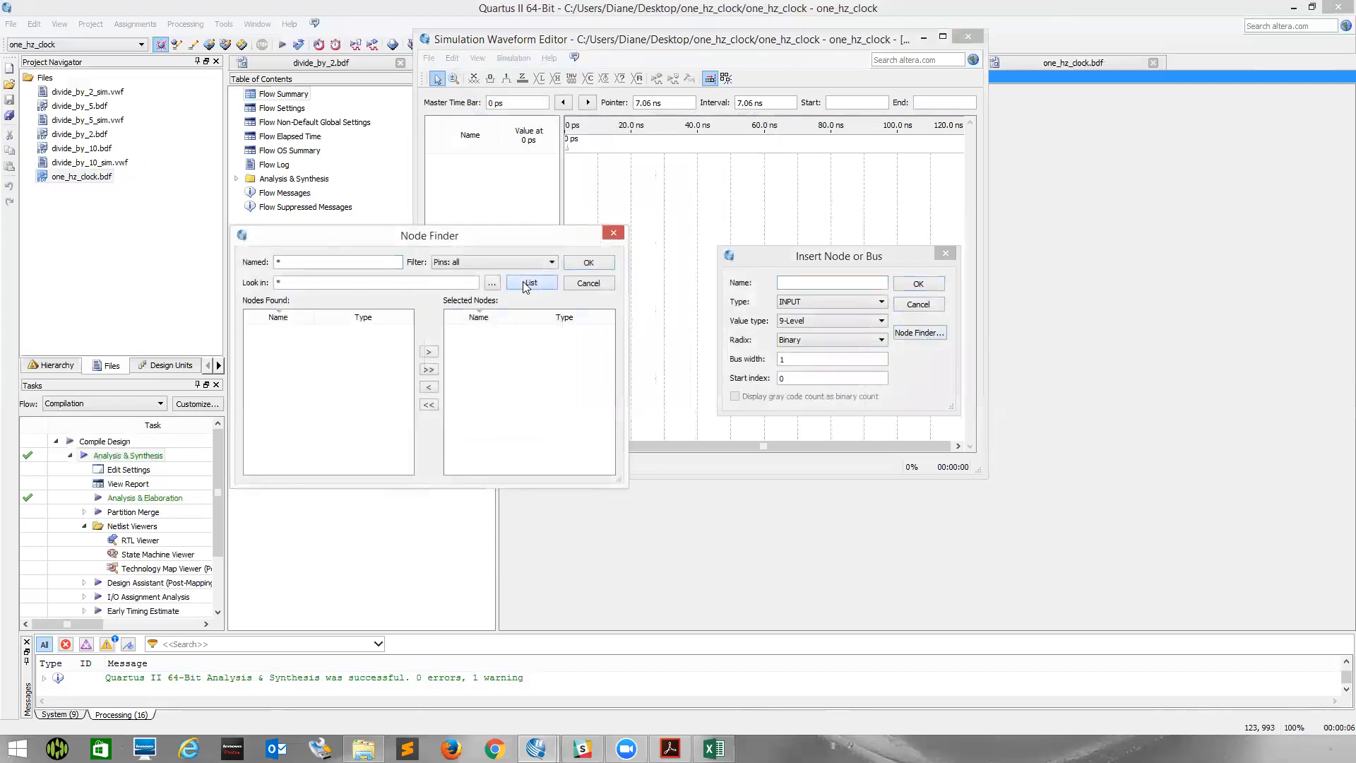
click(429, 370)
click(587, 264)
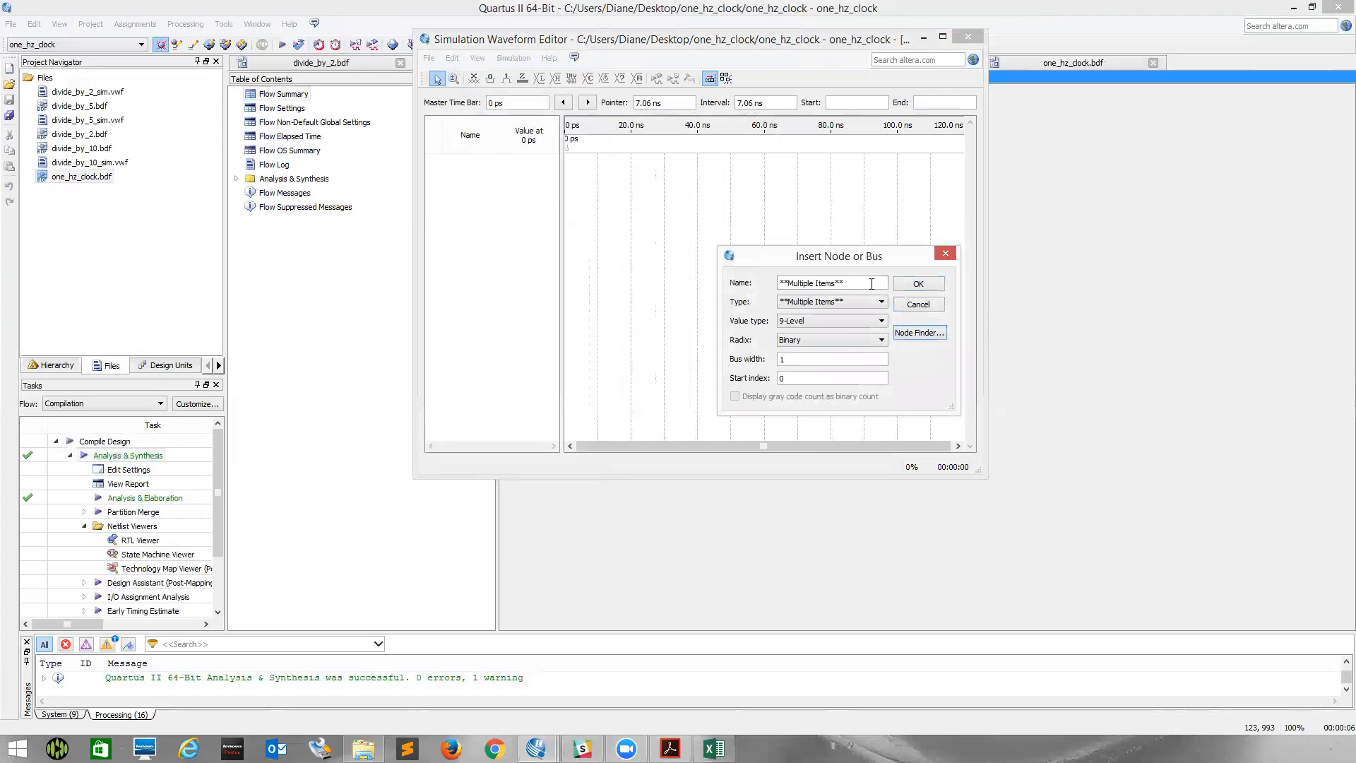
click(918, 283)
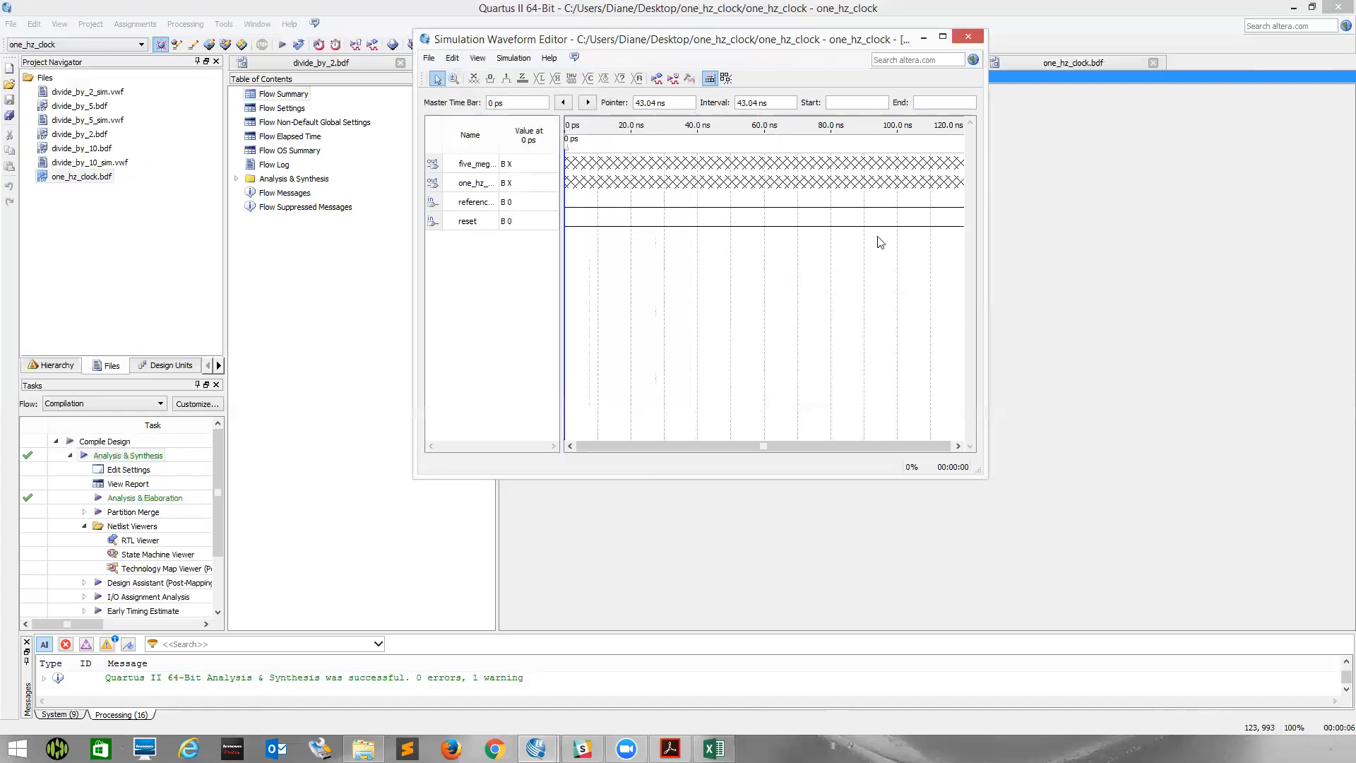
Remove the one_hz_clock signal from the waveform, then maximize the waveform editor and widen the signal list.
drag(986, 286, 1116, 285)
click(437, 185)
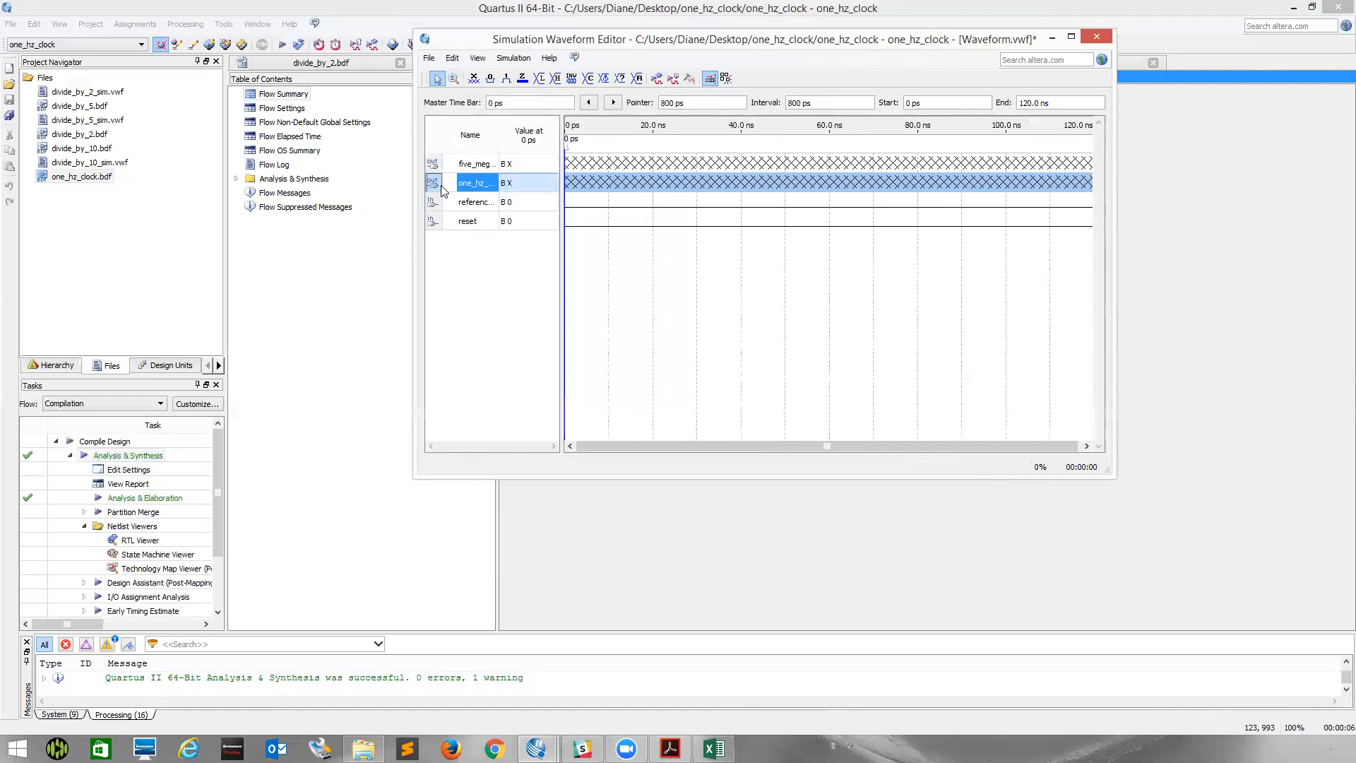
key(Delete)
click(473, 168)
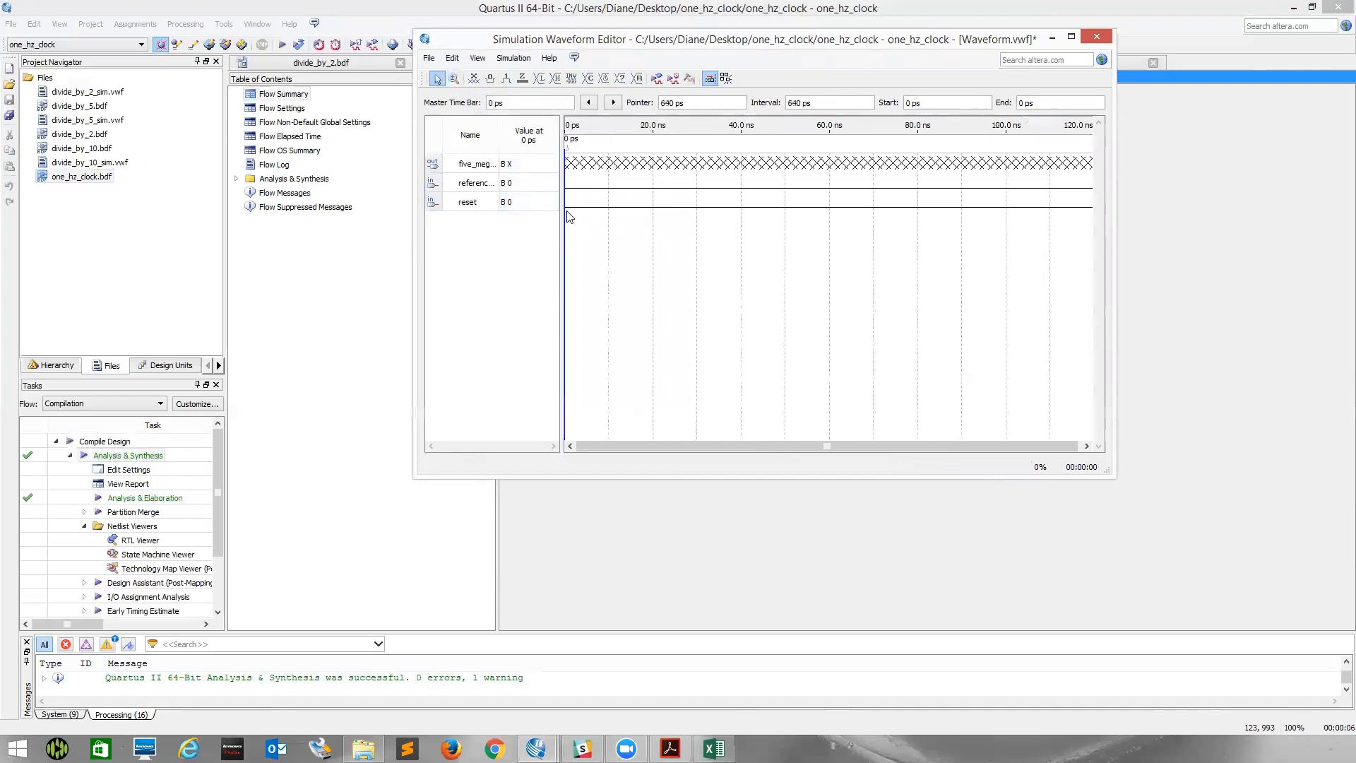
click(1070, 36)
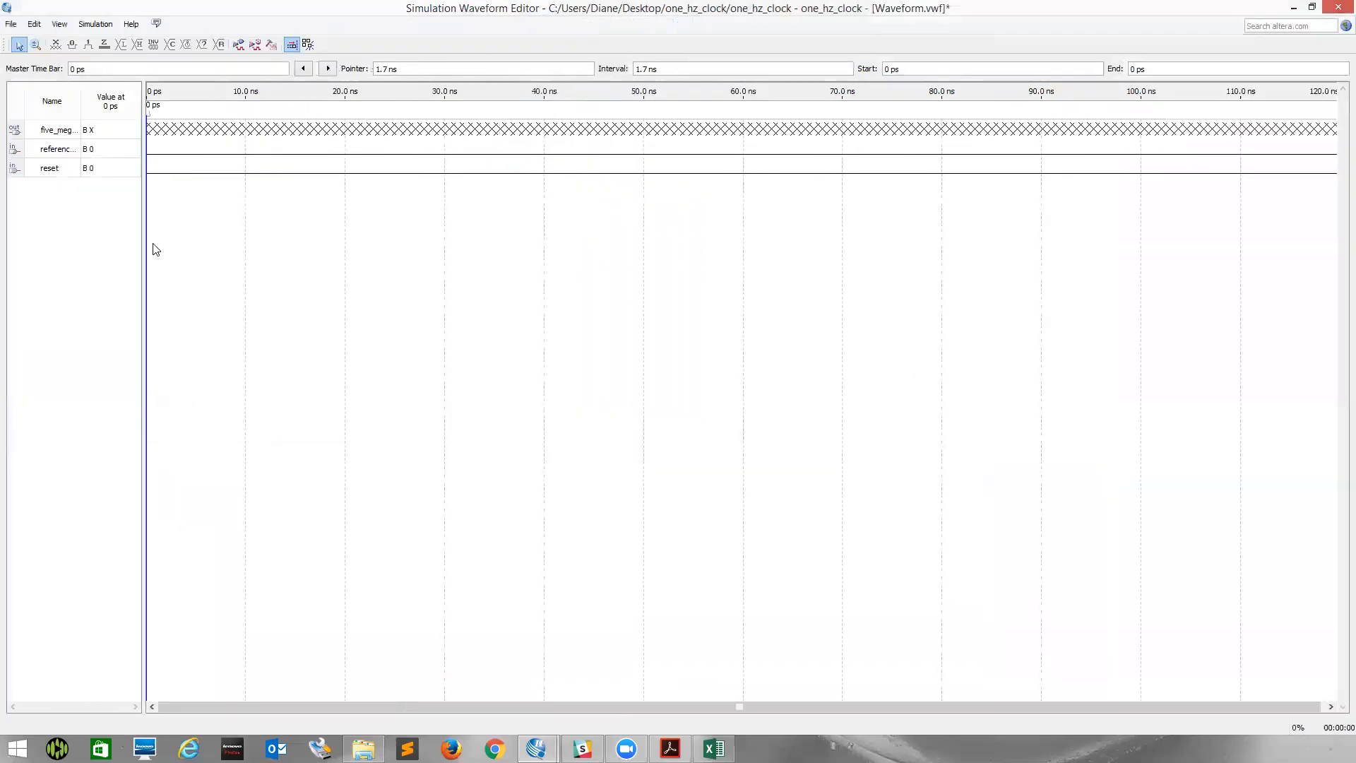
drag(143, 244, 265, 239)
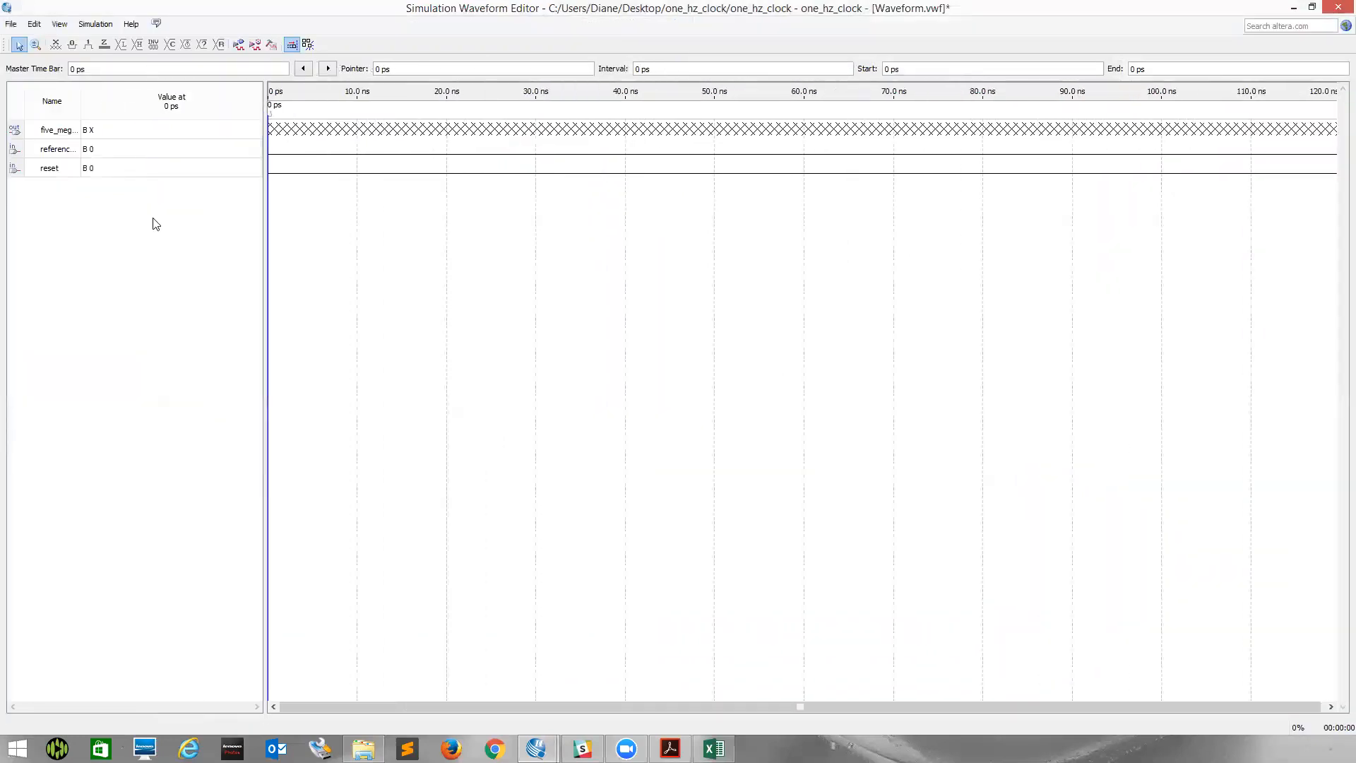
Assign a clock with a 1 ns period and 50% duty cycle to the reference_clock signal.
click(55, 154)
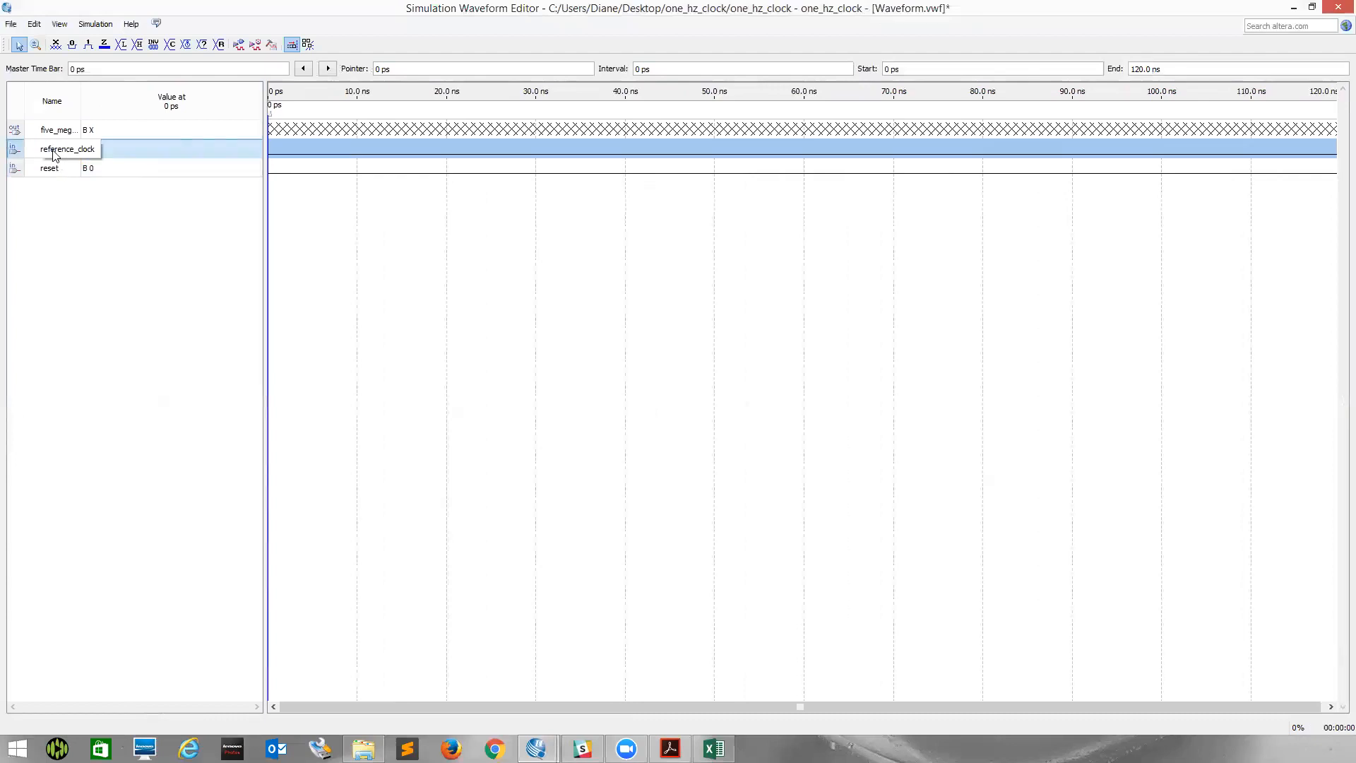
click(186, 44)
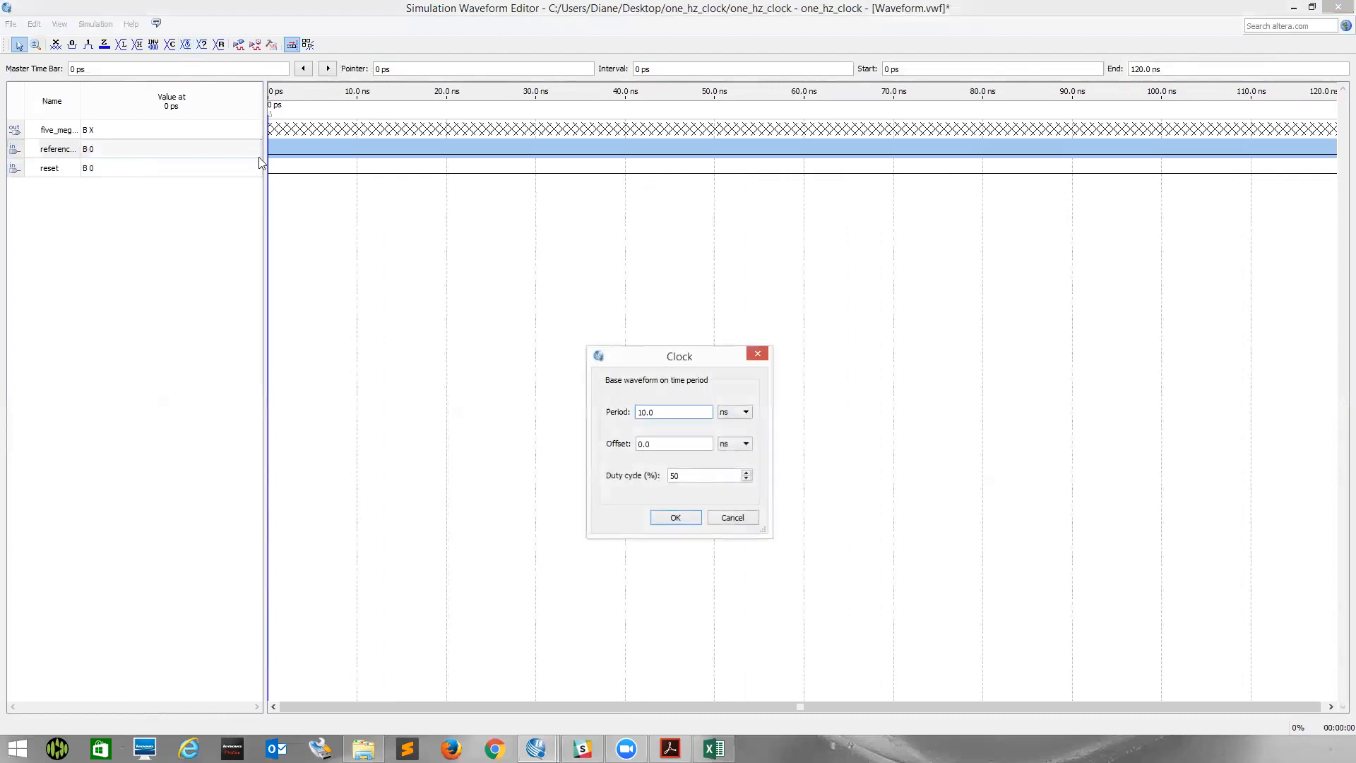
key(BackSpace)
click(674, 518)
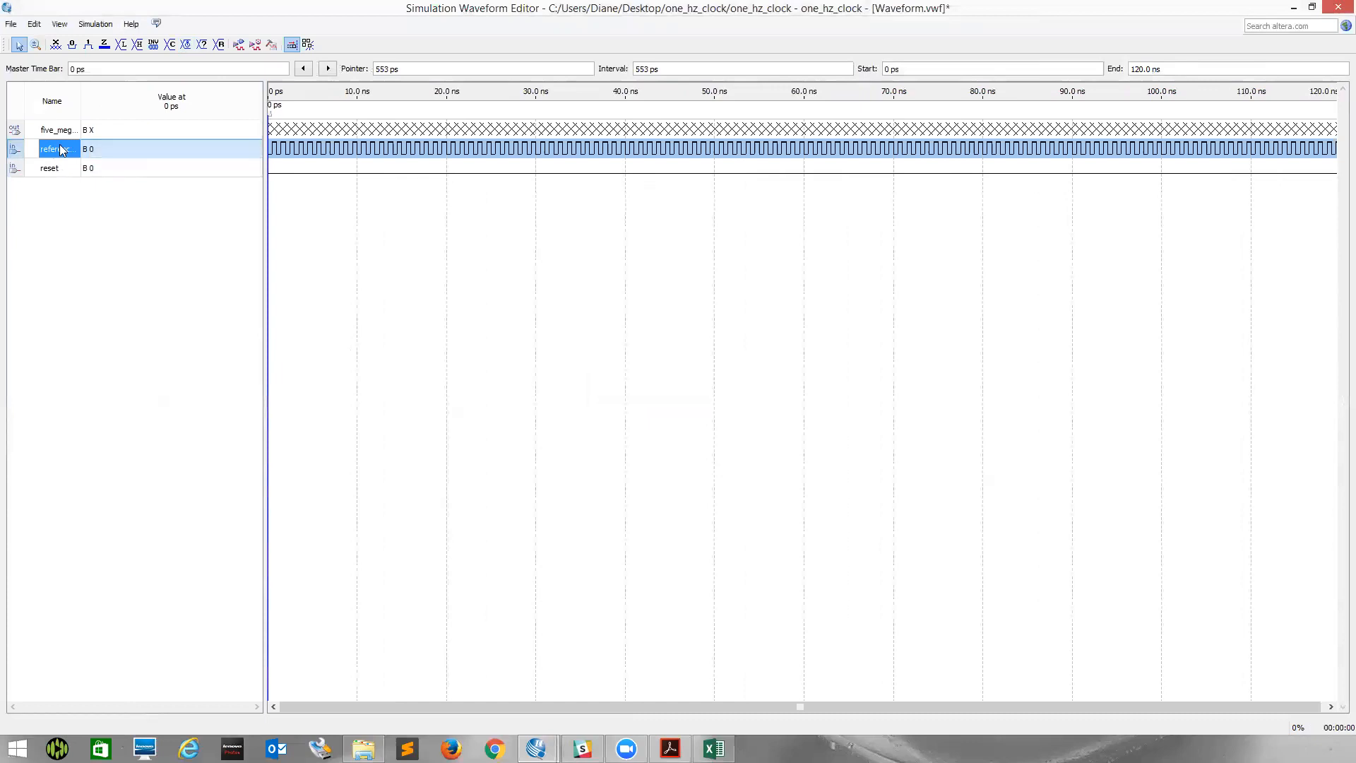
Force the reset signal high and reorder the signals as reset, reference_clock, five_mega_hz.
click(57, 167)
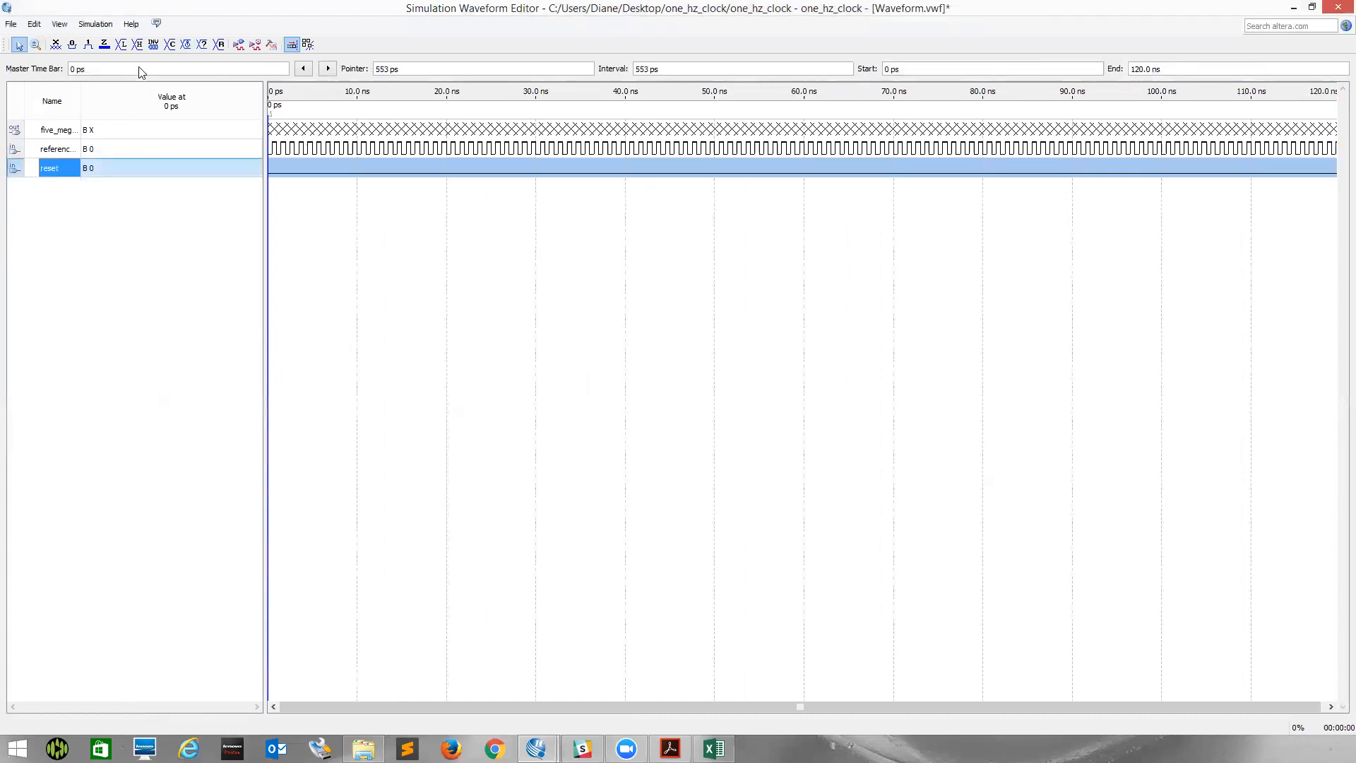
click(88, 48)
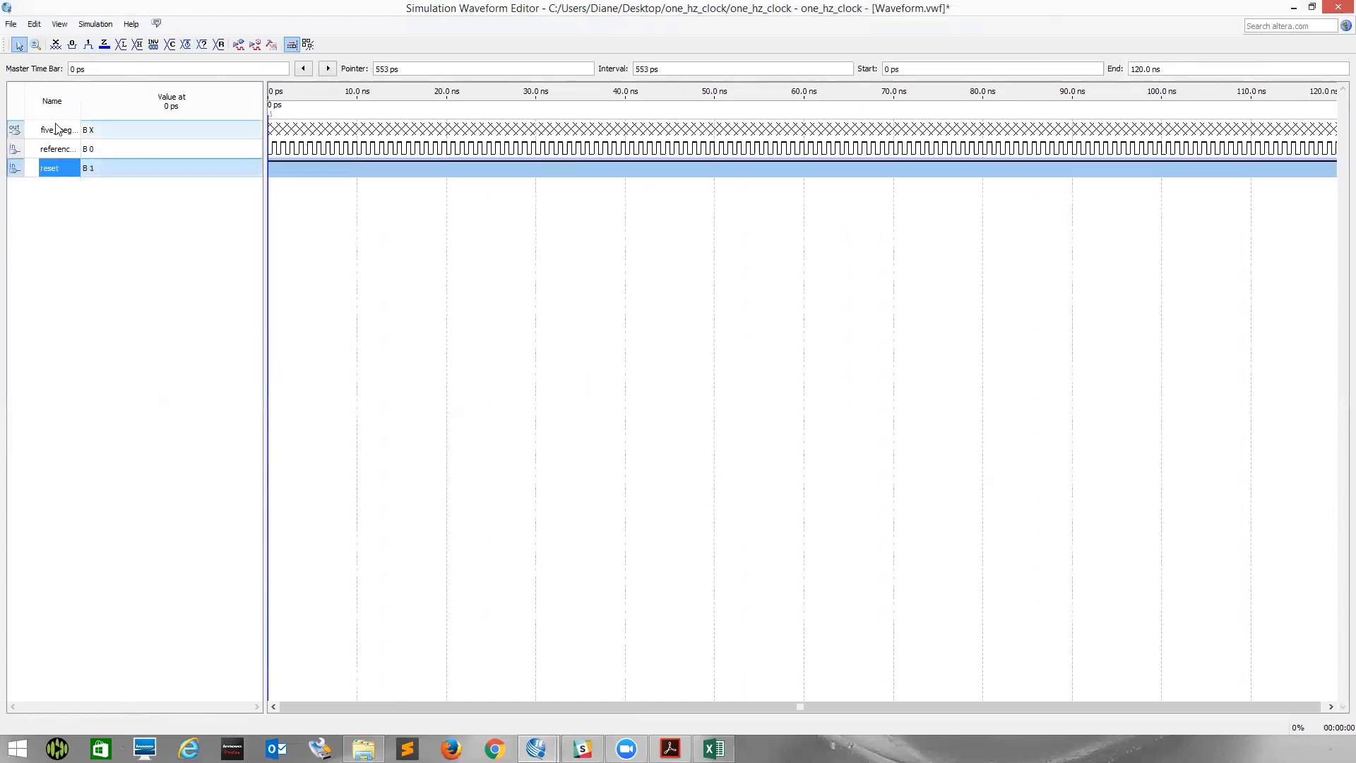
mouse_move(19, 129)
mouse_down()
mouse_move(18, 194)
mouse_move(15, 130)
mouse_up()
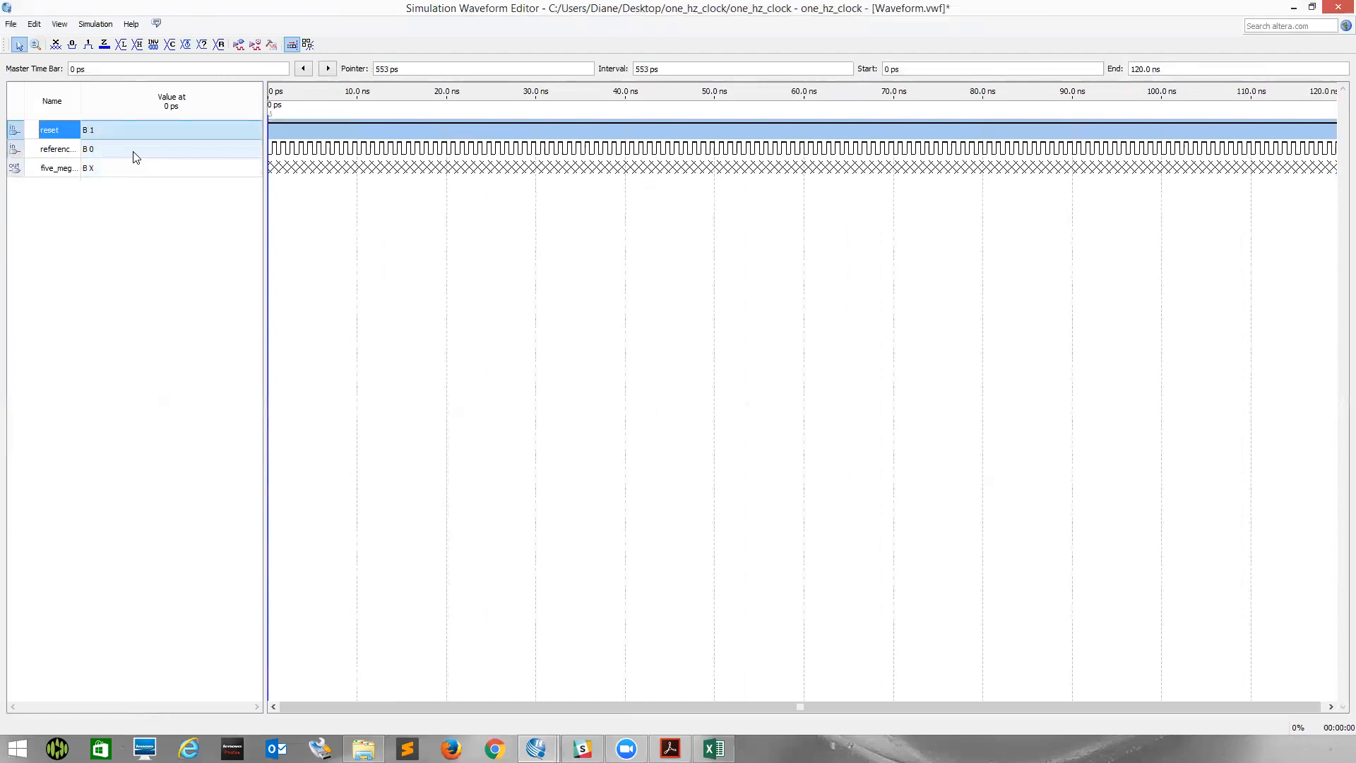
Save the waveform as five_mega_hz_sim in the one_hz_clock folder, adding it to the current project.
key(ctrl+s)
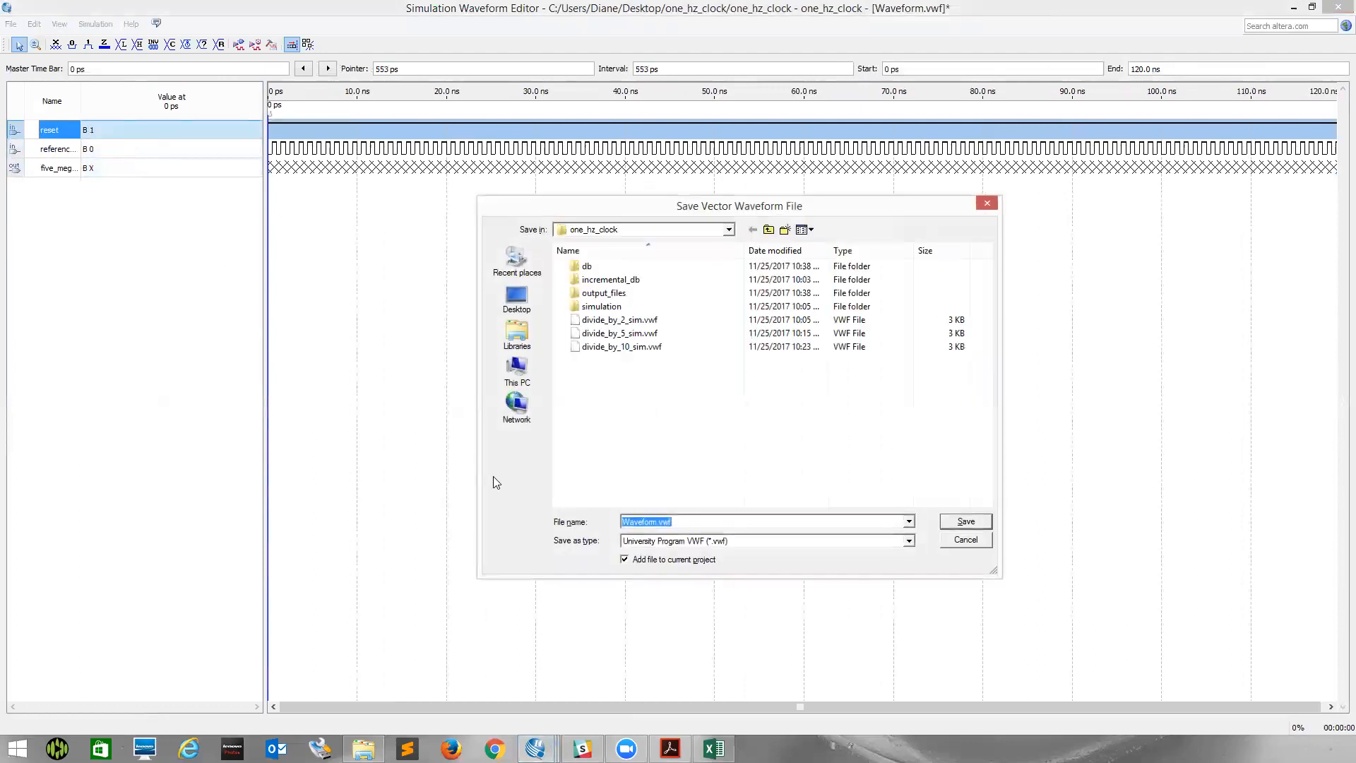
text(five_m)
text(ega)
text(_hz)
key(BackSpace)
text(hz_sim)
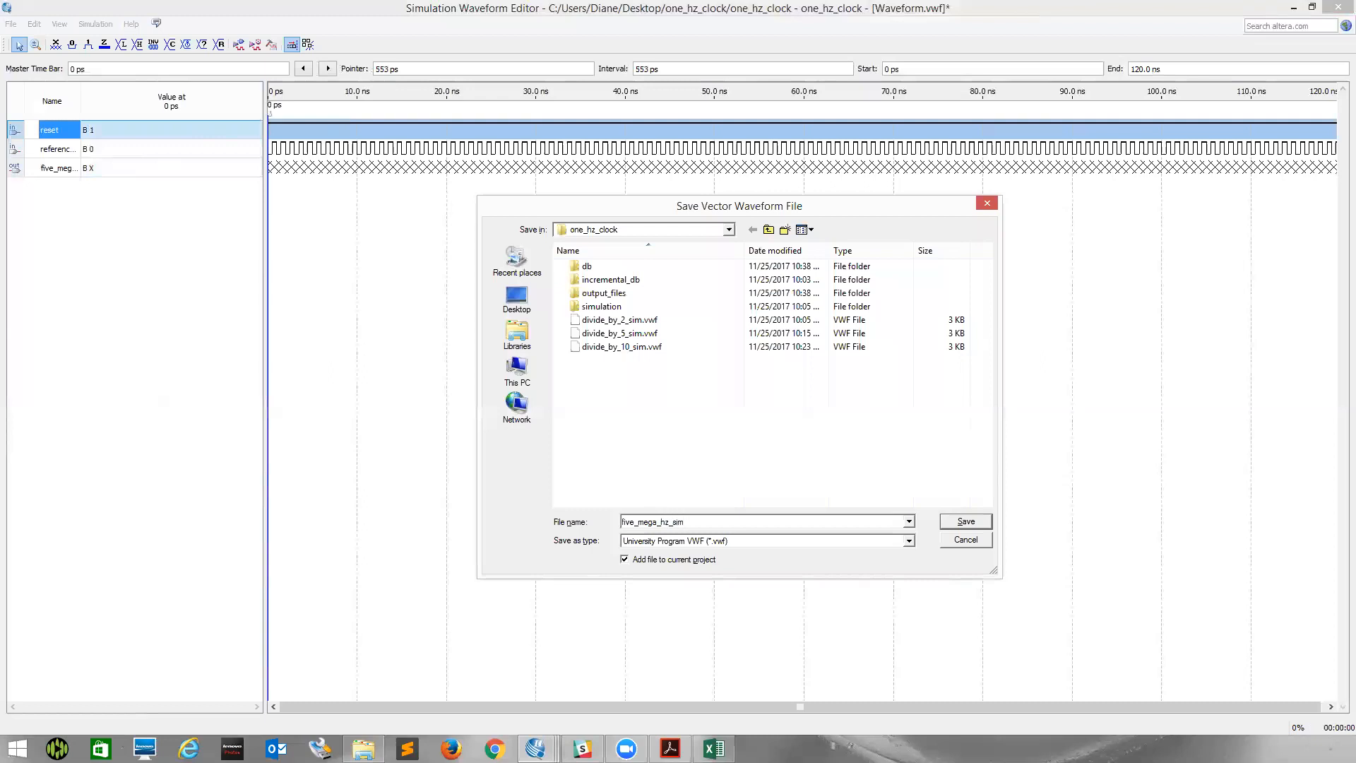
click(966, 521)
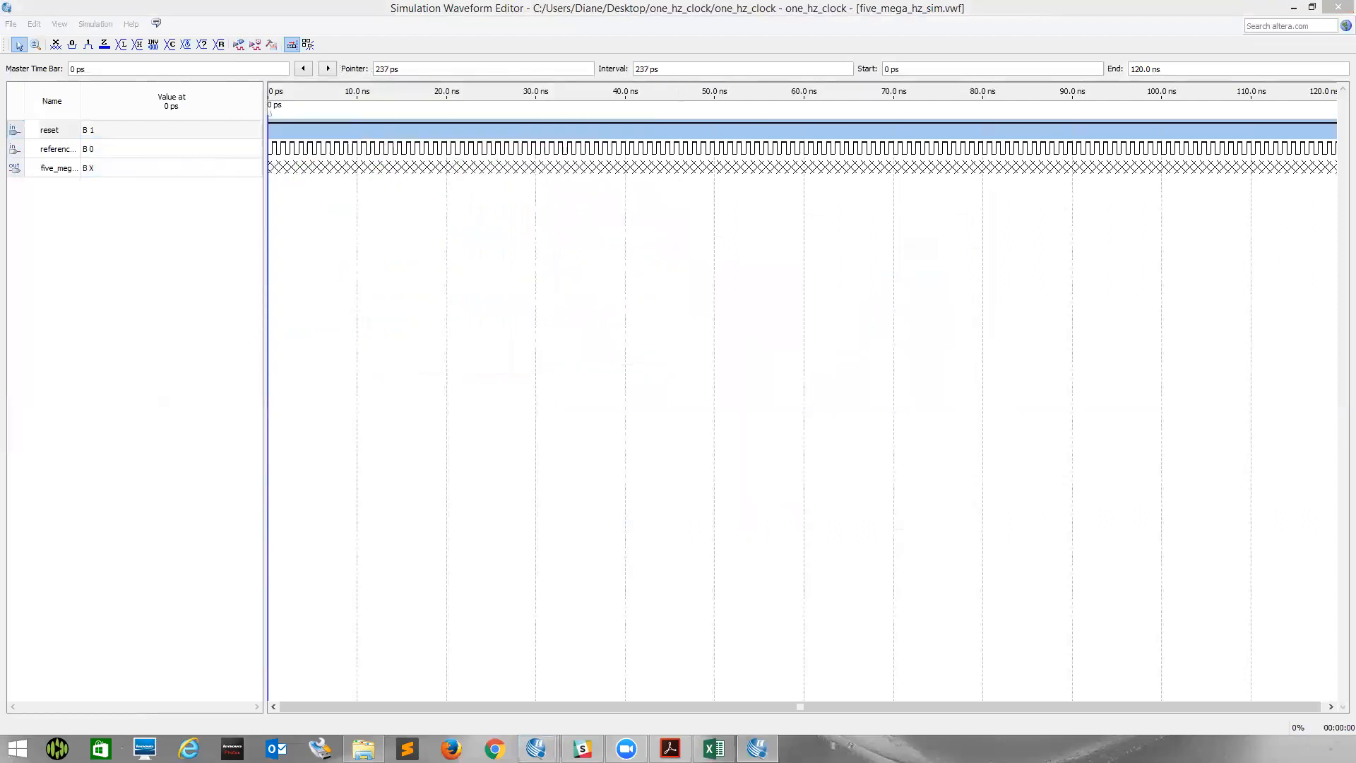
Maximize the simulation result and move the master time bar to the first rising edge of five_mega_hz.
click(1070, 184)
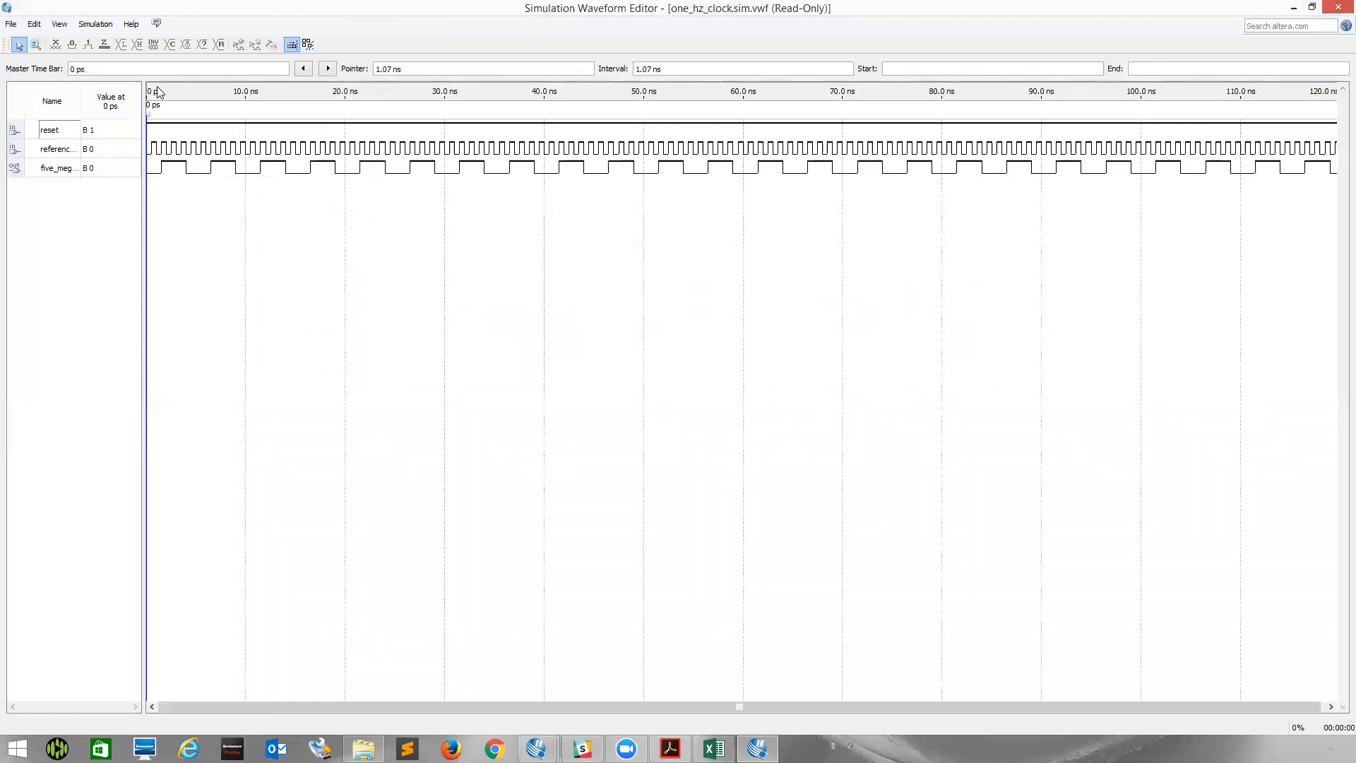
click(69, 169)
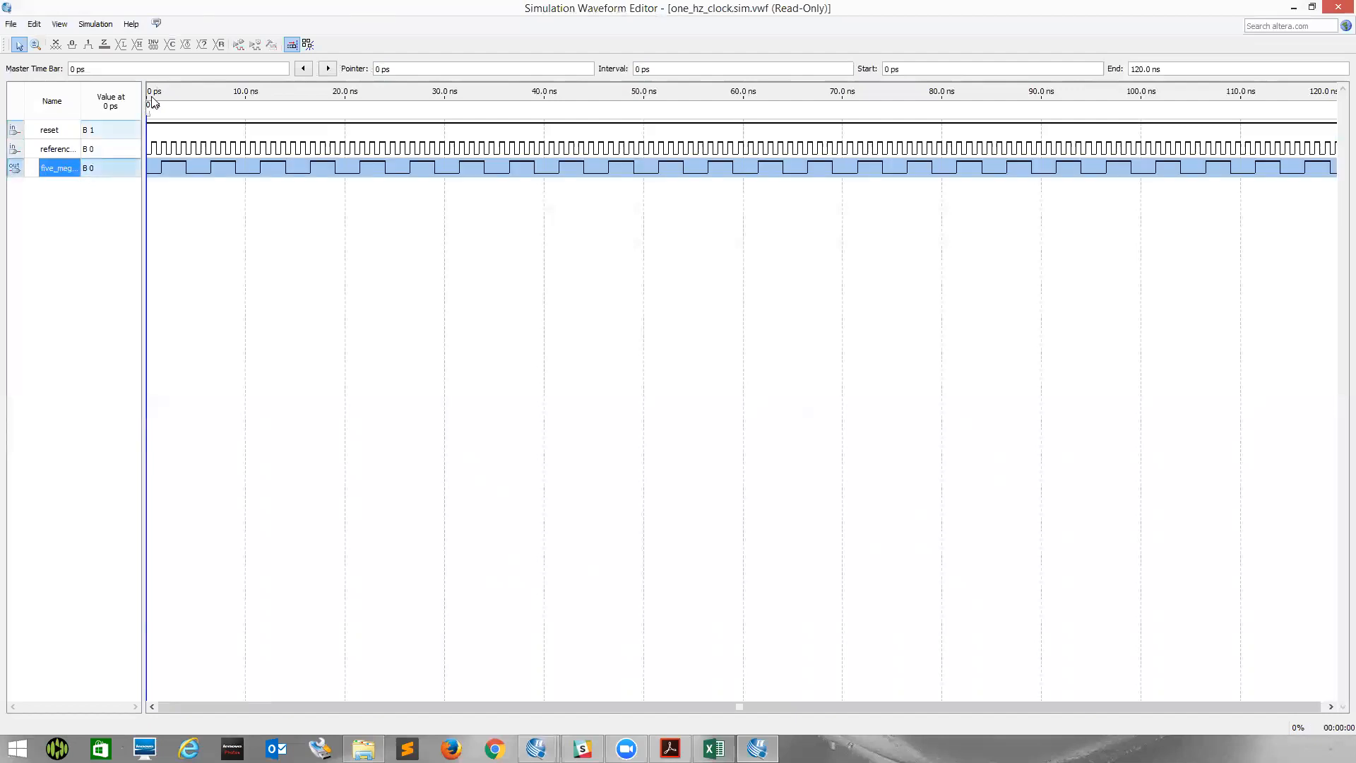
click(330, 68)
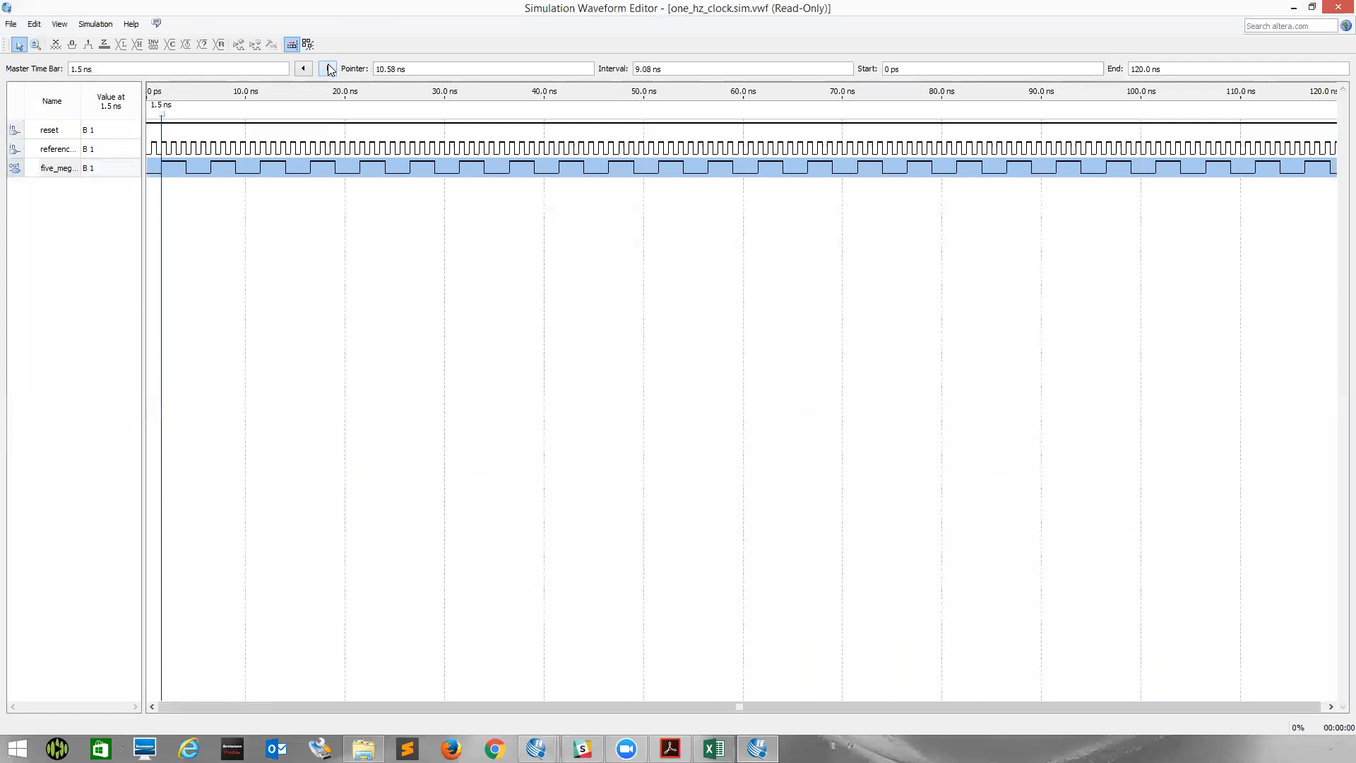
Advance the master time bar to the next rising edge of five_mega_hz in the simulation result.
click(329, 68)
click(329, 68)
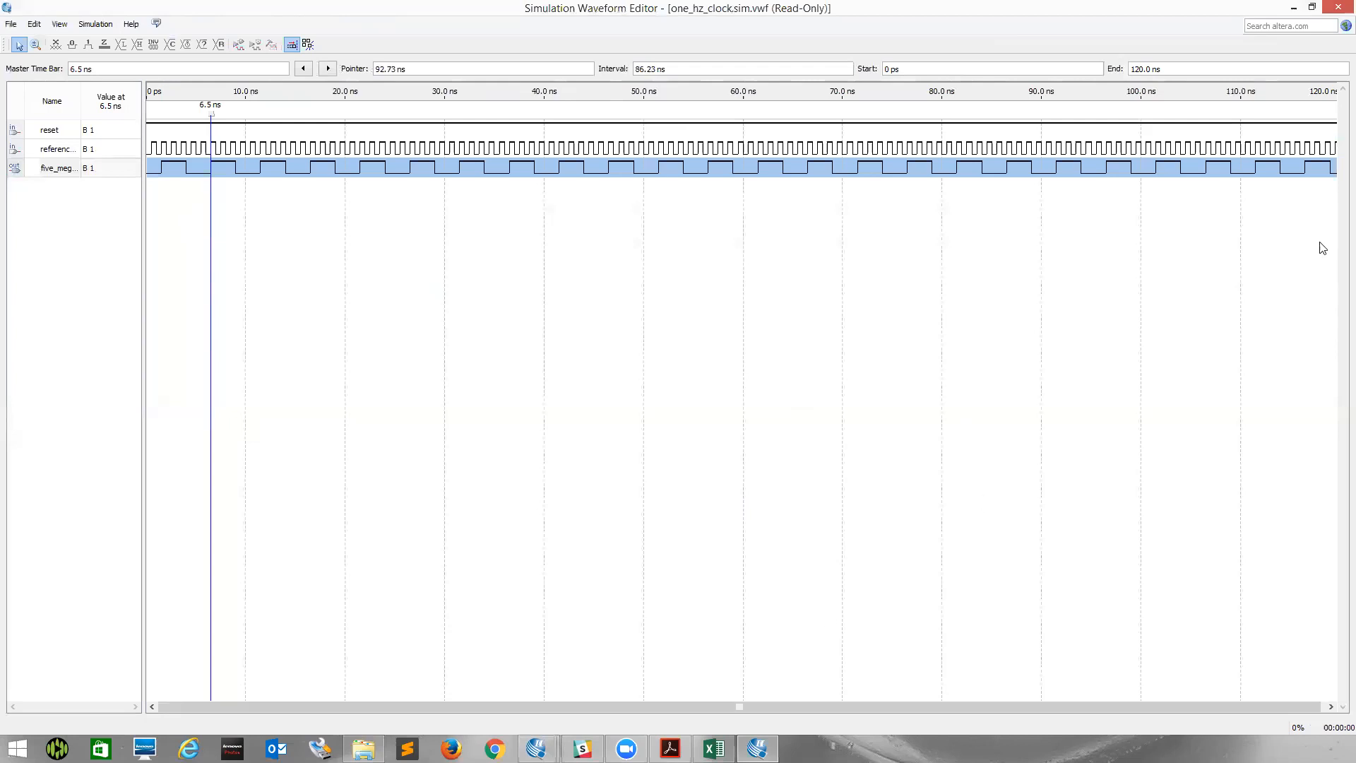
click(1295, 8)
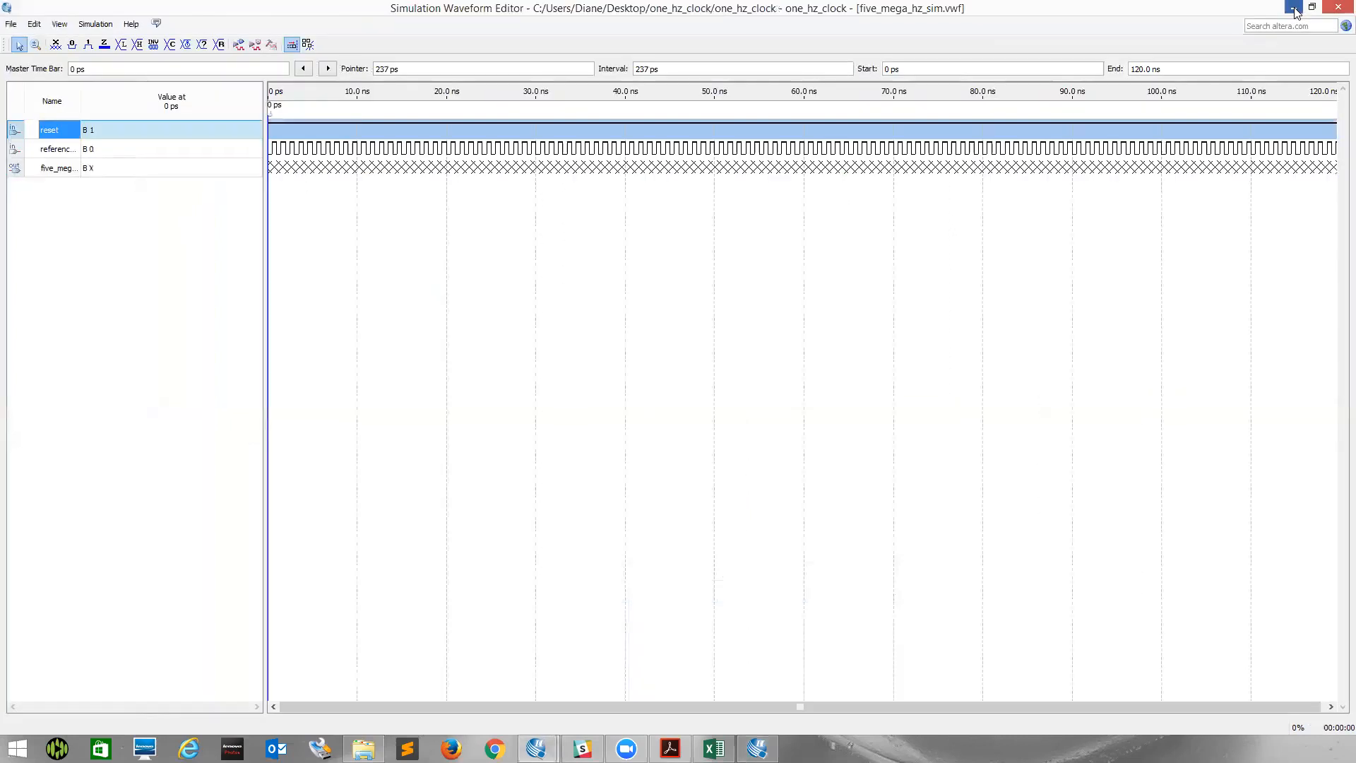
click(1295, 8)
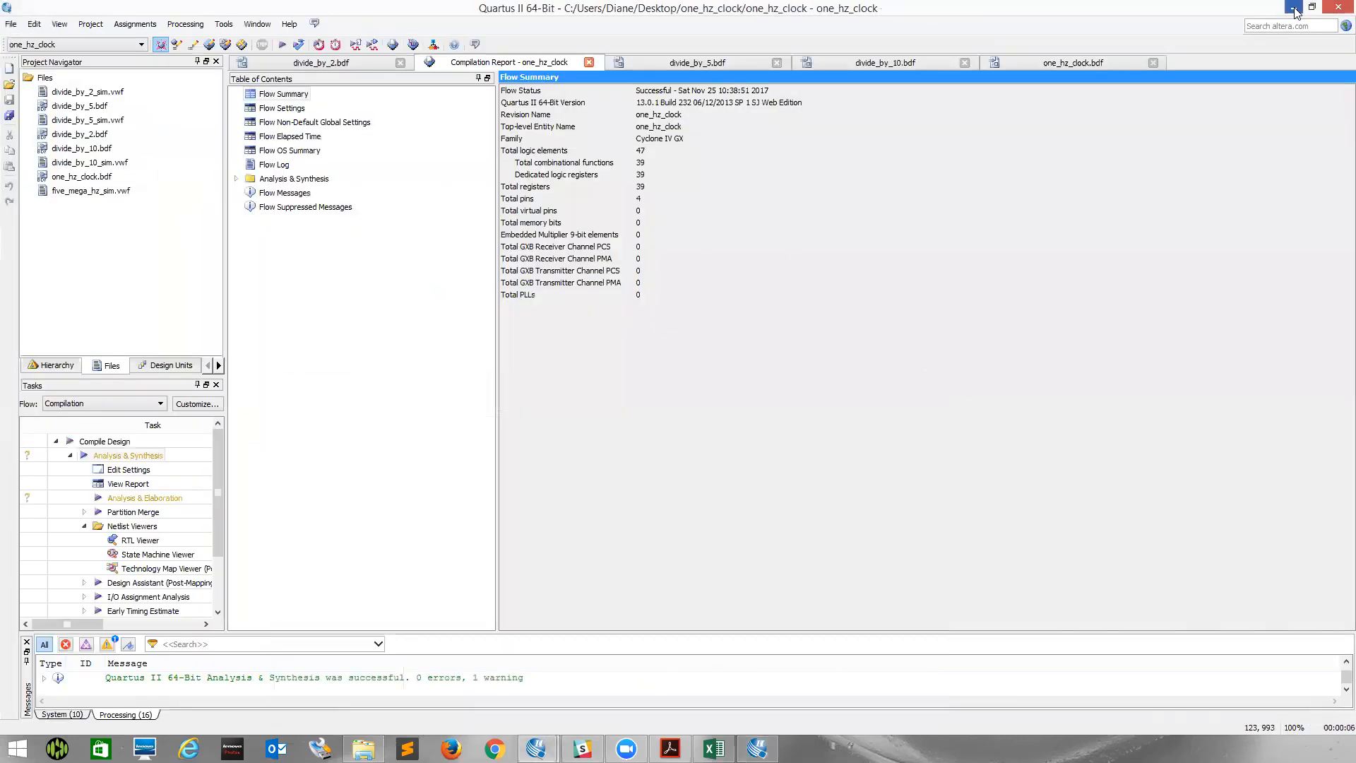
click(1296, 9)
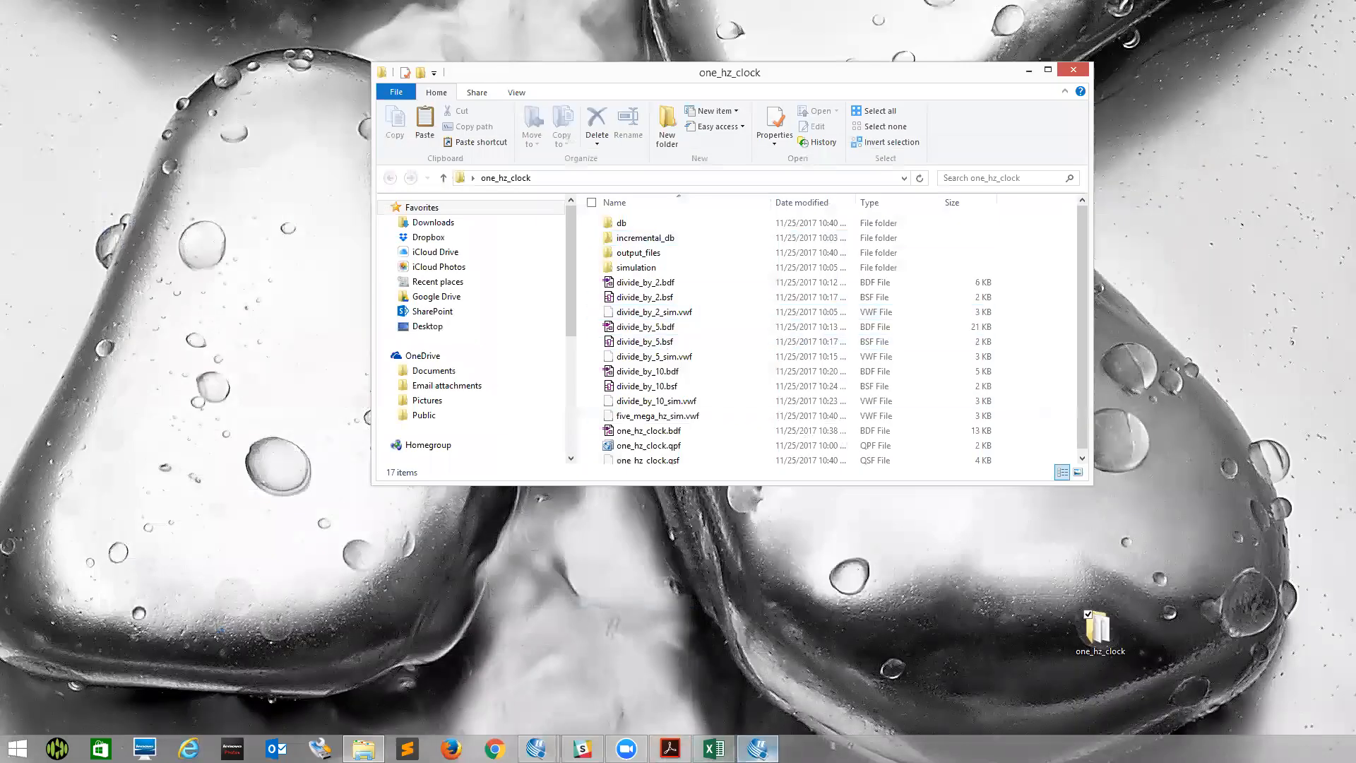
click(758, 748)
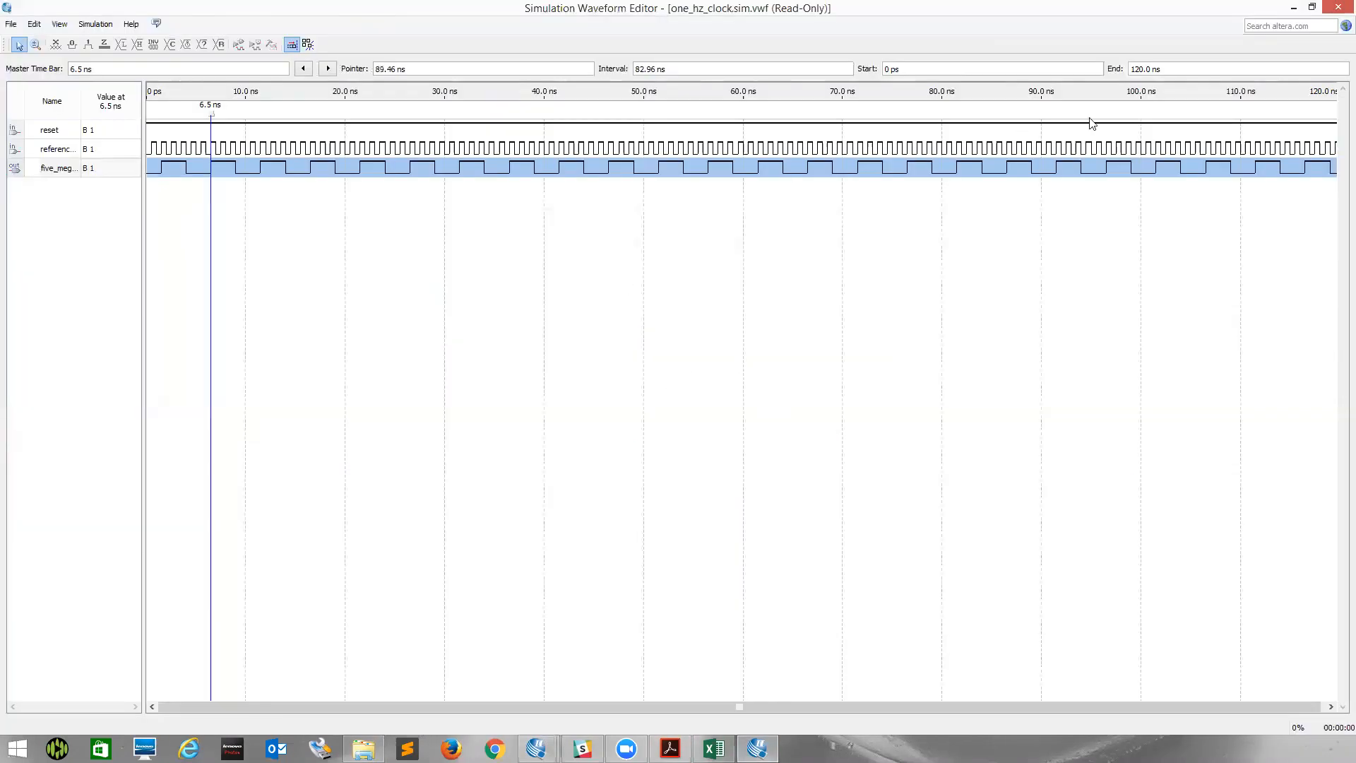
click(35, 27)
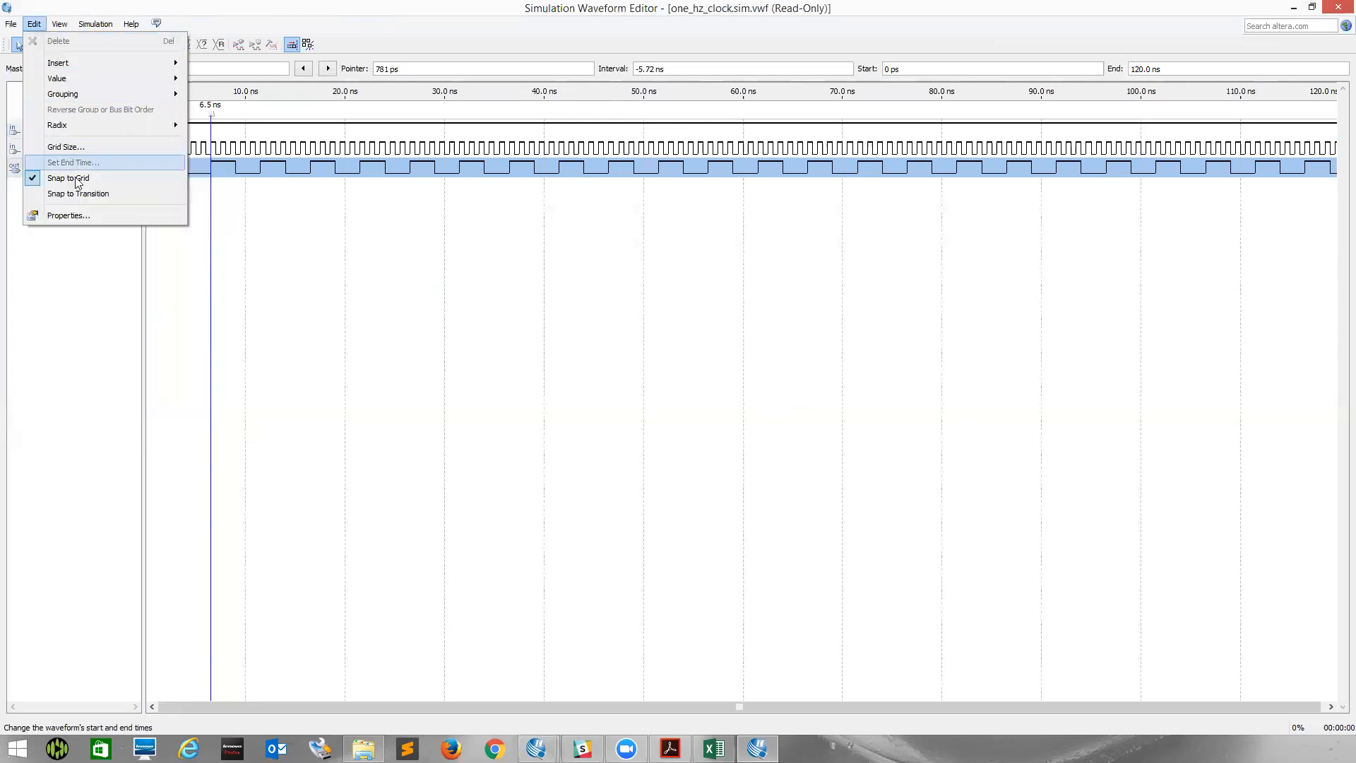
click(67, 255)
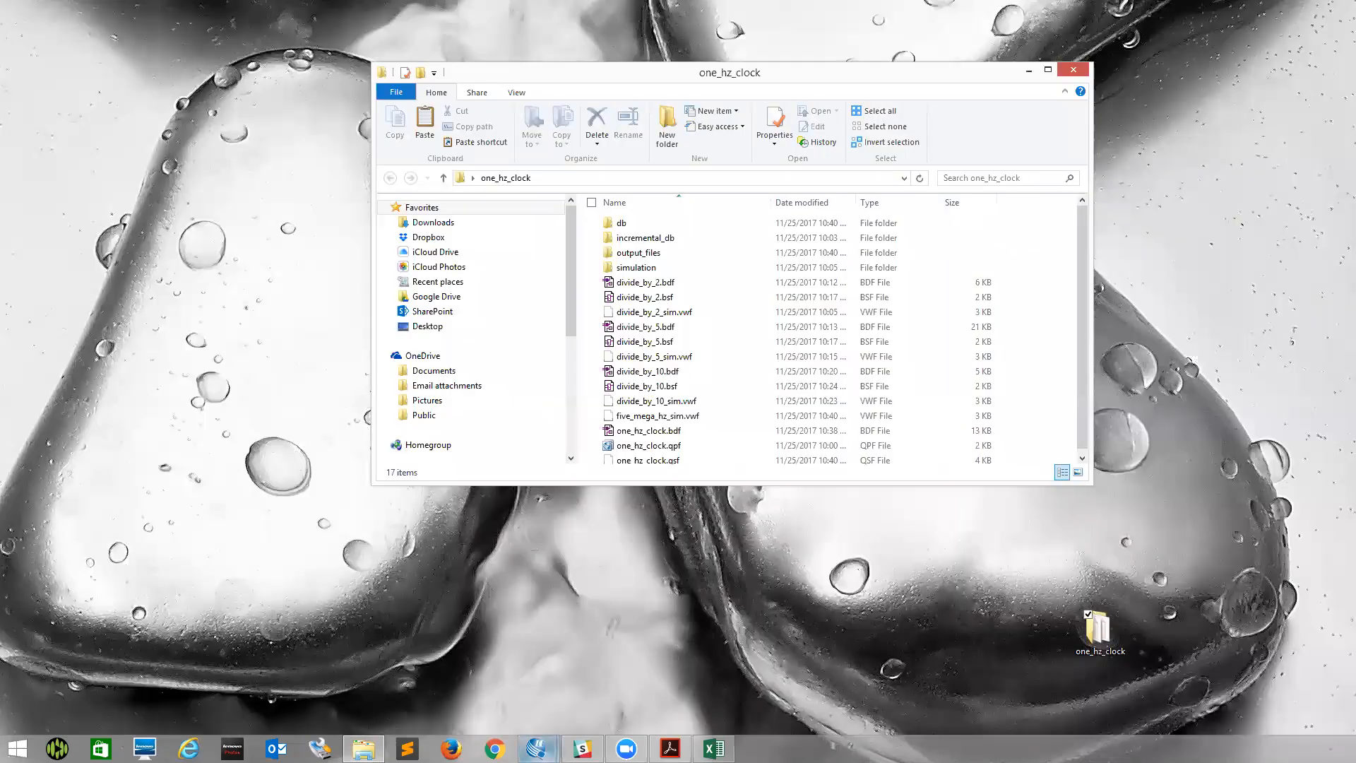
Switch to the editable five_mega_hz_sim.vwf waveform and set its end time to 100 us.
mouse_move(536, 749)
click(615, 671)
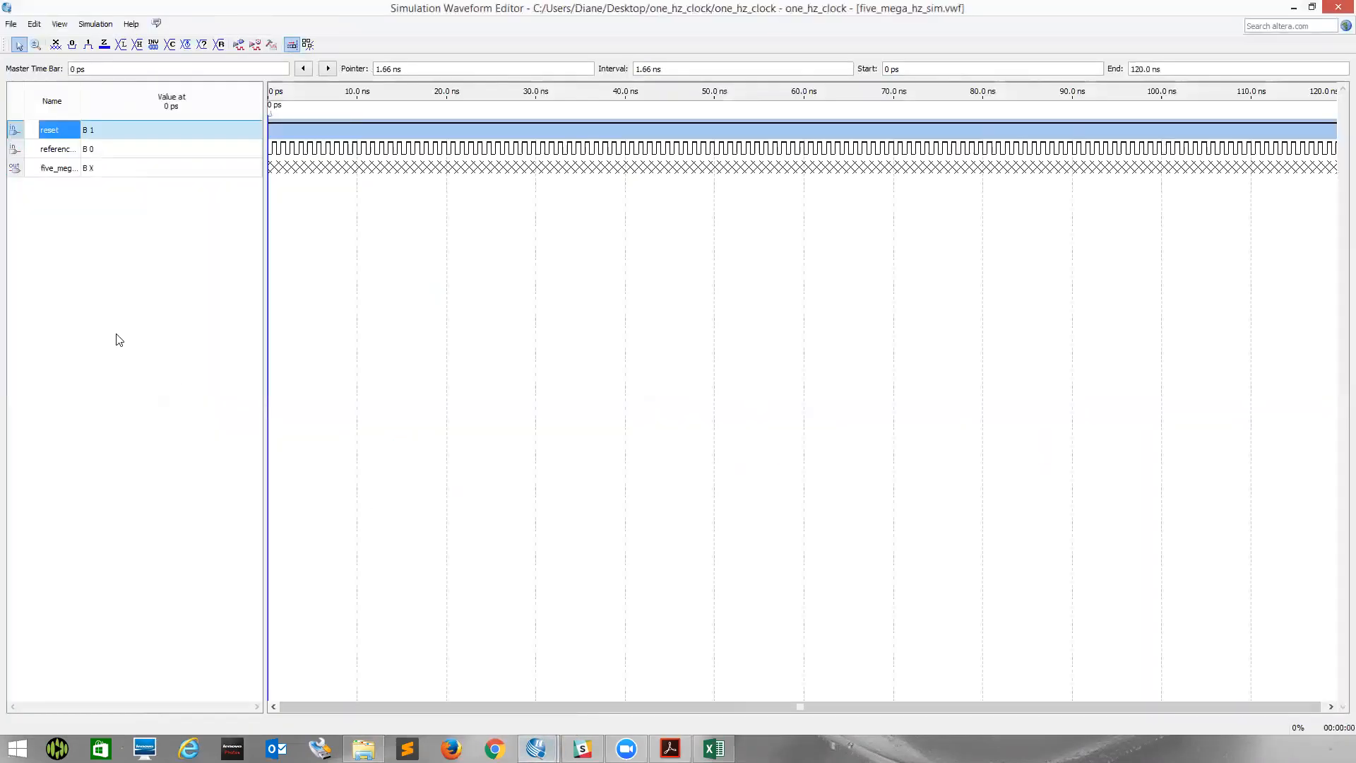
click(34, 23)
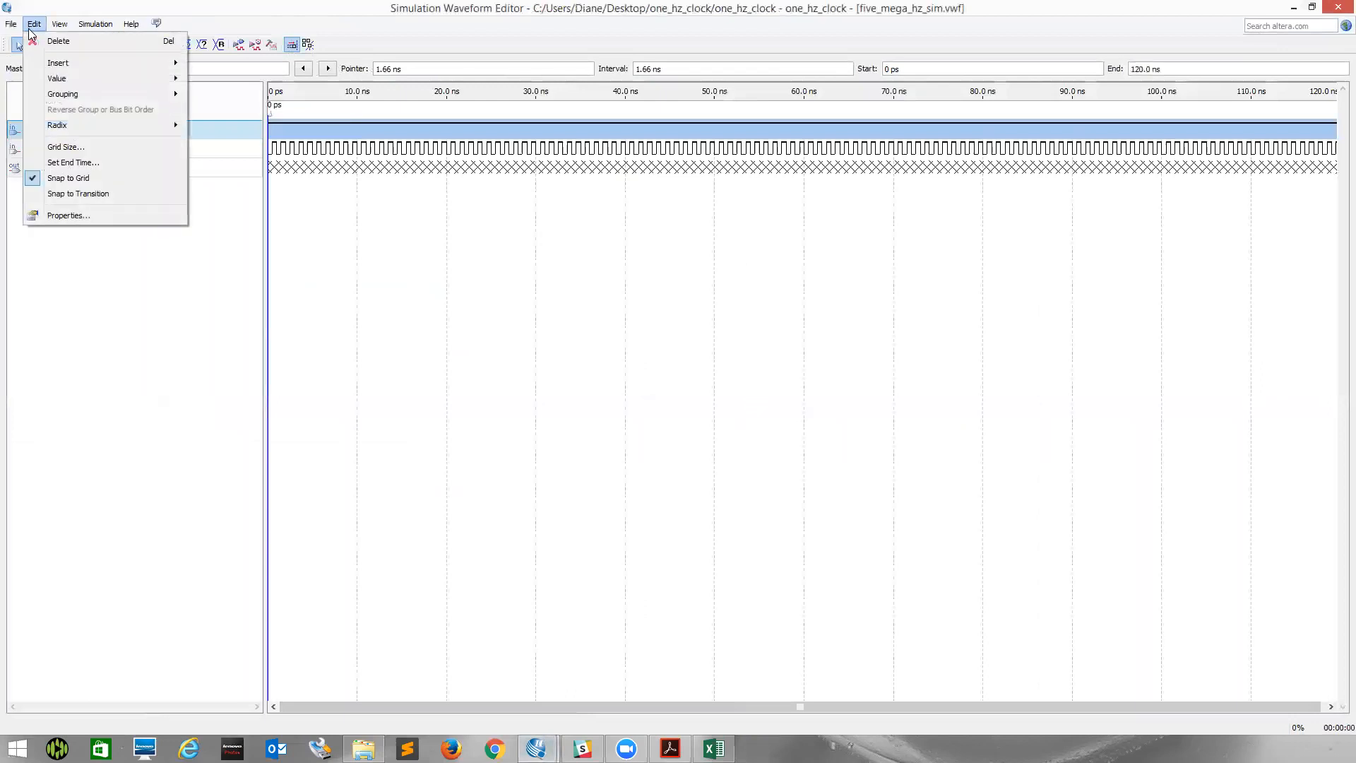
click(78, 162)
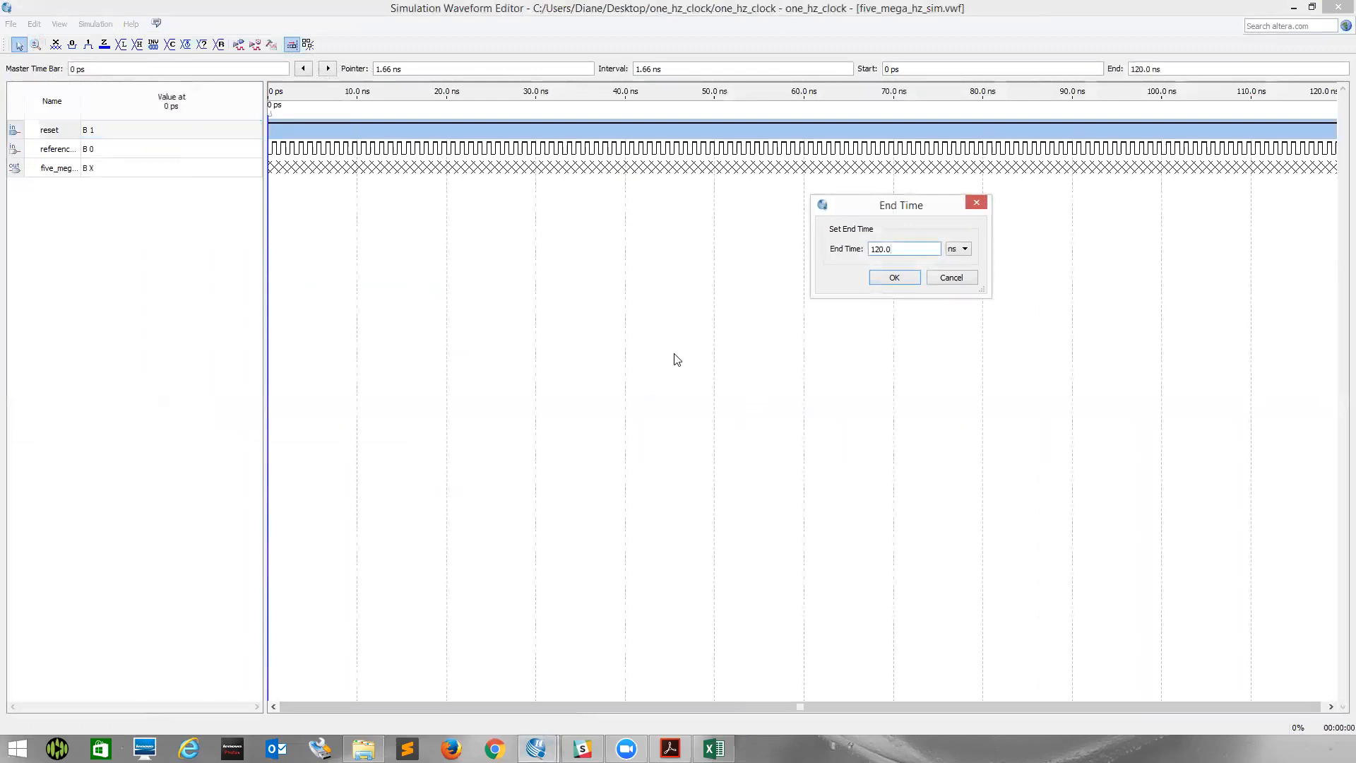
key(BackSpace)
key(BackSpace)
key(BackSpace)
key(BackSpace)
key(BackSpace)
text(100)
click(962, 253)
click(955, 260)
click(874, 280)
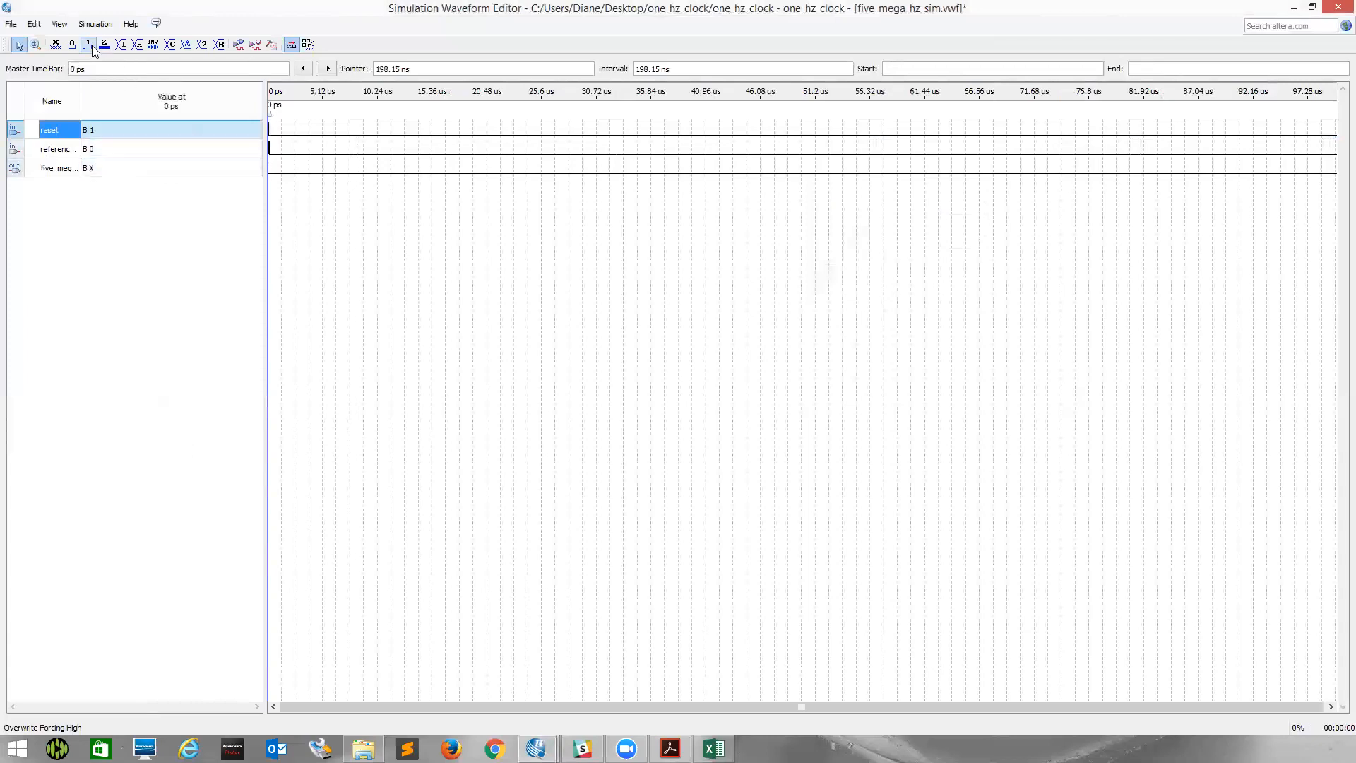
Try to force the reset signal high across the 100 us waveform, and dismiss the internal error dialog.
double_click(82, 197)
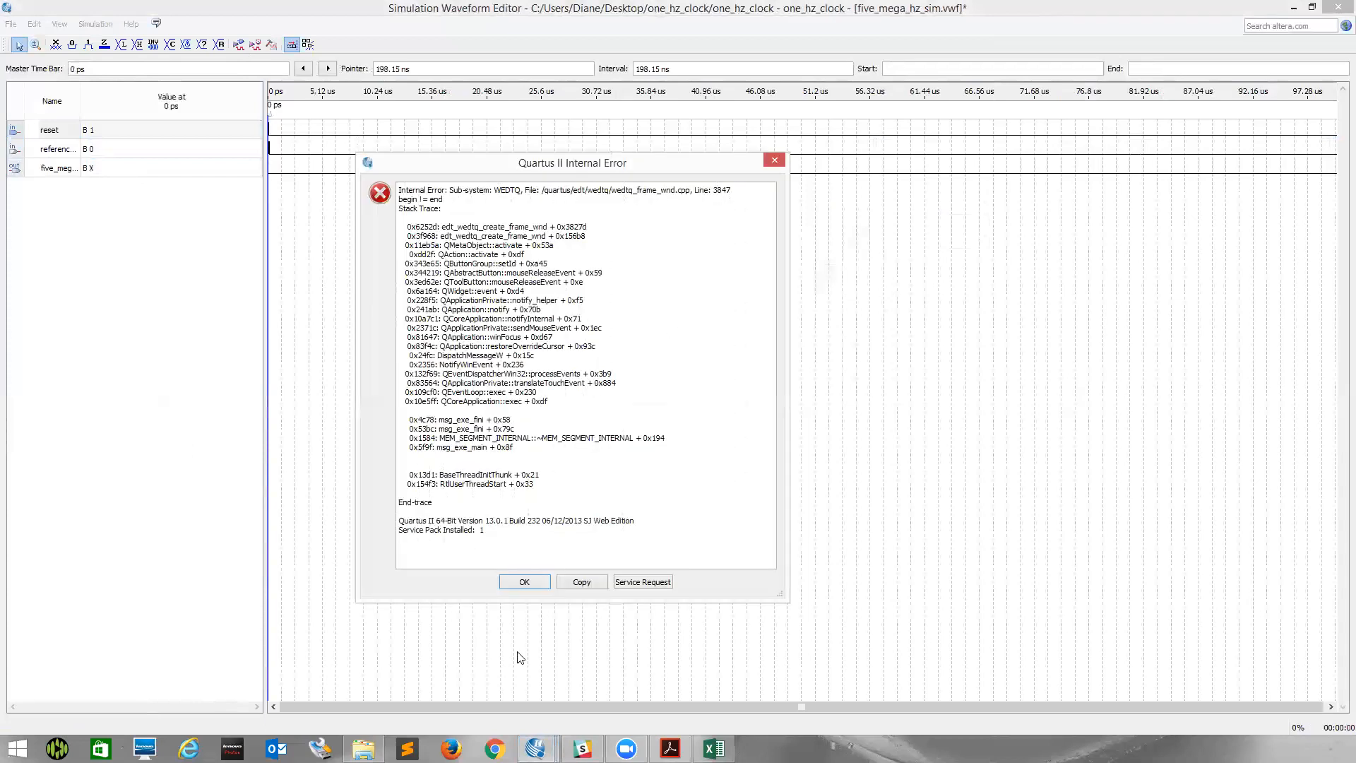
click(518, 581)
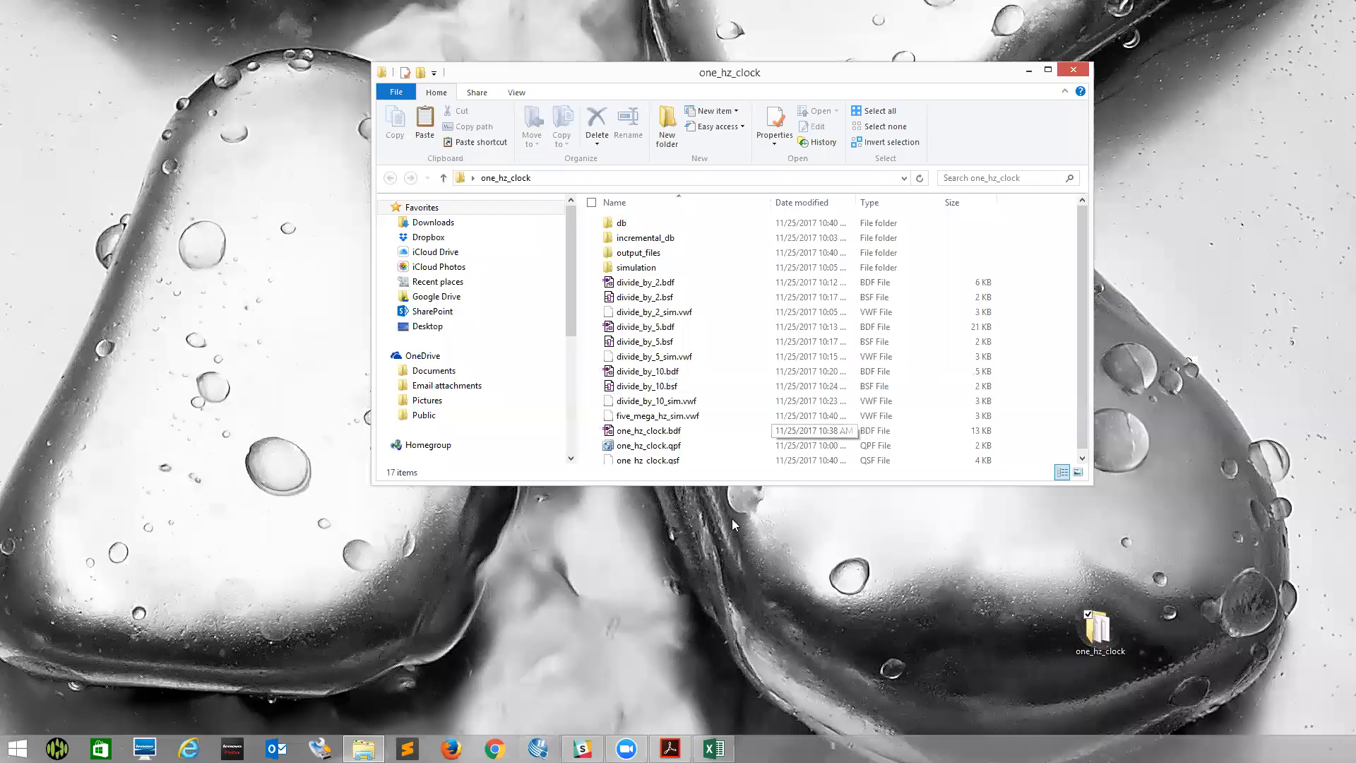